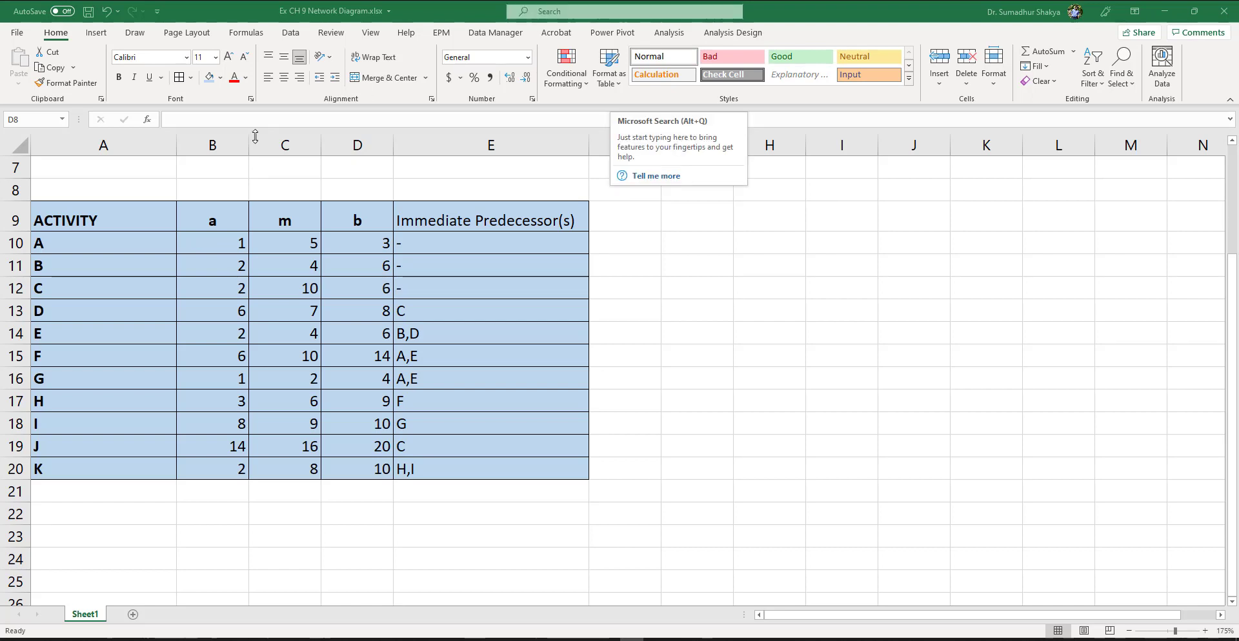
left_click(213, 147)
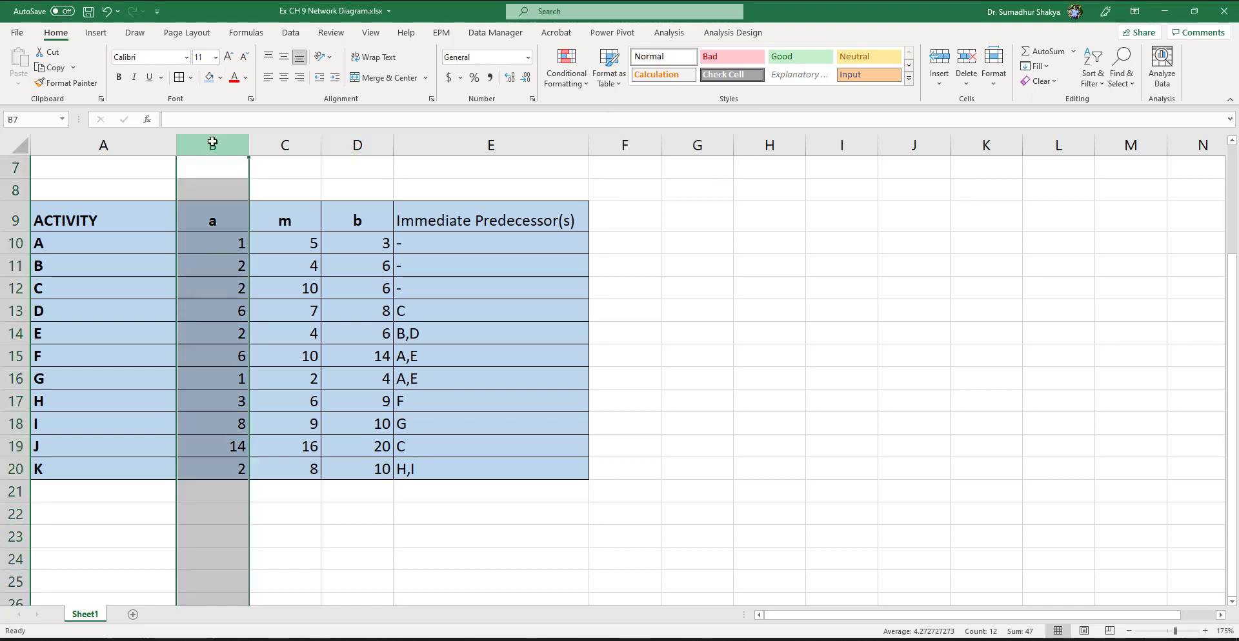
left_click(295, 140)
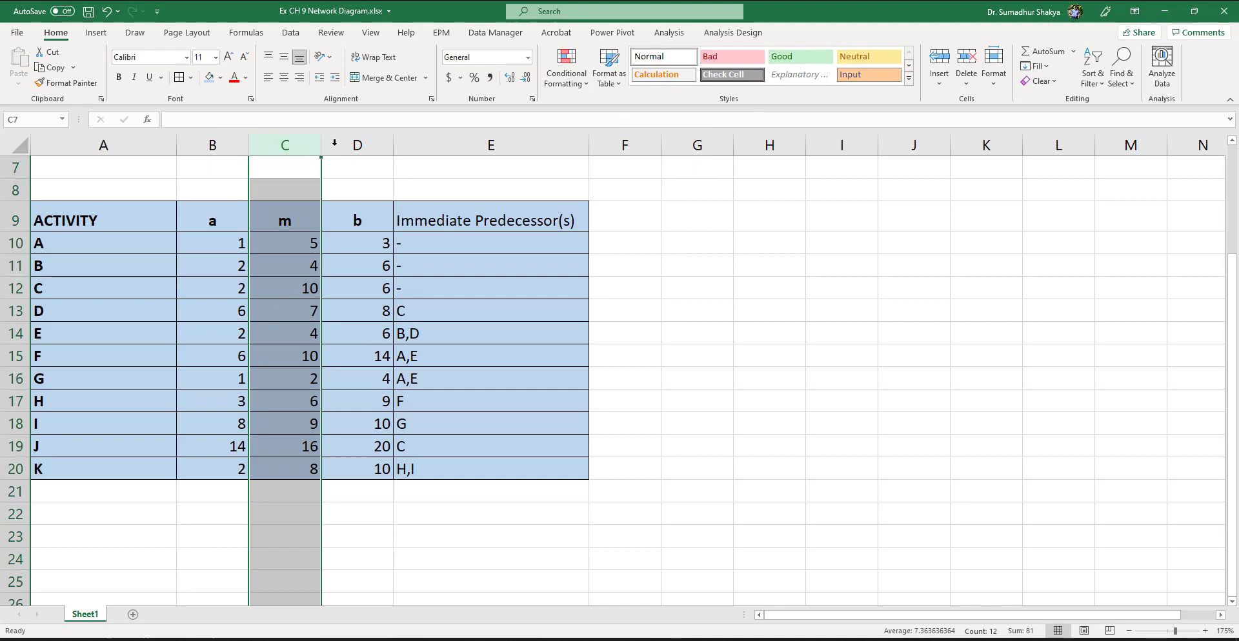
left_click(358, 145)
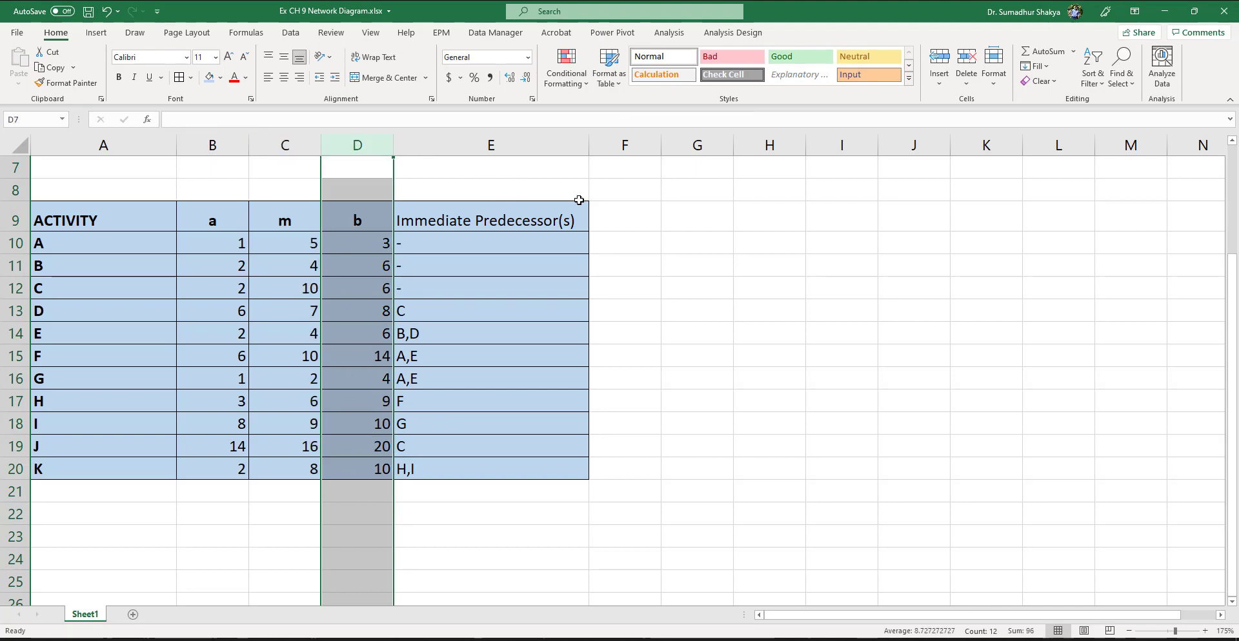
- Add the header "Expected Time" in cell F9 and widen column F to fit it
left_click(620, 218)
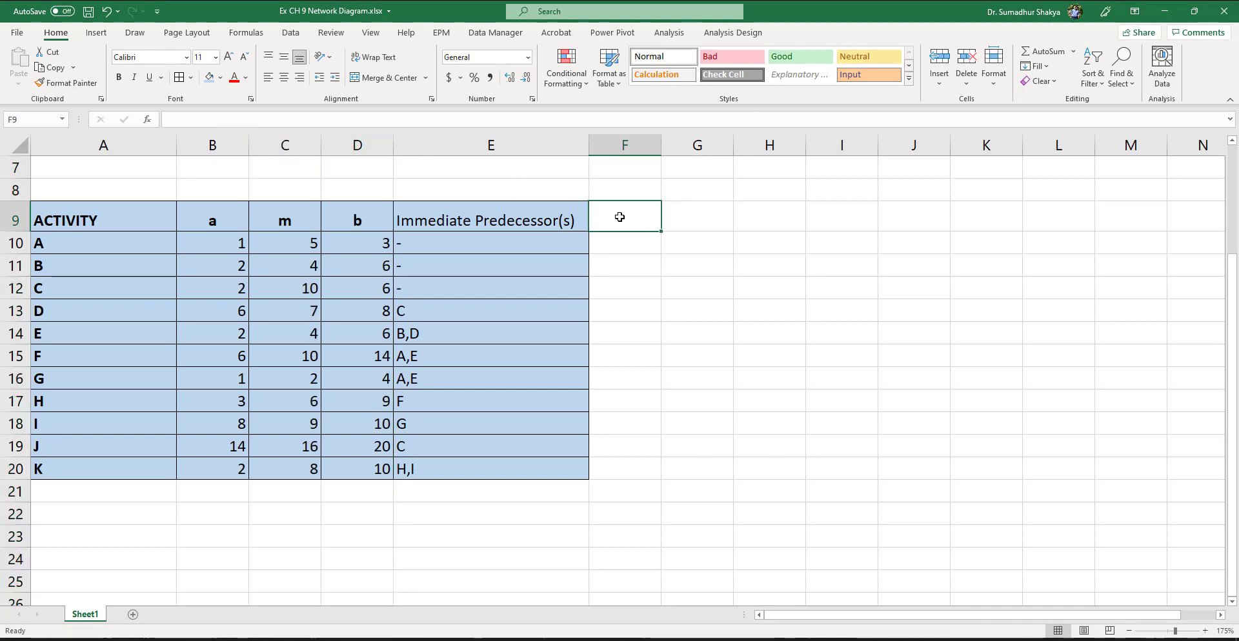
type("Expected")
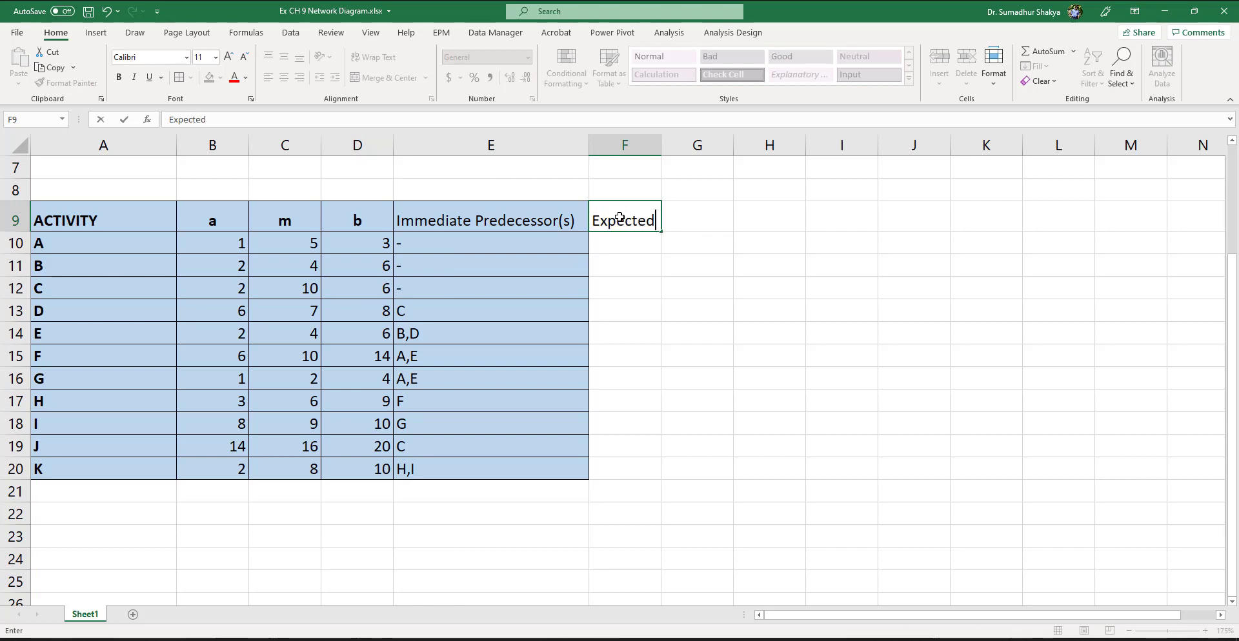
type(" Time")
key("Tab")
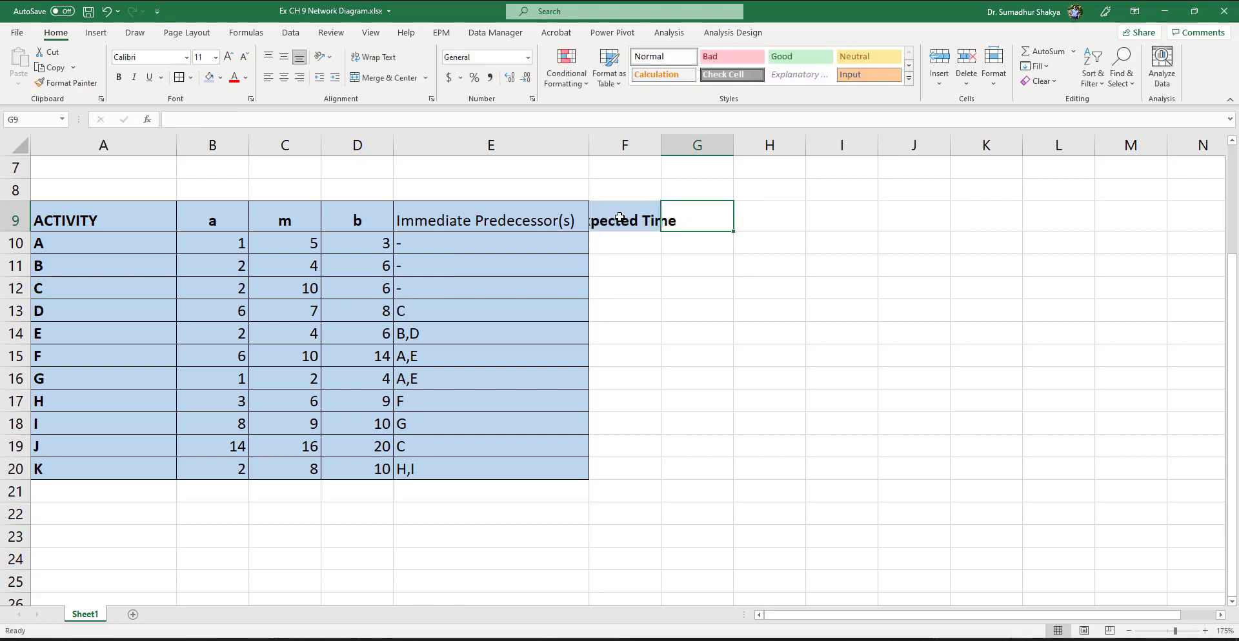
left_click(620, 253)
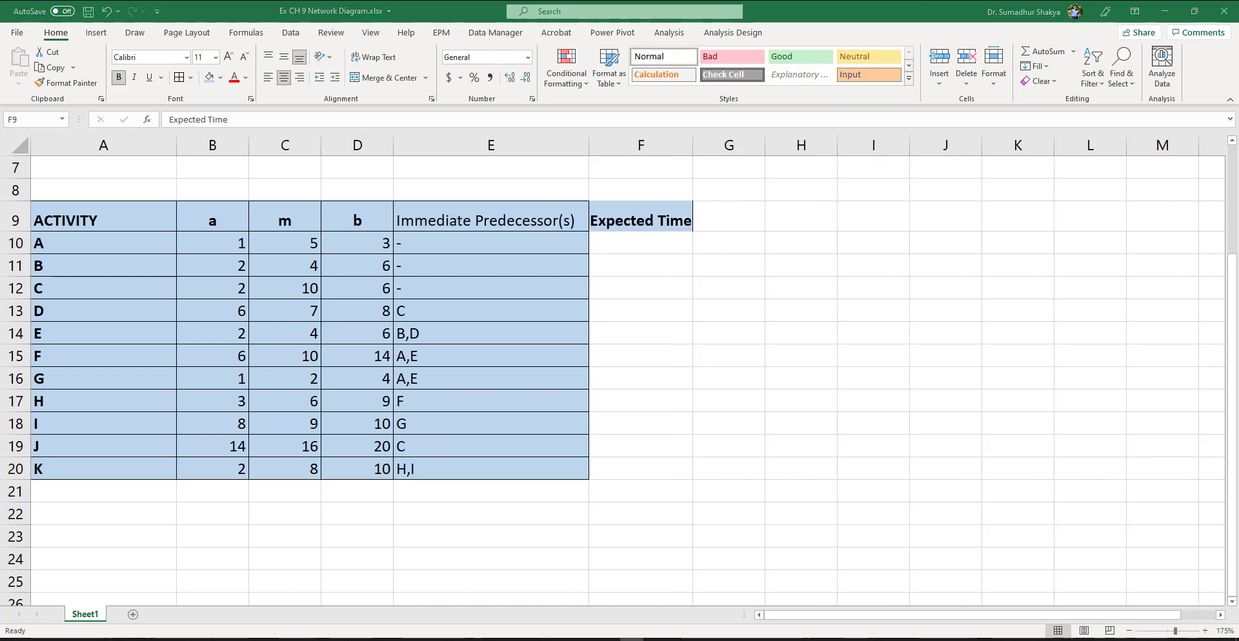
- Handwrite the expected-time formula (a + 4m + b) over 6 in black ink beside the Expected Time header
left_click(391, 294)
mouse_move(754, 204)
left_mouse_down()
mouse_move(761, 221)
mouse_move(777, 218)
left_mouse_up()
left_click_drag(768, 210, 828, 204)
mouse_move(825, 192)
left_mouse_down()
mouse_move(823, 216)
mouse_move(901, 200)
left_mouse_up()
left_click_drag(915, 183, 930, 204)
mouse_move(745, 242)
left_mouse_down()
mouse_move(910, 220)
mouse_move(839, 264)
left_mouse_up()
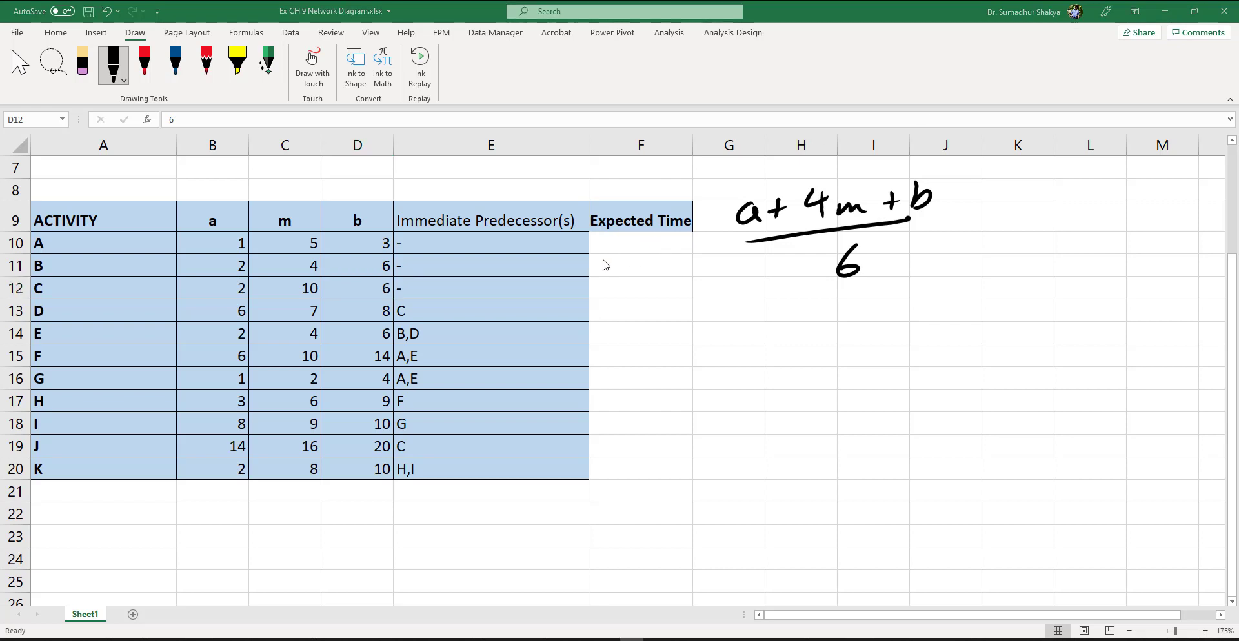
- Calculate activity A's expected time in F10 with the formula =(B10+4*C10+D10)/6
left_click(625, 240)
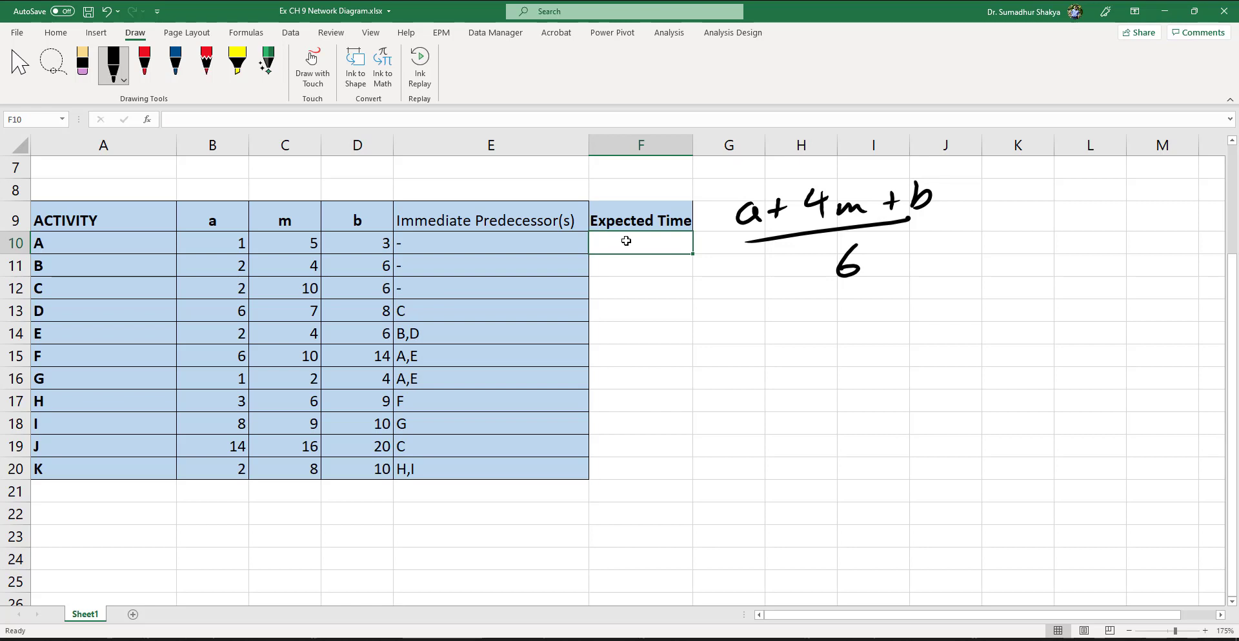
type("=(")
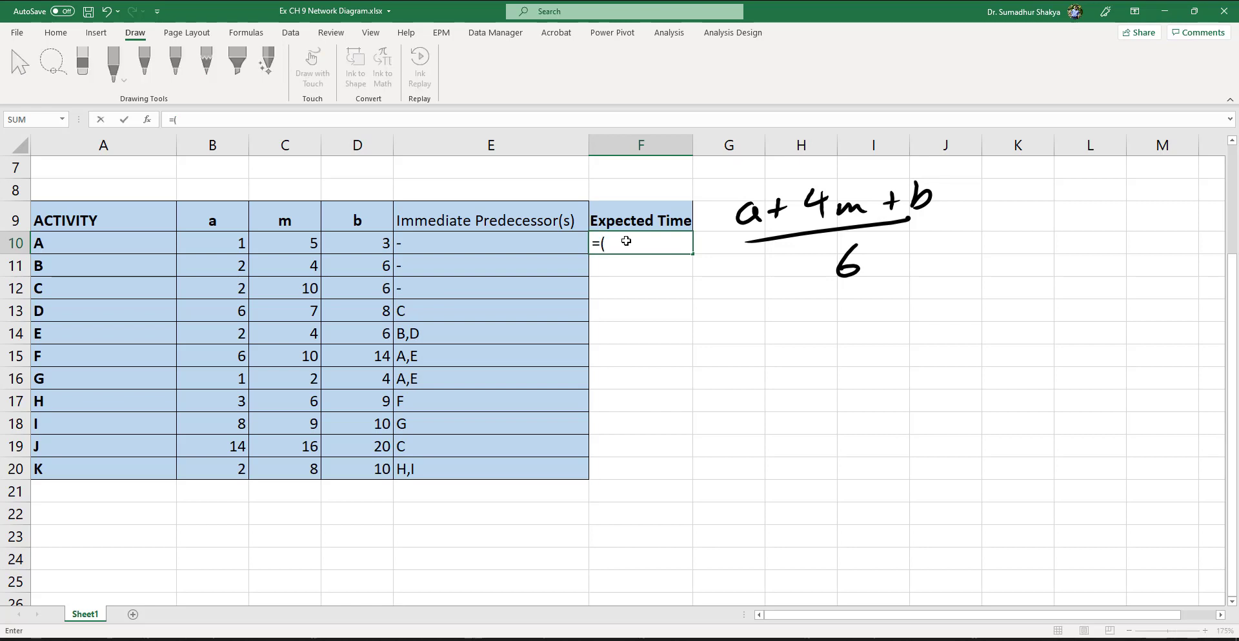
left_click(207, 245)
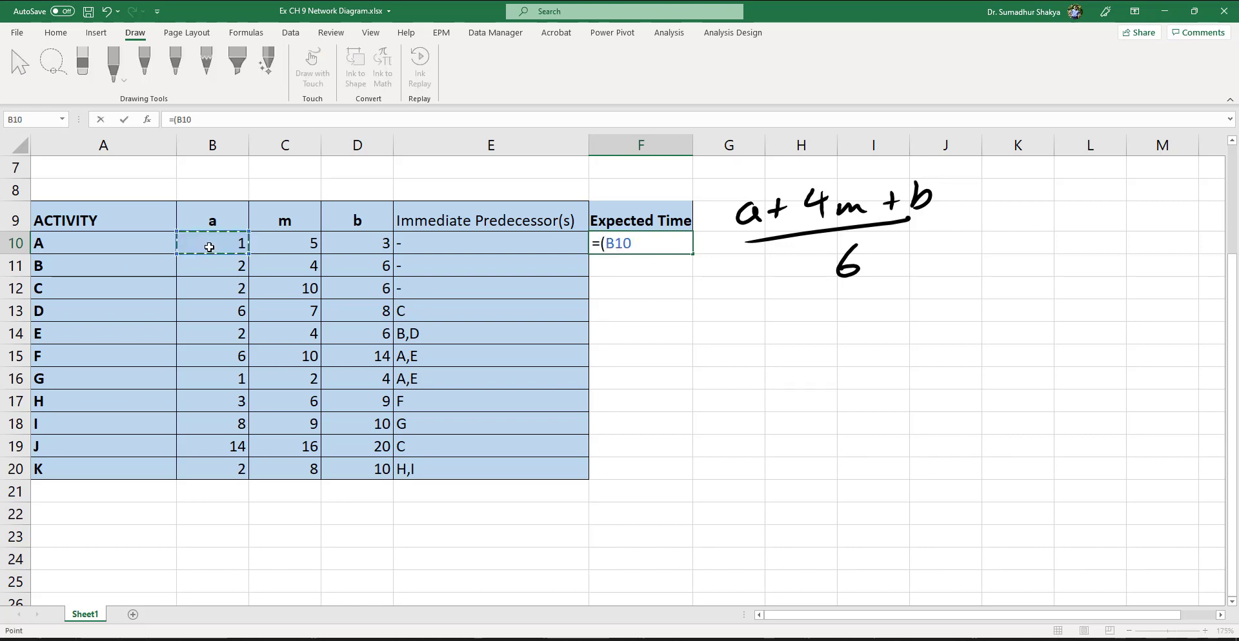
type("+4*")
left_click(291, 239)
type("+")
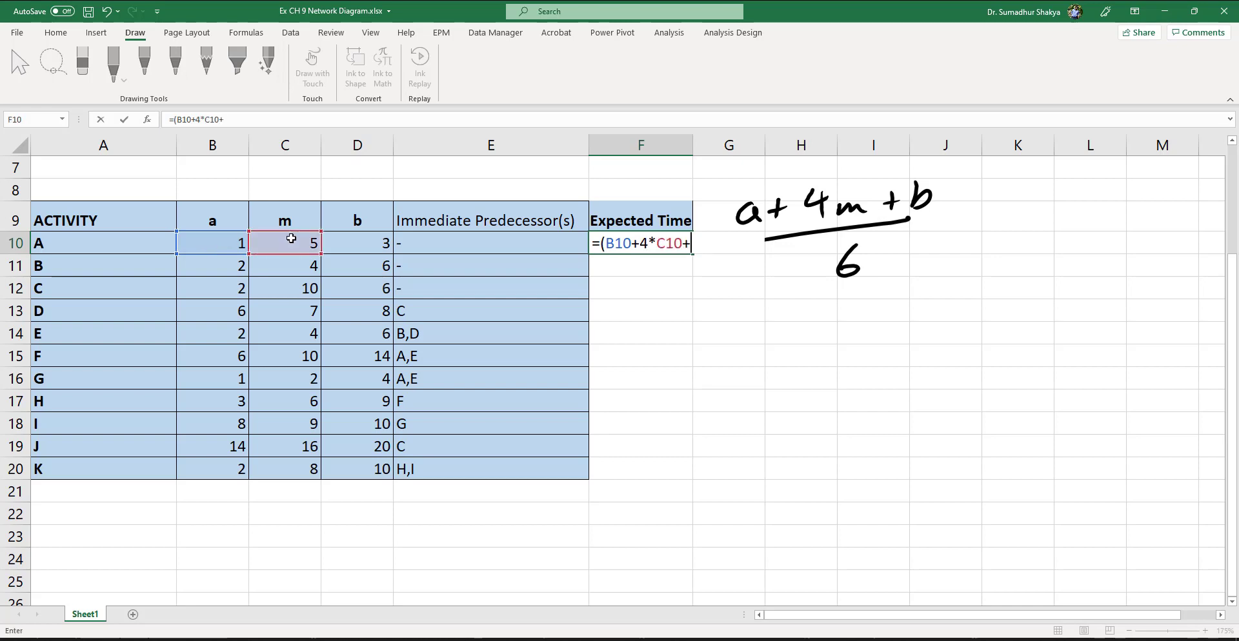
left_click(363, 242)
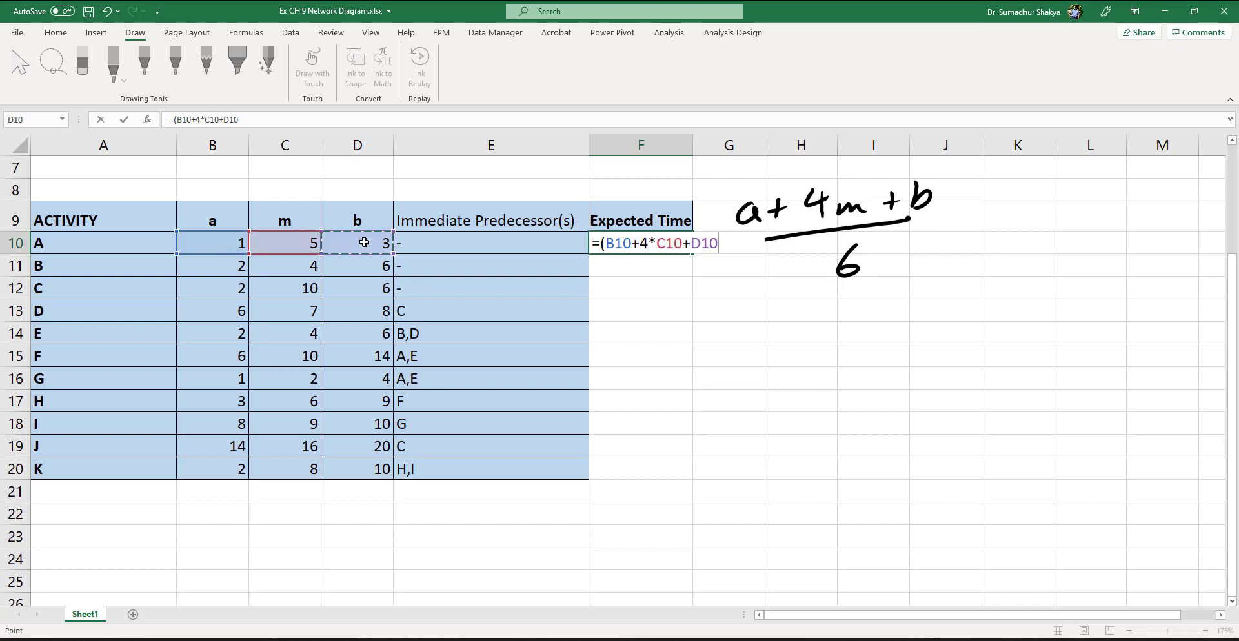
type(")/6")
key("Return")
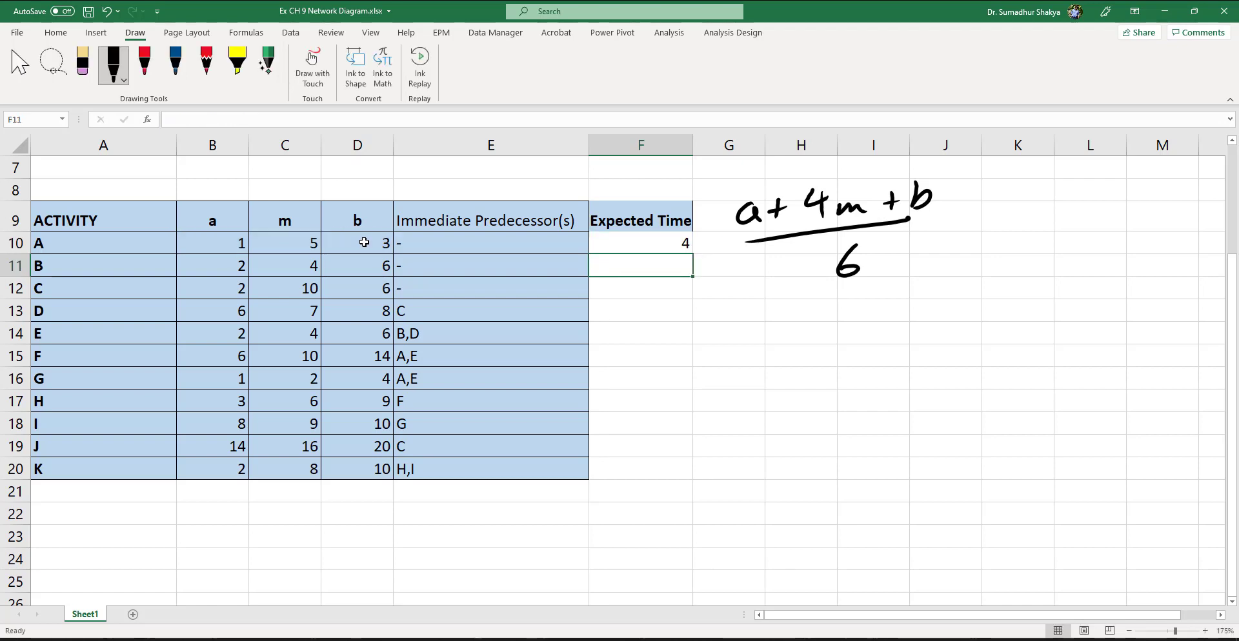
- Copy the expected-time formula from F10 down to F20 for all remaining activities
key("Up")
key("ctrl+c")
key("Left")
key("ctrl+Down")
key("Right")
key("ctrl+shift+Up")
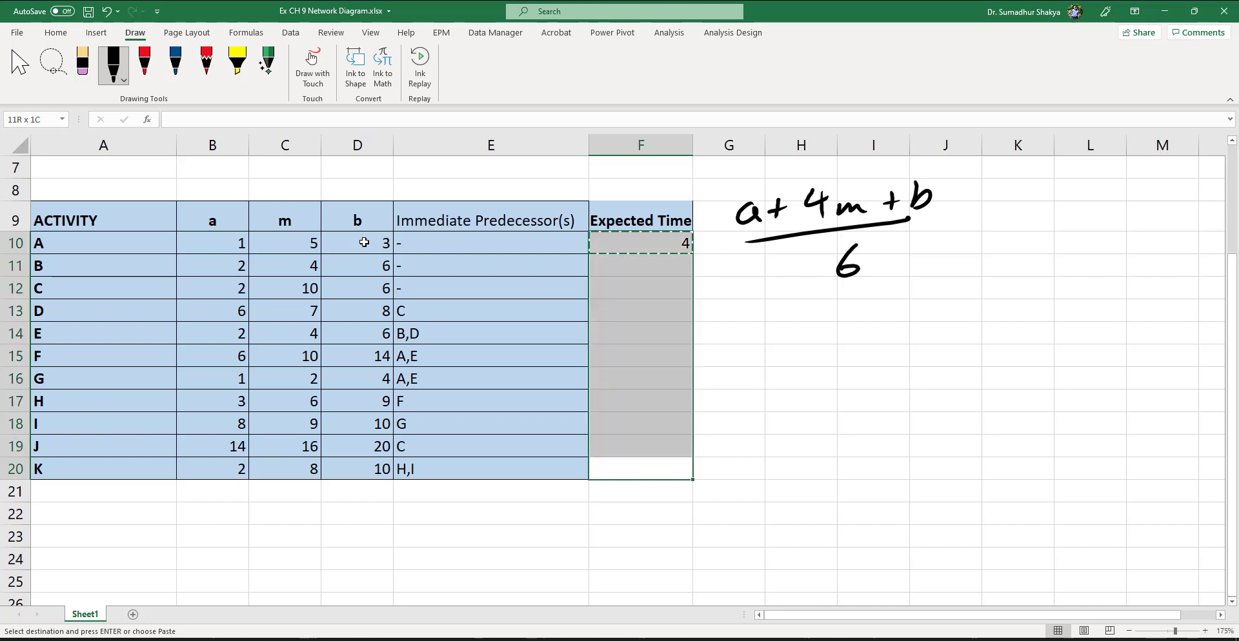
key("ctrl+v")
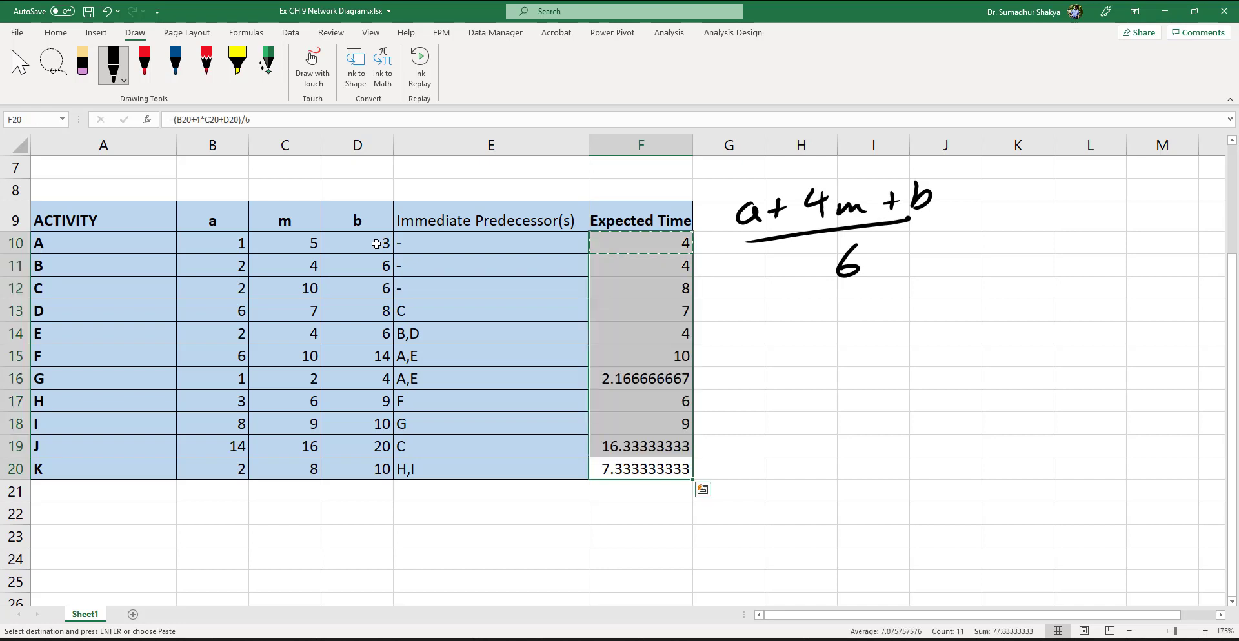
- Fill the expected-time cells F10:F20 with dark gold
left_click(55, 33)
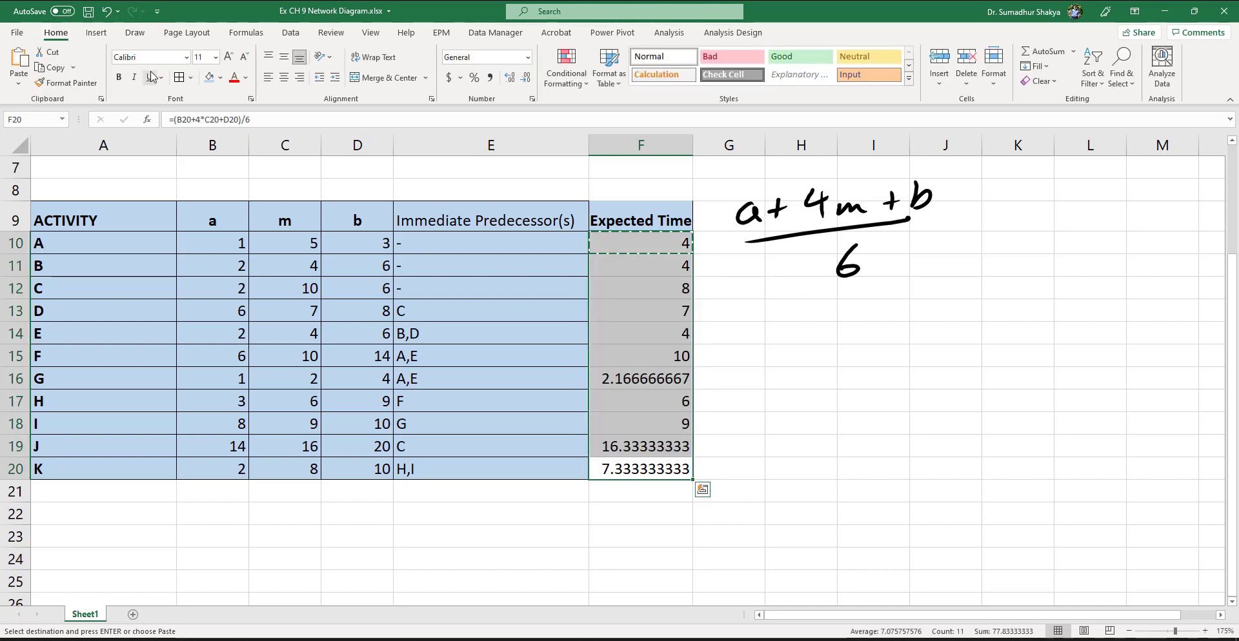
left_click(222, 78)
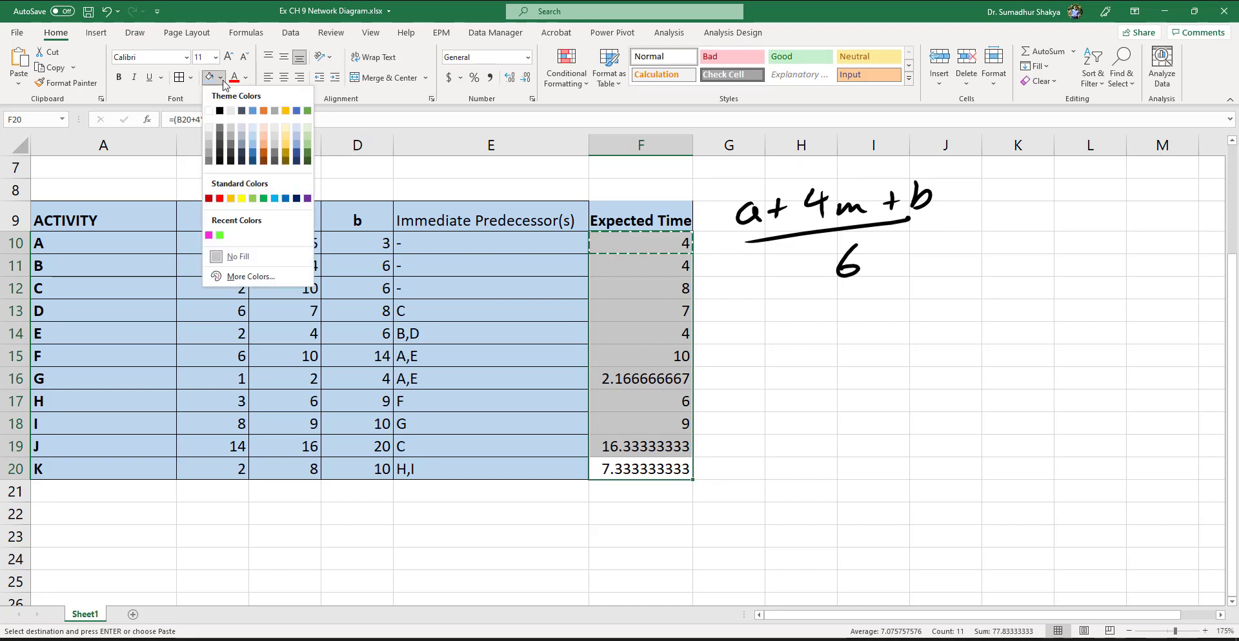
left_click(283, 157)
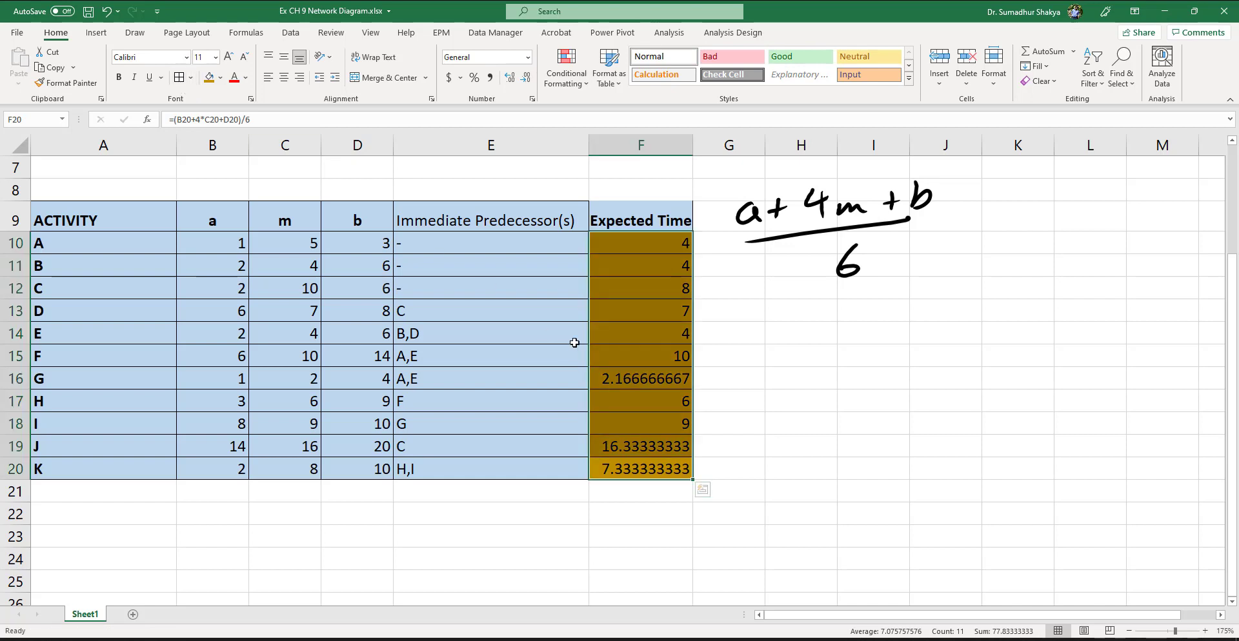
- Format the expected times in F10:F20 to show two decimal places
left_click(527, 80)
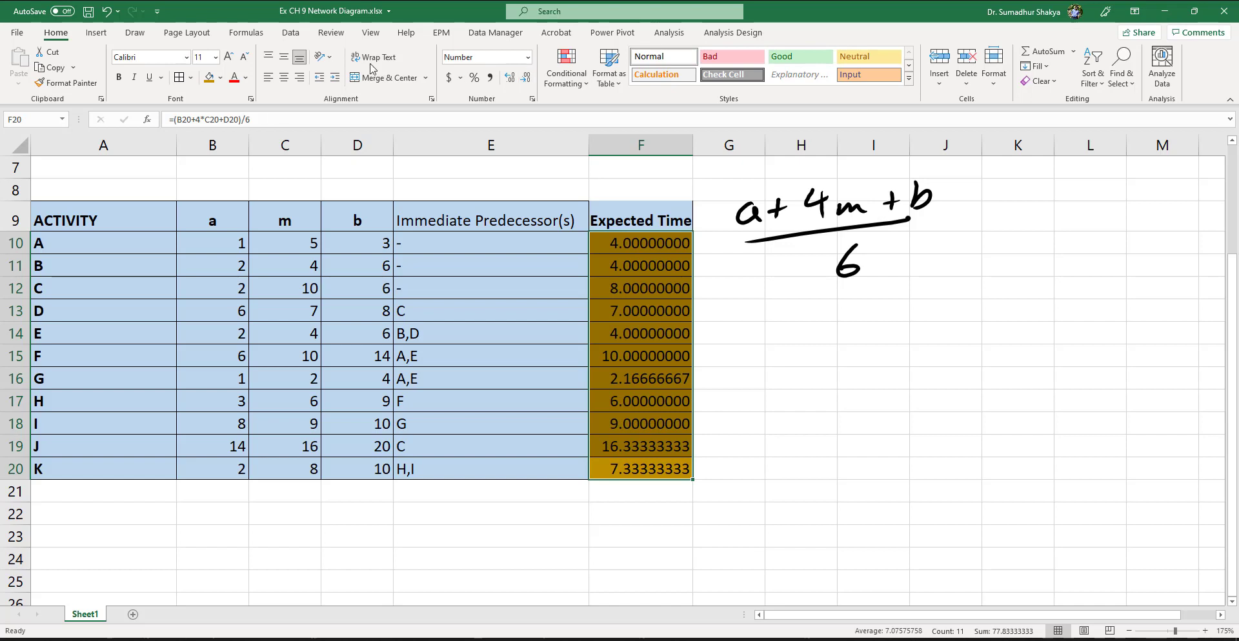
left_click(508, 77)
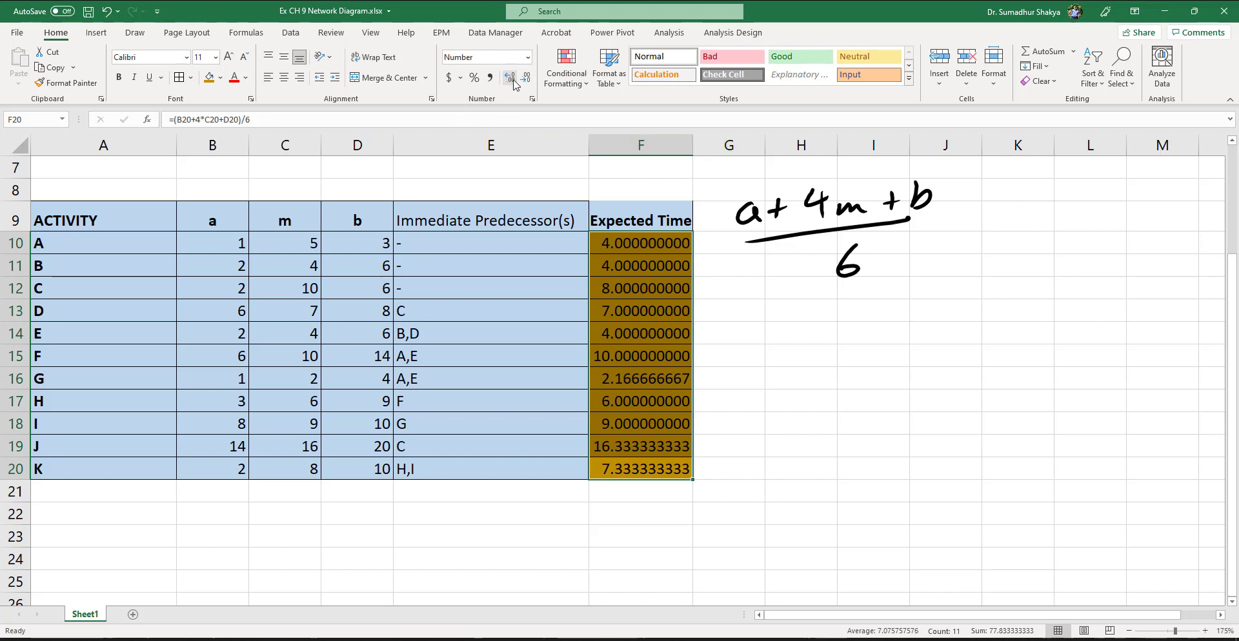
left_click(527, 80)
left_click(526, 80)
left_click(526, 80)
left_click(526, 80)
left_click(526, 80)
left_click(526, 80)
left_click(526, 80)
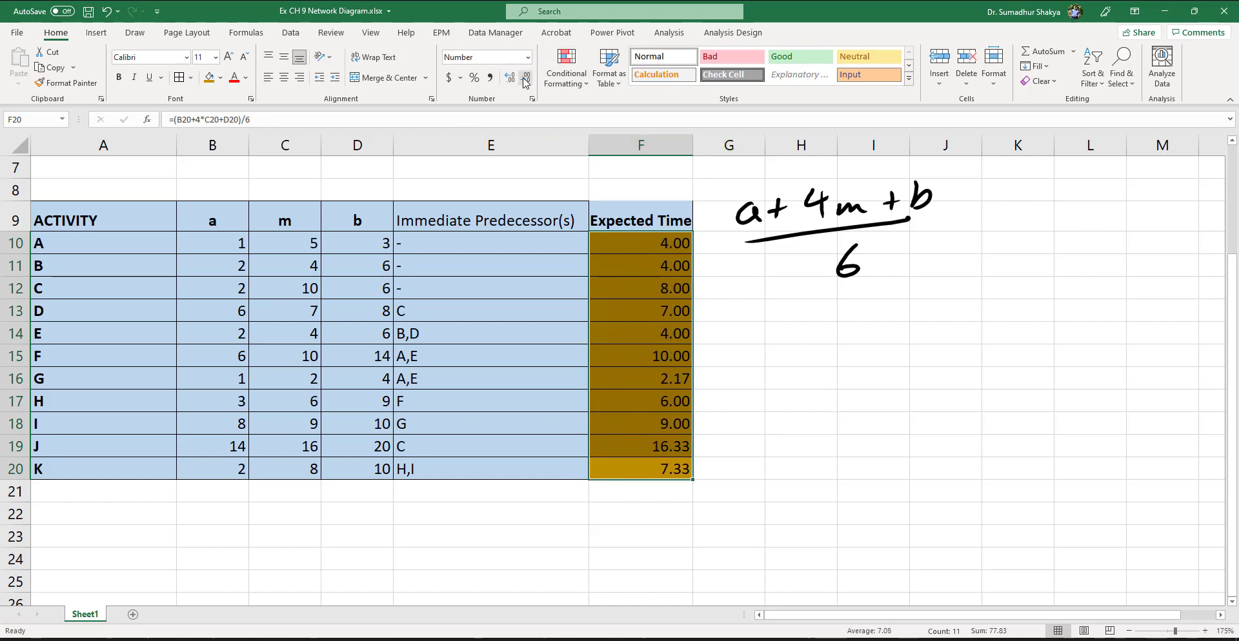
left_click(526, 80)
left_click(510, 77)
- Add the header "Variance" in cell G9 and delete the handwritten expected-time formula overlapping it
left_click(716, 217)
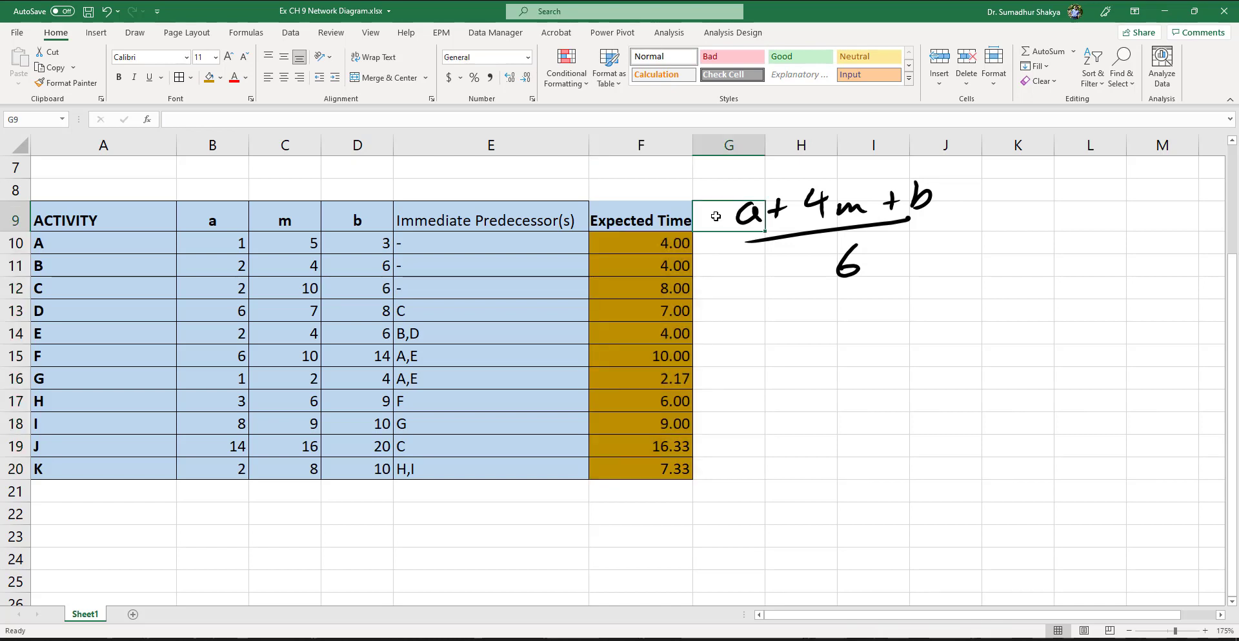
type("Variance")
key("Return")
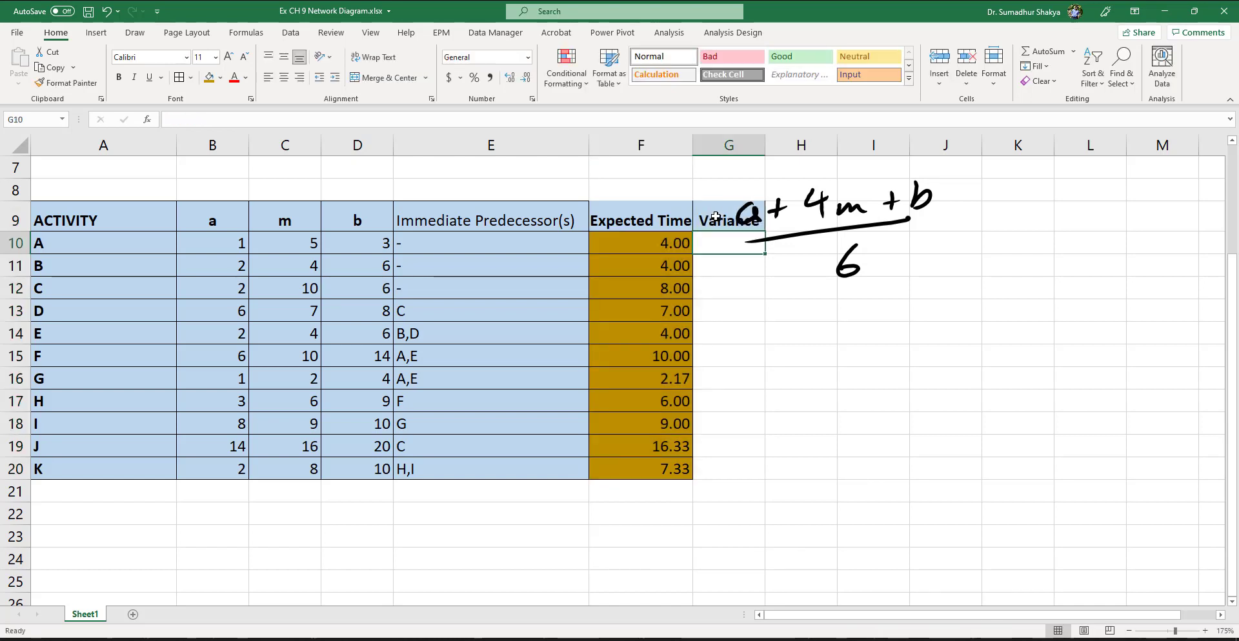
left_click(838, 213)
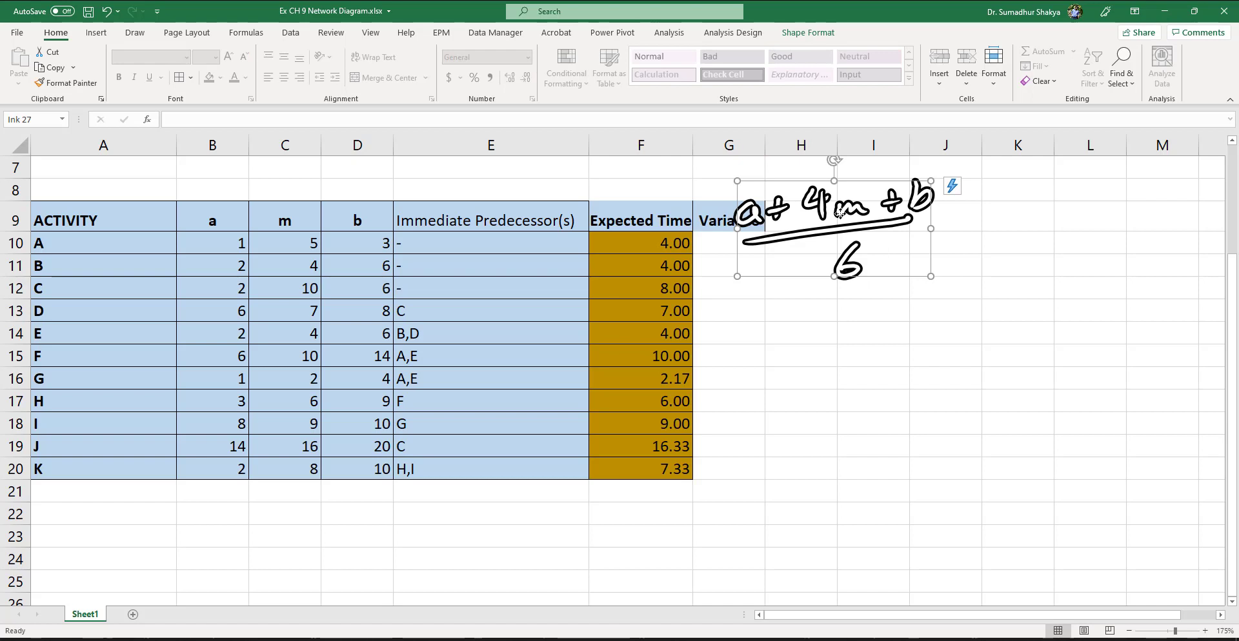
key("Delete")
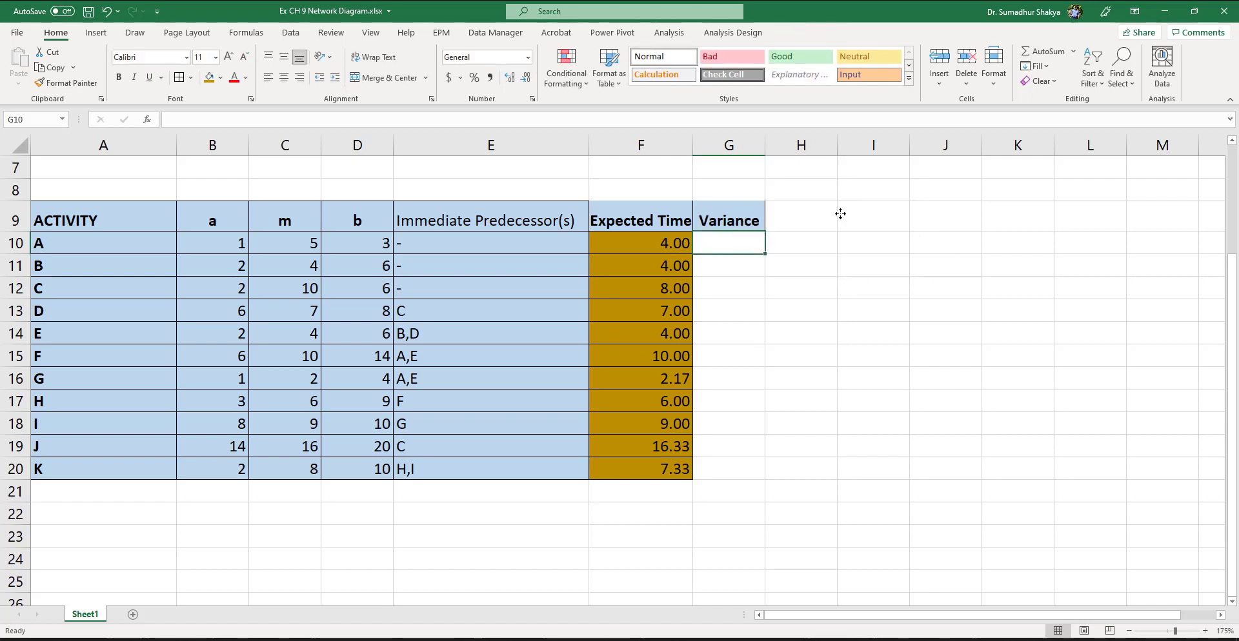
- Handwrite the variance formula ((b - a) over 6) squared in black ink beside the Variance header
left_click(631, 639)
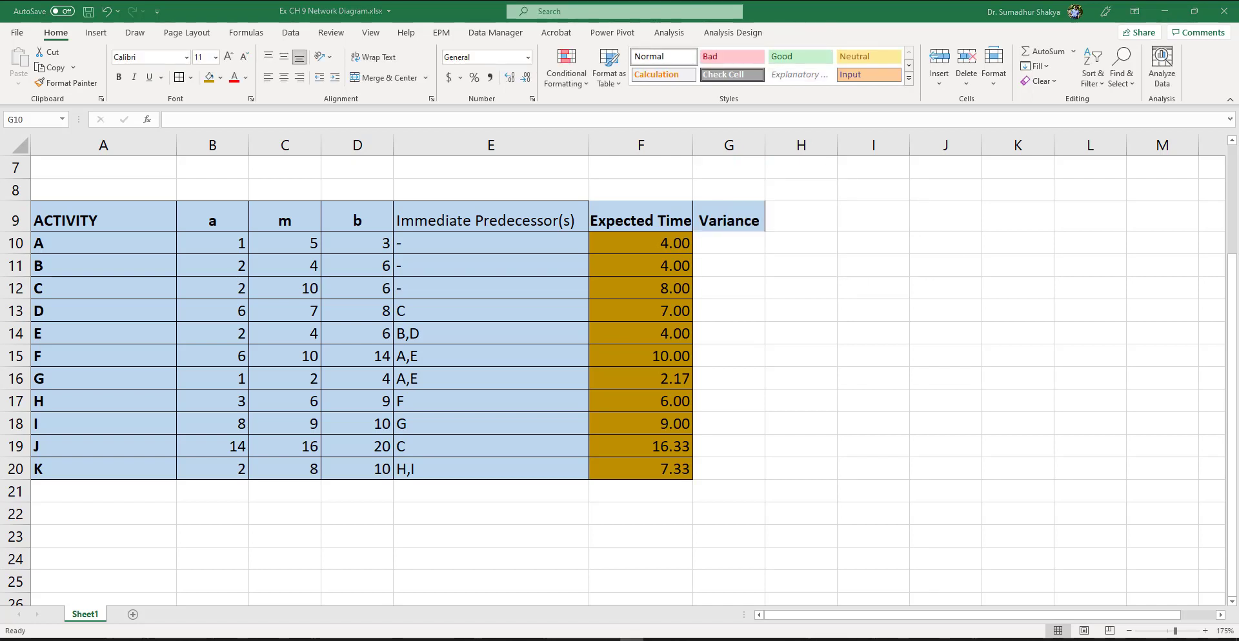
left_click(356, 209)
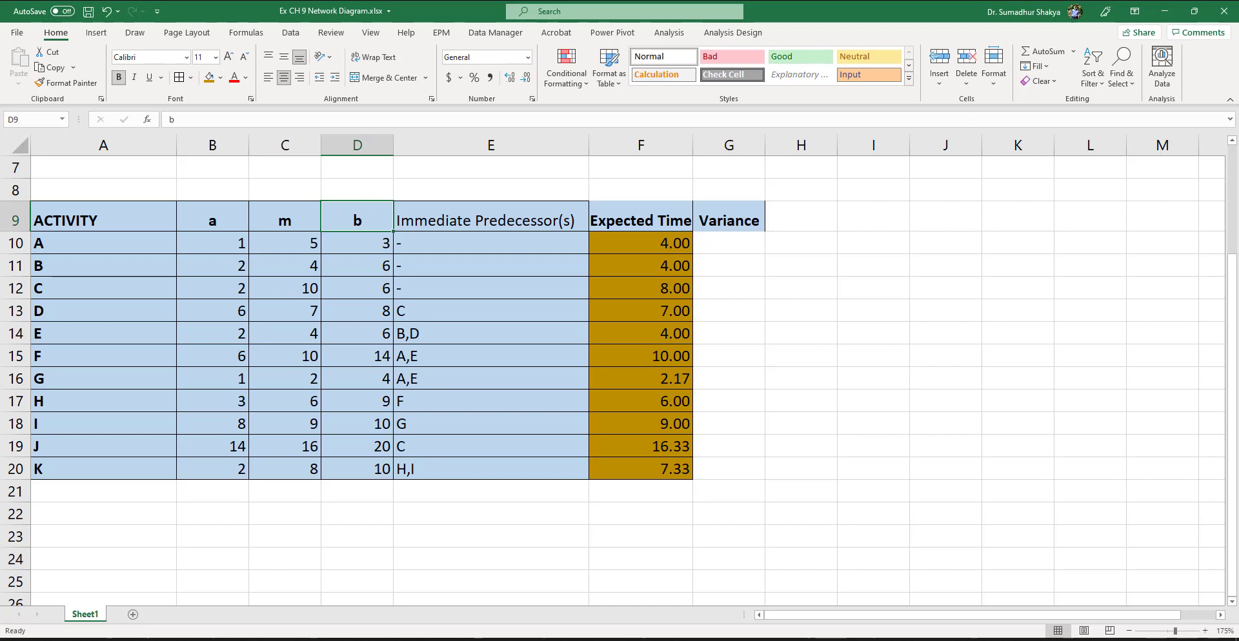
mouse_move(800, 190)
left_mouse_down()
mouse_move(807, 227)
mouse_move(850, 203)
mouse_move(891, 225)
left_mouse_up()
mouse_move(778, 194)
left_mouse_down()
mouse_move(769, 218)
mouse_move(784, 237)
mouse_move(911, 226)
left_mouse_up()
left_click_drag(842, 267, 825, 282)
left_click_drag(913, 173, 901, 311)
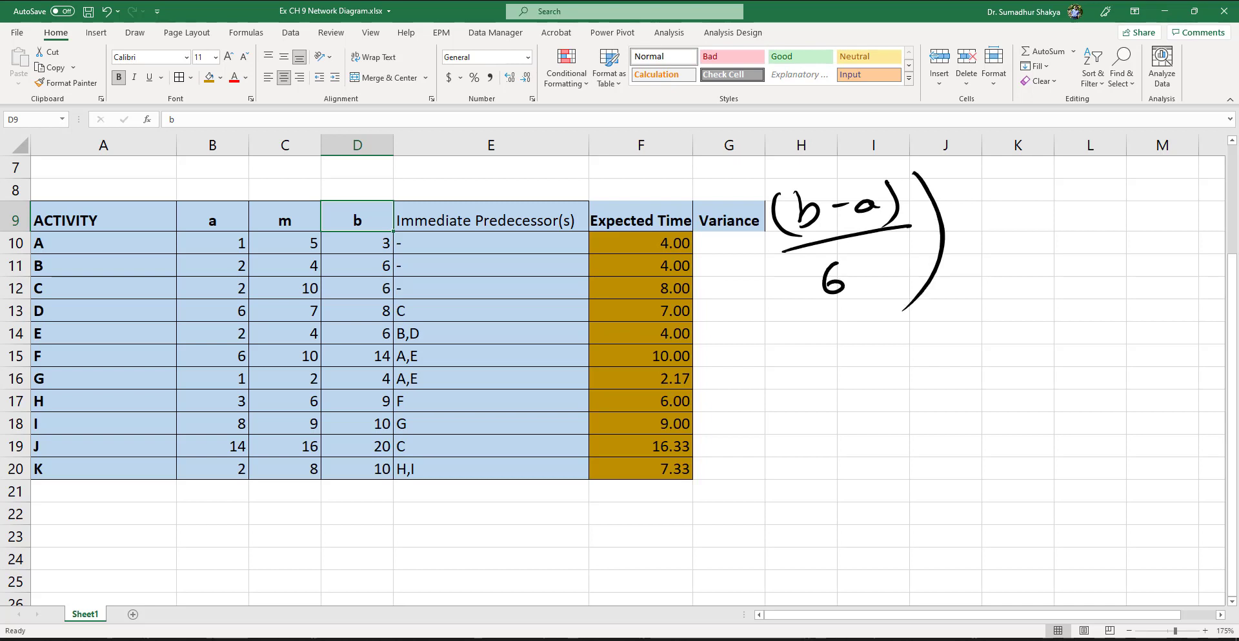
mouse_move(767, 187)
left_mouse_down()
mouse_move(752, 267)
mouse_move(809, 301)
left_mouse_up()
left_click_drag(937, 170, 974, 182)
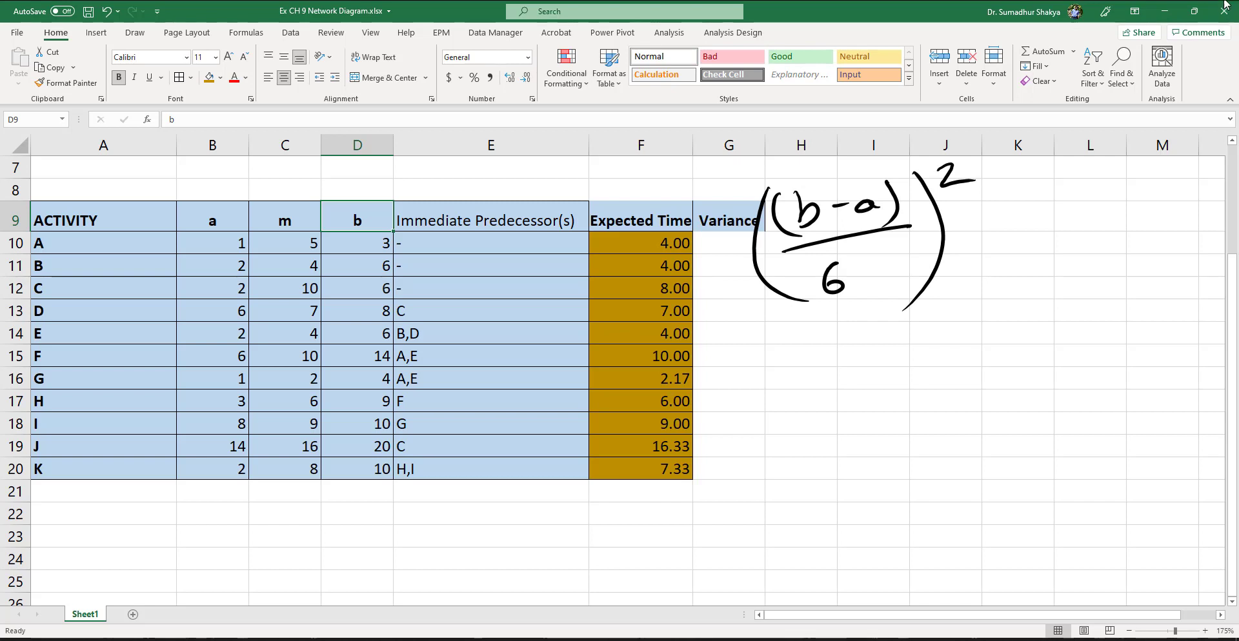
- Enter the variance formula =((D10-B10)/6)^2 for activity A in cell G10
left_click(713, 246)
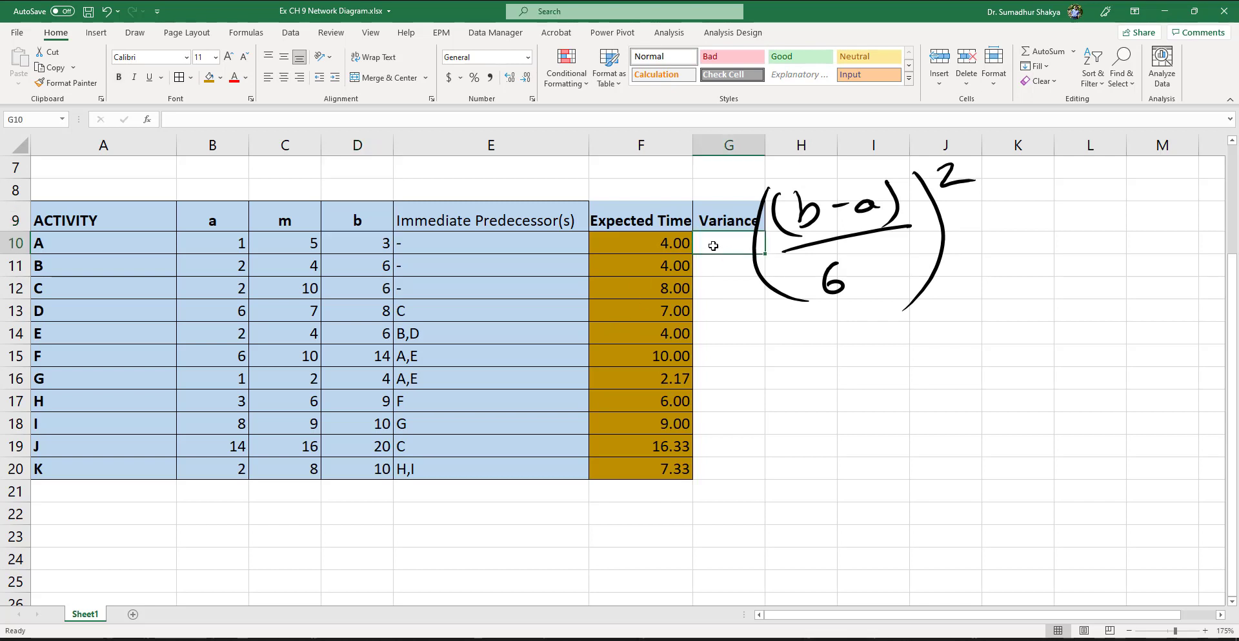
type("=((")
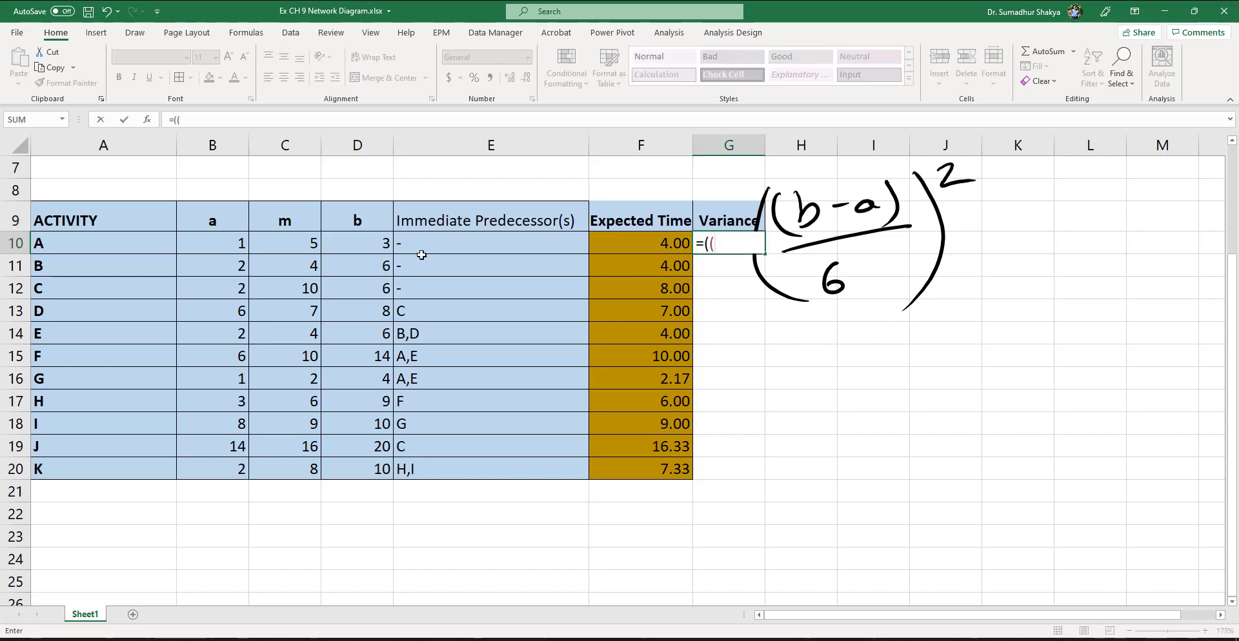
left_click(346, 236)
type("-")
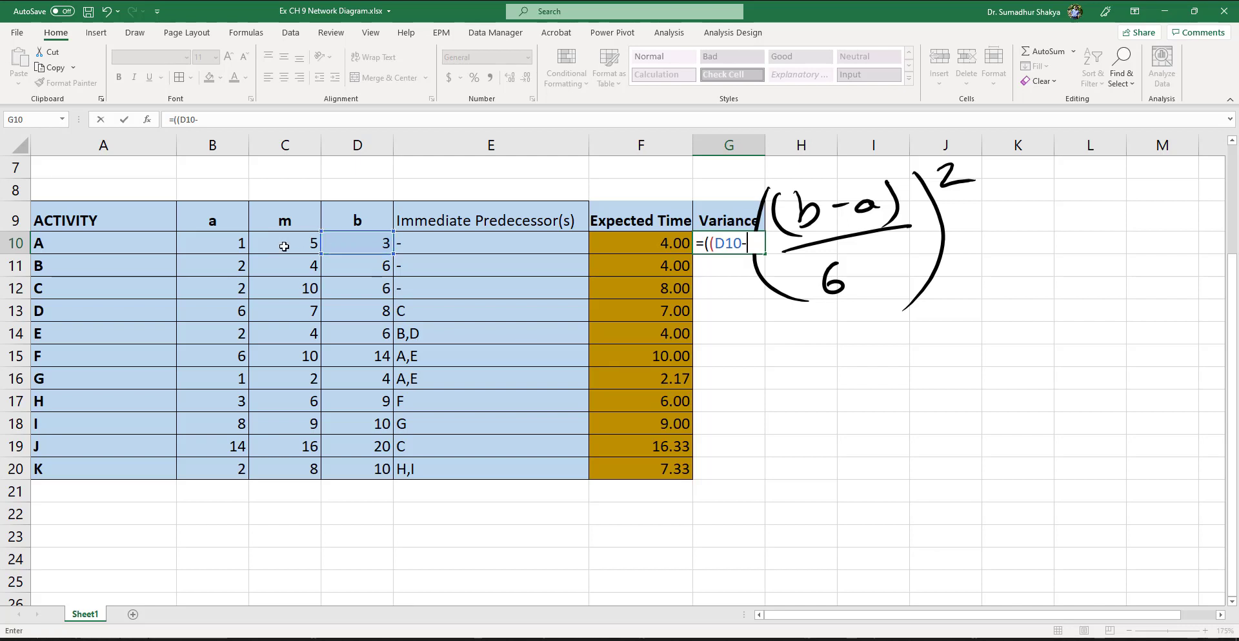
left_click(222, 250)
type(")/")
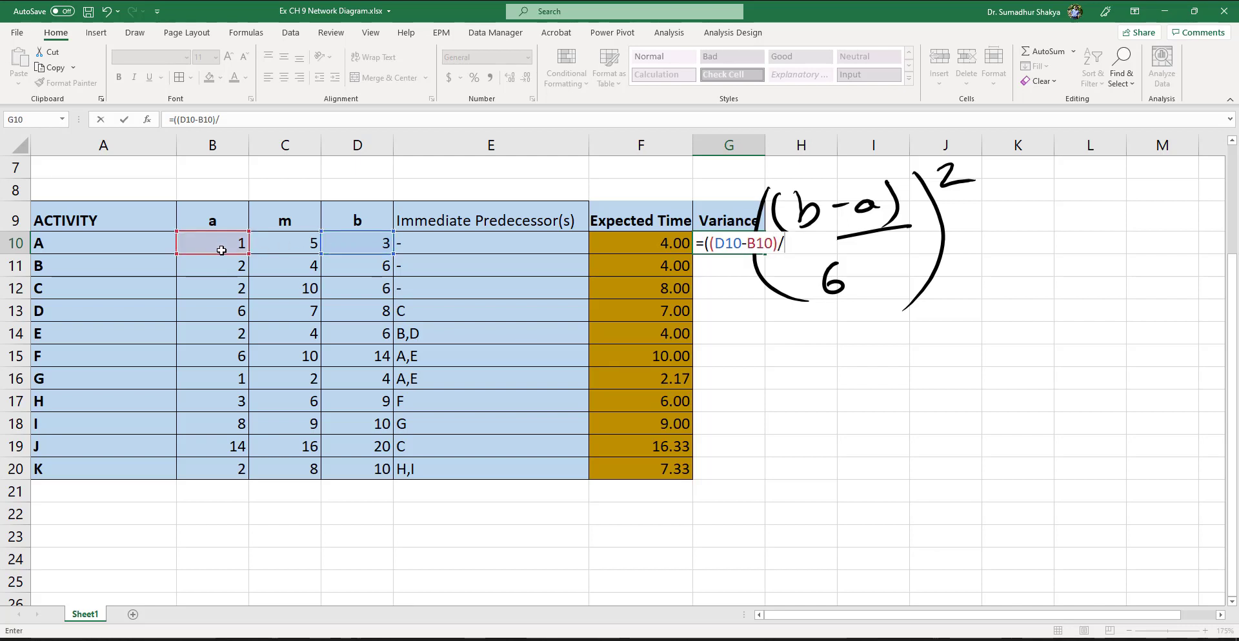
type("6")
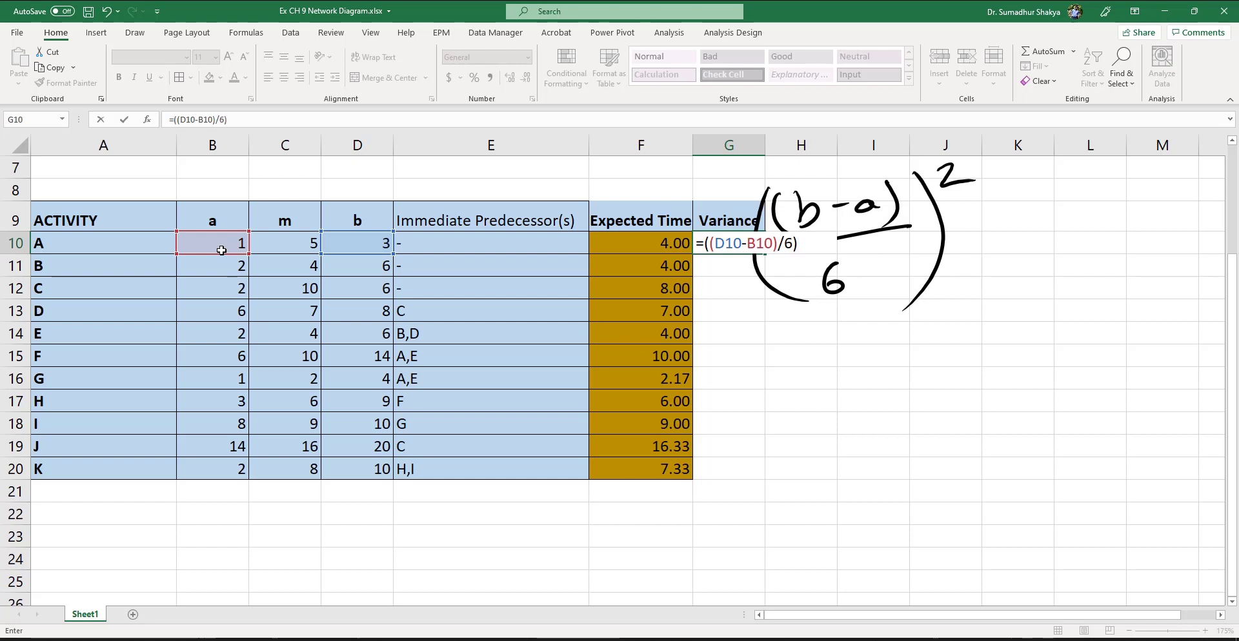
type(")^2")
key("Return")
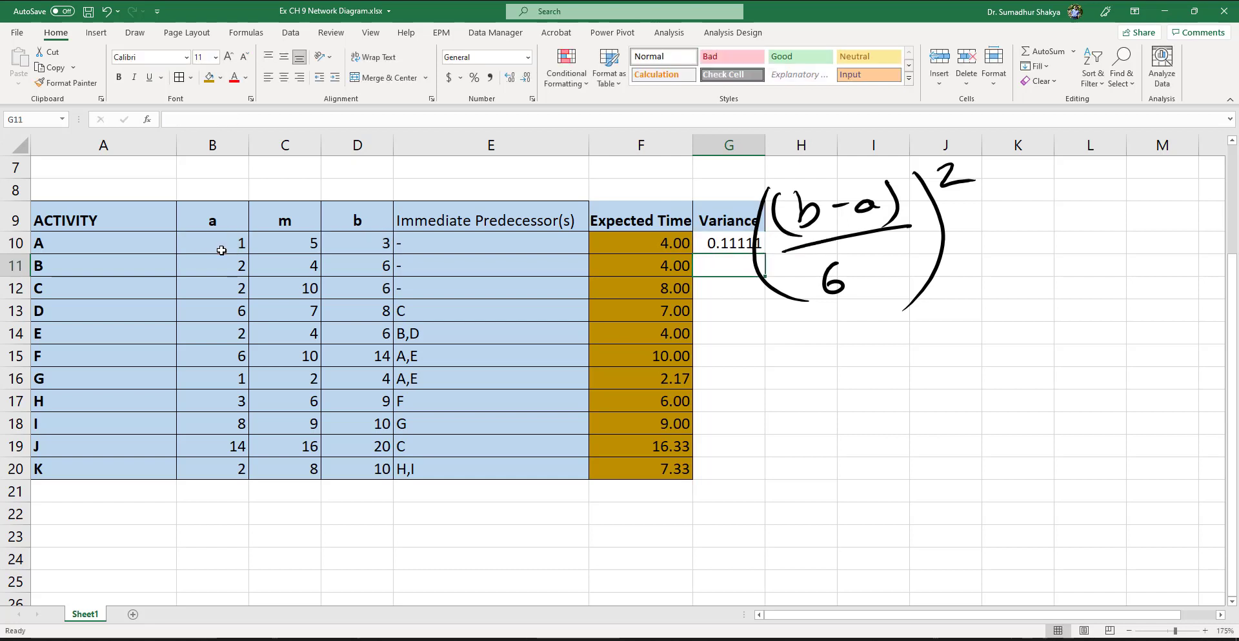
- Copy the variance formula from G10 down through G20 for all activities
key("ctrl+c")
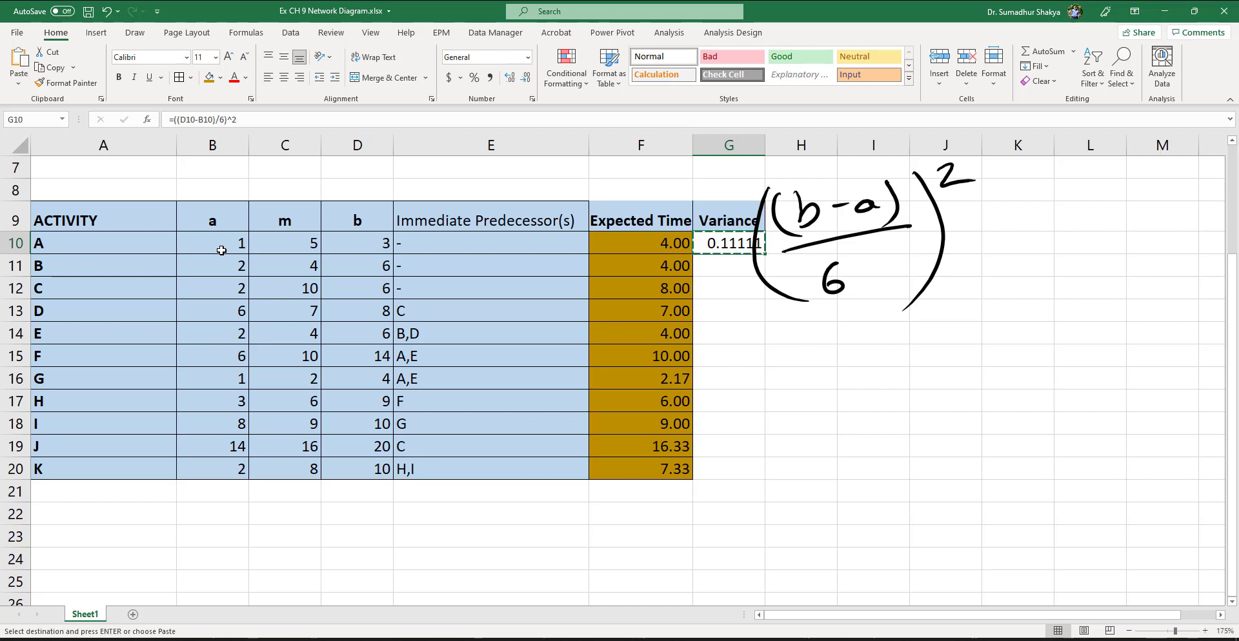
key("Left")
key("ctrl+Down")
key("Right")
key("ctrl+shift+Up")
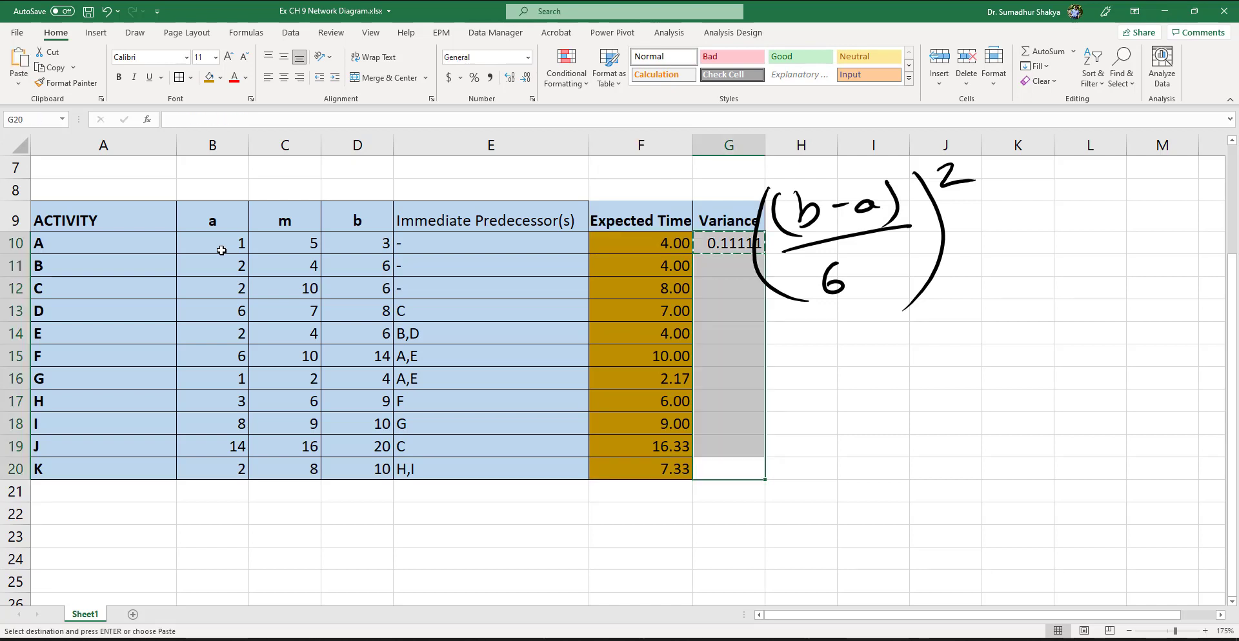
key("ctrl+v")
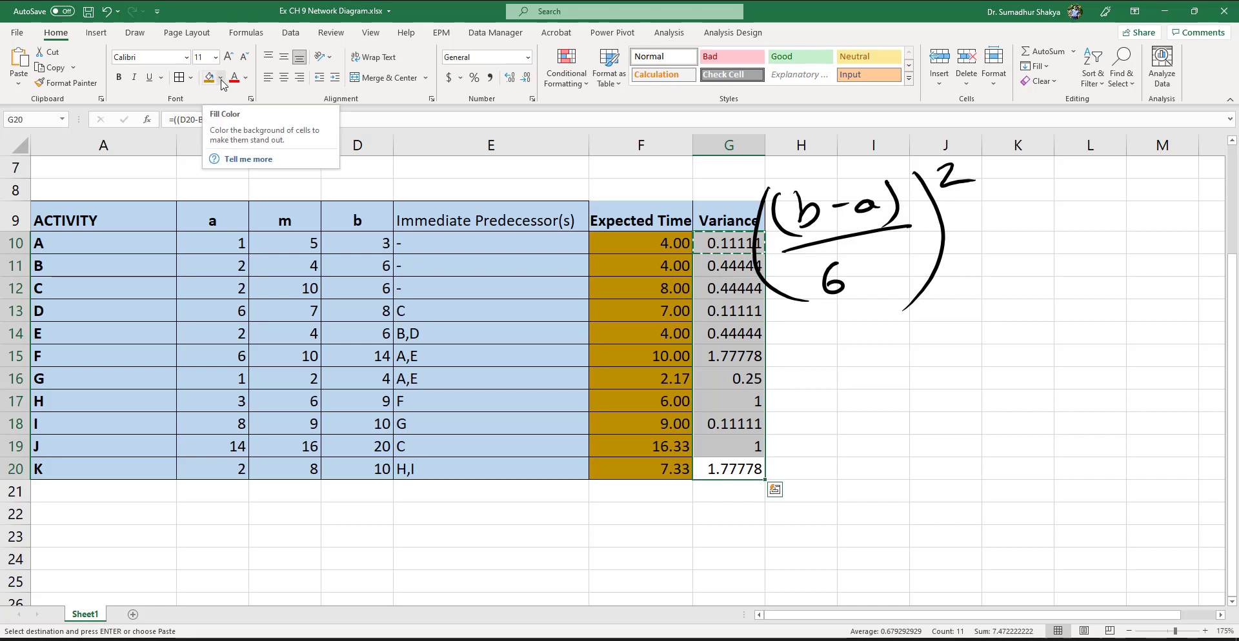
- Fill the variance cells G10:G20 with light orange and show their values with two decimal places
left_click(220, 78)
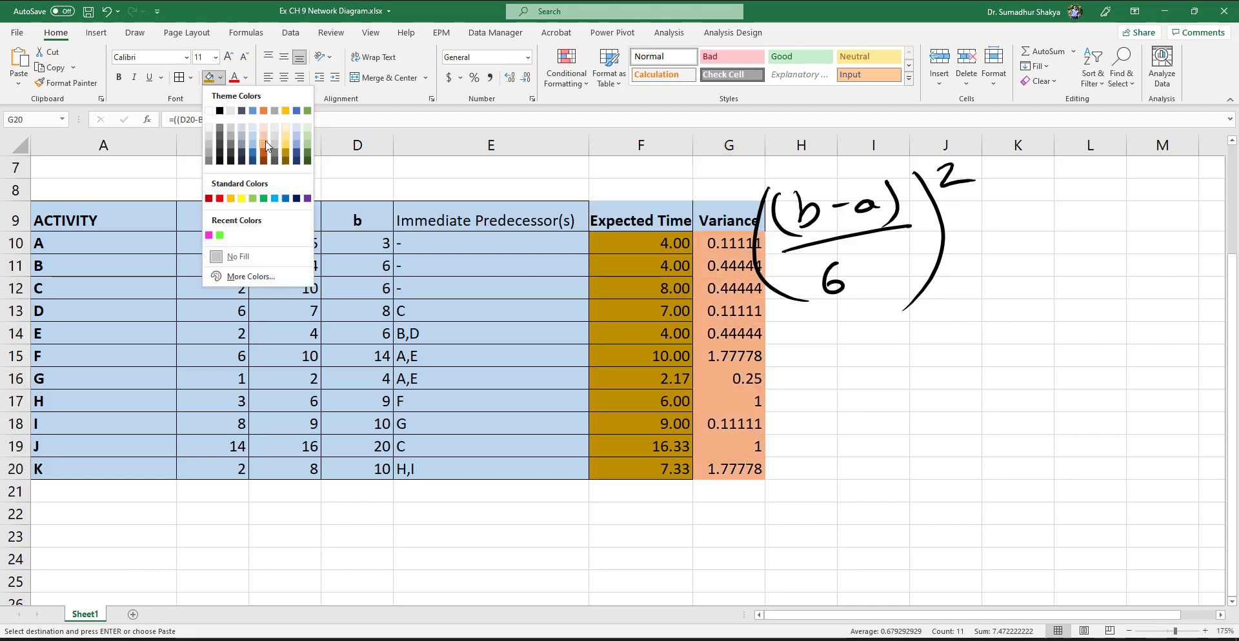
left_click(267, 145)
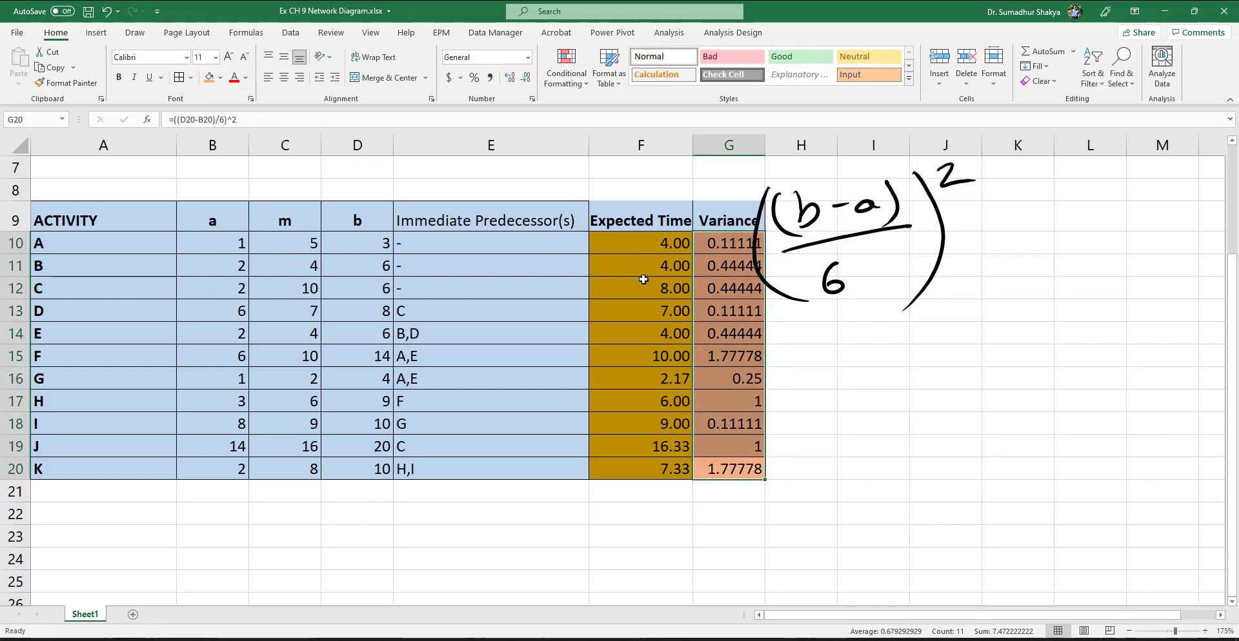
left_click(525, 79)
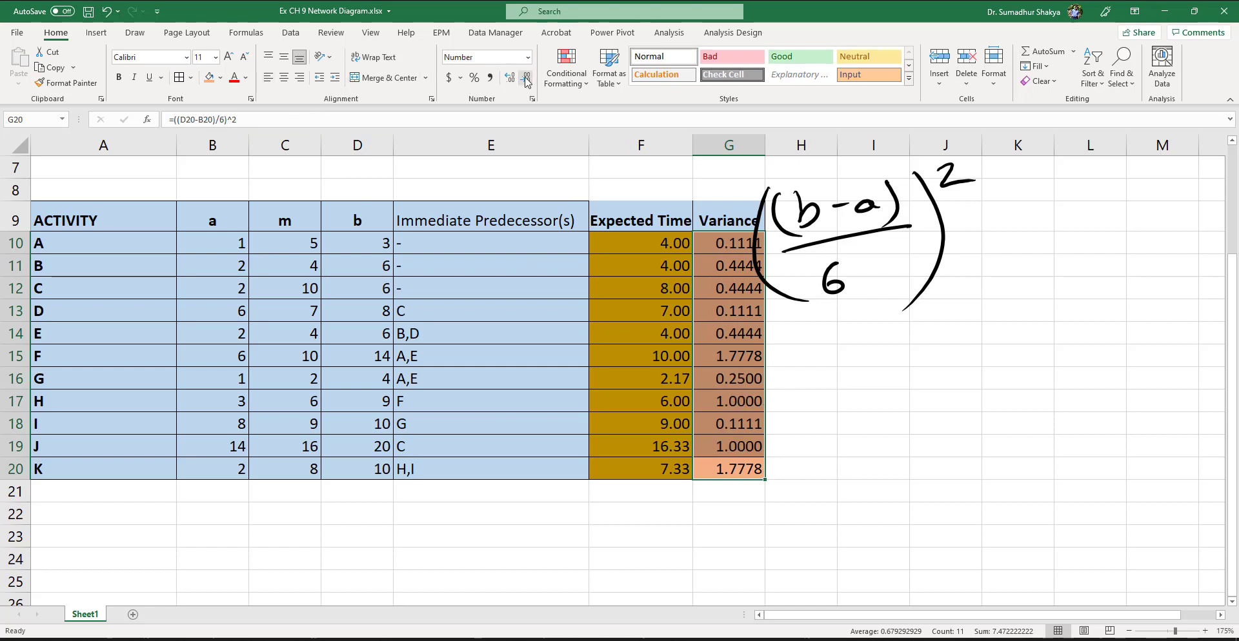
left_click(526, 79)
left_click(526, 79)
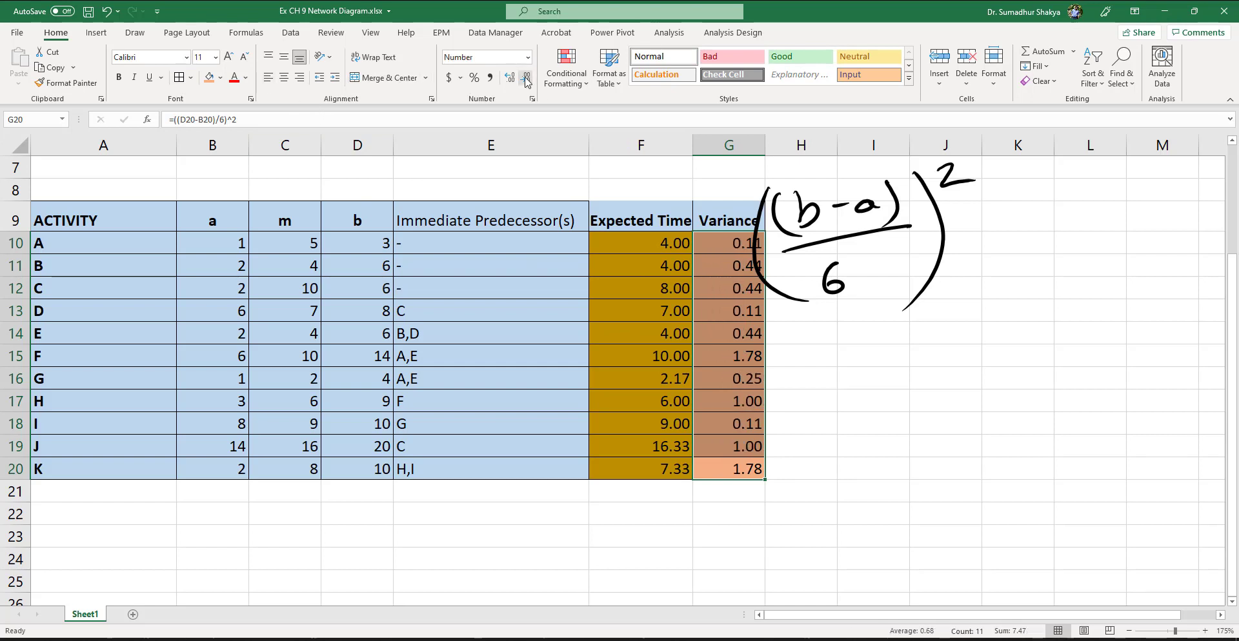
- Delete the handwritten variance formula and add the header "Std Dev" in cell H9
left_click(807, 213)
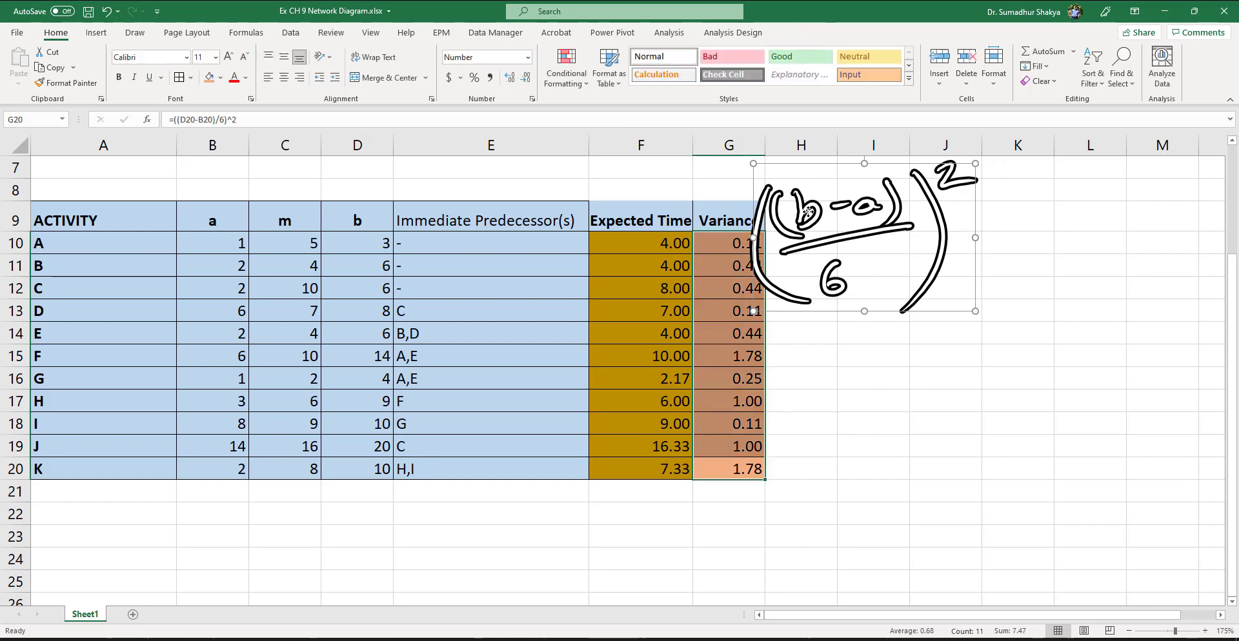
key("Delete")
left_click(826, 221)
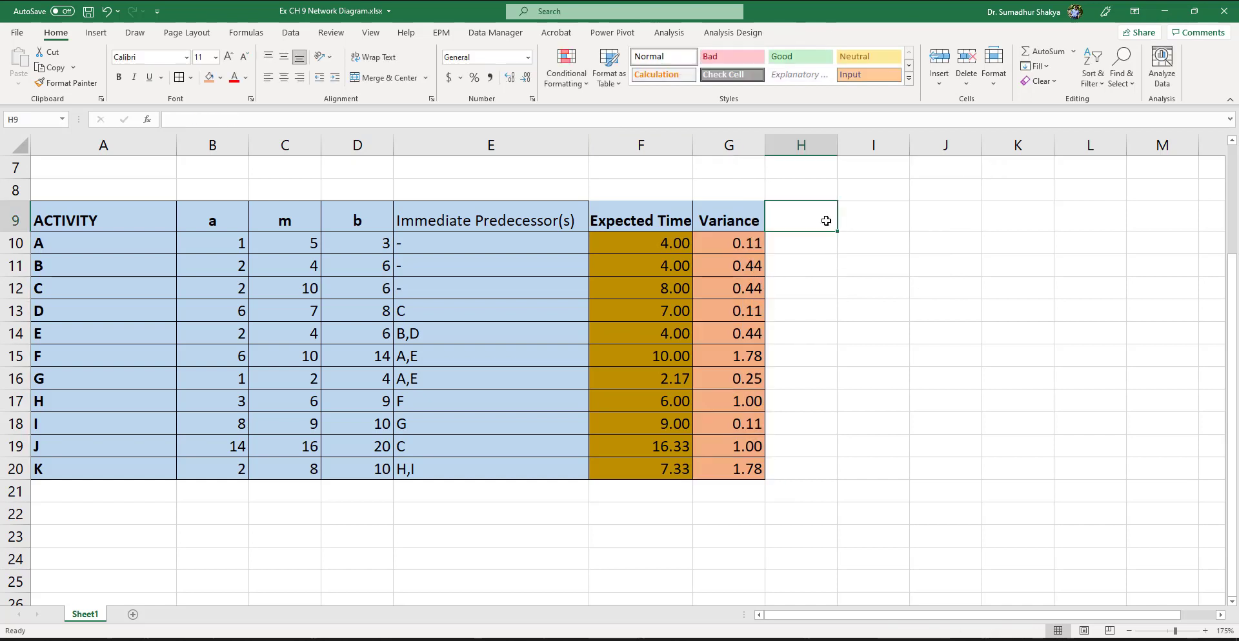
type("Standar")
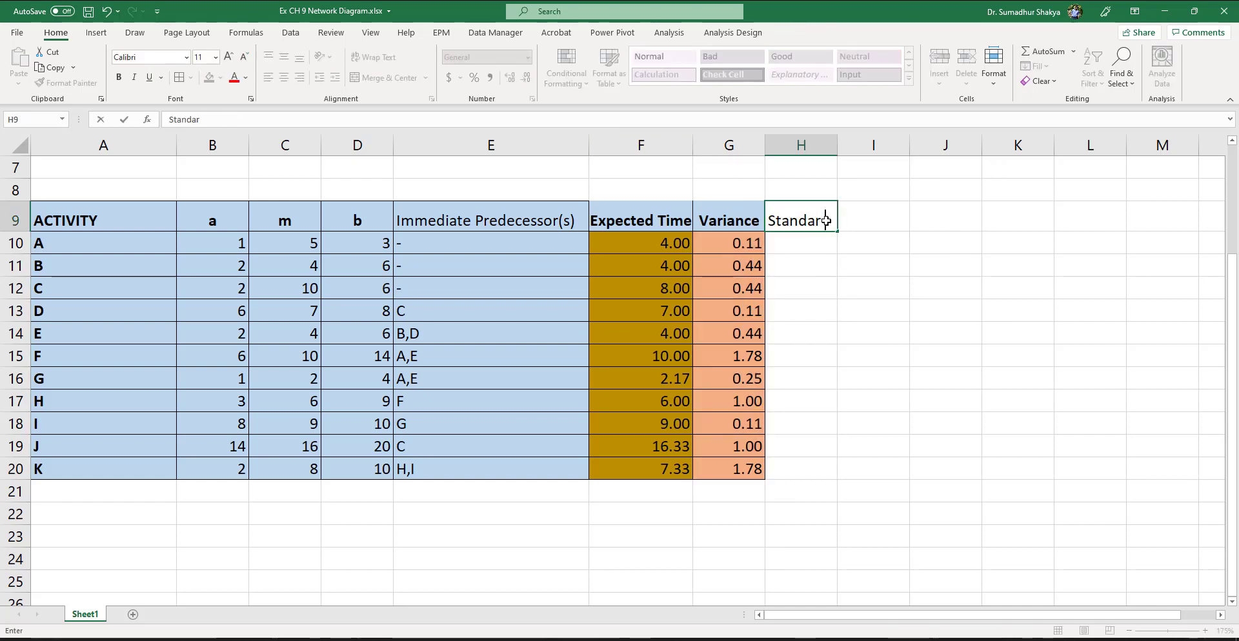
key("BackSpace")
key("BackSpace")
key("BackSpace")
key("BackSpace")
key("BackSpace")
type("td Dev")
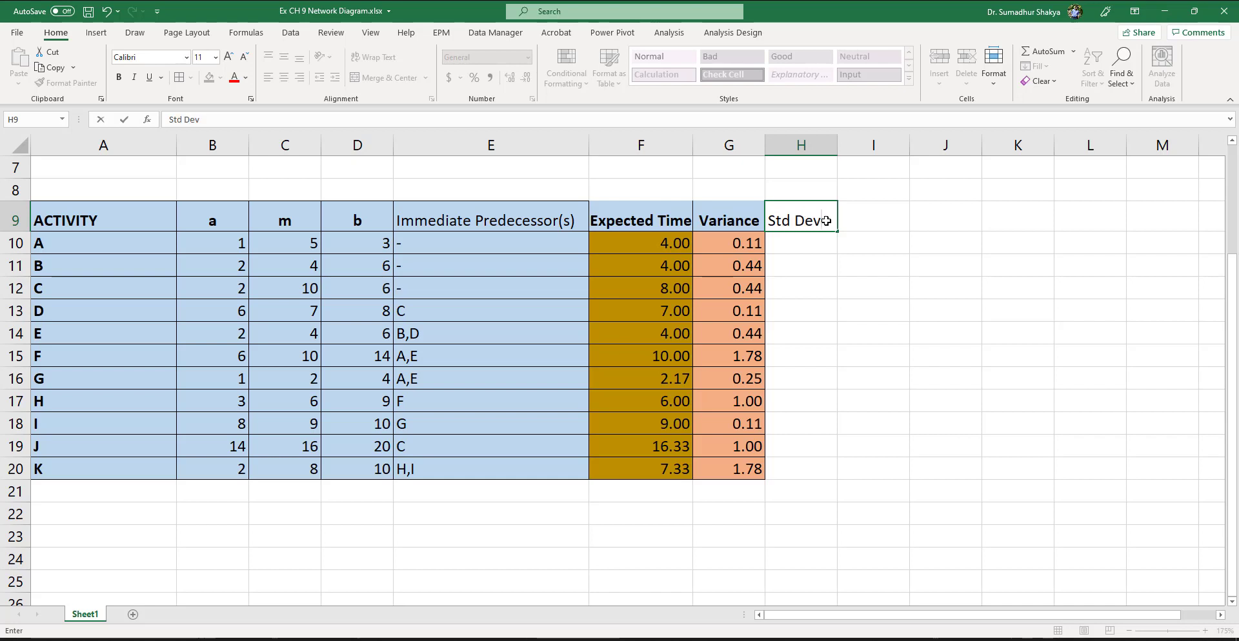
key("Return")
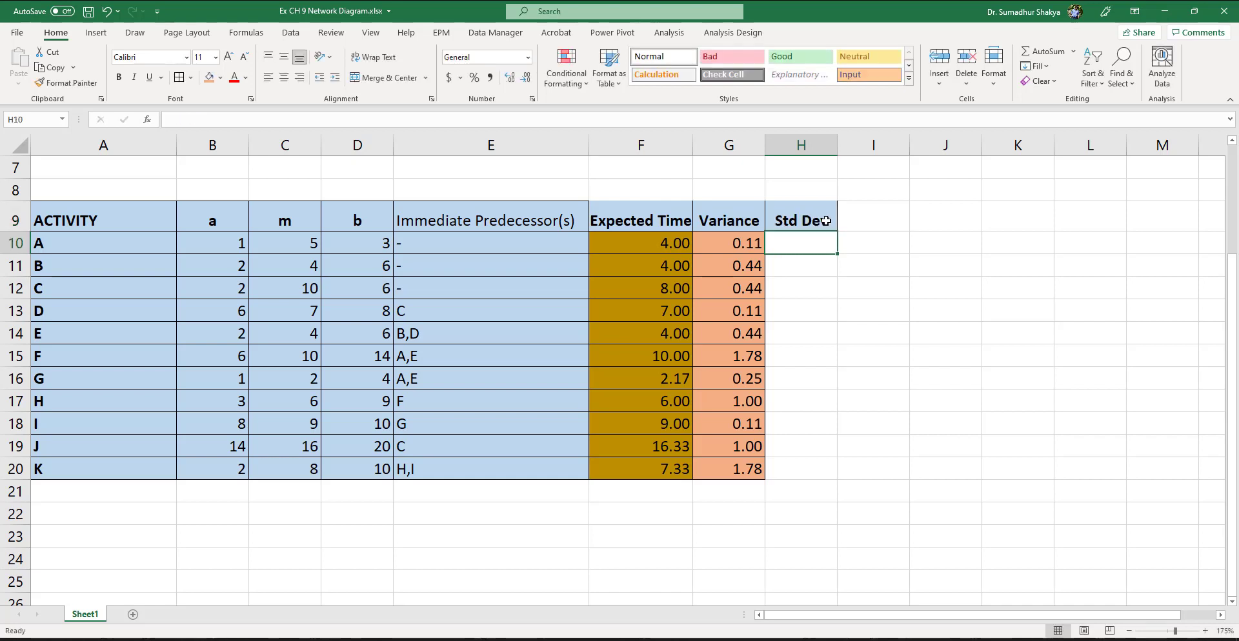
- Enter the standard deviation formula =G10^0.5 for activity A in cell H10
type("=")
key("Left")
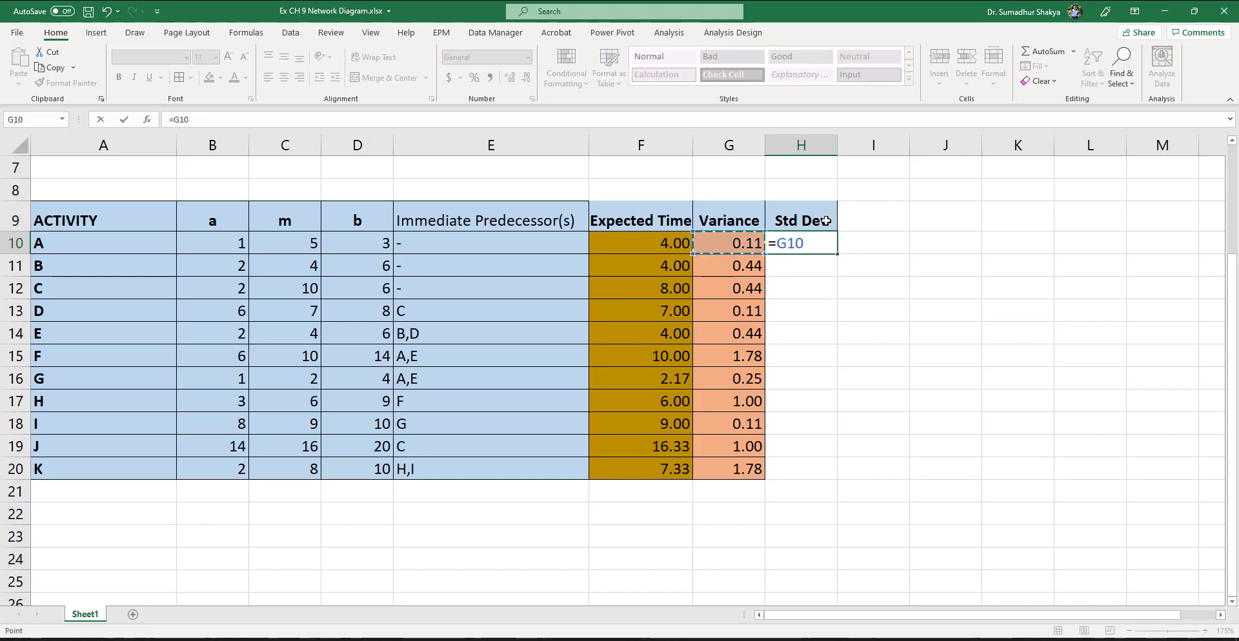
type("^0.")
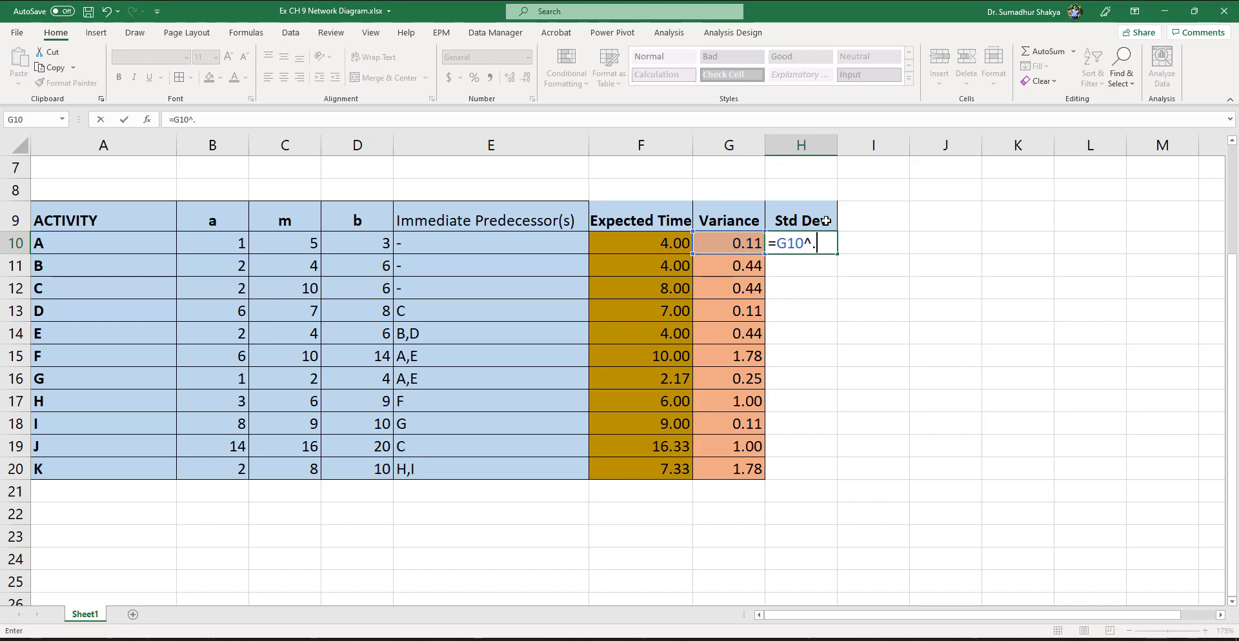
type("5")
key("Return")
- Copy the standard deviation formula from H10 down through H20
key("Up")
key("ctrl+c")
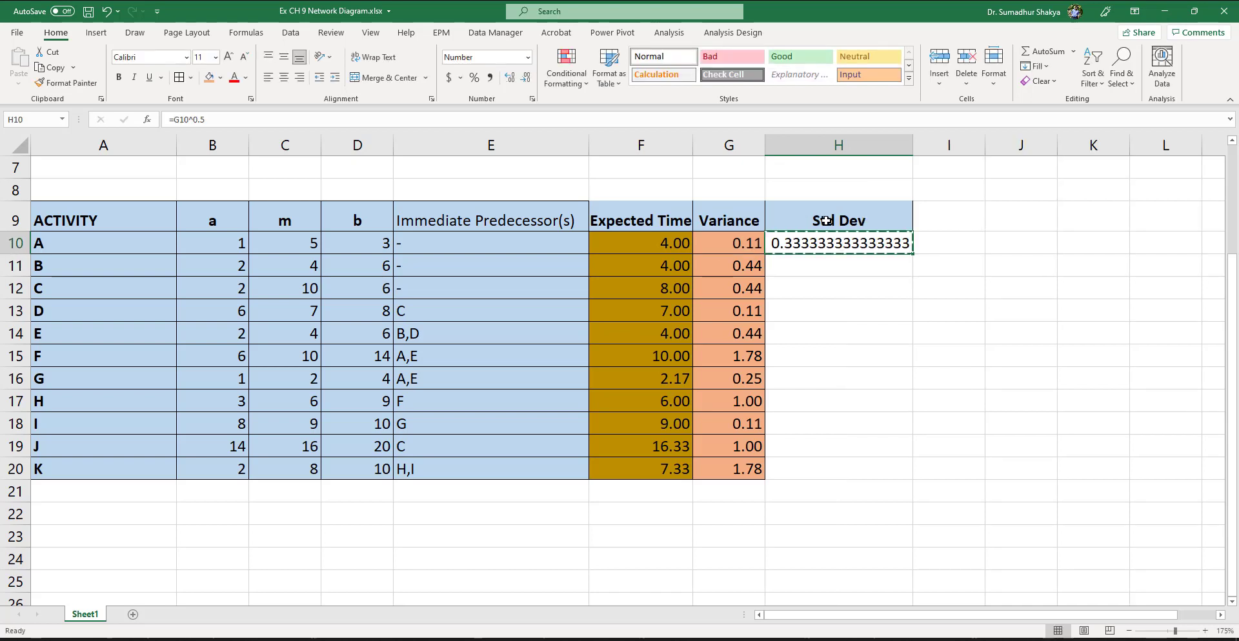
key("Left")
key("ctrl+Down")
key("Right")
key("ctrl+shift+Up")
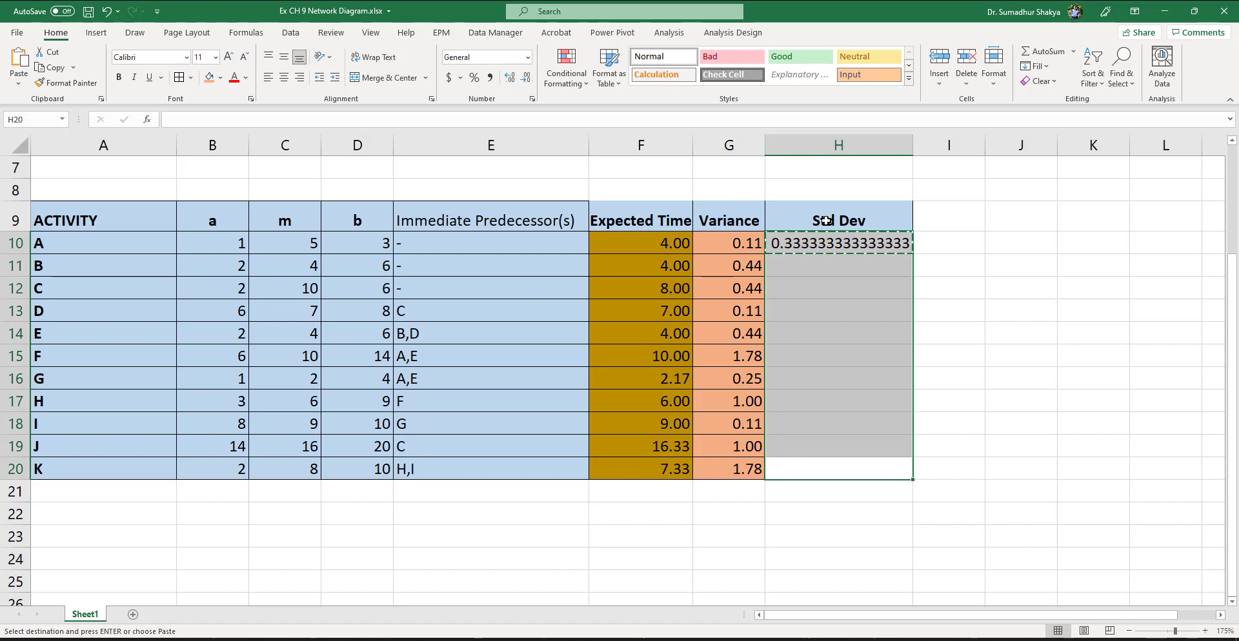
key("ctrl+v")
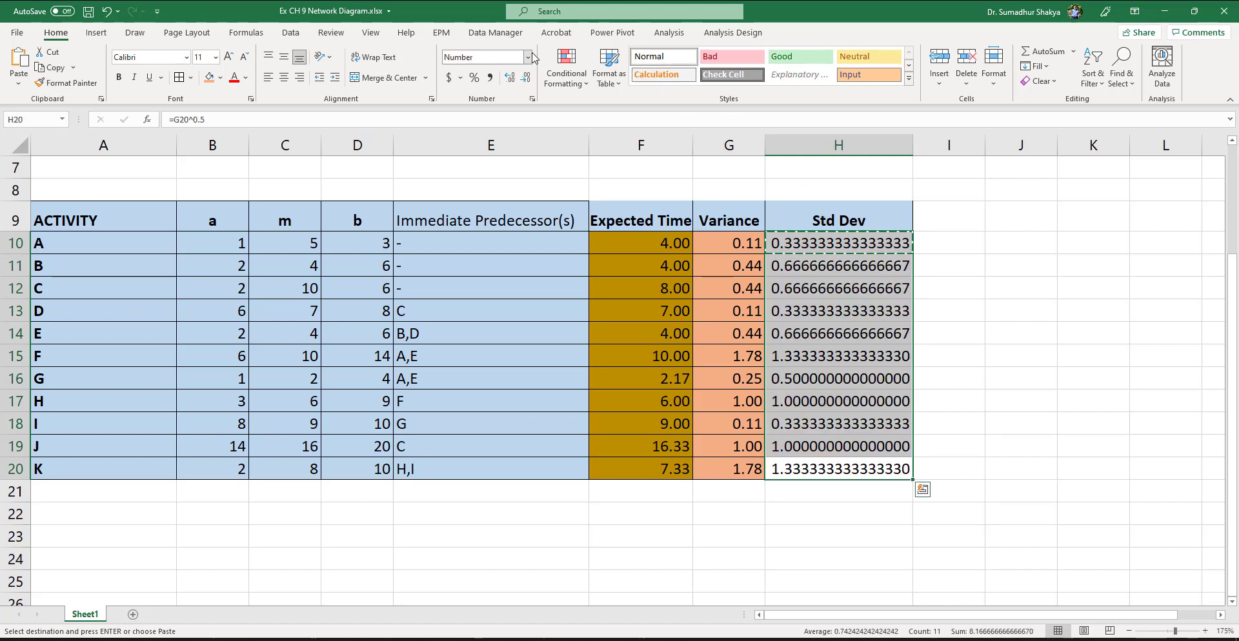
- Format the standard deviations in H10:H20 to three decimal places and narrow column H to suit the shorter values
double_click(526, 78)
double_click(526, 77)
double_click(526, 77)
left_click(526, 77)
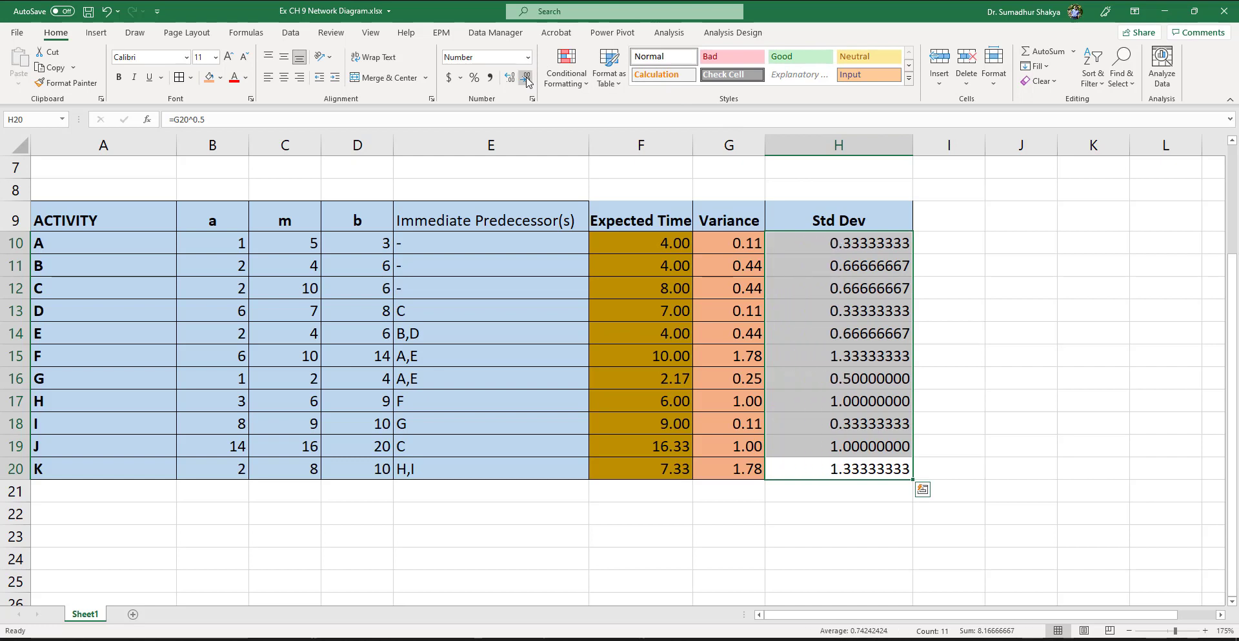
double_click(526, 78)
double_click(525, 77)
left_click(526, 77)
left_click(525, 78)
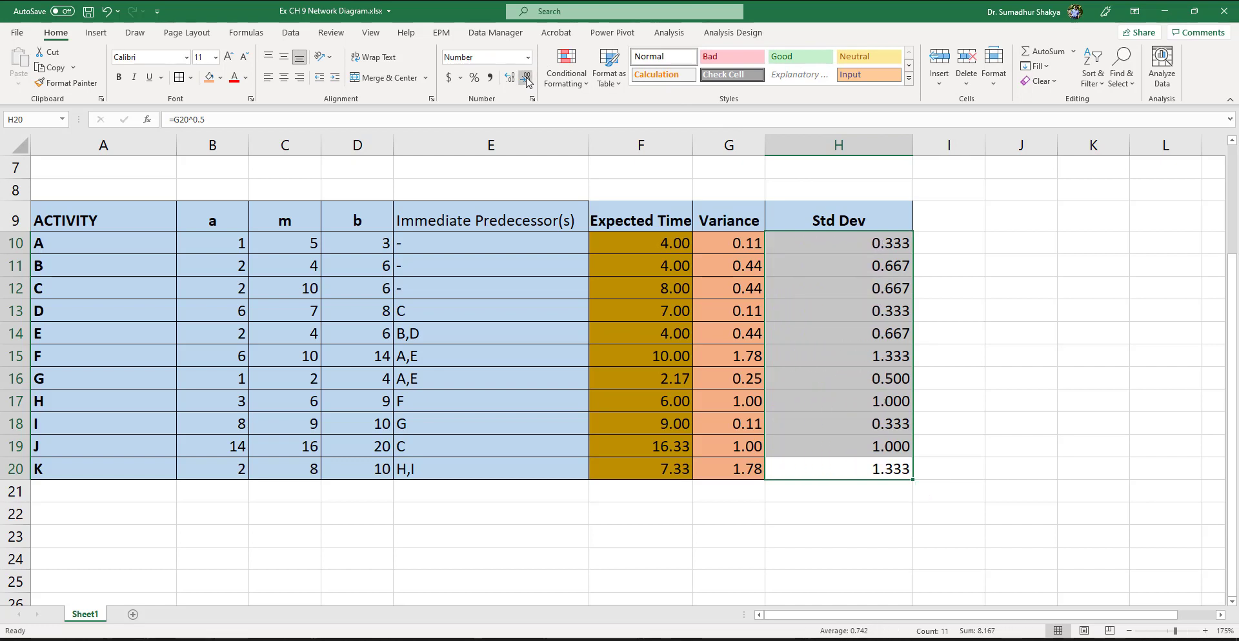
left_click(509, 78)
left_click_drag(912, 135, 849, 138)
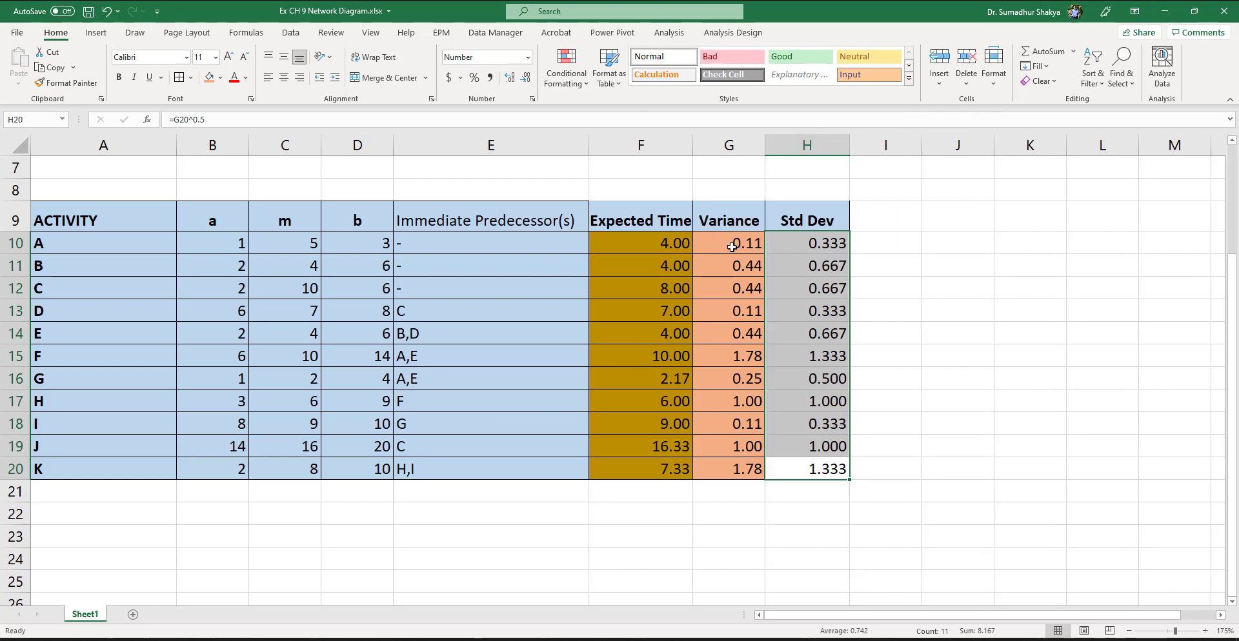
- Fill the standard deviation cells H10:H20 with a paler orange than the variance column
left_click(220, 77)
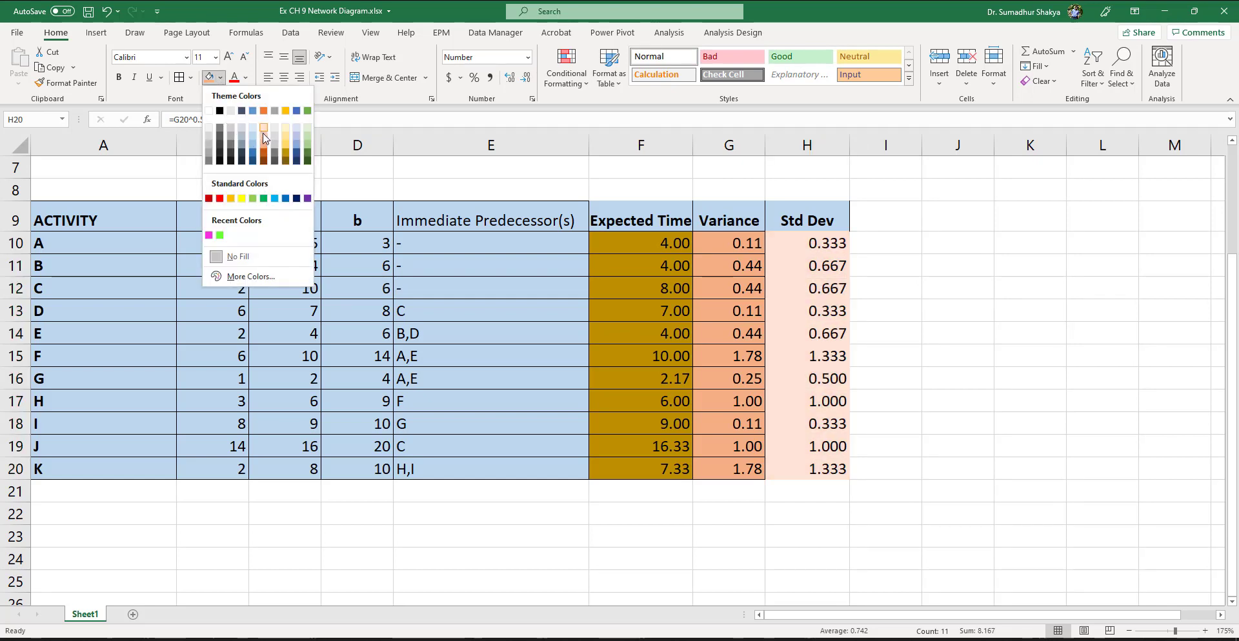
left_click(264, 135)
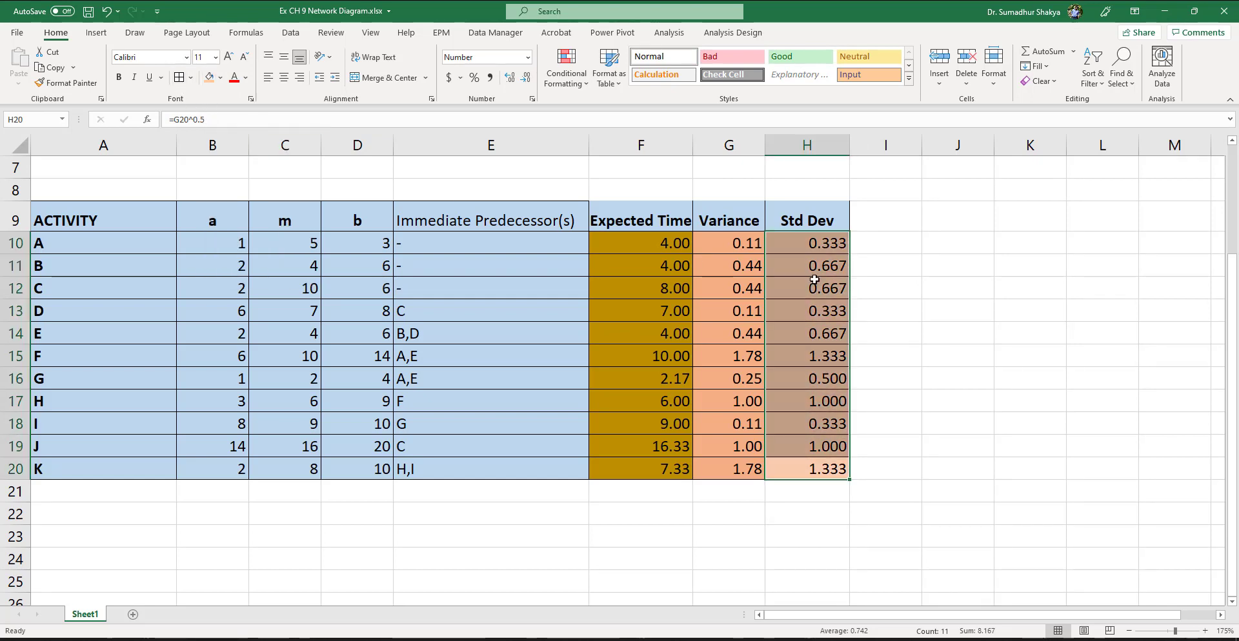
left_click(814, 279)
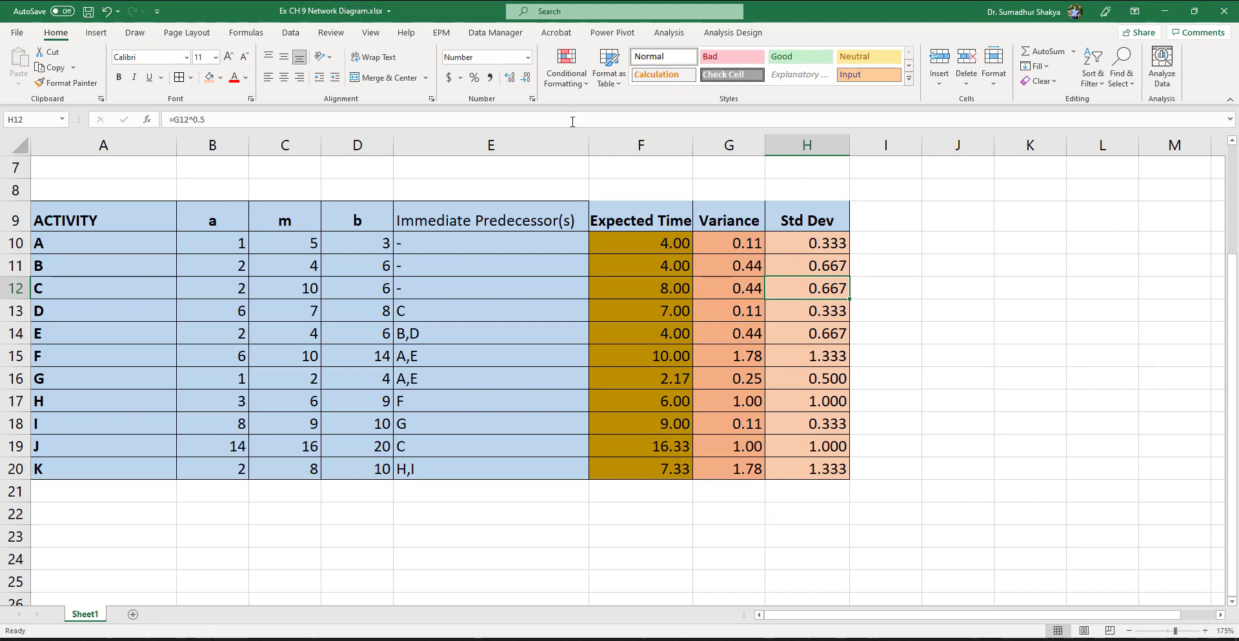
- Narrow the Immediate Predecessor(s) column to about half its width and enter the label "CPM" in cell A22
left_click_drag(589, 140, 488, 140)
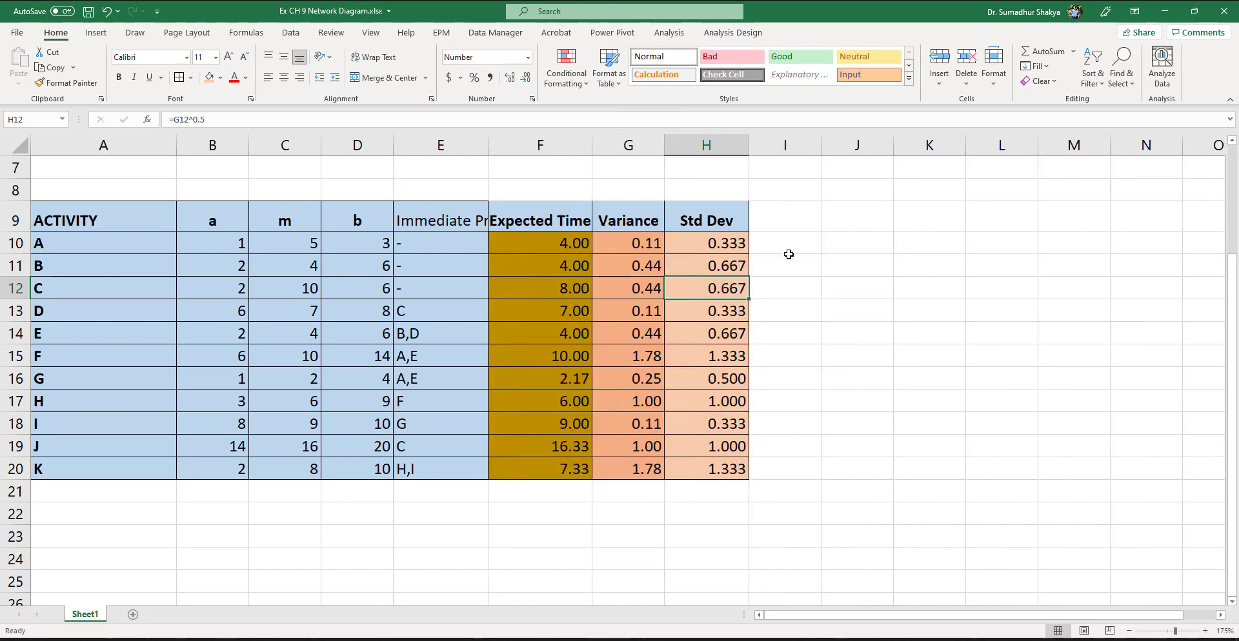
left_click(104, 513)
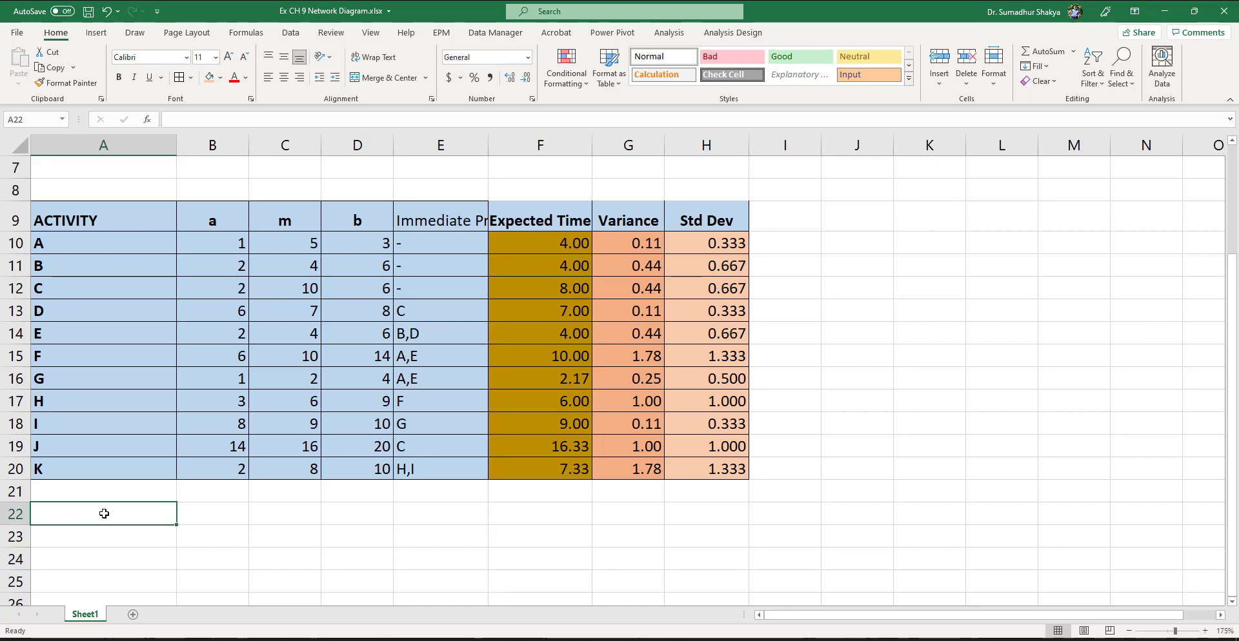
type("CPM")
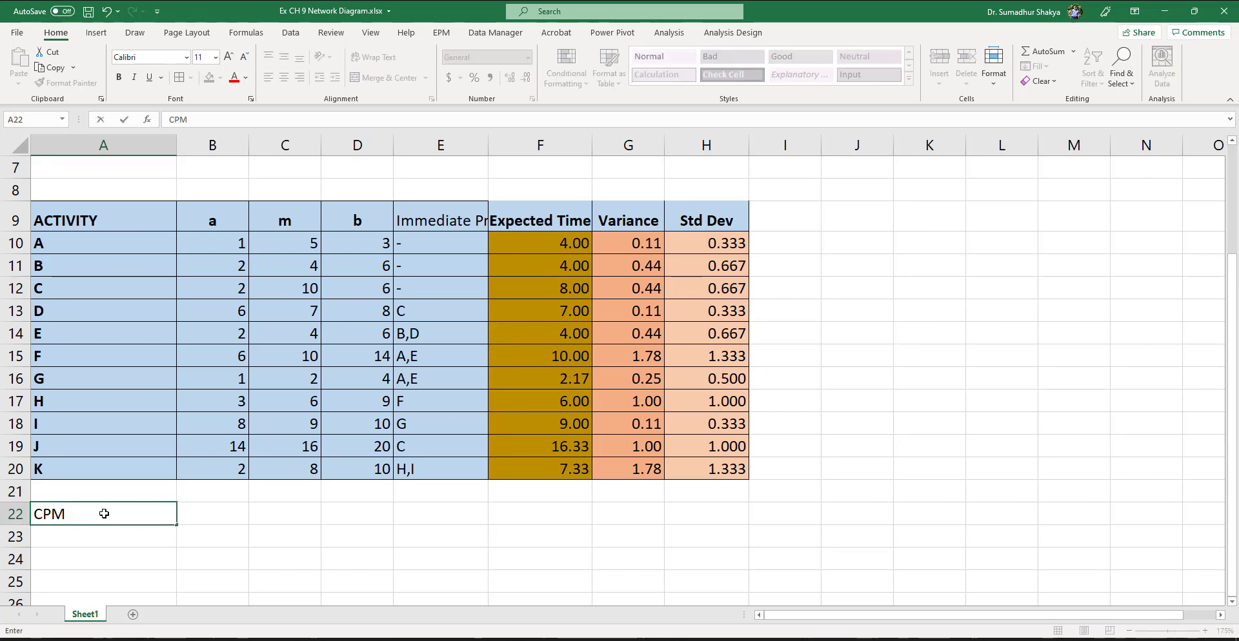
key("Return")
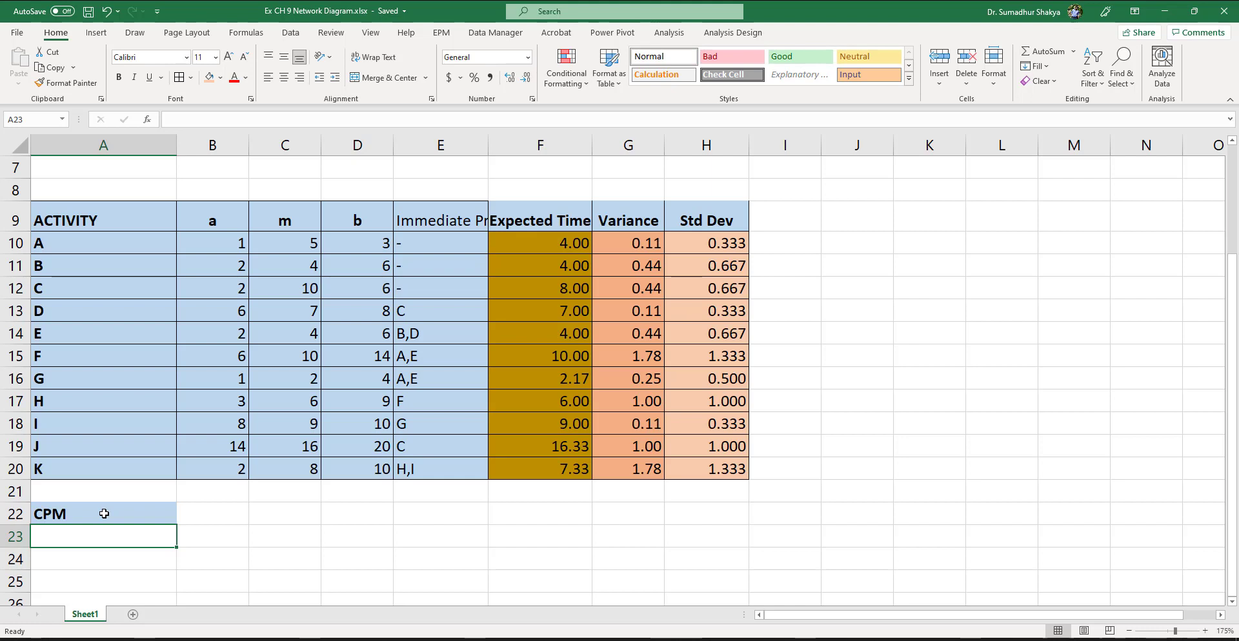
- Handwrite the circled start nodes A, B and C in black ink, one below the other, beside the Std Dev column
mouse_move(799, 252)
left_mouse_down()
mouse_move(790, 290)
mouse_move(812, 288)
mouse_move(776, 284)
mouse_move(806, 244)
left_mouse_up()
left_click_drag(796, 351, 803, 376)
left_click_drag(807, 330, 790, 332)
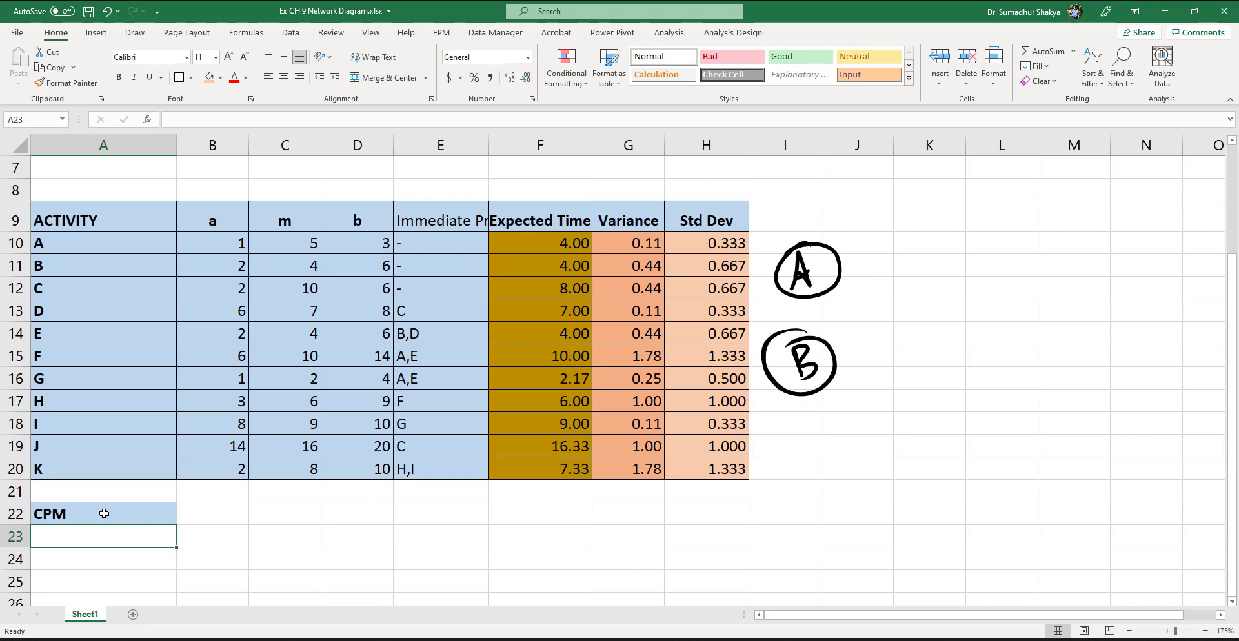
left_click_drag(814, 483, 818, 502)
mouse_move(806, 447)
left_mouse_down()
mouse_move(840, 490)
mouse_move(811, 447)
left_mouse_up()
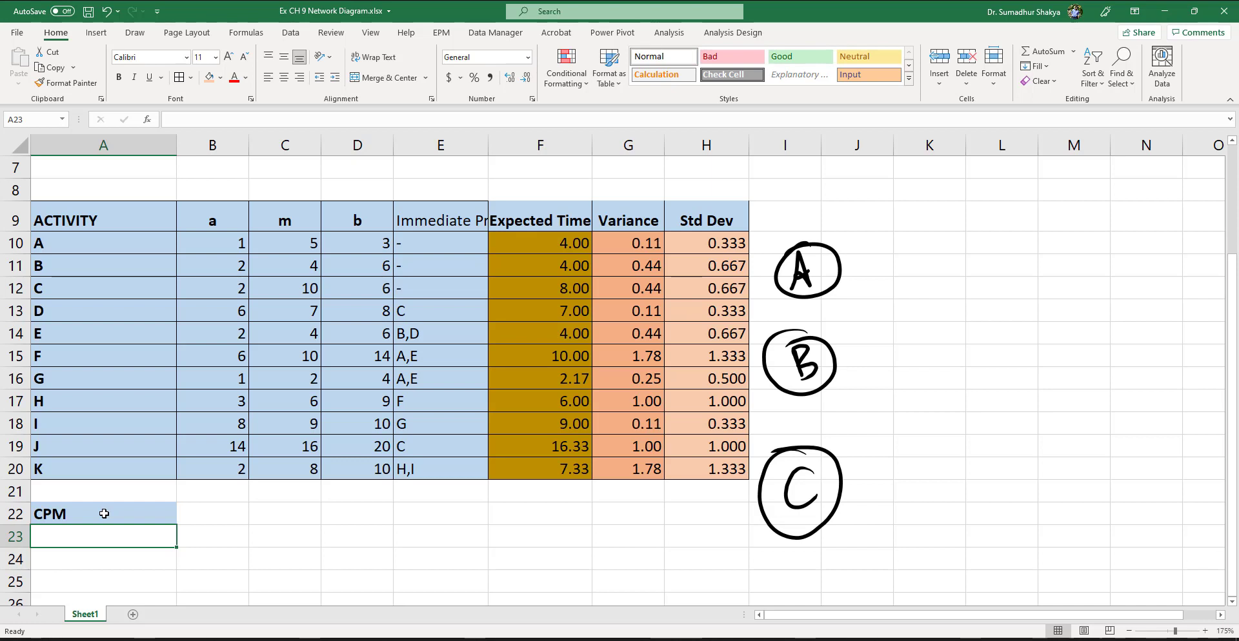
- Handwrite a circled node D beside node C and draw an arrow from C to D
left_click_drag(938, 466, 933, 502)
left_click_drag(862, 489, 897, 485)
left_click_drag(885, 480, 892, 499)
mouse_move(947, 437)
left_mouse_down()
mouse_move(915, 457)
mouse_move(935, 438)
left_mouse_up()
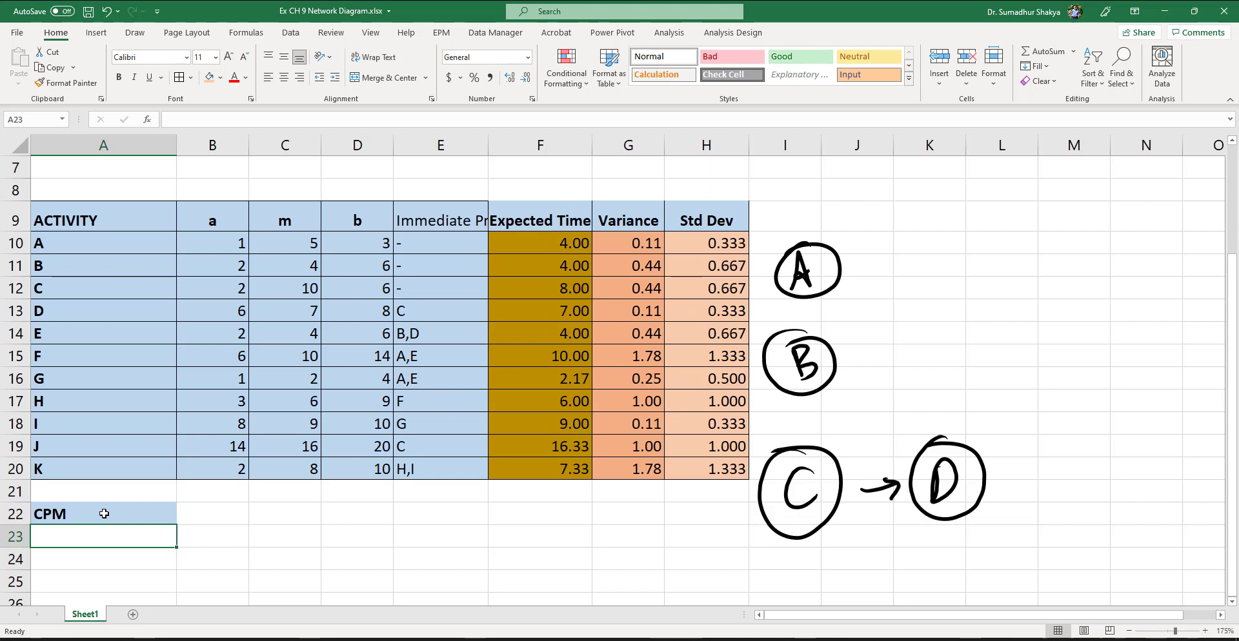
- Handwrite a circled node E above node D and draw arrows into it from D and B
mouse_move(946, 350)
left_mouse_down()
mouse_move(948, 372)
mouse_move(970, 363)
left_mouse_up()
mouse_move(947, 356)
left_mouse_down()
mouse_move(966, 348)
mouse_move(963, 338)
left_mouse_up()
mouse_move(970, 322)
left_mouse_down()
mouse_move(923, 352)
mouse_move(950, 334)
left_mouse_up()
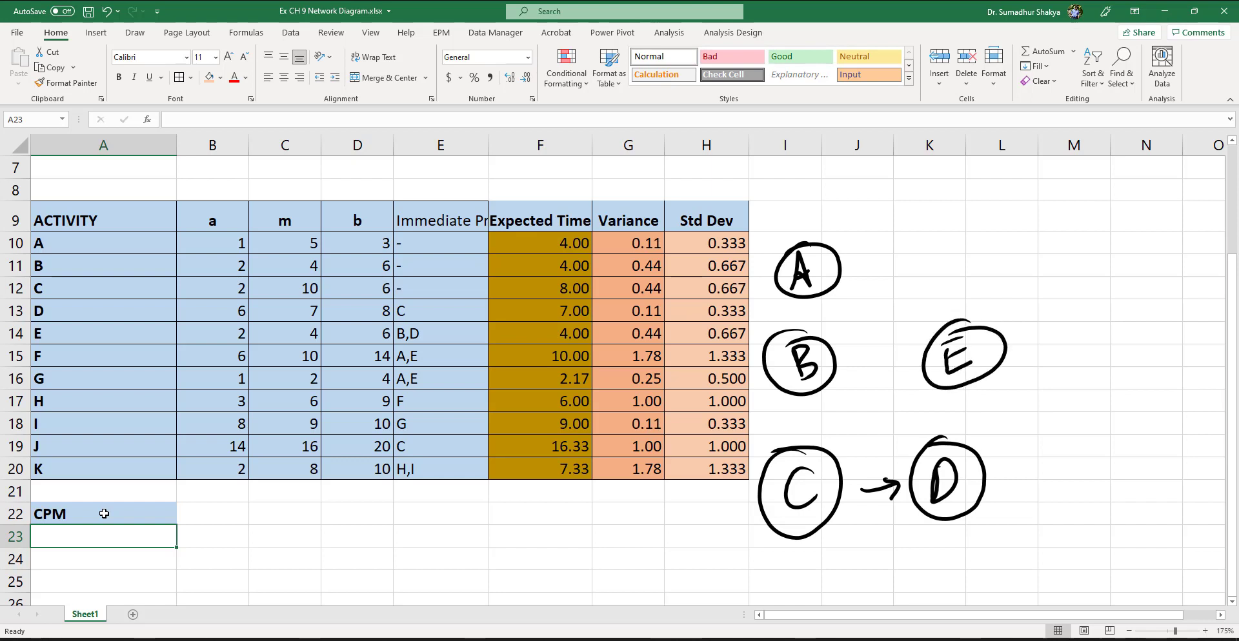
left_click_drag(944, 439, 960, 386)
left_click_drag(960, 387, 965, 409)
left_click_drag(842, 369, 910, 356)
left_click_drag(911, 356, 894, 375)
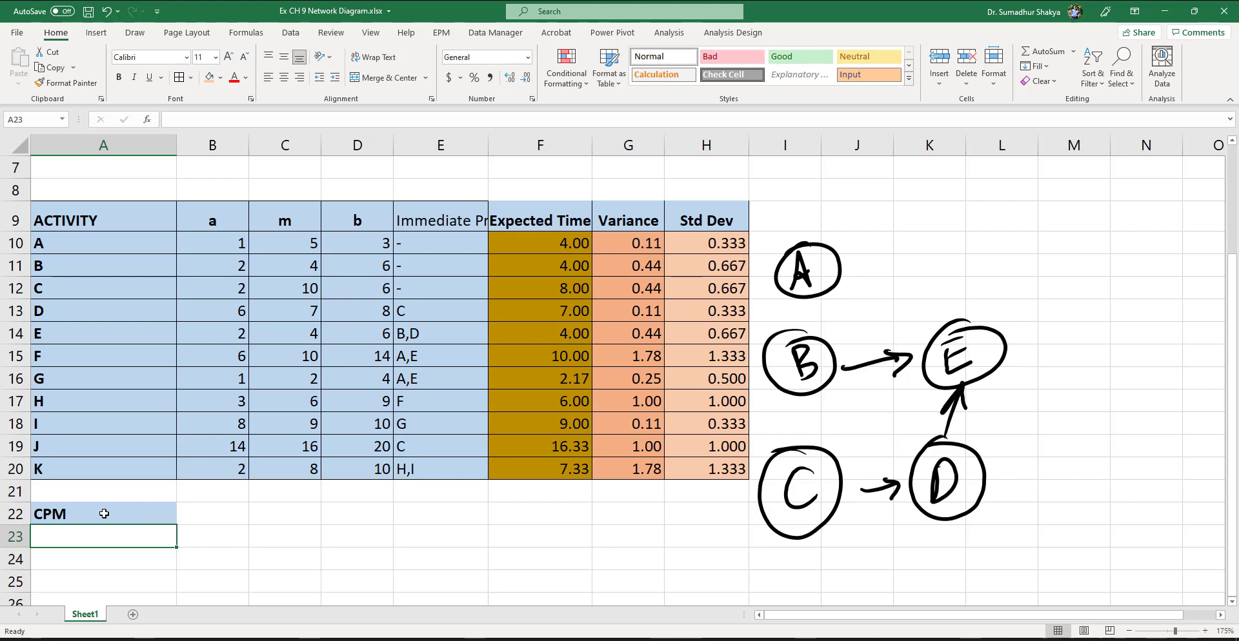
- Tick activity F's predecessors in the table and draw a circled node F above E with arrows from A and E
left_click_drag(424, 359, 448, 355)
left_click_drag(855, 270, 931, 261)
left_click_drag(930, 261, 921, 273)
mouse_move(962, 239)
left_mouse_down()
mouse_move(958, 271)
mouse_move(982, 236)
left_mouse_up()
left_click_drag(959, 256, 978, 253)
left_click_drag(963, 314, 965, 284)
left_click_drag(965, 284, 973, 297)
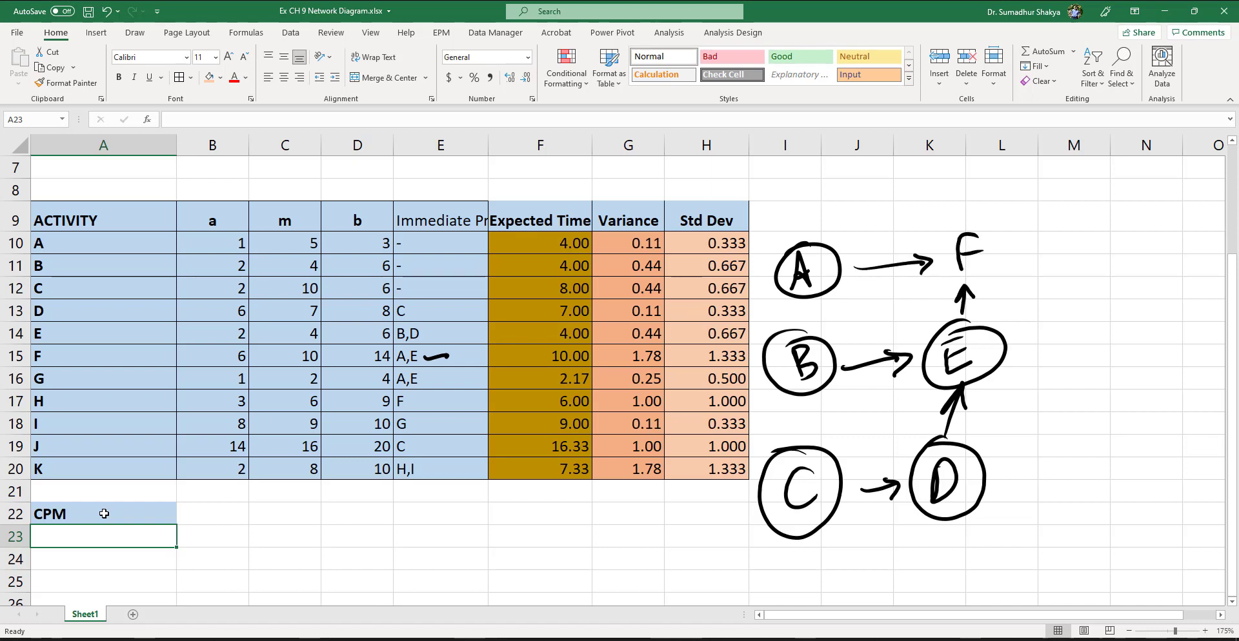
left_click_drag(967, 221, 977, 220)
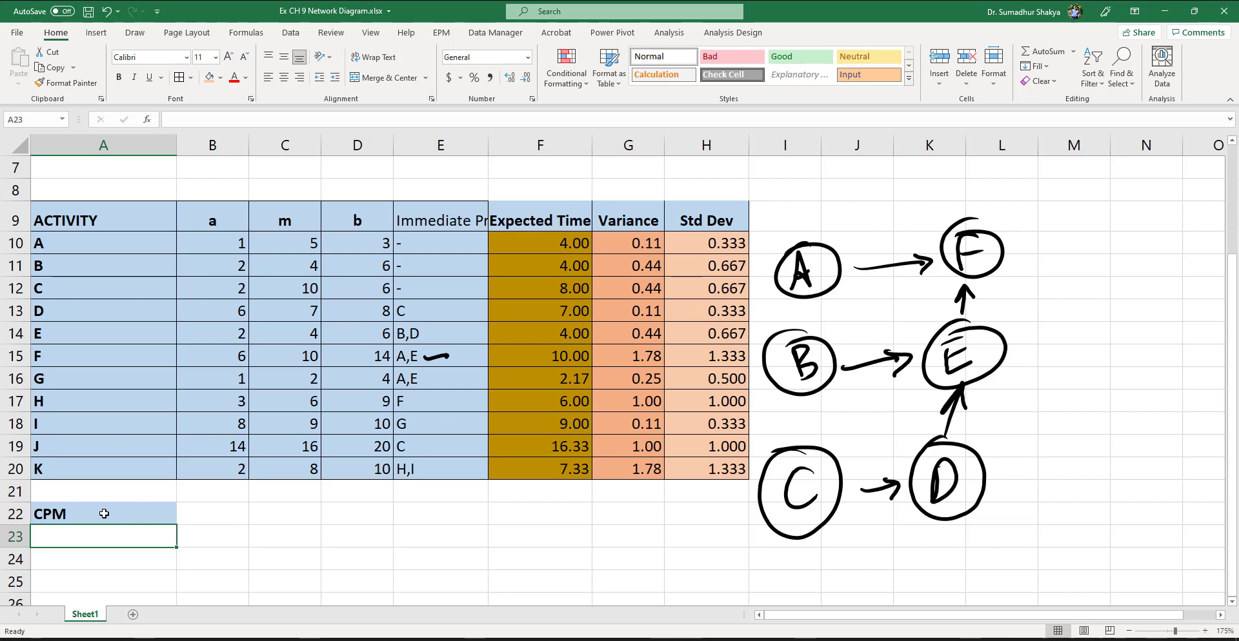
- Handwrite a circled node G above and to the right of F, with arrows into it from A and E
mouse_move(1053, 170)
left_mouse_down()
mouse_move(1058, 199)
mouse_move(1072, 182)
mouse_move(1026, 194)
mouse_move(1071, 162)
left_mouse_up()
left_click_drag(838, 247, 1004, 184)
mouse_move(1008, 333)
left_mouse_down()
mouse_move(1042, 225)
mouse_move(1062, 242)
left_mouse_up()
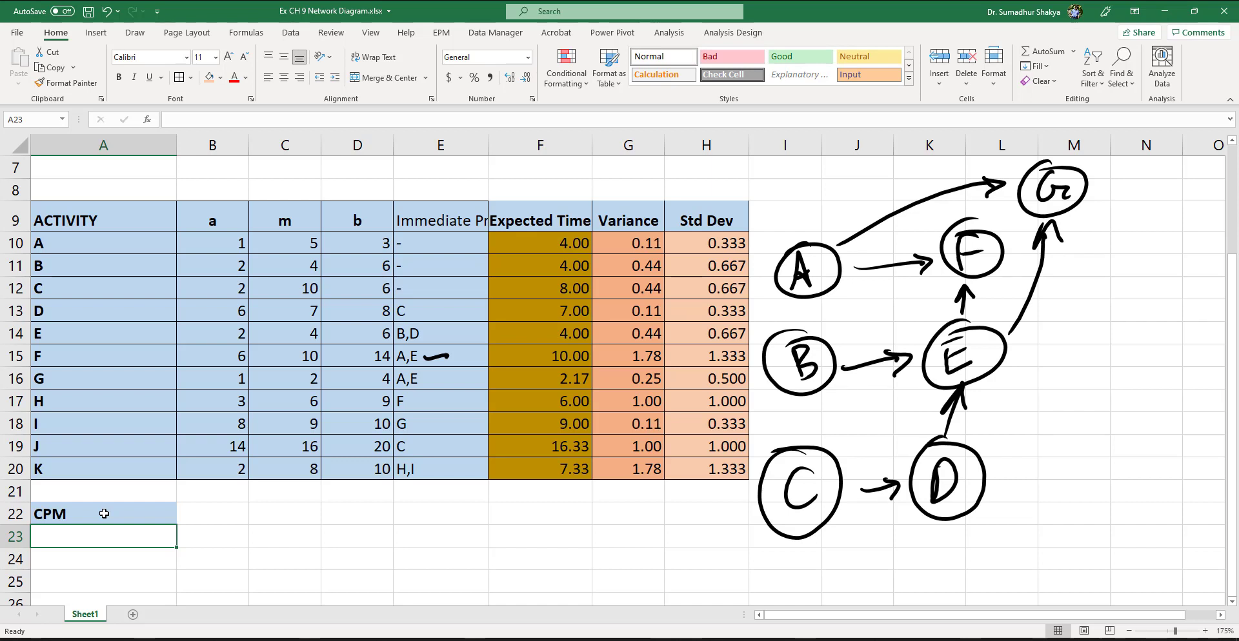
- Draw an arrow from node F to a handwritten, circled node H below and to its right
left_click_drag(999, 268, 1093, 292)
mouse_move(1093, 291)
left_mouse_down()
mouse_move(1076, 303)
mouse_move(1105, 310)
mouse_move(1123, 295)
left_mouse_up()
left_click_drag(1123, 285, 1124, 311)
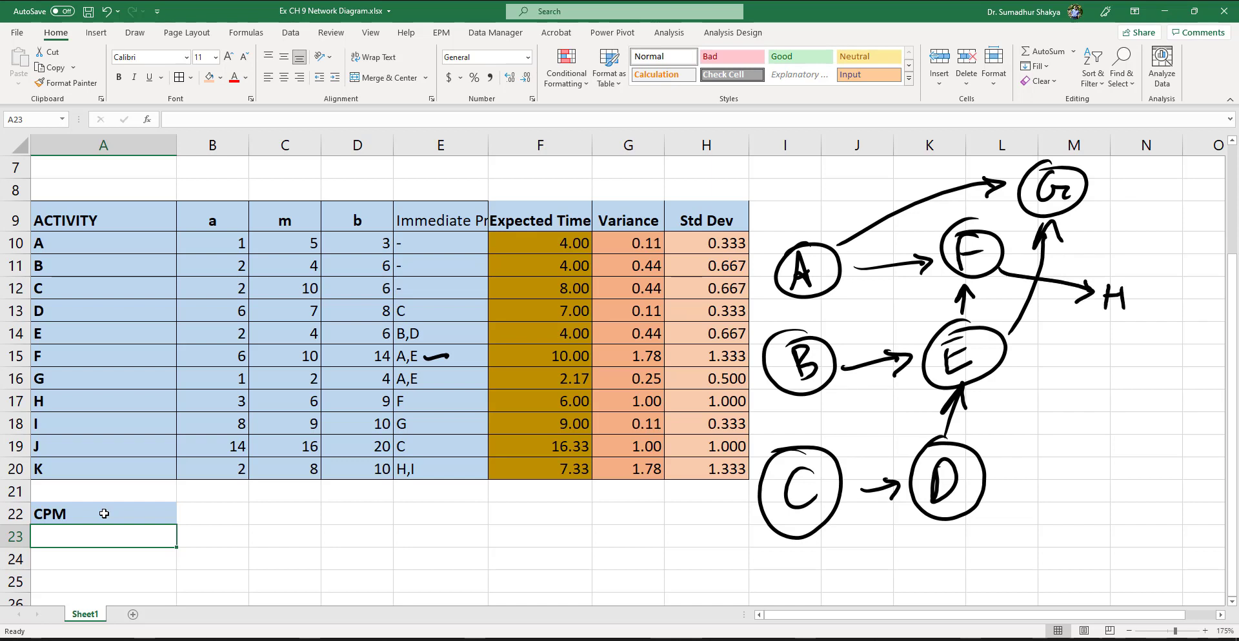
left_click_drag(1123, 264, 1111, 267)
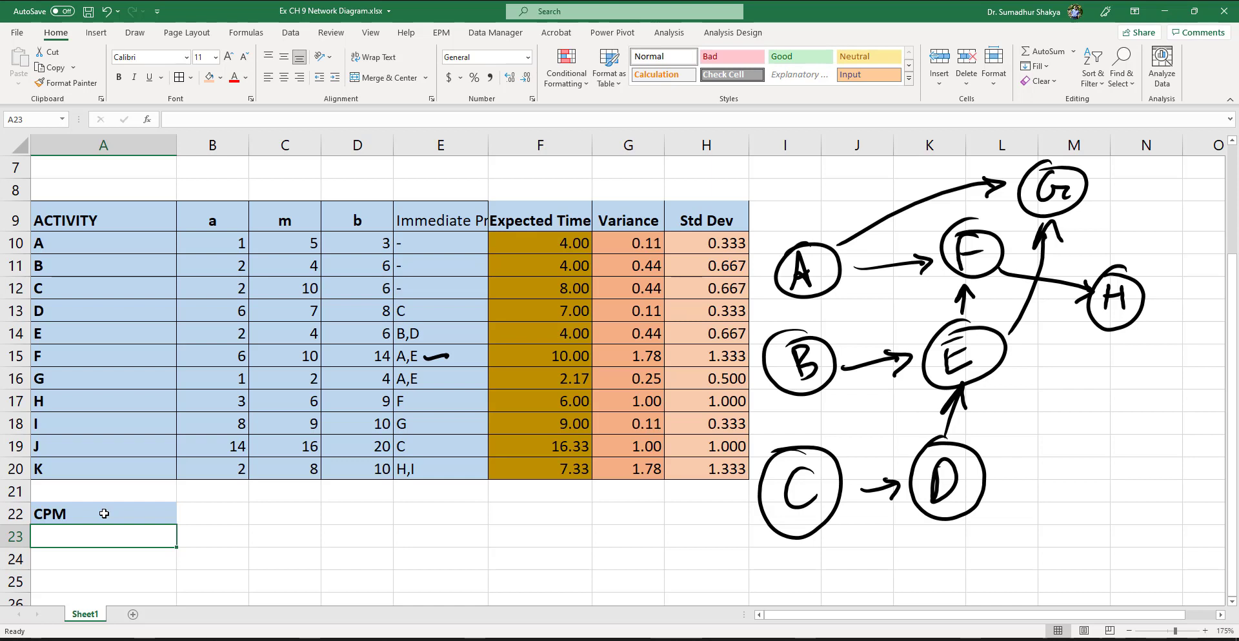
- Tick the predecessors of activities H and I in the table and draw an arrow from node G to a circled node I
left_click_drag(422, 403, 446, 390)
left_click_drag(412, 425, 430, 417)
mouse_move(1089, 189)
left_mouse_down()
mouse_move(1161, 201)
mouse_move(1178, 169)
mouse_move(1192, 188)
mouse_move(1161, 162)
left_mouse_up()
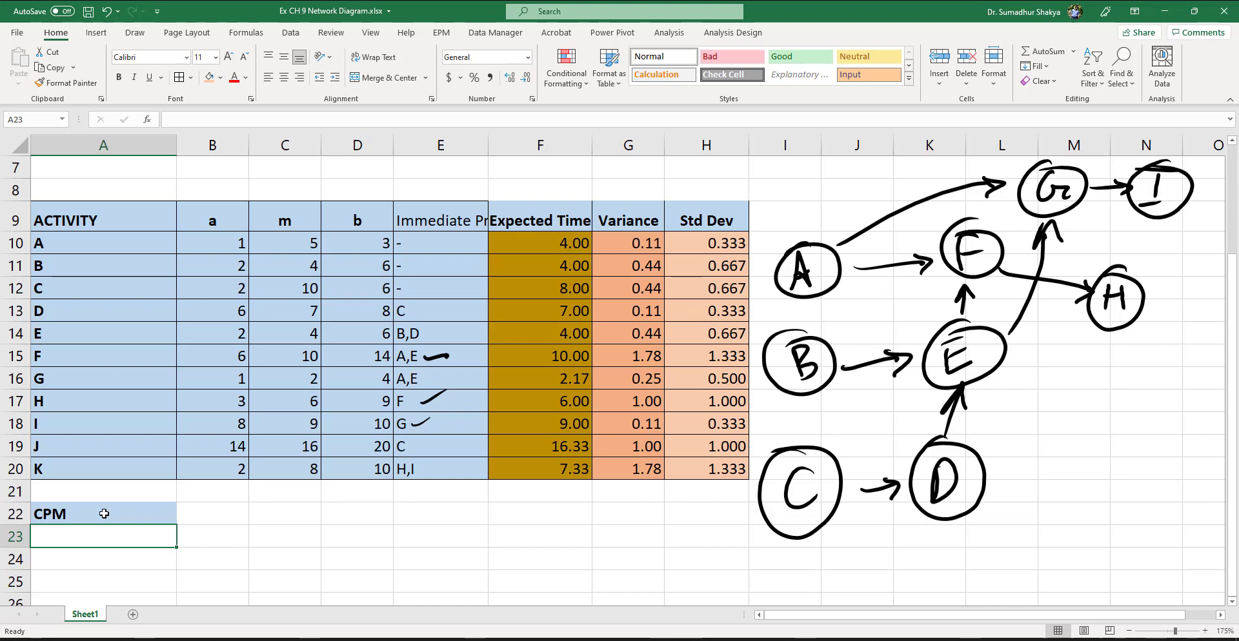
- Draw an arrow from C to a circled node J below D, and arrows from I and H to a circled node K
mouse_move(829, 527)
left_mouse_down()
mouse_move(915, 550)
mouse_move(900, 567)
mouse_move(936, 598)
left_mouse_up()
mouse_move(932, 539)
left_mouse_down()
mouse_move(919, 581)
mouse_move(935, 536)
left_mouse_up()
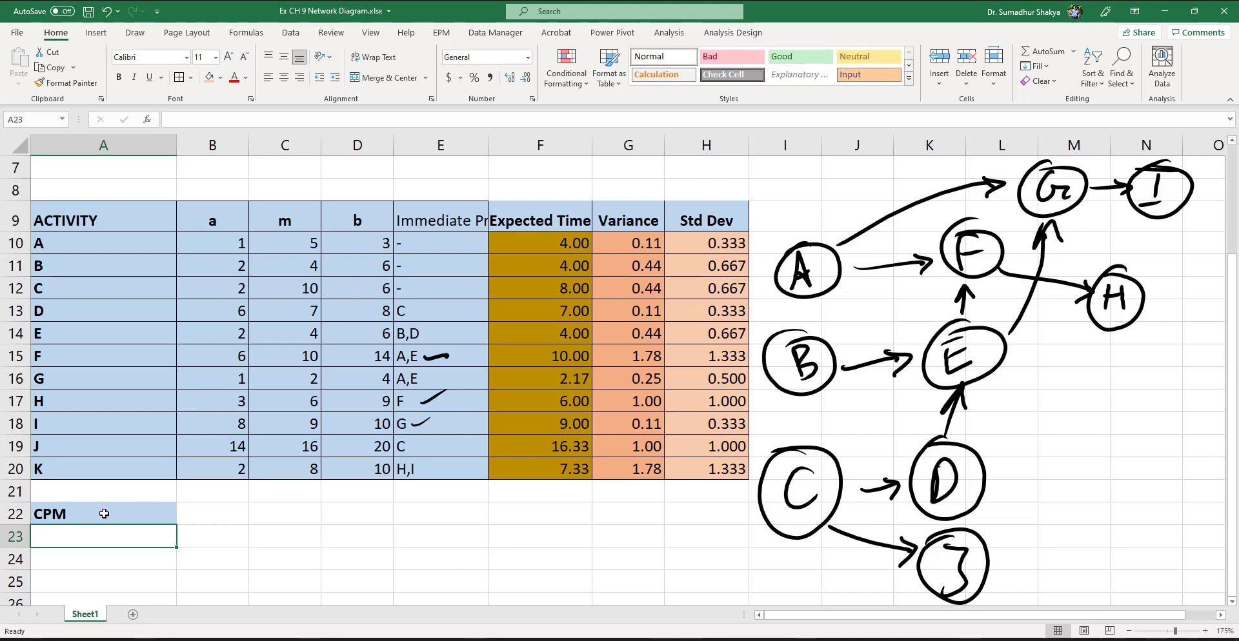
left_click_drag(1187, 222, 1185, 410)
mouse_move(1134, 340)
left_mouse_down()
mouse_move(1165, 405)
mouse_move(1144, 404)
mouse_move(1210, 408)
left_mouse_up()
left_click_drag(1153, 448, 1151, 473)
left_click_drag(1158, 455, 1181, 466)
mouse_move(1165, 427)
left_mouse_down()
mouse_move(1141, 436)
mouse_move(1169, 429)
left_mouse_up()
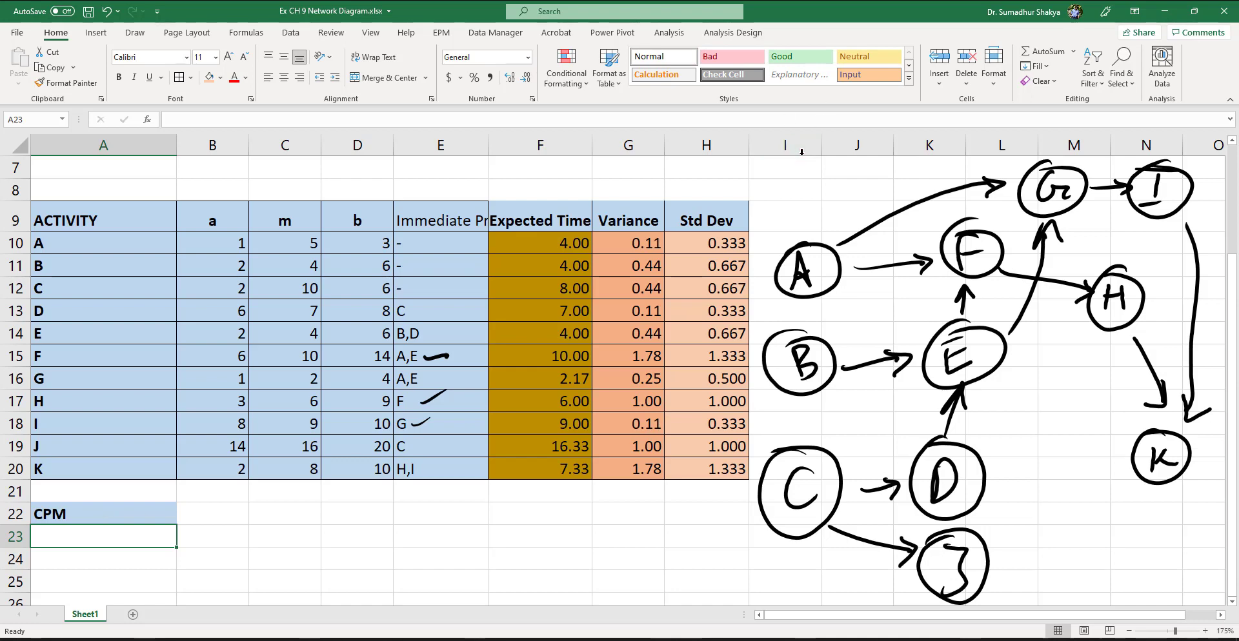
- Handwrite the title "AON" above node A and underline it twice
left_click_drag(778, 214, 796, 211)
mouse_move(785, 207)
left_mouse_down()
mouse_move(811, 189)
mouse_move(854, 206)
mouse_move(858, 173)
left_mouse_up()
left_click_drag(779, 228, 860, 208)
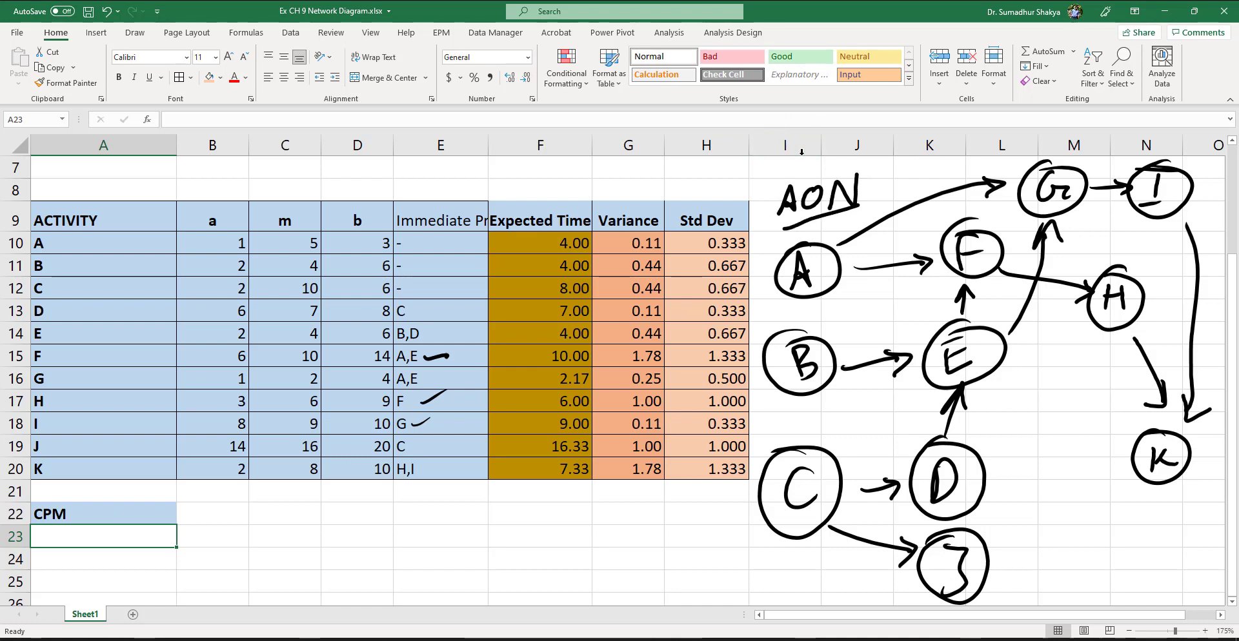
left_click_drag(785, 237, 847, 214)
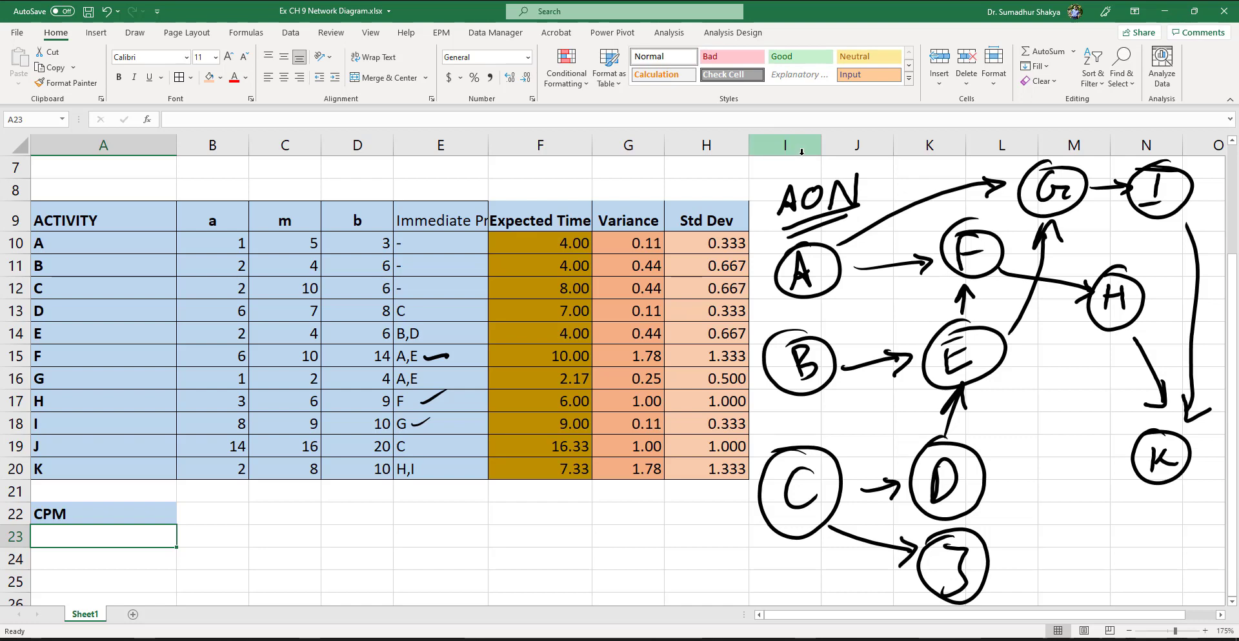
- Highlight the network paths A-G-I-K, A-F-H-K and B-E-F-H-K with the yellow highlighter
left_click(96, 34)
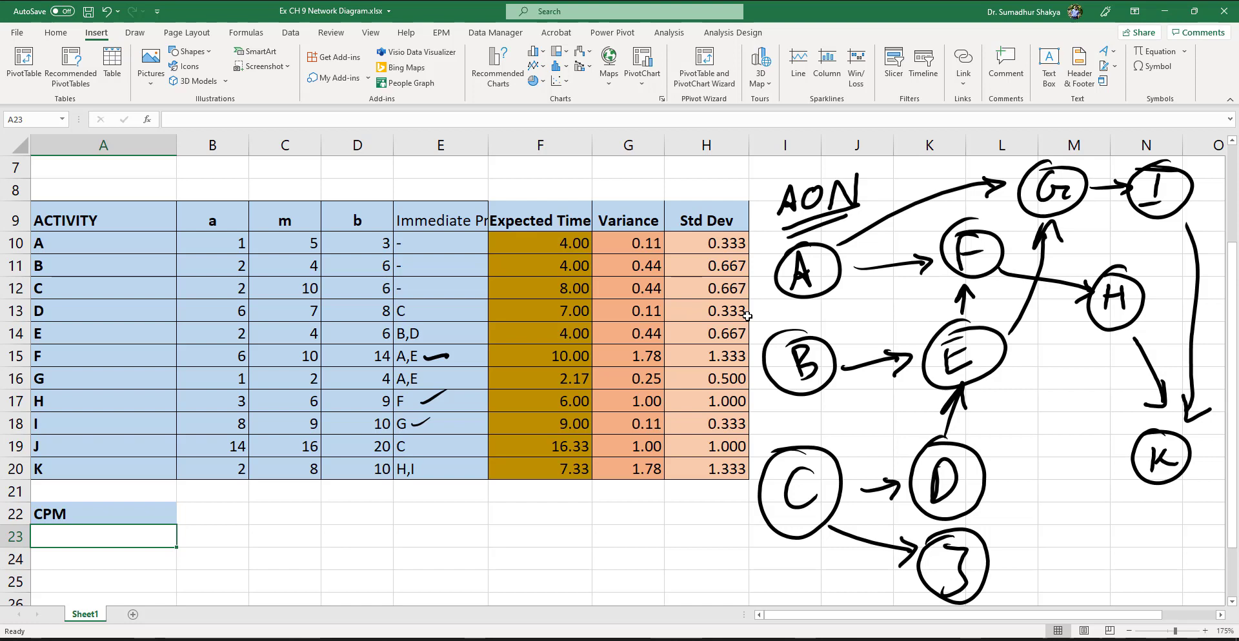
left_click(135, 32)
left_click(237, 64)
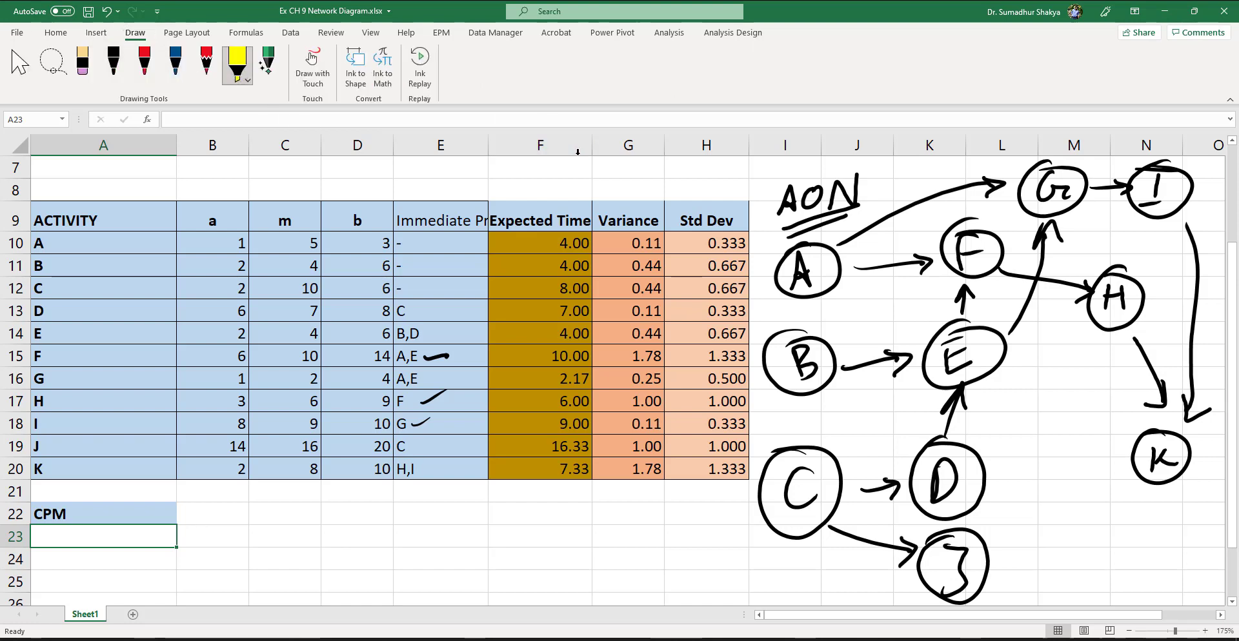
mouse_move(816, 291)
left_mouse_down()
mouse_move(825, 266)
mouse_move(877, 229)
mouse_move(970, 187)
mouse_move(1061, 180)
mouse_move(1142, 197)
mouse_move(1165, 277)
mouse_move(1155, 461)
left_mouse_up()
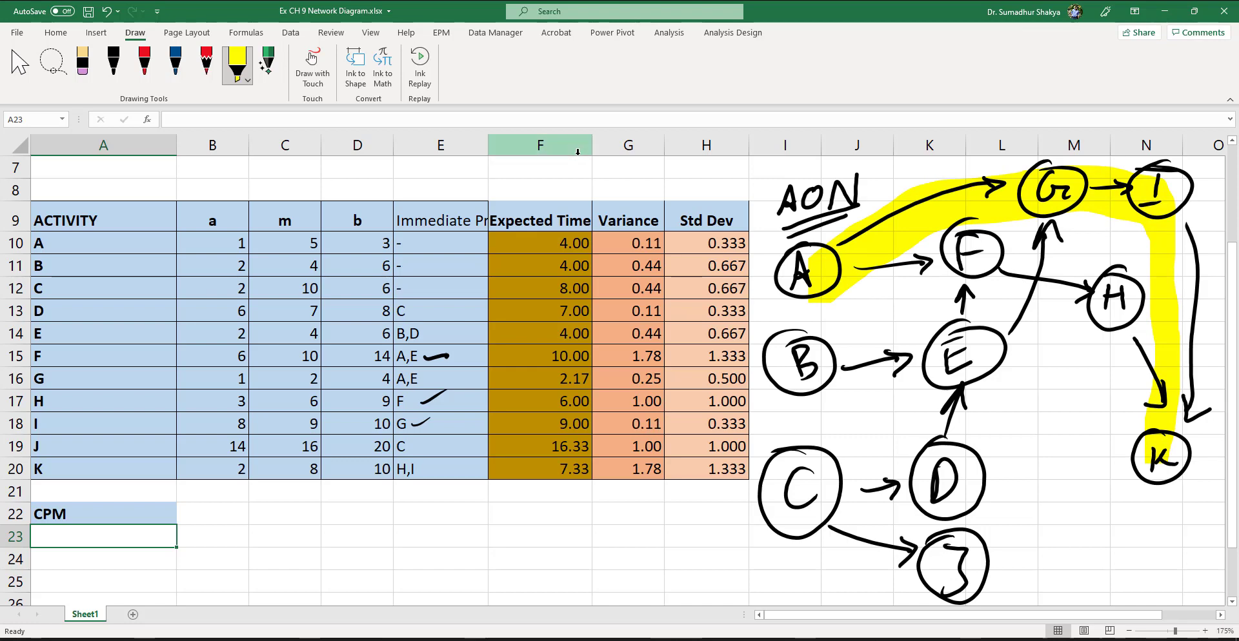
mouse_move(841, 284)
left_mouse_down()
mouse_move(965, 244)
mouse_move(1058, 297)
mouse_move(1103, 304)
mouse_move(1144, 455)
left_mouse_up()
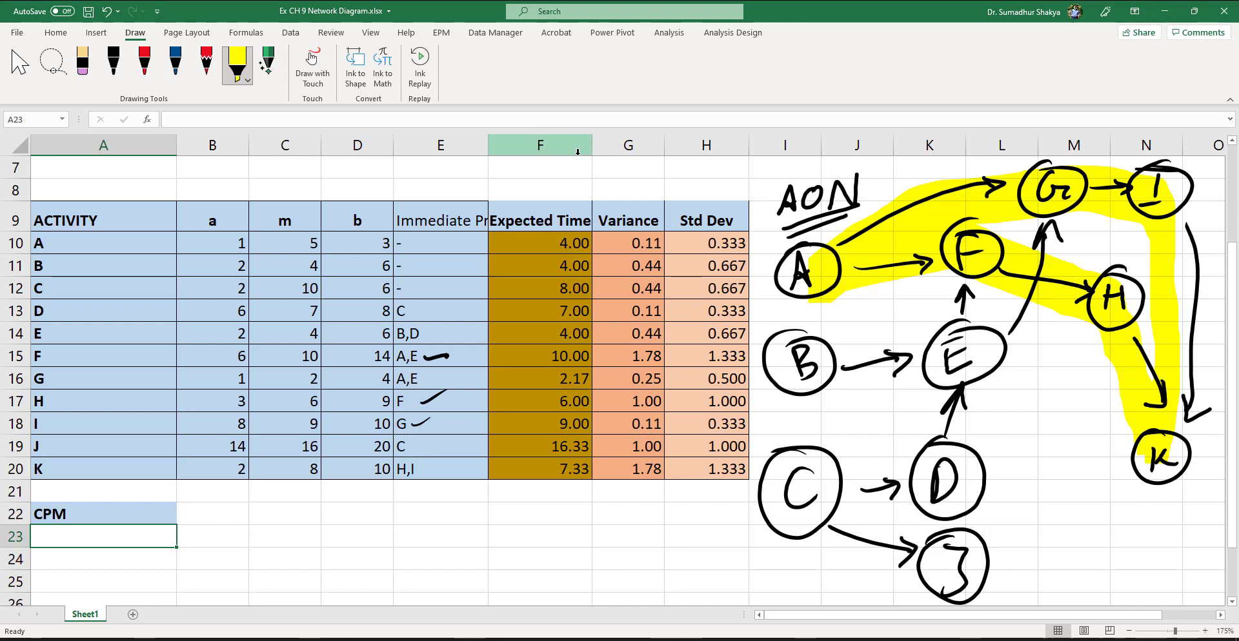
mouse_move(810, 377)
left_mouse_down()
mouse_move(897, 362)
mouse_move(945, 335)
mouse_move(945, 271)
mouse_move(982, 281)
left_mouse_up()
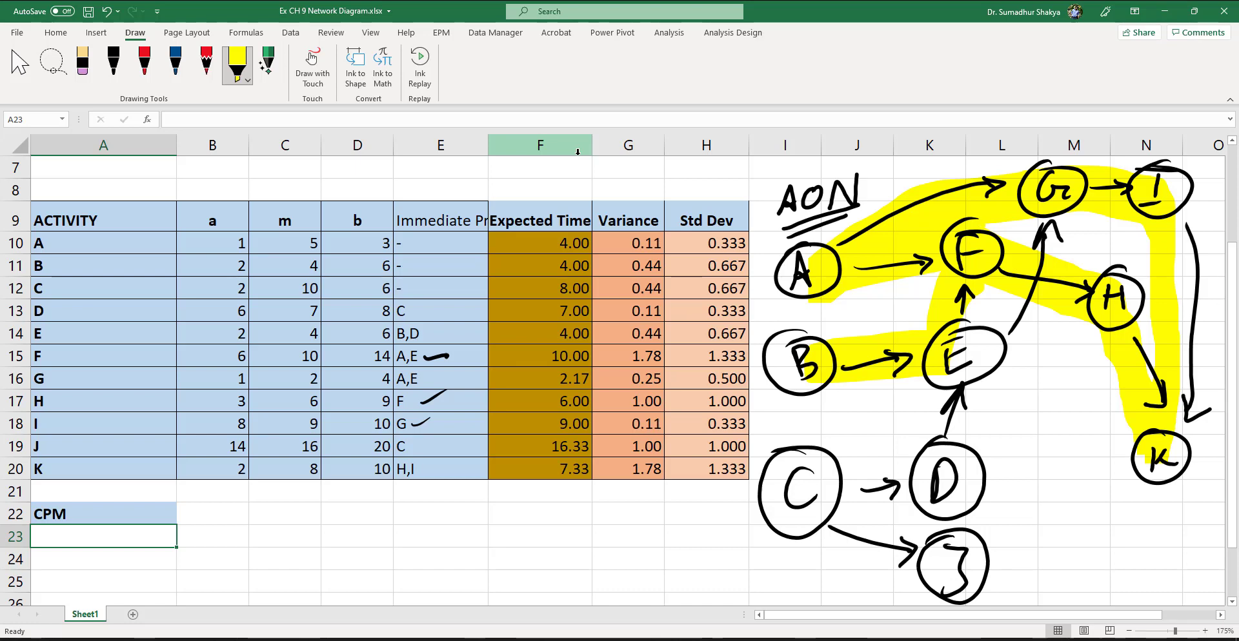
mouse_move(997, 239)
left_mouse_down()
mouse_move(1019, 298)
mouse_move(1090, 329)
mouse_move(1129, 439)
left_mouse_up()
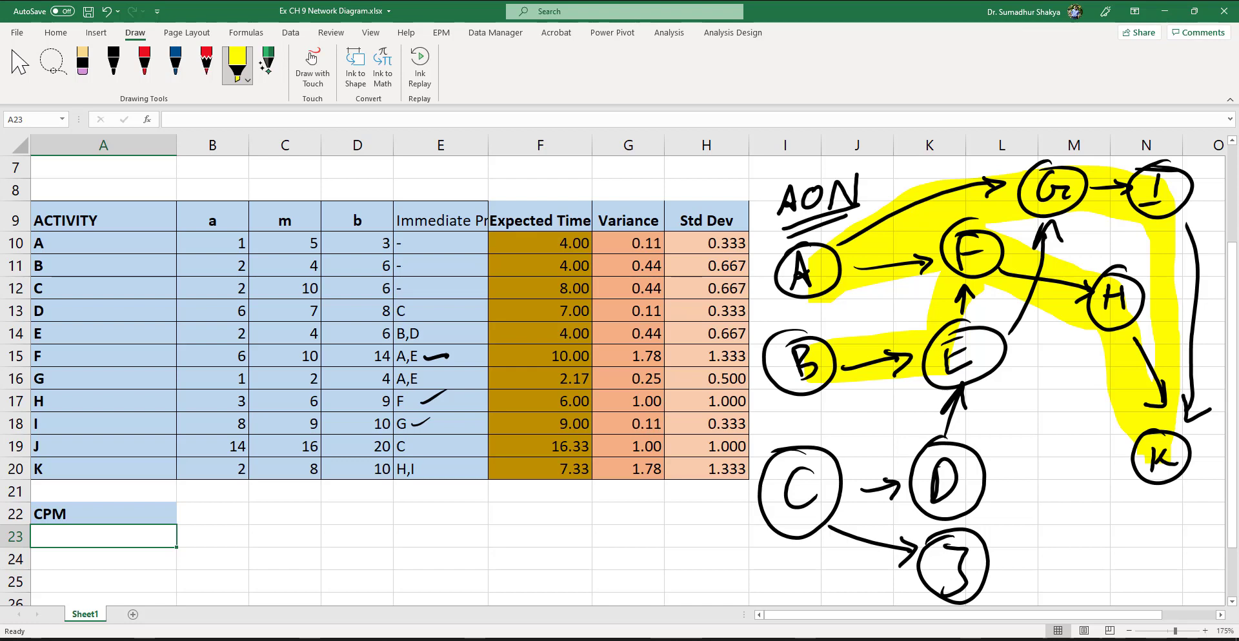
- Shift the black ink drawing slightly to the right, about a quarter of a column, and deselect it
left_click(865, 208)
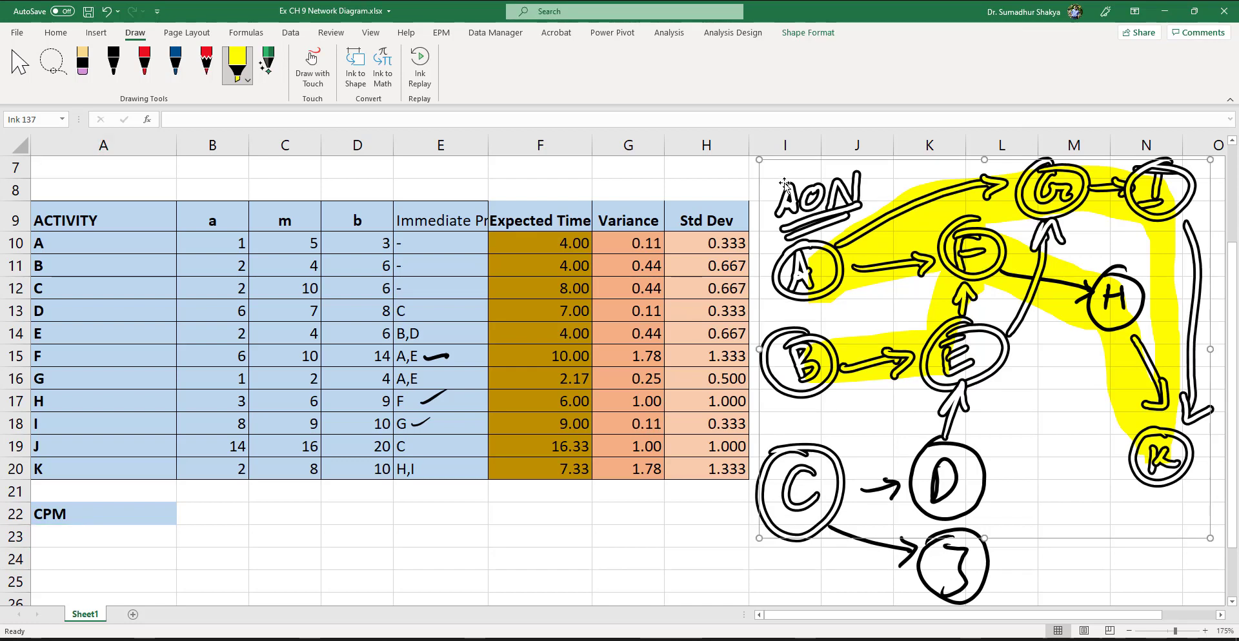
mouse_move(775, 177)
left_mouse_down()
mouse_move(957, 166)
mouse_move(795, 178)
left_mouse_up()
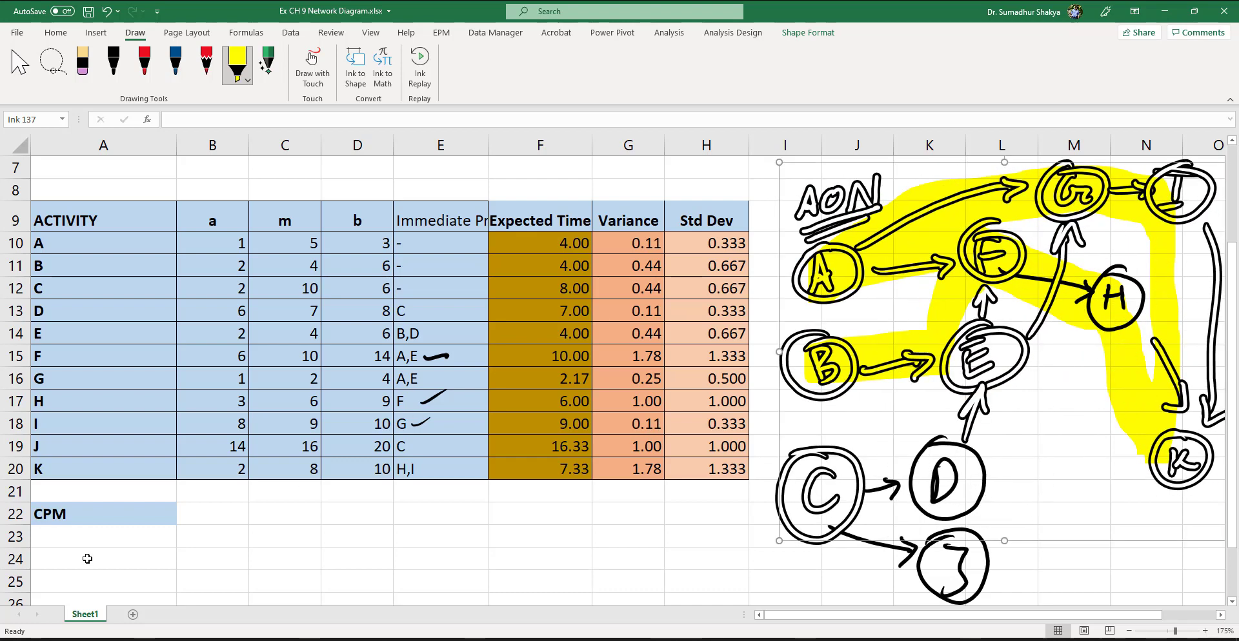
left_click(47, 507)
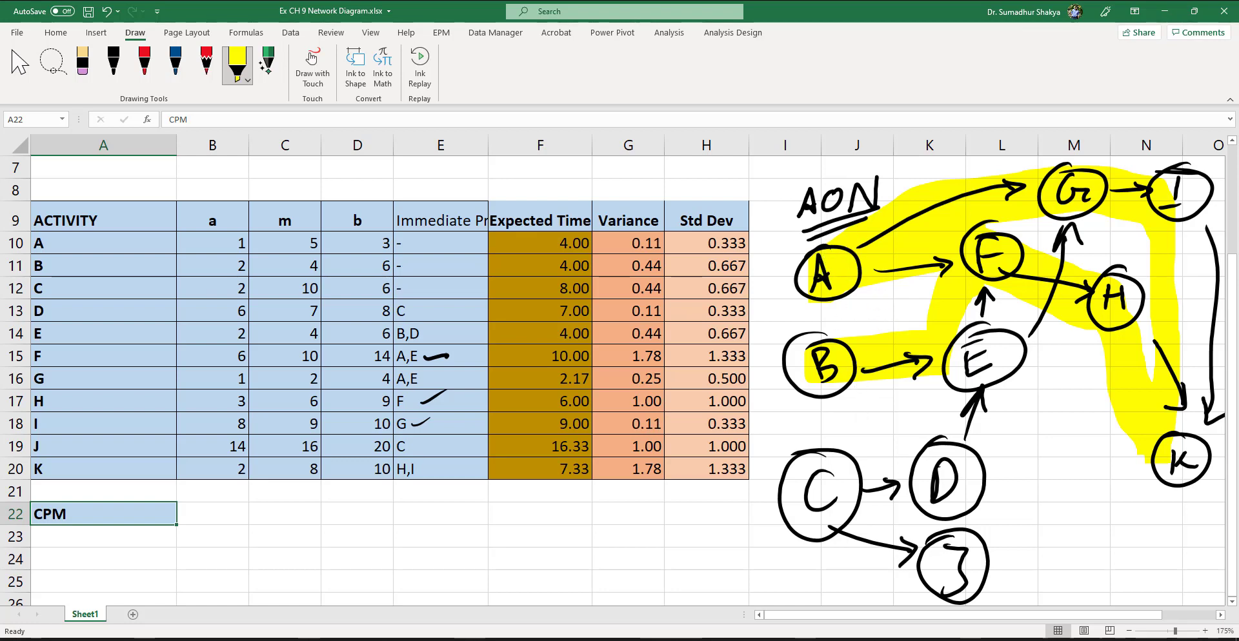
- Enter the first network path "A-G-I-K" in cell A23 under the CPM label
key("ctrl+c")
left_click(83, 536)
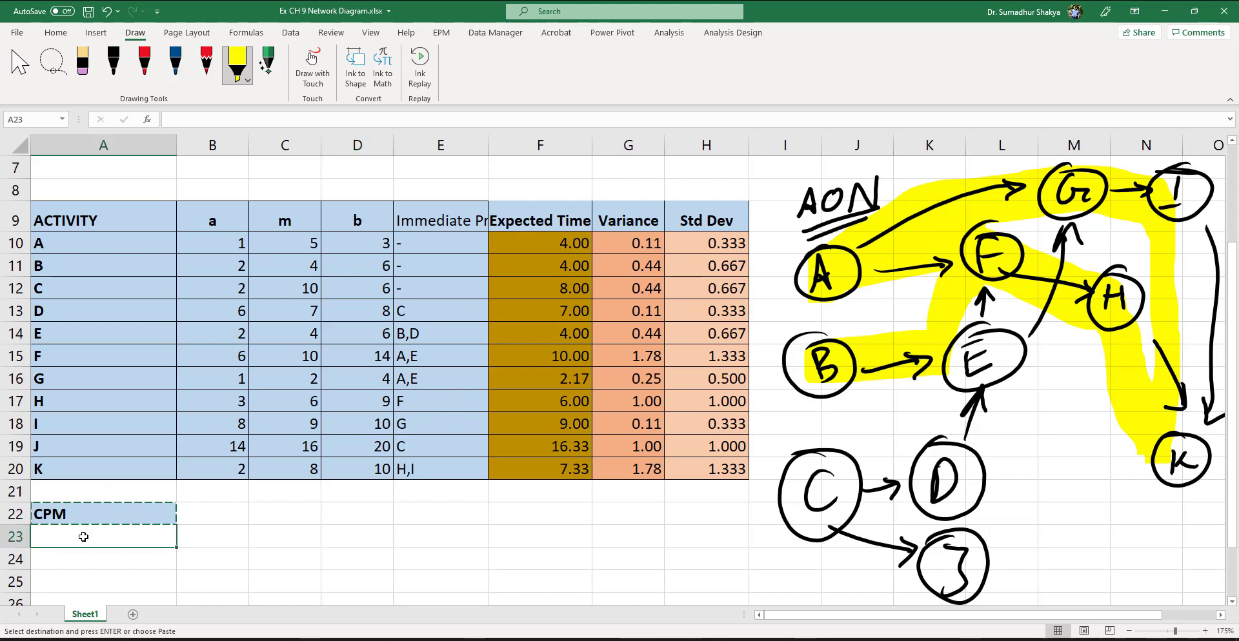
type("A")
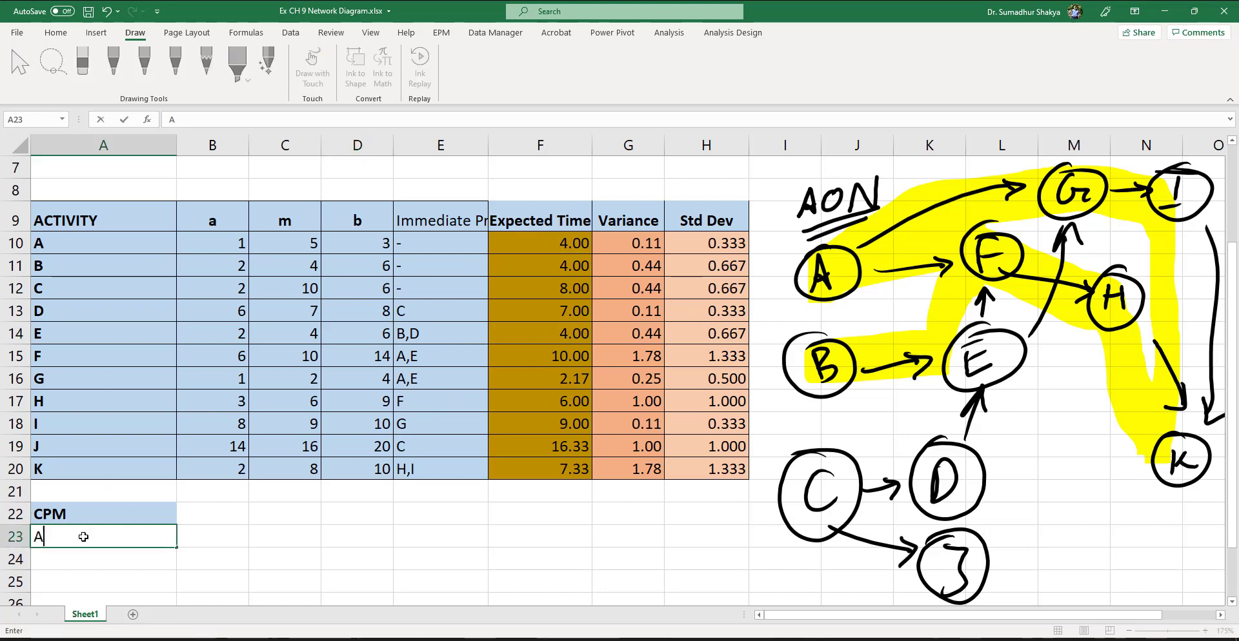
type("-G-I-K")
key("Tab")
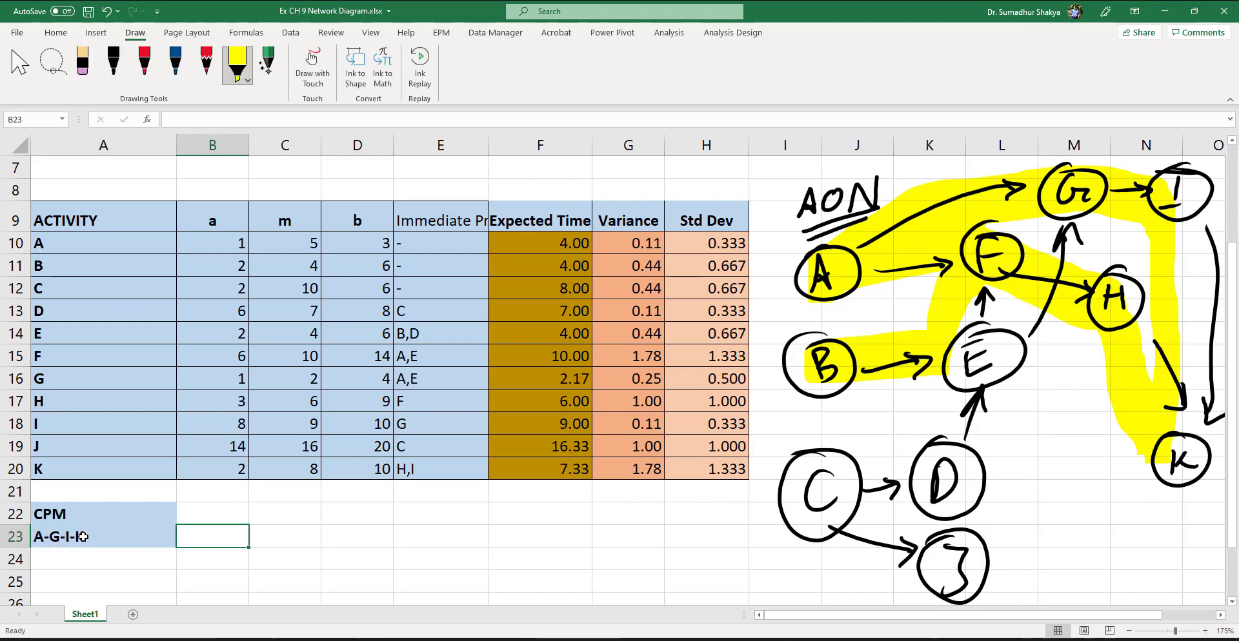
- Sum the expected times of activities A, G, I and K in B23 with the formula =F10+F16+F18+F20
type("=")
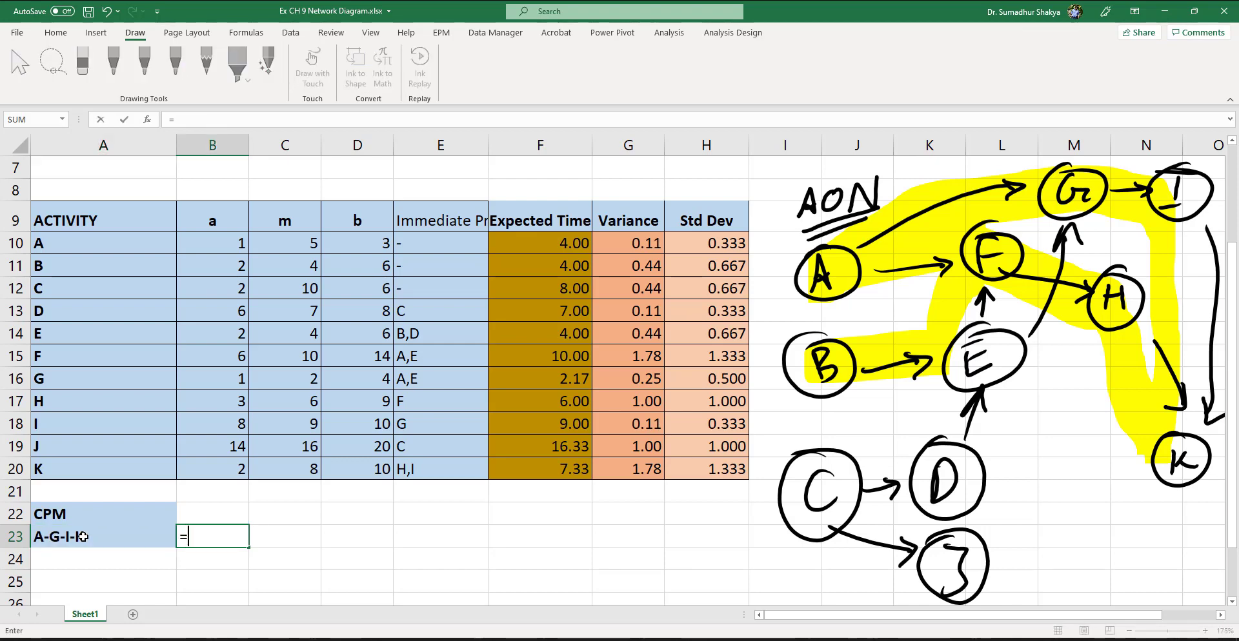
left_click(550, 244)
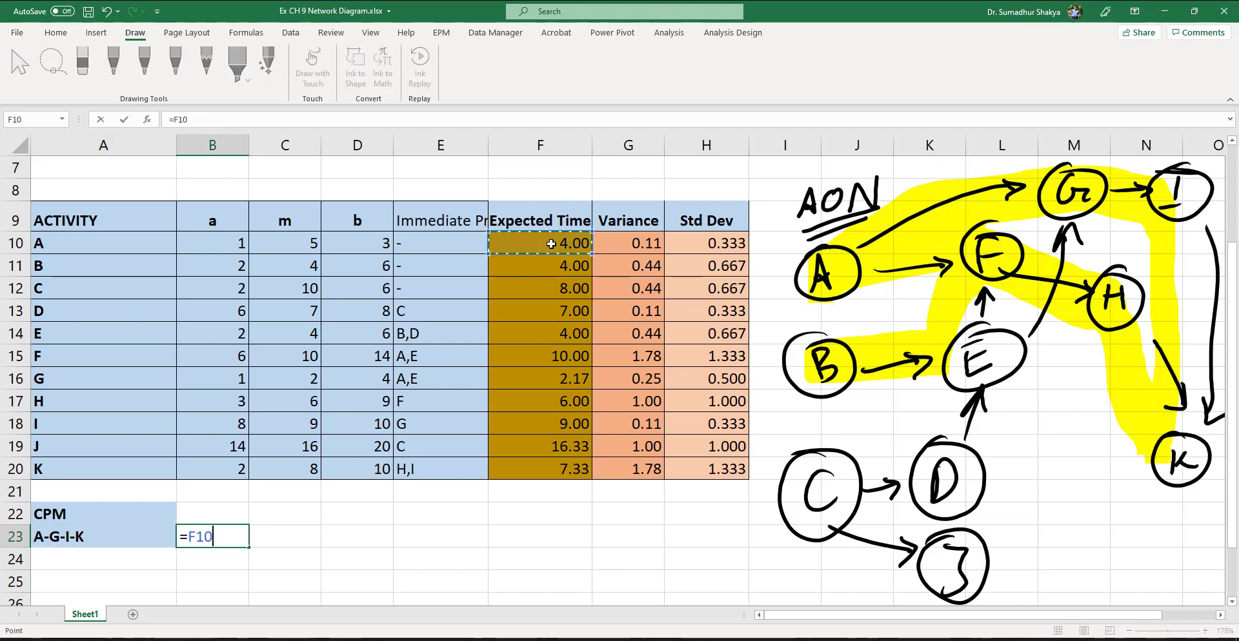
type("+")
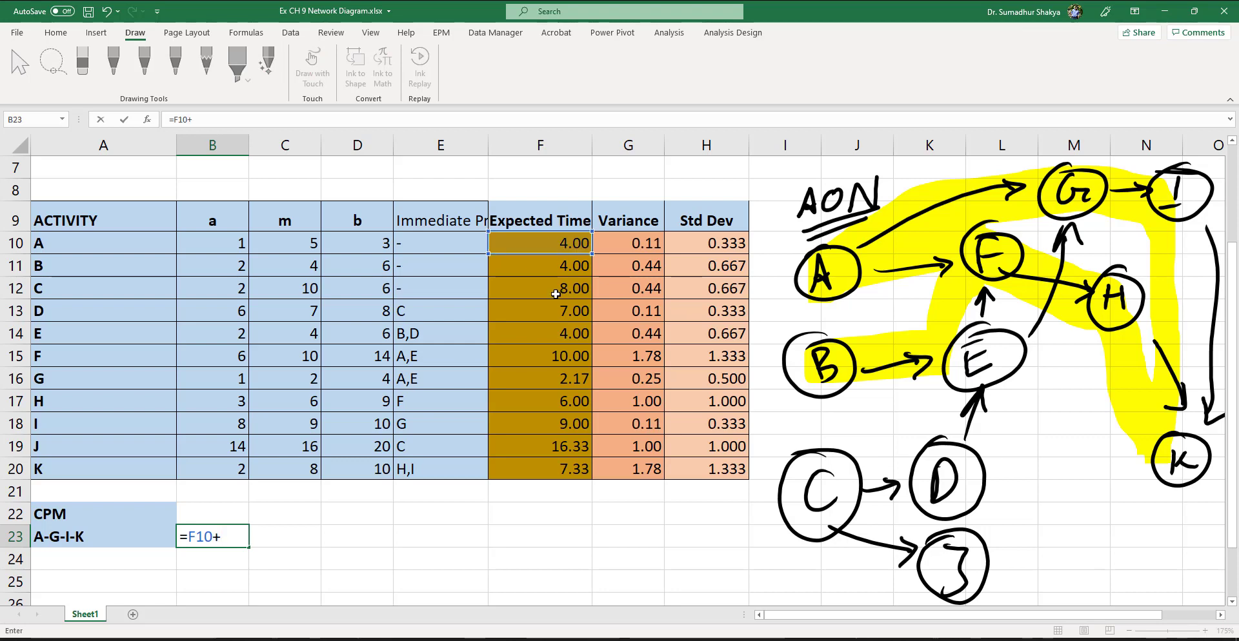
left_click(553, 370)
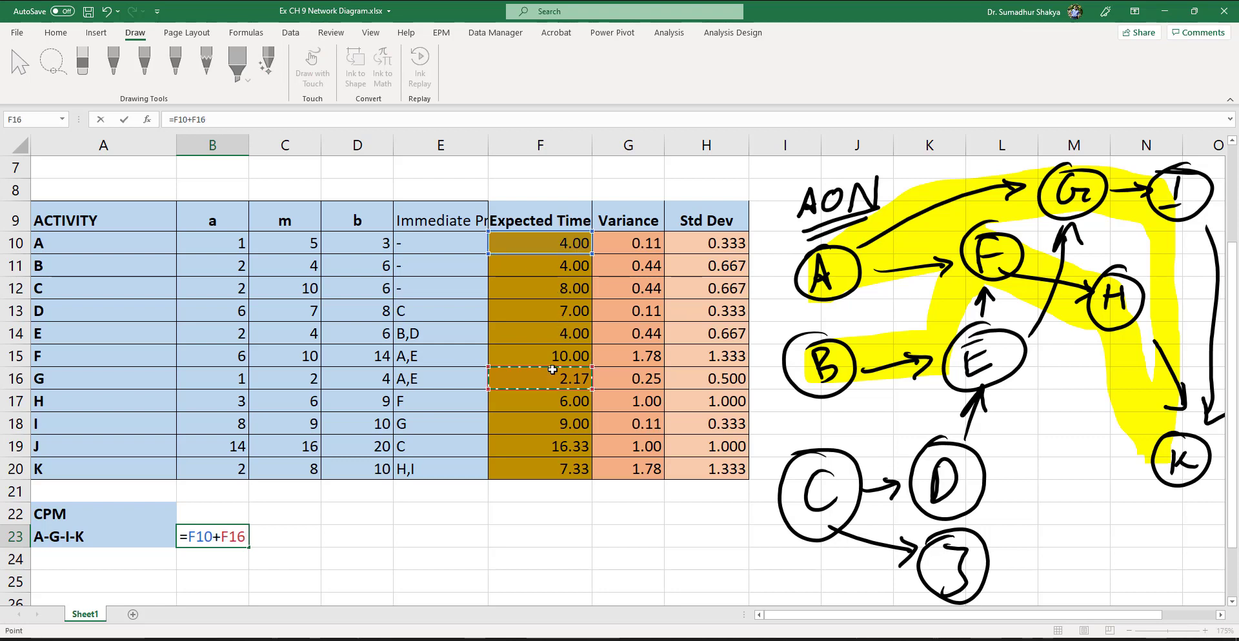
type("+")
left_click(556, 421)
type("+")
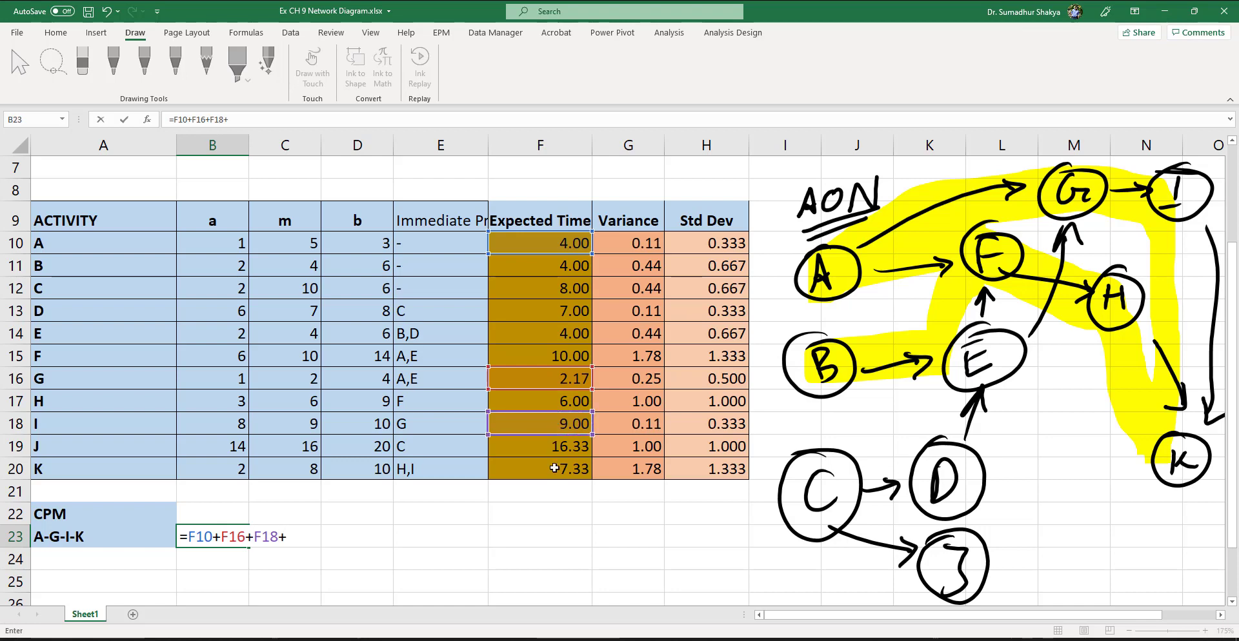
left_click(553, 473)
key("Return")
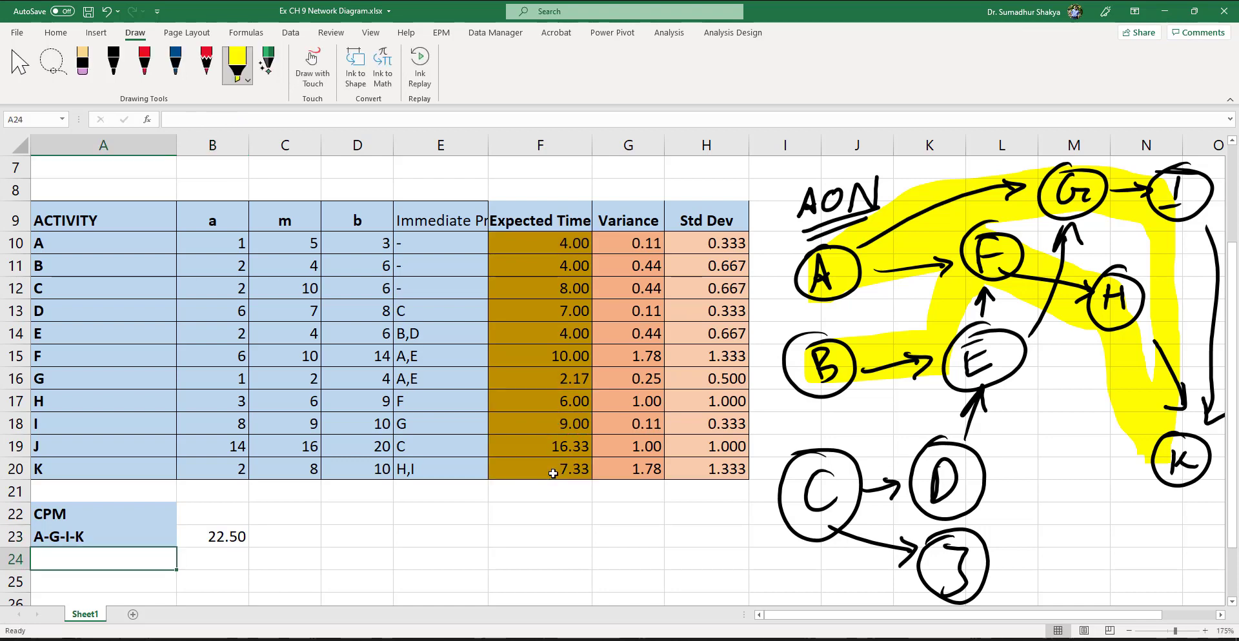
- Open the A-G-I-K path's ET formula in B23 and check which expected time cells it adds
scroll(68, 542, "down", 1)
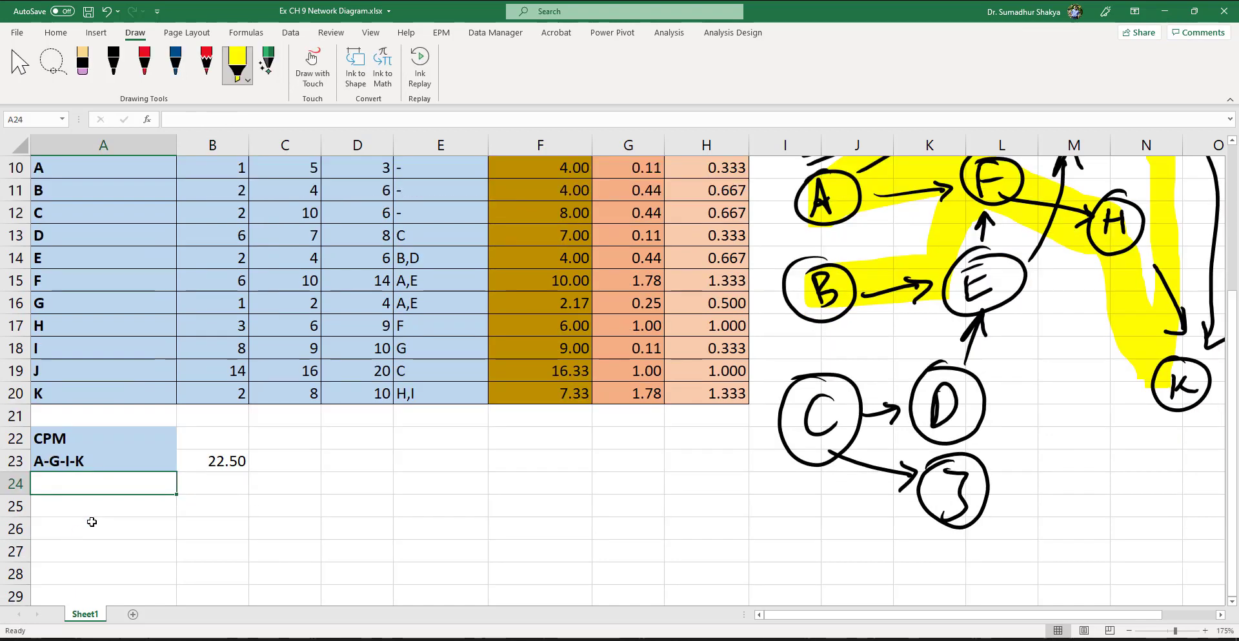
scroll(114, 487, "down", 1)
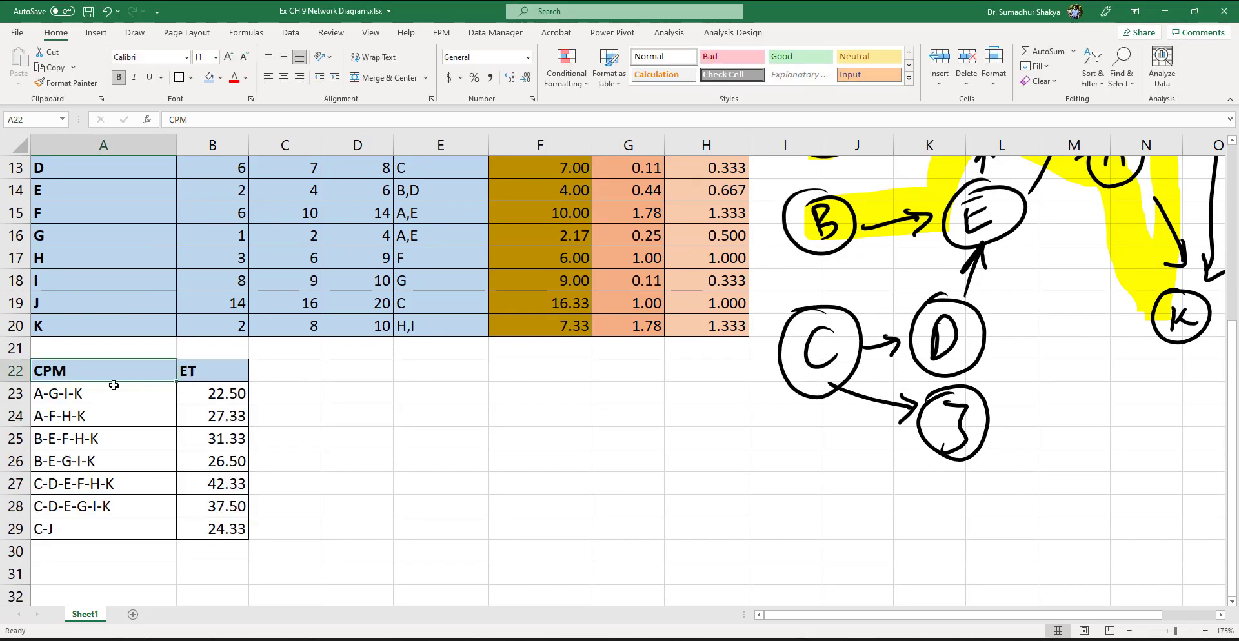
left_click(114, 389)
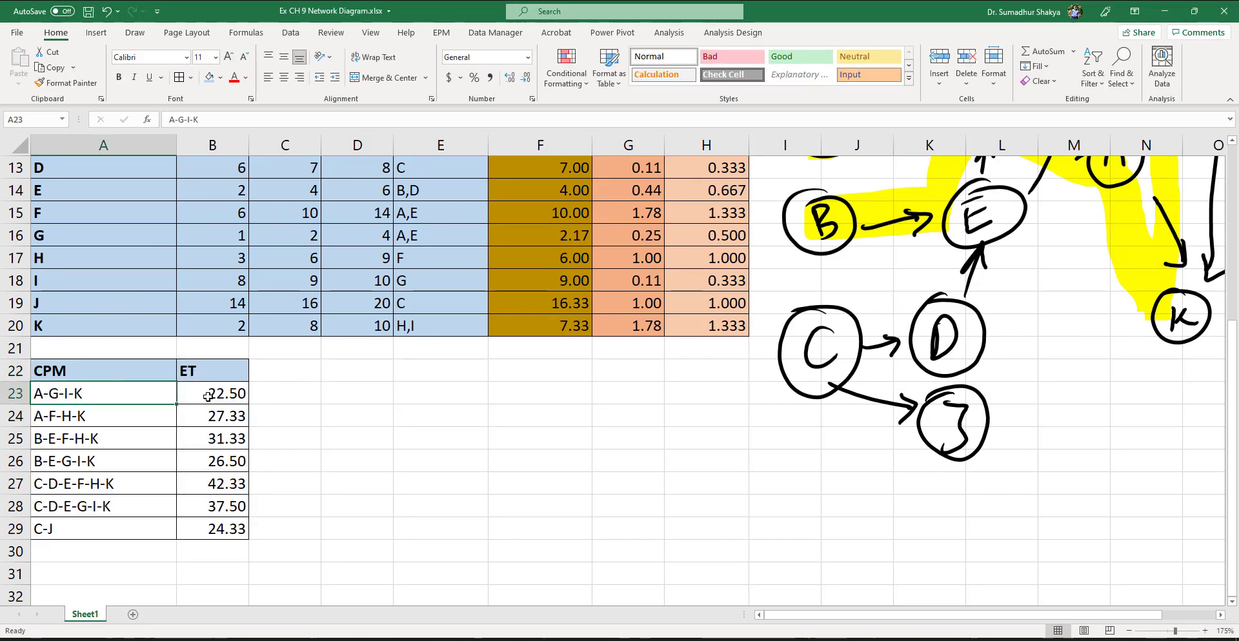
double_click(207, 396)
scroll(207, 396, "up", 2)
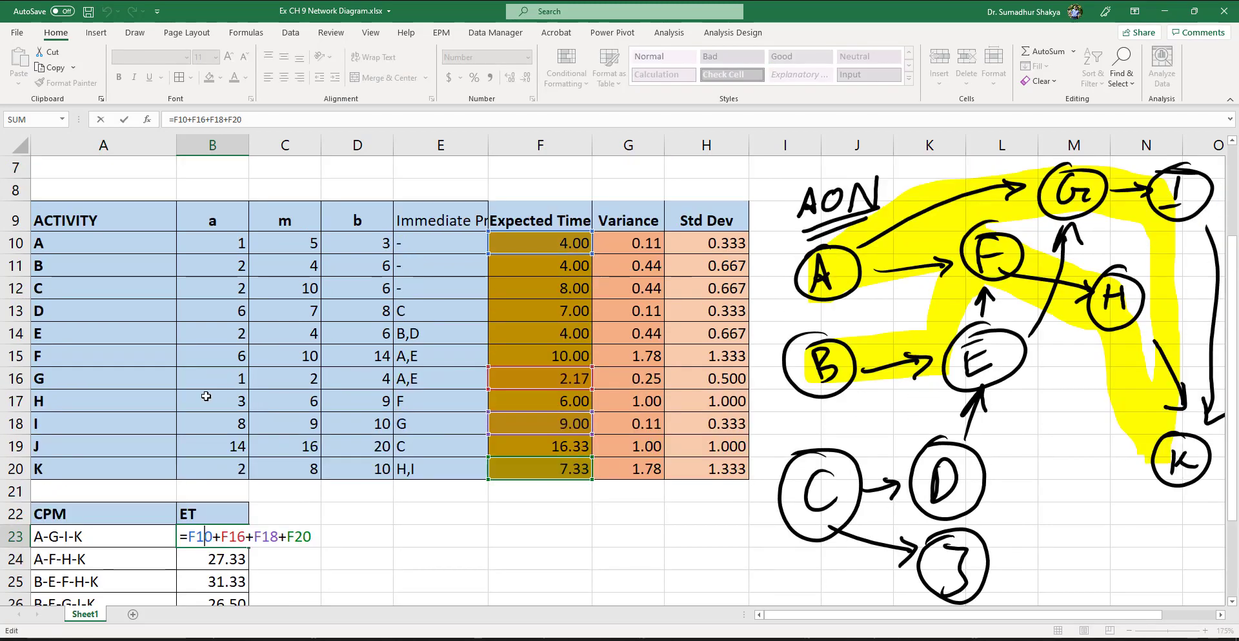
- Open the A-F-H-K path's ET formula in B24 and check which expected time cells it adds
scroll(206, 396, "down", 2)
left_click(215, 418)
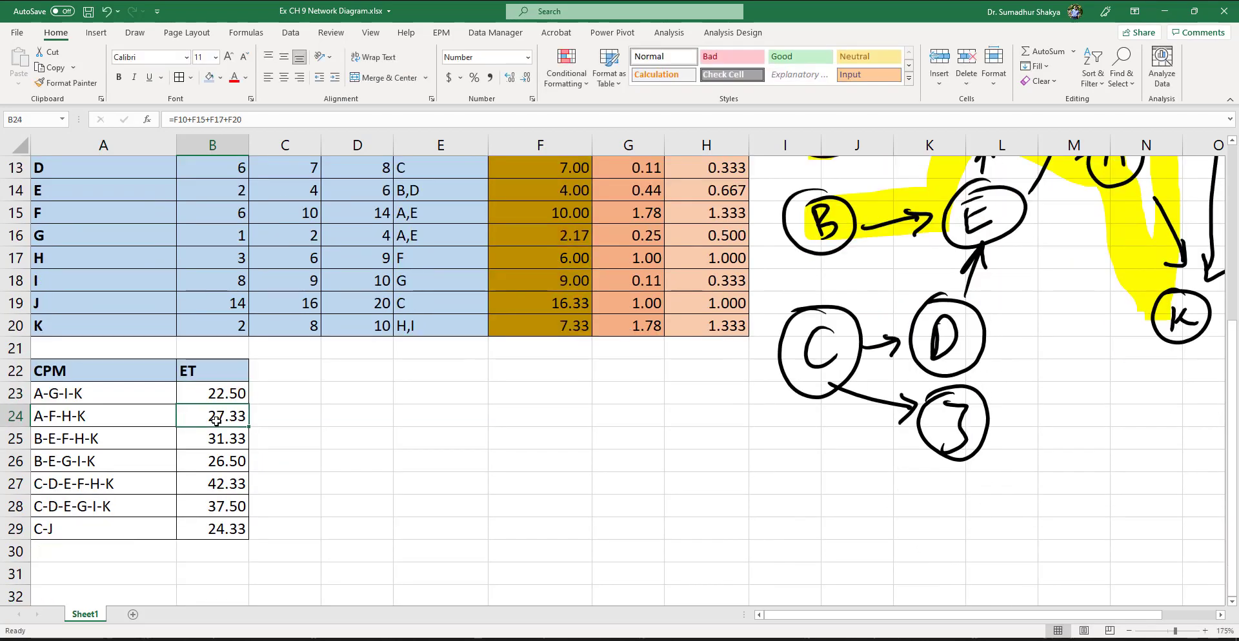
double_click(215, 418)
scroll(1181, 238, "up", 1)
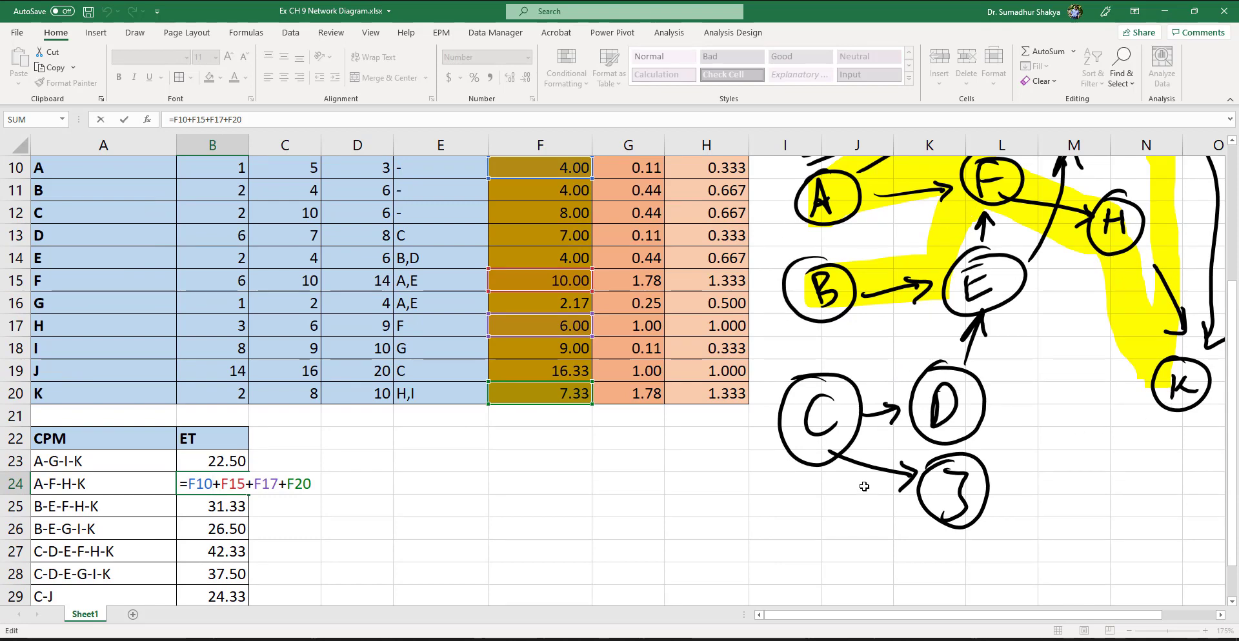
key("ctrl+Return")
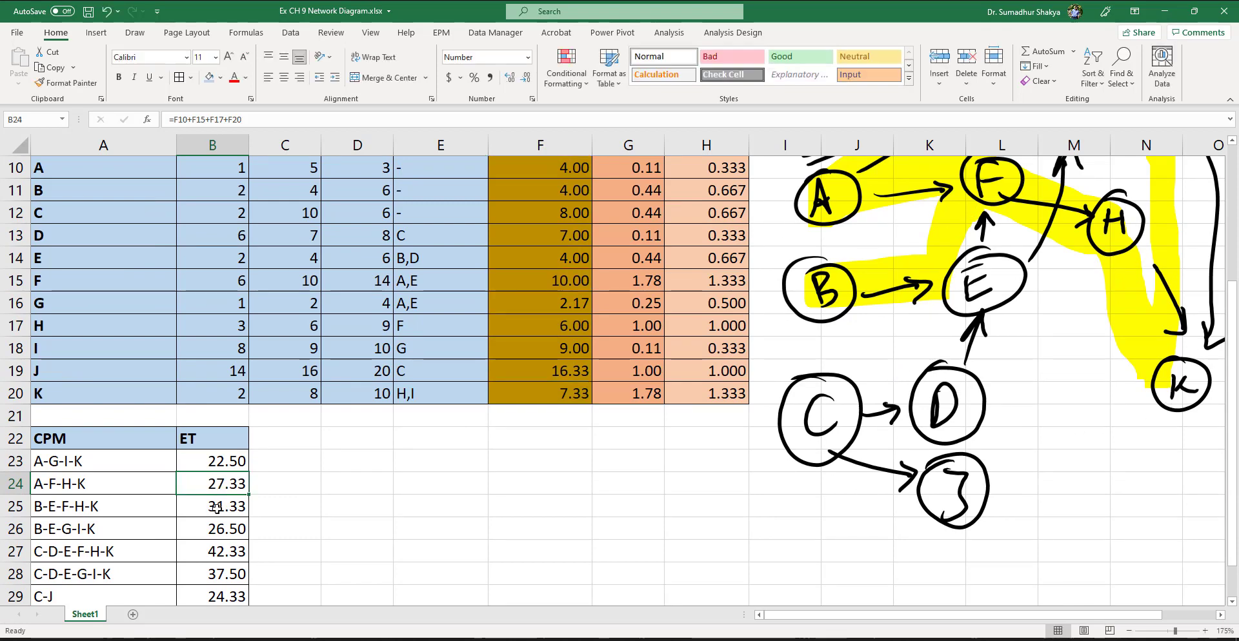
- Open the B-E-F-H-K path's ET formula in B25 and check which expected time cells it adds
left_click(208, 508)
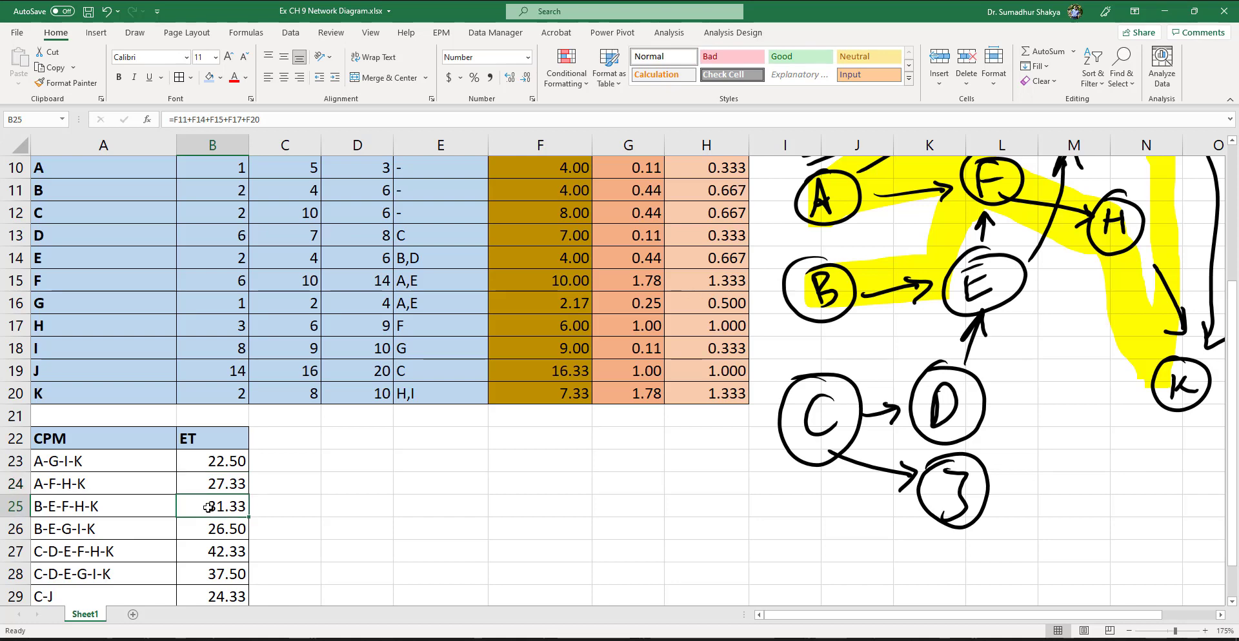
double_click(208, 508)
key("ctrl+Return")
- Circle the C-D-E-F-H-K path and its ET value in row 27 with the blue pen
scroll(208, 508, "down", 1)
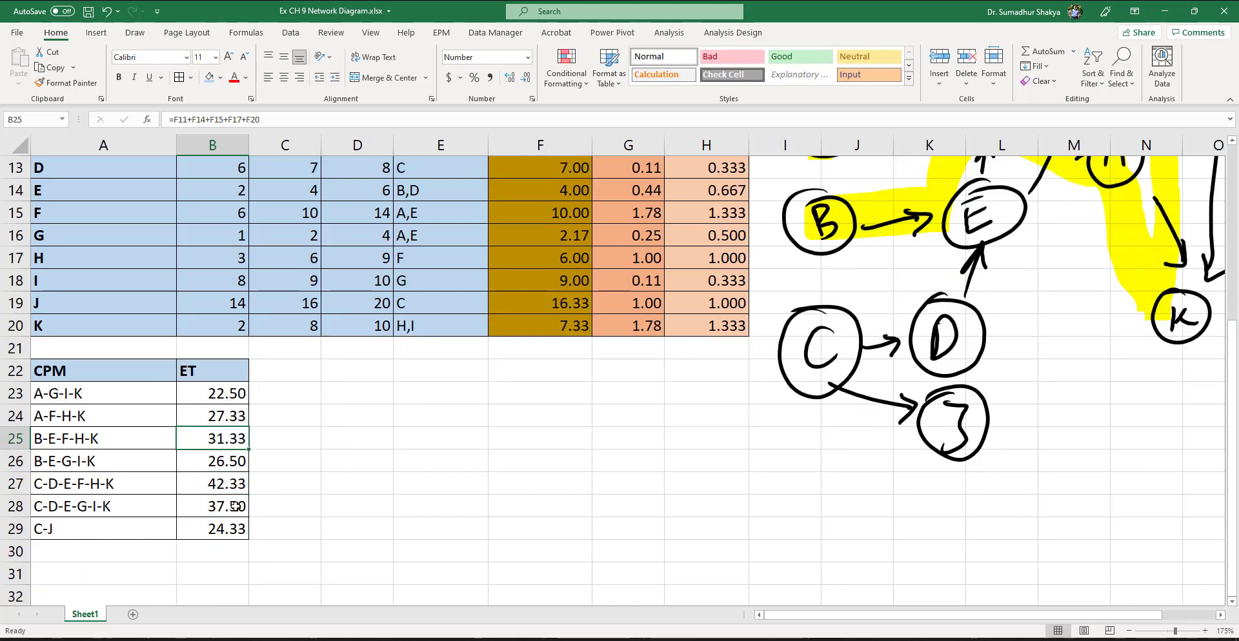
left_click(97, 484)
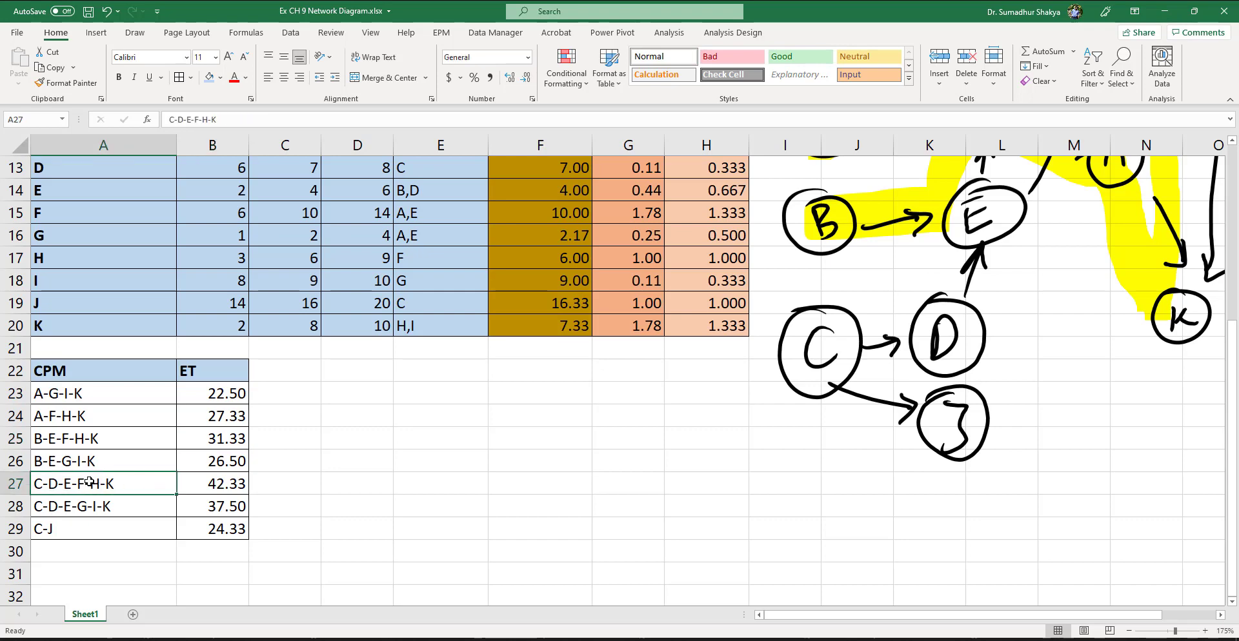
scroll(837, 346, "up", 1)
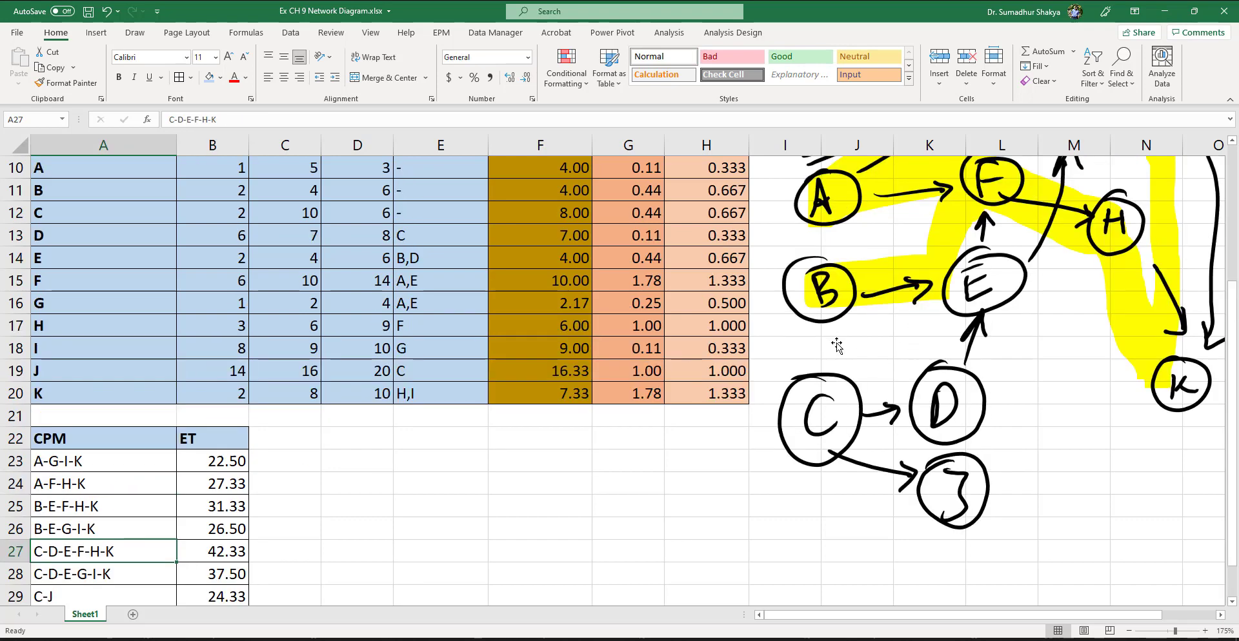
scroll(837, 346, "up", 1)
left_click(841, 493)
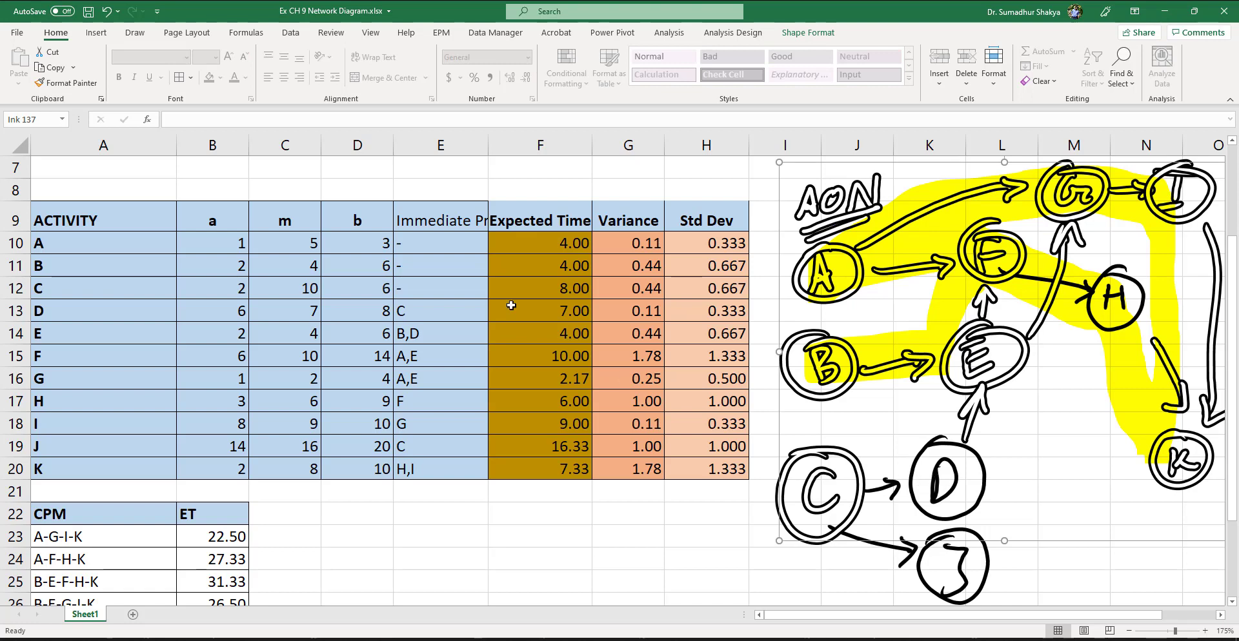
left_click(136, 33)
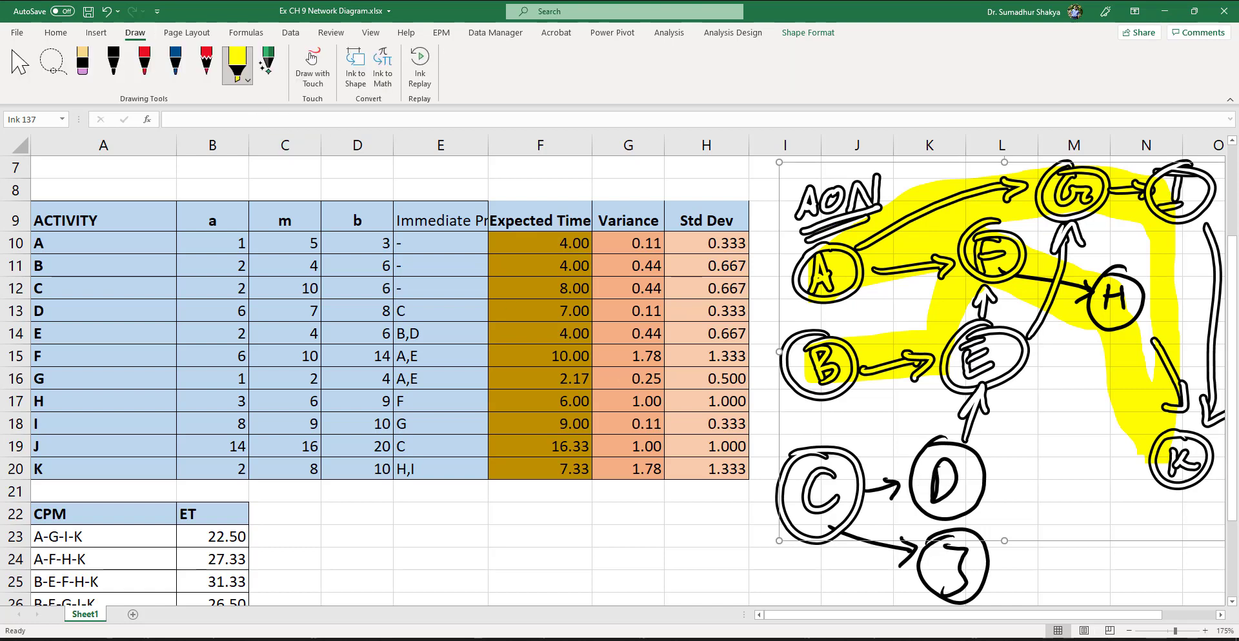
left_click(272, 74)
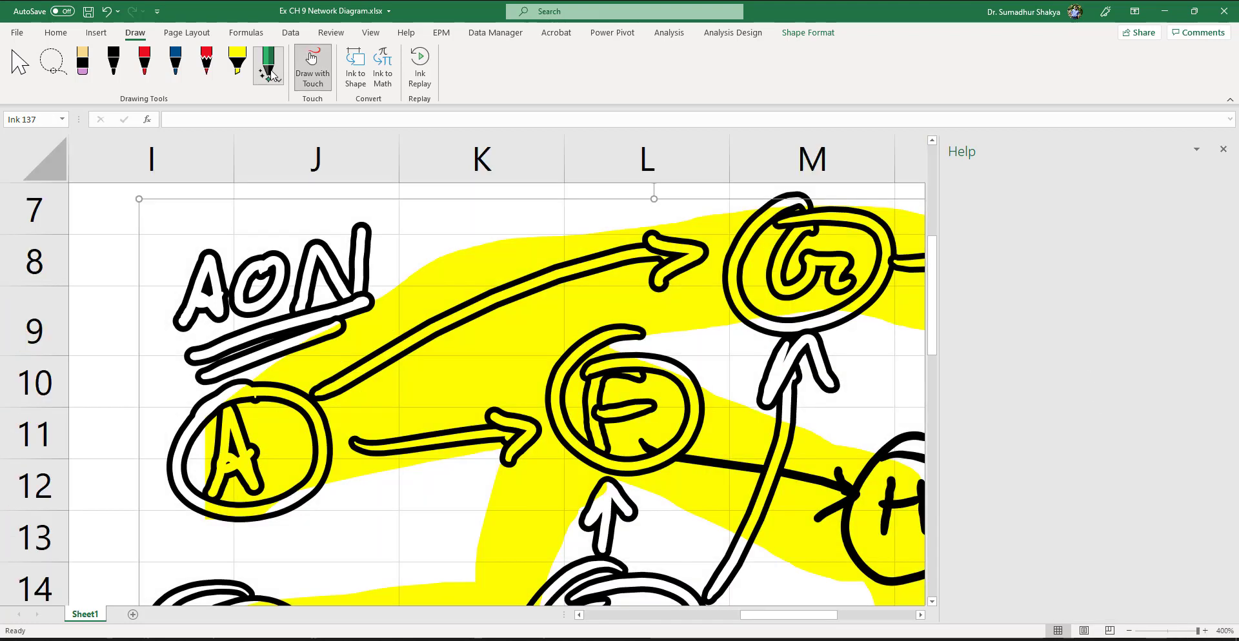
left_click(1222, 149)
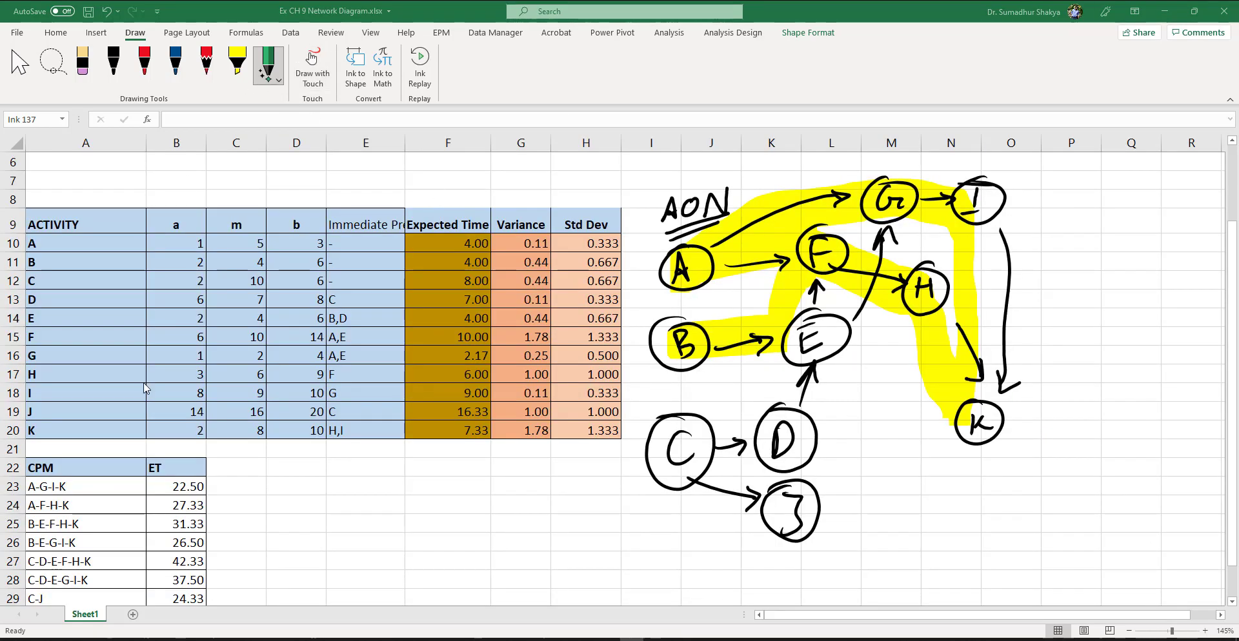
left_click(174, 64)
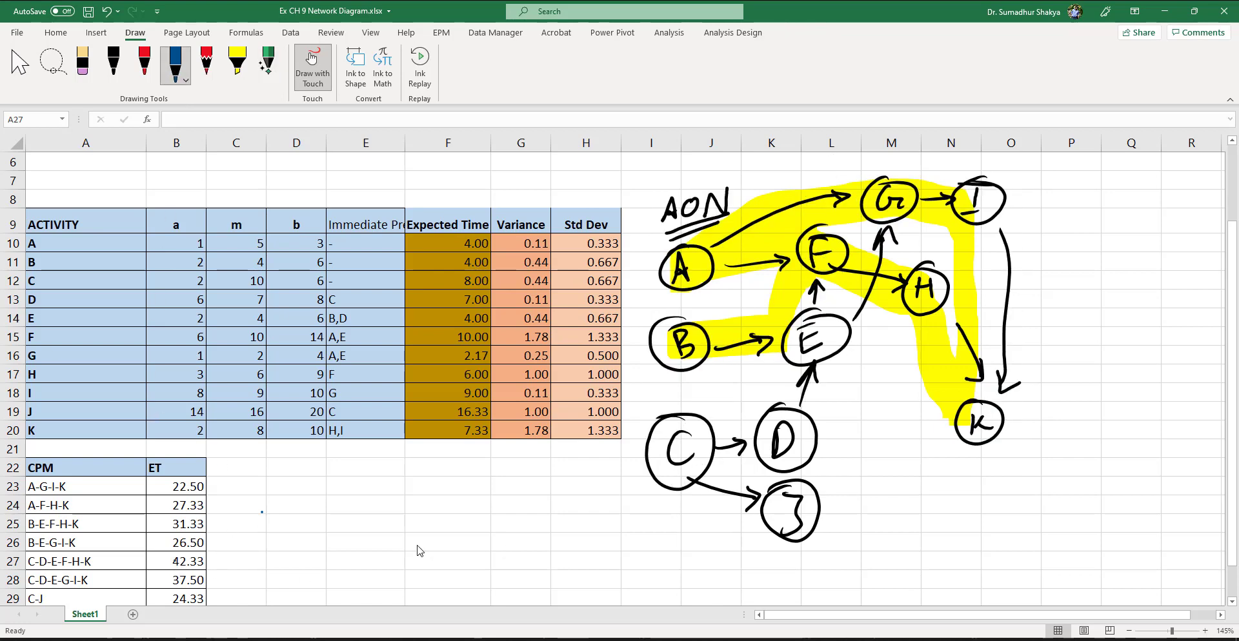
left_click_drag(161, 405, 152, 408)
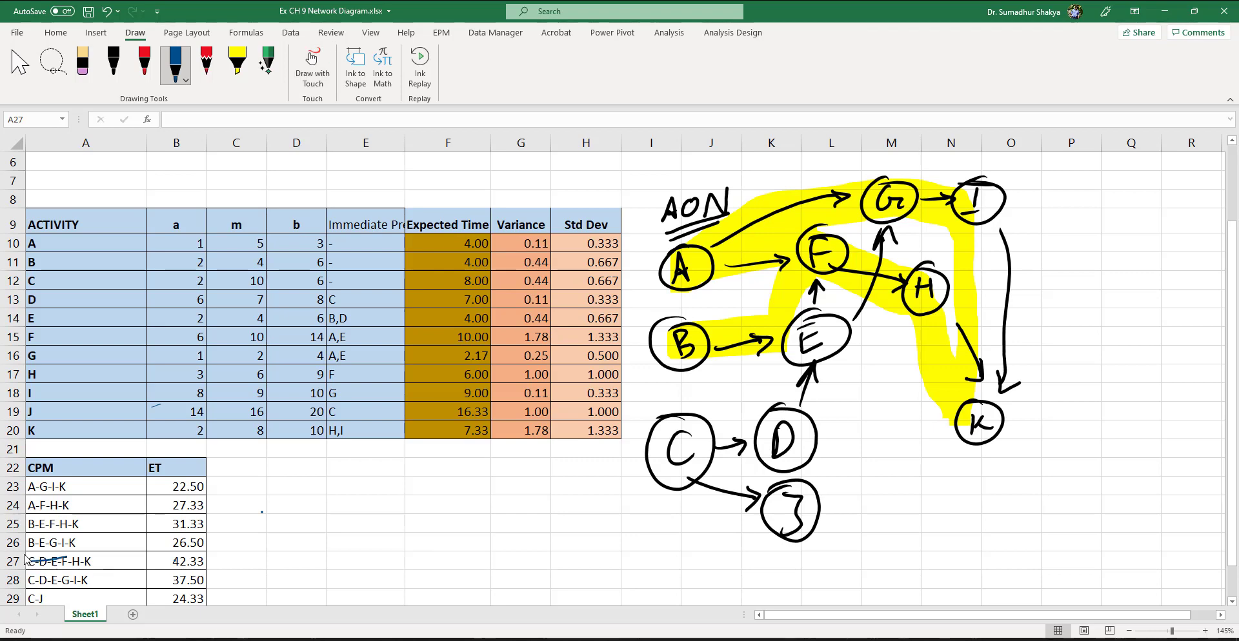
mouse_move(29, 562)
left_mouse_down()
mouse_move(215, 561)
mouse_move(174, 579)
mouse_move(83, 580)
left_mouse_up()
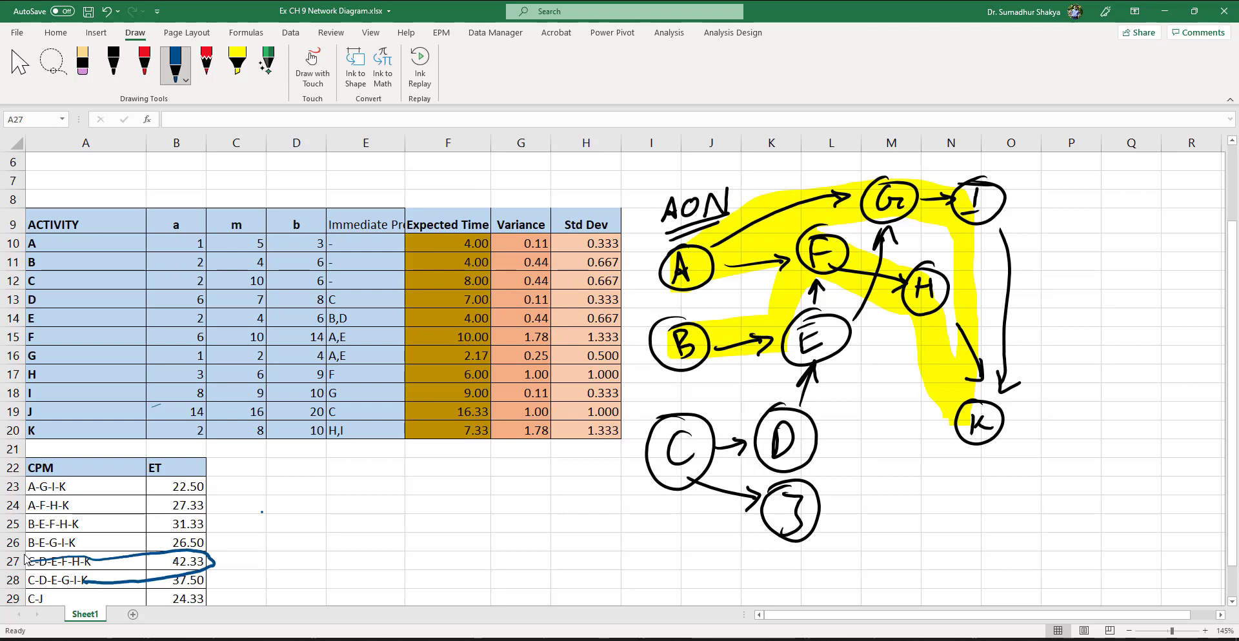
- Trace the C-D-E-F-H-K path through the AON diagram in blue ink and shade the other nodes A, J, G, I and B
mouse_move(651, 452)
left_mouse_down()
mouse_move(783, 431)
mouse_move(820, 253)
mouse_move(929, 296)
mouse_move(979, 421)
left_mouse_up()
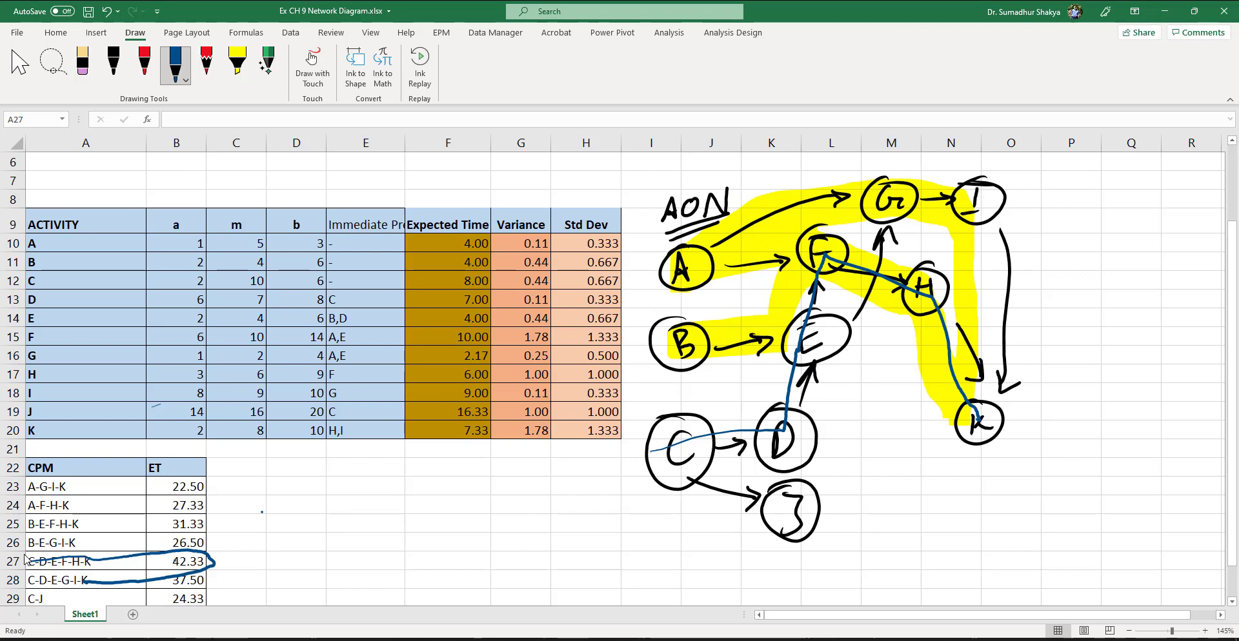
mouse_move(704, 244)
left_mouse_down()
mouse_move(681, 293)
mouse_move(691, 277)
left_mouse_up()
left_click_drag(808, 496, 800, 537)
left_click_drag(822, 494, 801, 540)
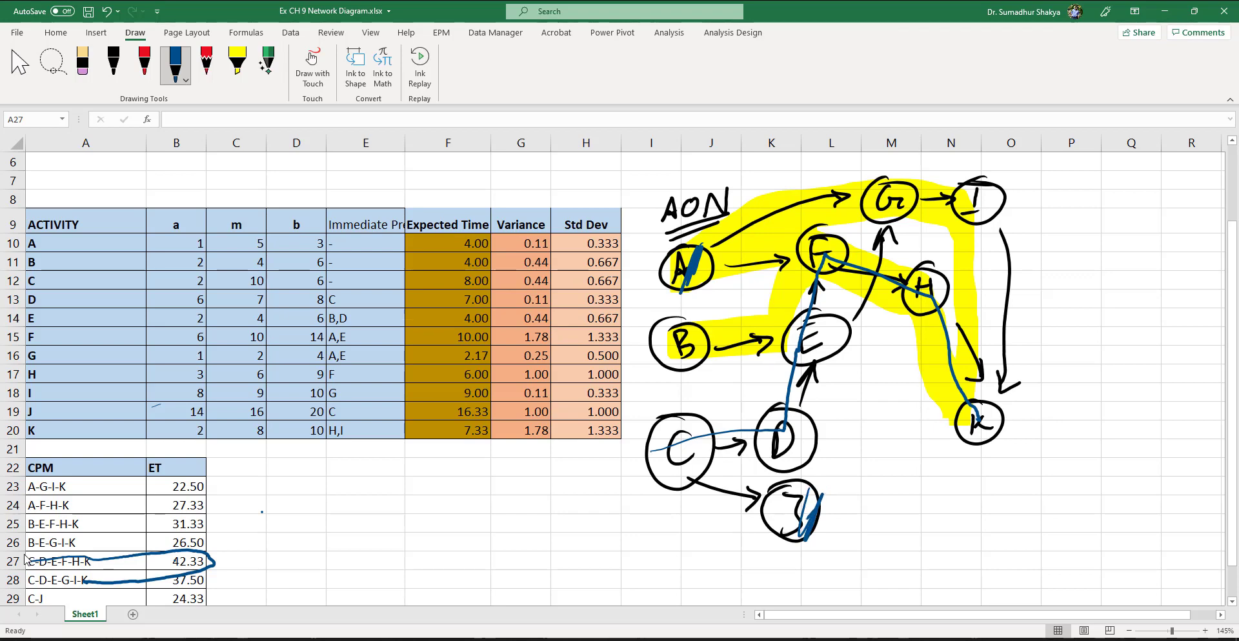
left_click_drag(885, 187, 876, 225)
left_click_drag(918, 181, 879, 218)
left_click_drag(998, 188, 972, 226)
left_click_drag(1003, 188, 978, 222)
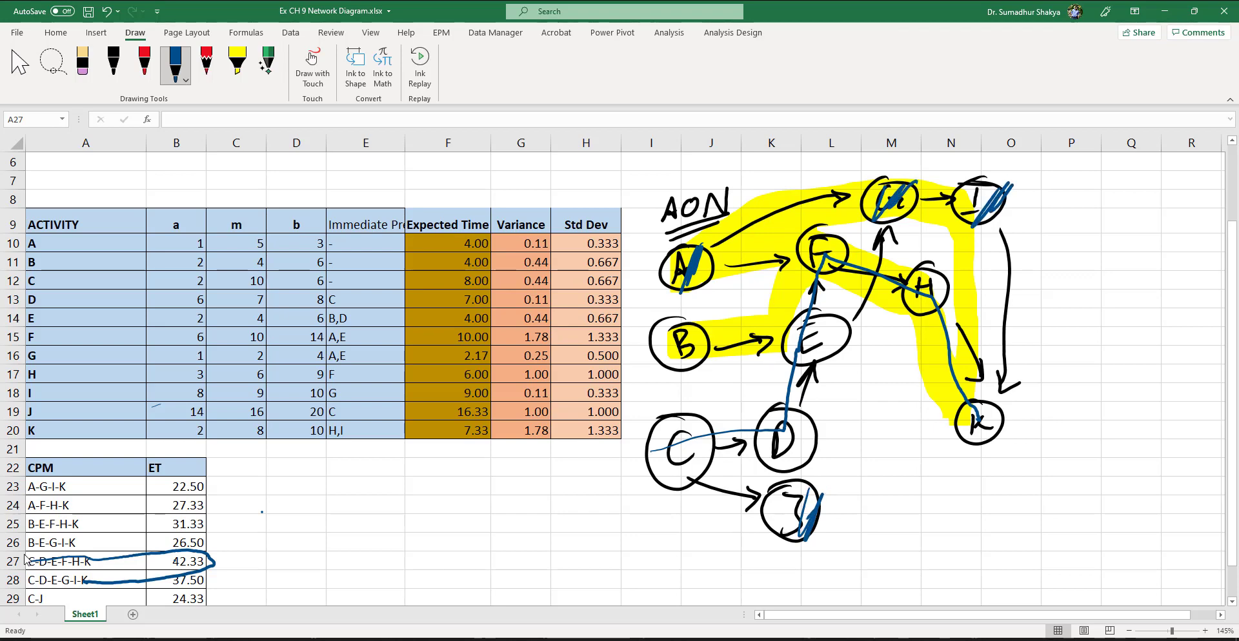
left_click_drag(695, 323, 680, 374)
left_click_drag(699, 327, 684, 365)
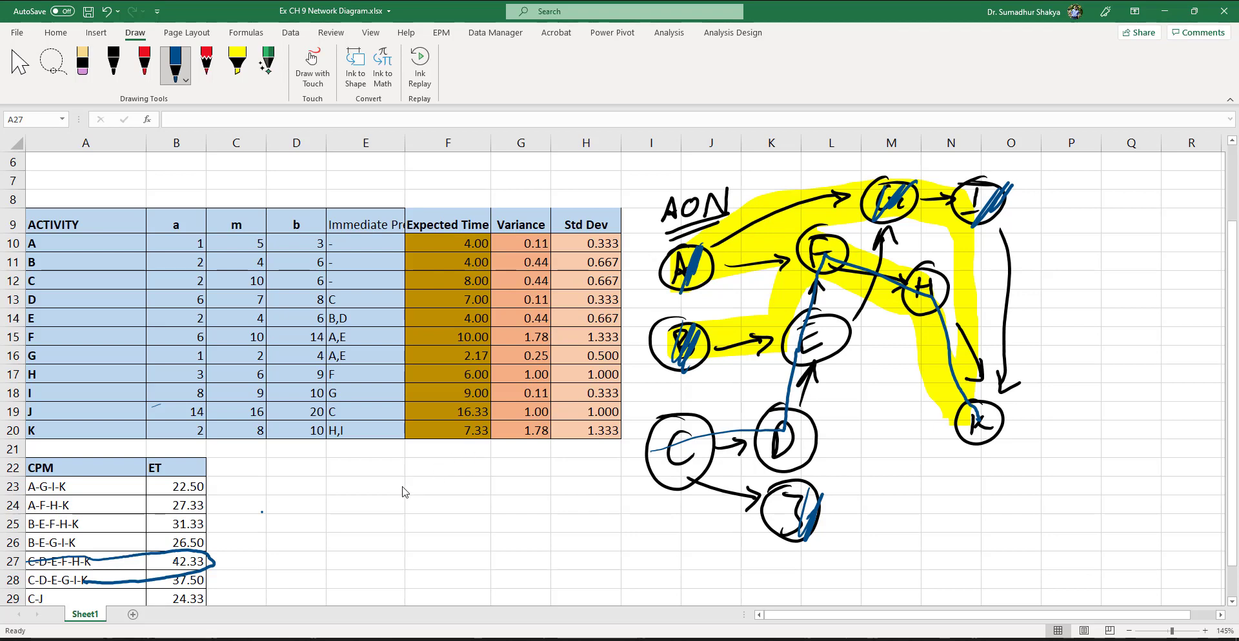
- Handwrite a node template below the table in blue, with A over ET in the middle and E.S and E.F above
mouse_move(441, 516)
left_mouse_down()
mouse_move(461, 509)
mouse_move(446, 505)
left_mouse_up()
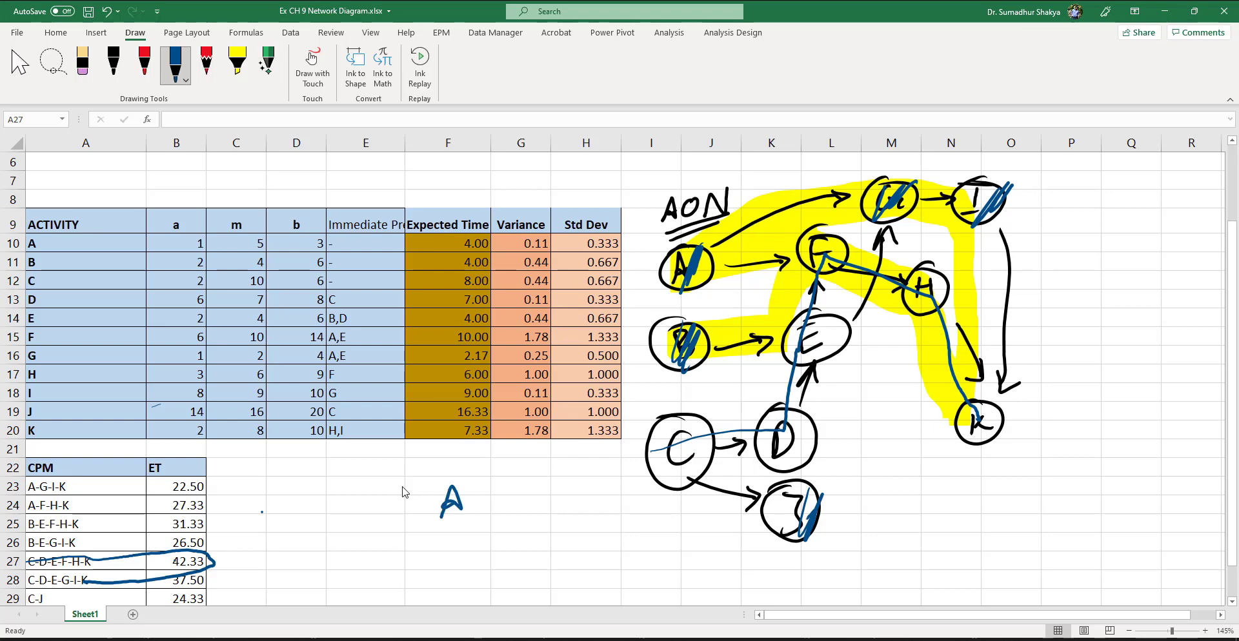
mouse_move(445, 531)
left_mouse_down()
mouse_move(450, 550)
mouse_move(447, 538)
left_mouse_up()
left_click_drag(436, 527, 464, 517)
mouse_move(459, 523)
left_mouse_down()
mouse_move(458, 549)
mouse_move(463, 520)
left_mouse_up()
mouse_move(369, 456)
left_mouse_down()
mouse_move(389, 474)
mouse_move(383, 460)
left_mouse_up()
mouse_move(379, 445)
left_mouse_down()
mouse_move(365, 452)
mouse_move(408, 459)
mouse_move(403, 475)
left_mouse_up()
mouse_move(518, 441)
left_mouse_down()
mouse_move(520, 464)
mouse_move(537, 434)
mouse_move(567, 431)
left_mouse_up()
left_click(545, 452)
left_click(553, 451)
mouse_move(556, 434)
left_mouse_down()
mouse_move(553, 459)
mouse_move(562, 445)
left_mouse_up()
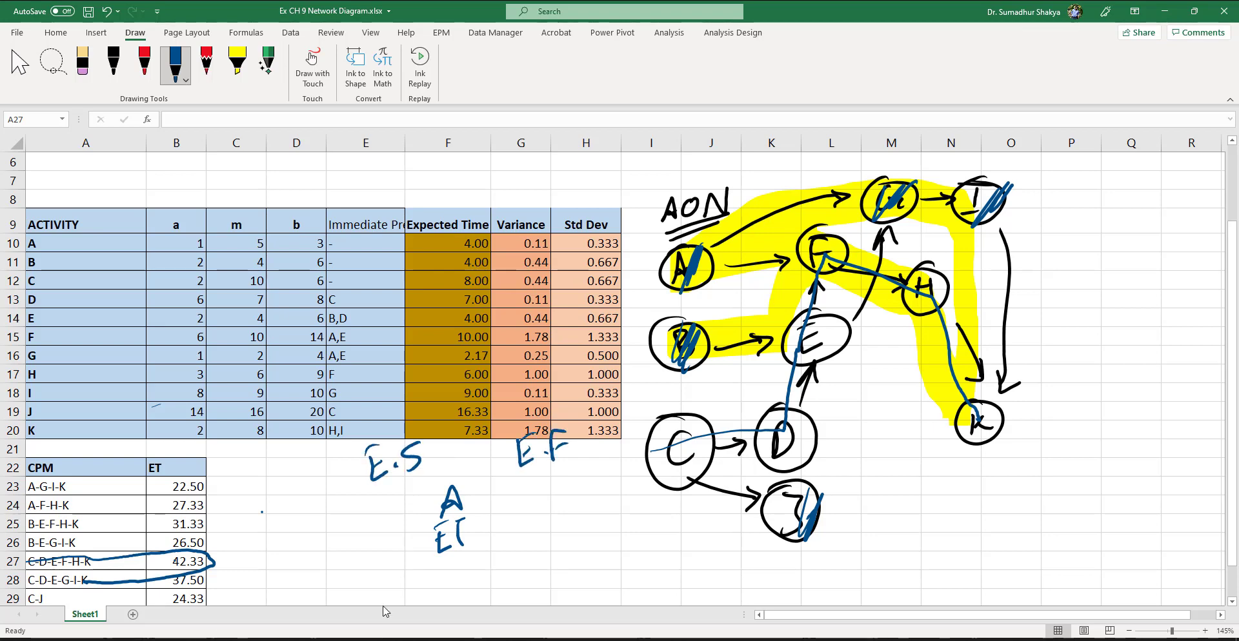
- Handwrite L.S and L.F below the A and ET labels to complete the node template
left_click_drag(375, 581, 376, 605)
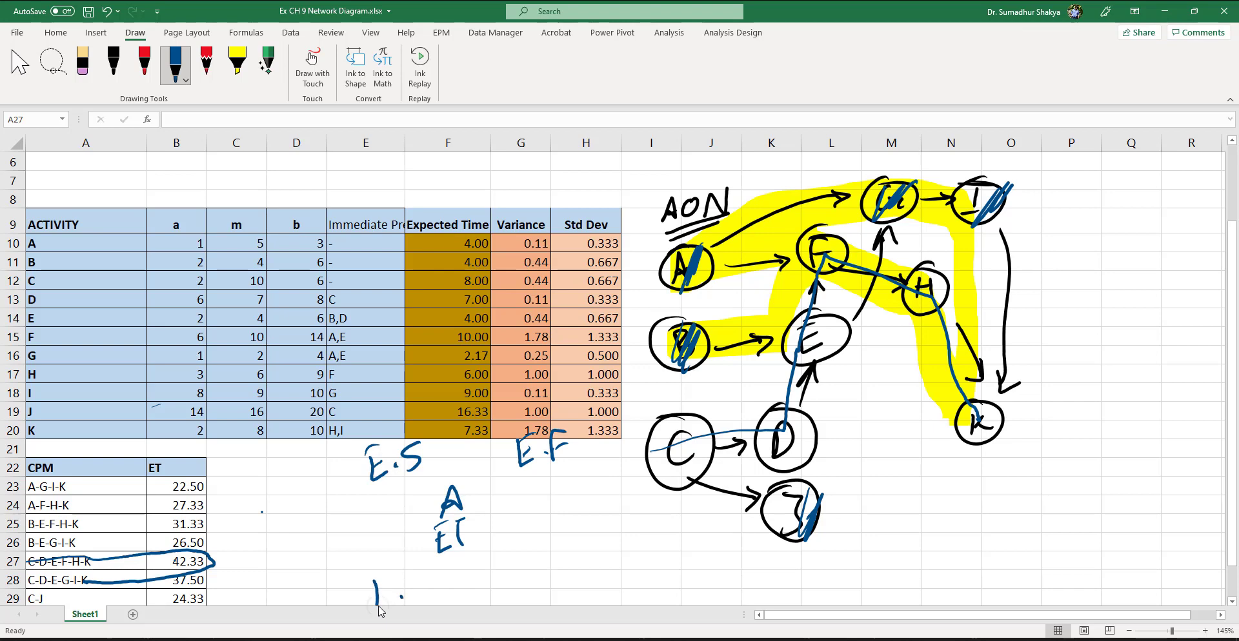
right_click(380, 605)
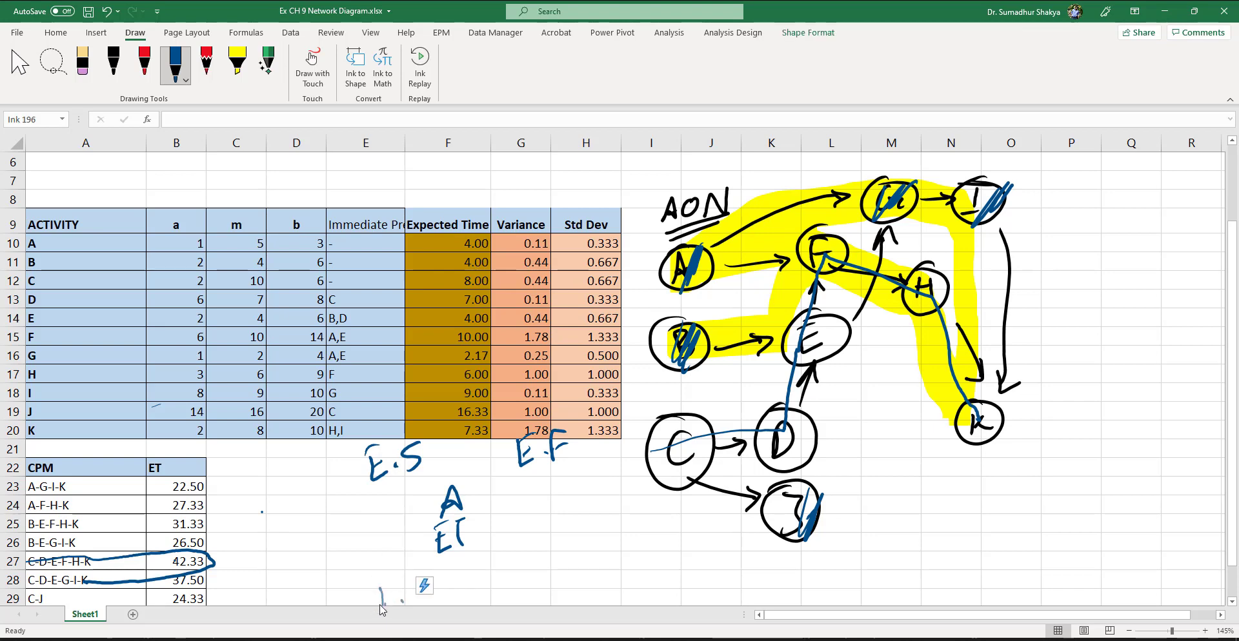
right_click(379, 605)
left_click_drag(374, 570, 427, 567)
mouse_move(531, 545)
left_mouse_down()
mouse_move(548, 564)
mouse_move(581, 535)
mouse_move(579, 547)
left_mouse_up()
- Enclose the node template labels in a large blue oval and mark beside E.S, E.F, L.S and L.F
mouse_move(588, 434)
left_mouse_down()
mouse_move(523, 401)
mouse_move(355, 558)
mouse_move(613, 577)
mouse_move(555, 426)
left_mouse_up()
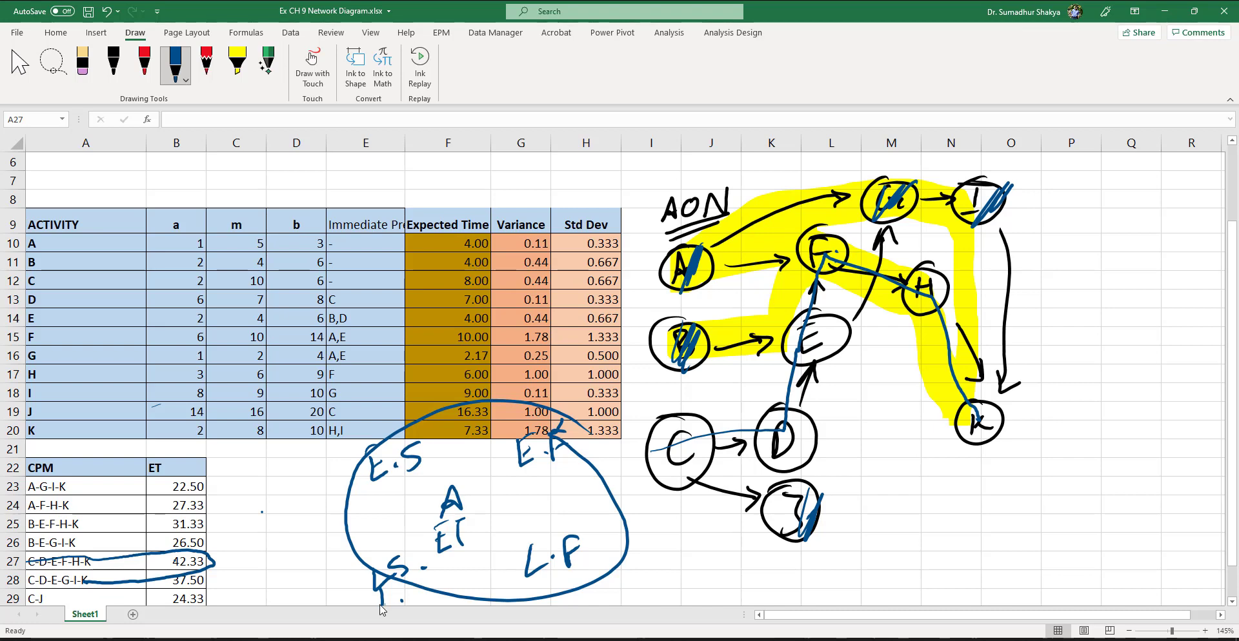
left_click_drag(437, 424, 422, 442)
left_click_drag(570, 436, 583, 447)
left_click_drag(428, 571, 409, 582)
left_click_drag(595, 559, 585, 571)
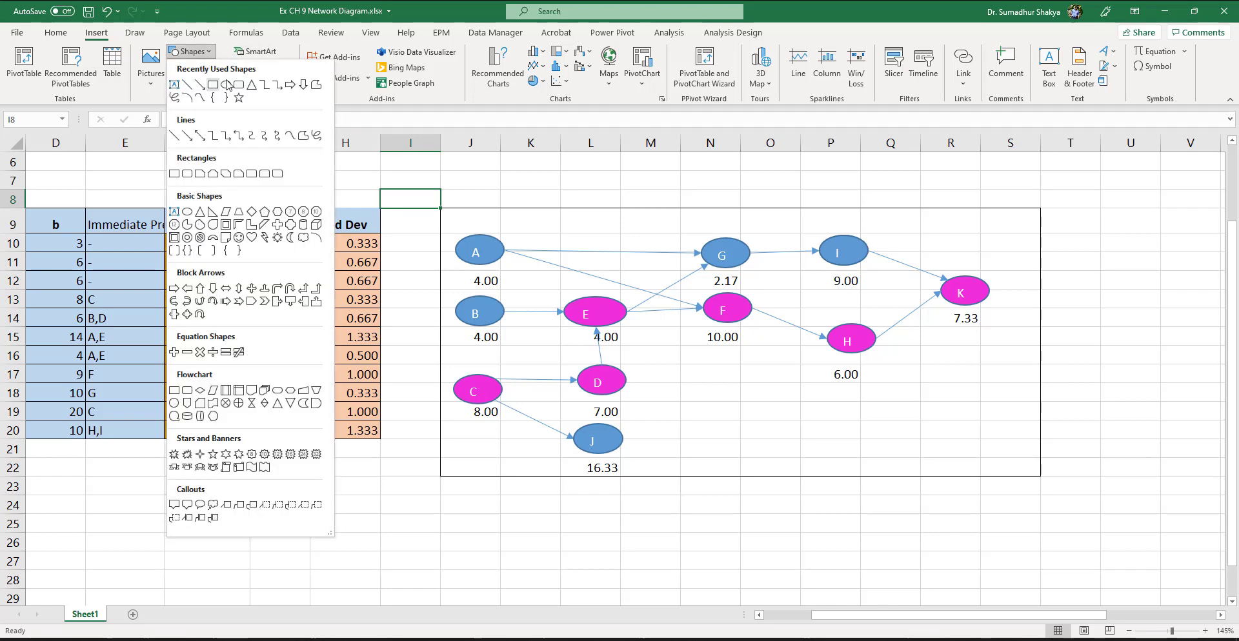
- Insert an oval about 0.24" high and 0.5" wide below the Std Dev column and label it A
left_click(227, 85)
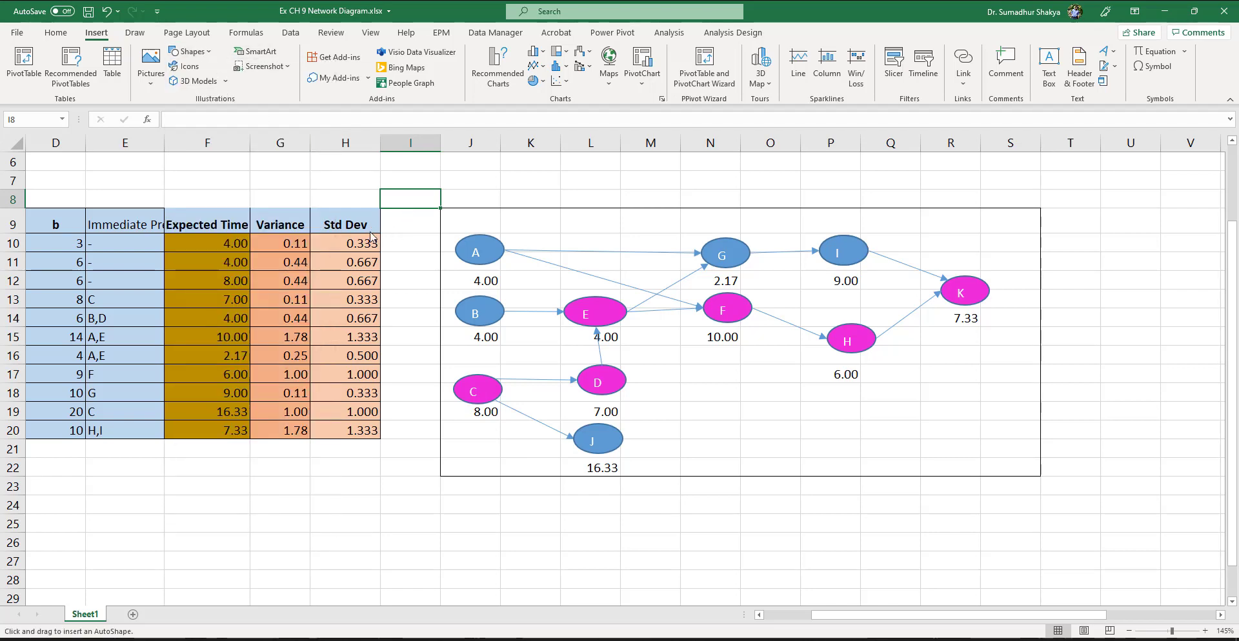
left_click_drag(304, 465, 352, 488)
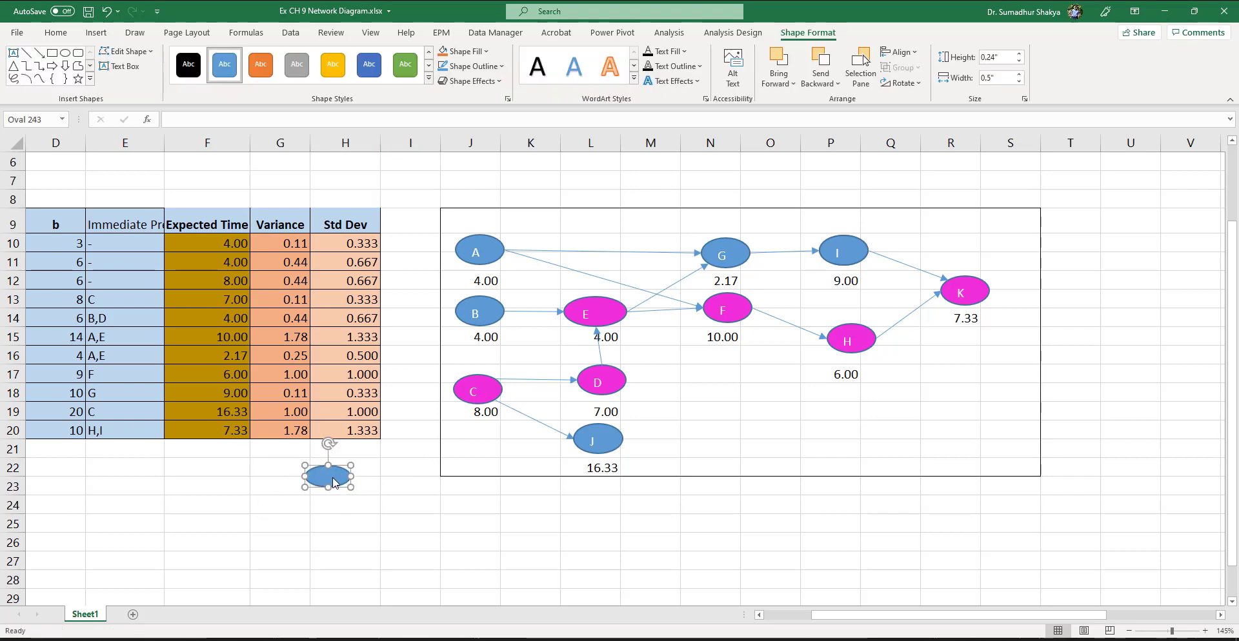
right_click(332, 481)
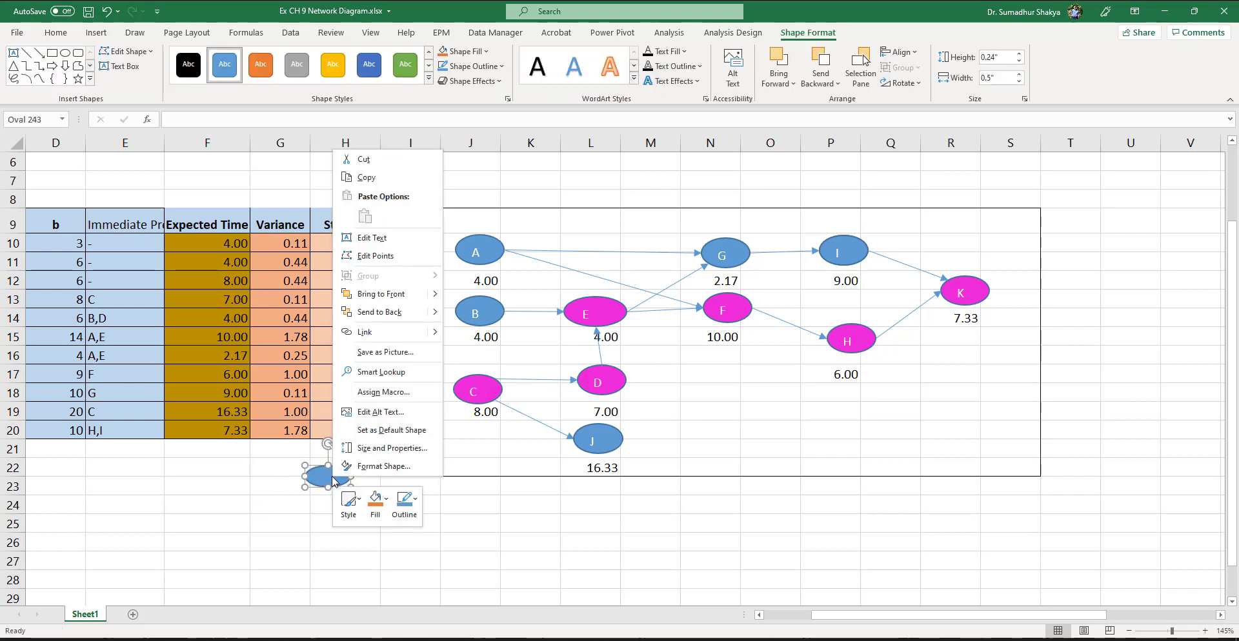
left_click(379, 240)
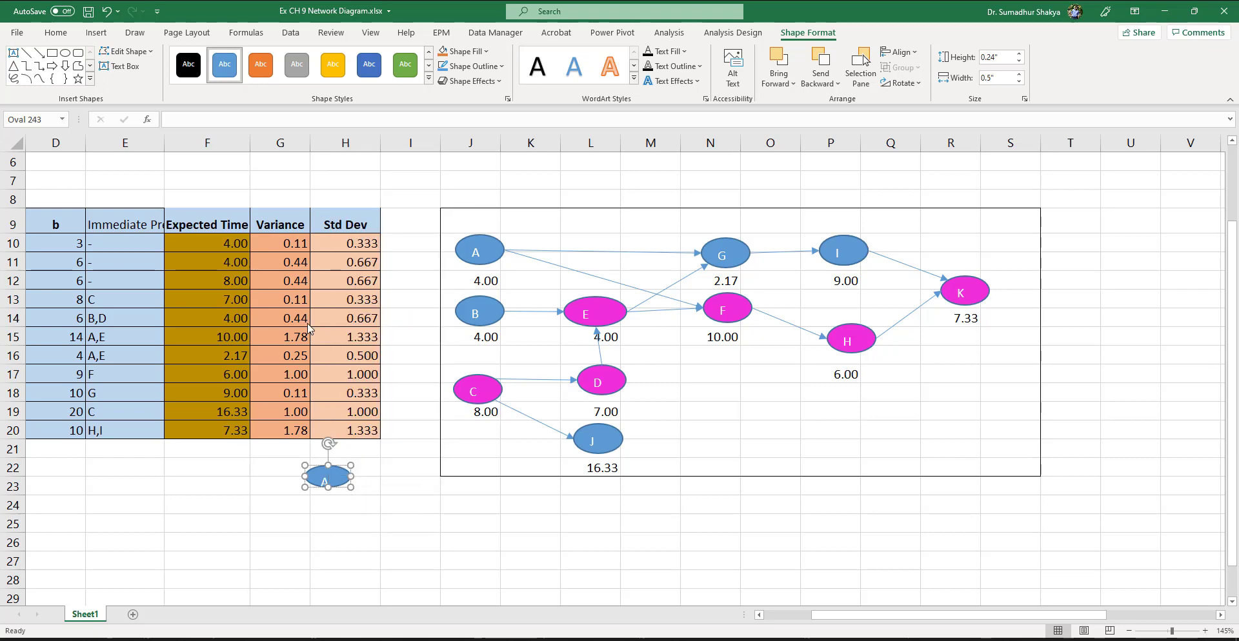
left_click(229, 545)
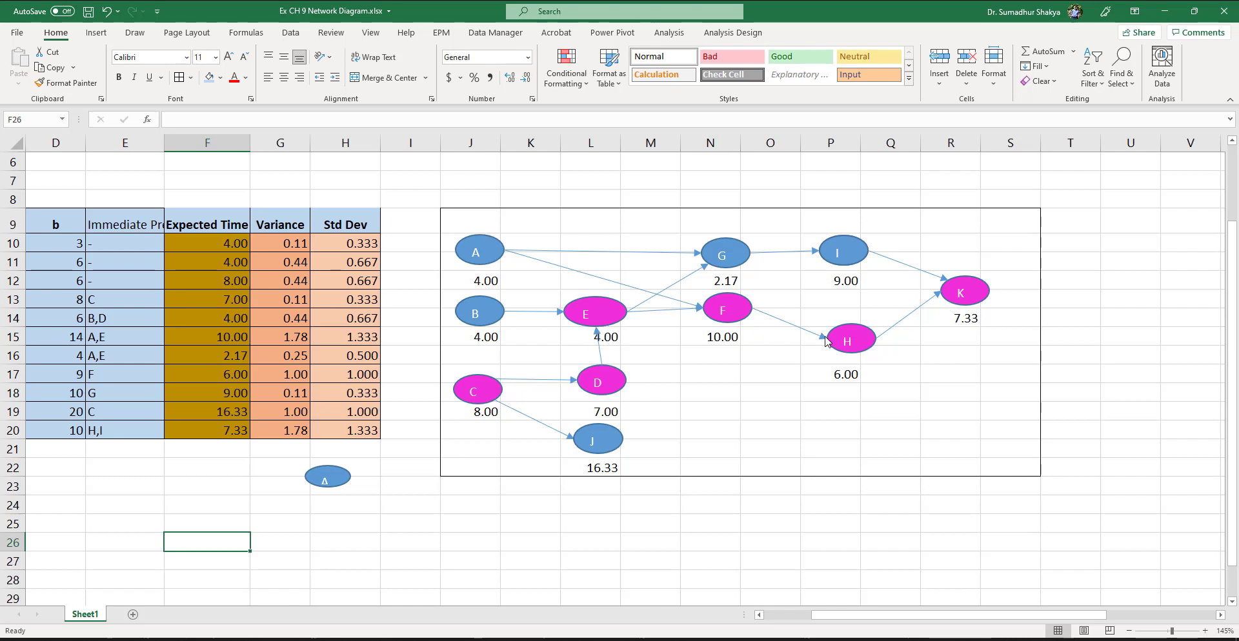
- Link the time under node F in N15 to activity F's expected time with the formula =F15
left_click(713, 336)
type("=")
left_click(244, 337)
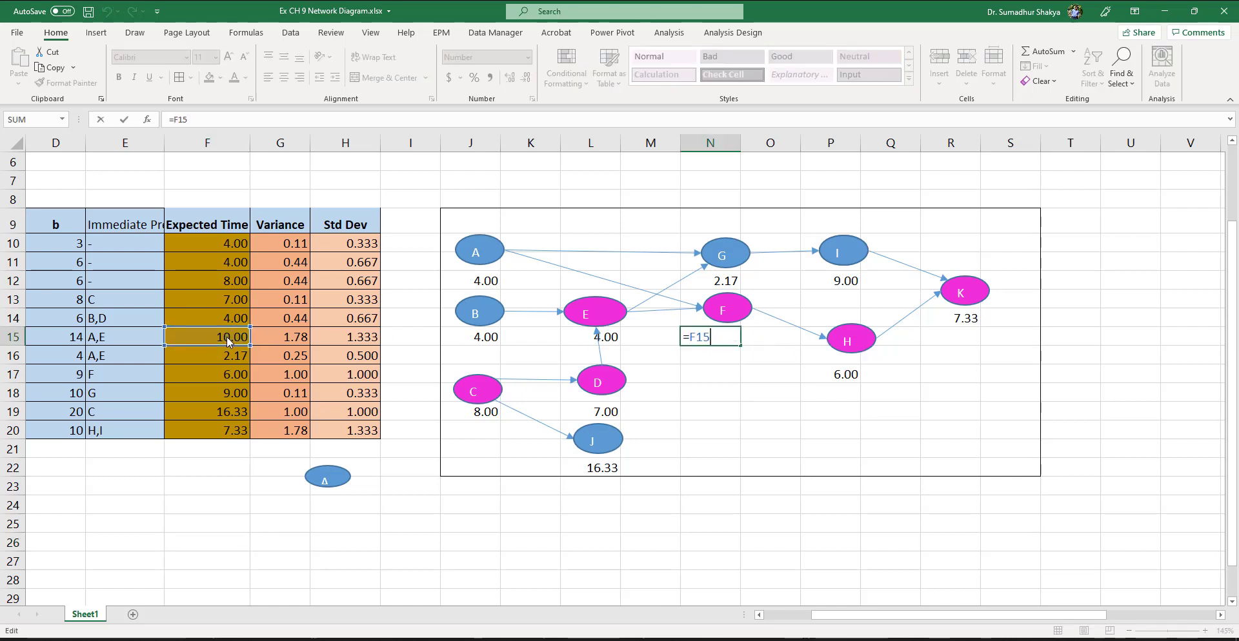
key("ctrl+Return")
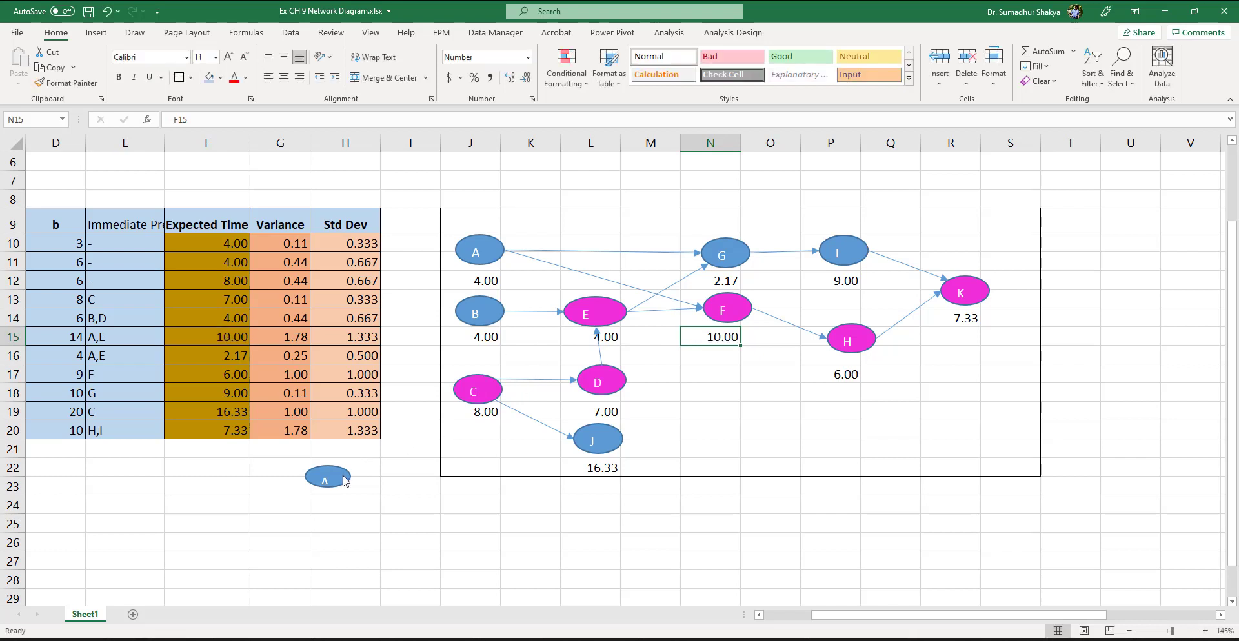
- Delete the sample oval labelled A below the Std Dev column
left_click(345, 481)
key("Delete")
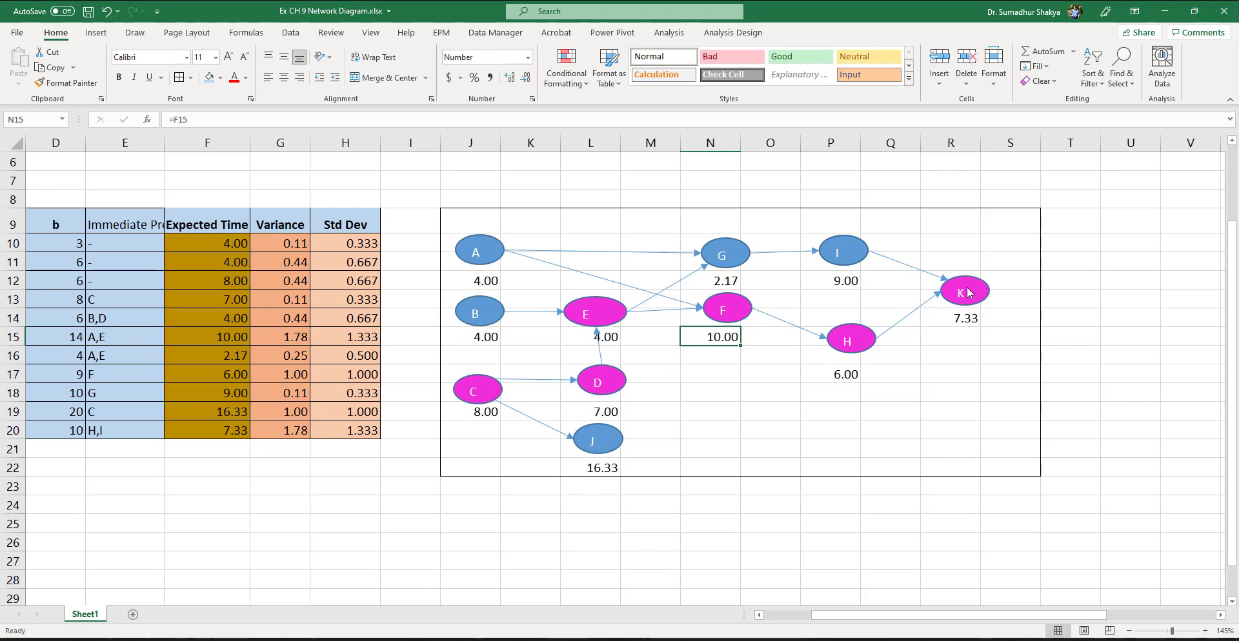
- Fill the C-D-E-F-H-K path and its ET in A27:B27 with yellow to mark the critical path
scroll(432, 378, "down", 2)
scroll(432, 378, "left", 3)
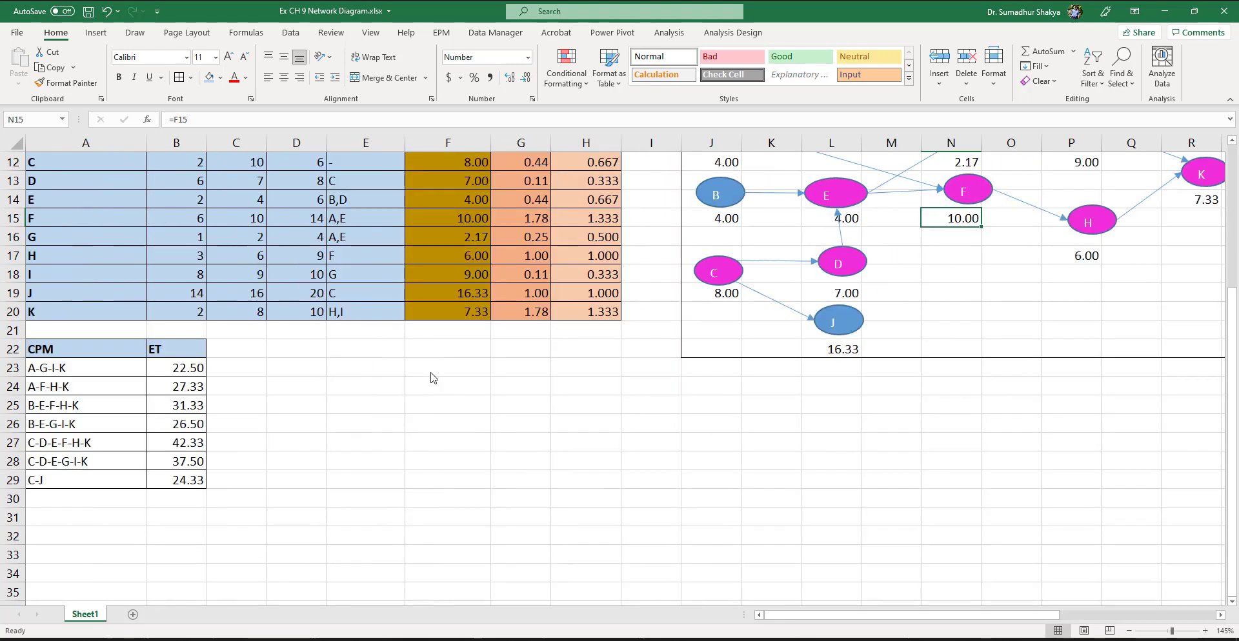
left_click(132, 445)
left_click_drag(132, 445, 180, 443)
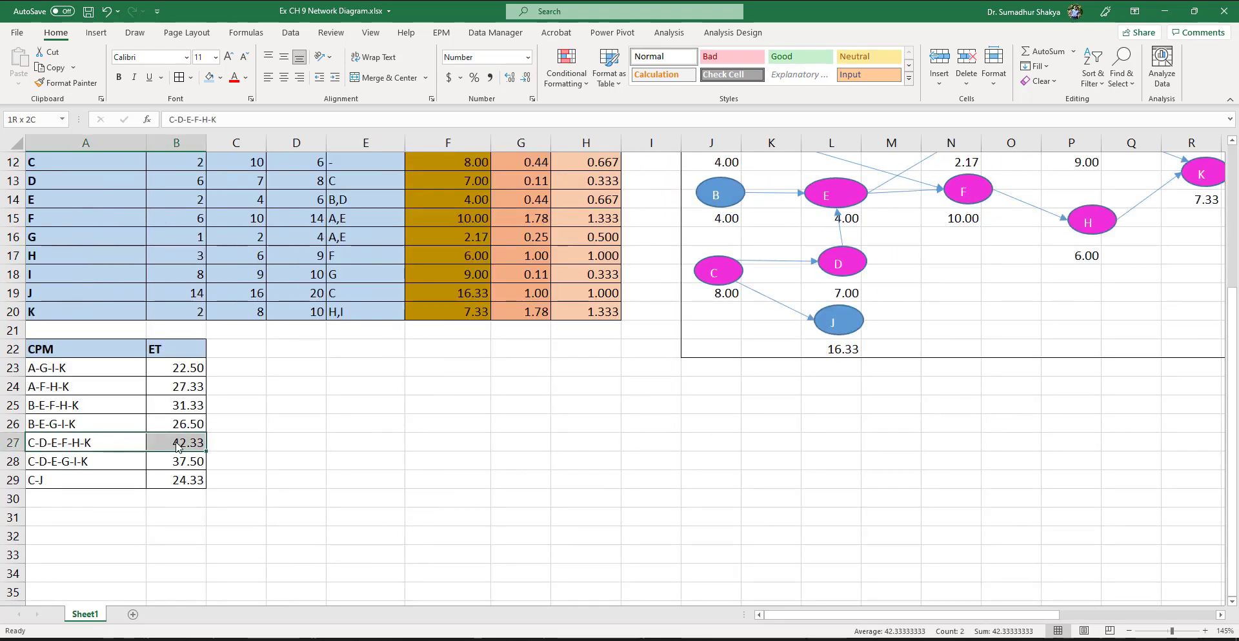
left_click(220, 77)
left_click(241, 198)
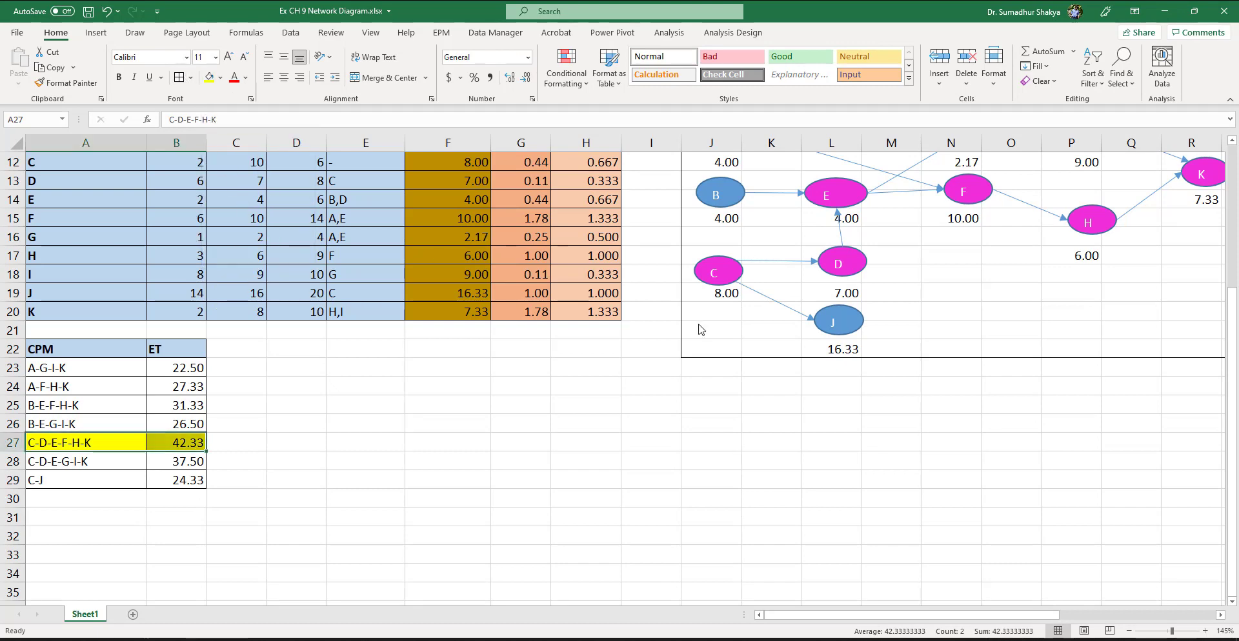
scroll(613, 325, "up", 1)
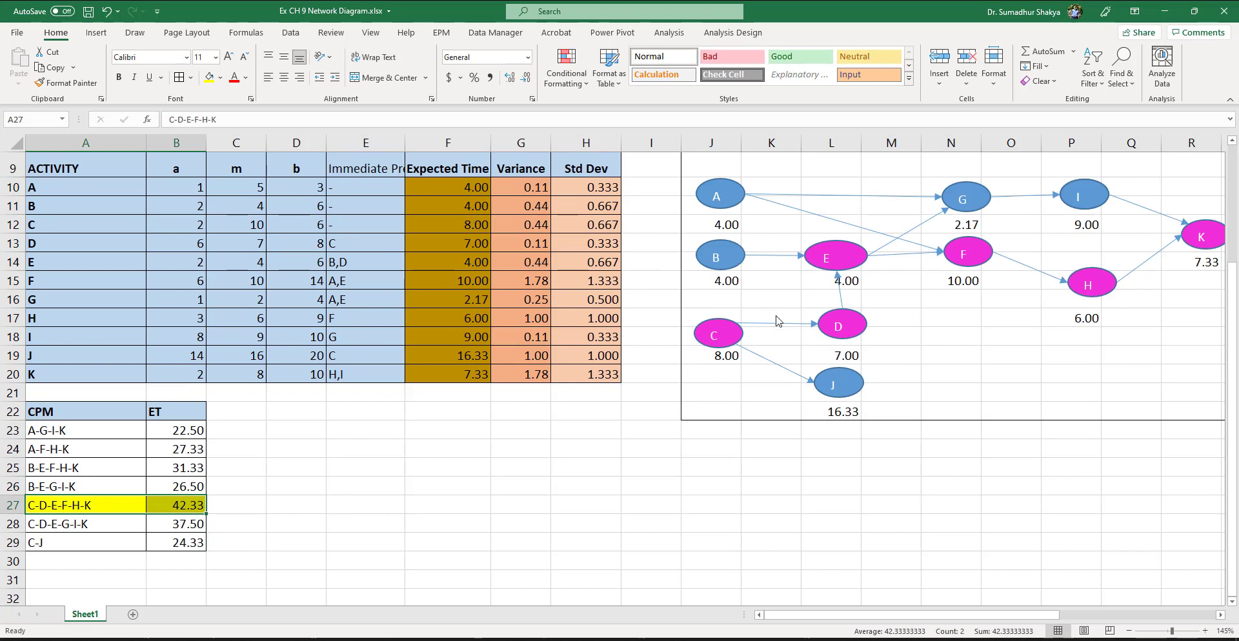
scroll(777, 320, "up", 1)
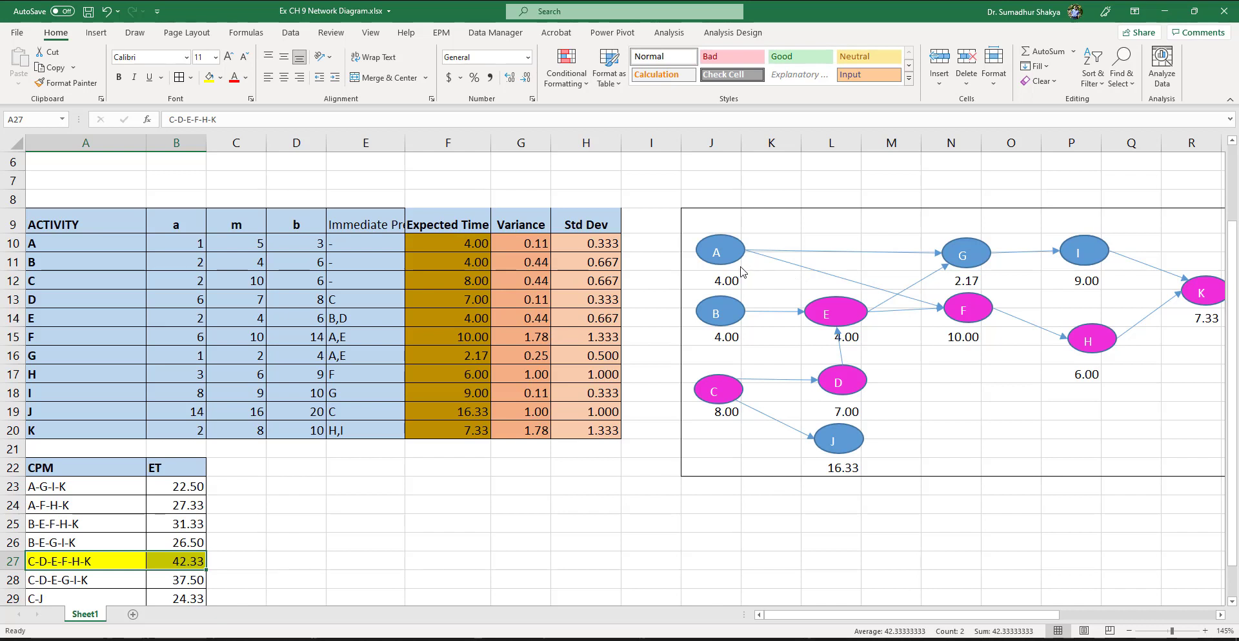
left_click(706, 203)
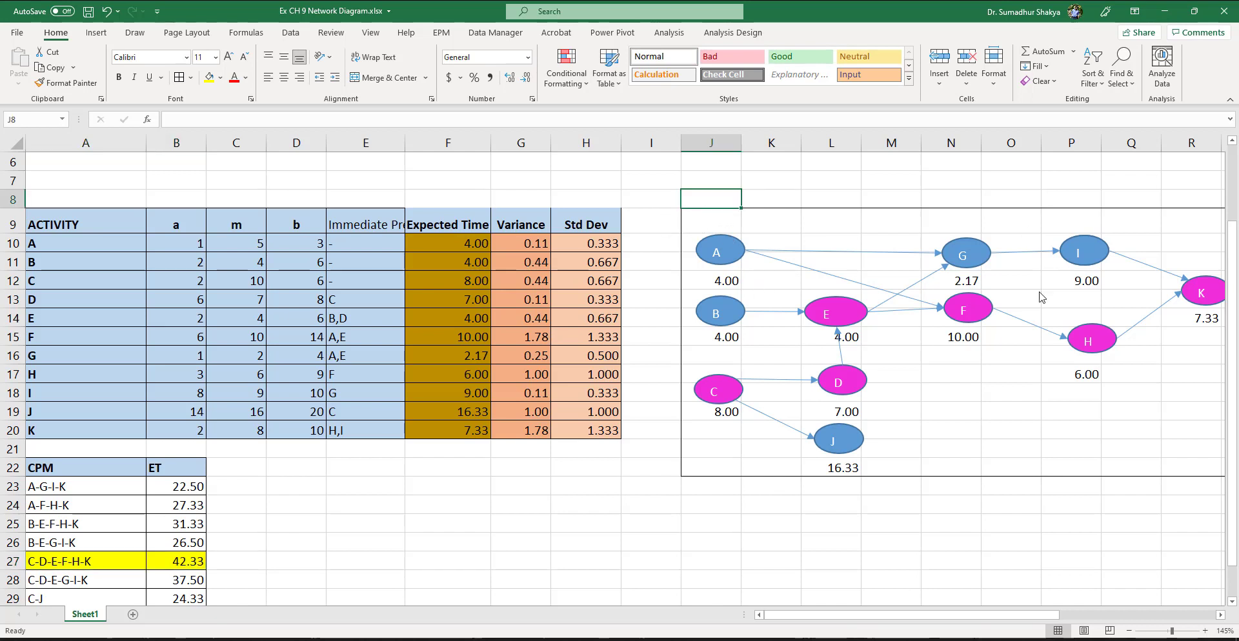
left_click(648, 223)
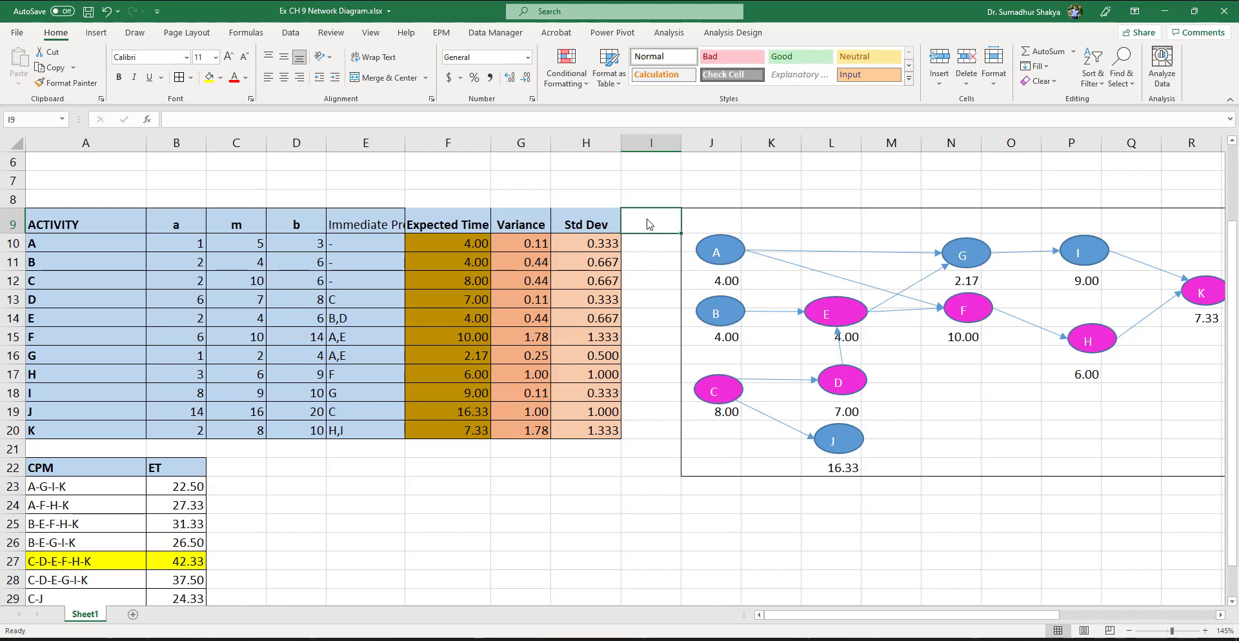
left_click_drag(649, 225, 668, 444)
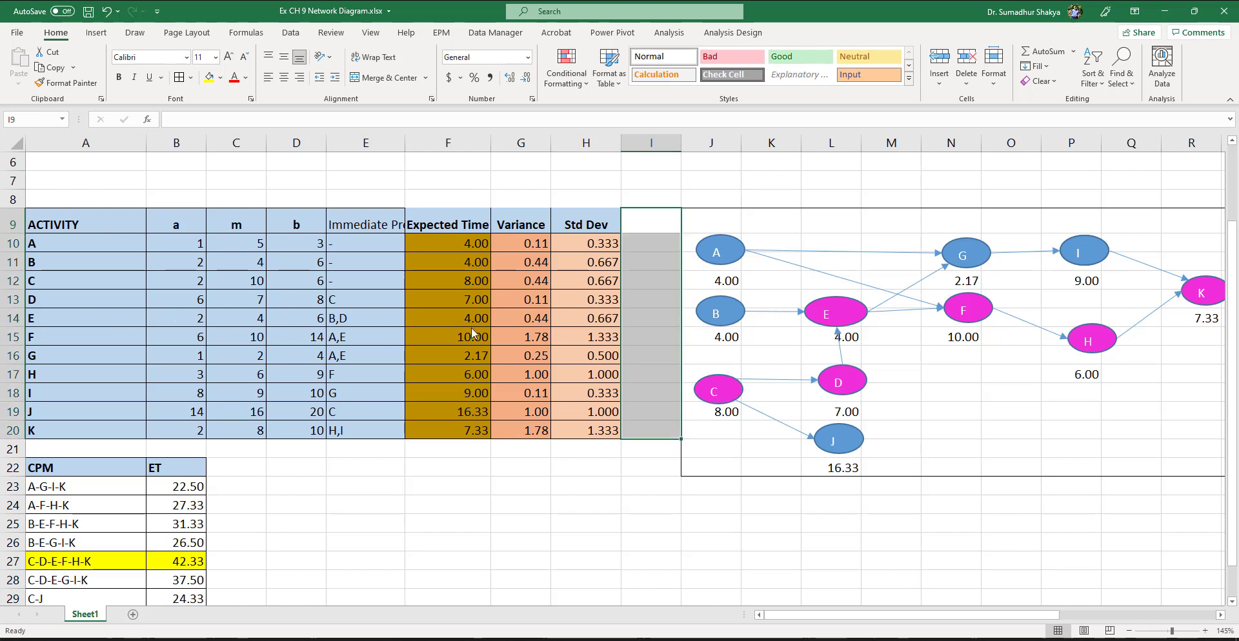
- Fill the names, expected times, variances and standard deviations of critical activities C, D, E, F, H and K with the recent bright green
left_click(35, 283)
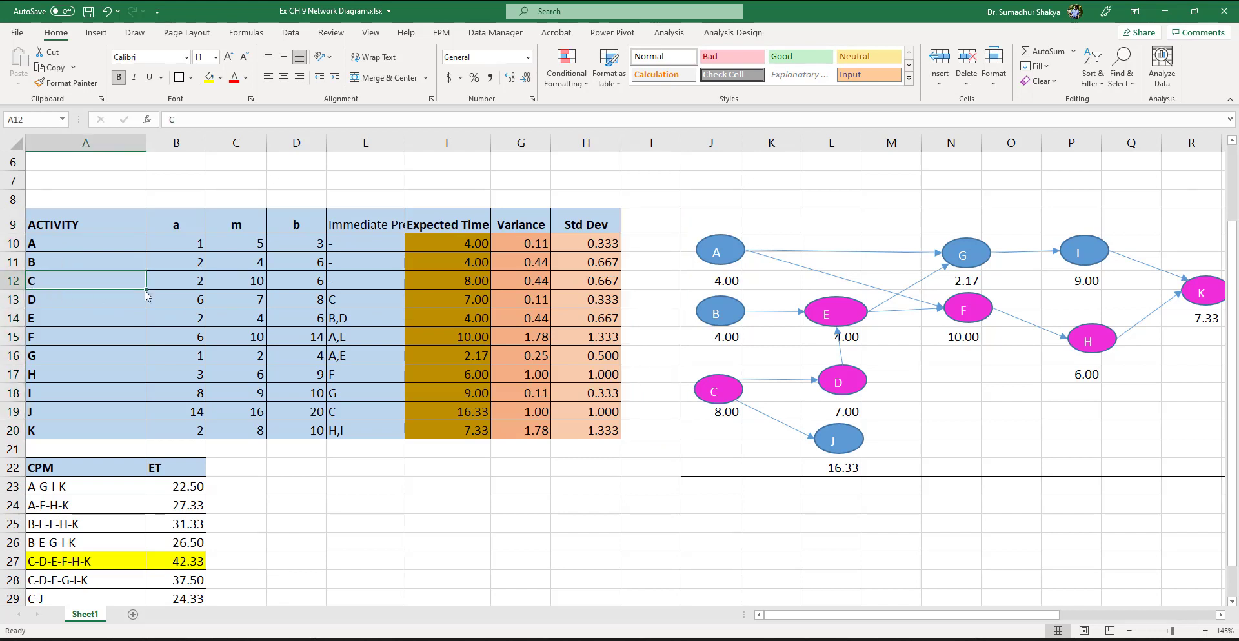
left_click_drag(444, 279, 559, 284)
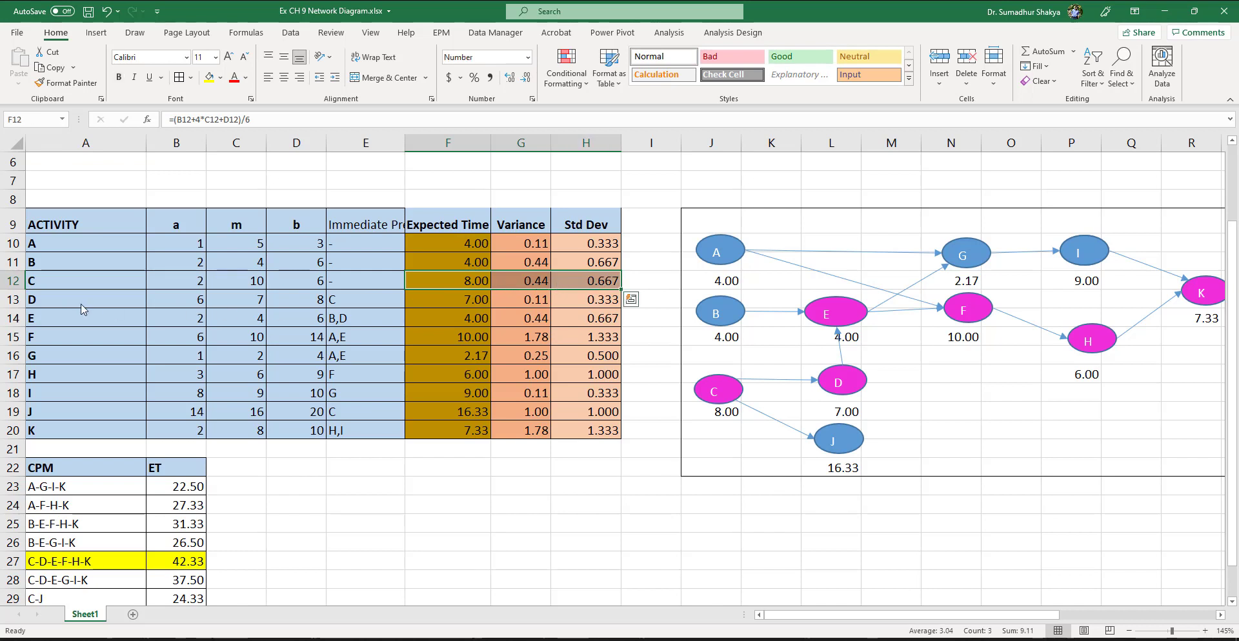
left_click(55, 287, "ctrl")
left_click_drag(87, 305, 91, 343)
left_click(85, 379, "ctrl")
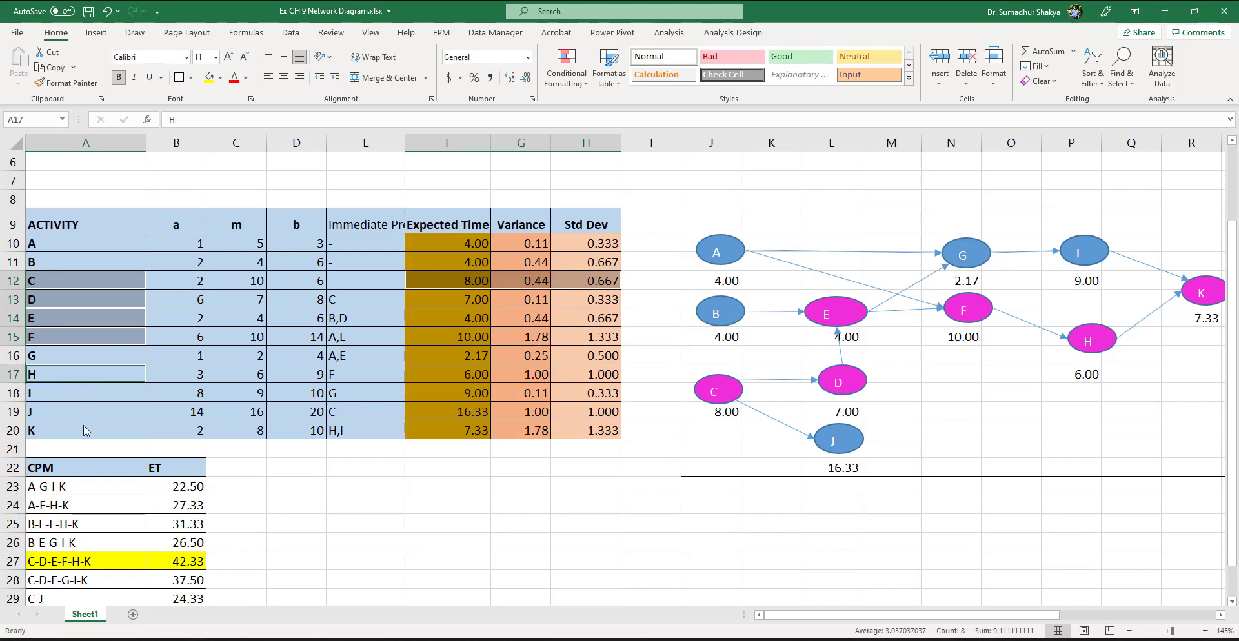
left_click(88, 431, "ctrl")
left_click_drag(470, 296, 591, 331)
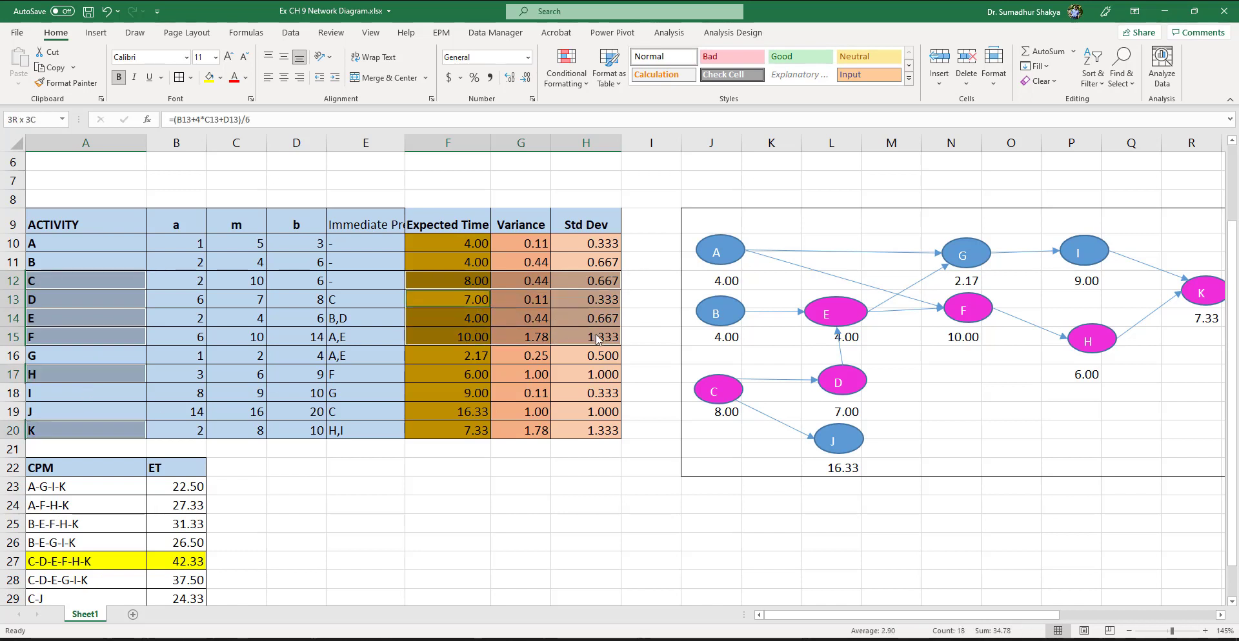
left_click_drag(436, 374, 581, 378)
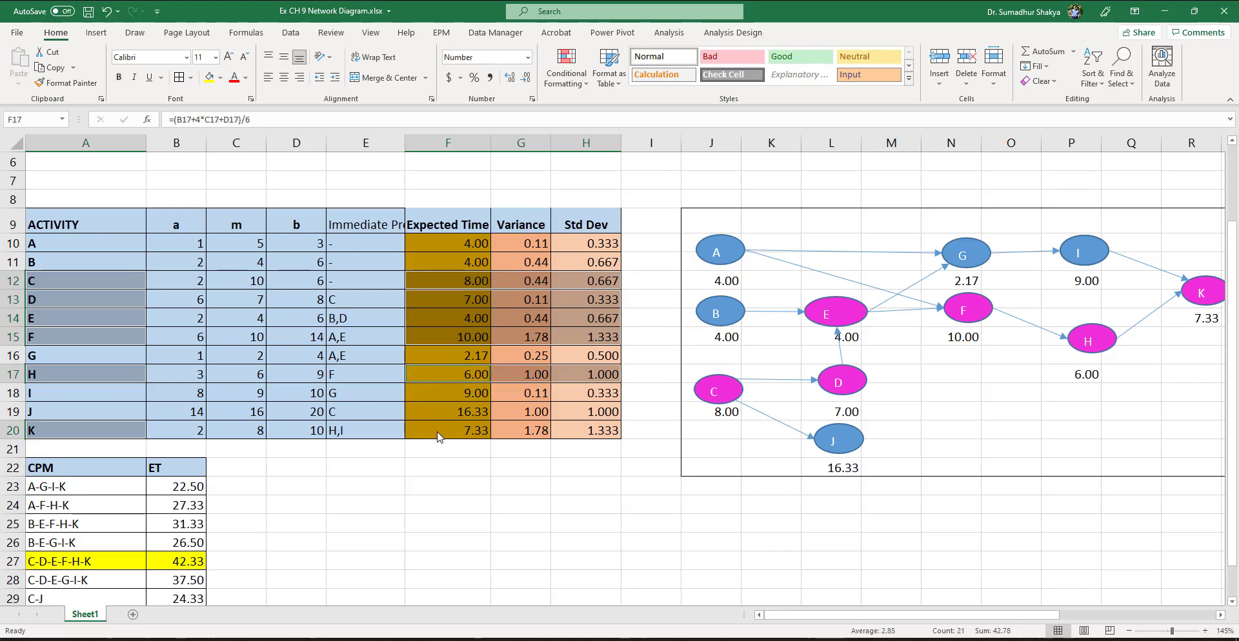
left_click_drag(438, 440, 568, 434)
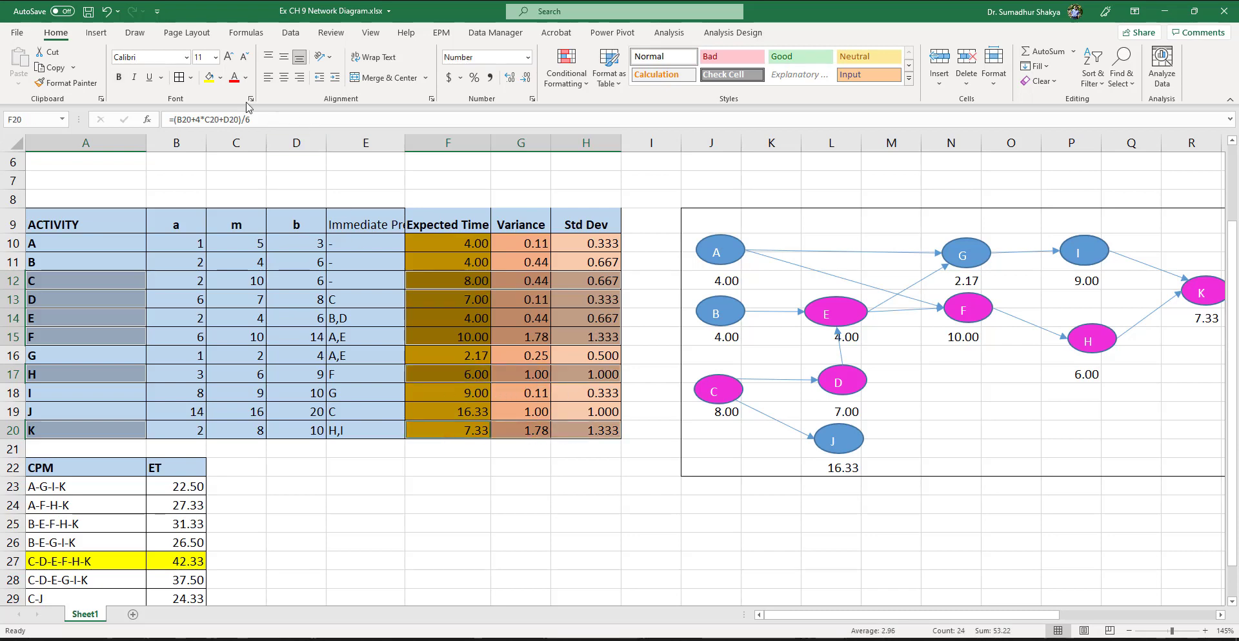
left_click(221, 78)
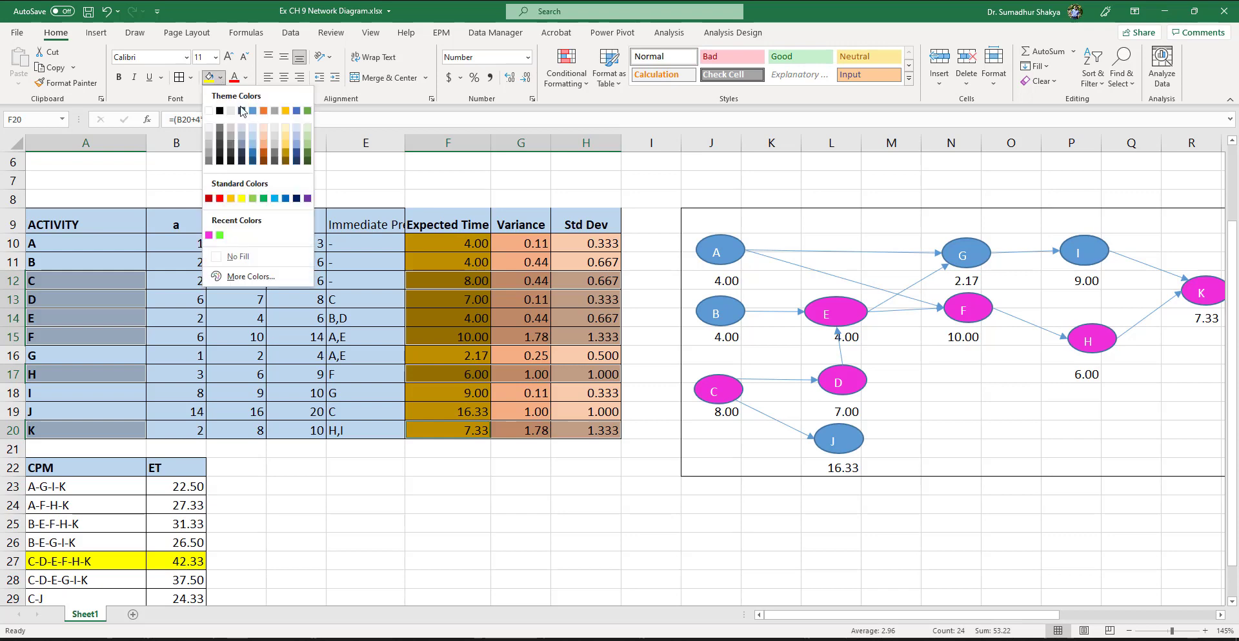
left_click(219, 236)
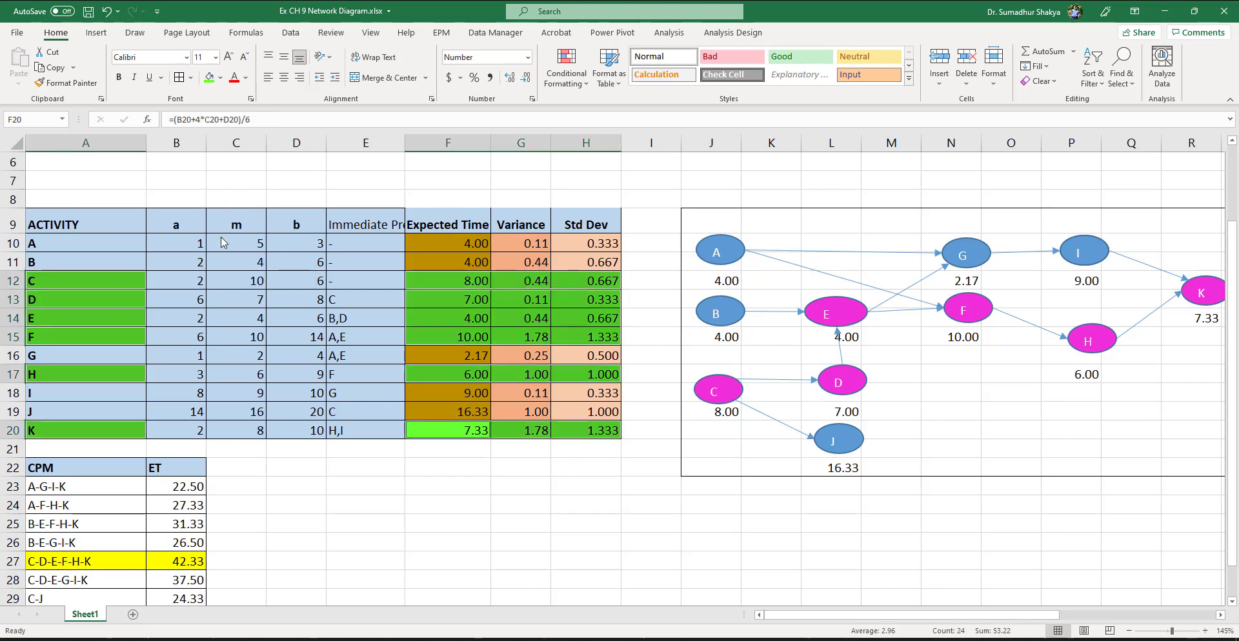
left_click(510, 316)
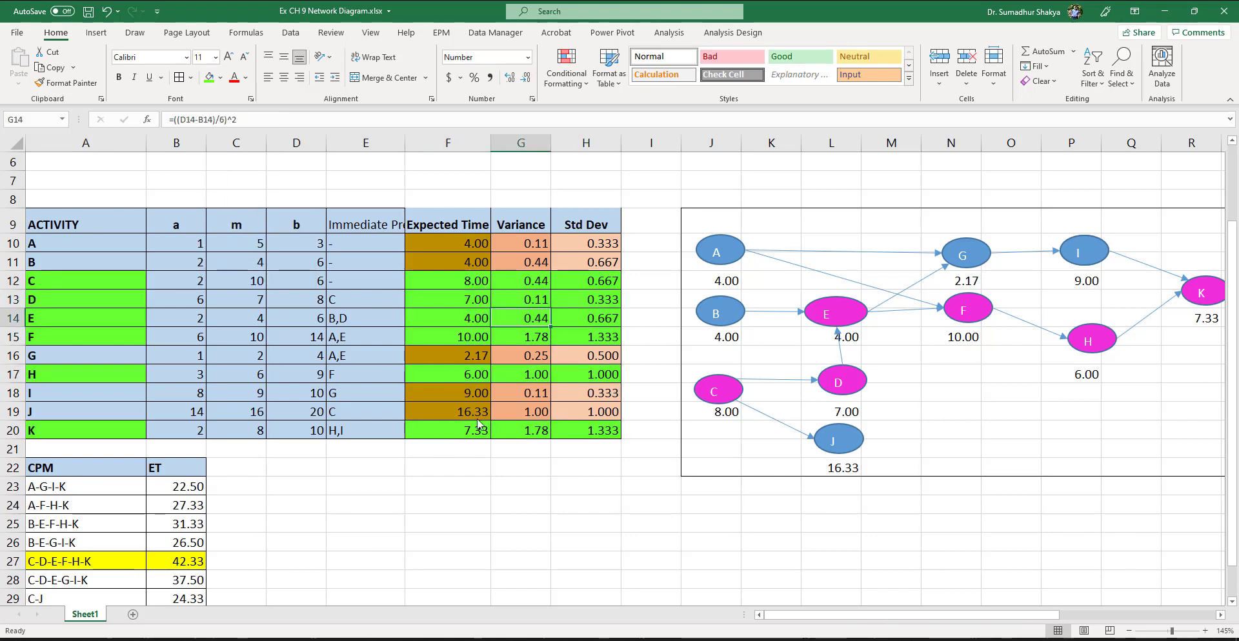
- Add the header variance in C22, next to the ET header of the path table
left_click(256, 465)
type("va")
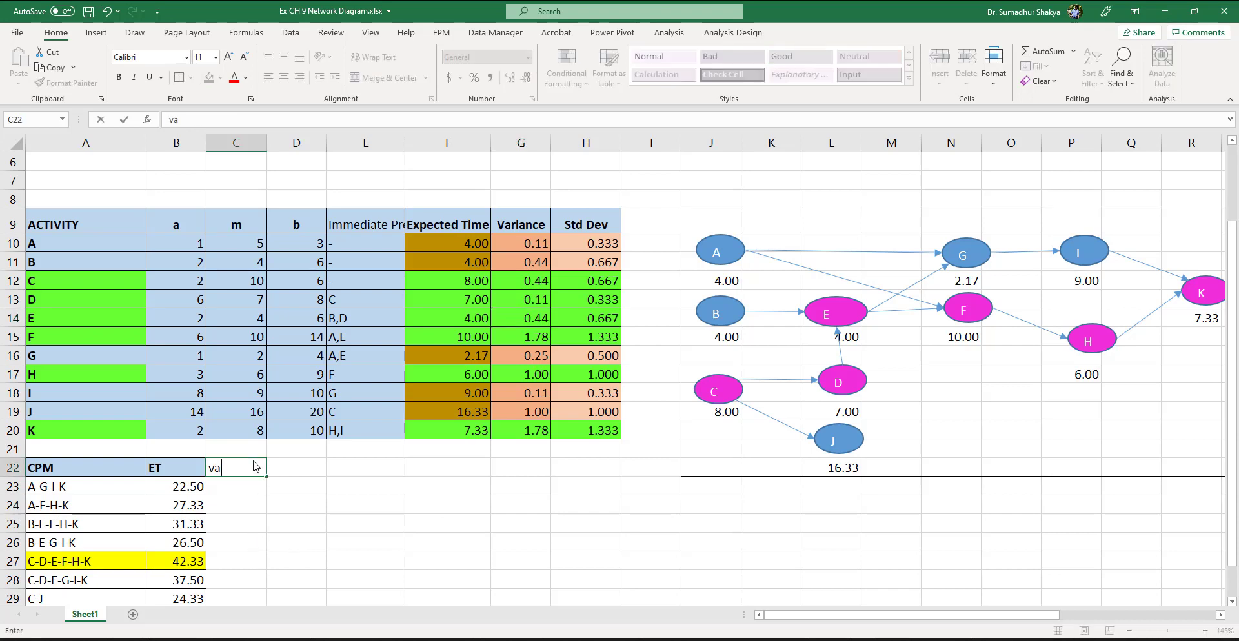
type("riance")
key("Return")
- Total the critical path's activity variances in C27 with the formula =G12+G13+G14+G15+G17+G20
key("Down")
key("Down")
key("Down")
key("Down")
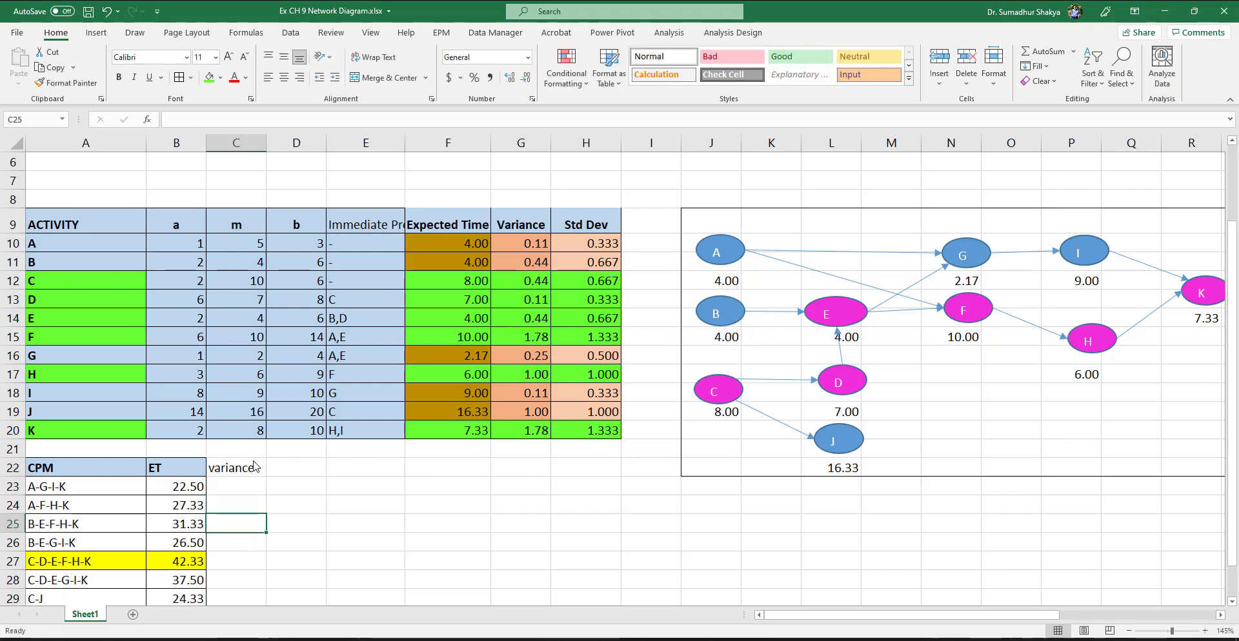
type("=")
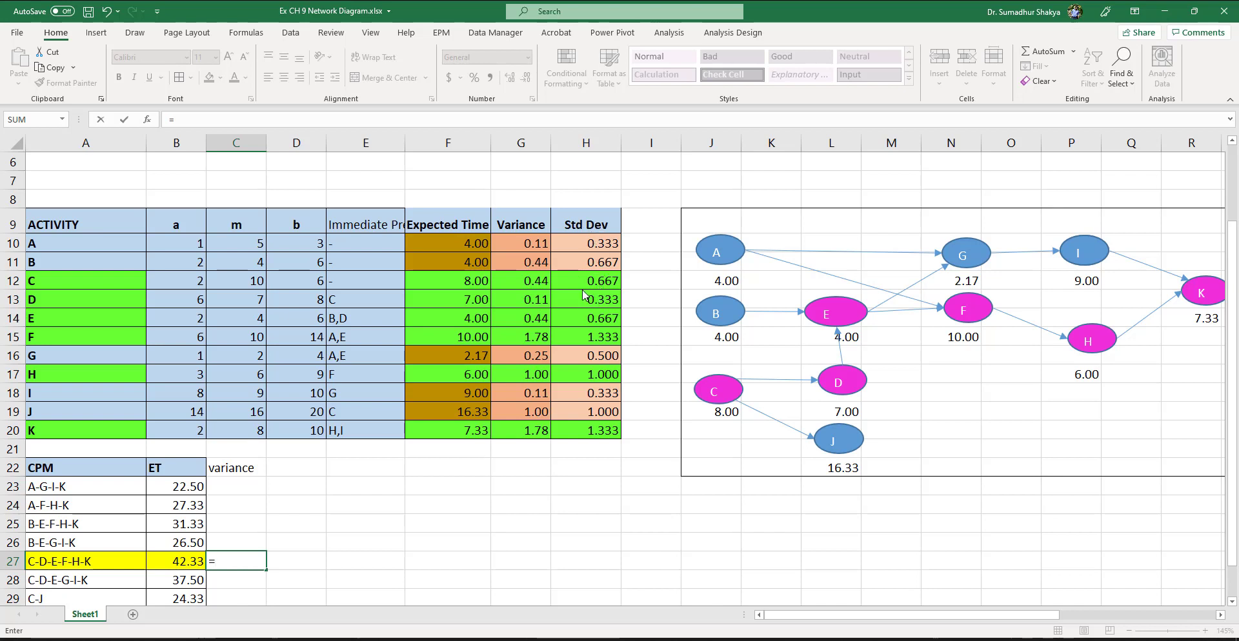
left_click(526, 282)
type("+")
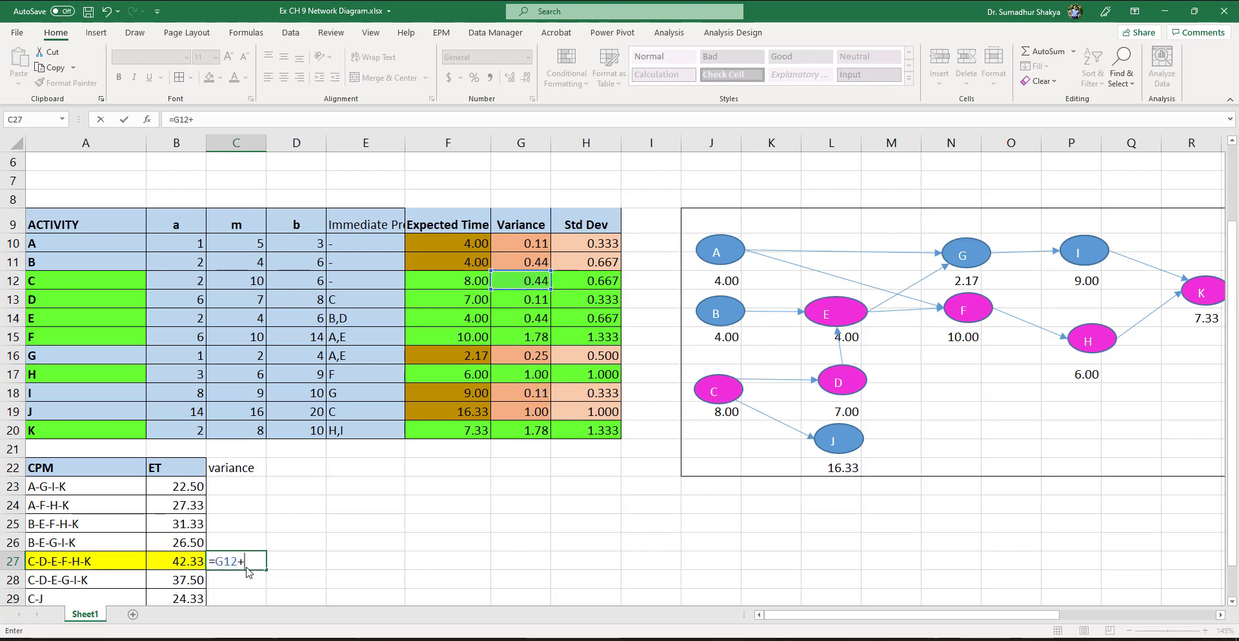
left_click(526, 304)
type("+")
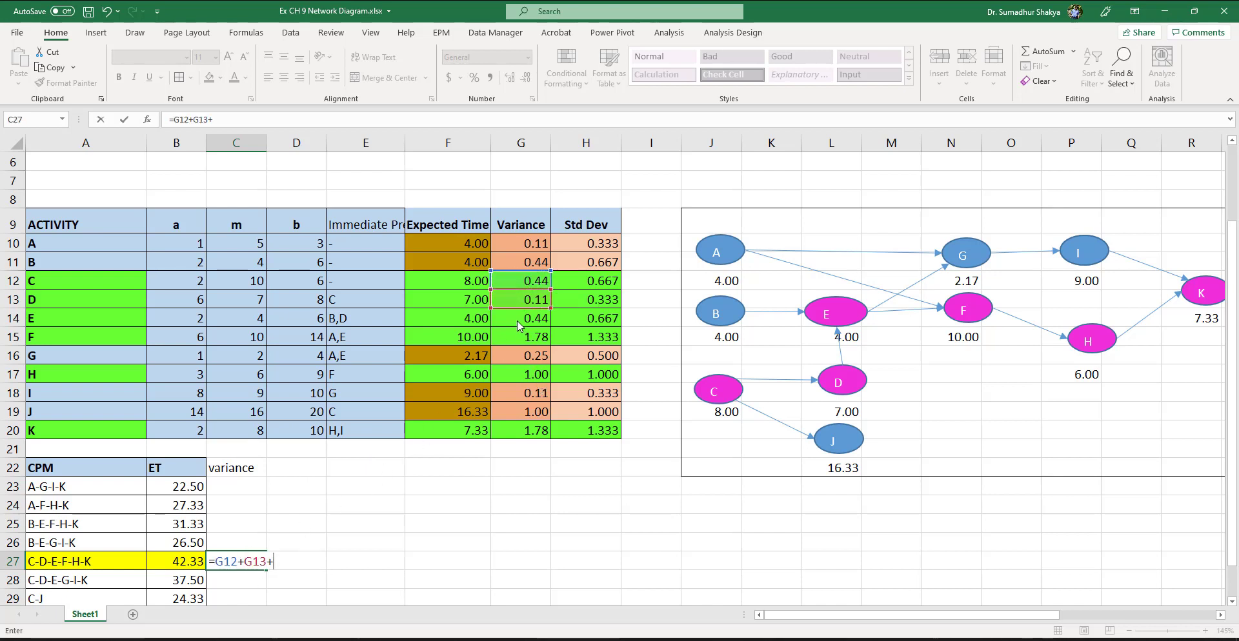
left_click(522, 320)
type("+")
left_click(520, 338)
type("+")
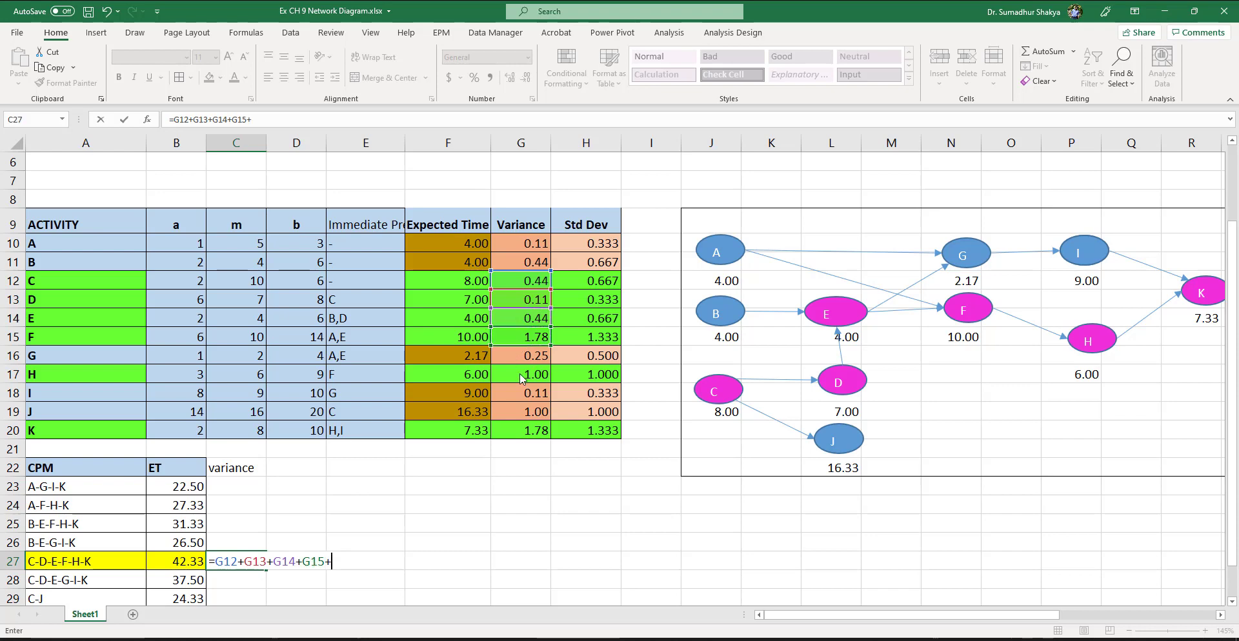
left_click(522, 376)
type("+")
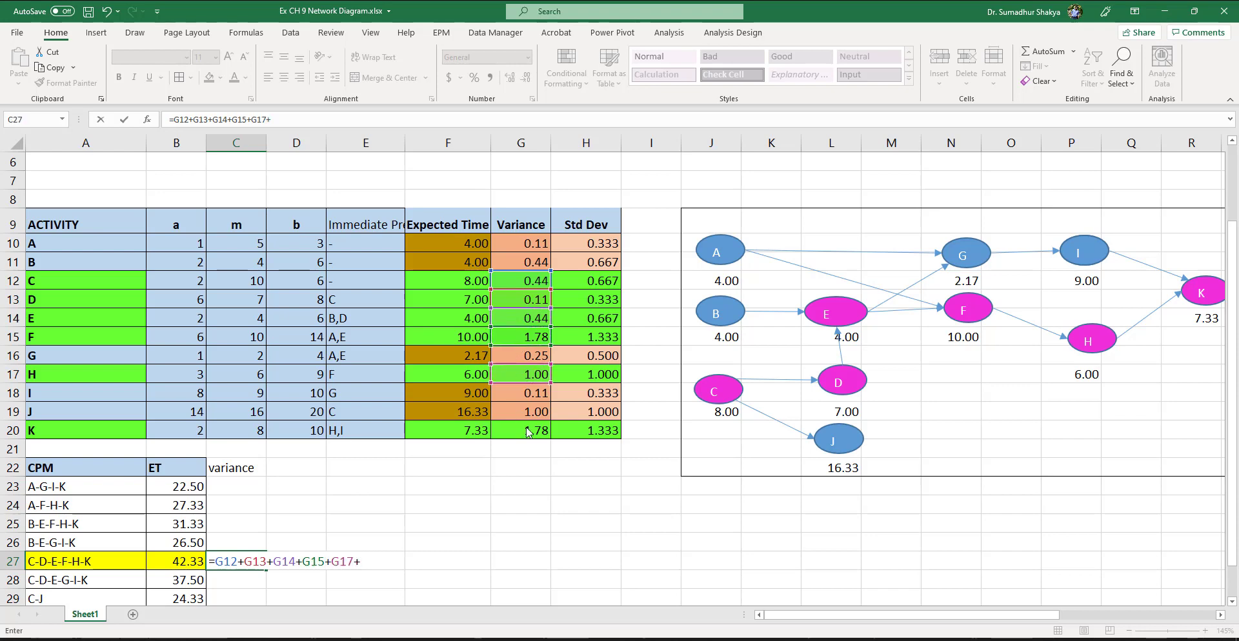
left_click(527, 433)
key("Return")
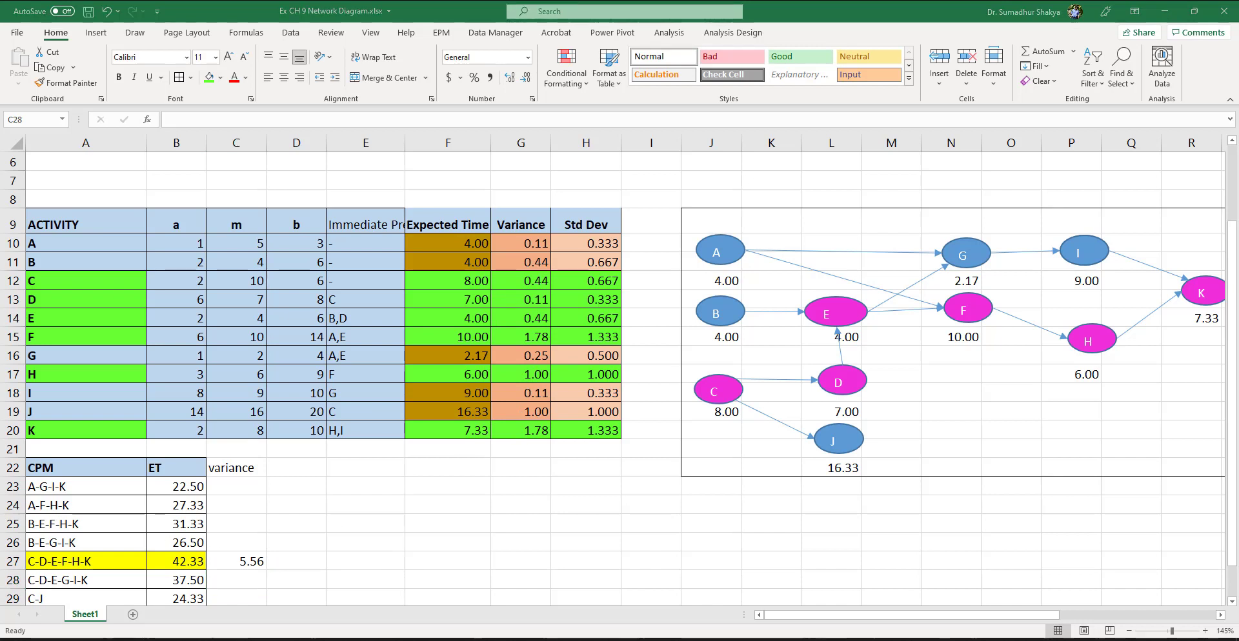
- Calculate the critical path's standard deviation in D27 with the formula =SQRT(C27)
left_click(282, 563)
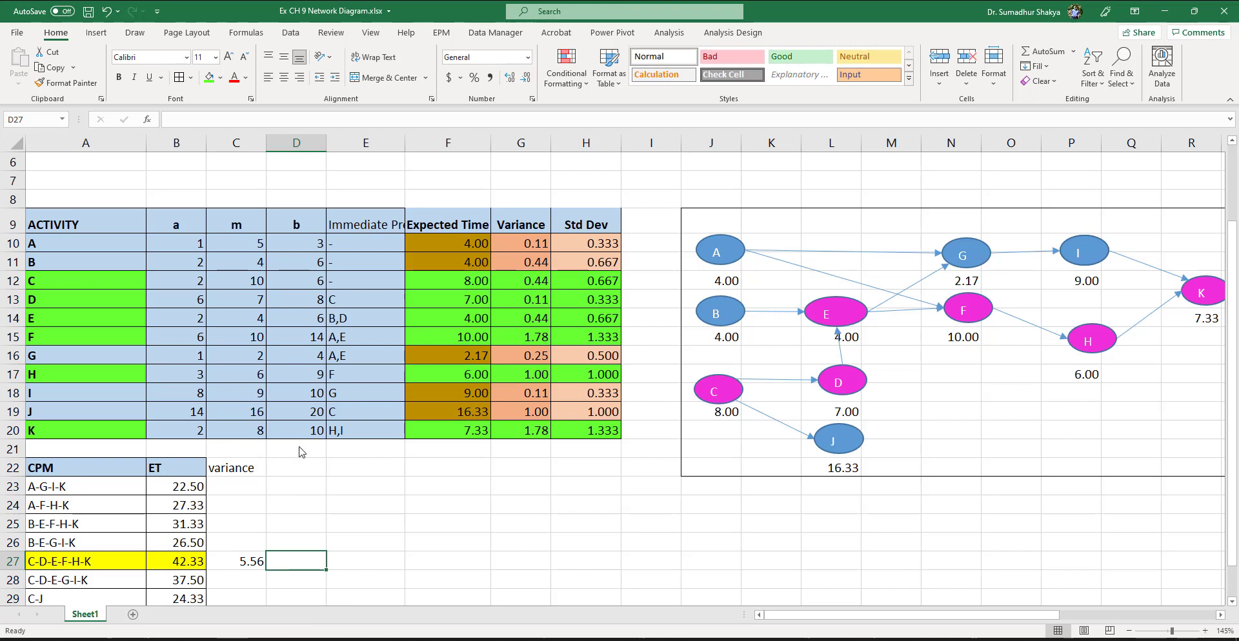
type("=")
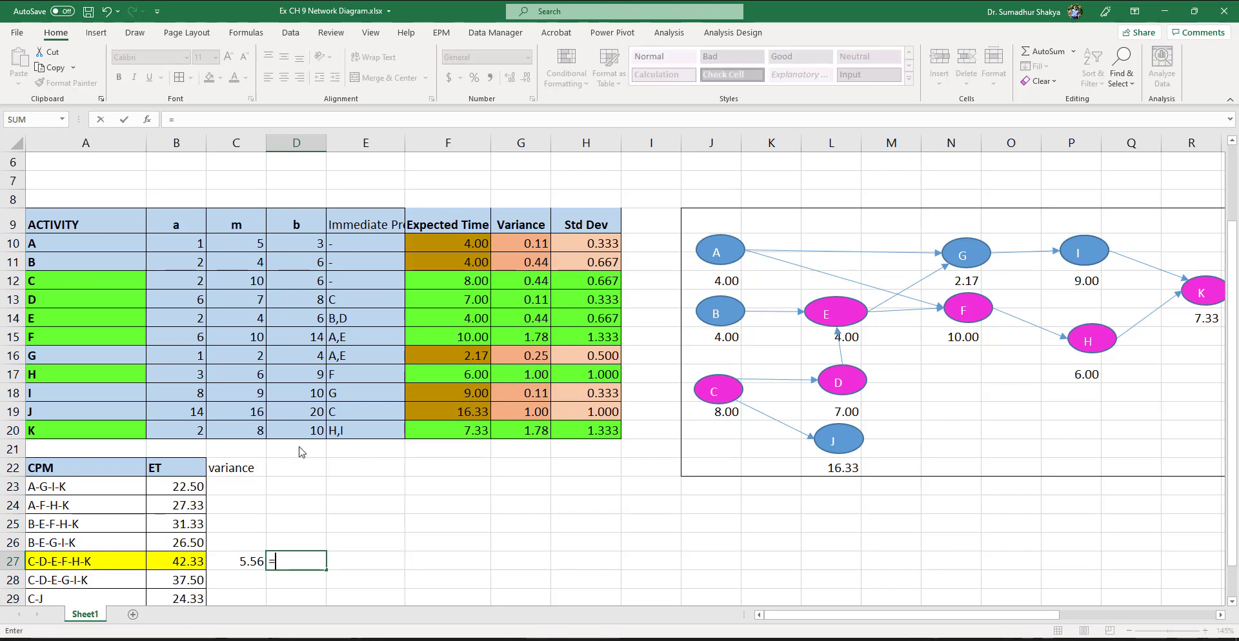
type("sqrt(")
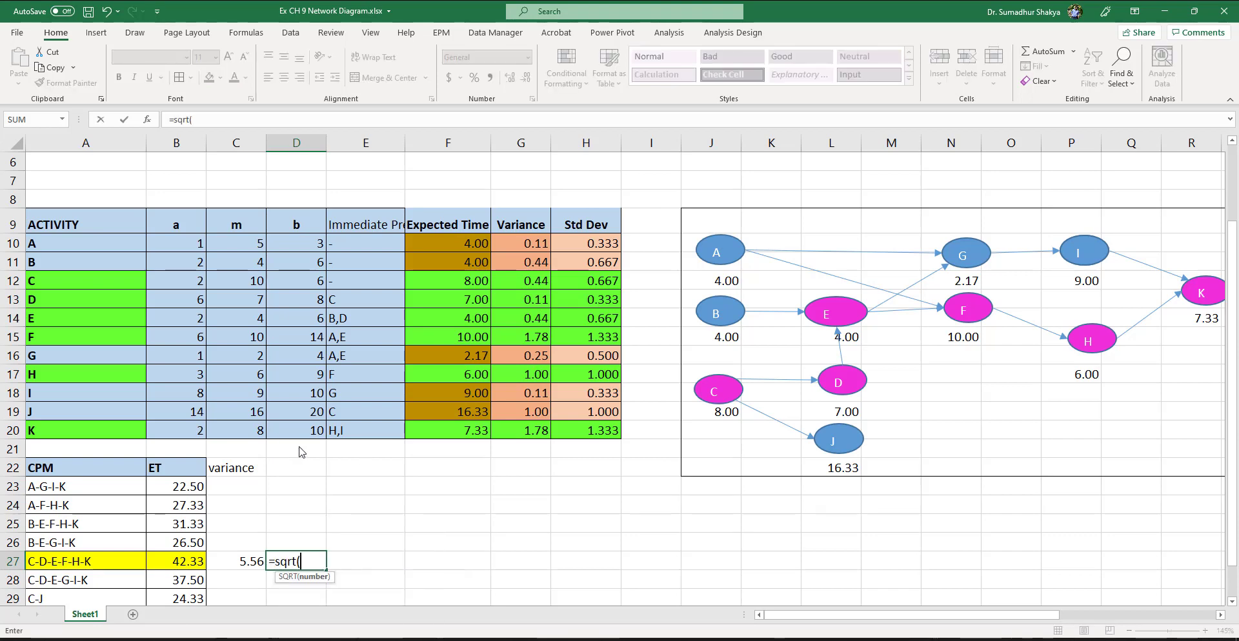
key("Left")
key("Return")
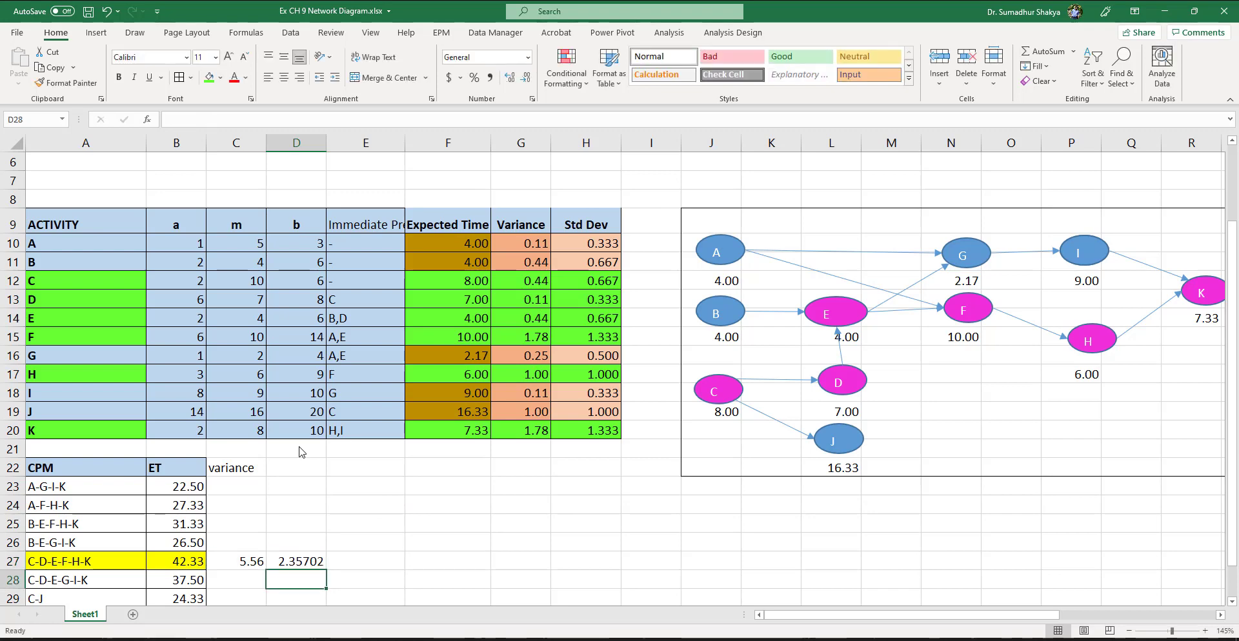
- Add the header std dev in D22, beside the variance header
key("Up")
key("Up")
key("Up")
key("Up")
key("Up")
key("Up")
type("s")
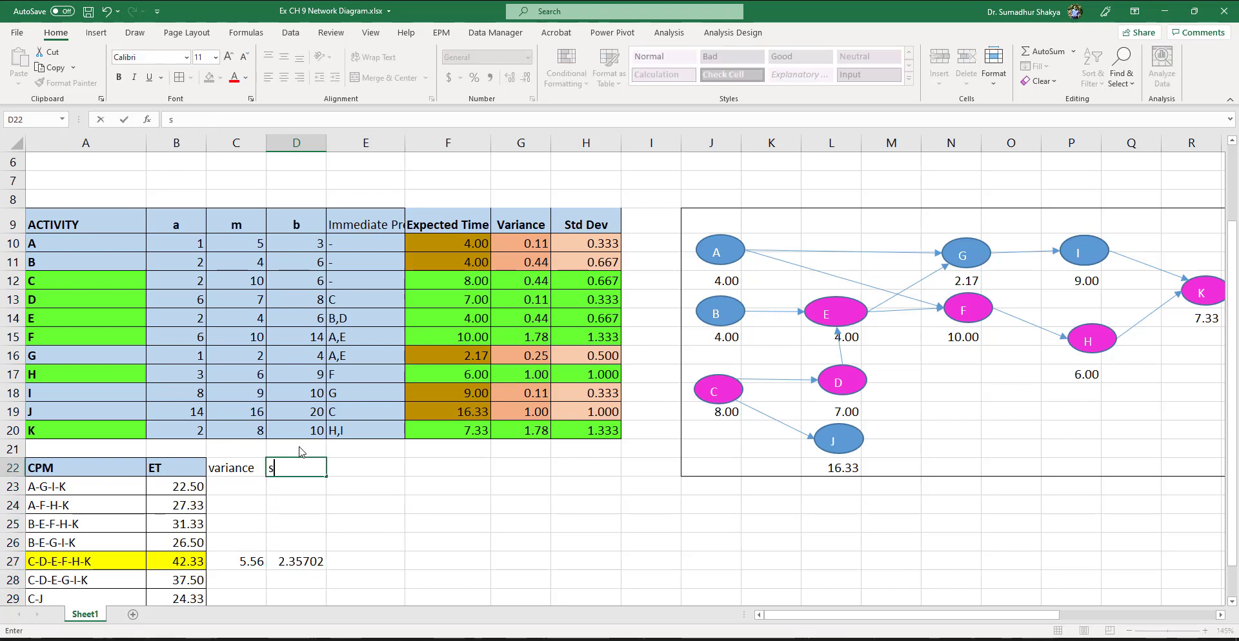
type("ta dev")
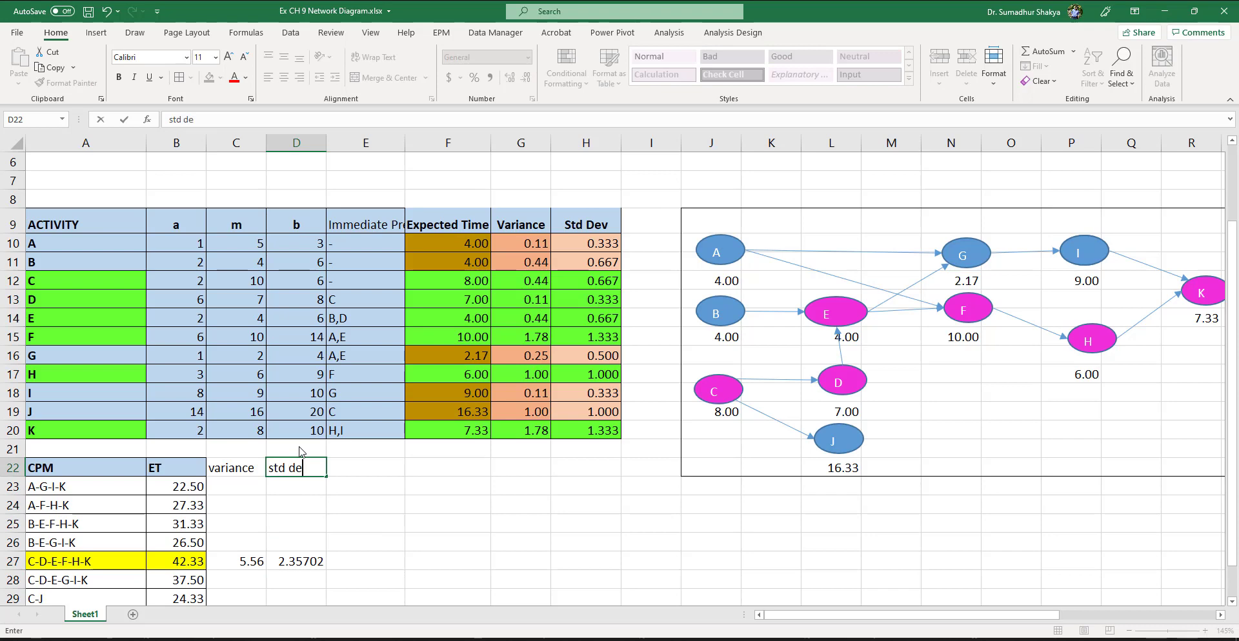
key("Return")
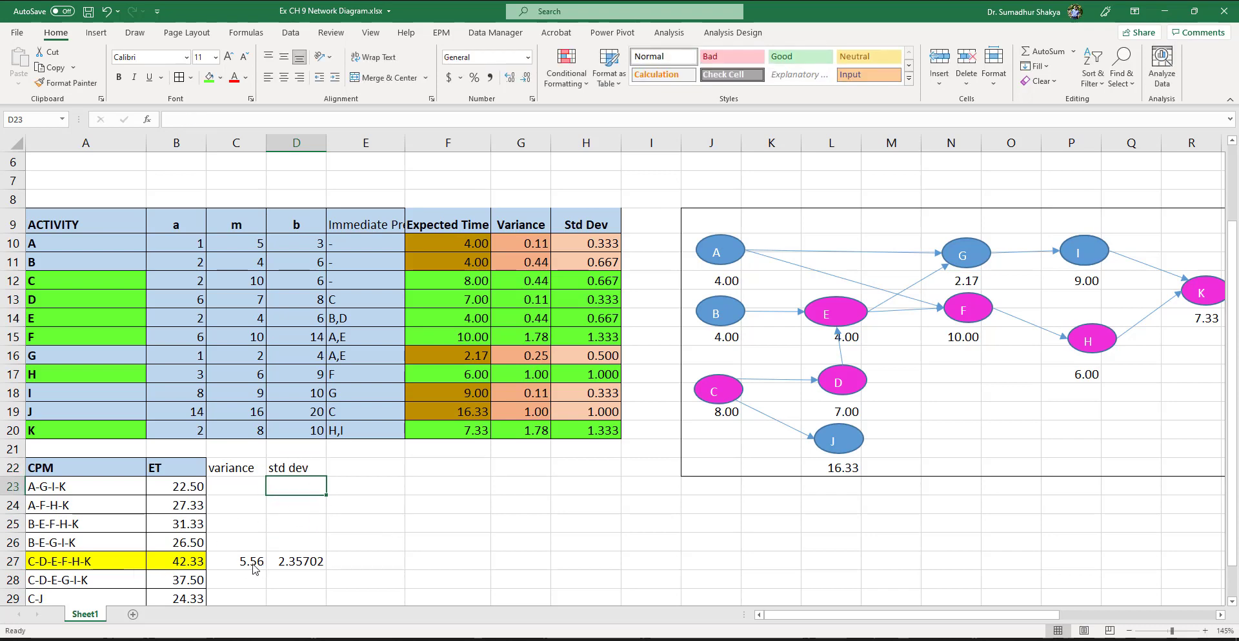
- Fill the critical path's standard deviation in D27 with yellow
left_click(299, 568)
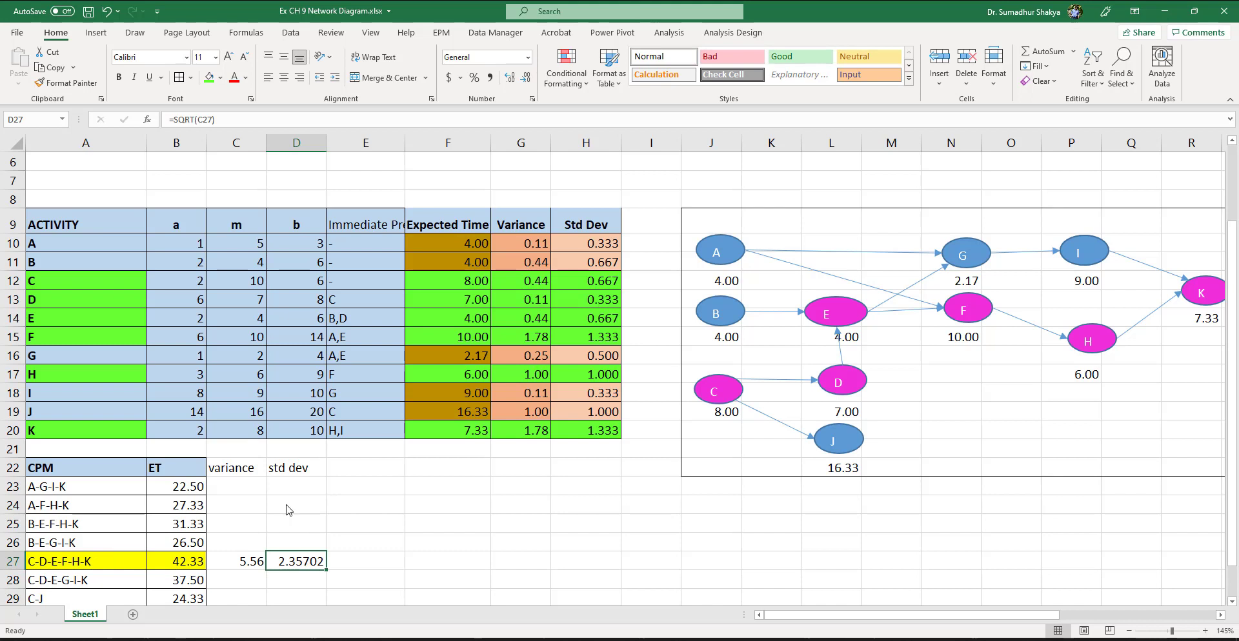
left_click(221, 78)
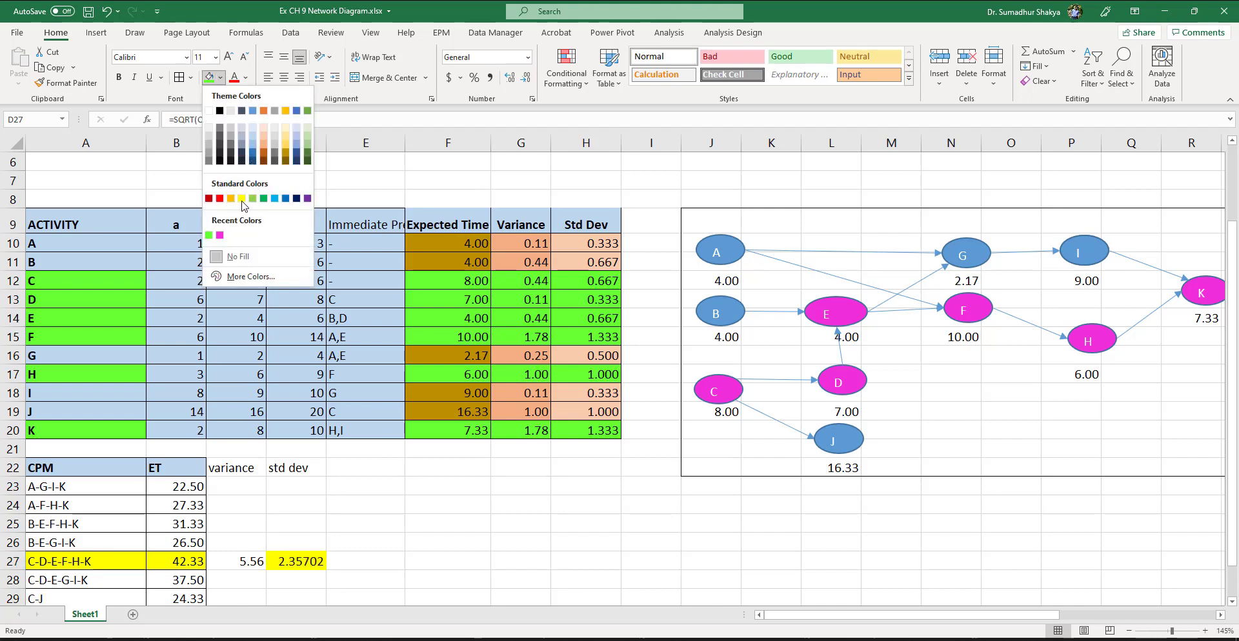
left_click(242, 199)
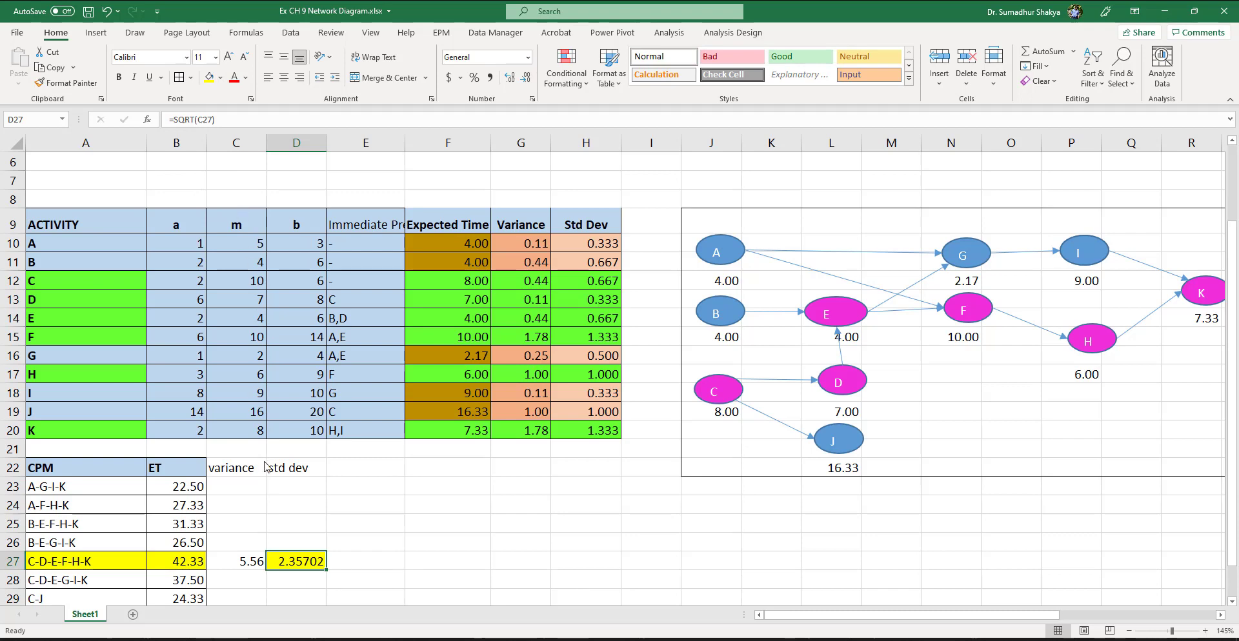
scroll(265, 465, "down", 2)
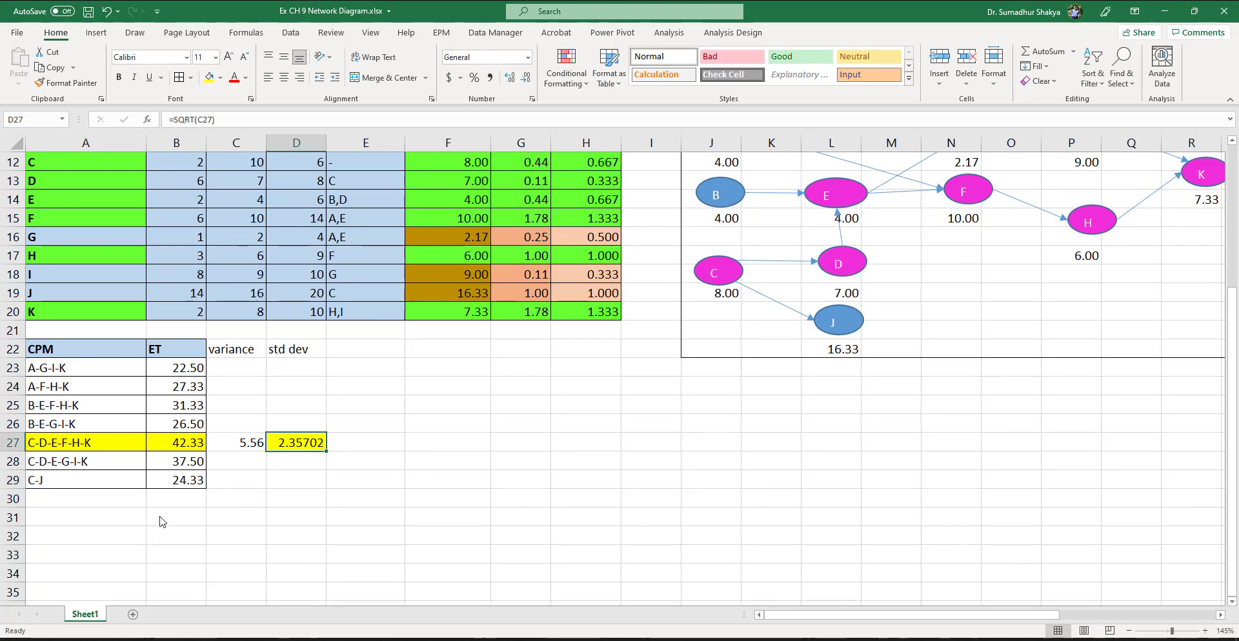
left_click(129, 514)
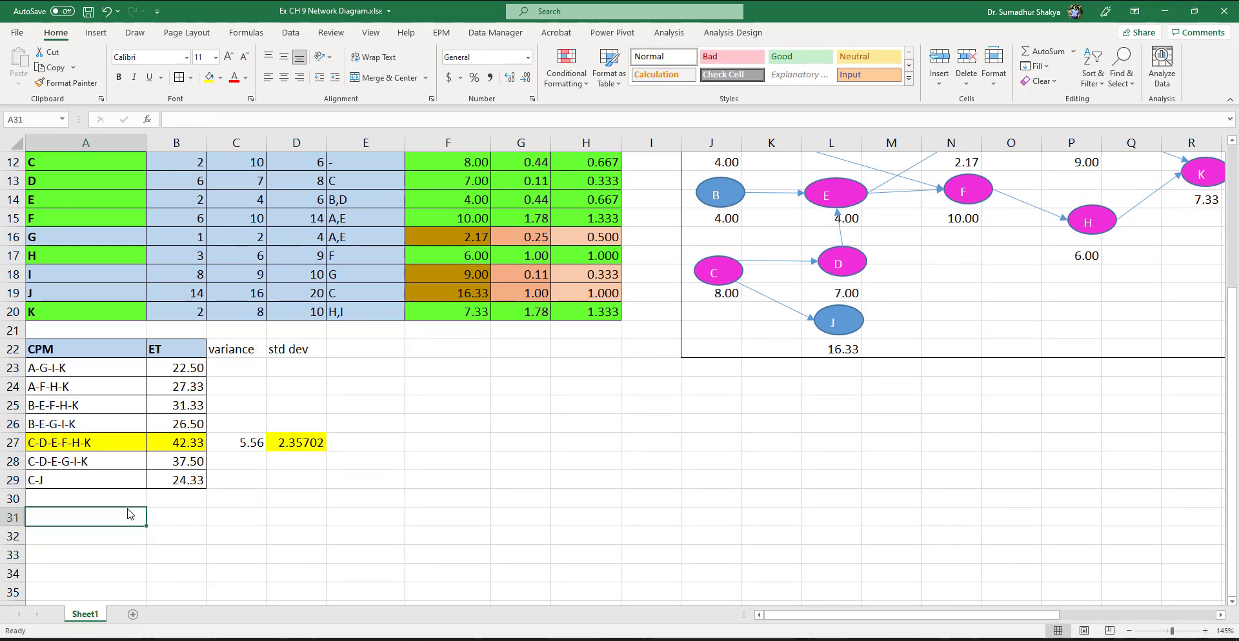
scroll(130, 515, "down", 1)
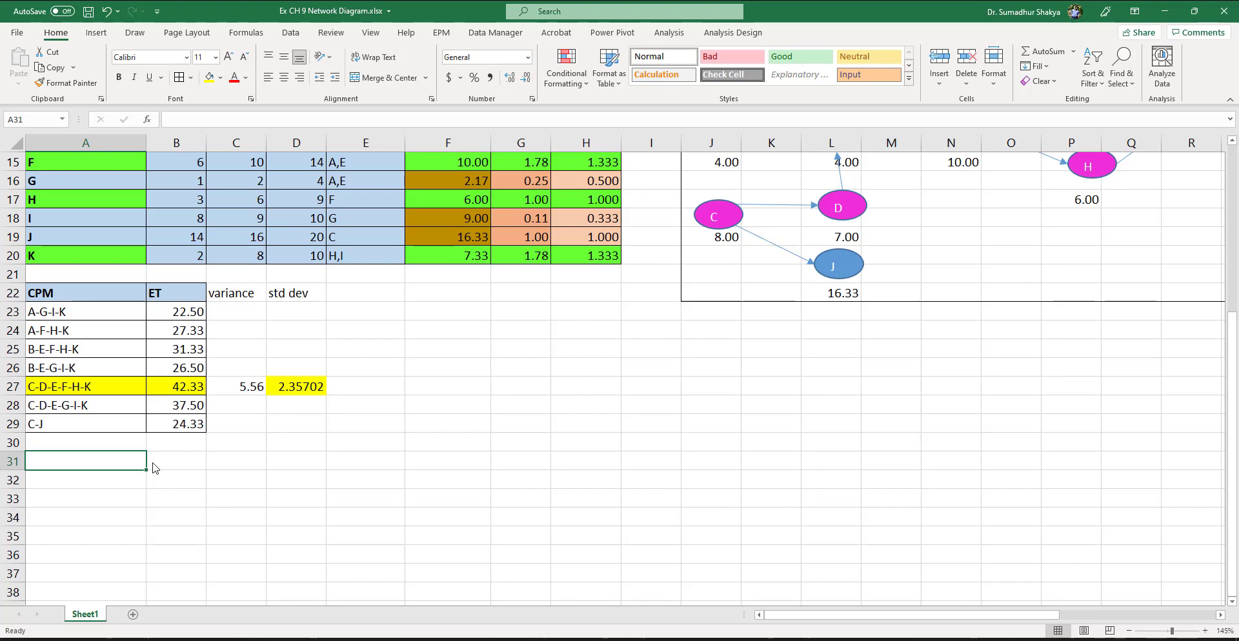
- Enter the label due date in A31, the value 45 in B31 and the unit weeks in C31
type("due date")
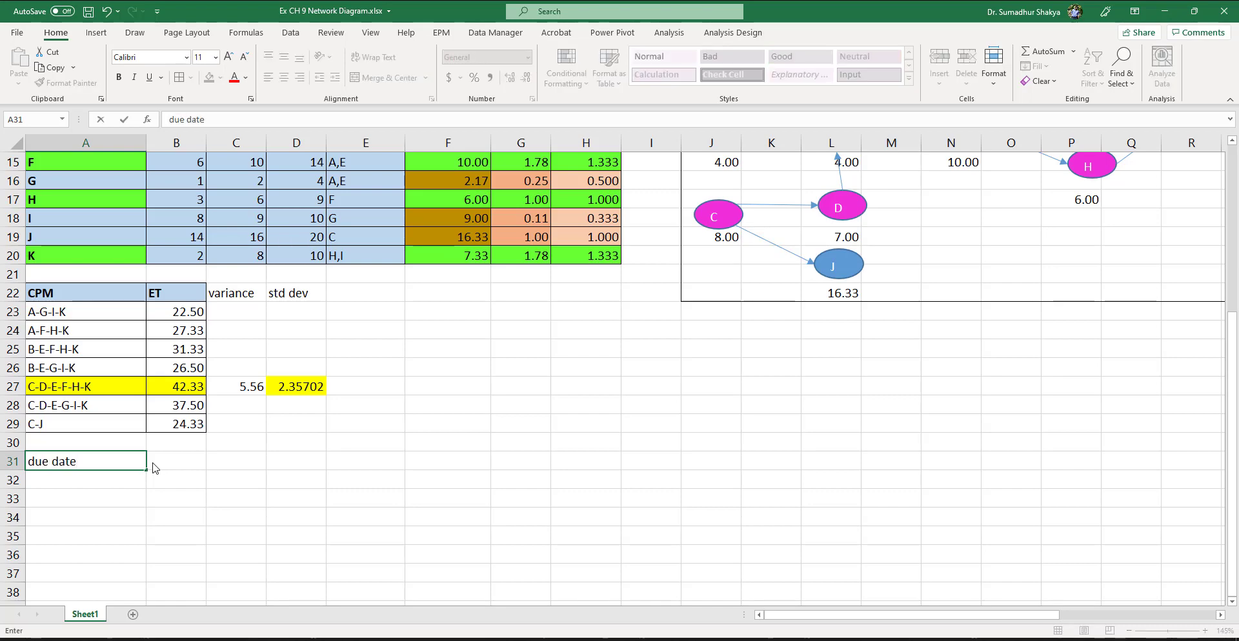
left_click(154, 467)
scroll(154, 468, "up", 2)
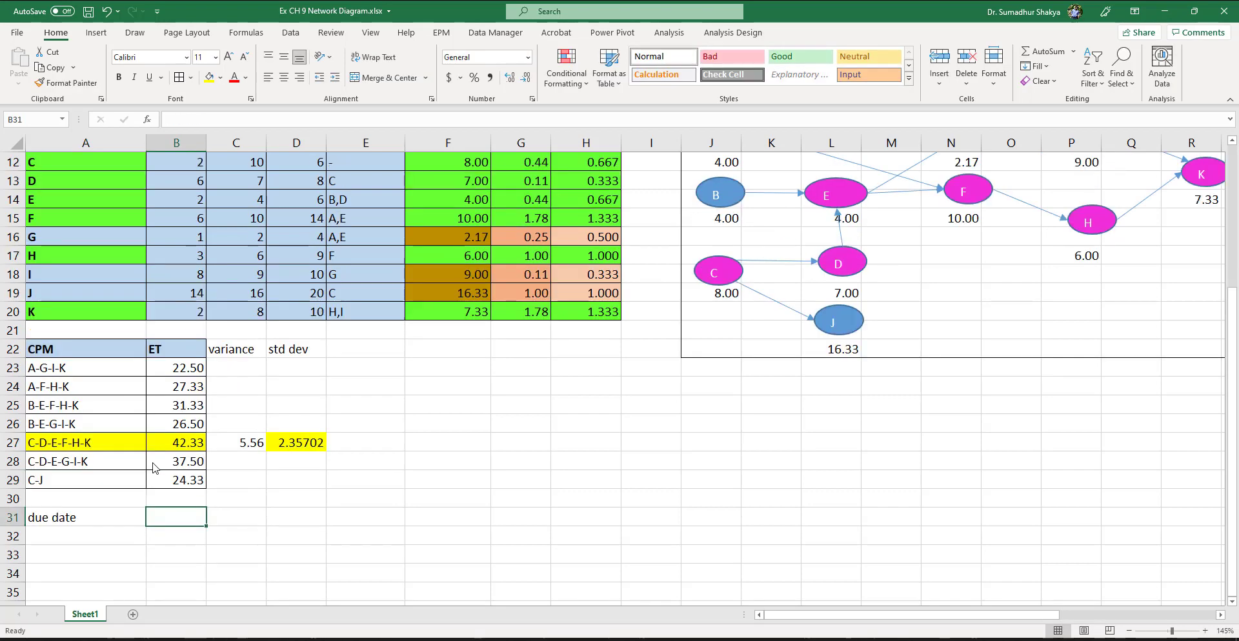
type("45")
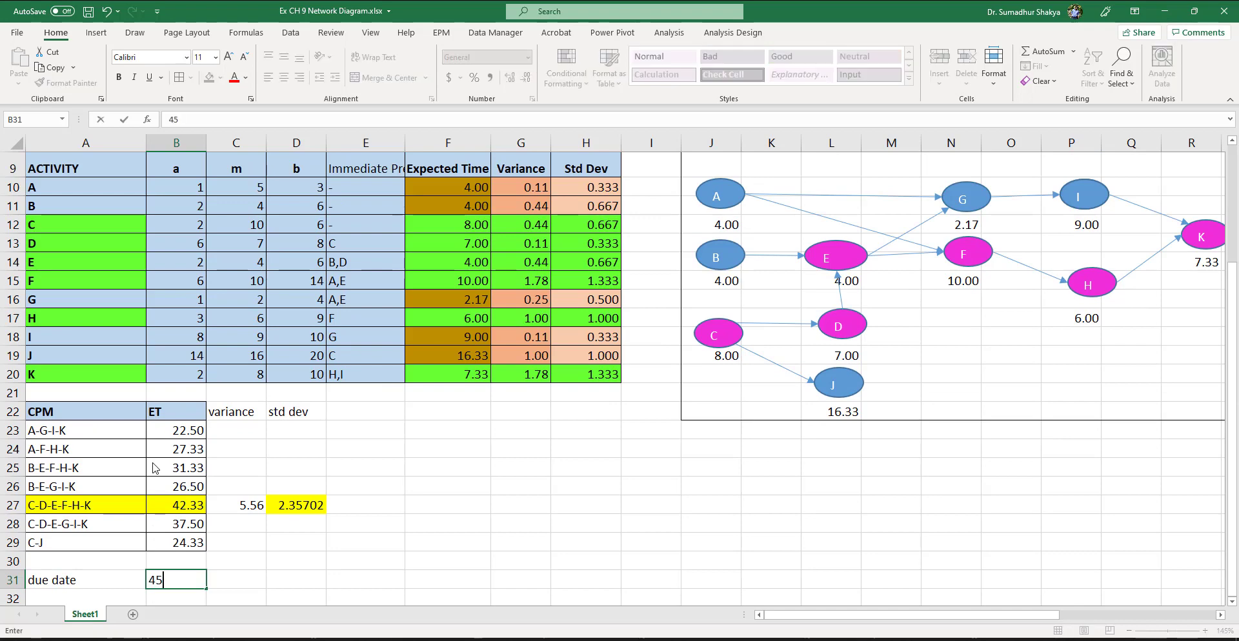
key("Tab")
type("weeks")
key("Return")
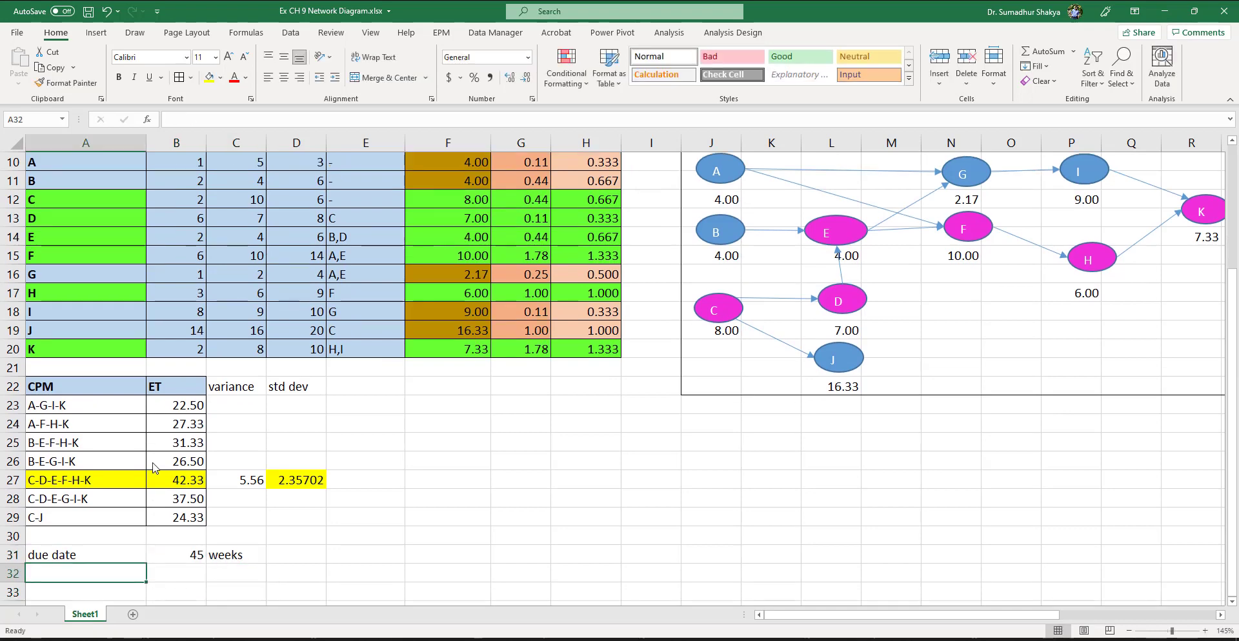
- Note the time unit weeks in A8, directly above the activity table's header row
scroll(403, 240, "up", 2)
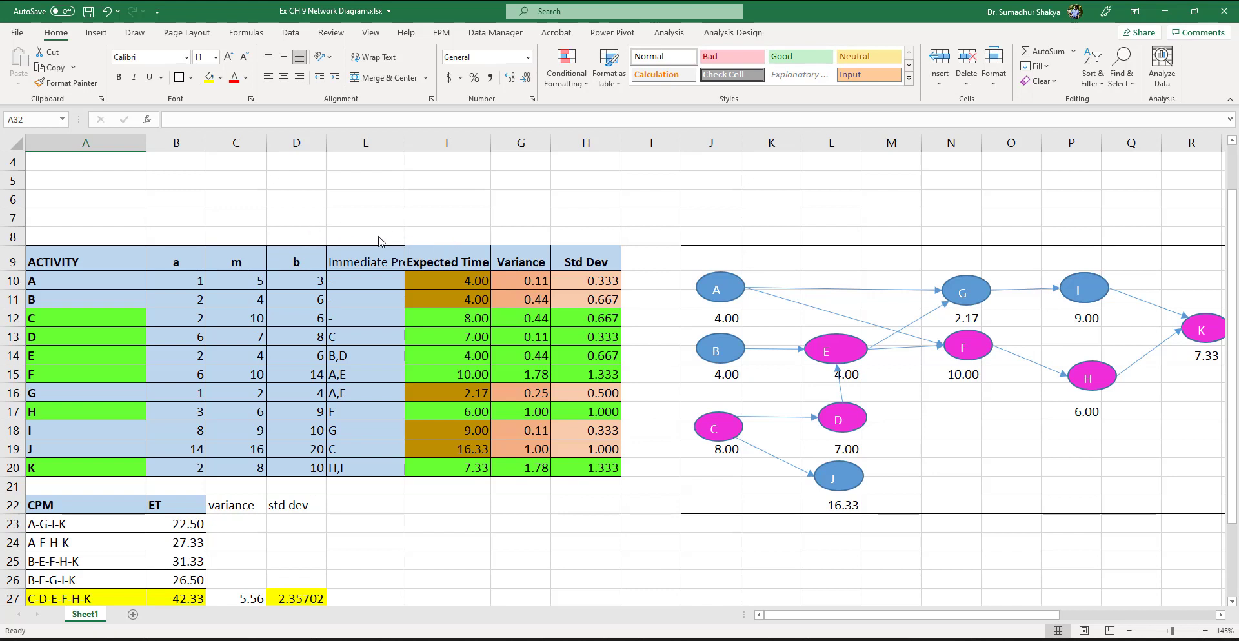
left_click_drag(167, 238, 305, 249)
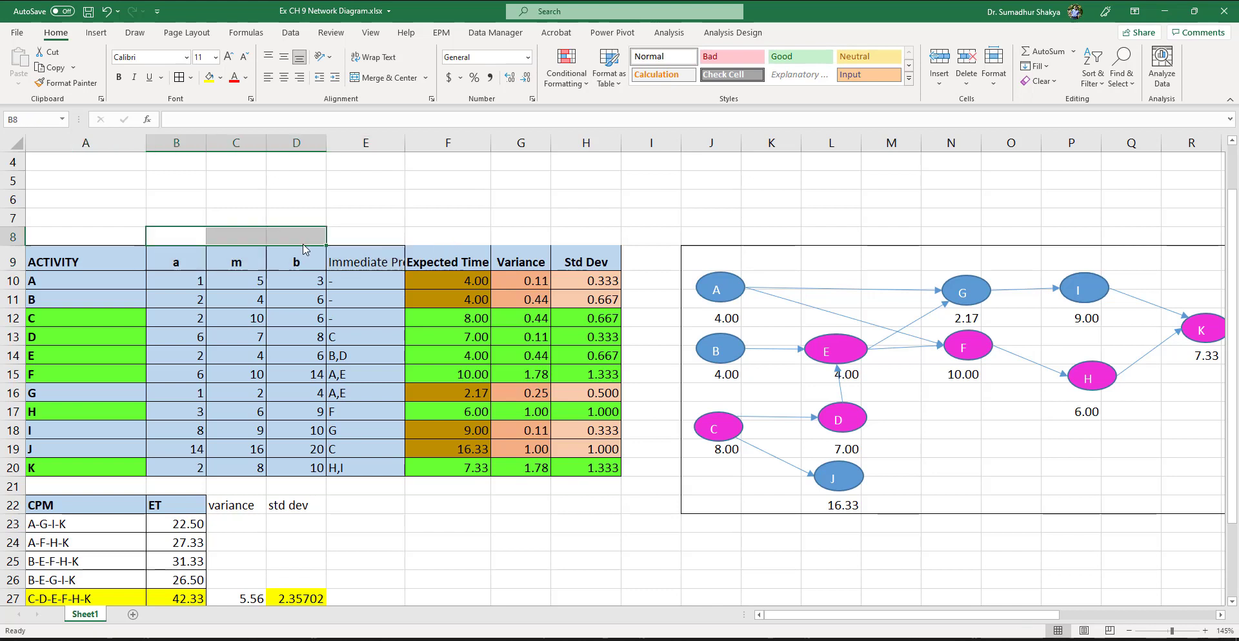
left_click(182, 236)
left_click(55, 239)
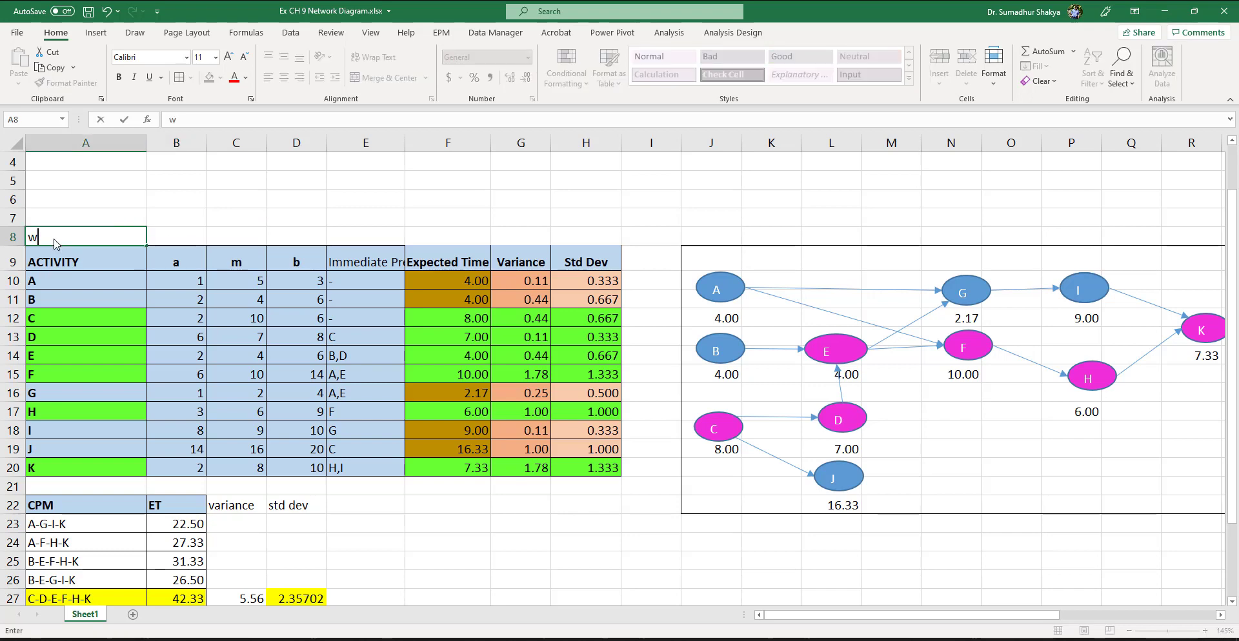
type("weeks")
key("Return")
- Add the label Z score in A33 and the formula note (Due -expt)/ std dev in B33
scroll(352, 389, "down", 1)
scroll(352, 389, "down", 3)
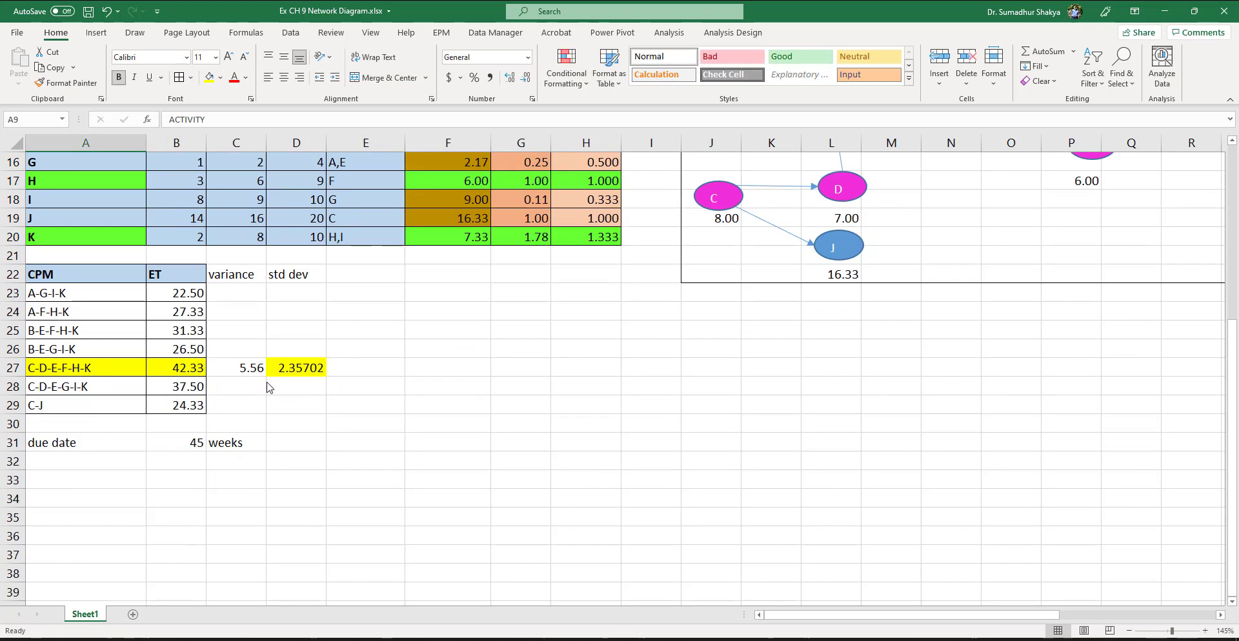
left_click(72, 462)
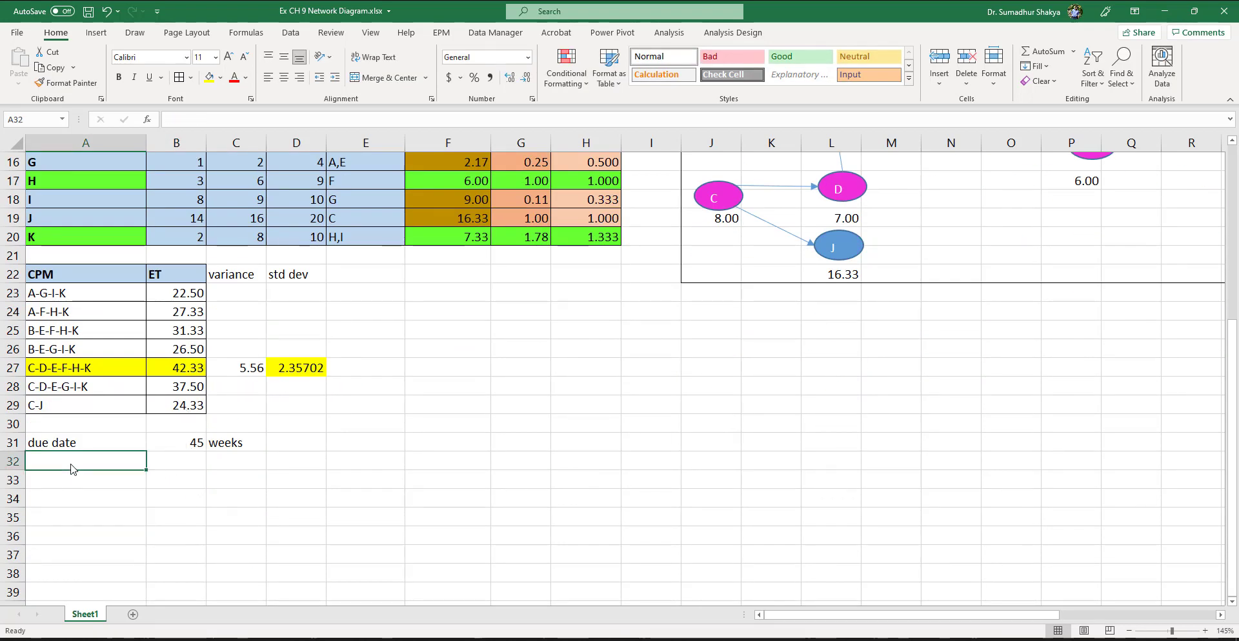
left_click(56, 486)
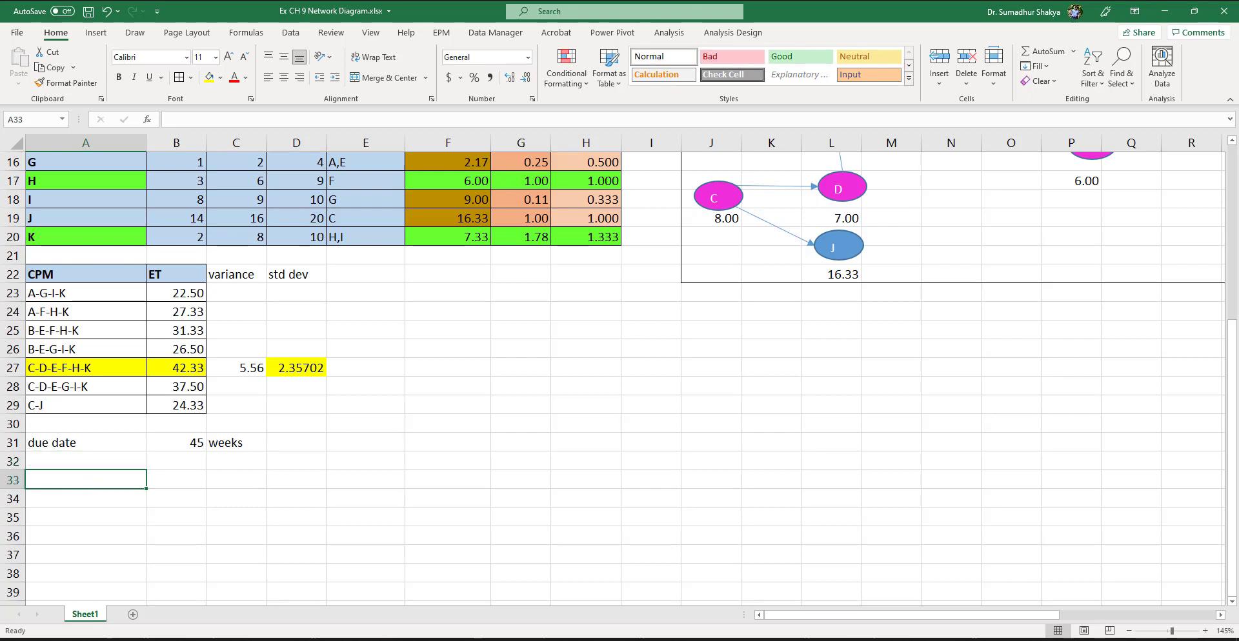
key("alt+Tab")
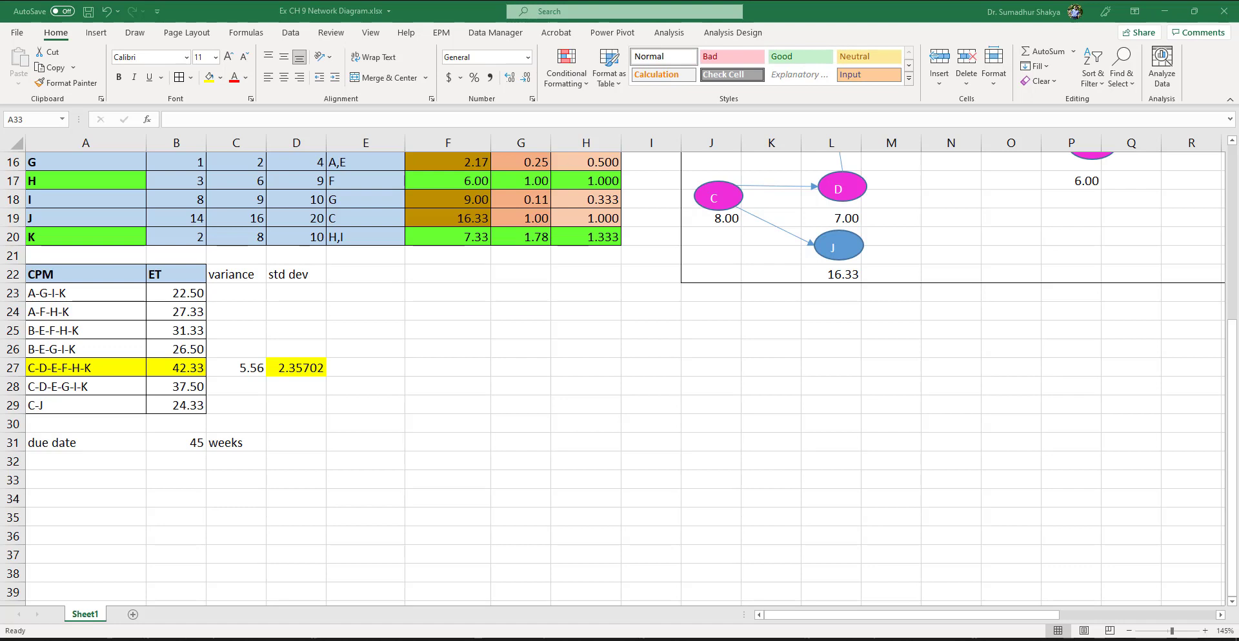
left_click(100, 481)
type("Z score\t(Due -expt)/ std dev")
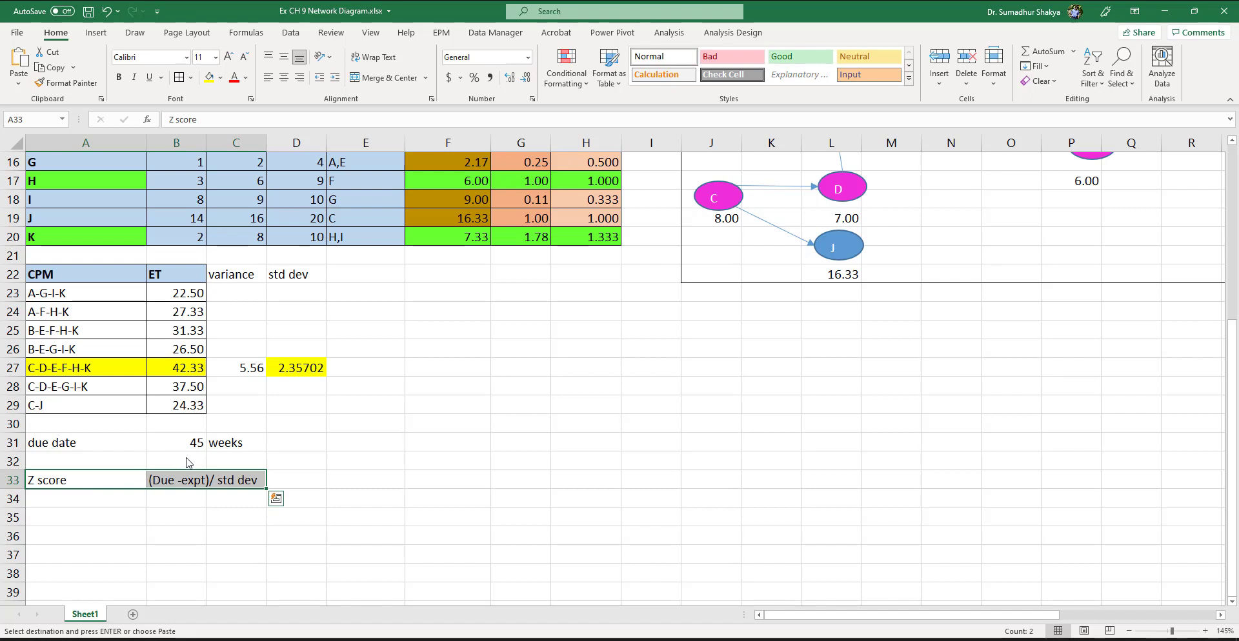
- Calculate the Z score in D33 with the formula =(B31-B27)/D27
left_click(349, 484)
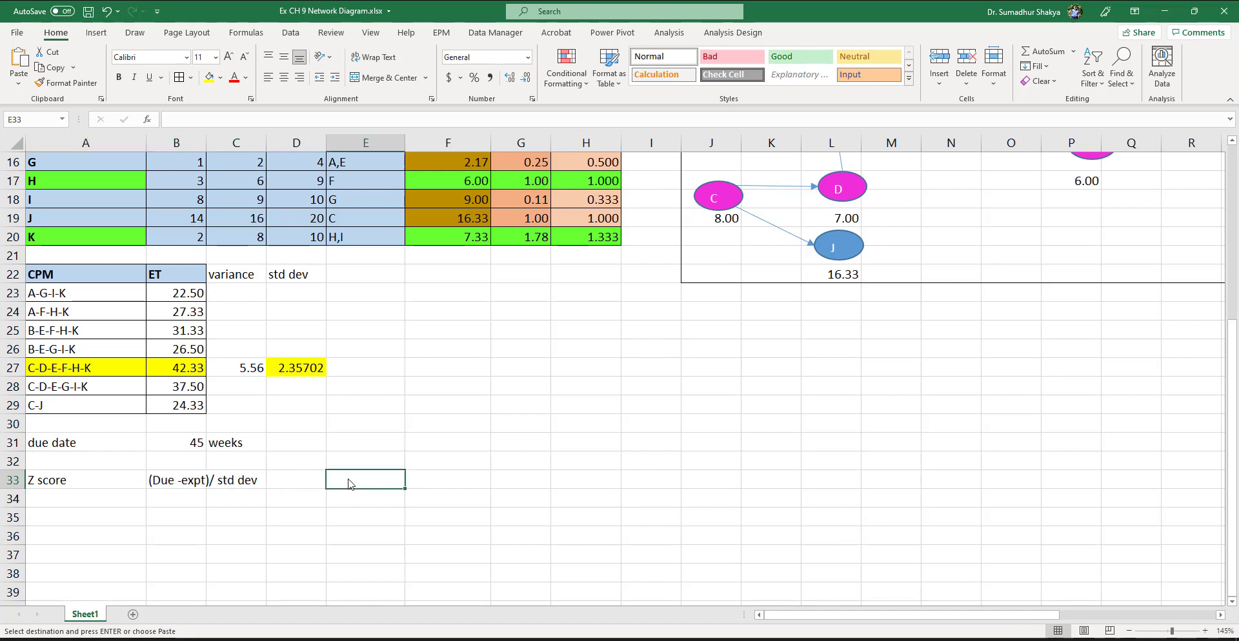
left_click(304, 483)
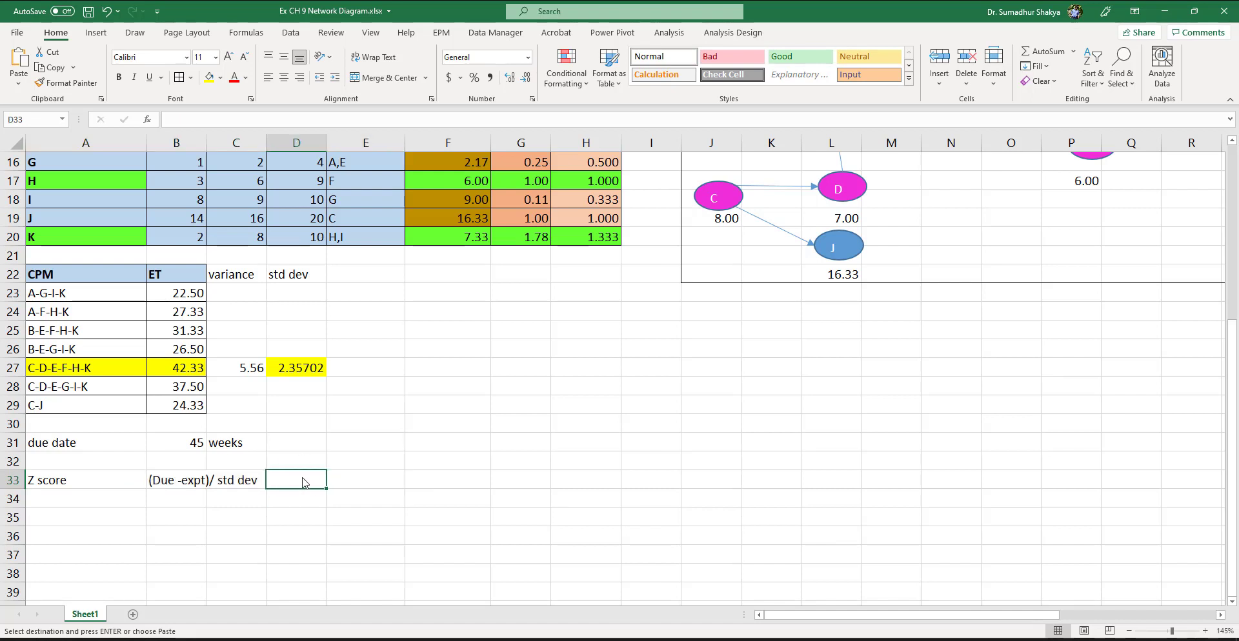
double_click(304, 483)
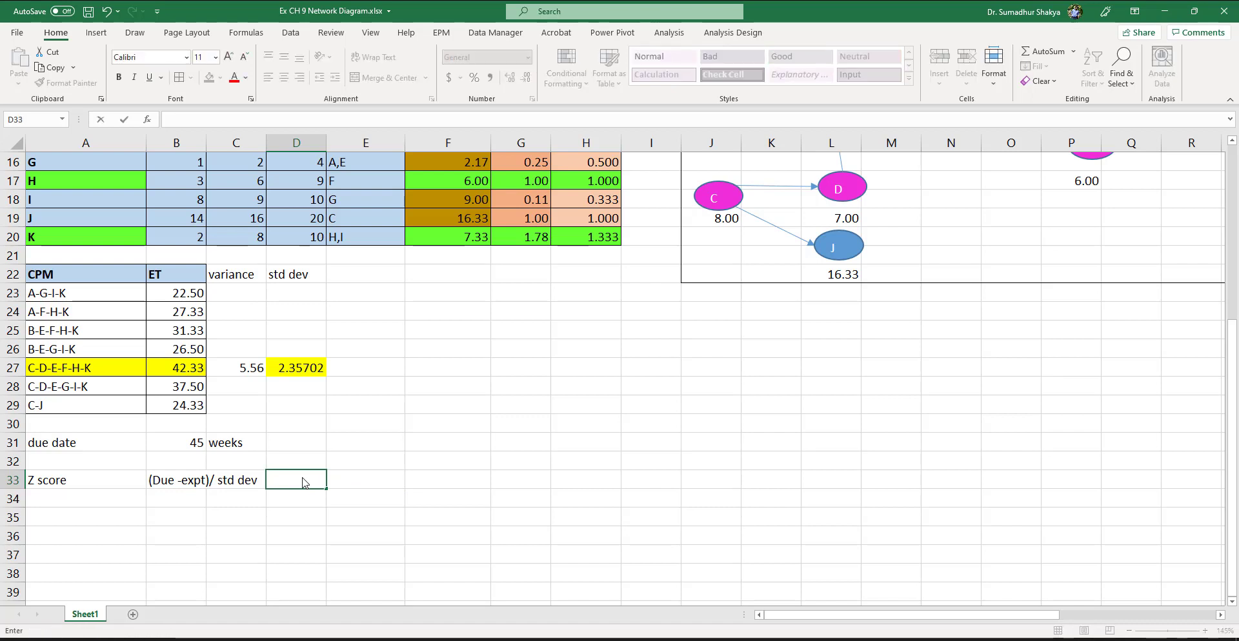
type("(")
key("Home")
type("=")
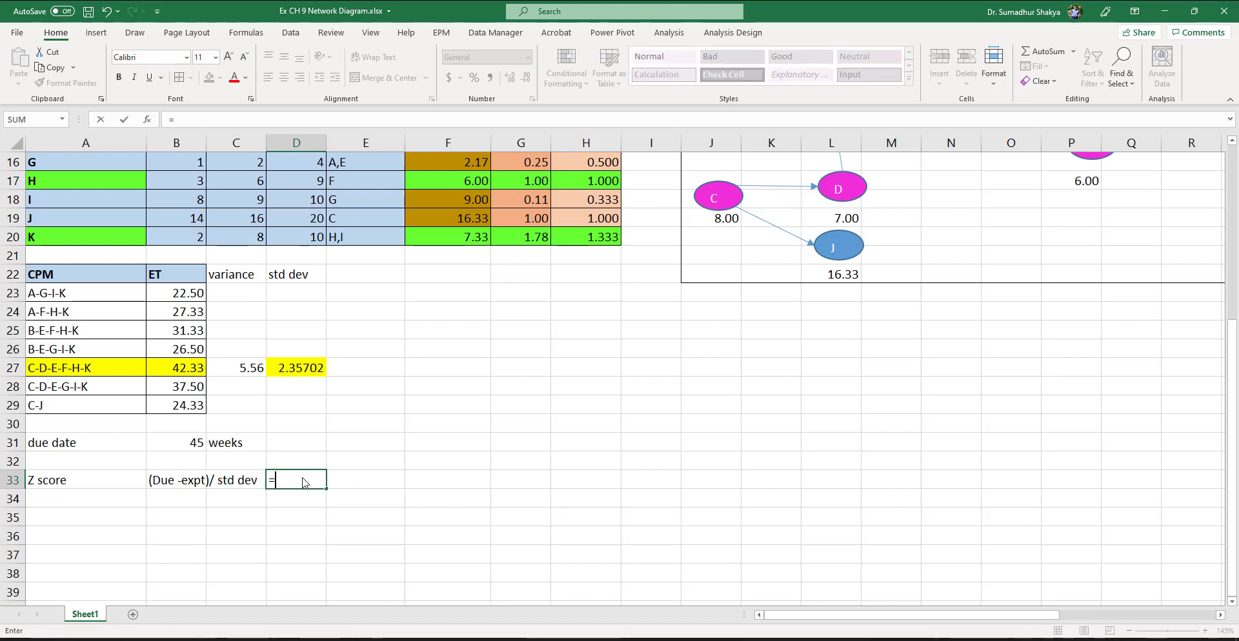
left_click(191, 445)
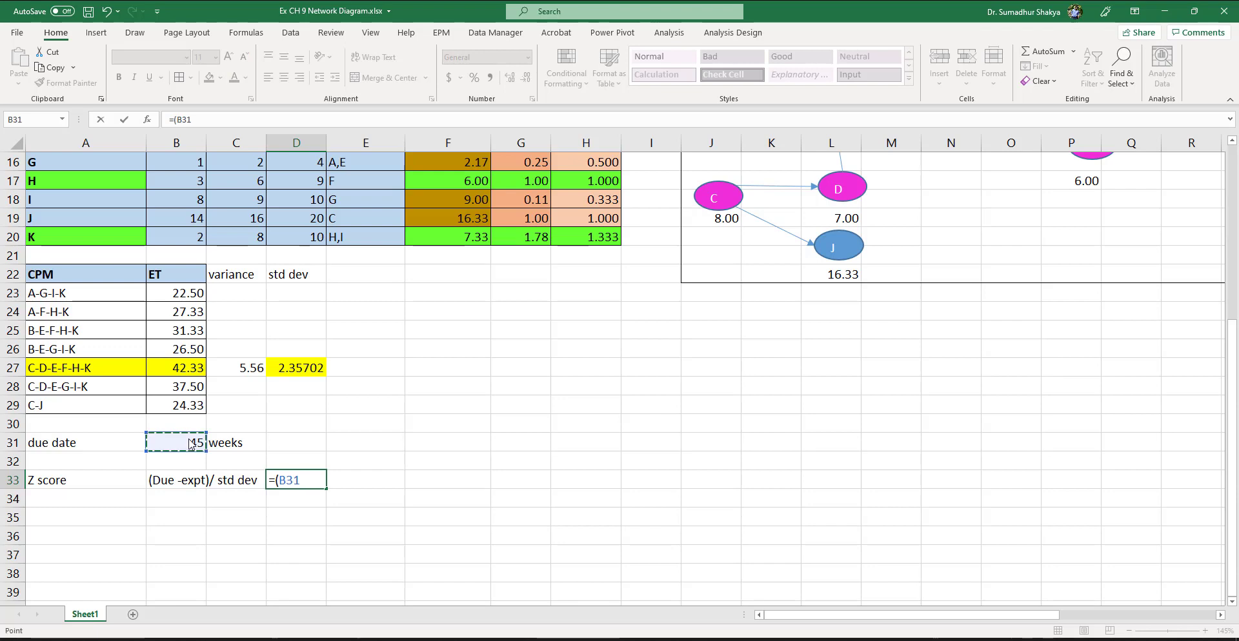
type("-")
left_click(196, 369)
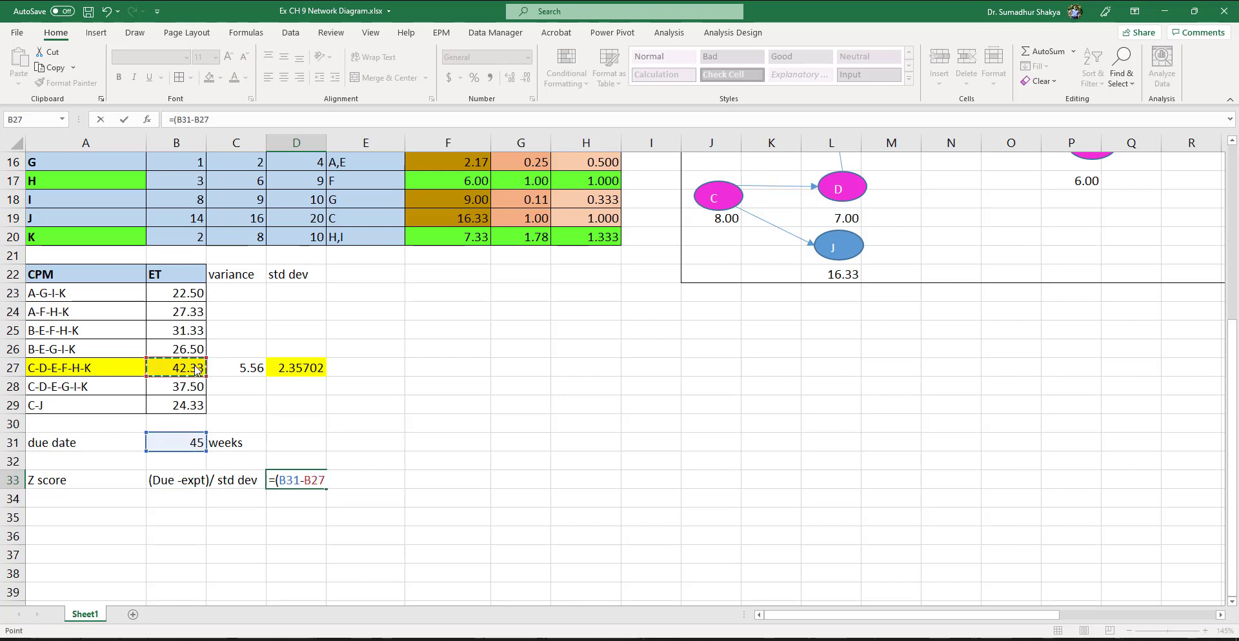
type(")/")
left_click(303, 369)
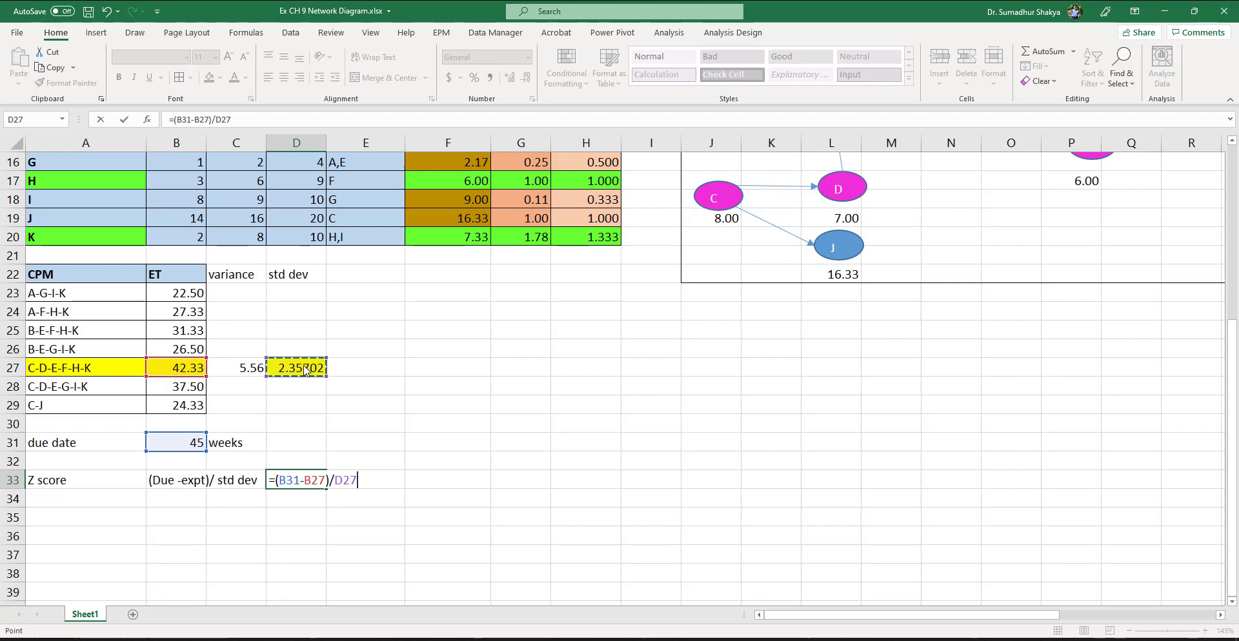
key("Return")
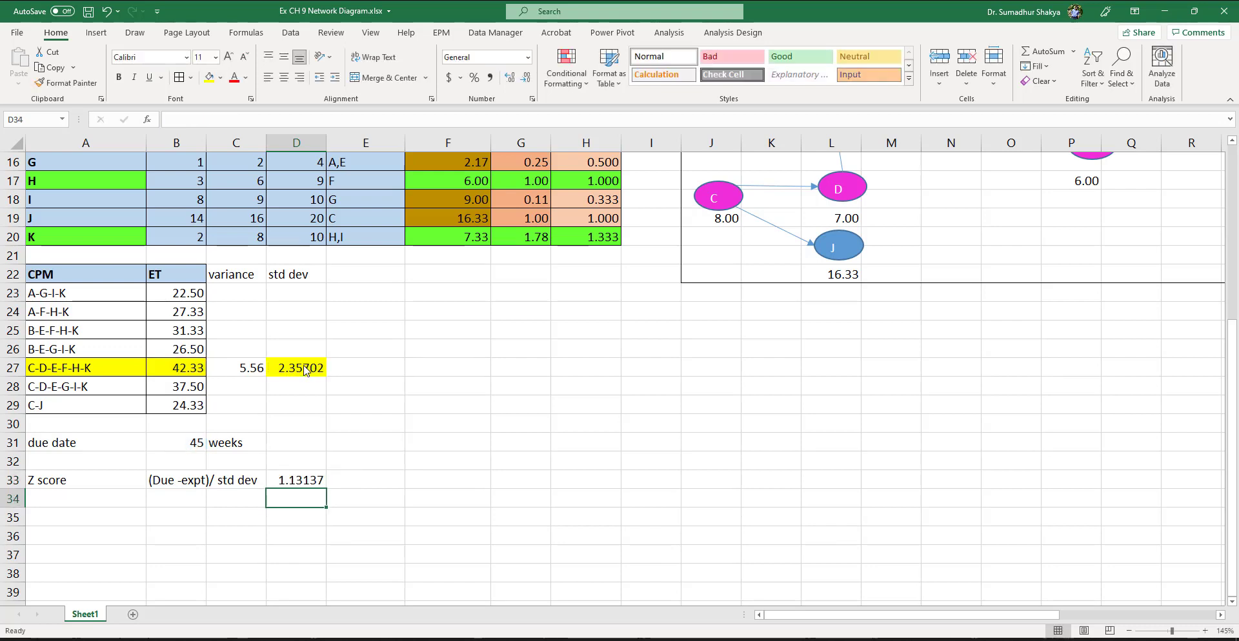
key("Up")
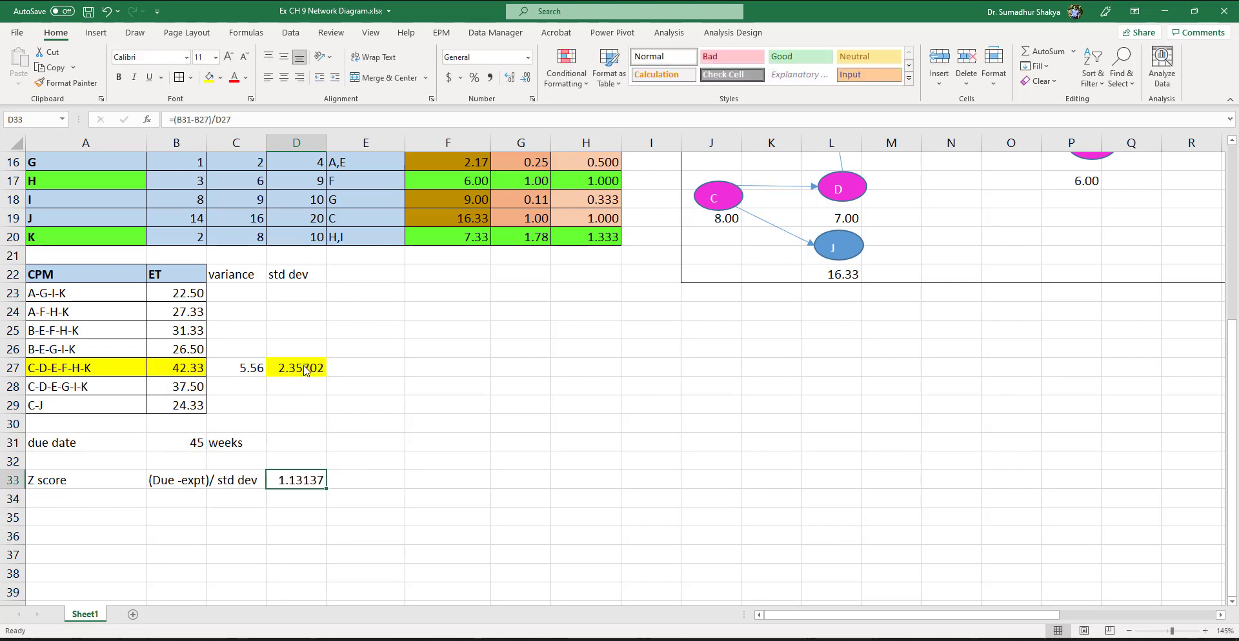
left_click(179, 501)
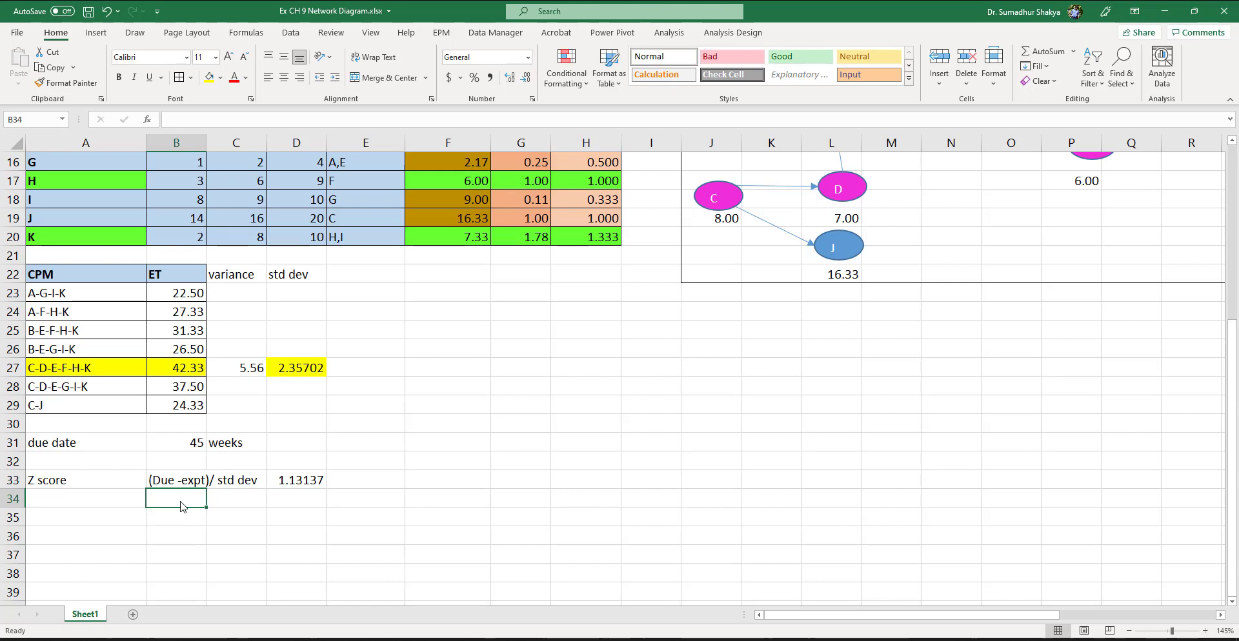
type("-normsinv")
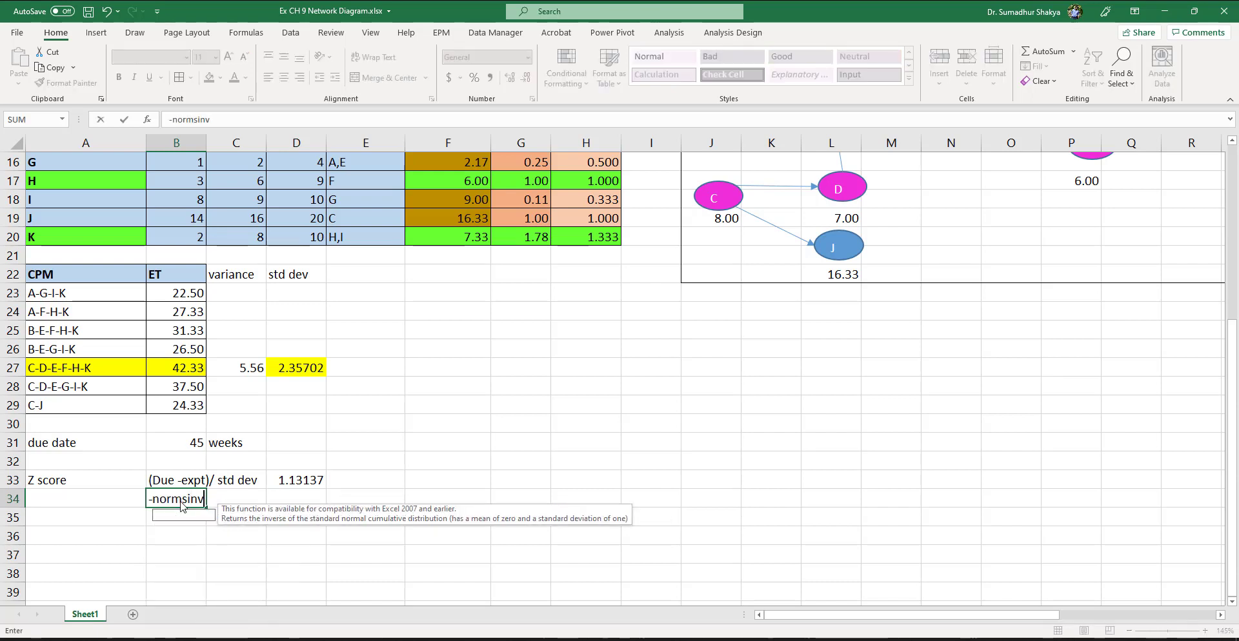
type("(")
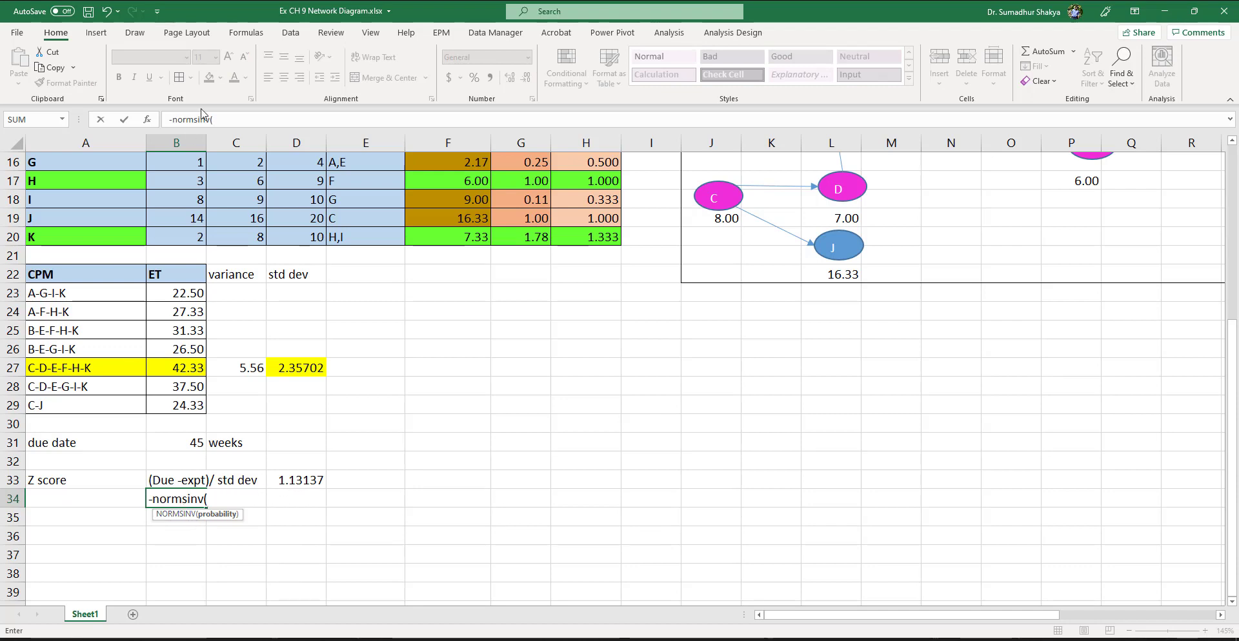
key("BackSpace")
key("BackSpace")
key("BackSpace")
key("BackSpace")
key("BackSpace")
key("BackSpace")
key("BackSpace")
key("BackSpace")
key("BackSpace")
key("BackSpace")
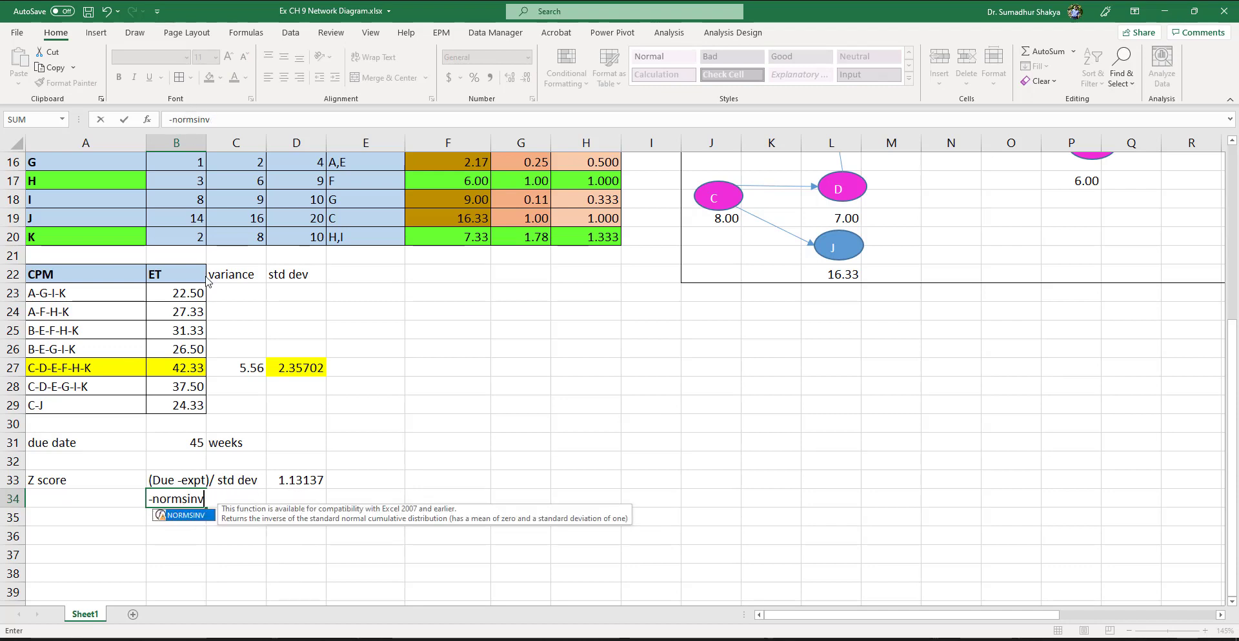
- Try to convert the Z score to a probability in B34 with the formula =NORMSINV(D33)
type("=nor")
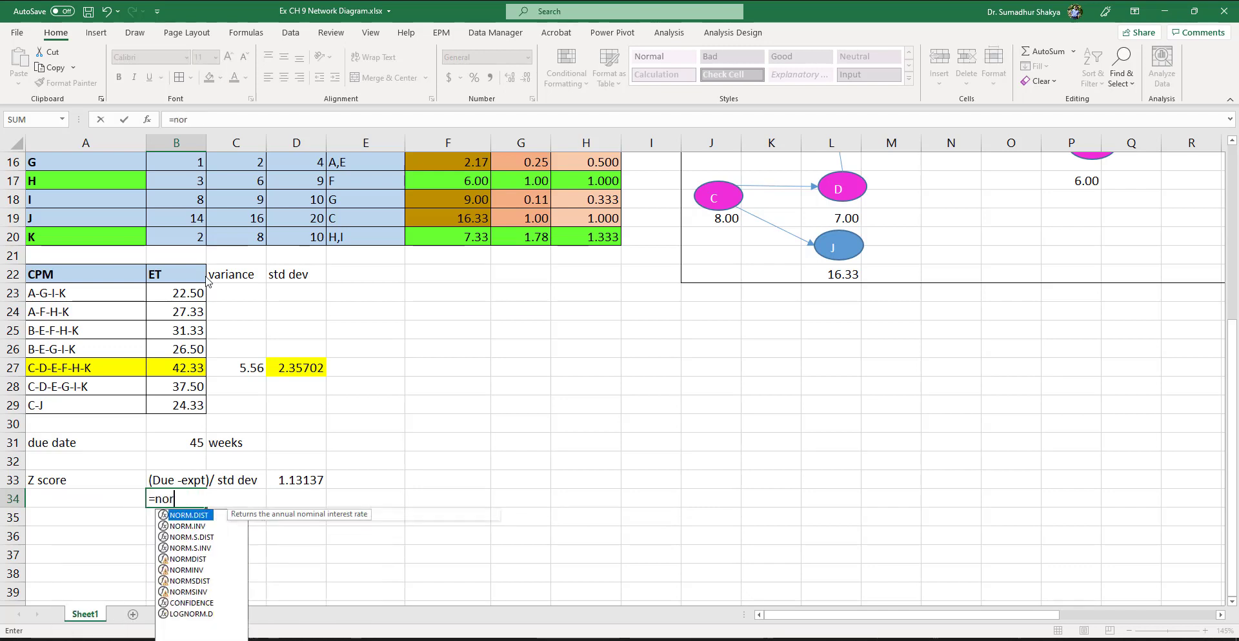
type("msinv(")
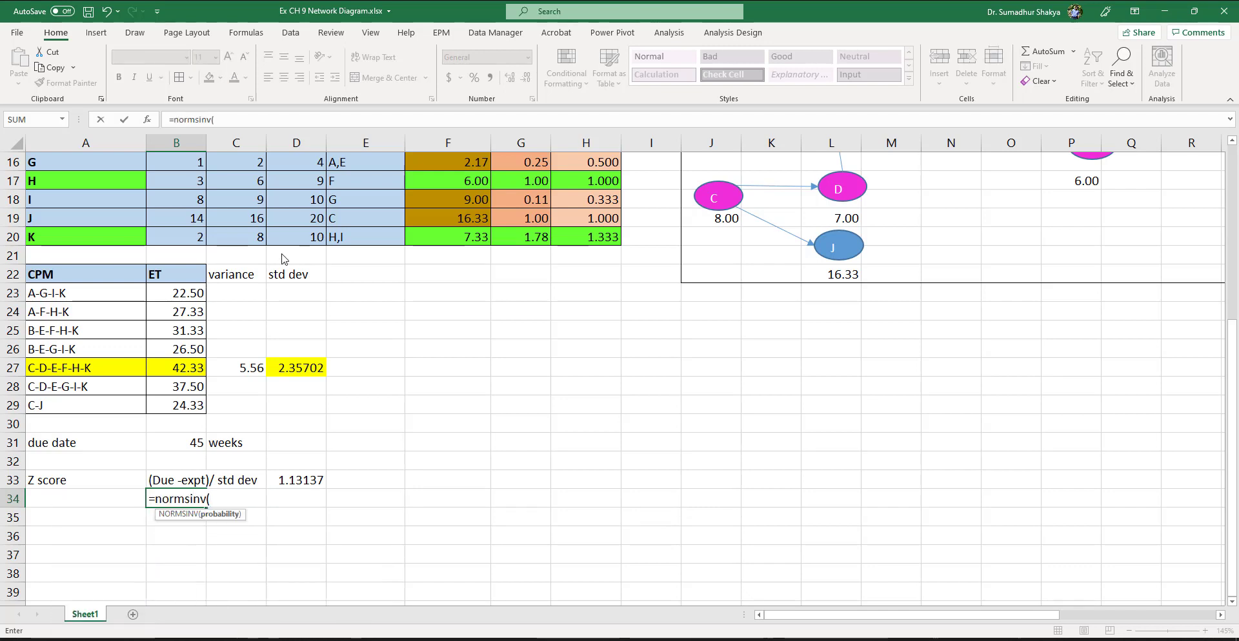
left_click(304, 478)
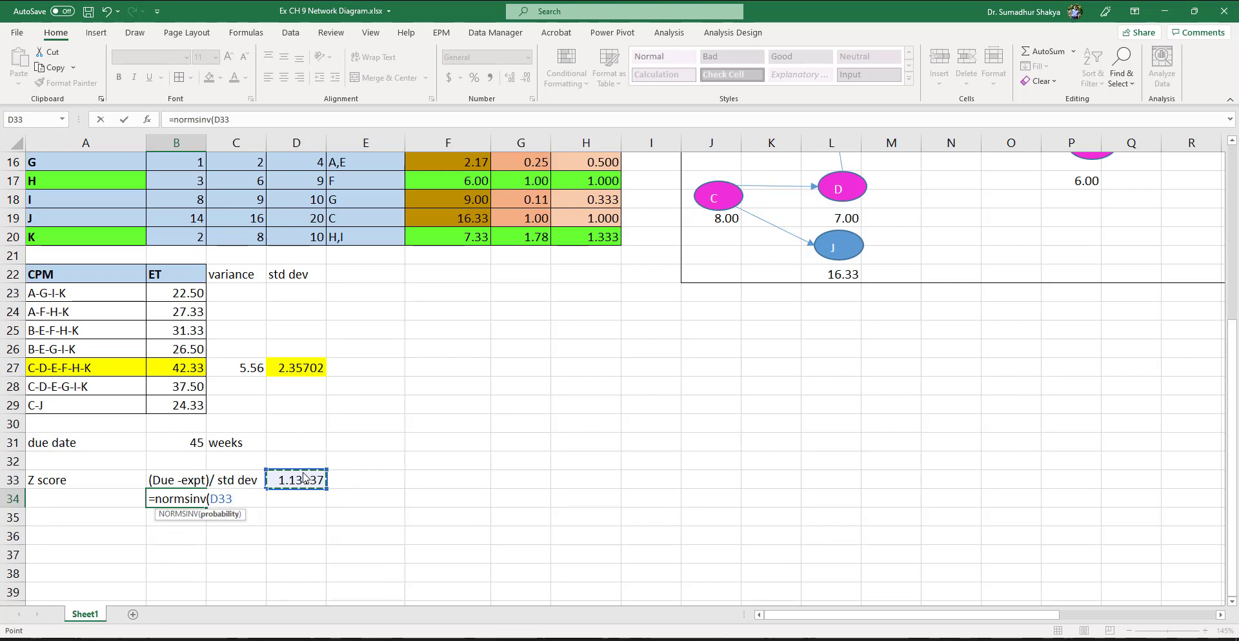
type(")")
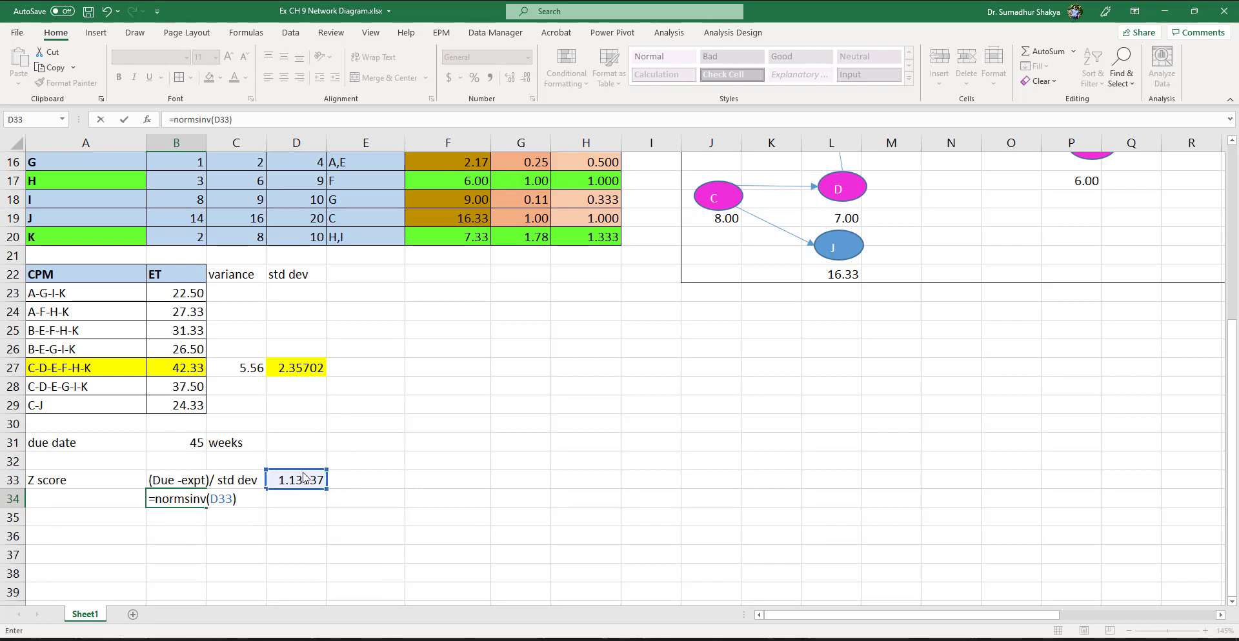
key("Return")
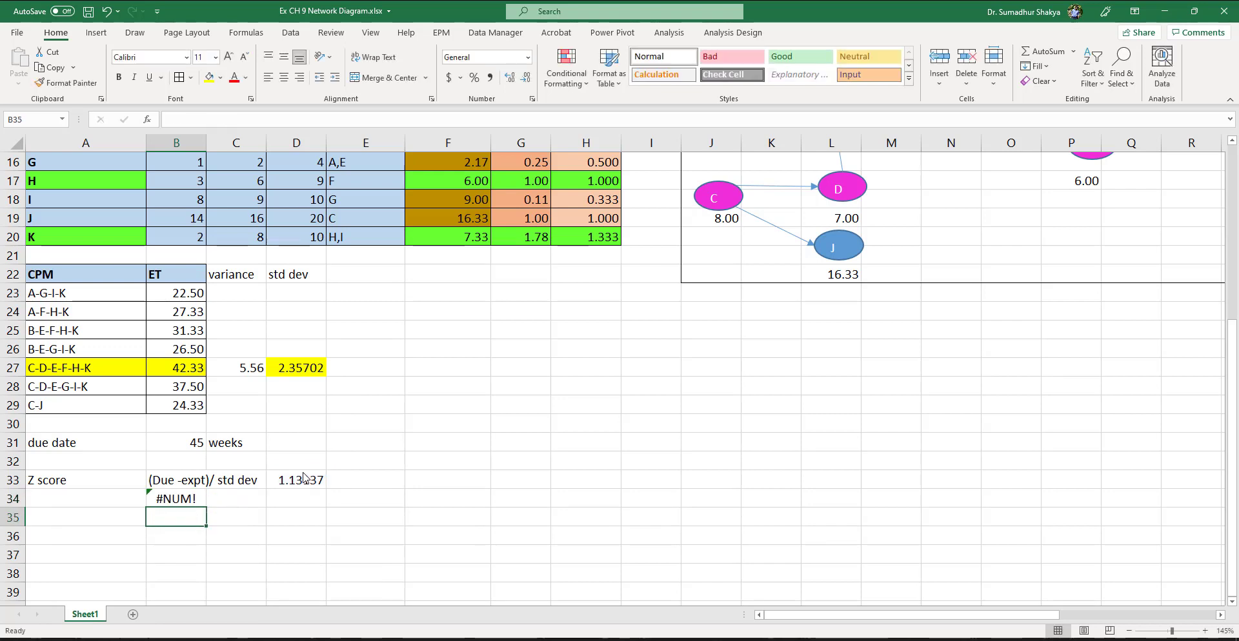
key("Up")
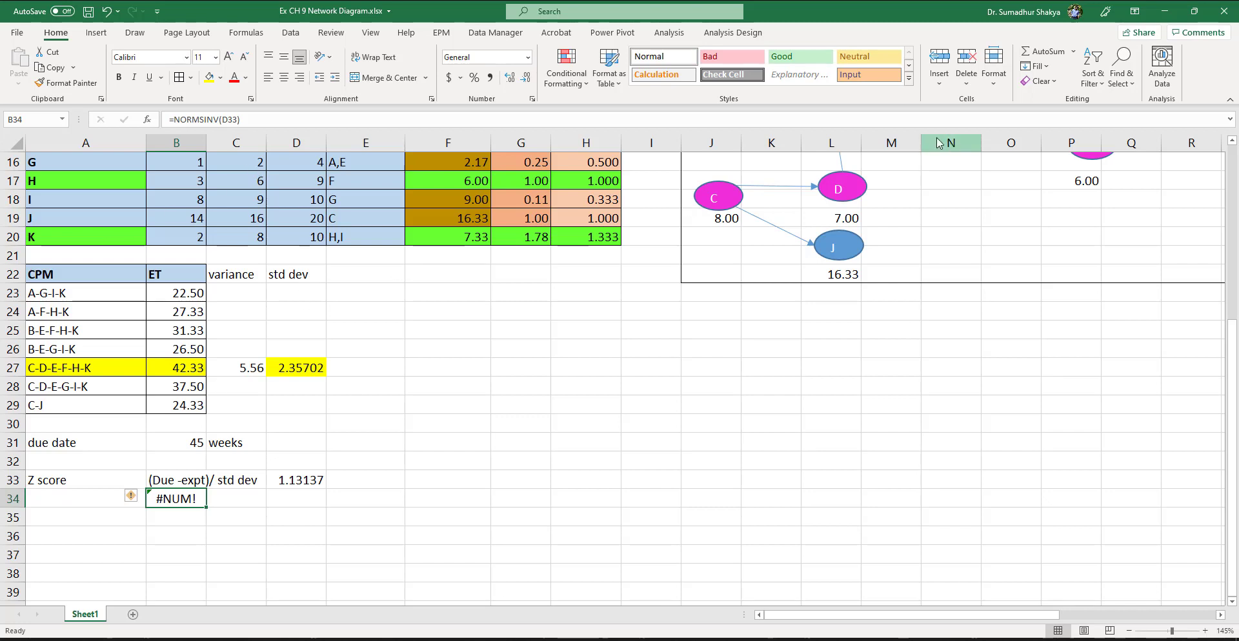
- Replace the formula in B34 with =NORMSDIST(D33) to get the probability for the Z score
key("alt+Tab")
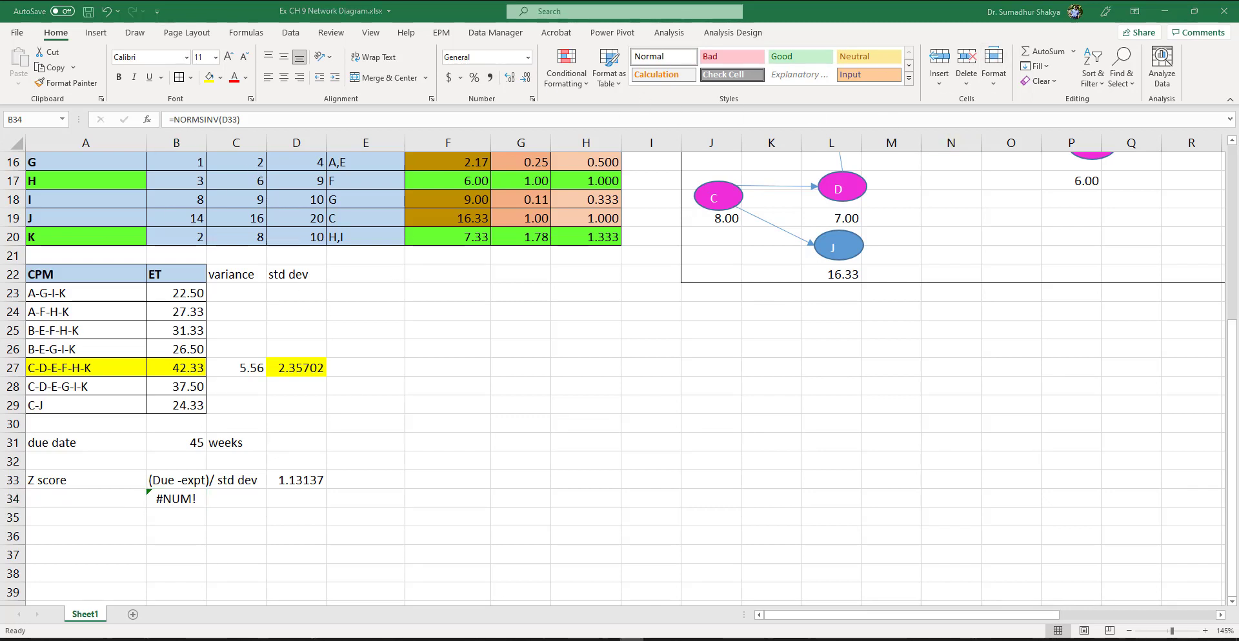
left_click(183, 495)
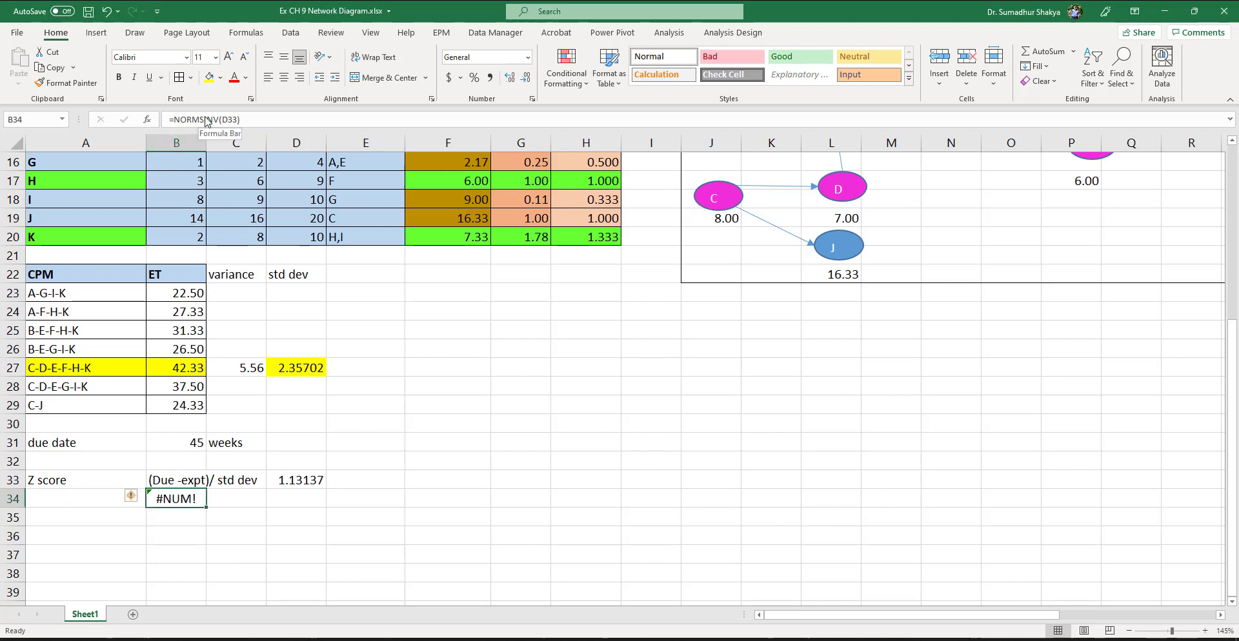
left_click_drag(206, 121, 240, 121)
type("dis")
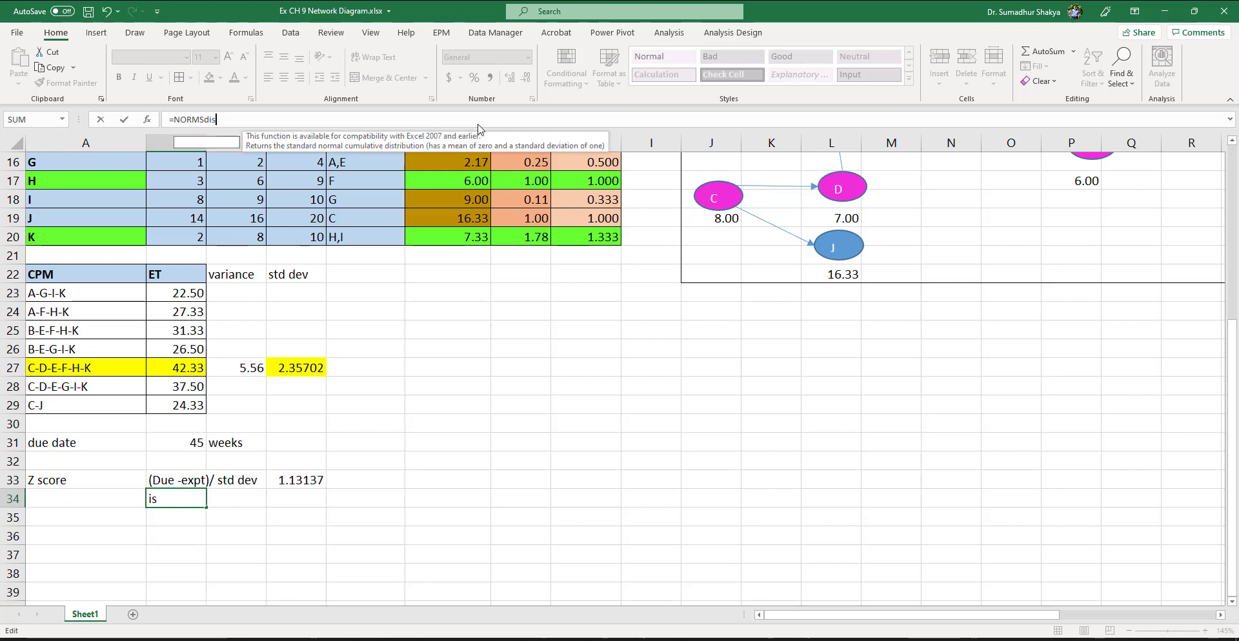
type("t")
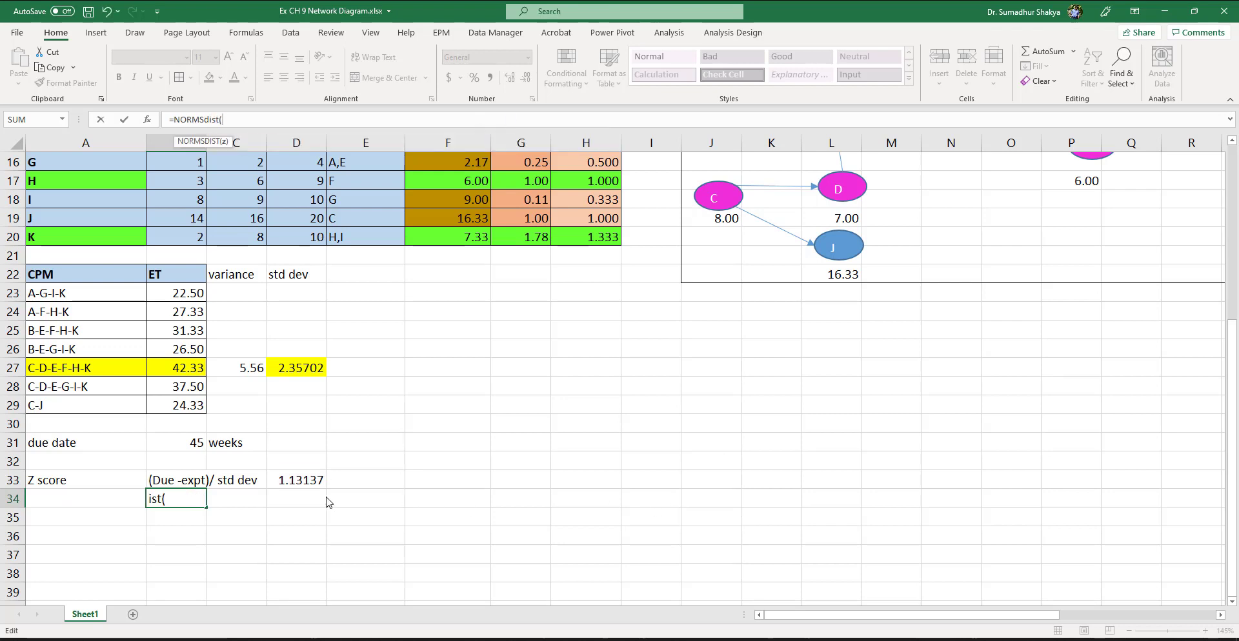
left_click(303, 480)
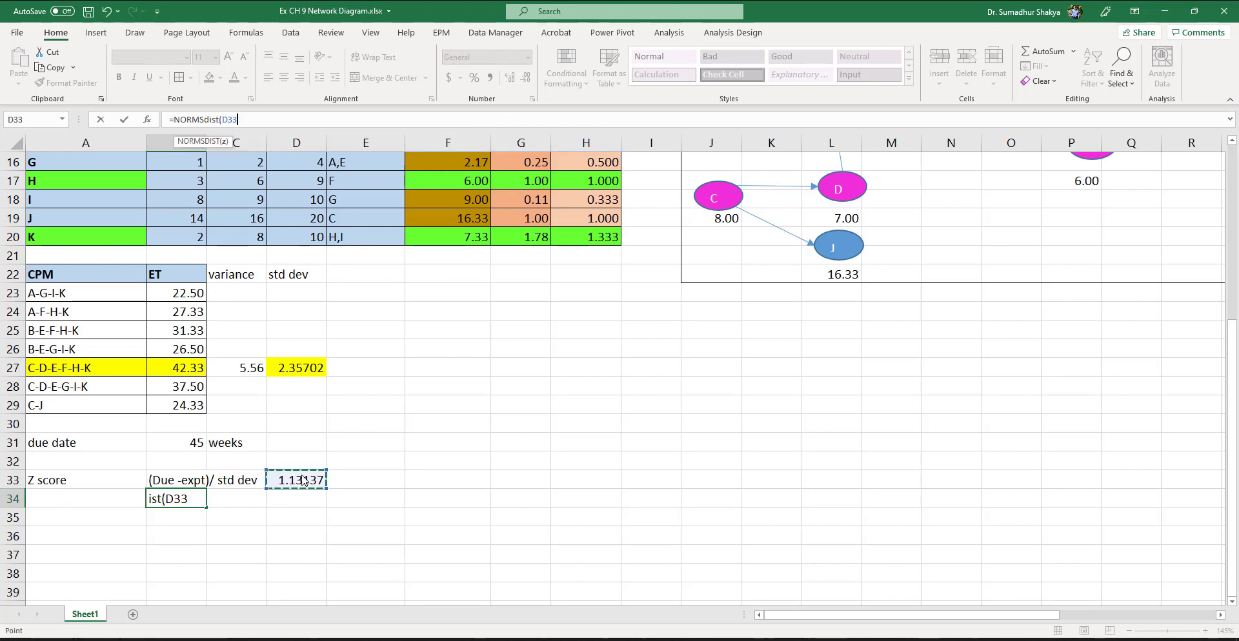
type(")")
key("ctrl+Return")
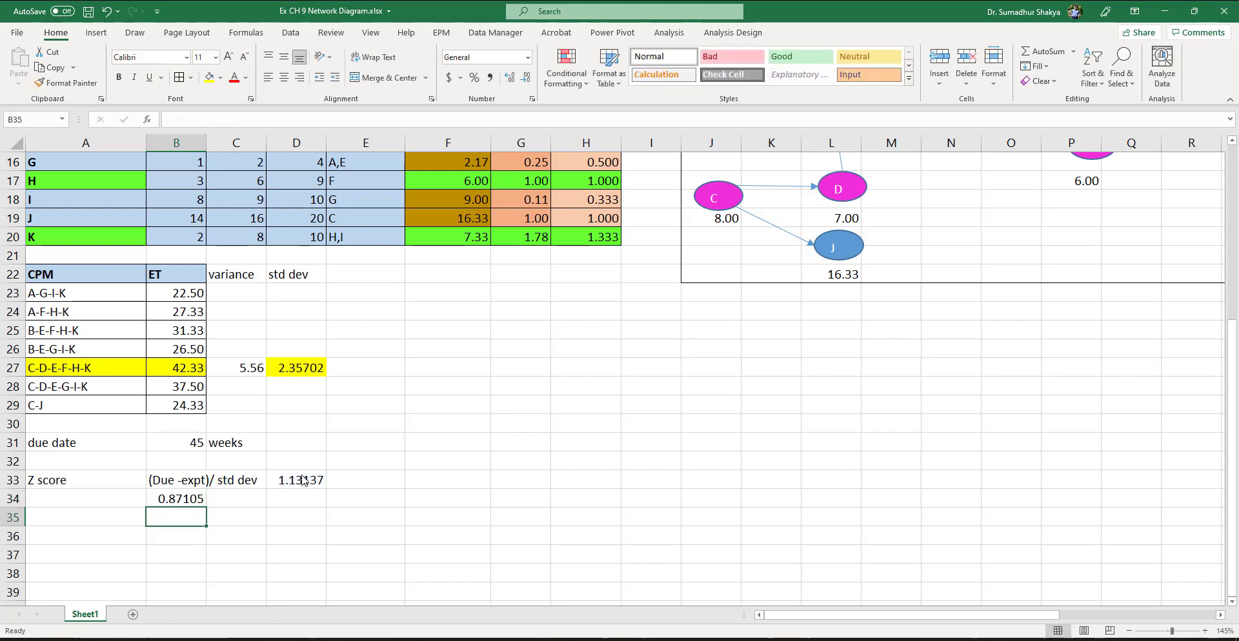
- Try copying the probability formula from B34 into D34
key("ctrl+c")
key("Right")
key("Right")
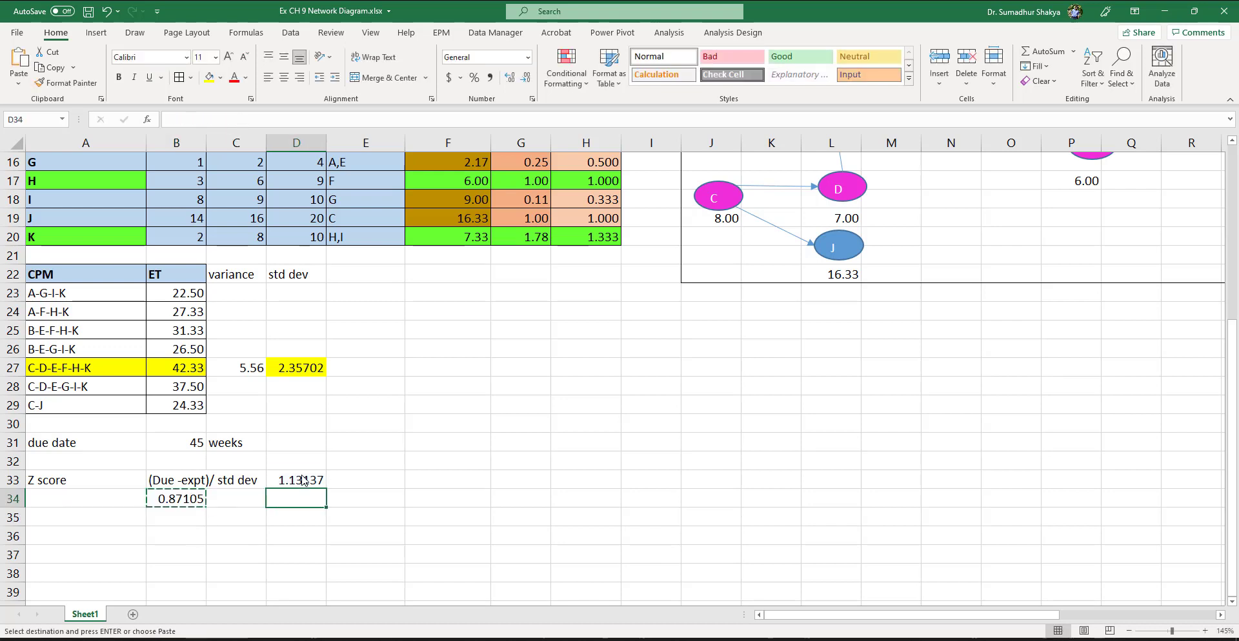
key("ctrl+v")
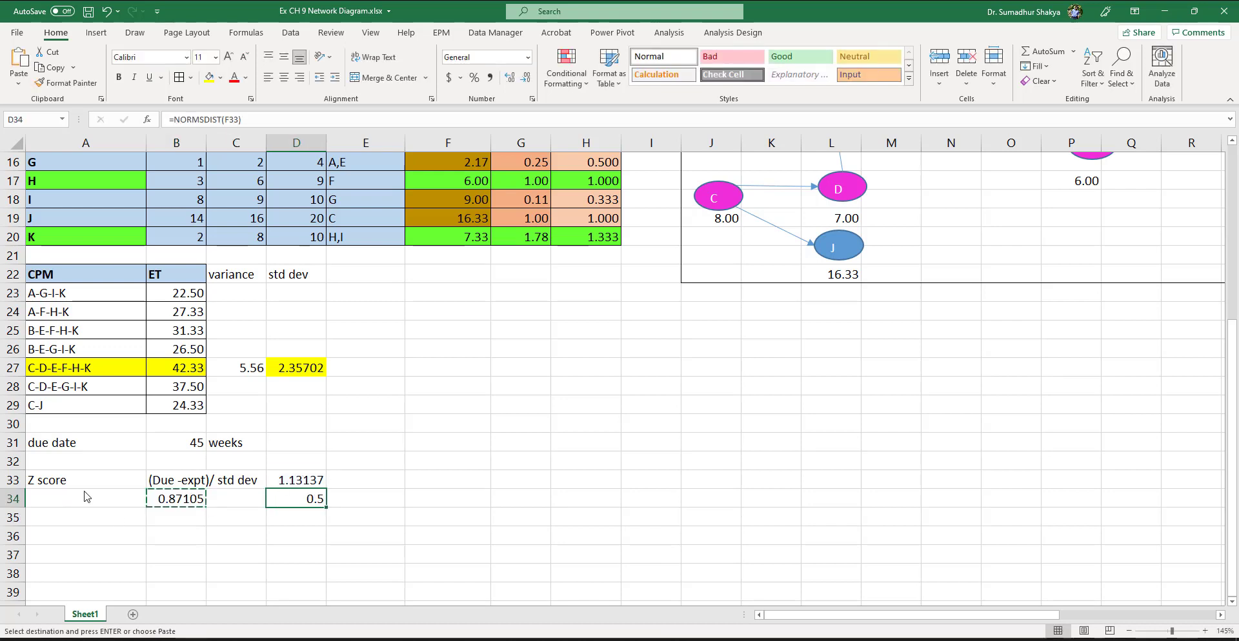
left_click(194, 450)
left_click(314, 500)
- Format the probability in B34 as a percentage and clear the stray copy in D34
left_click(174, 500)
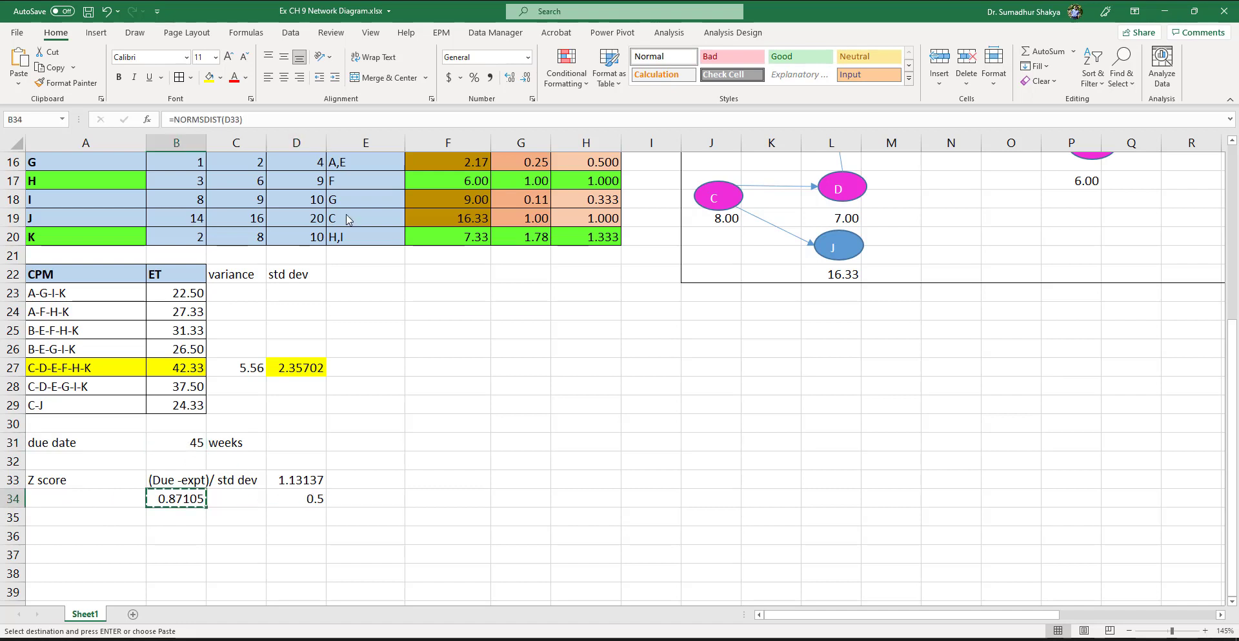
left_click(474, 78)
left_click(312, 503)
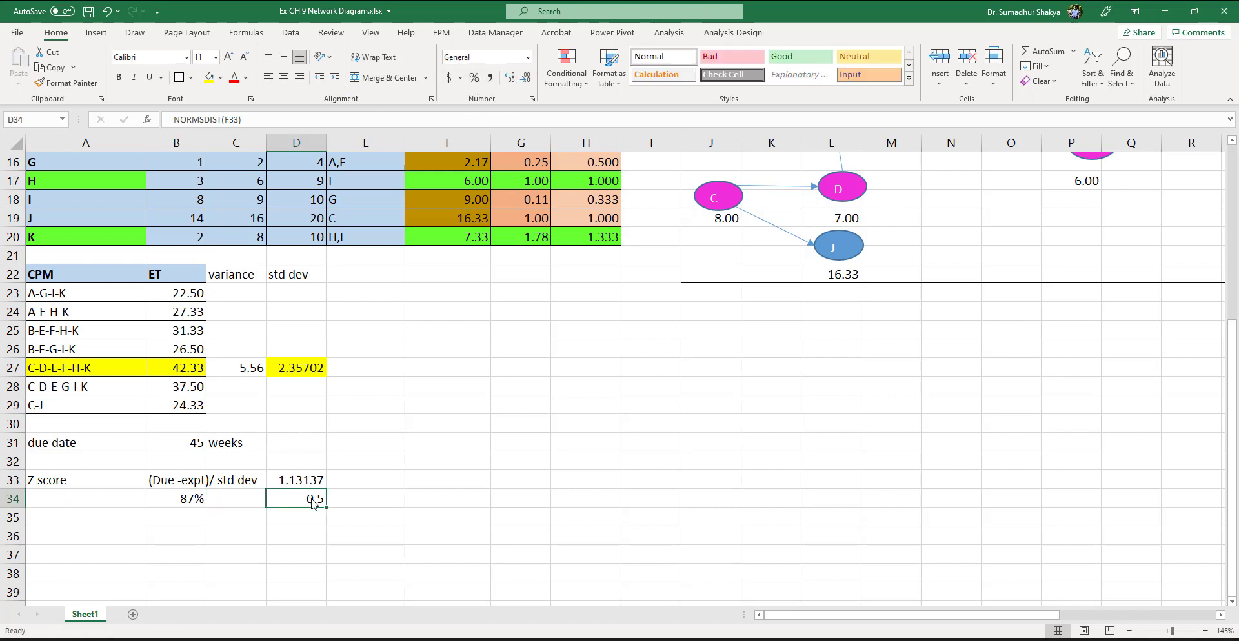
key("Delete")
- Fill the probability cell B34 yellow and move it to E33 beside the Z score, saving the workbook
left_click(204, 500)
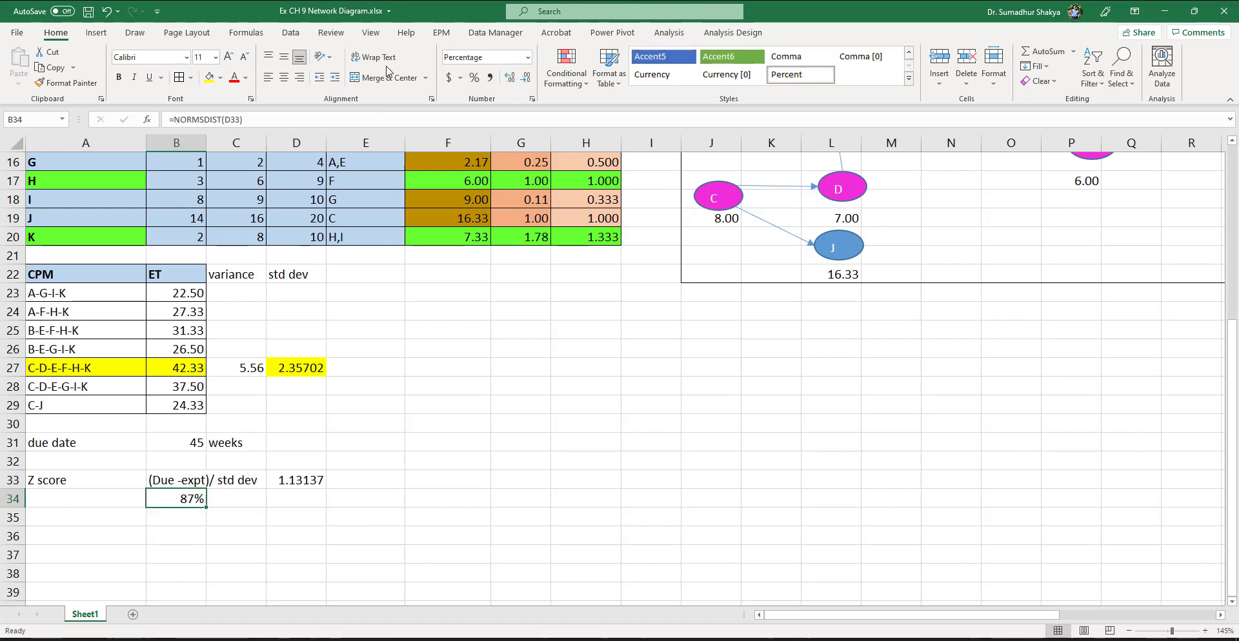
left_click(209, 78)
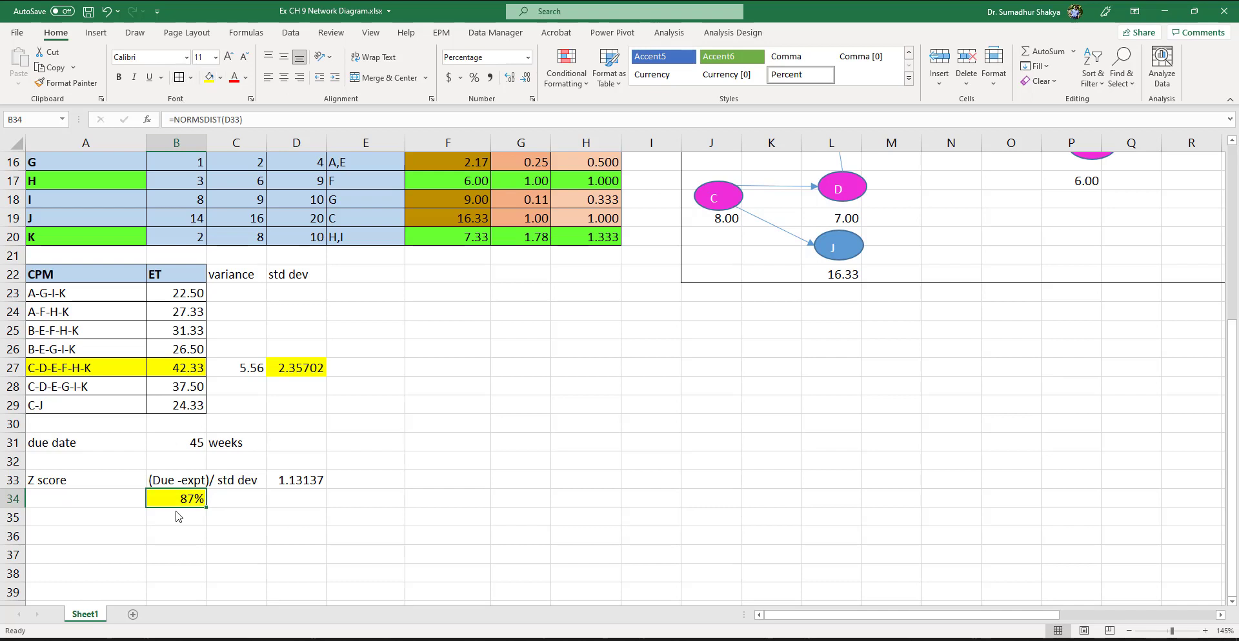
key("ctrl+c")
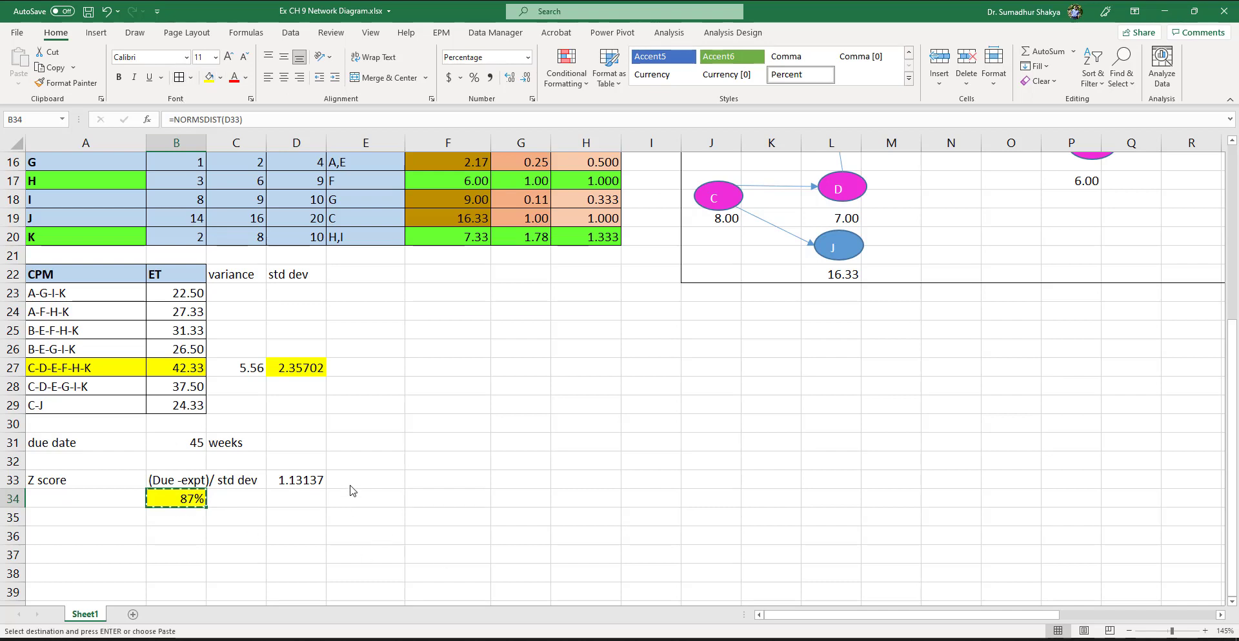
left_click(376, 479)
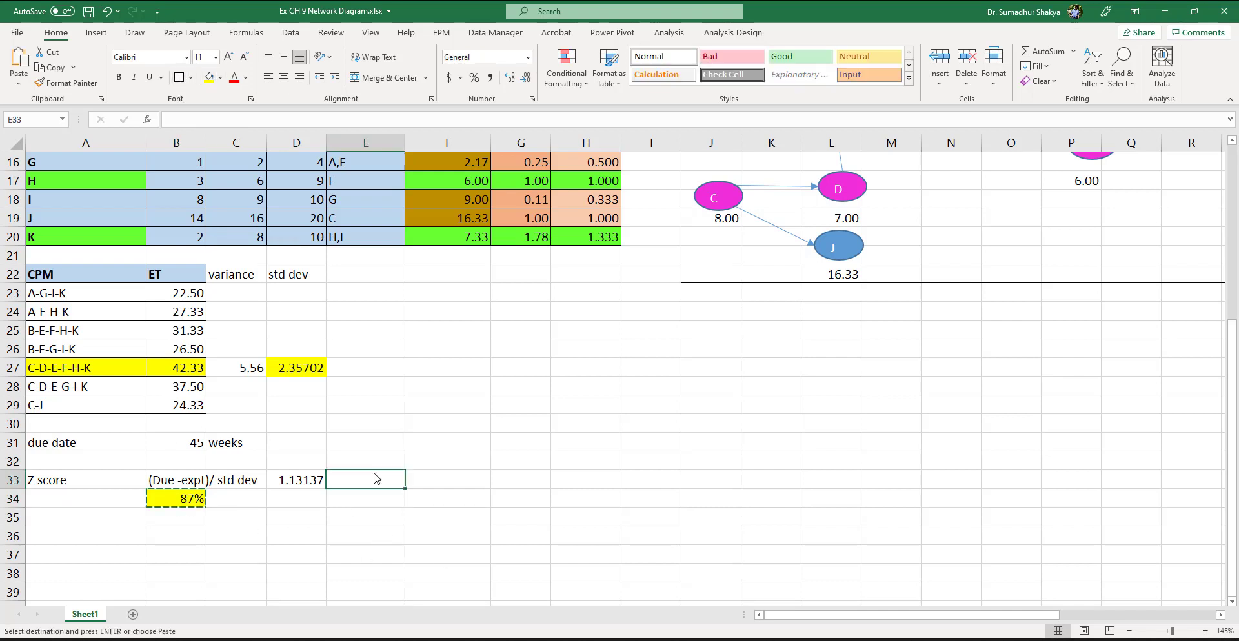
key("Return")
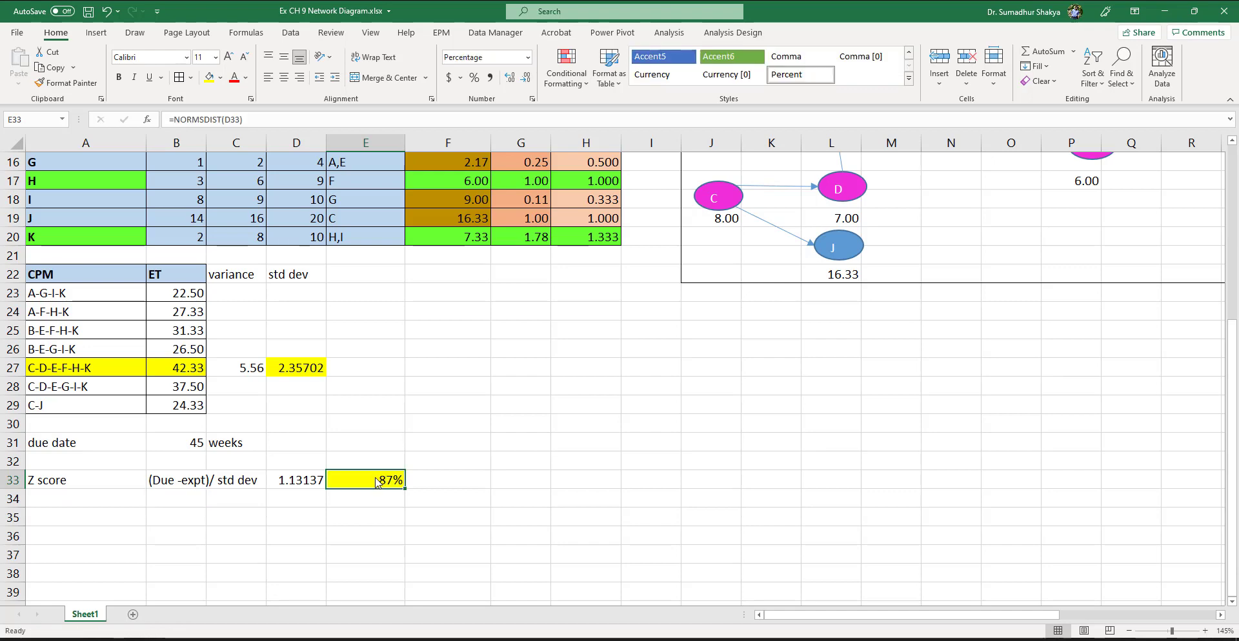
key("ctrl+s")
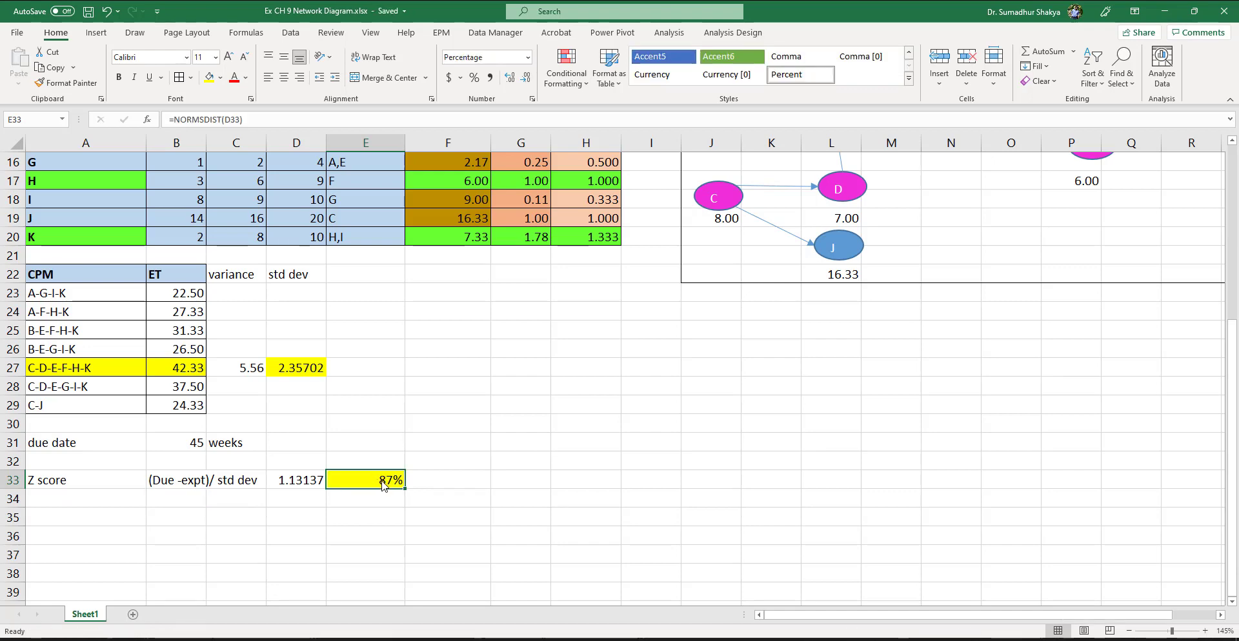
- Review the activity table, the bordered node boxes for activities A to K and the network diagram beyond them
scroll(324, 404, "up", 2)
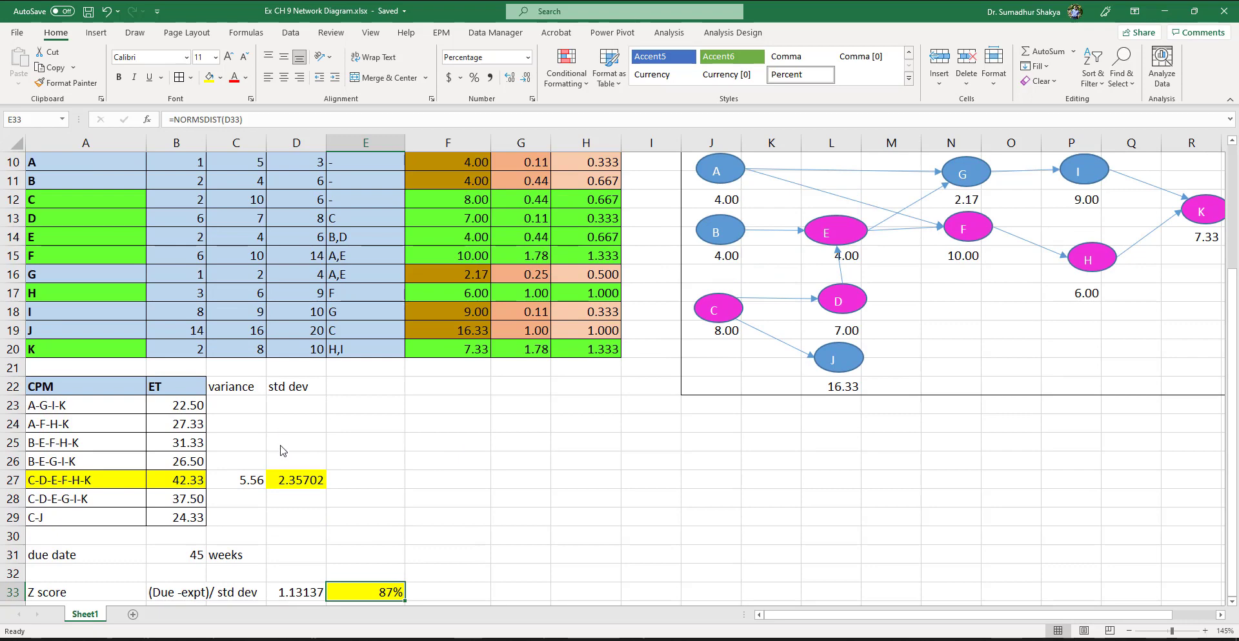
scroll(631, 364, "up", 2)
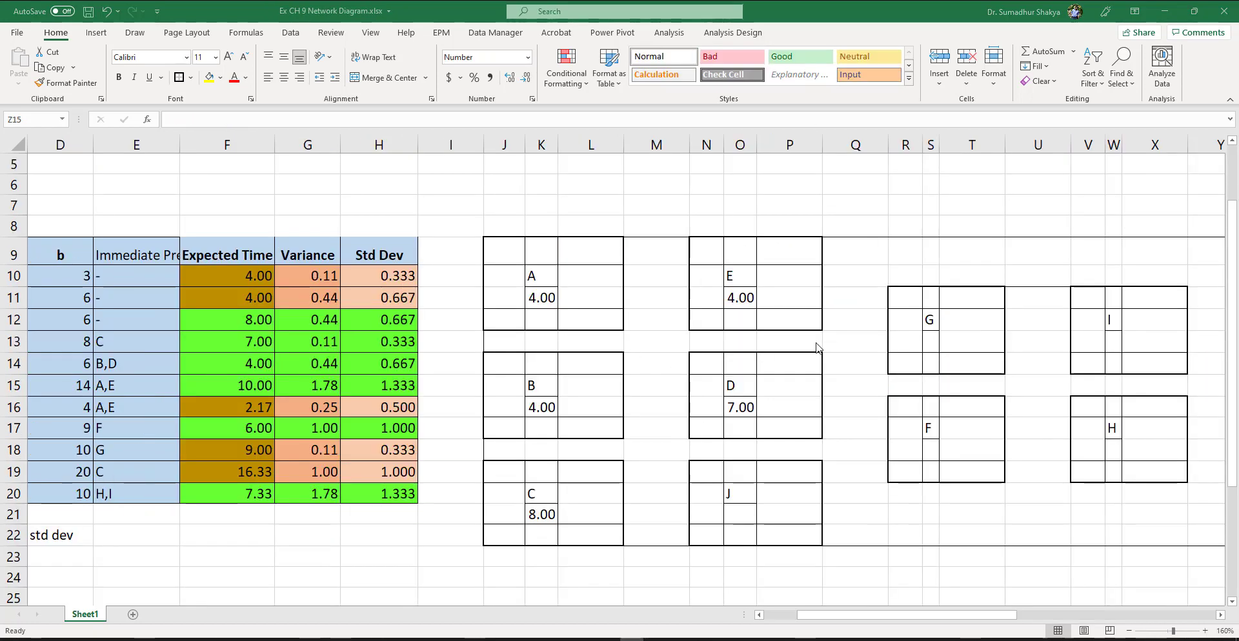
scroll(1045, 342, "right", 5)
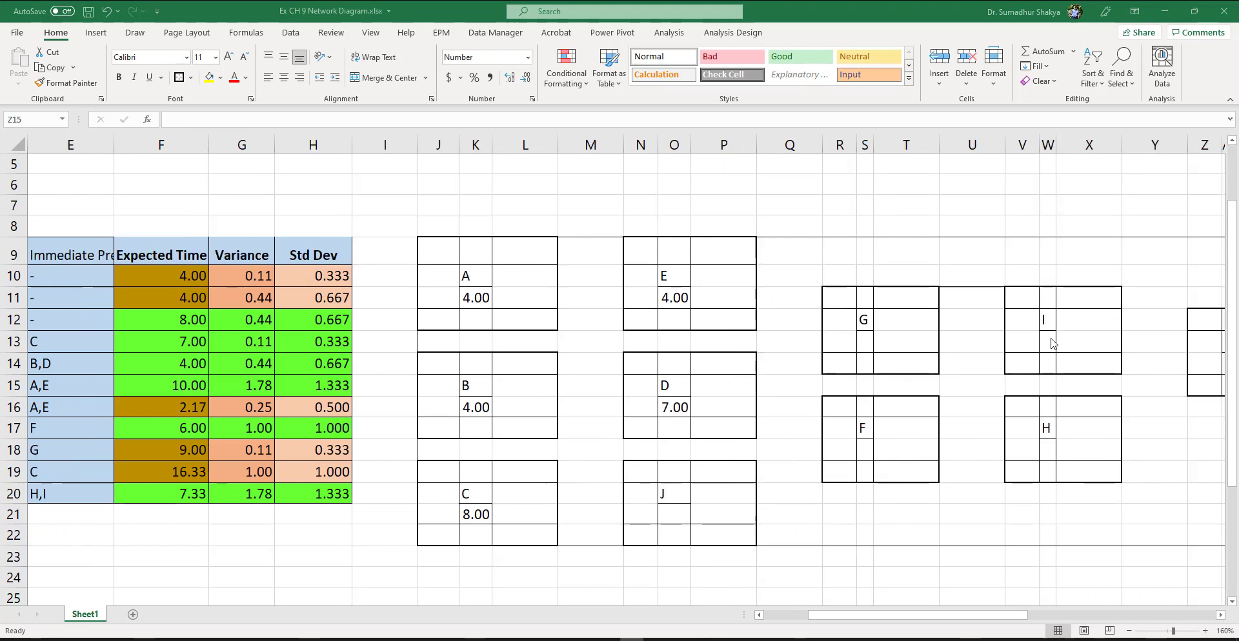
scroll(1052, 344, "right", 4)
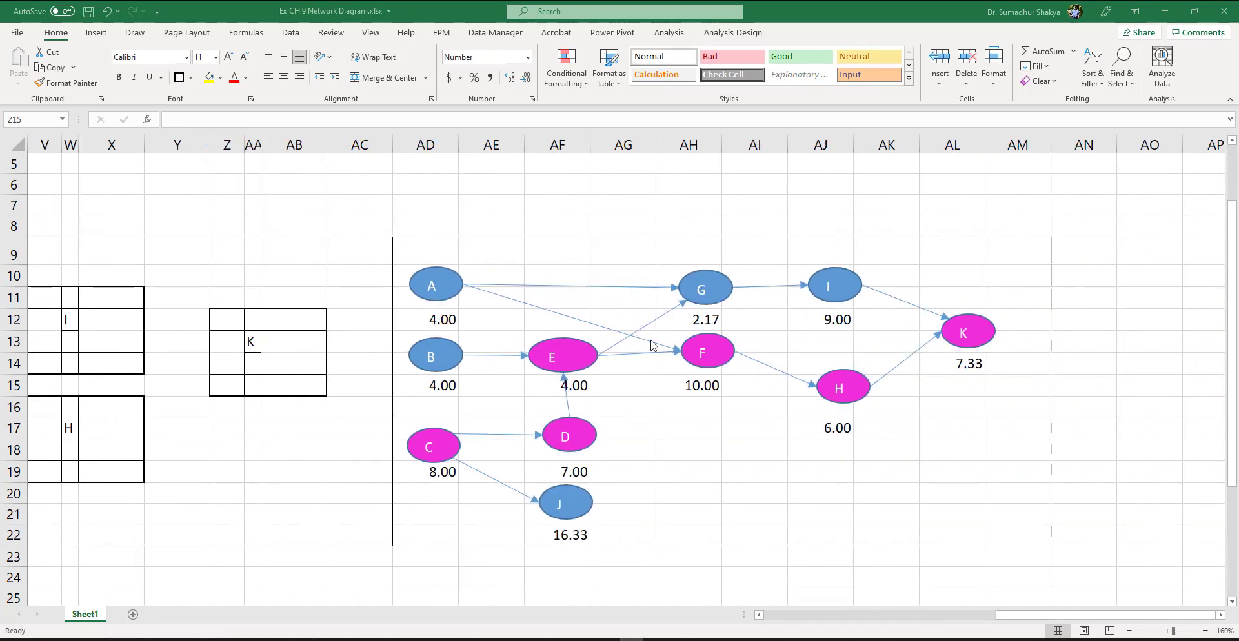
scroll(676, 378, "left", 6)
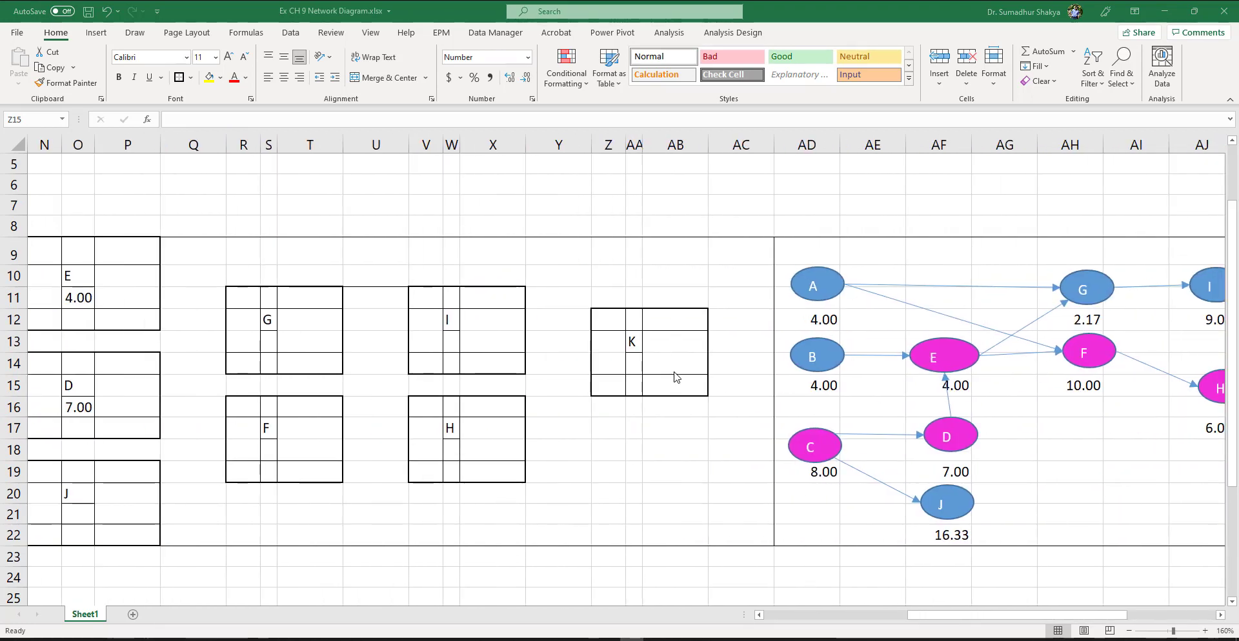
scroll(516, 420, "left", 3)
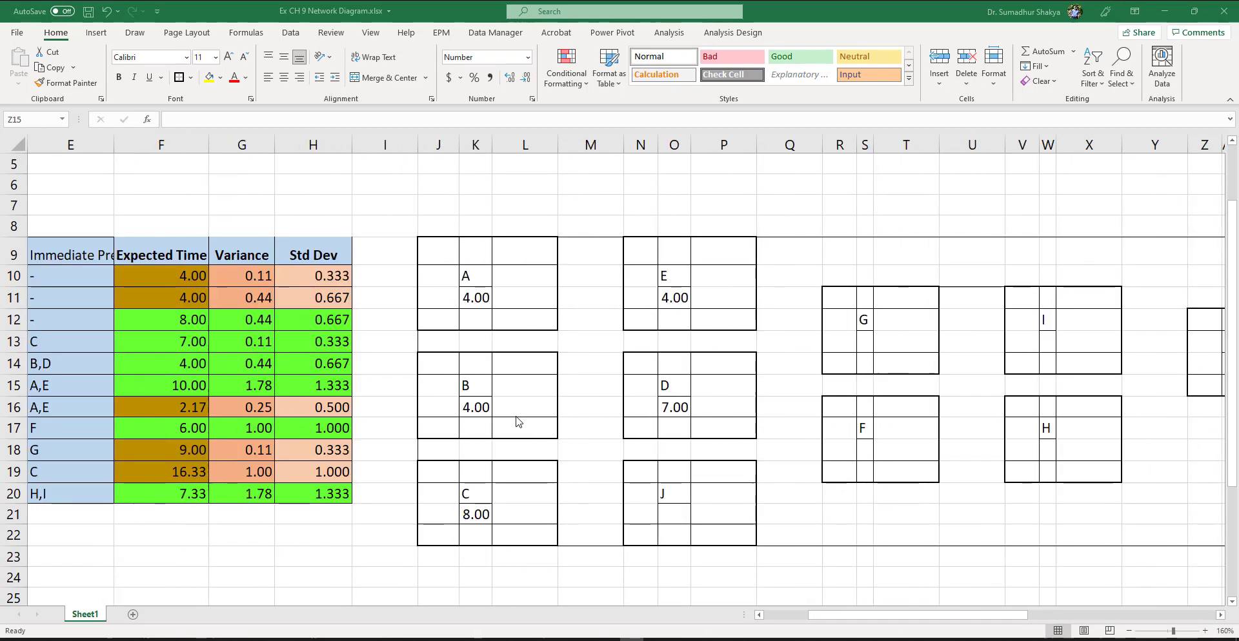
scroll(799, 419, "right", 2)
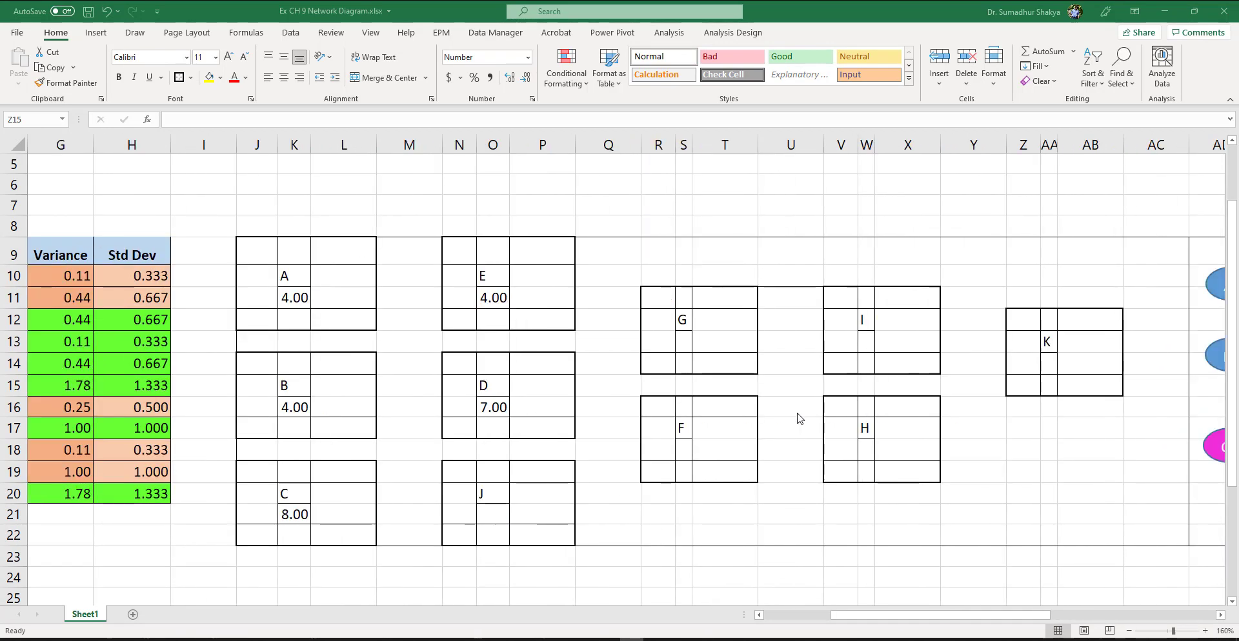
- Link the duration under node J in O21 to activity J's expected time in F19
left_click(495, 518)
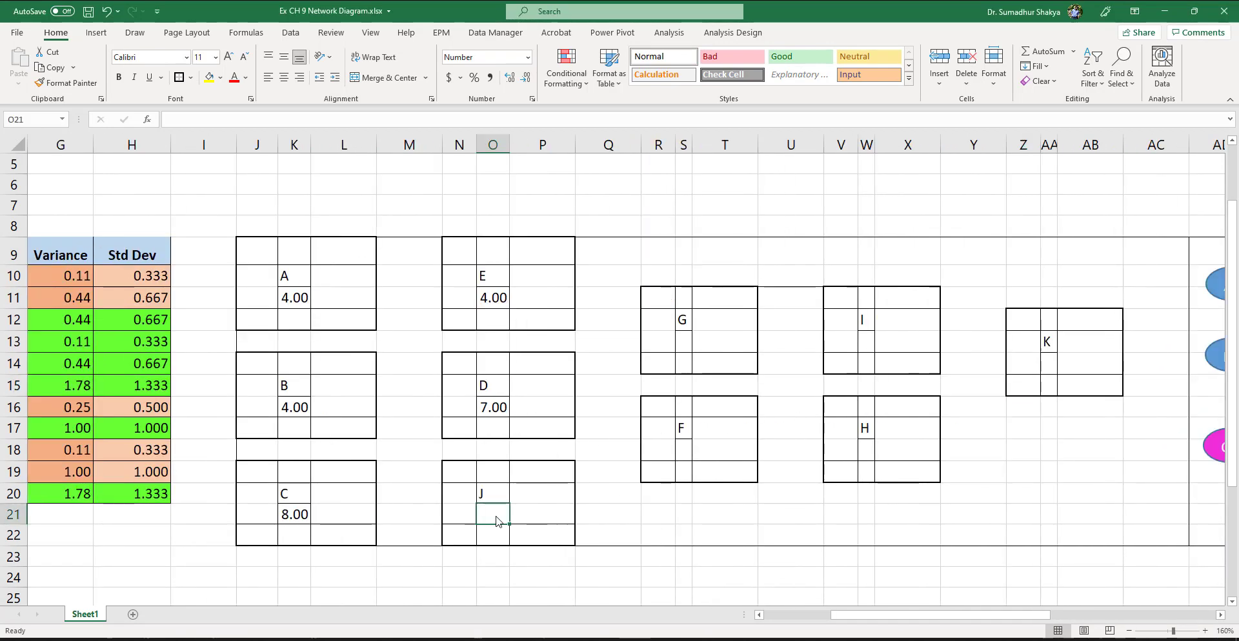
type("=")
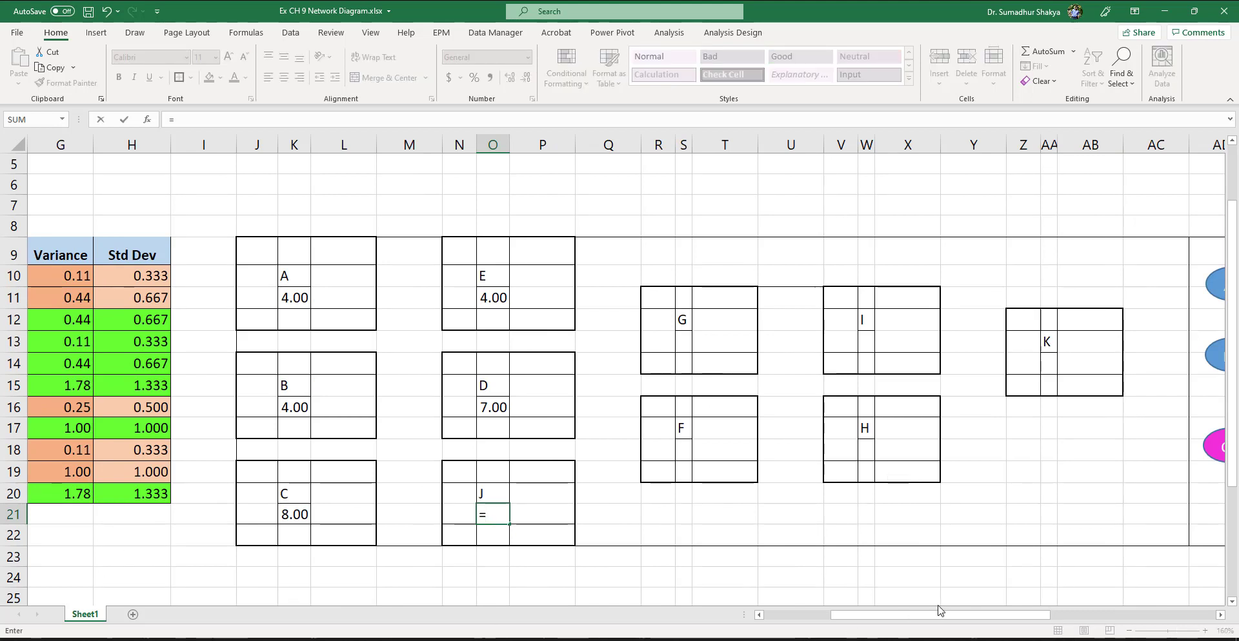
scroll(894, 624, "left", 6)
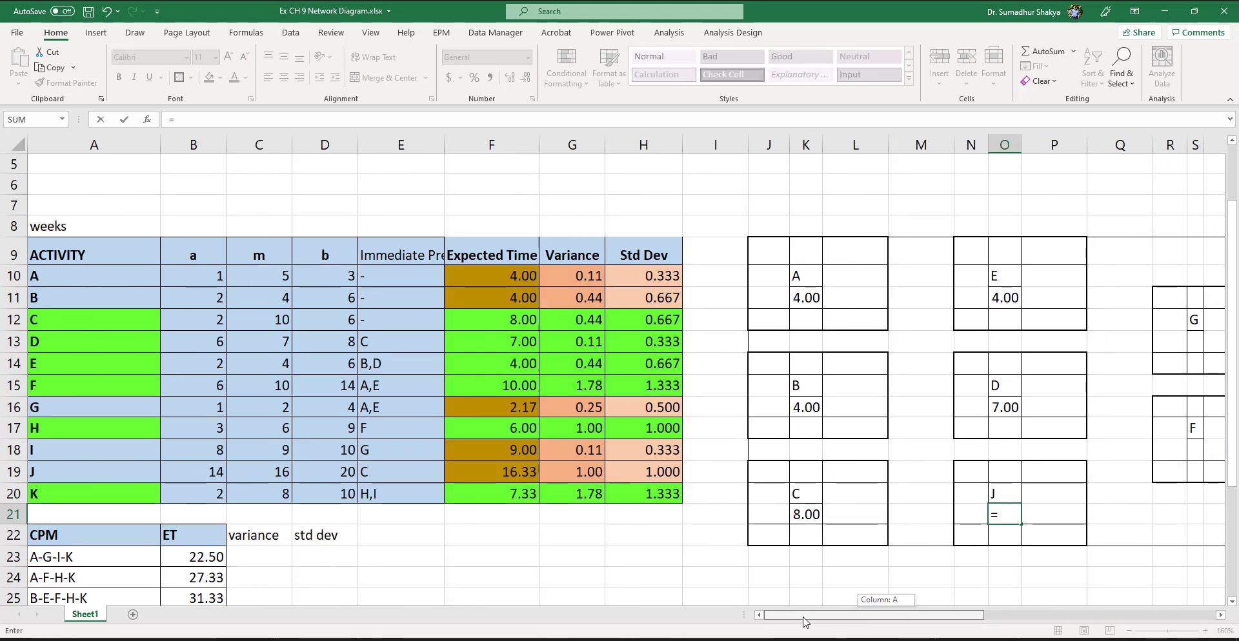
left_click(498, 470)
key("Return")
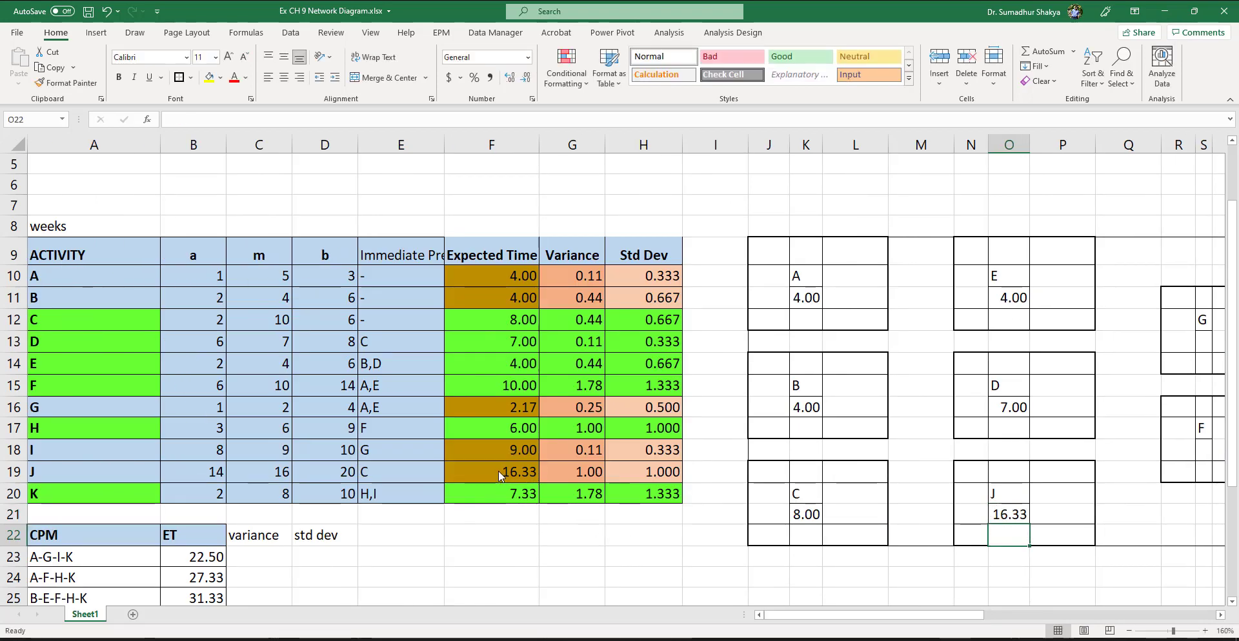
- Link the duration under node G in S13 to activity G's expected time with =F16
left_click(1205, 342)
type("=")
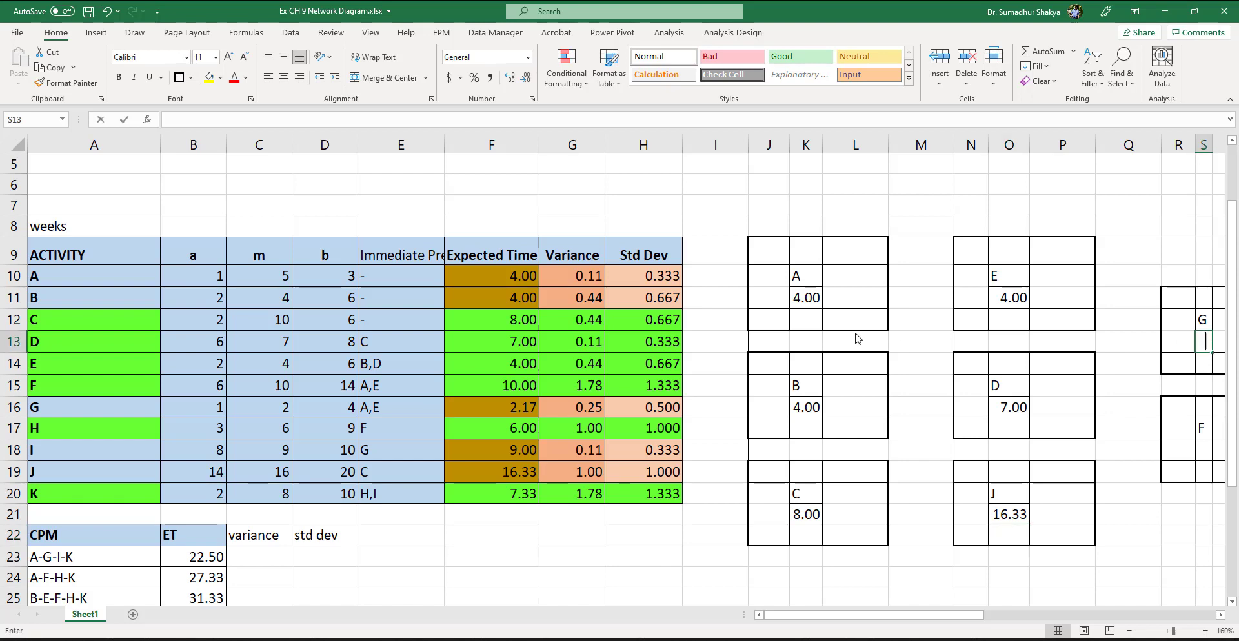
left_click(520, 413)
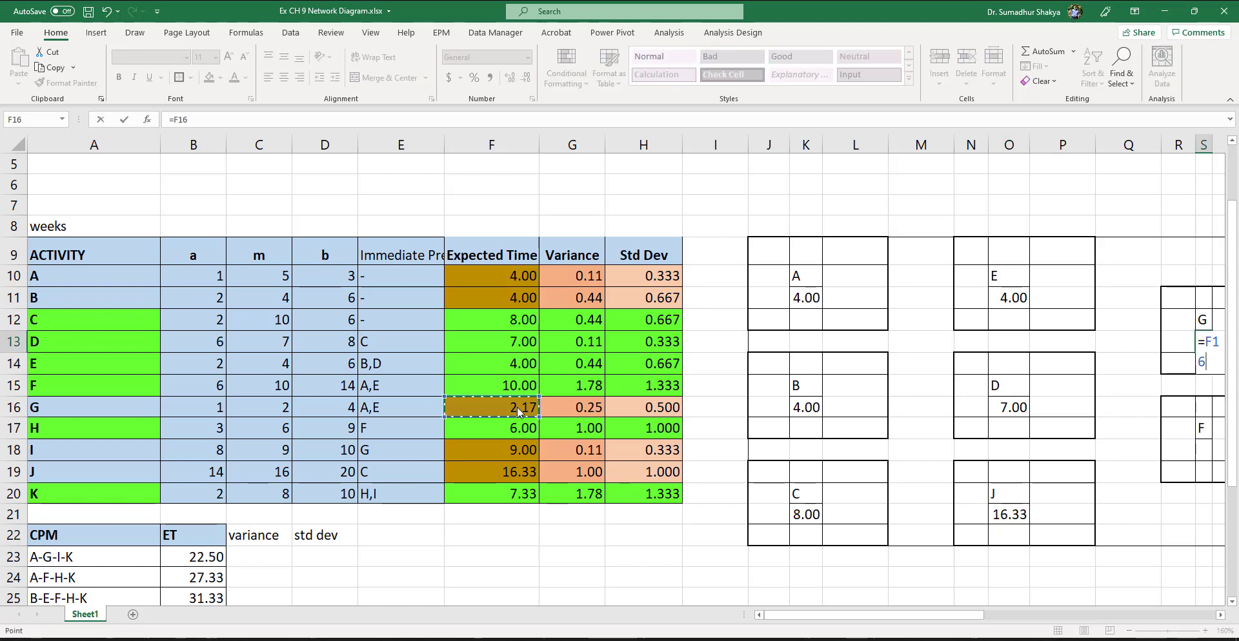
key("Return")
- Link the duration under node F in S18 to activity F's expected time in F15
left_click(1083, 453)
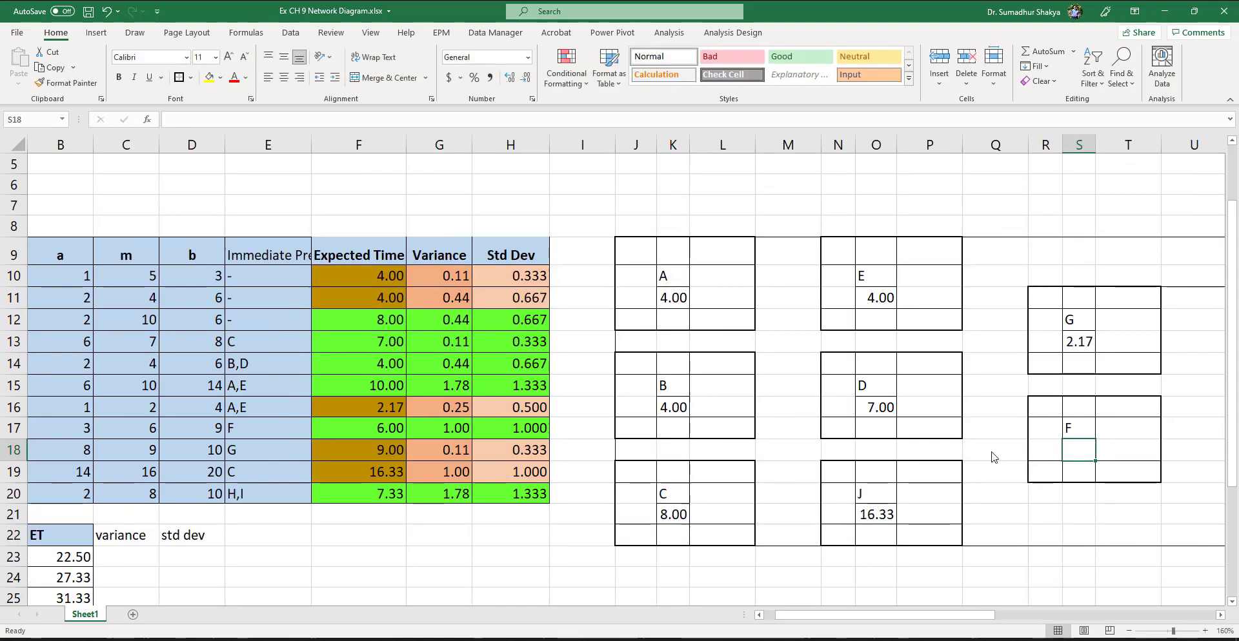
type("=")
scroll(367, 433, "left", 3)
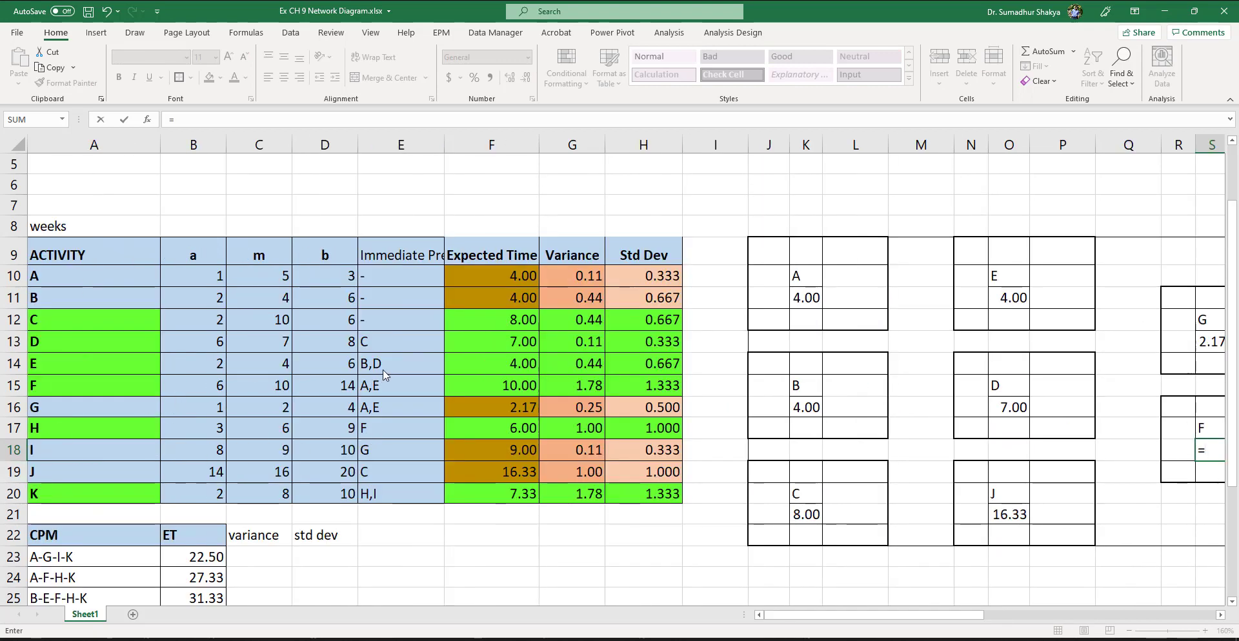
left_click(498, 384)
key("Return")
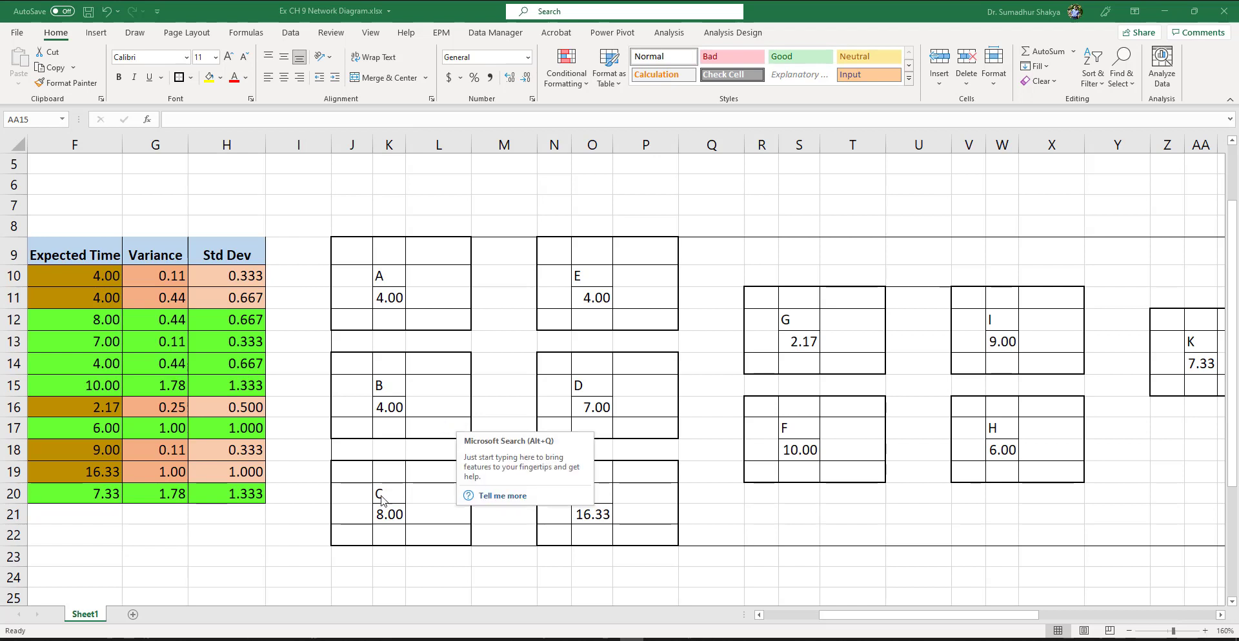
- Fill the name and duration cells of critical activities C, D, E, F, H and K in the node boxes with bright green
key("Escape")
left_click_drag(381, 499, 389, 516)
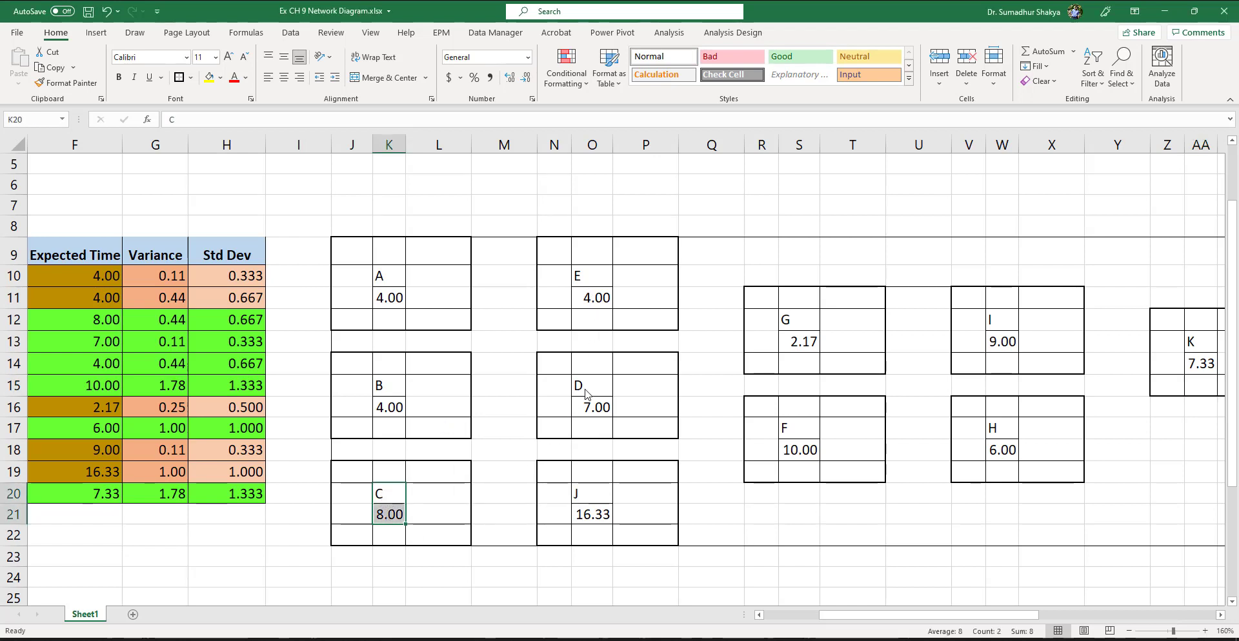
left_click_drag(586, 390, 589, 407)
left_click_drag(594, 277, 600, 304)
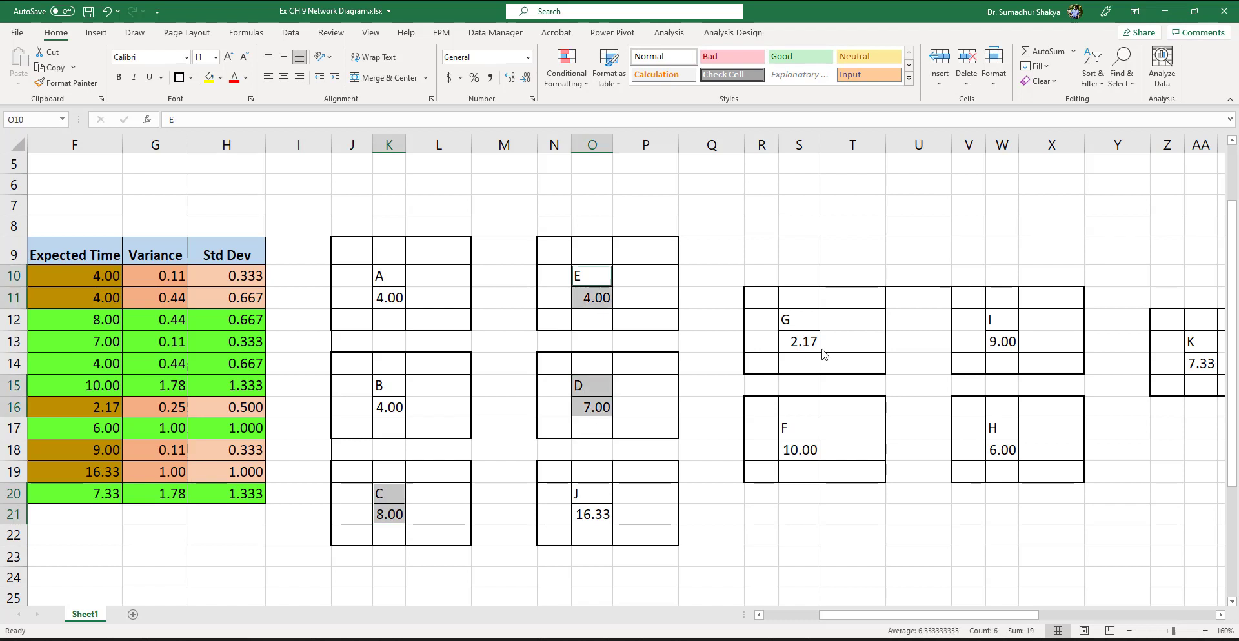
left_click_drag(805, 433, 803, 452)
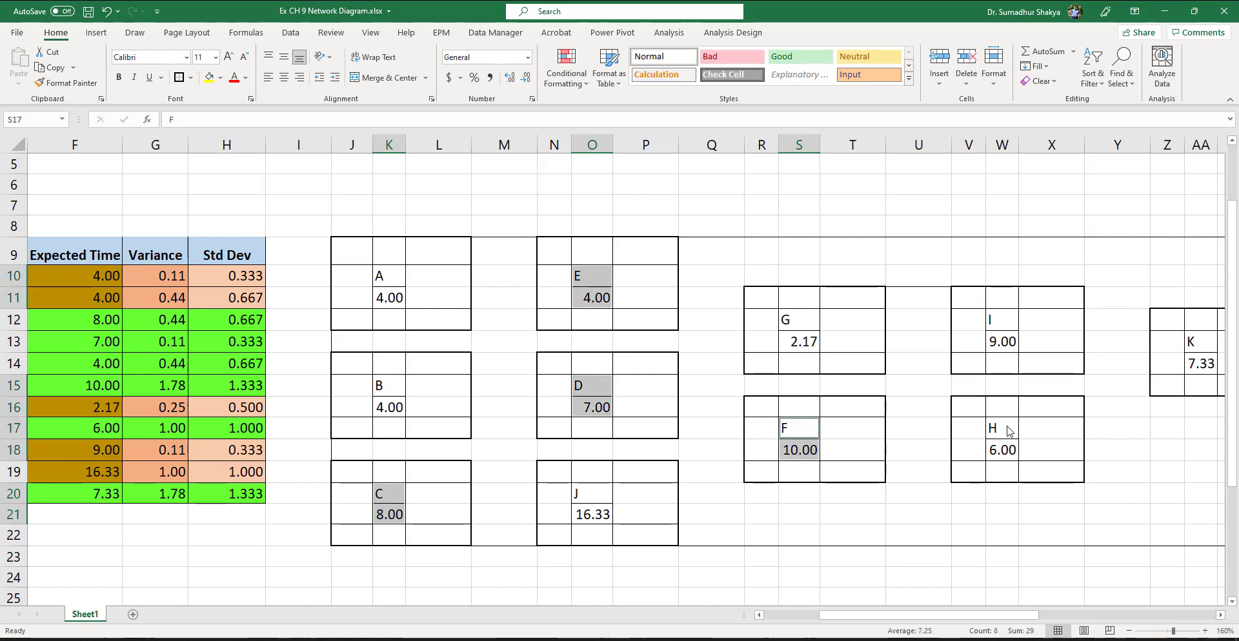
left_click_drag(999, 431, 1012, 450)
left_click_drag(1202, 345, 1206, 366)
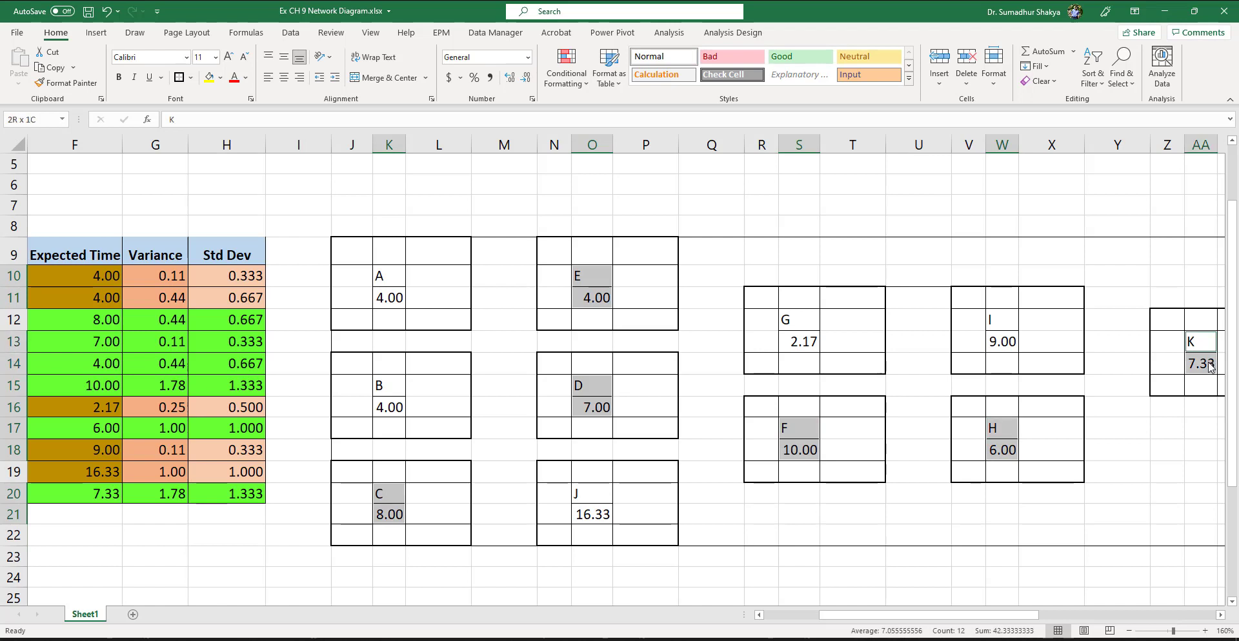
left_click(220, 78)
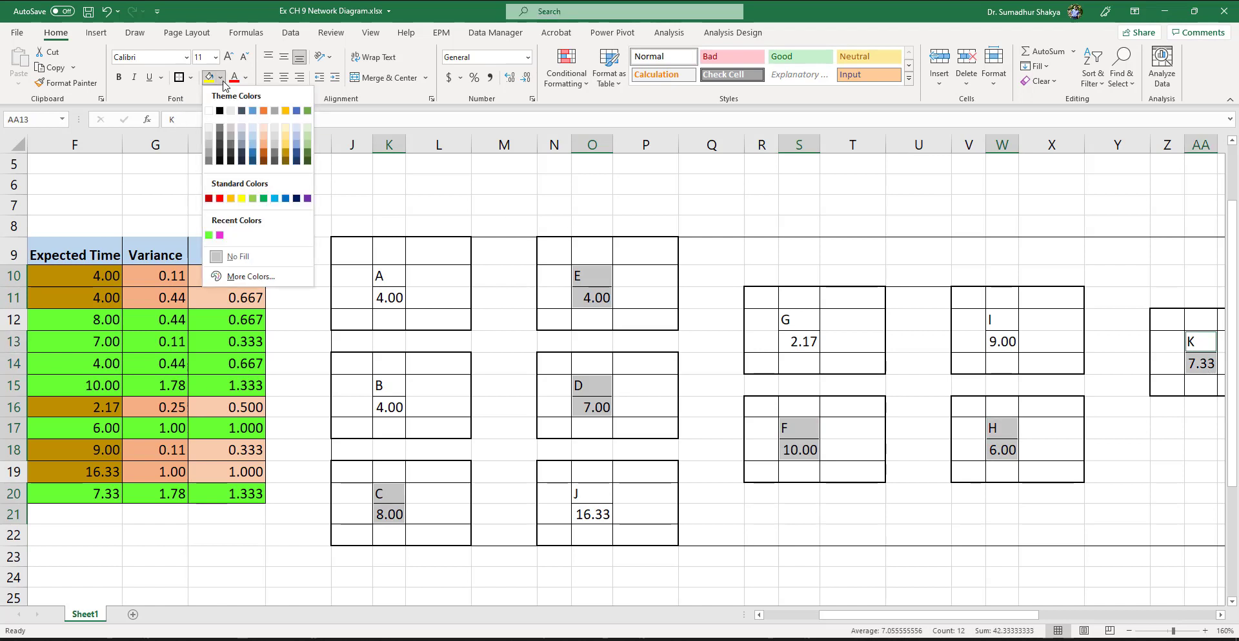
left_click(211, 236)
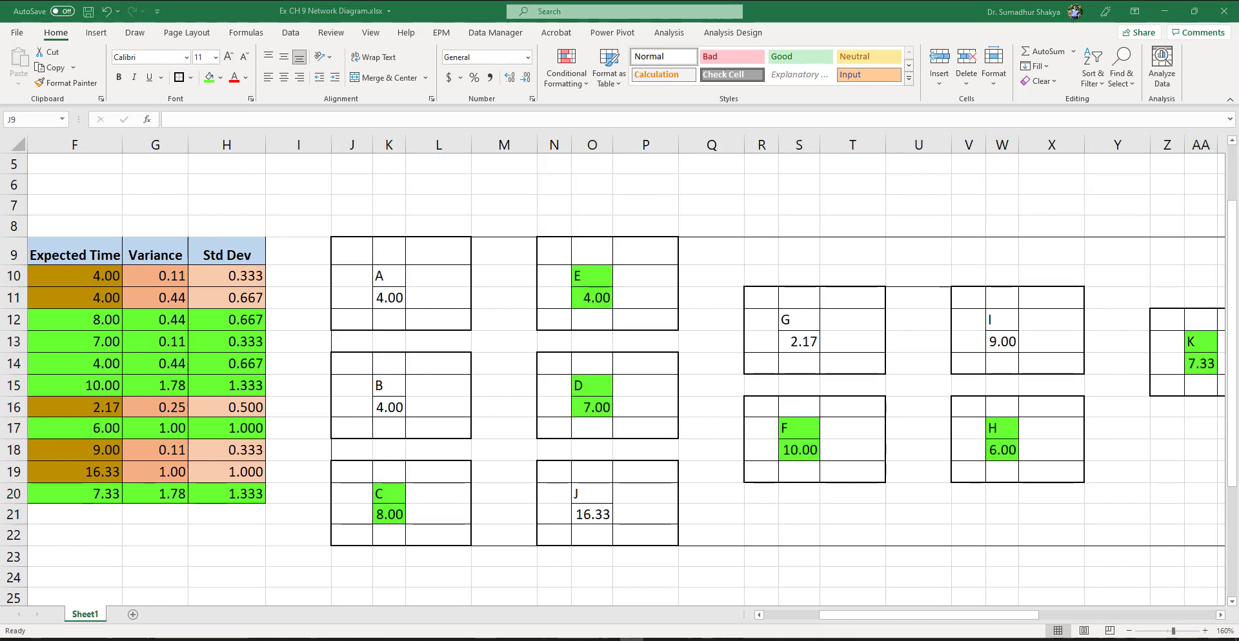
- Narrow column M between the first two columns of node boxes
scroll(803, 334, "down", 1, "ctrl")
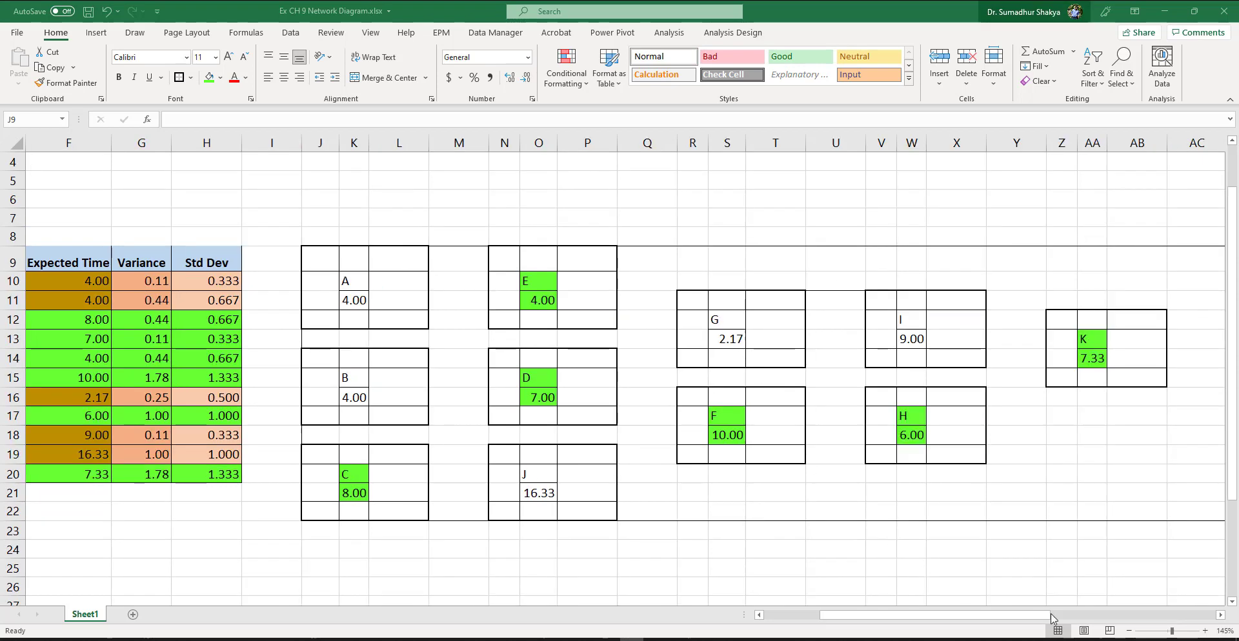
left_click(1220, 615)
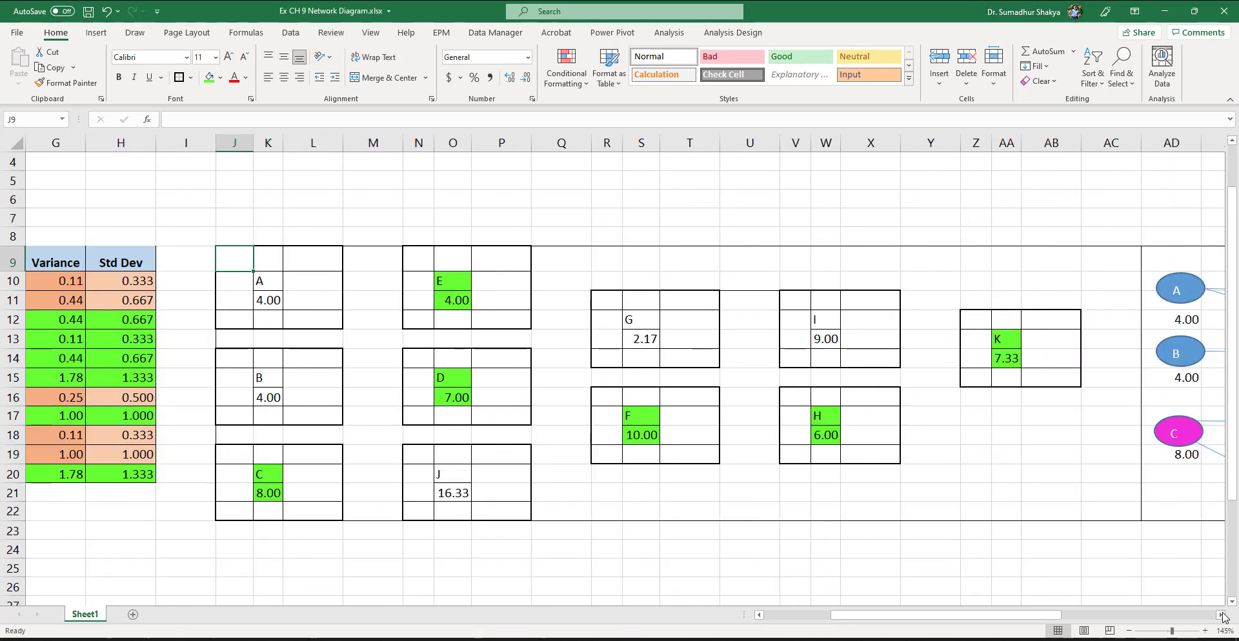
left_click_drag(403, 142, 377, 144)
- Enter 0 as activity C's earliest start in J19
left_click(234, 456)
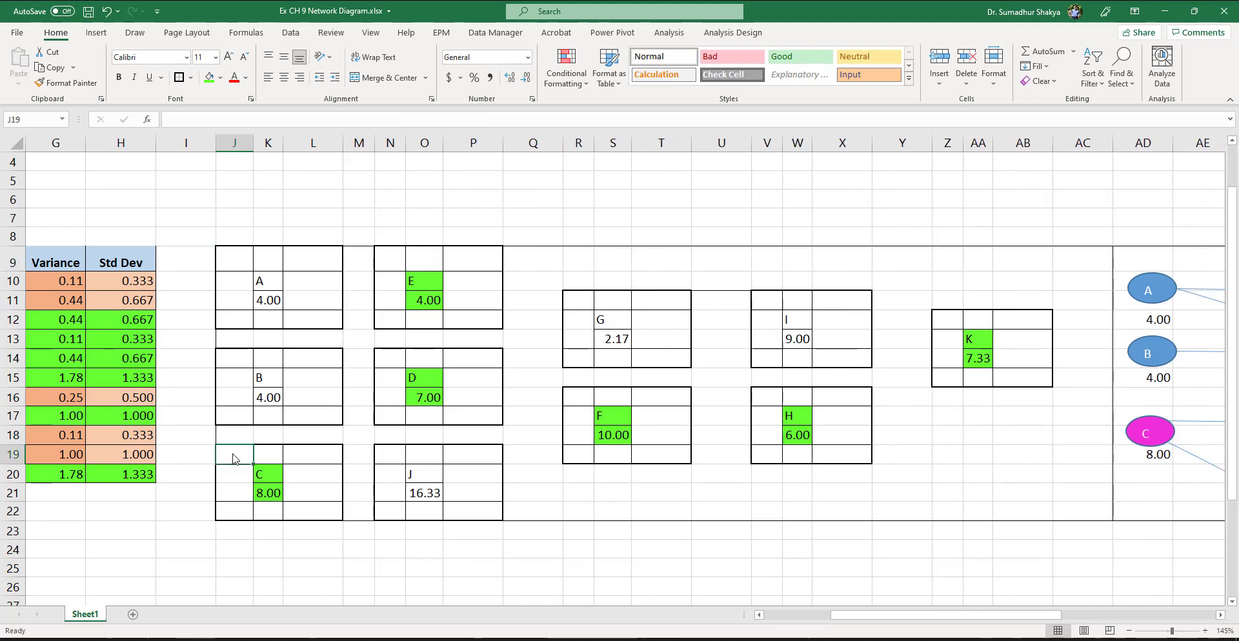
type("0")
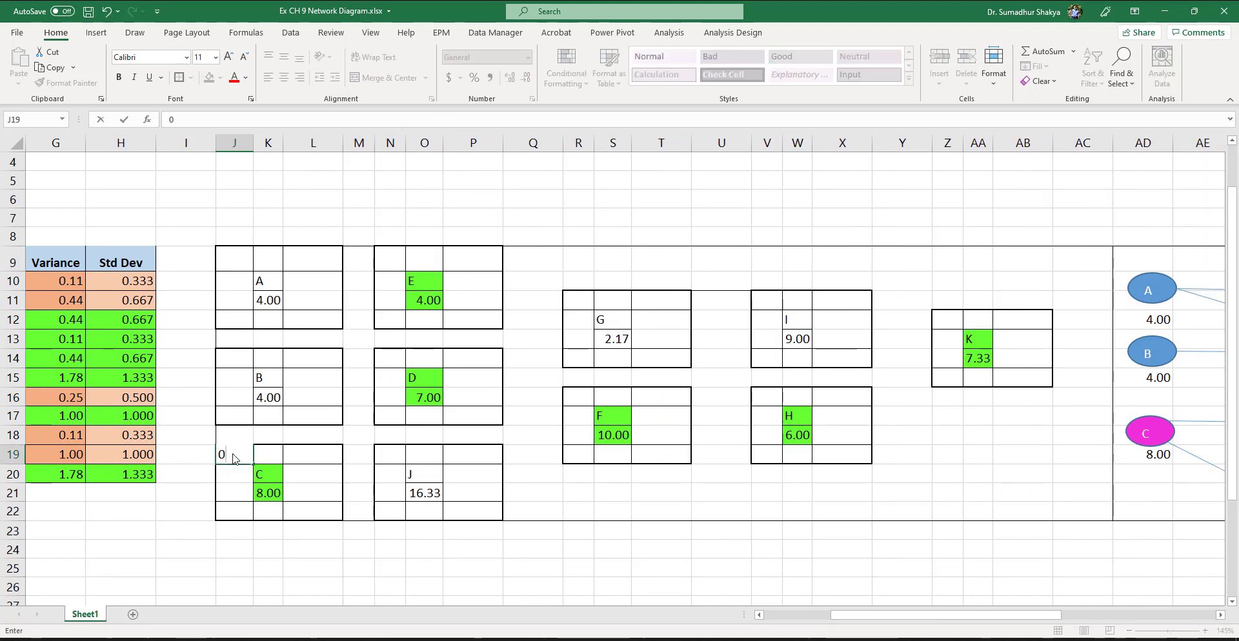
key("Tab")
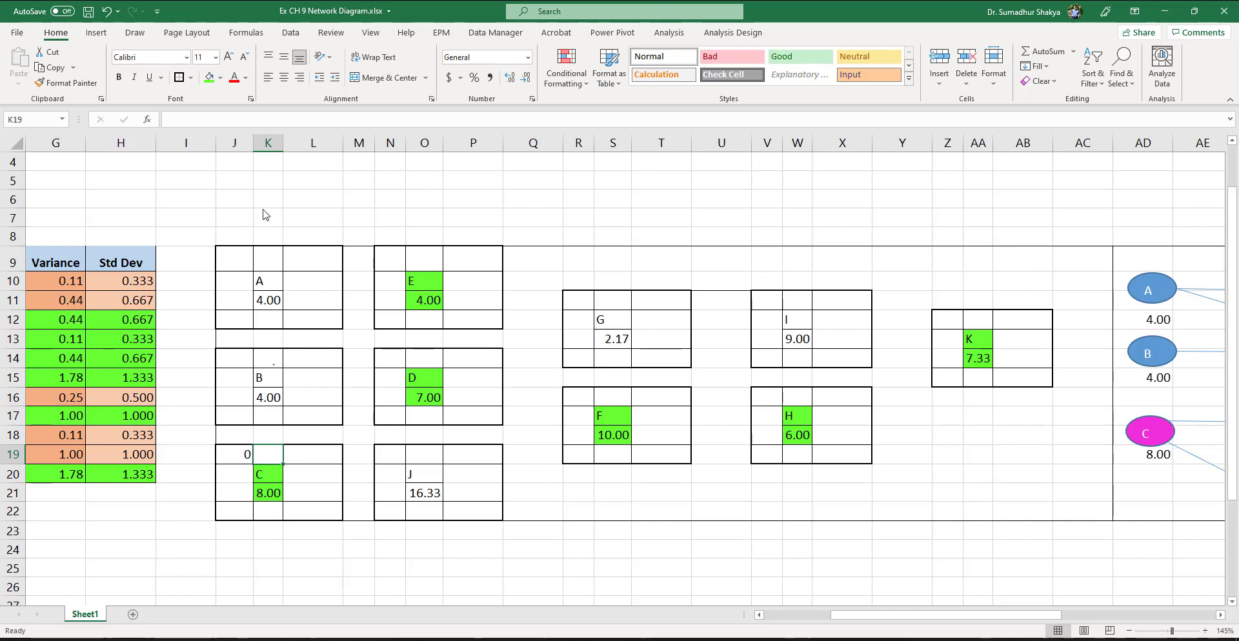
- Sketch an ink arrow above the A and E boxes and downward ink lines at the start and end of the node-box network
mouse_move(214, 209)
left_mouse_down()
mouse_move(414, 198)
mouse_move(396, 209)
left_mouse_up()
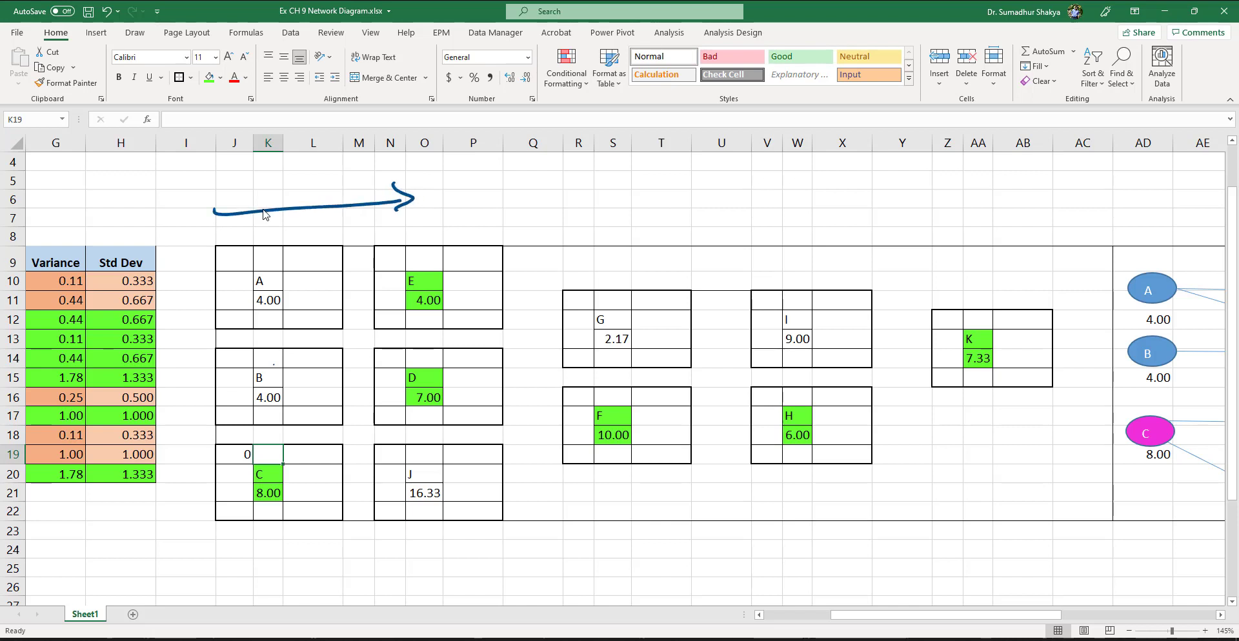
left_click_drag(204, 190, 266, 547)
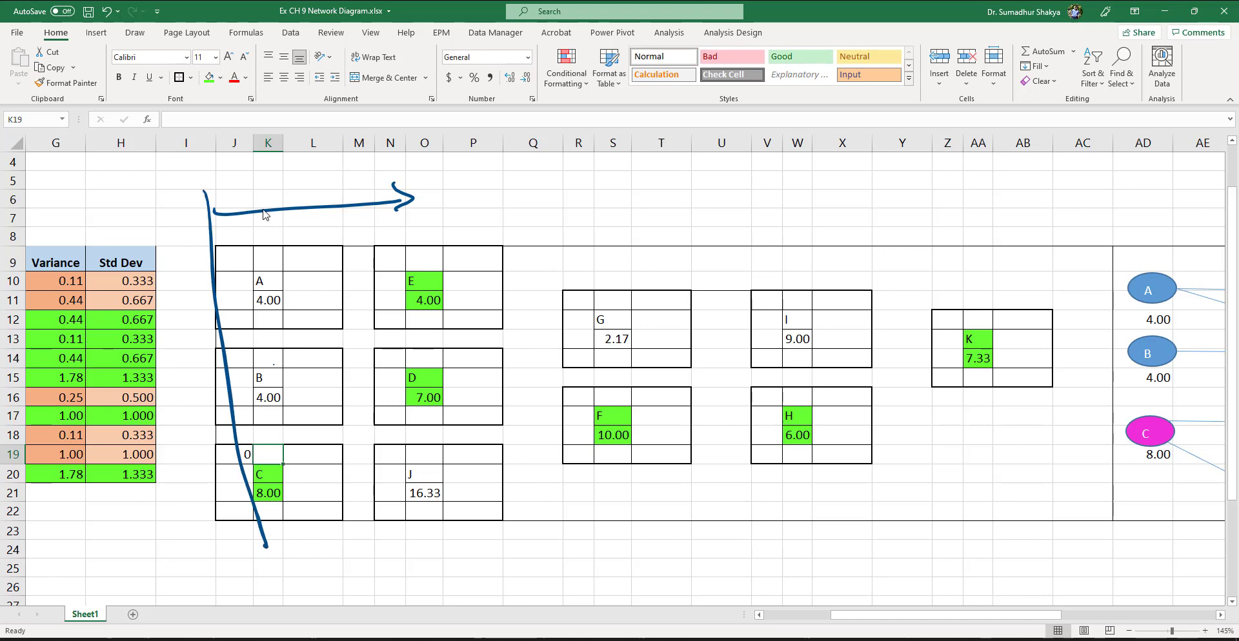
mouse_move(1114, 184)
left_mouse_down()
mouse_move(1123, 342)
mouse_move(1167, 599)
left_mouse_up()
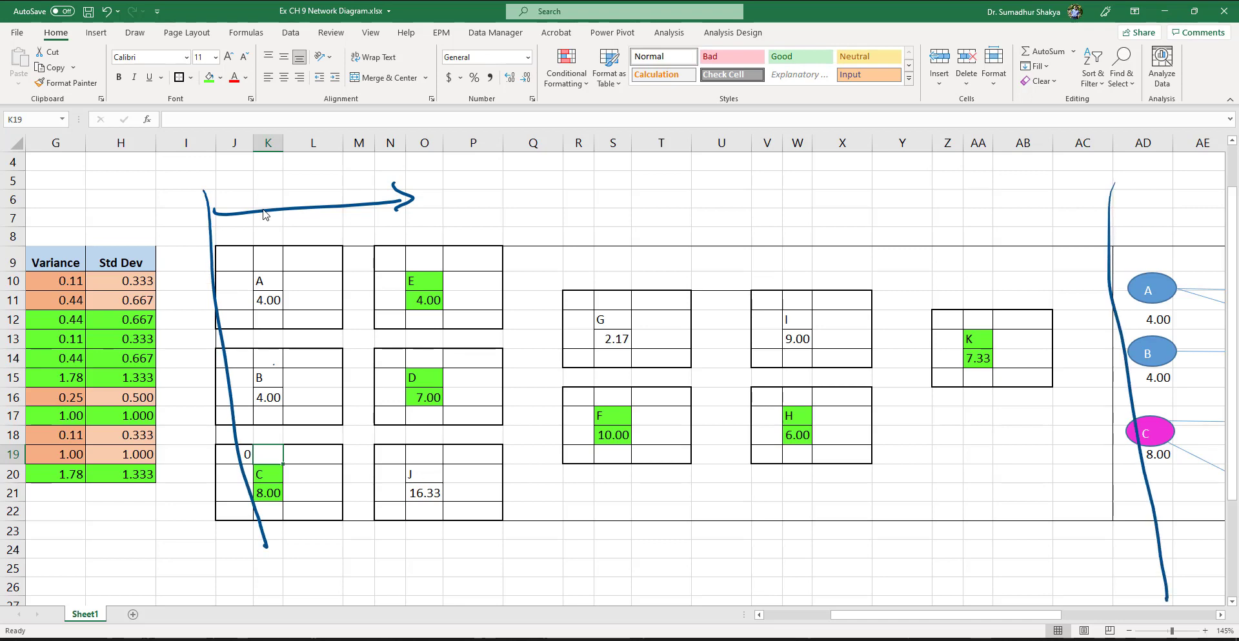
- Check the expected-time formula for path C-D-E-F-H-K in B27 and return to the node boxes
scroll(241, 258, "left", 3)
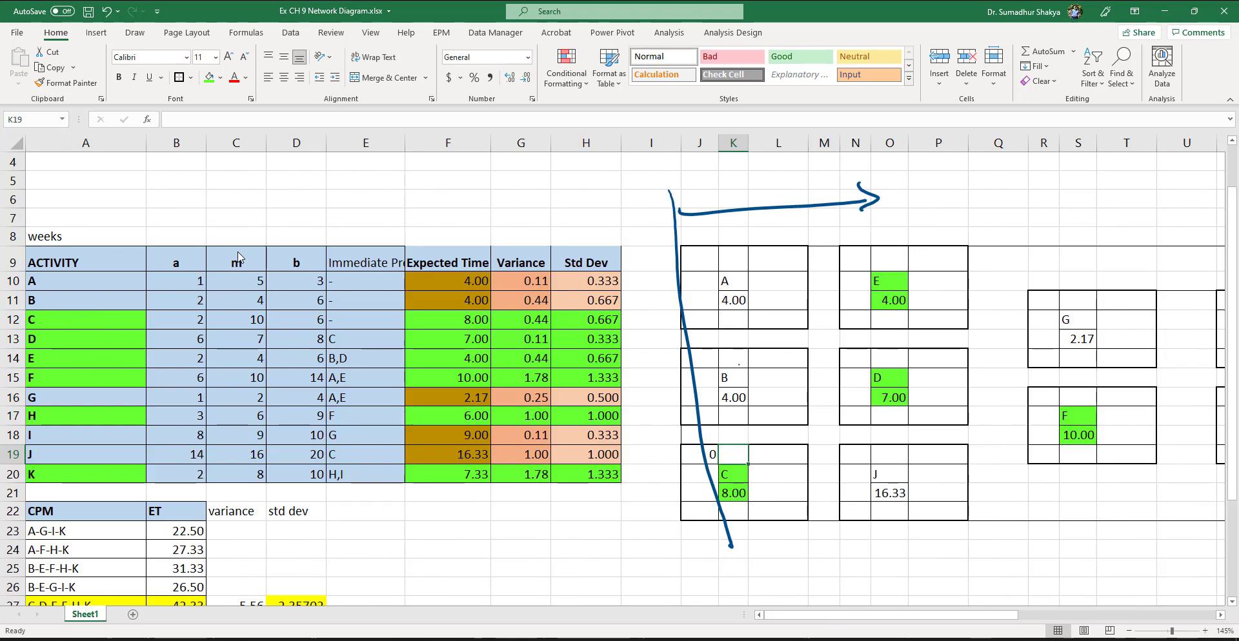
scroll(264, 488, "down", 2)
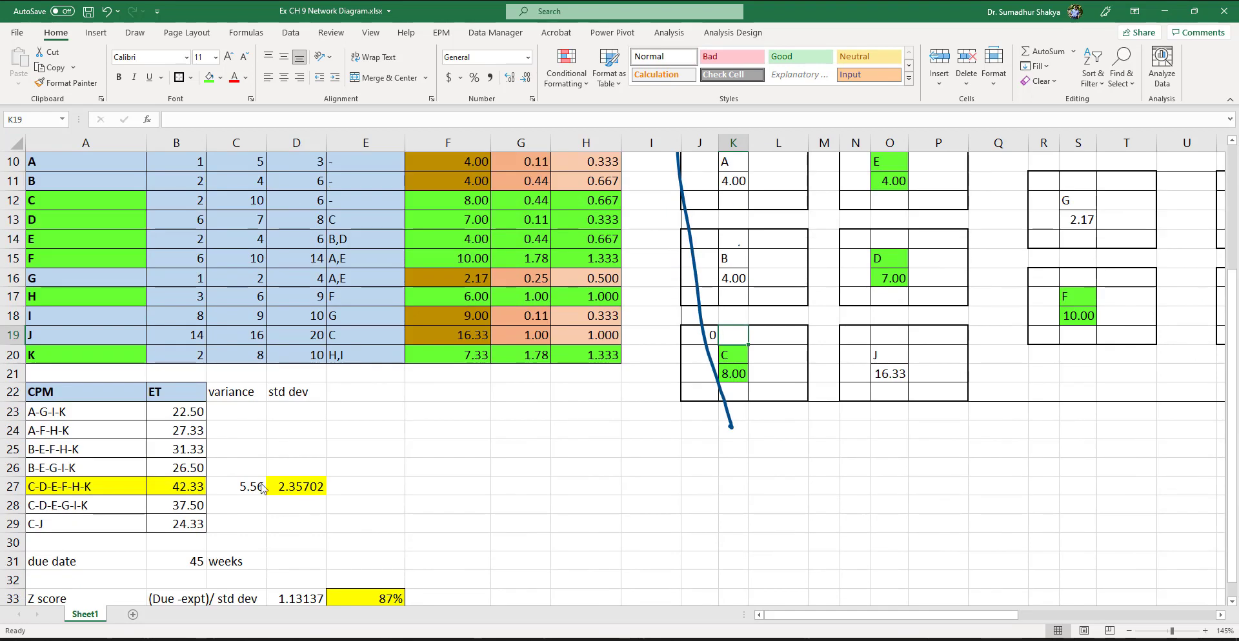
left_click(187, 490)
scroll(1103, 448, "right", 5)
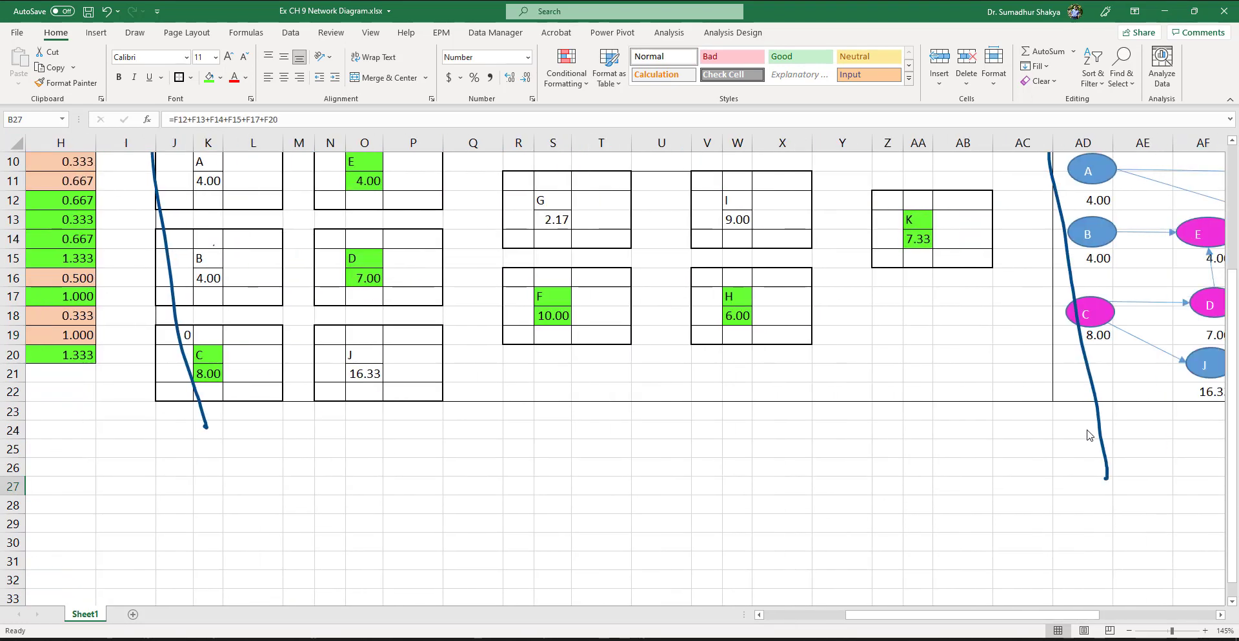
scroll(1090, 434, "up", 2)
scroll(226, 477, "up", 1)
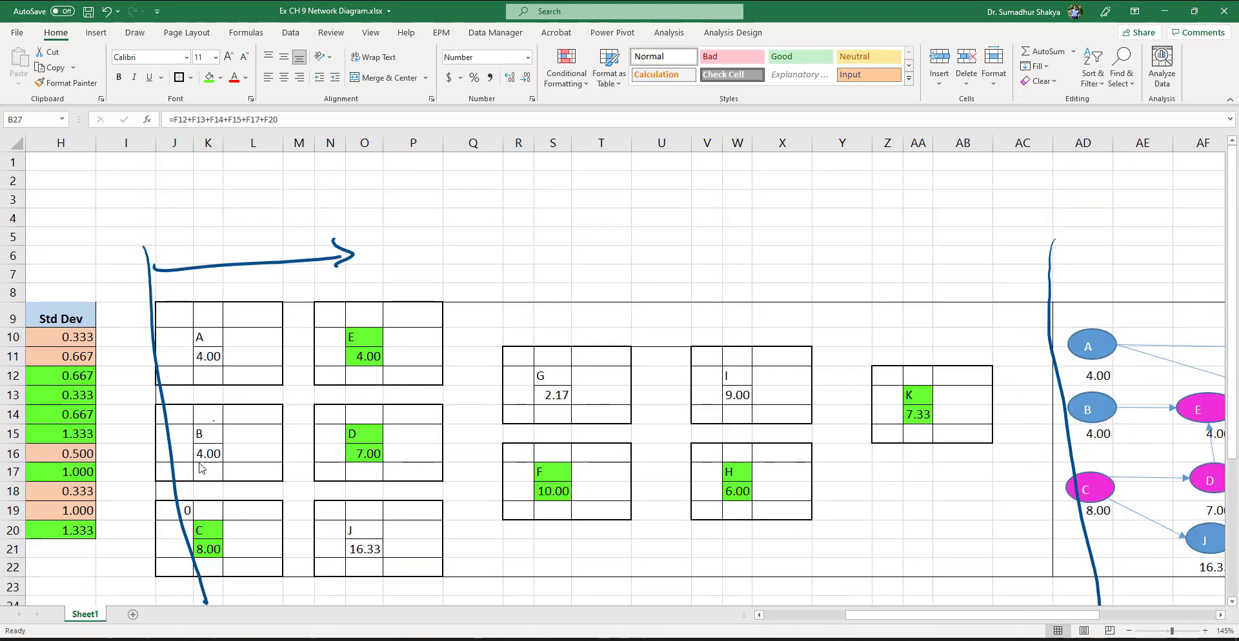
- Annotate node C's box in ink with ES, EF, LS and LF, outline the box and circle its duration, and clear the labels
left_click(187, 512)
left_click(240, 513)
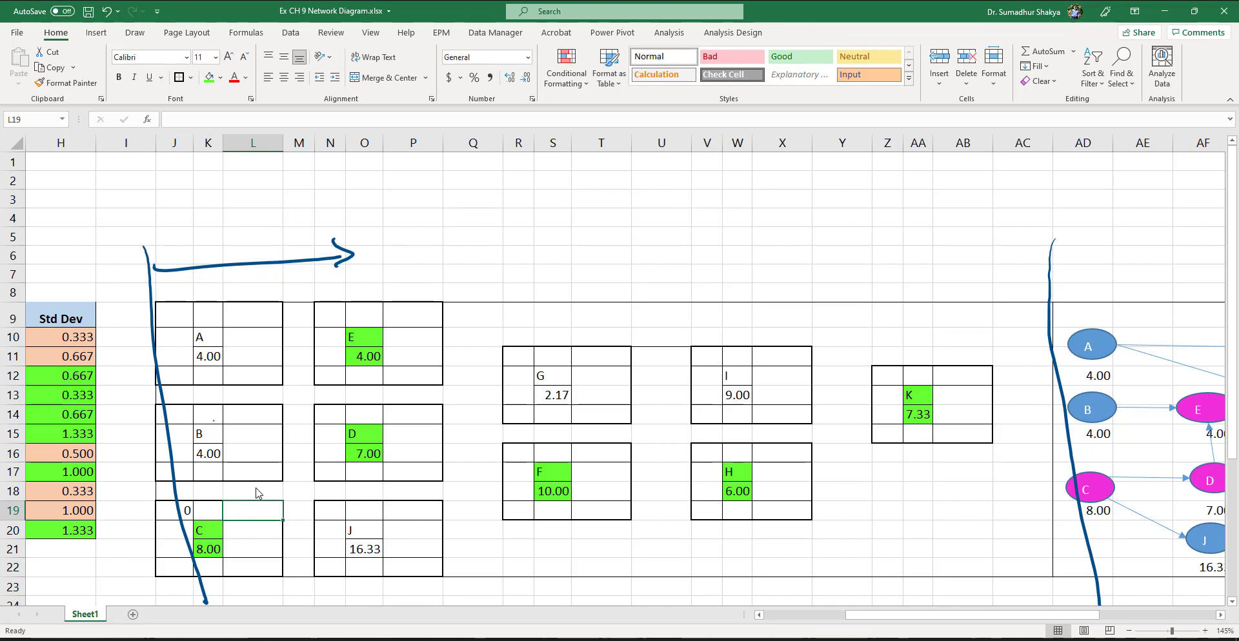
mouse_move(144, 506)
left_mouse_down()
mouse_move(259, 507)
mouse_move(265, 485)
left_mouse_up()
mouse_move(256, 489)
left_mouse_down()
mouse_move(271, 481)
mouse_move(271, 495)
left_mouse_up()
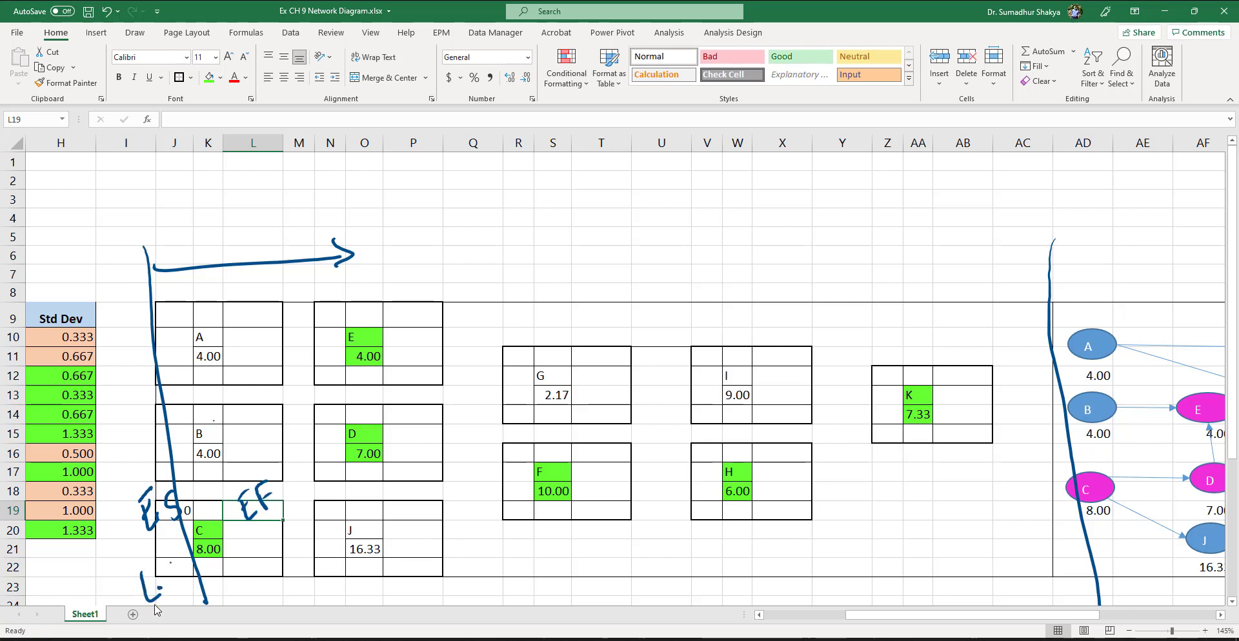
left_click_drag(176, 564, 167, 588)
mouse_move(241, 570)
left_mouse_down()
mouse_move(239, 593)
mouse_move(253, 588)
left_mouse_up()
left_click_drag(257, 589, 270, 558)
left_click_drag(259, 579, 268, 573)
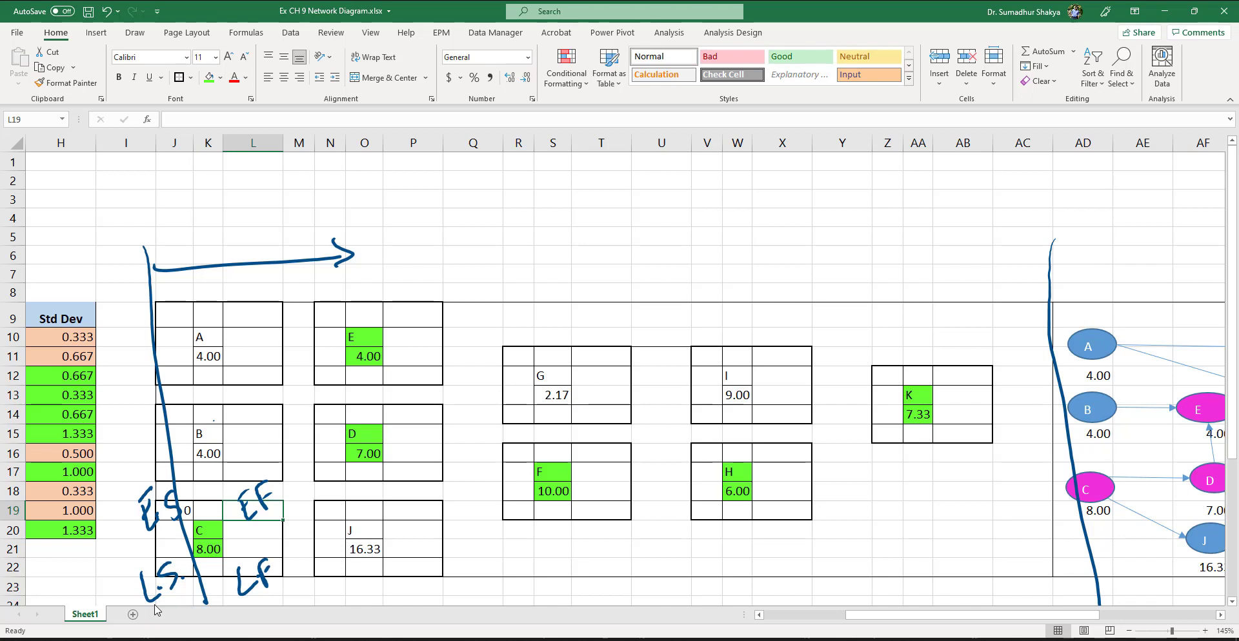
mouse_move(200, 540)
left_mouse_down()
mouse_move(226, 559)
mouse_move(205, 539)
left_mouse_up()
mouse_move(125, 495)
left_mouse_down()
mouse_move(280, 483)
mouse_move(294, 568)
mouse_move(239, 603)
left_mouse_up()
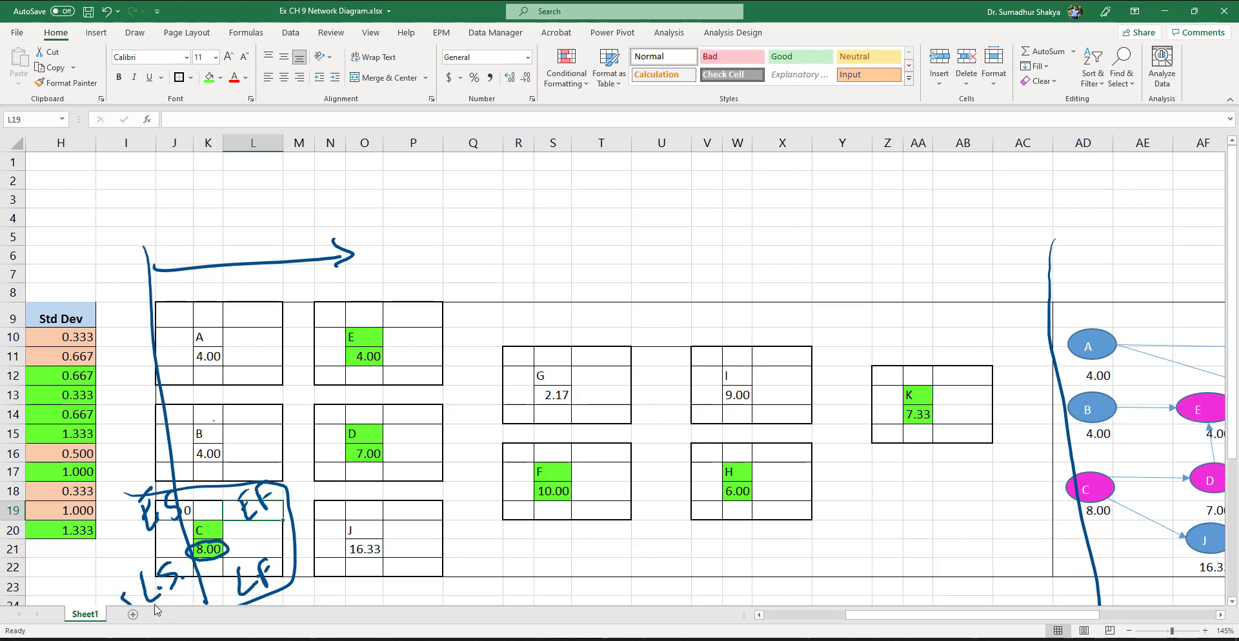
left_click_drag(140, 499, 121, 600)
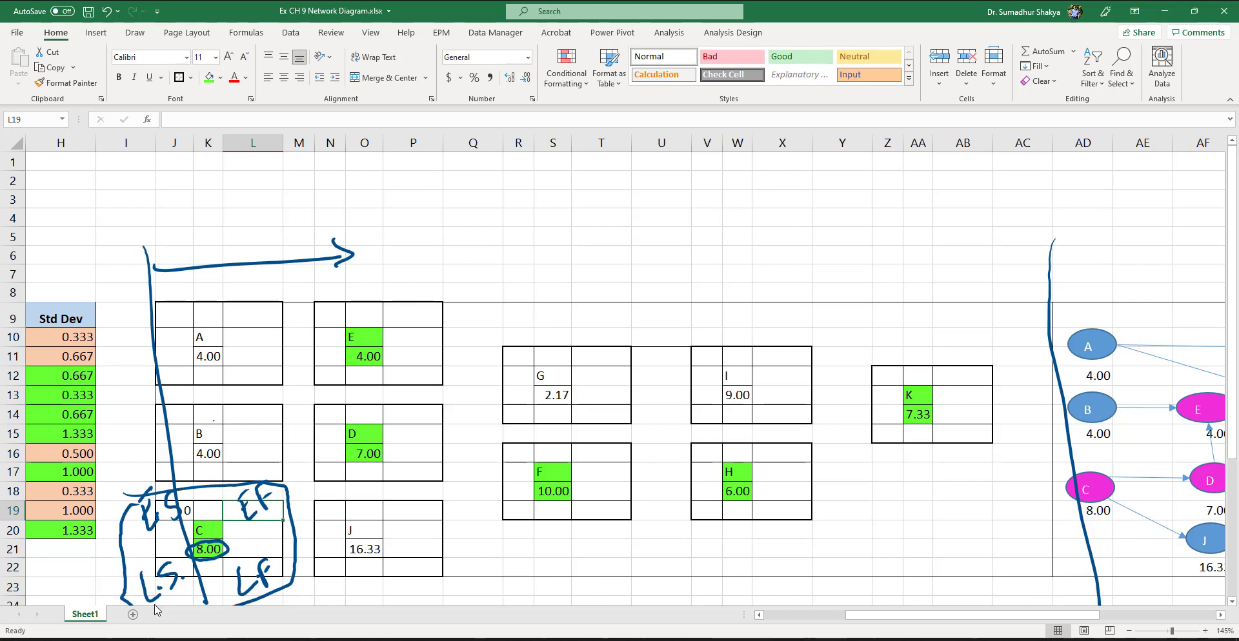
left_click(253, 510)
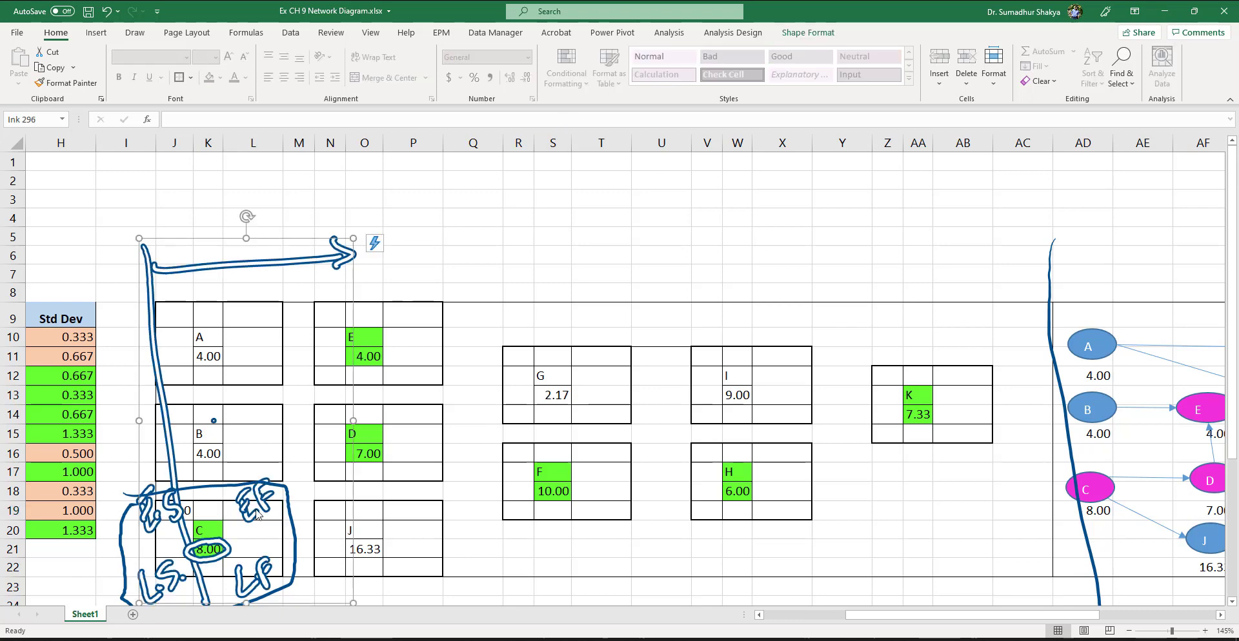
key("Delete")
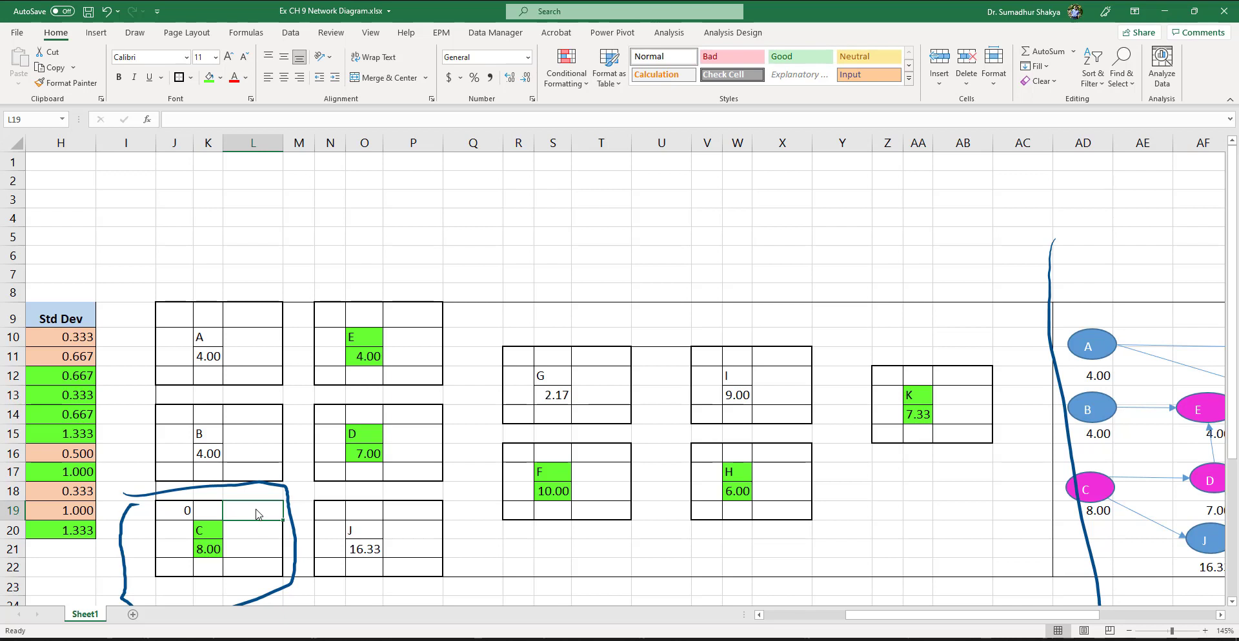
- Calculate activity C's earliest finish in L19 with =J19+K21 and copy the cell
type("=")
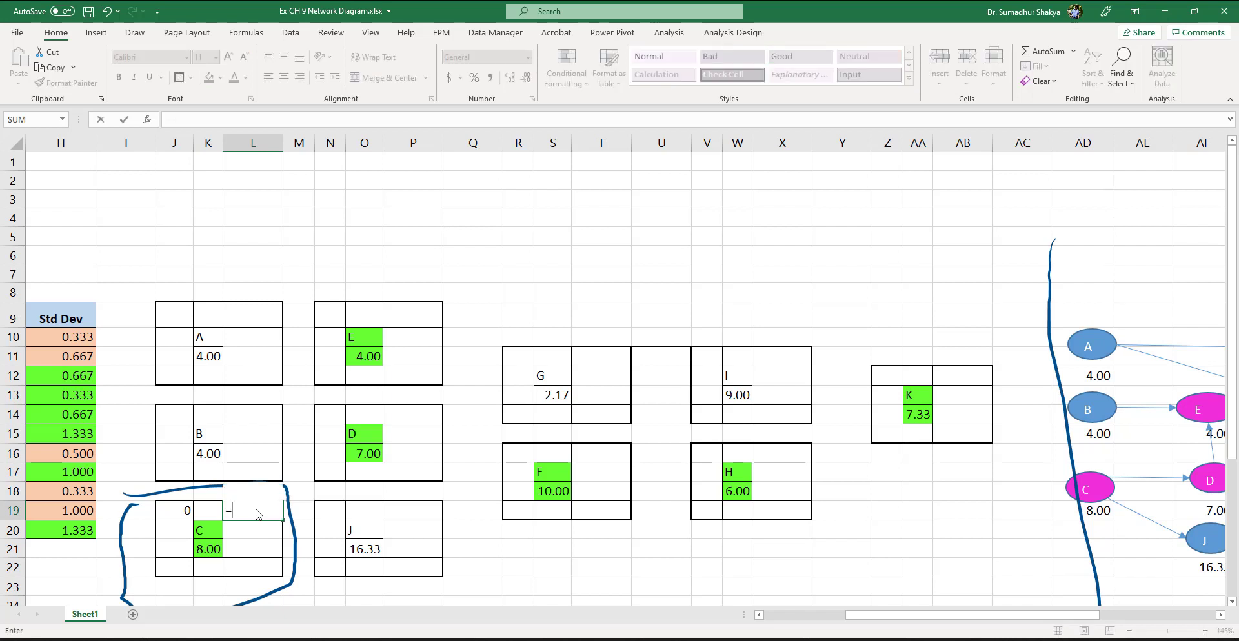
left_click(172, 521)
type("+")
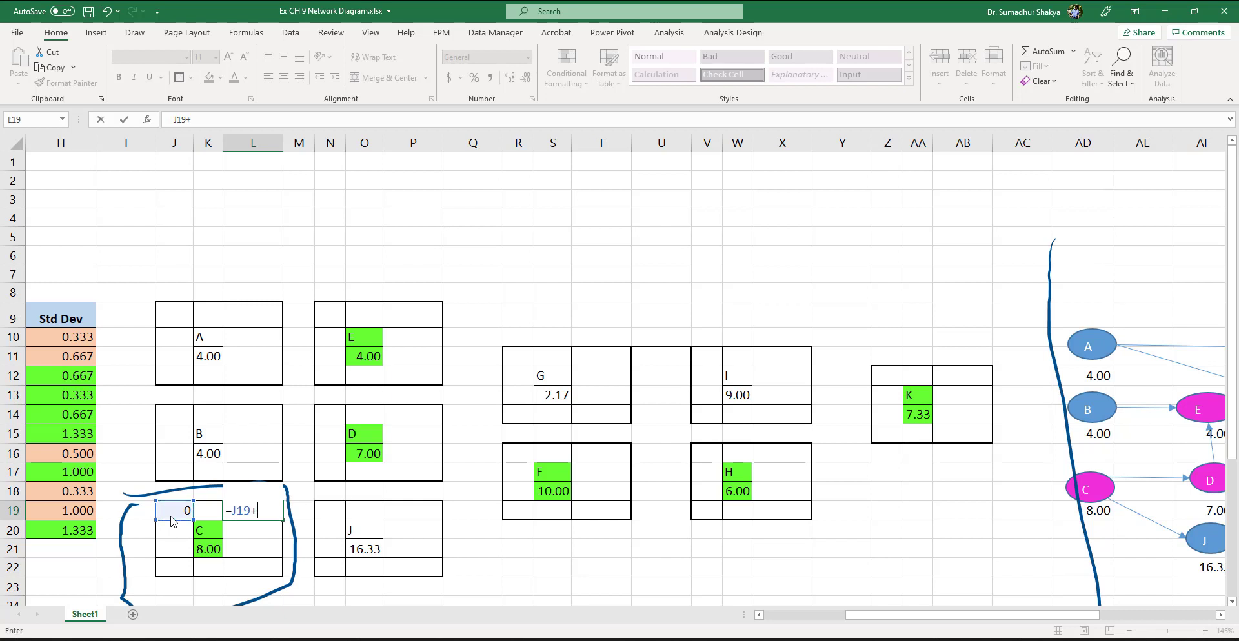
left_click(219, 552)
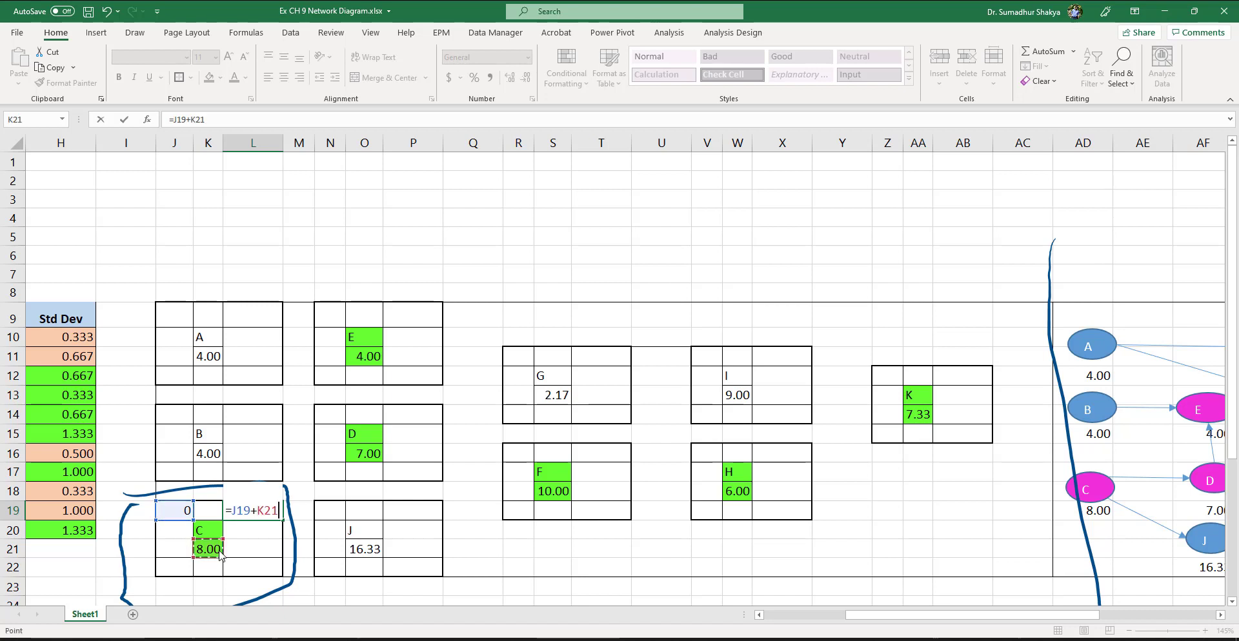
key("ctrl+Return")
key("ctrl+c")
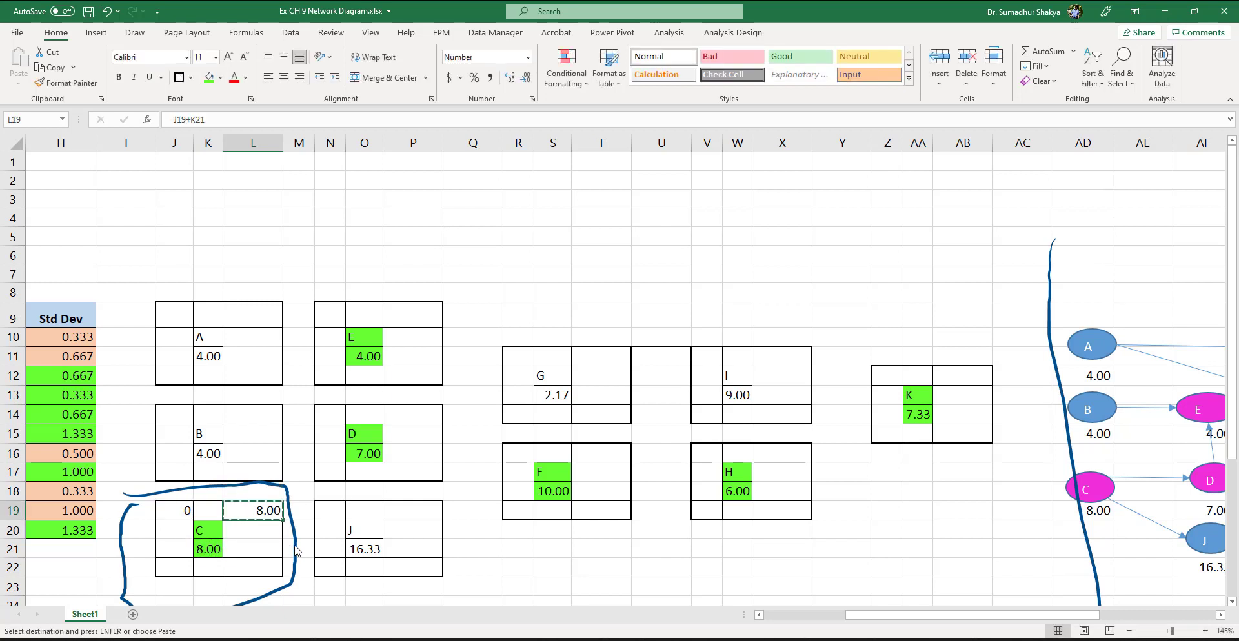
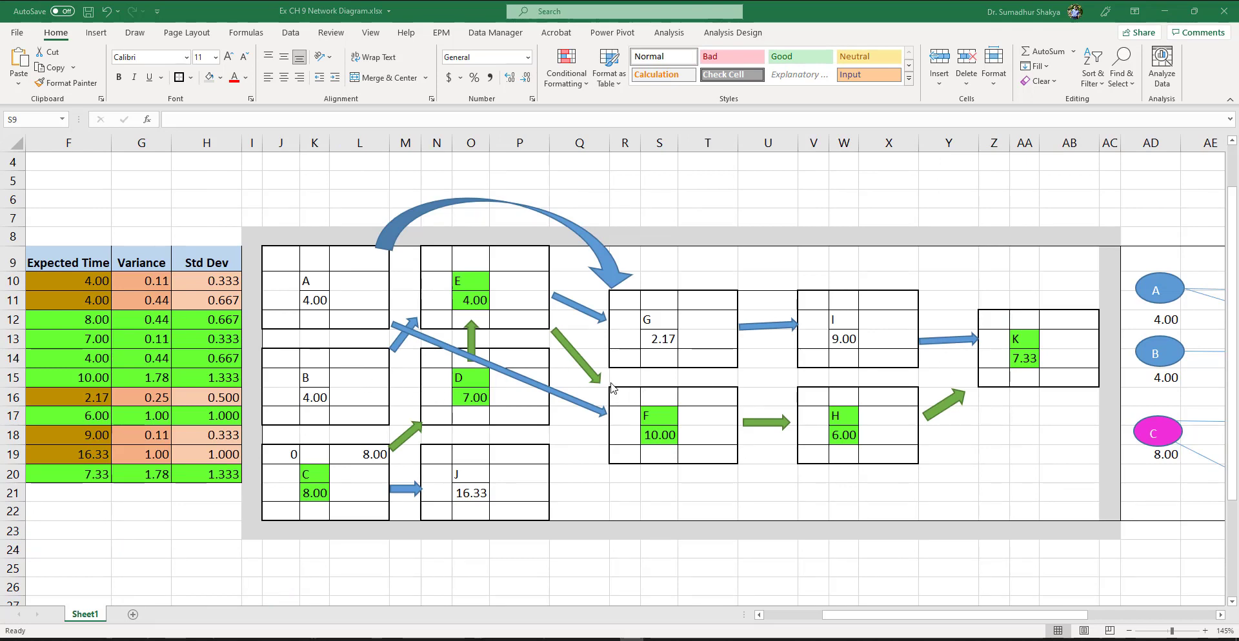
- Compare the arrows linking the node boxes with the oval network diagram, the activity table and the CPM path list
scroll(1030, 383, "right", 10)
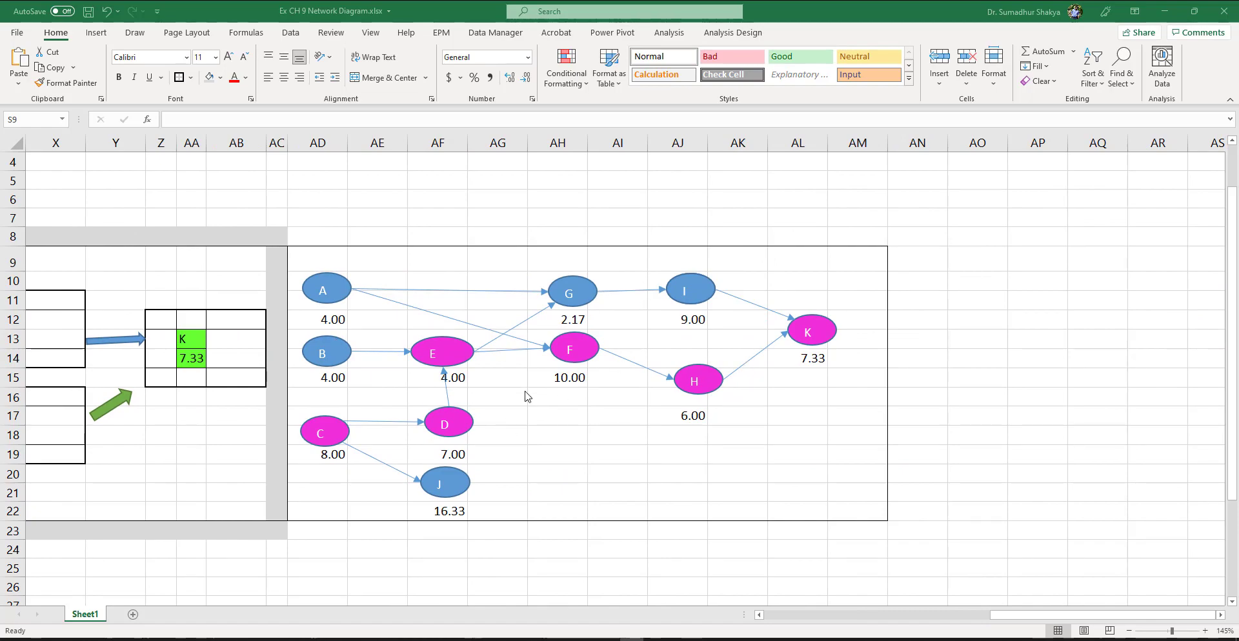
scroll(524, 396, "left", 10)
scroll(524, 396, "right", 4)
scroll(525, 396, "left", 5)
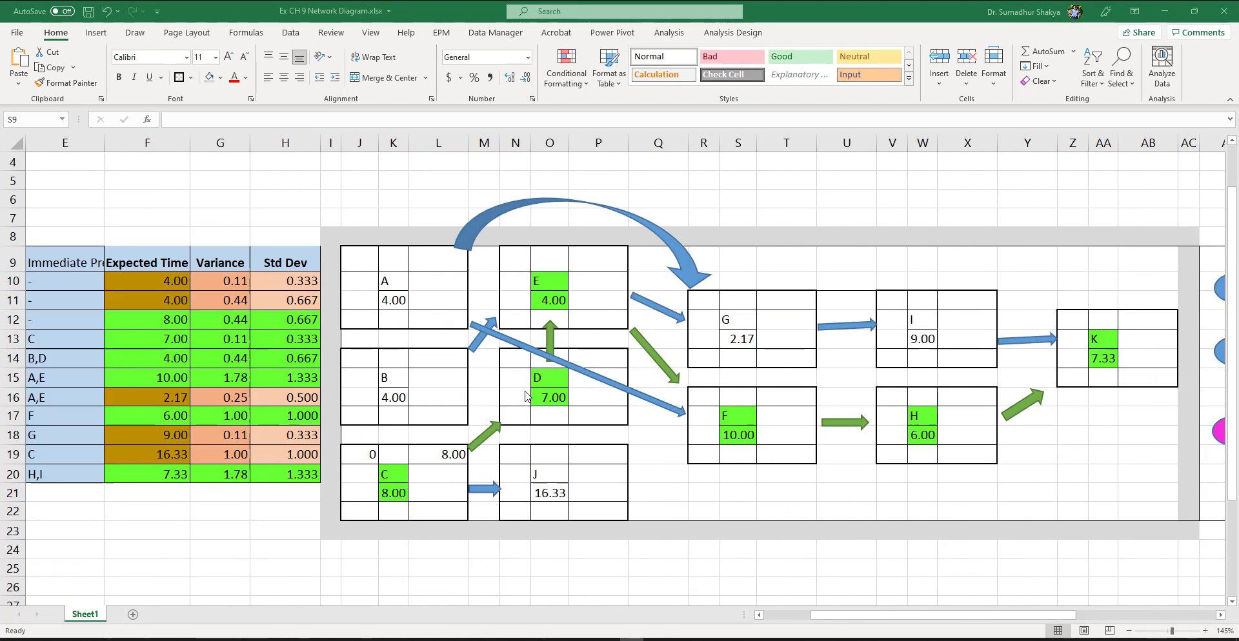
scroll(373, 429, "right", 3)
scroll(373, 428, "left", 8)
scroll(87, 529, "down", 2)
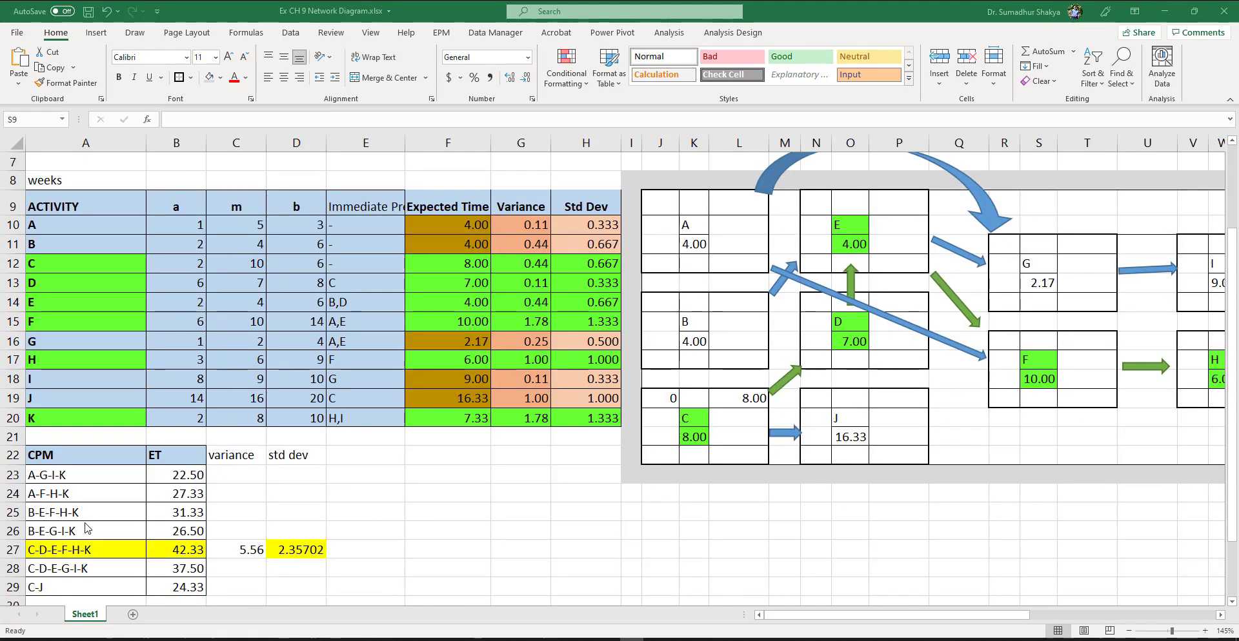
scroll(957, 373, "right", 3)
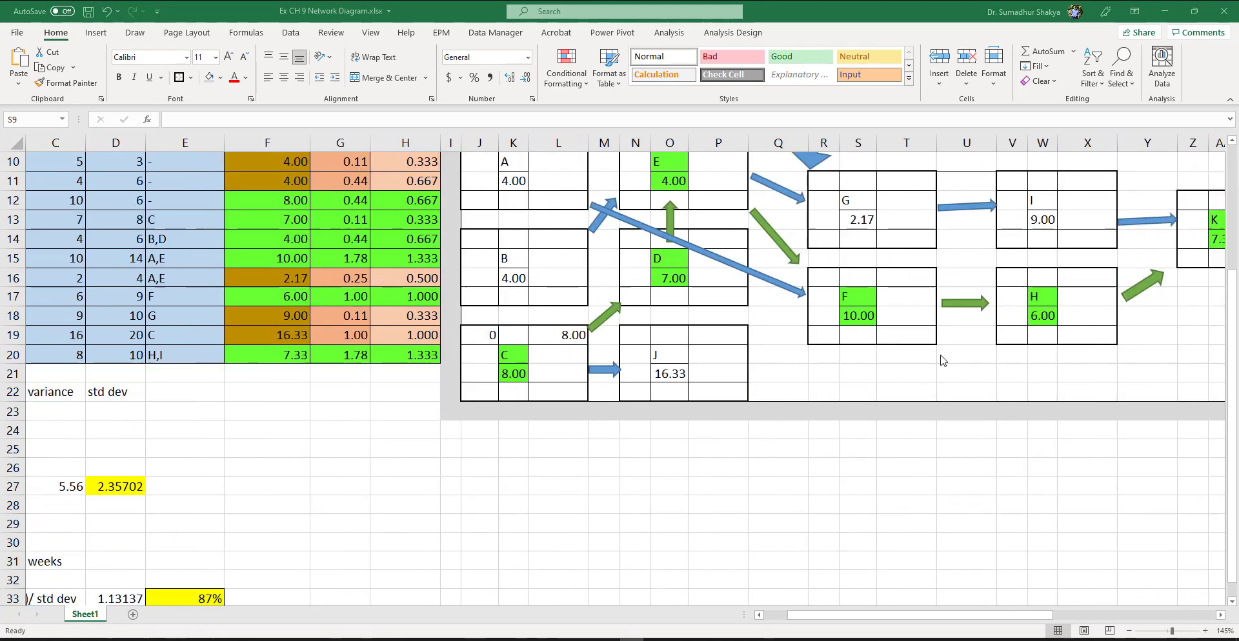
scroll(923, 366, "up", 3)
scroll(923, 366, "left", 2)
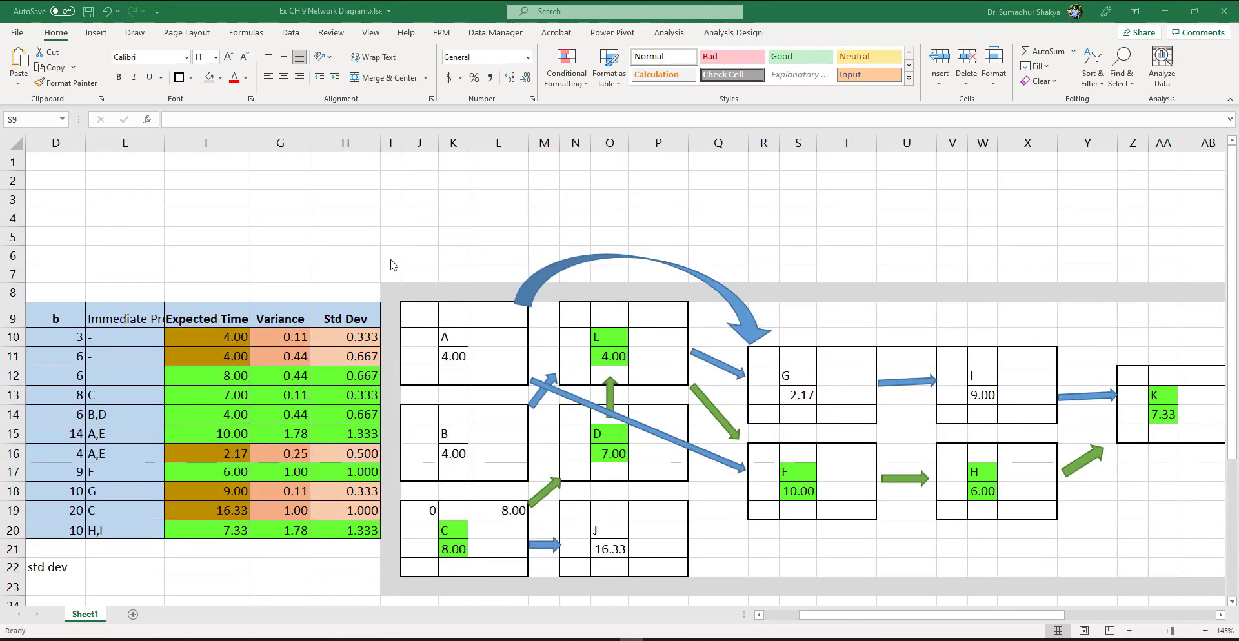
- Label the node-box network "forward pass" in J6
left_click(416, 260)
type("fo")
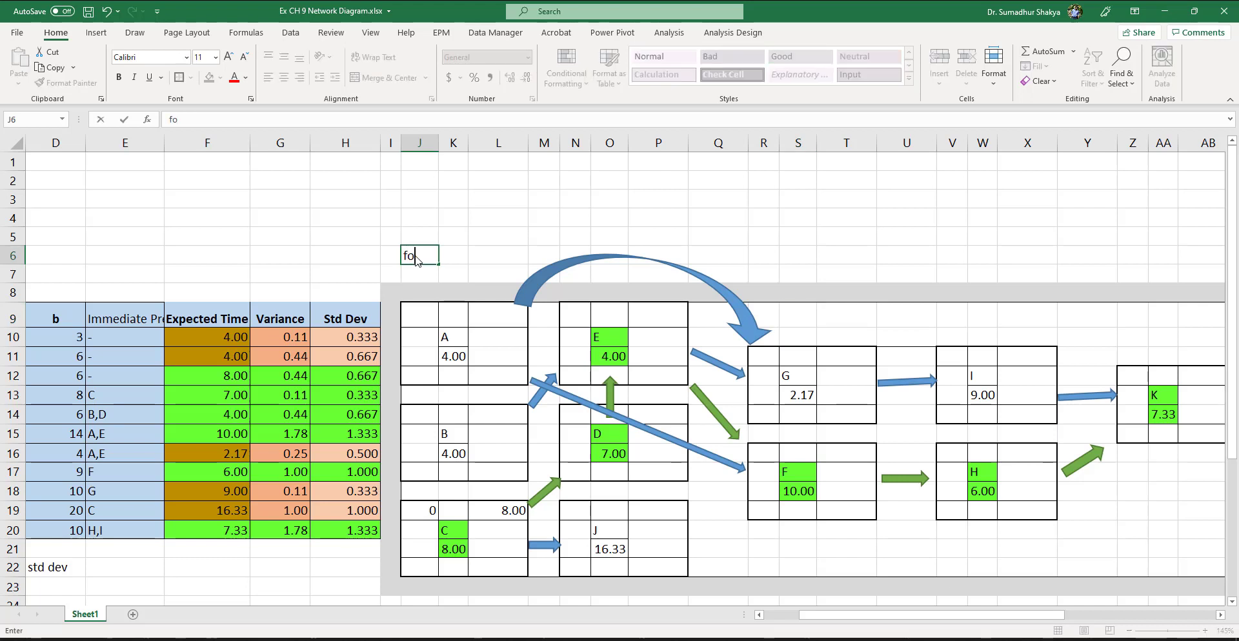
type("rward {ASS")
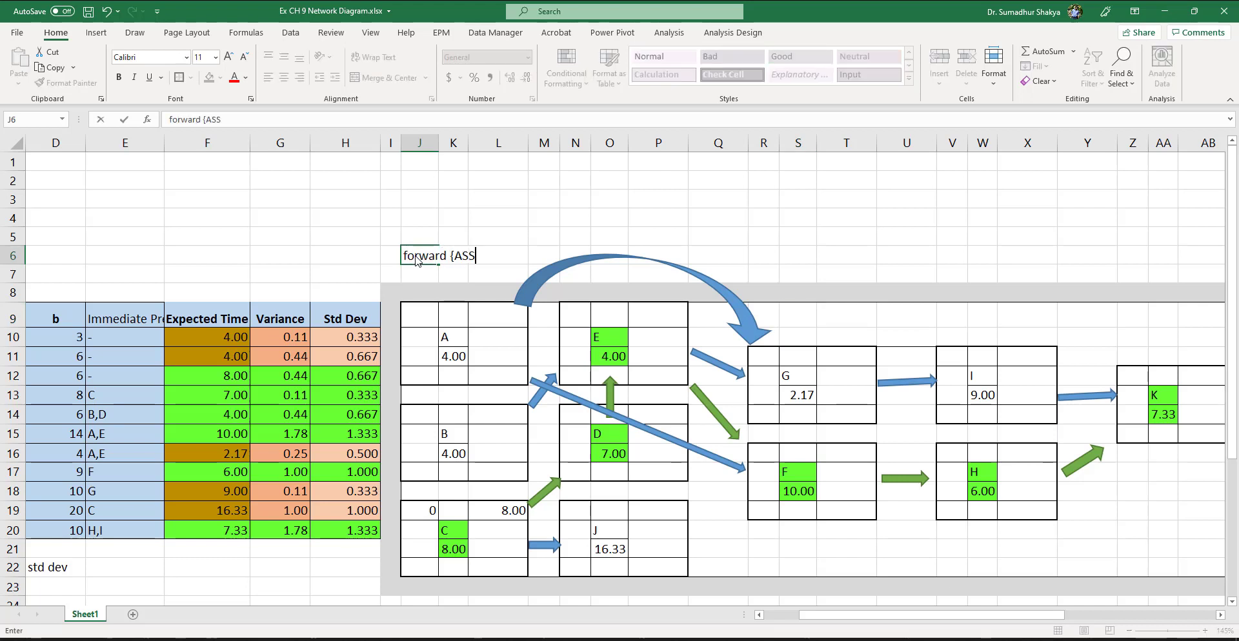
key("BackSpace")
key("BackSpace")
key("BackSpace")
key("BackSpace")
key("BackSpace")
type("p")
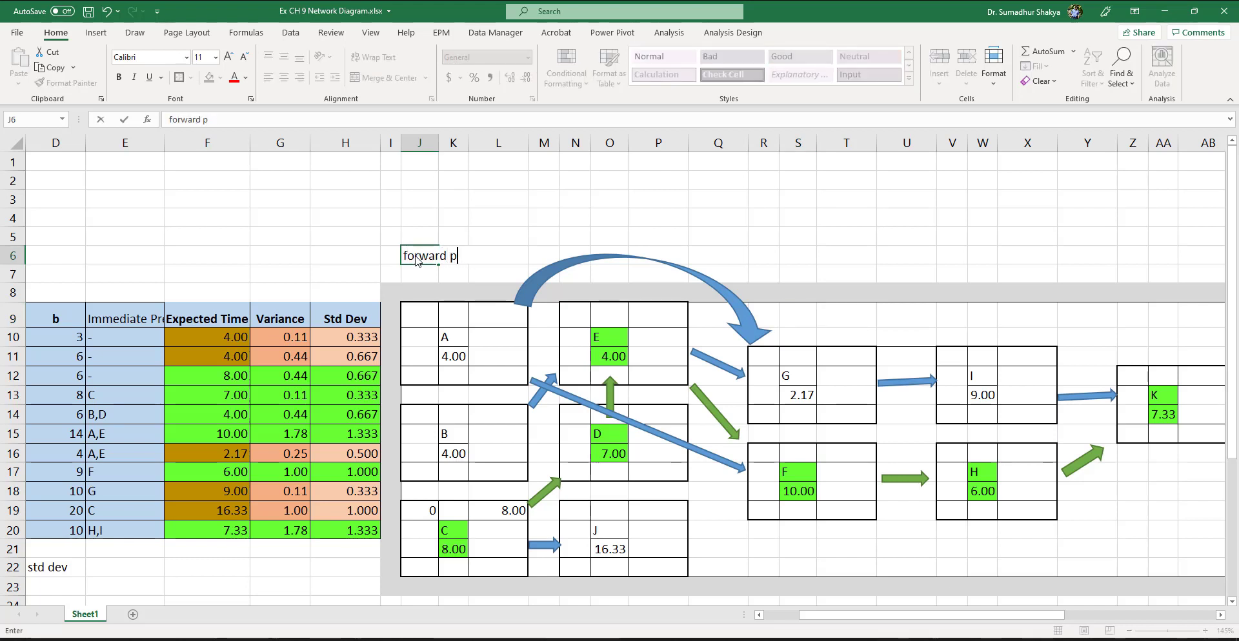
key("BackSpace")
key("BackSpace")
key("Return")
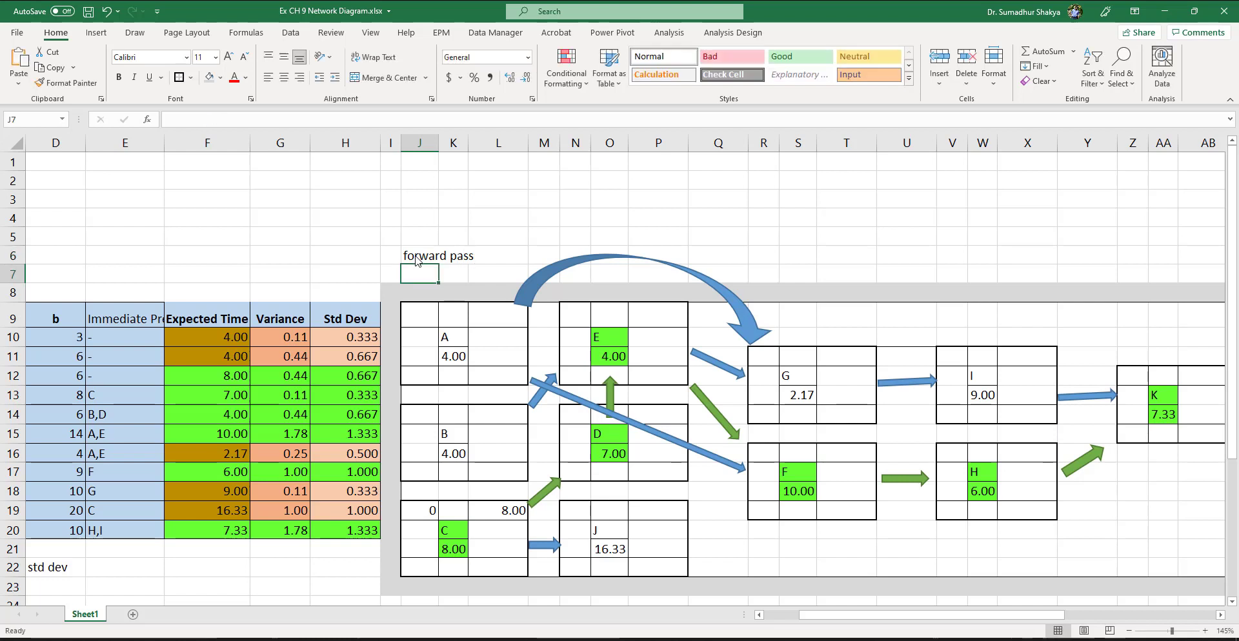
- Select activity C's earliest start in J19
left_click(429, 513)
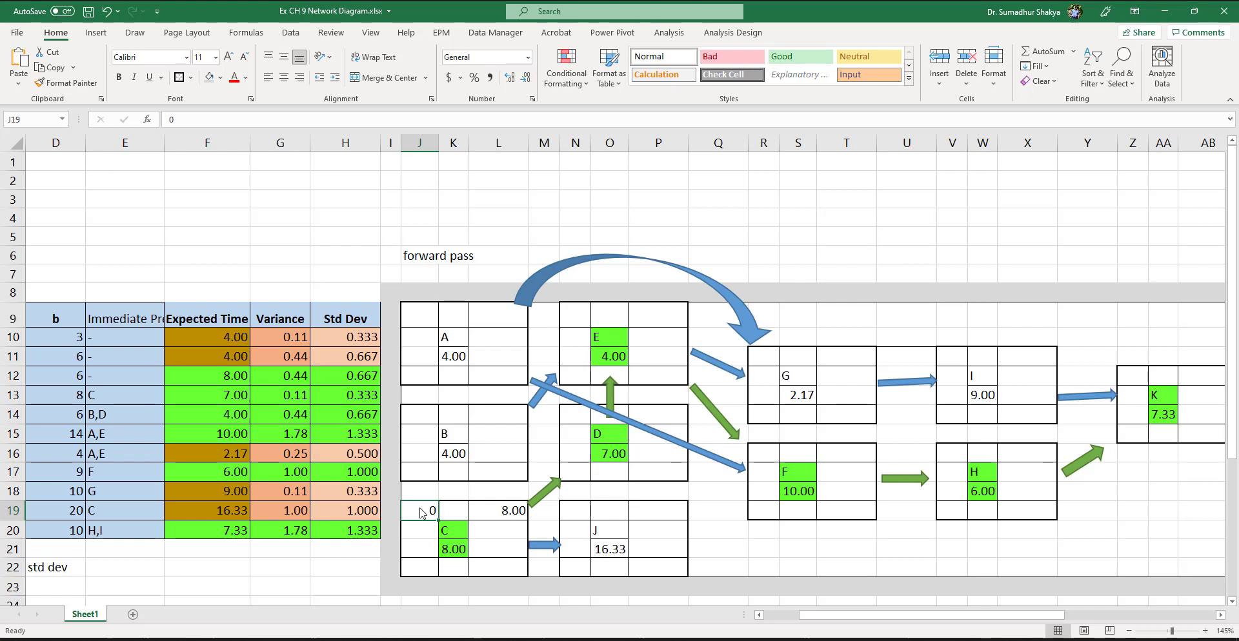
- Link activity D's early start in N14 to activity C's early finish with the formula =L19
left_click(507, 511)
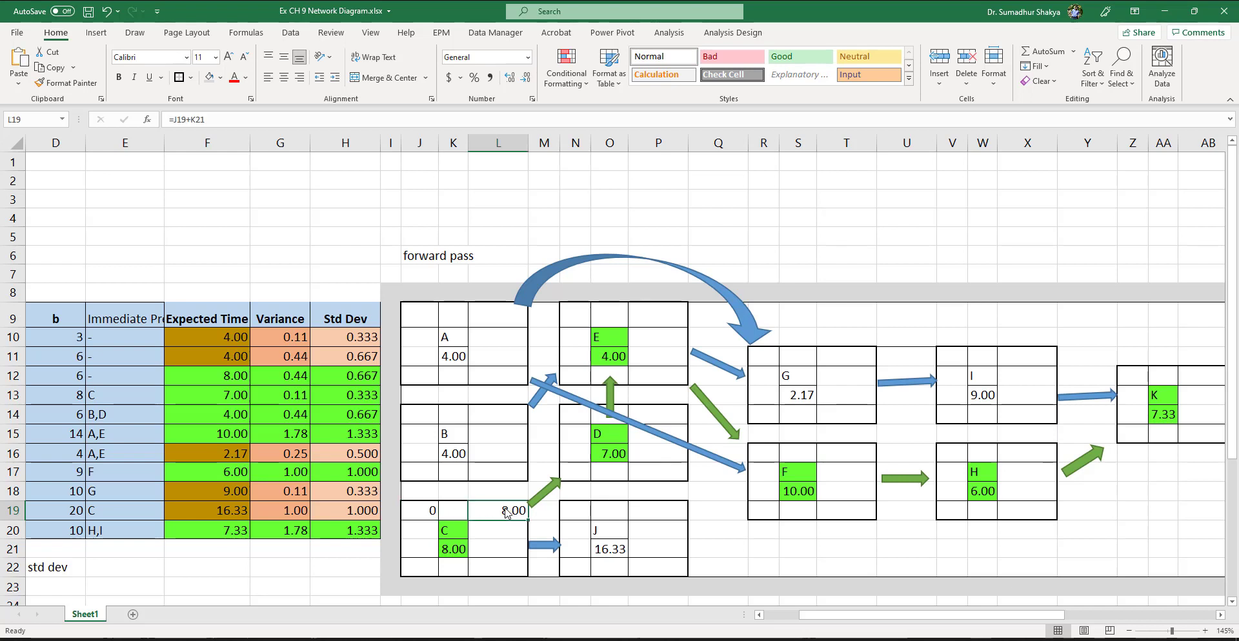
left_click(431, 515)
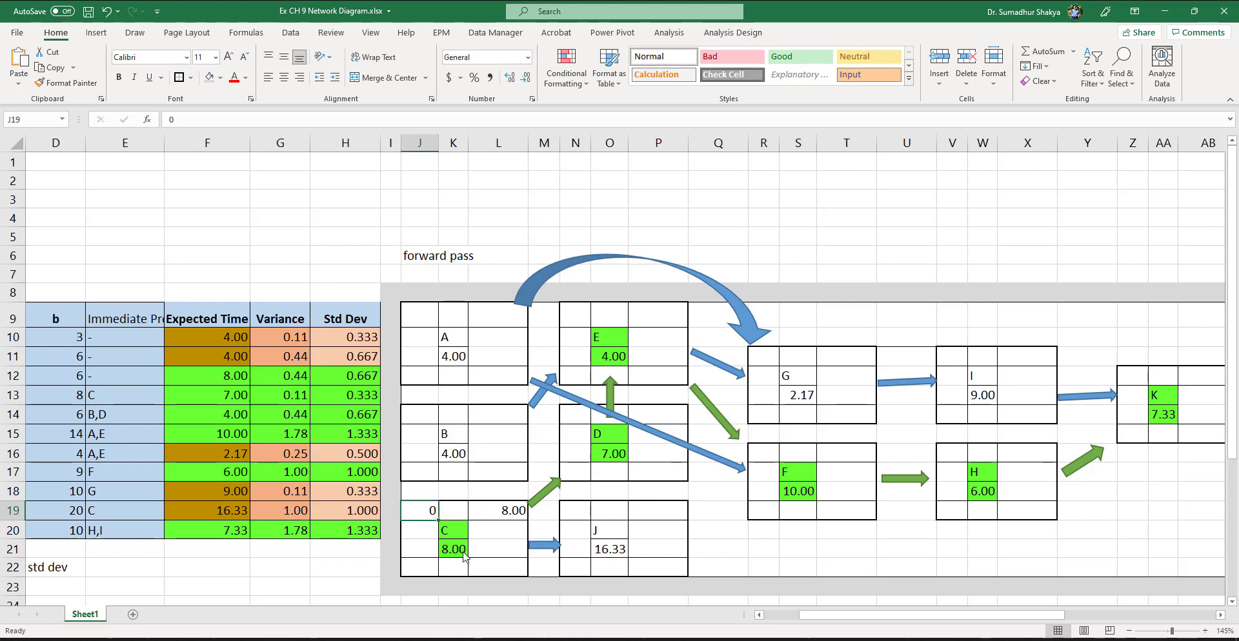
left_click(463, 551)
left_click(506, 514)
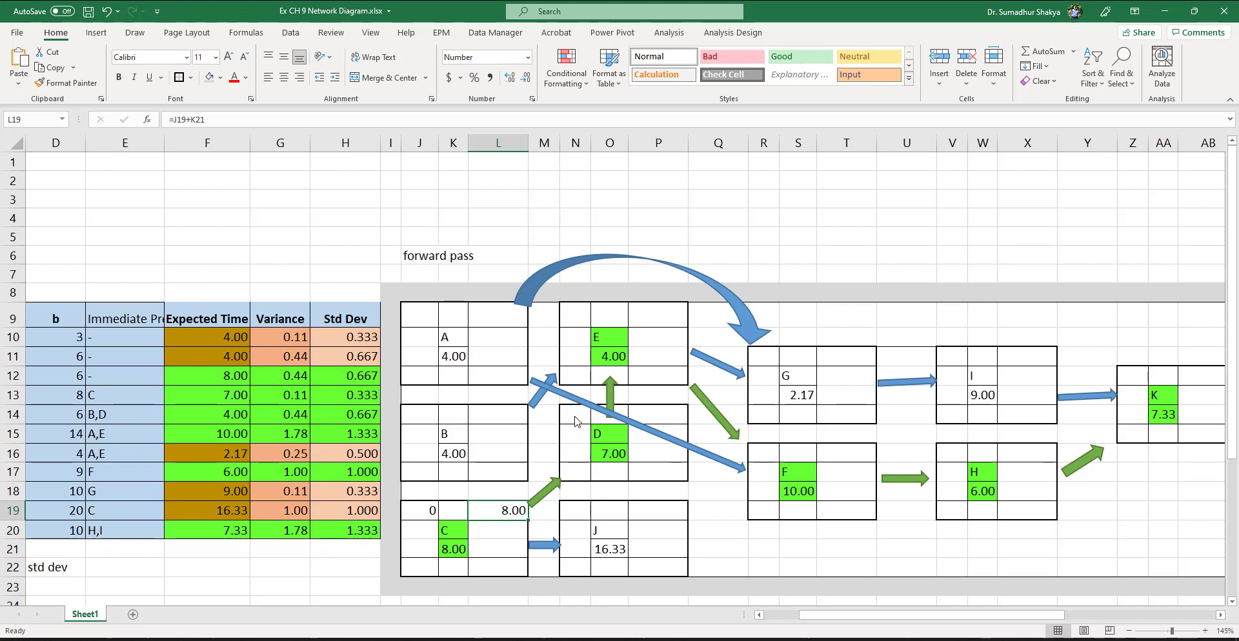
left_click(576, 421)
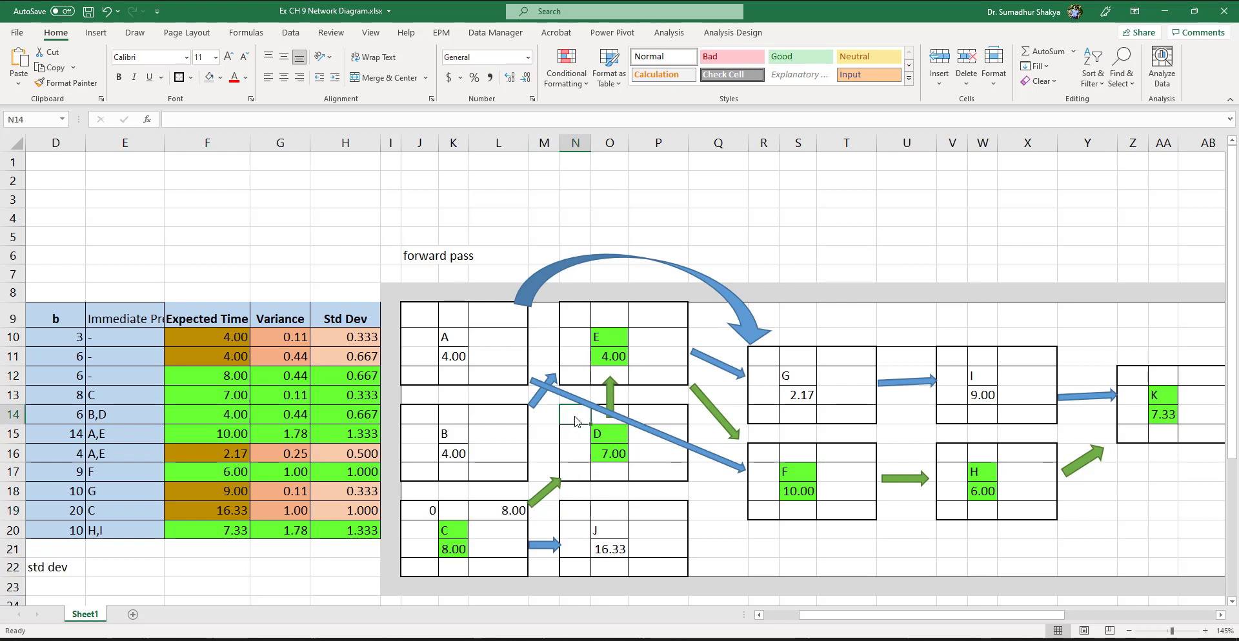
type("=")
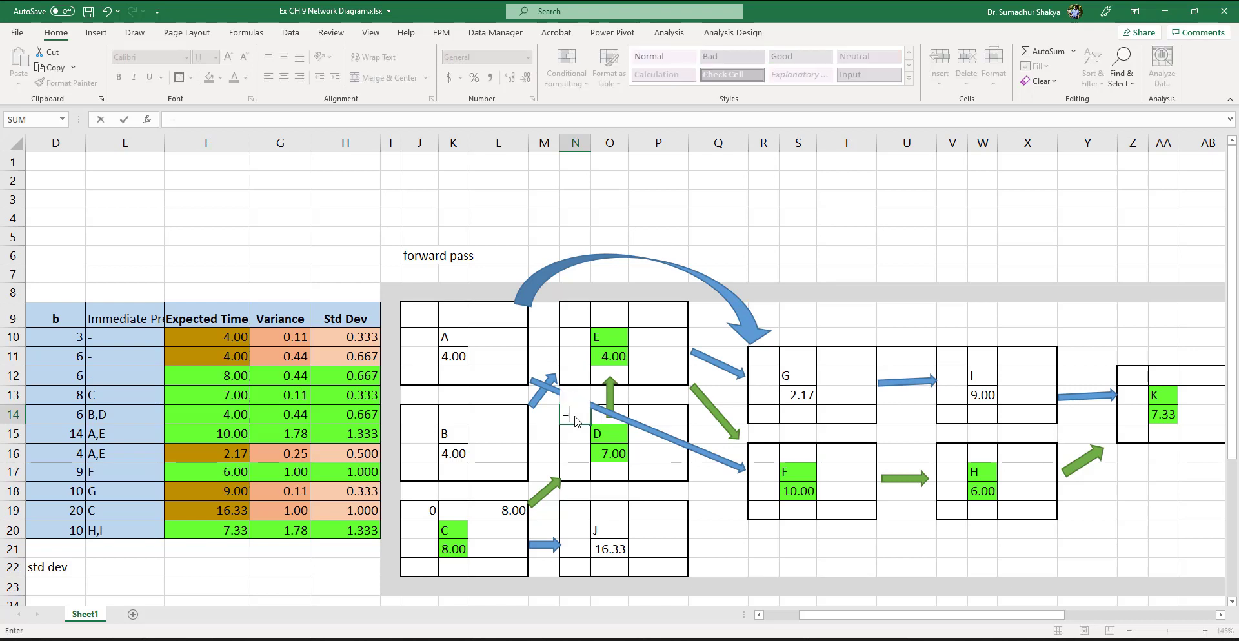
left_click(508, 513)
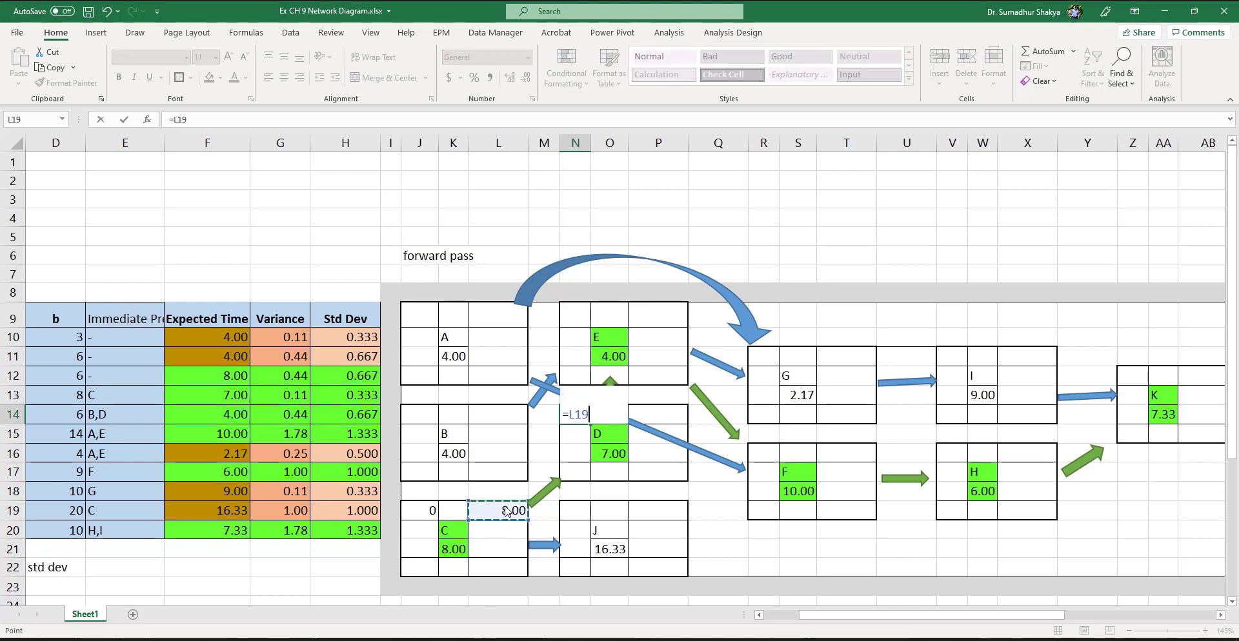
key("Return")
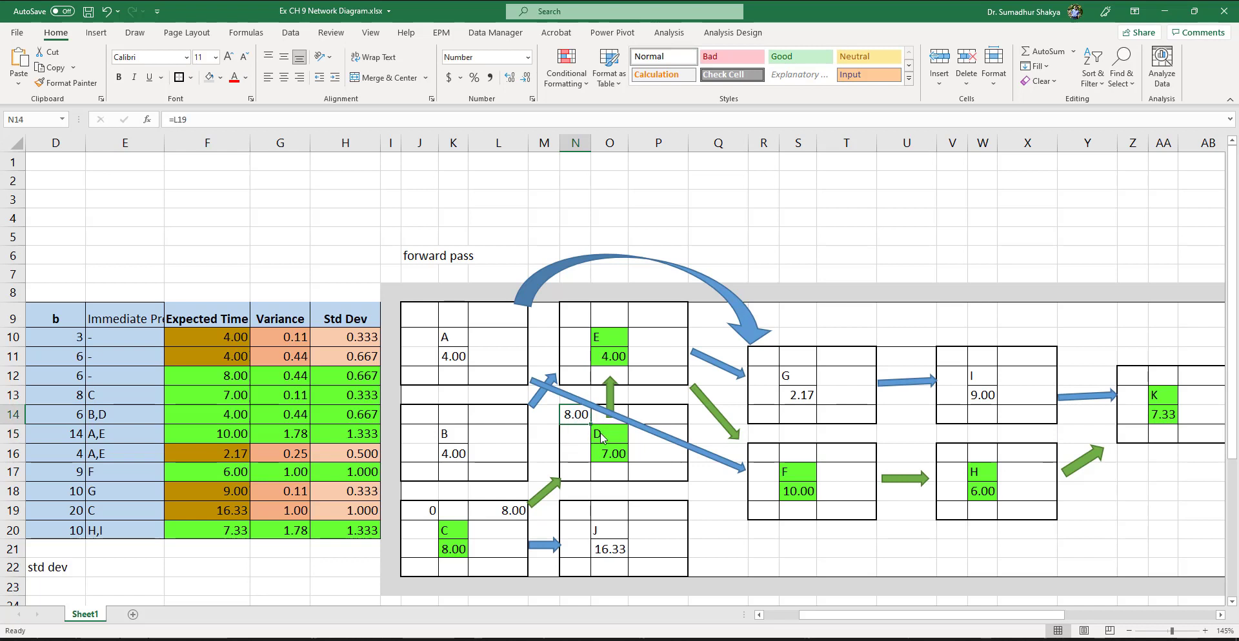
- Calculate activity D's early finish in P14 as early start plus duration with =N14+O16
left_click(603, 437)
left_click(576, 420)
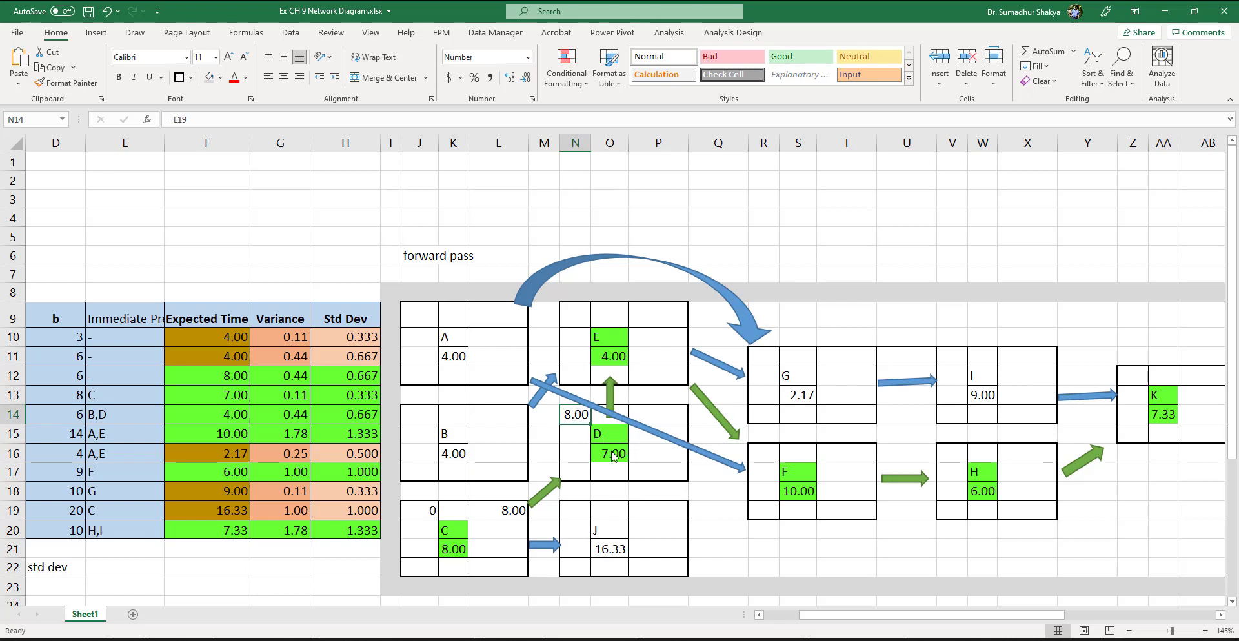
left_click(663, 423)
type("=")
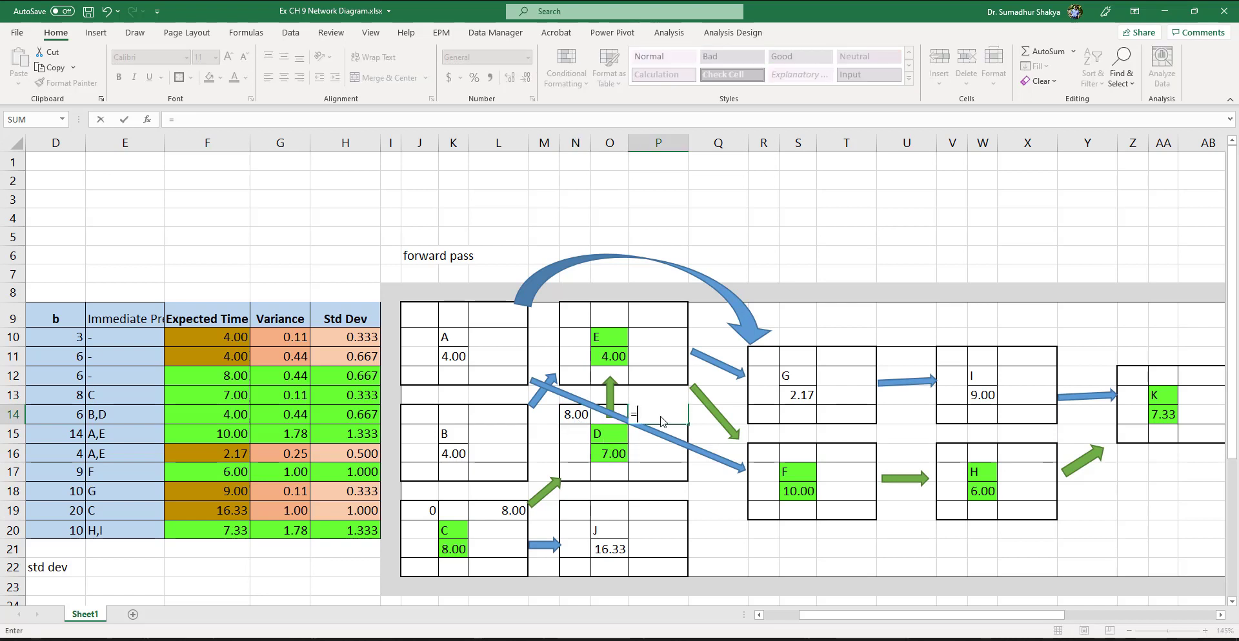
left_click(587, 417)
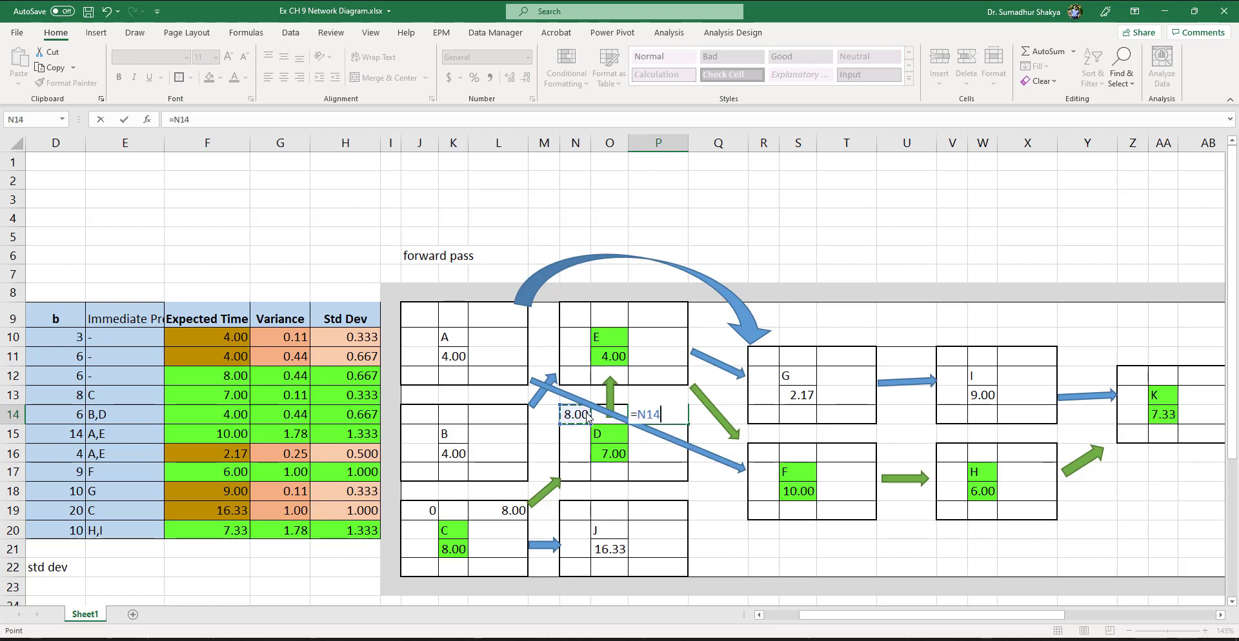
type("+")
left_click(612, 455)
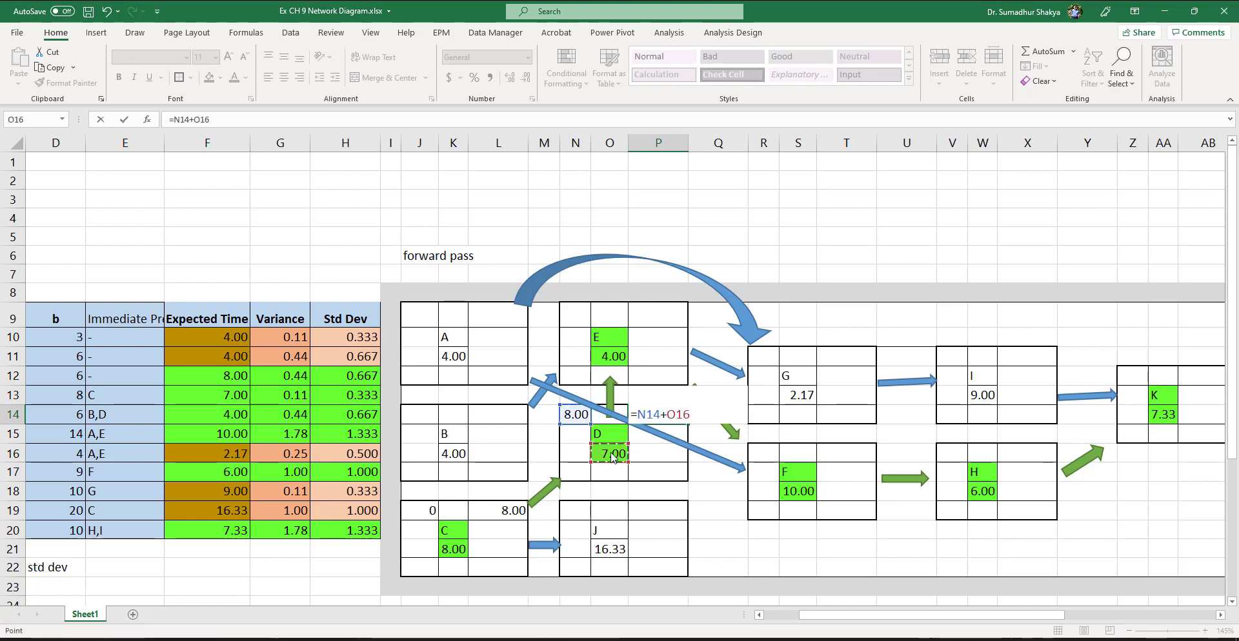
key("Return")
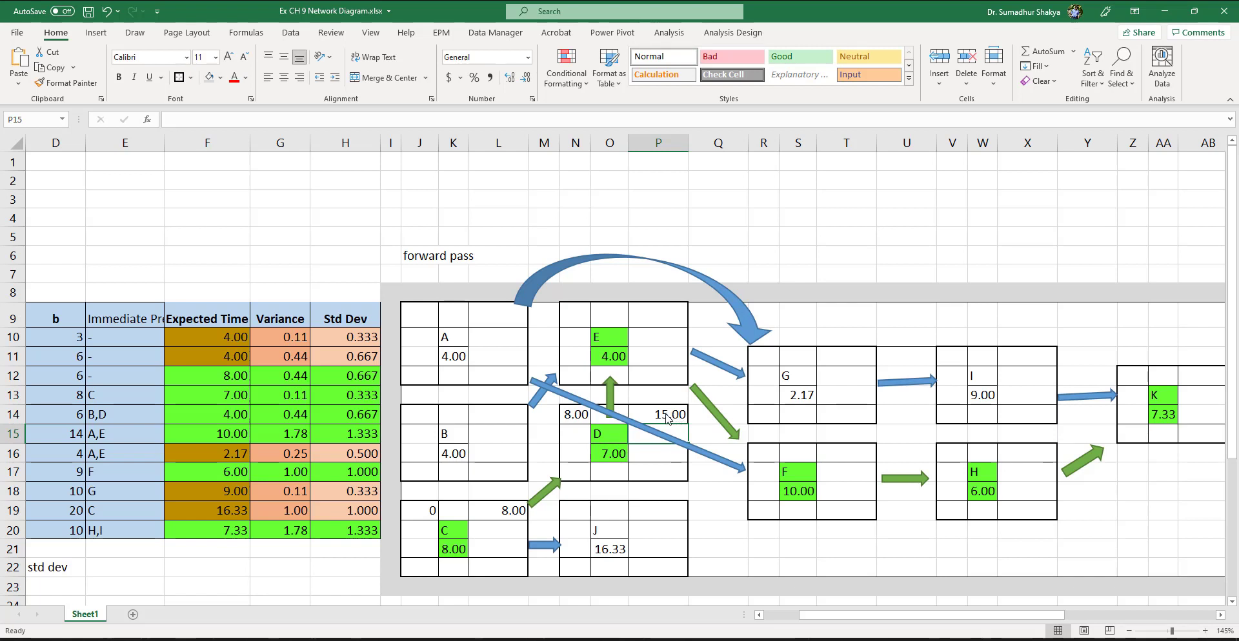
- Link activity E's early start in N9 to activity D's early finish with the formula =P14
left_click(573, 315)
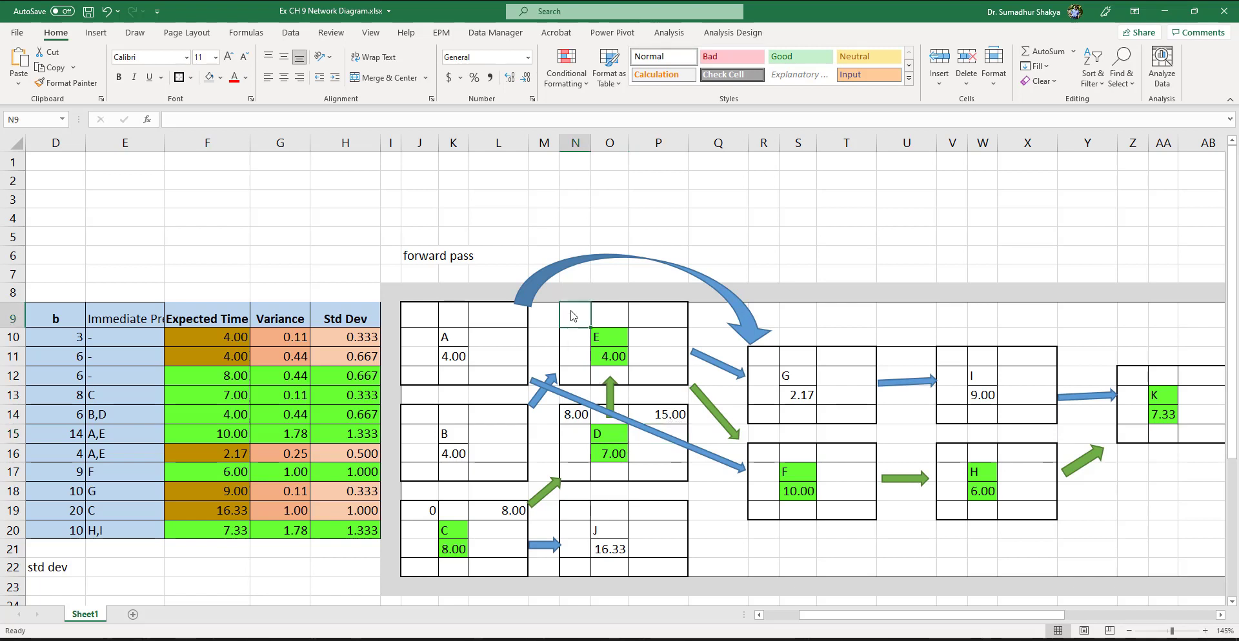
type("=")
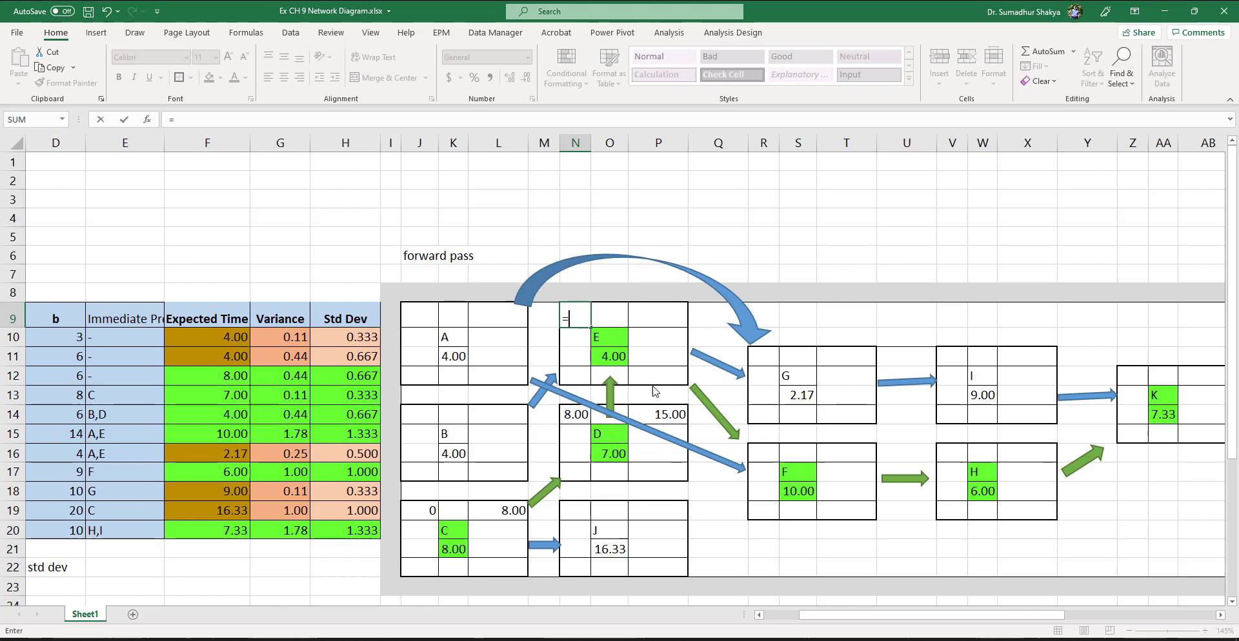
left_click(673, 414)
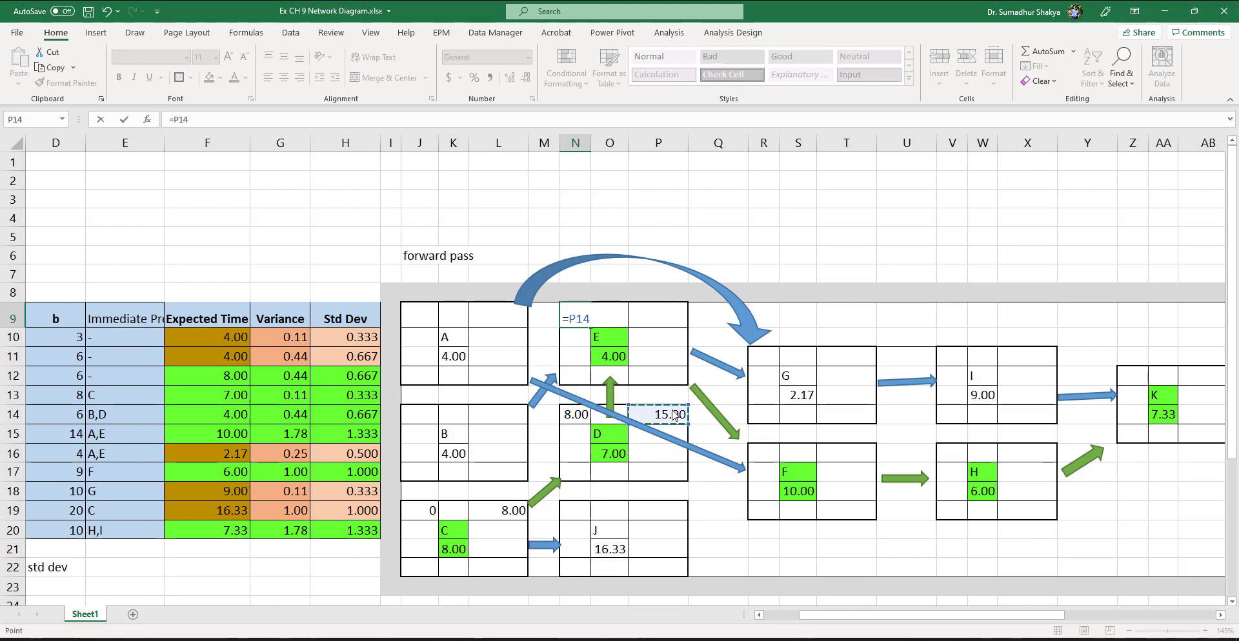
key("Return")
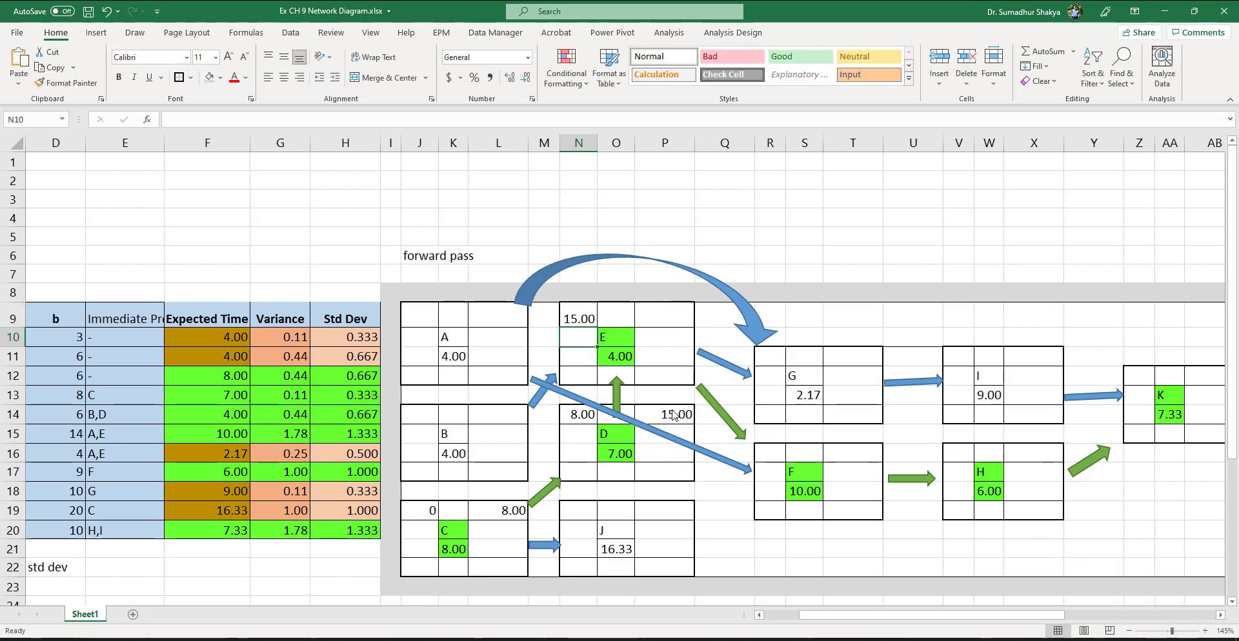
- Calculate activity E's early finish in P9 by adding its duration to its early start with =N9+O11
left_click(580, 320)
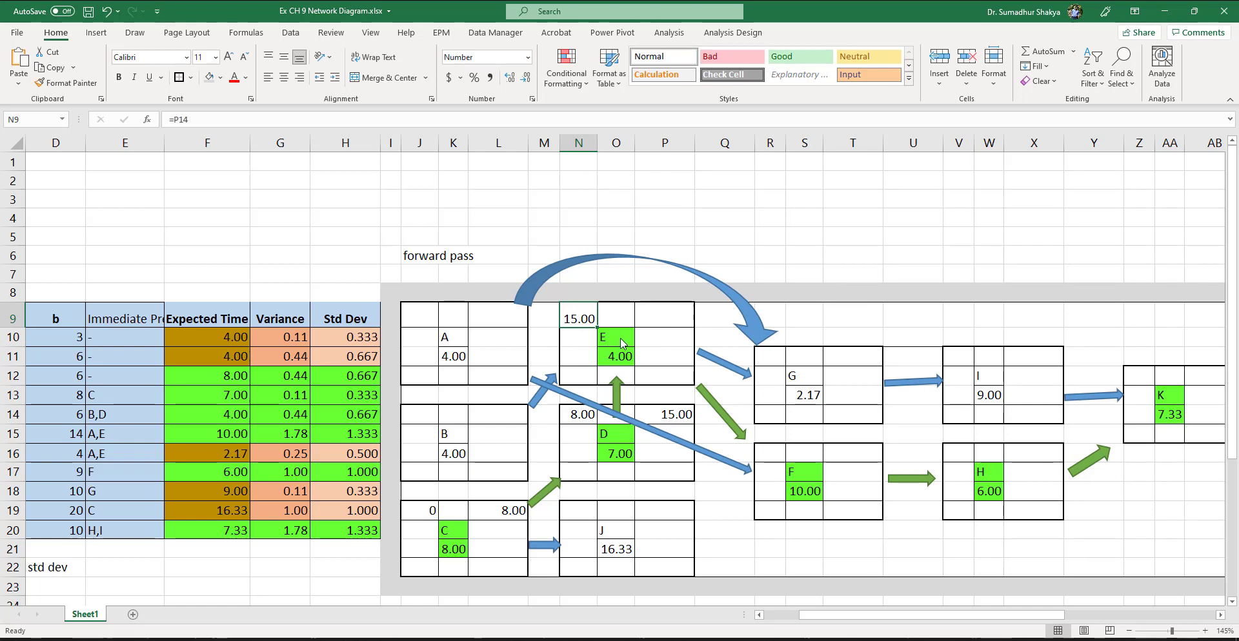
left_click(654, 323)
type("=")
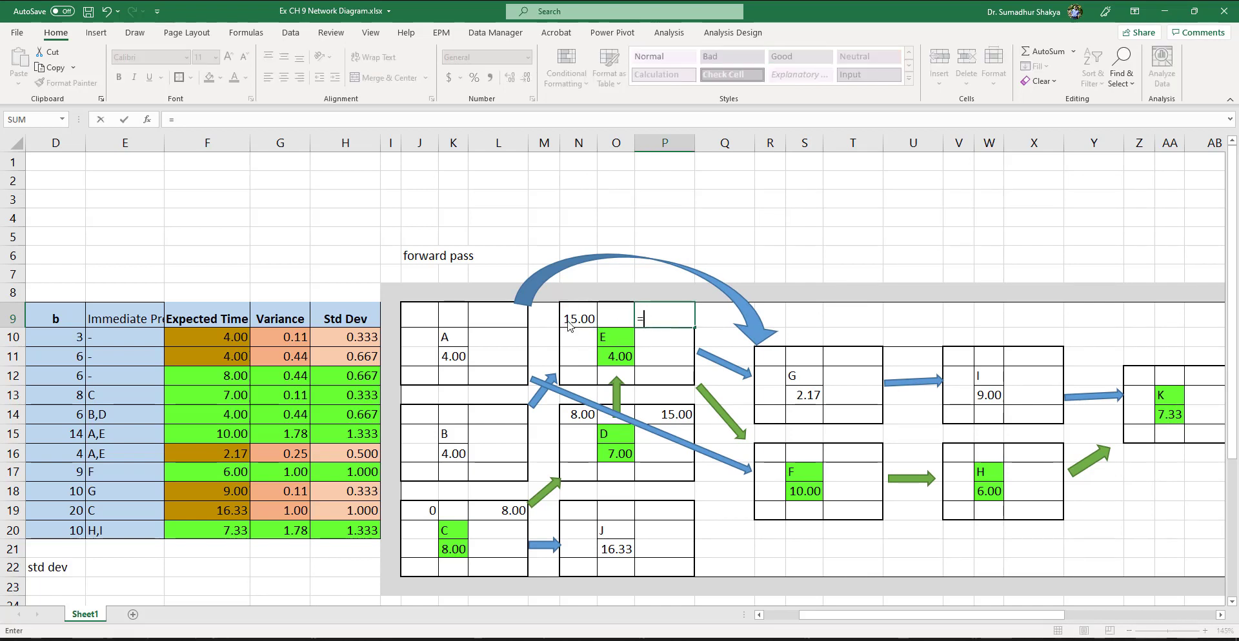
left_click(579, 323)
type("+")
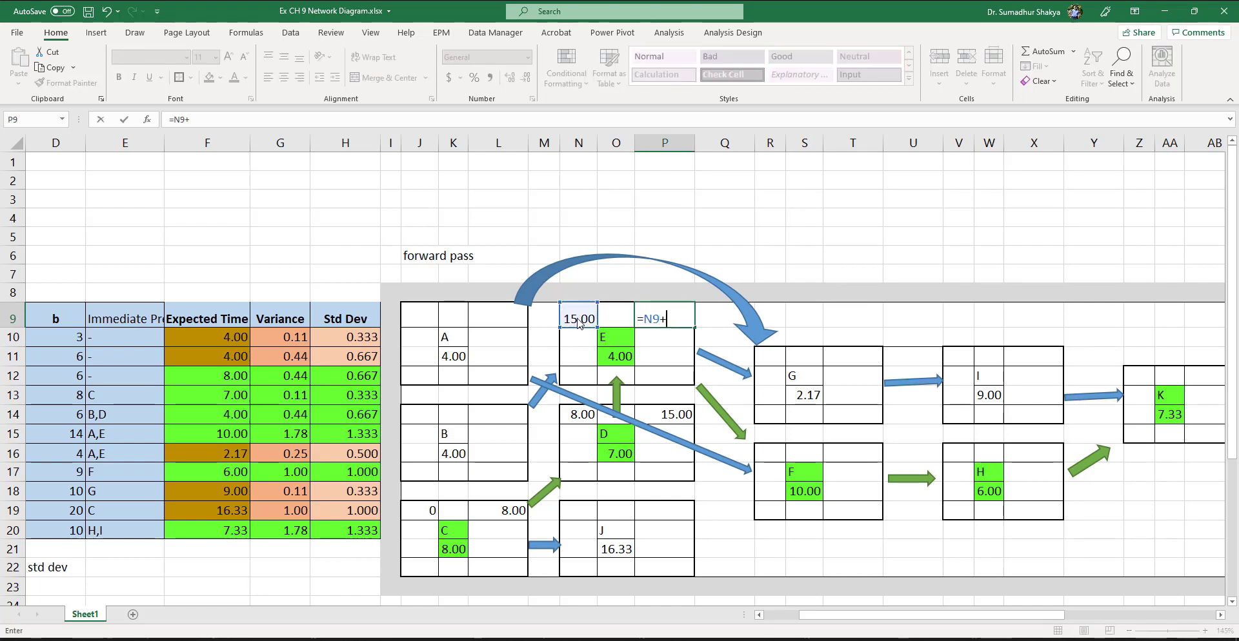
left_click(621, 359)
key("Return")
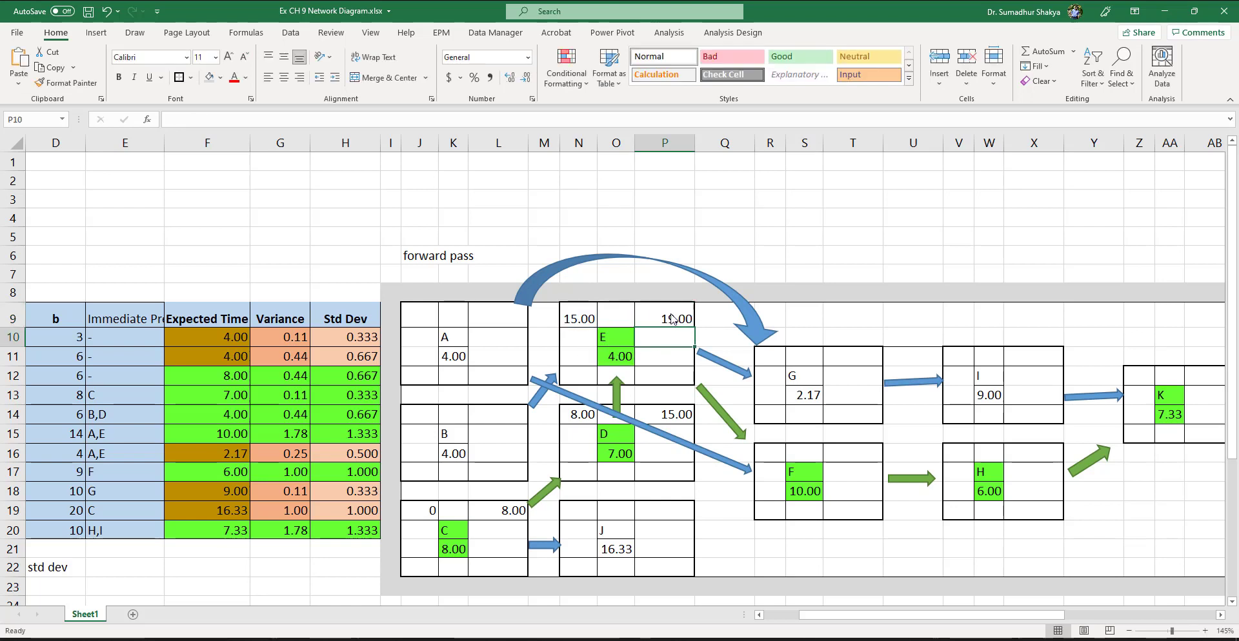
- Link activity F's early start in R16 to activity E's early finish in P9
left_click(672, 319)
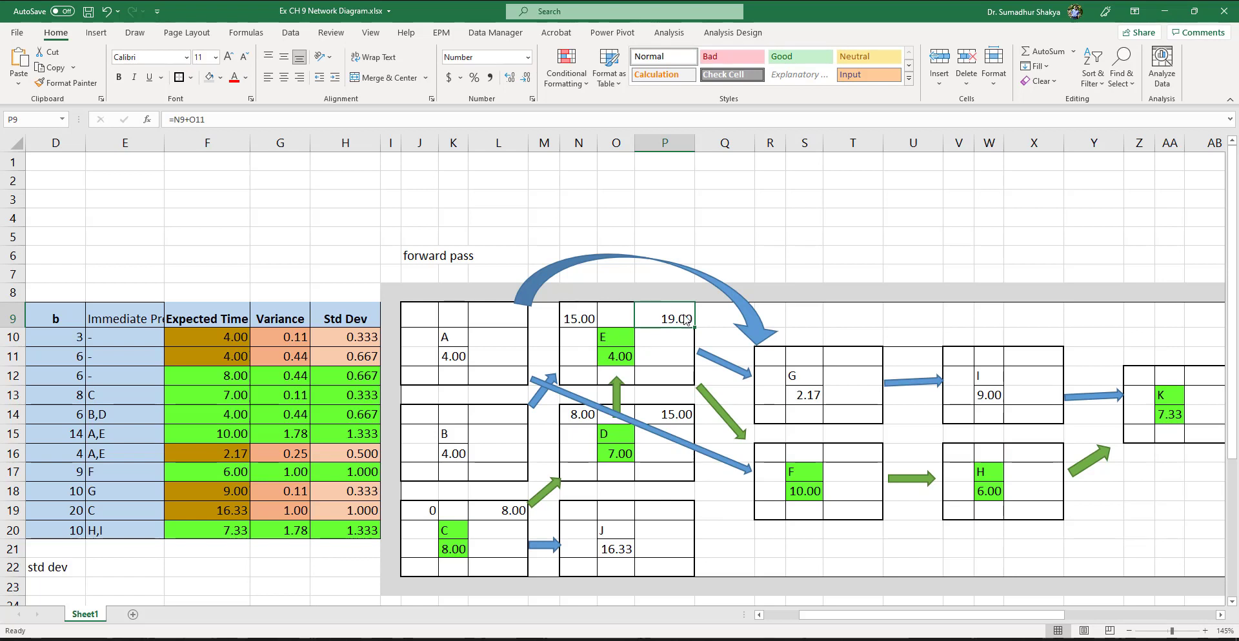
left_click(772, 458)
type("=")
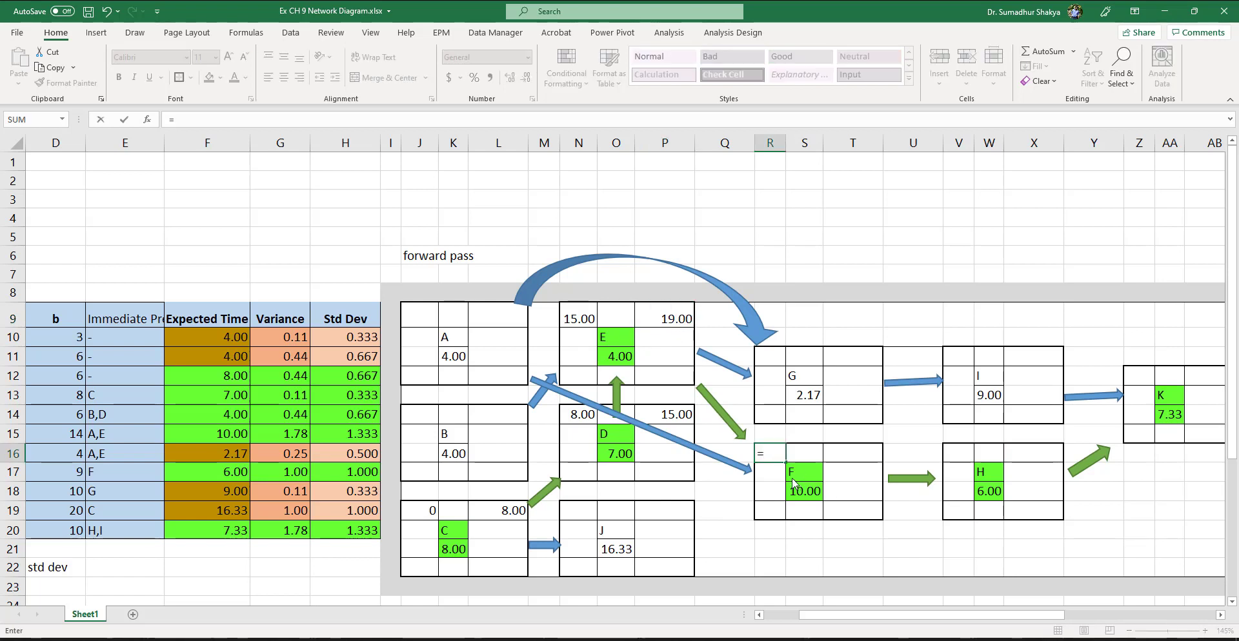
left_click(674, 326)
key("Return")
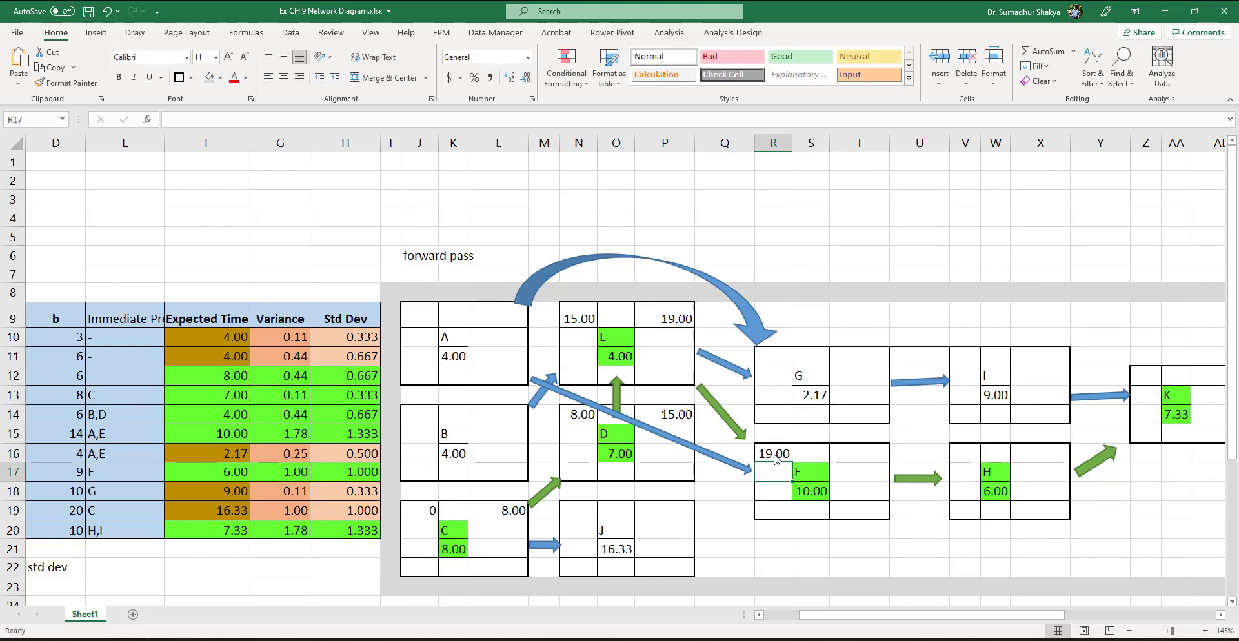
- Calculate activity F's early finish in T16 as its duration plus its early start with =S18+R16
left_click(859, 454)
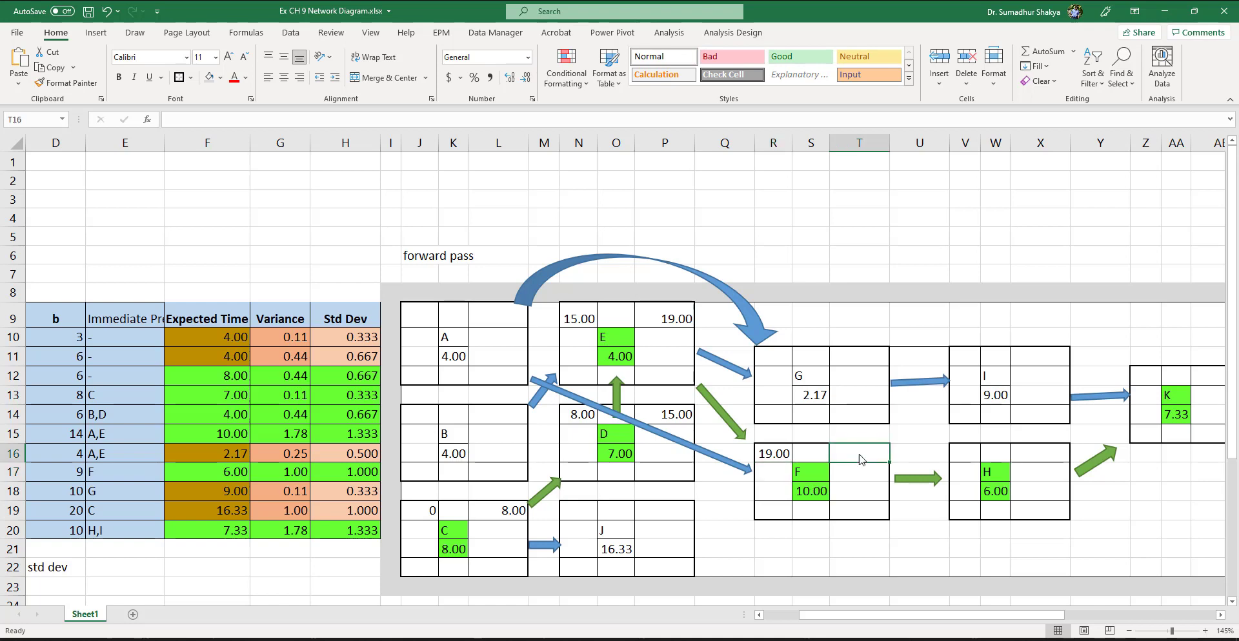
type("=")
left_click(814, 492)
type("+")
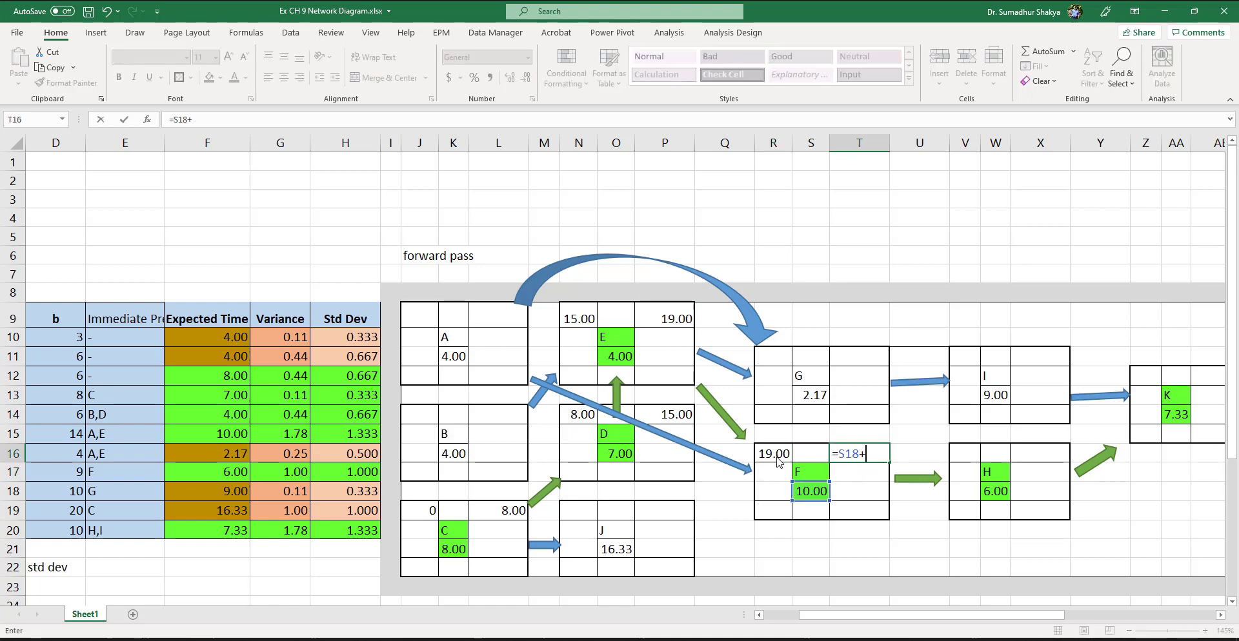
left_click(778, 458)
key("Return")
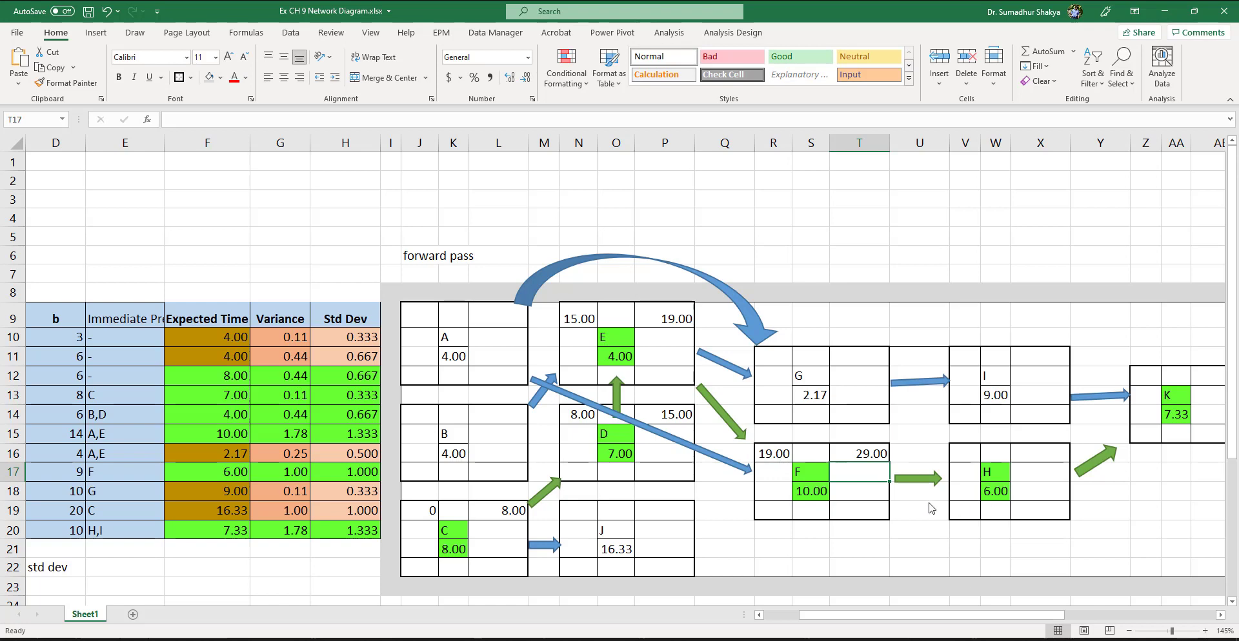
- Link activity H's early start in V16 to activity F's early finish with the formula =T16
left_click(973, 453)
type("=")
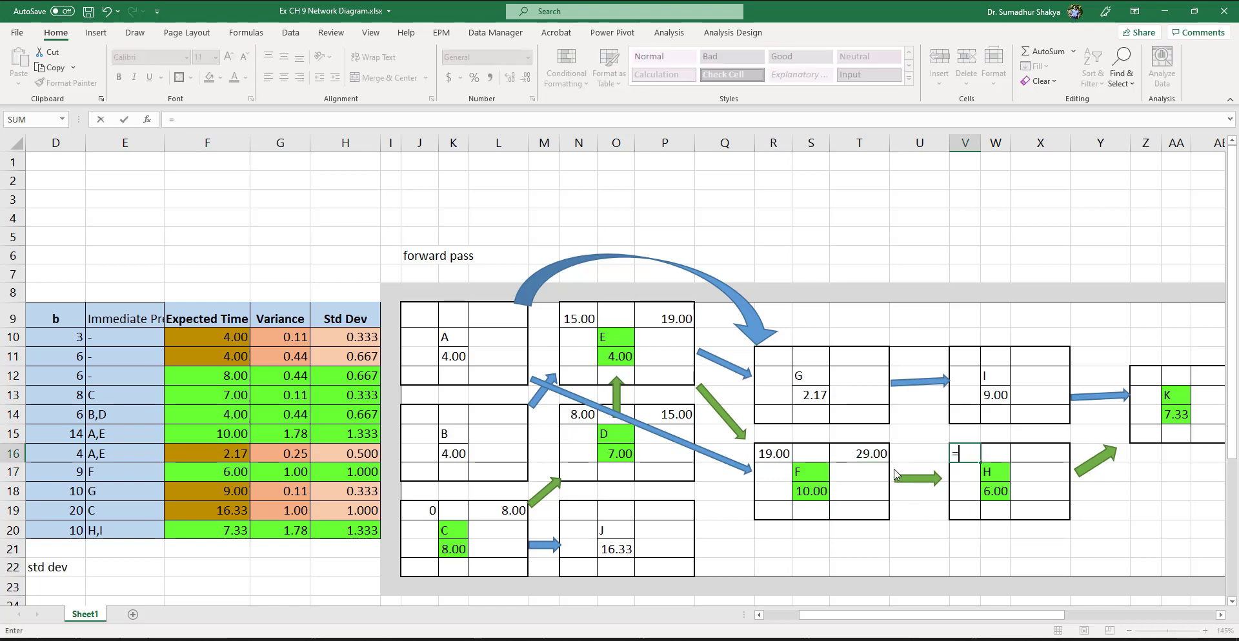
left_click(861, 455)
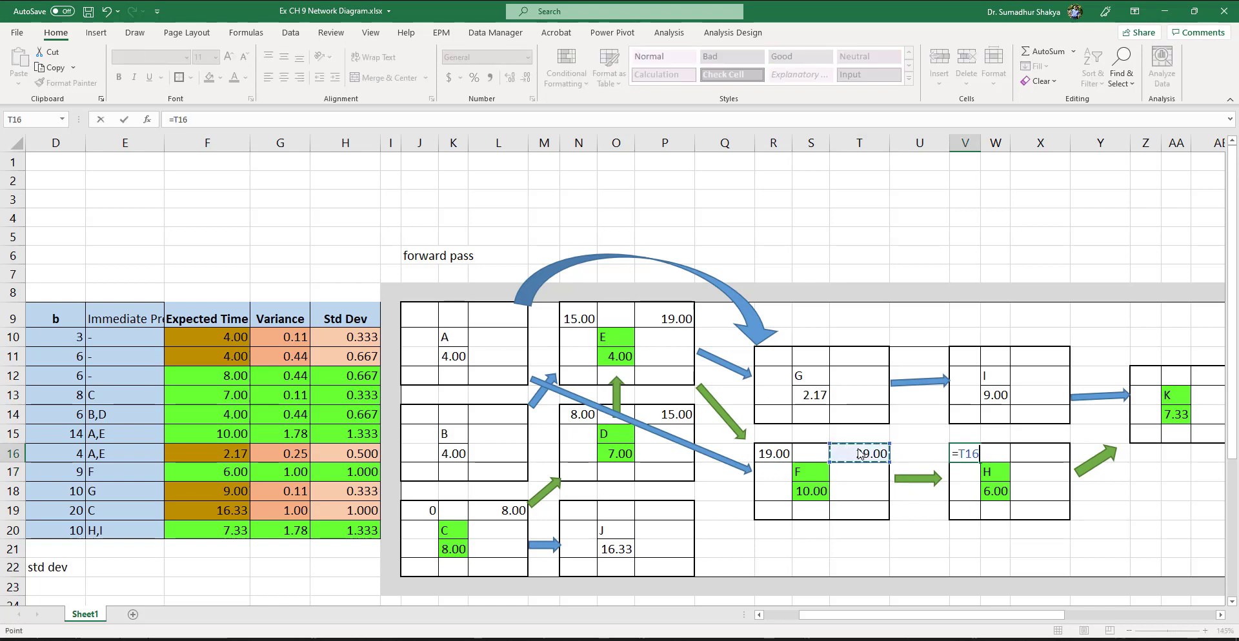
key("Return")
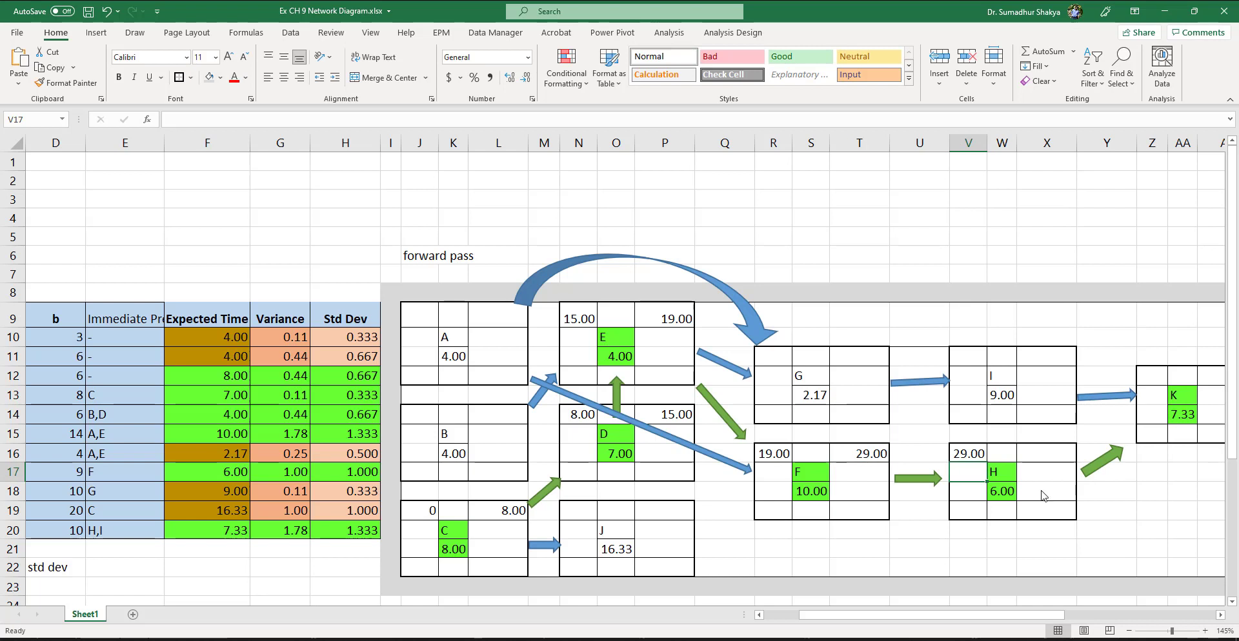
- Calculate activity H's early finish in X16 by adding its duration to its early start with =V16+W18
left_click(1060, 452)
type("=")
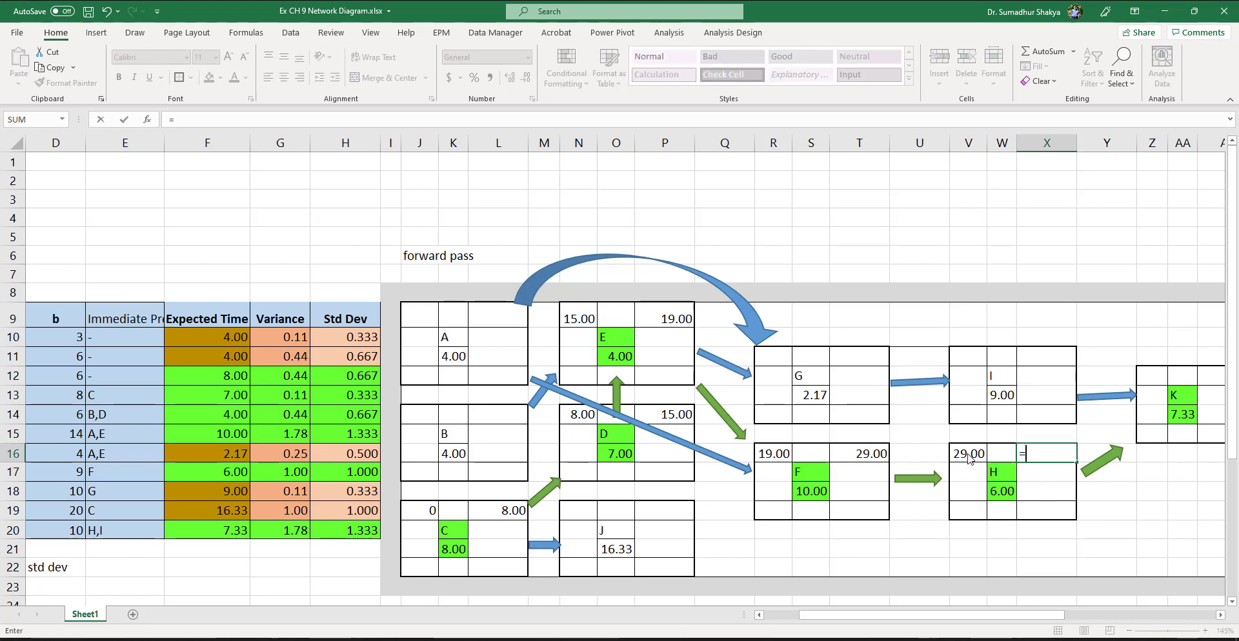
left_click(971, 458)
type("+")
left_click(1005, 493)
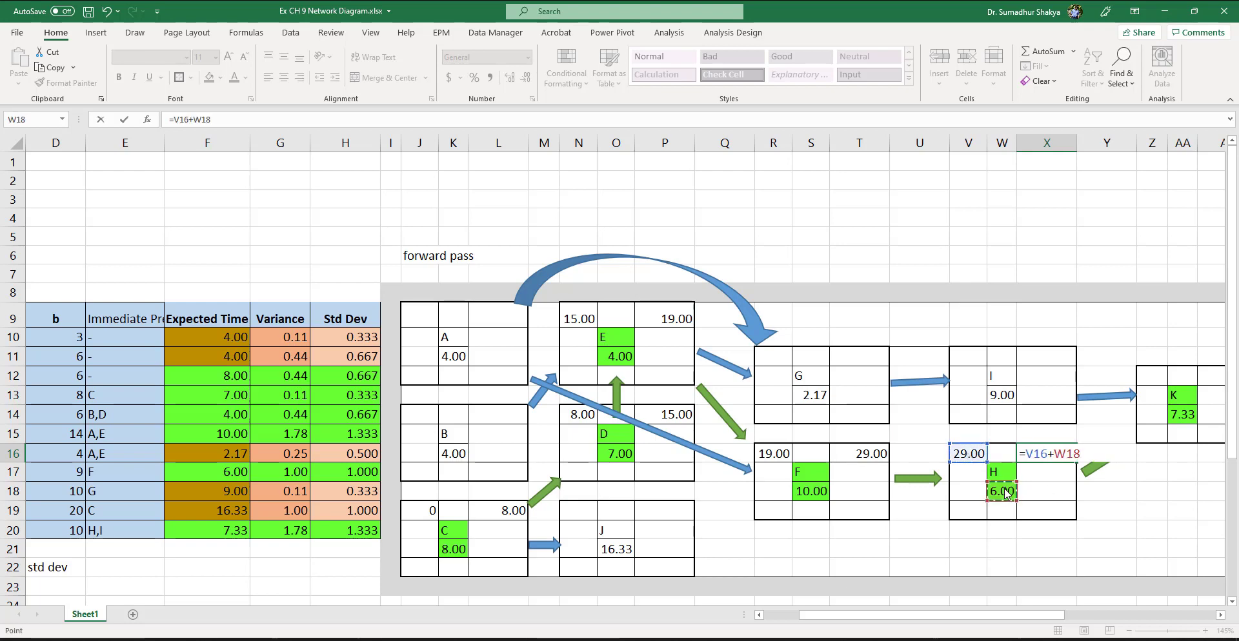
key("Return")
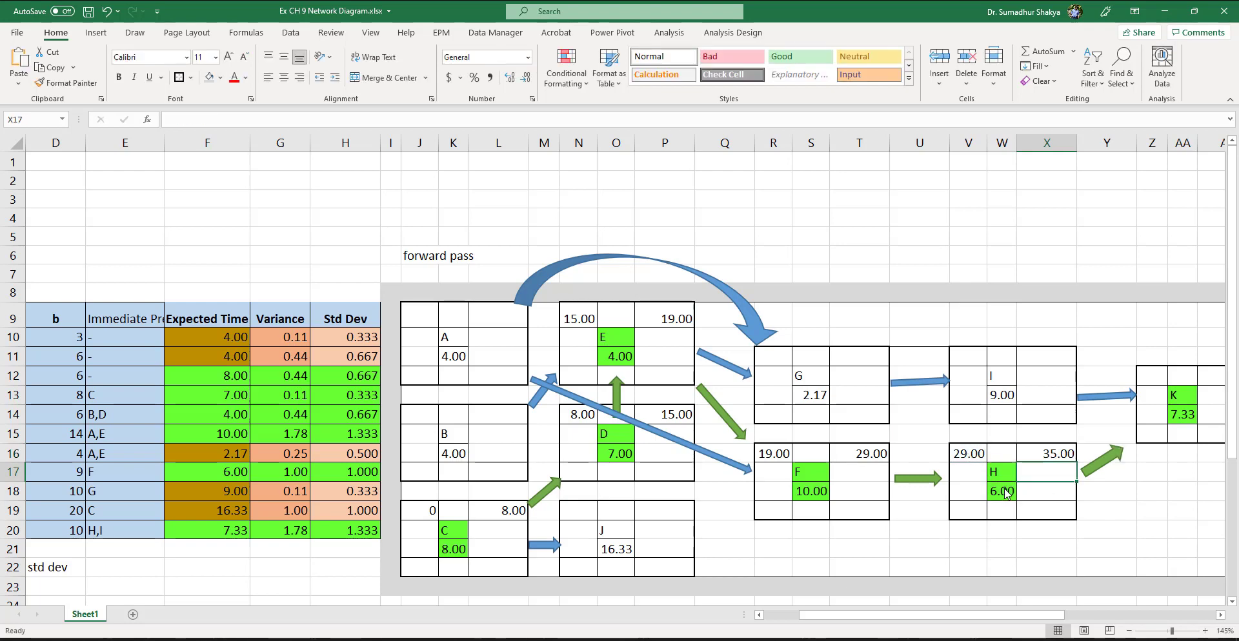
- Link activity K's early start in Z12 to activity H's early finish with the formula =X16
scroll(1006, 493, "right", 2)
left_click(1018, 376)
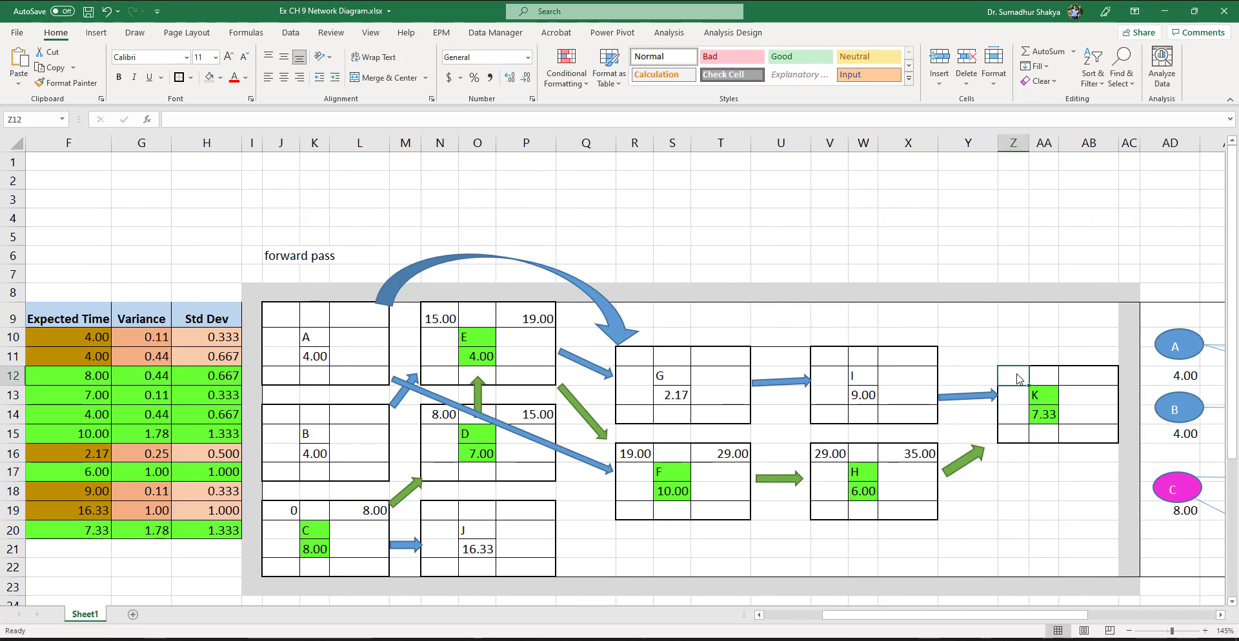
type("=")
left_click(917, 456)
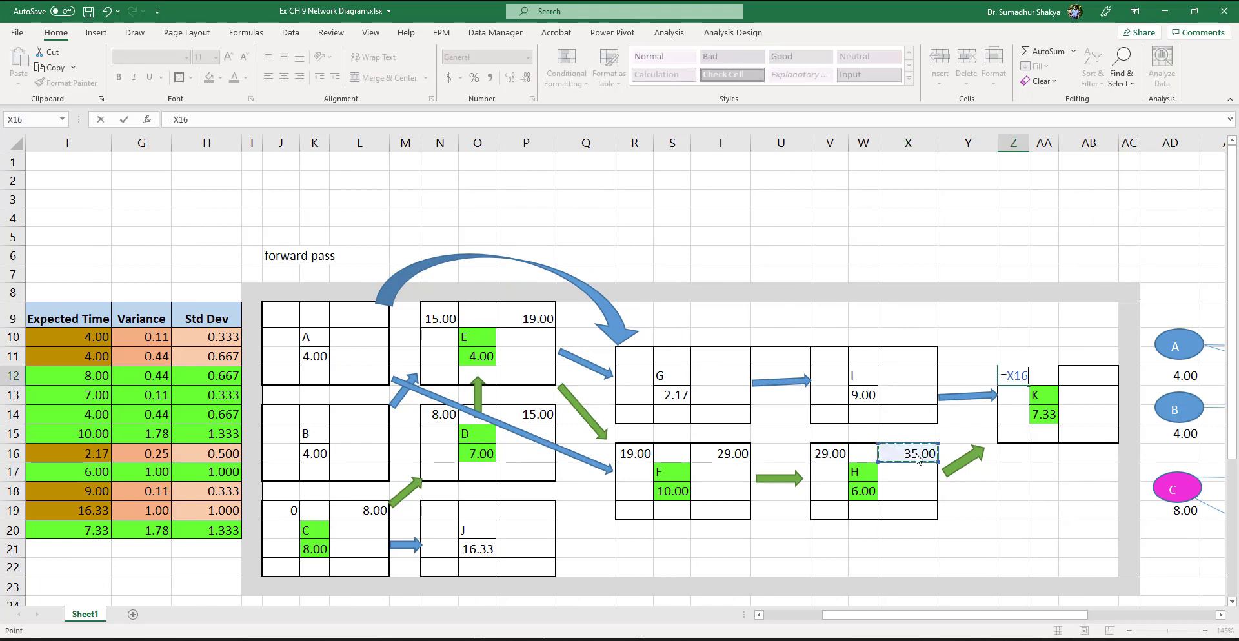
key("Return")
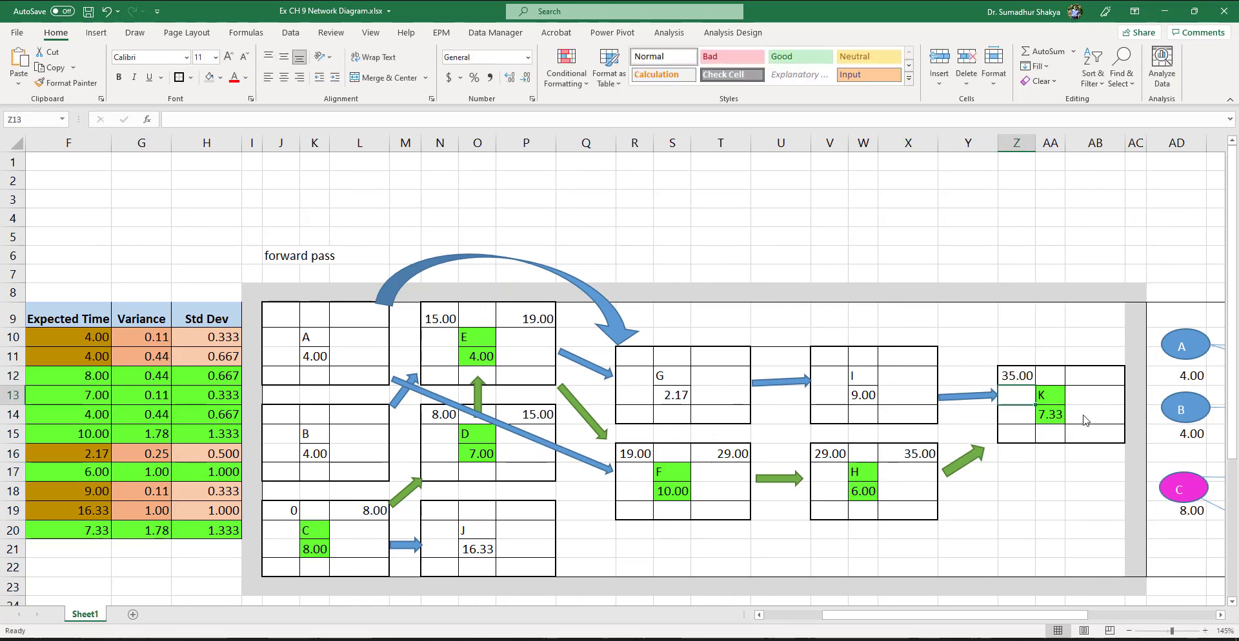
- Calculate activity K's early finish in AB12 by adding its duration to its early start with =Z12+AA14
left_click(1097, 382)
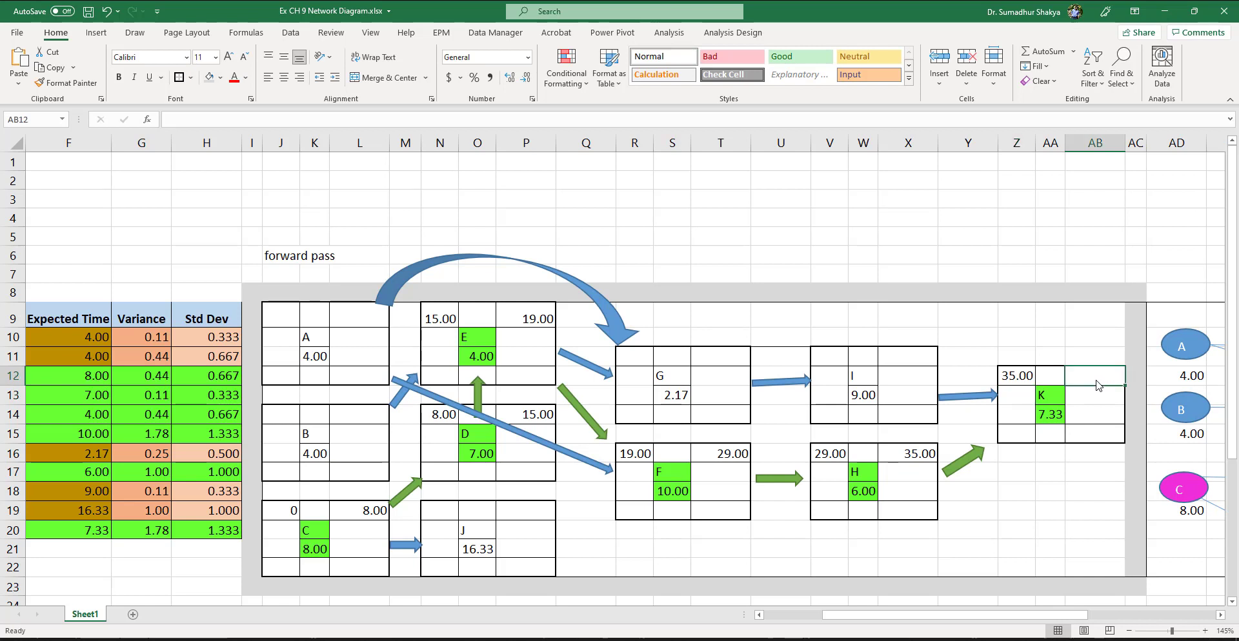
type("=")
left_click(1014, 378)
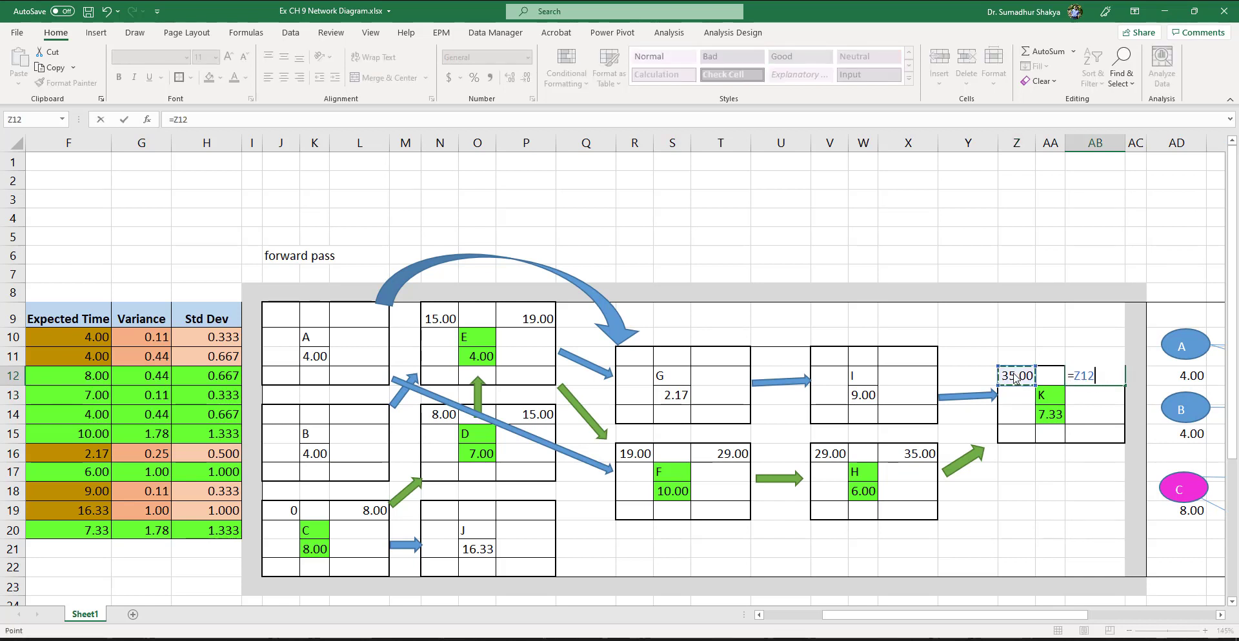
type("+")
left_click(1052, 415)
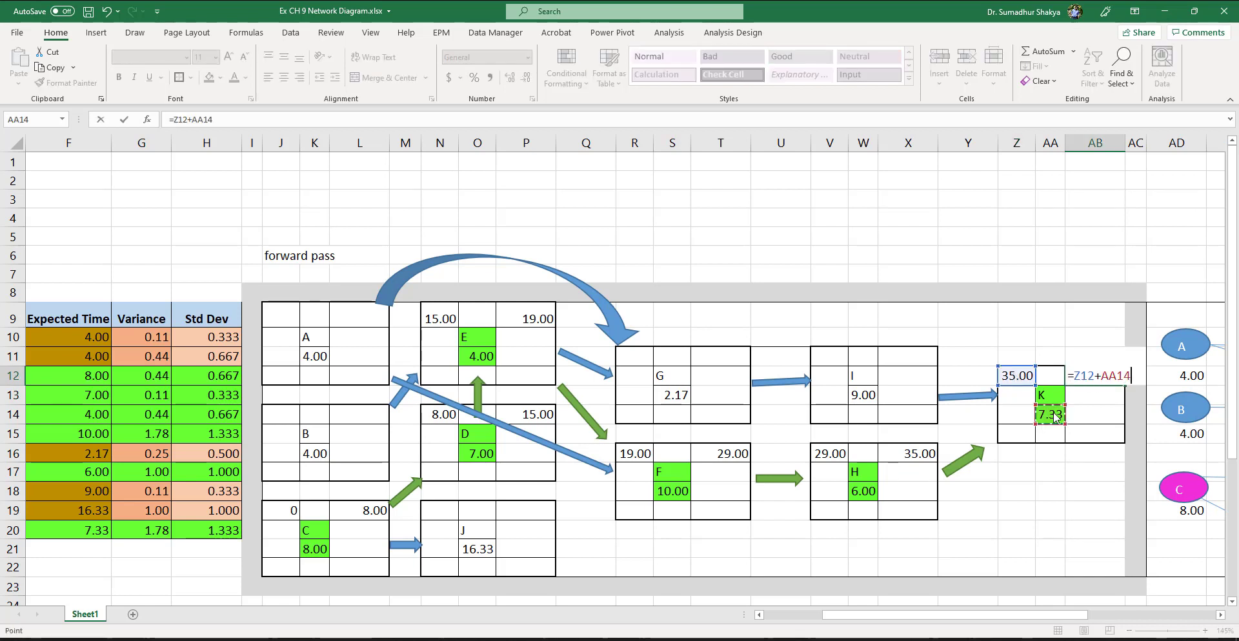
key("Return")
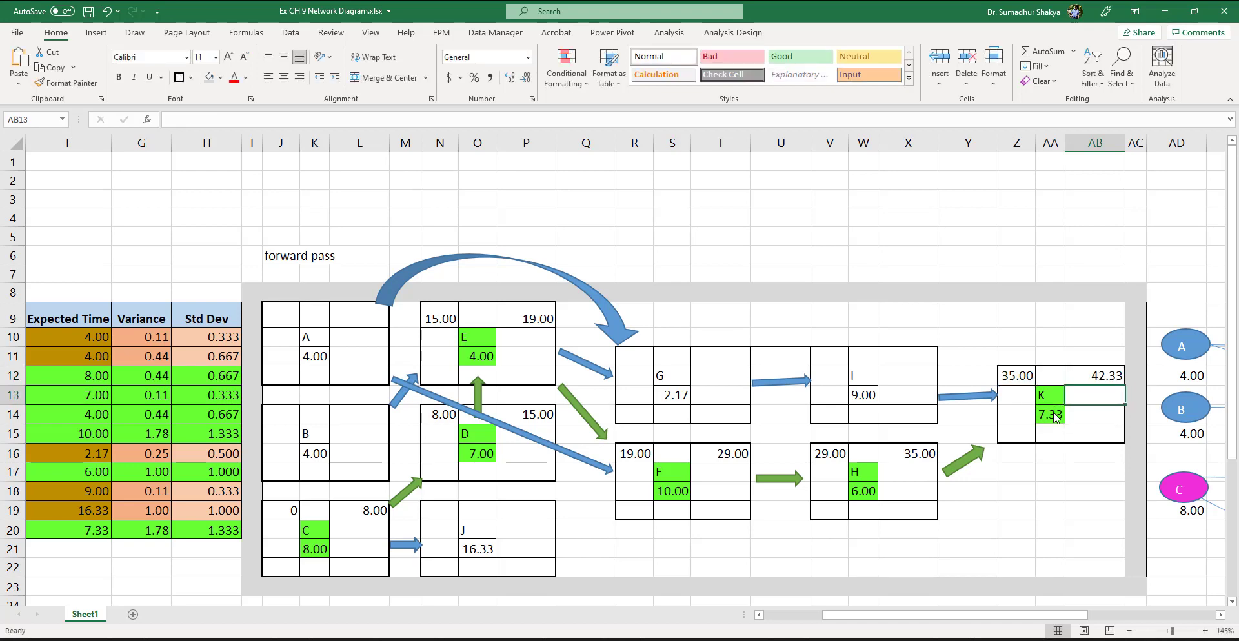
- Check activity K's early finish against the expected time of path C-D-E-F-H-K in the CPM table
scroll(580, 465, "left", 3)
scroll(370, 492, "down", 3)
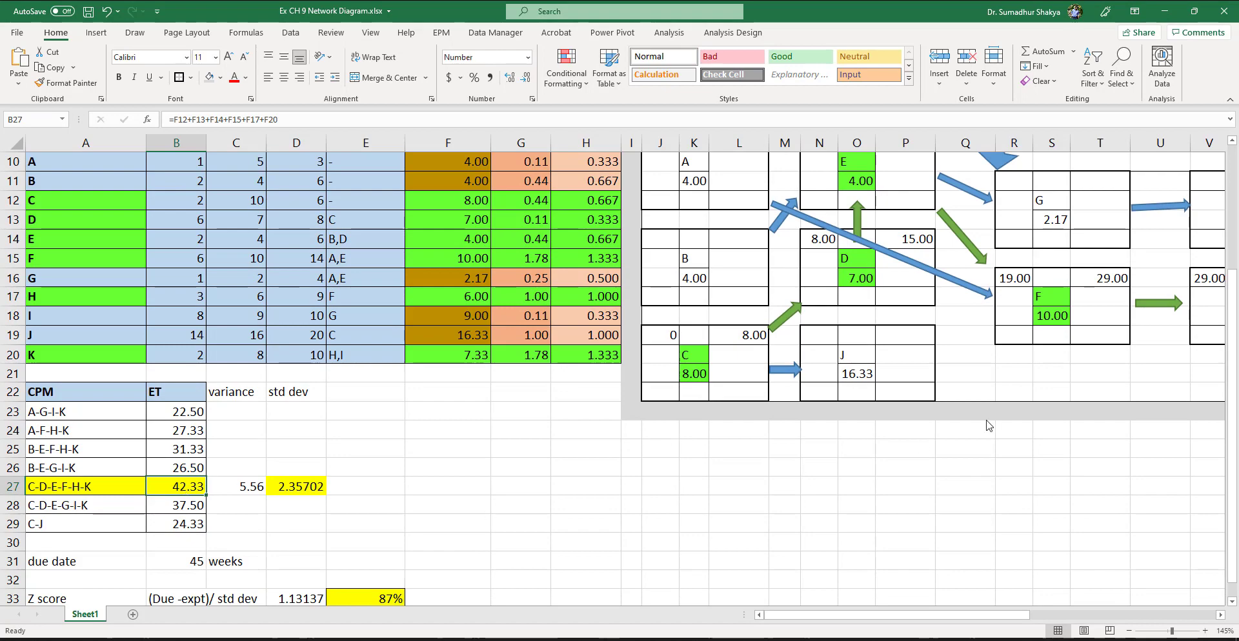
scroll(987, 420, "up", 3)
scroll(989, 426, "right", 3)
scroll(987, 424, "left", 2)
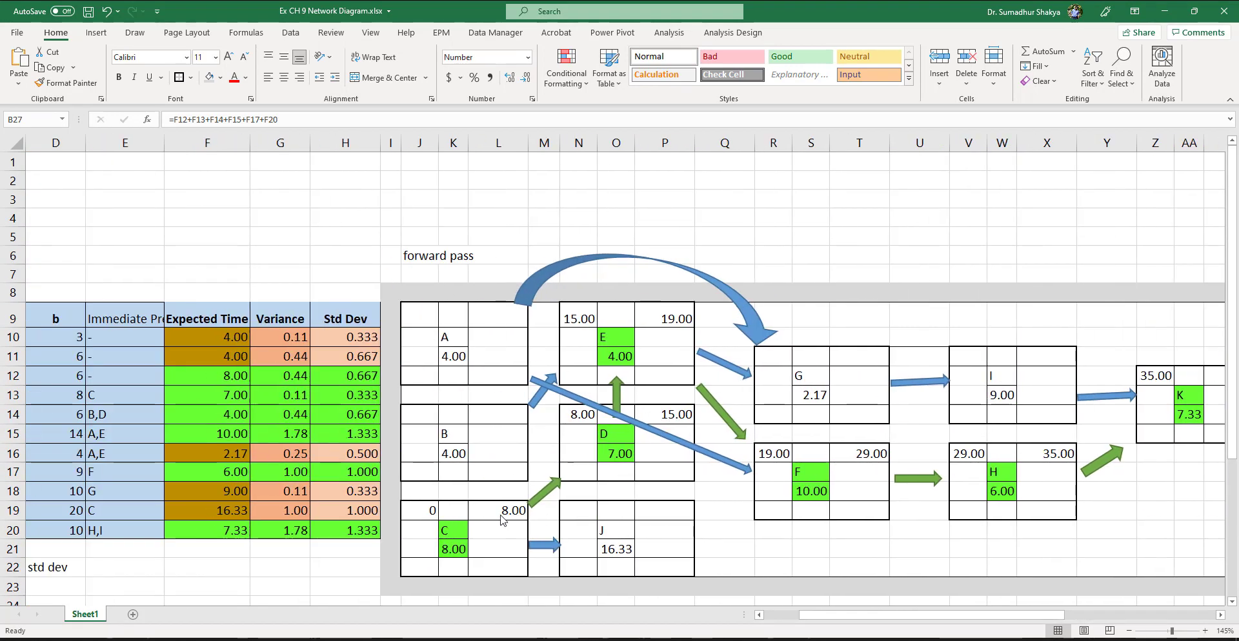
left_click(430, 513)
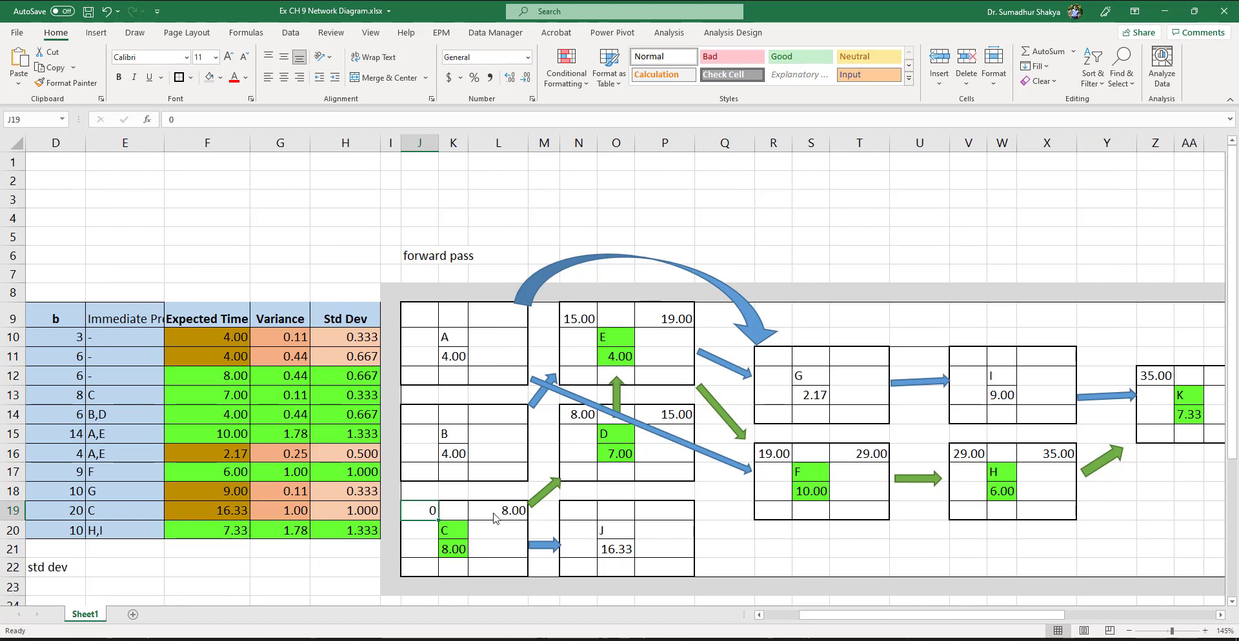
- Insert two columns between the Std Dev column and the network diagram, and narrow the new column I
left_click(393, 318)
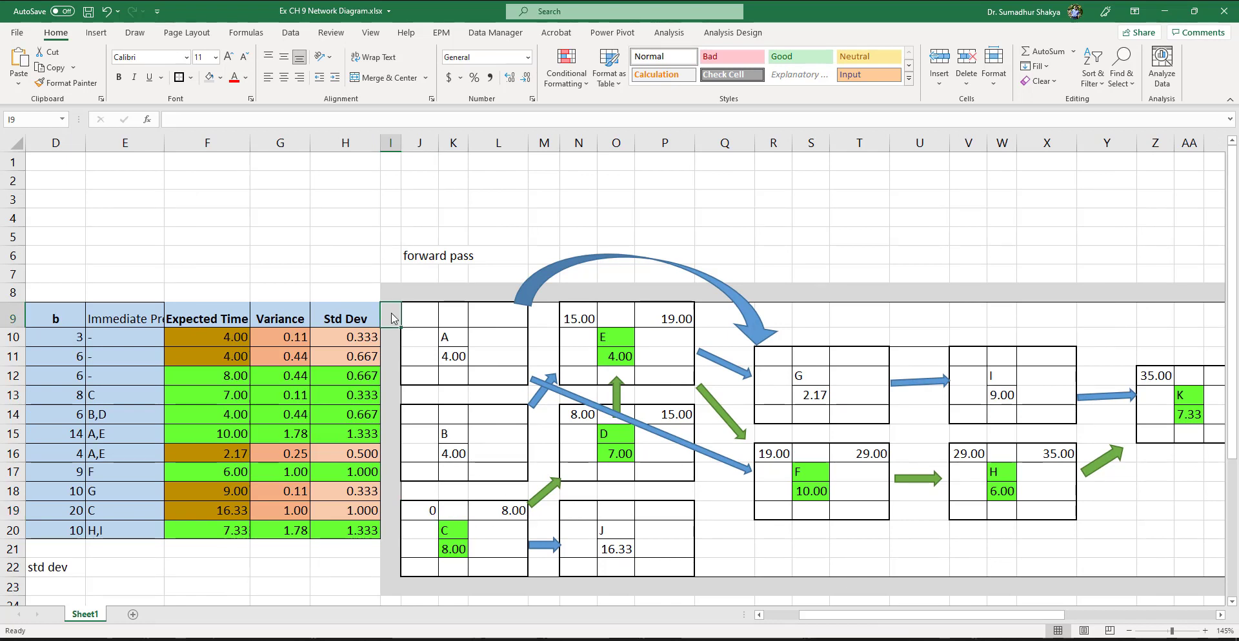
key("alt+i")
key("c")
key("alt+i")
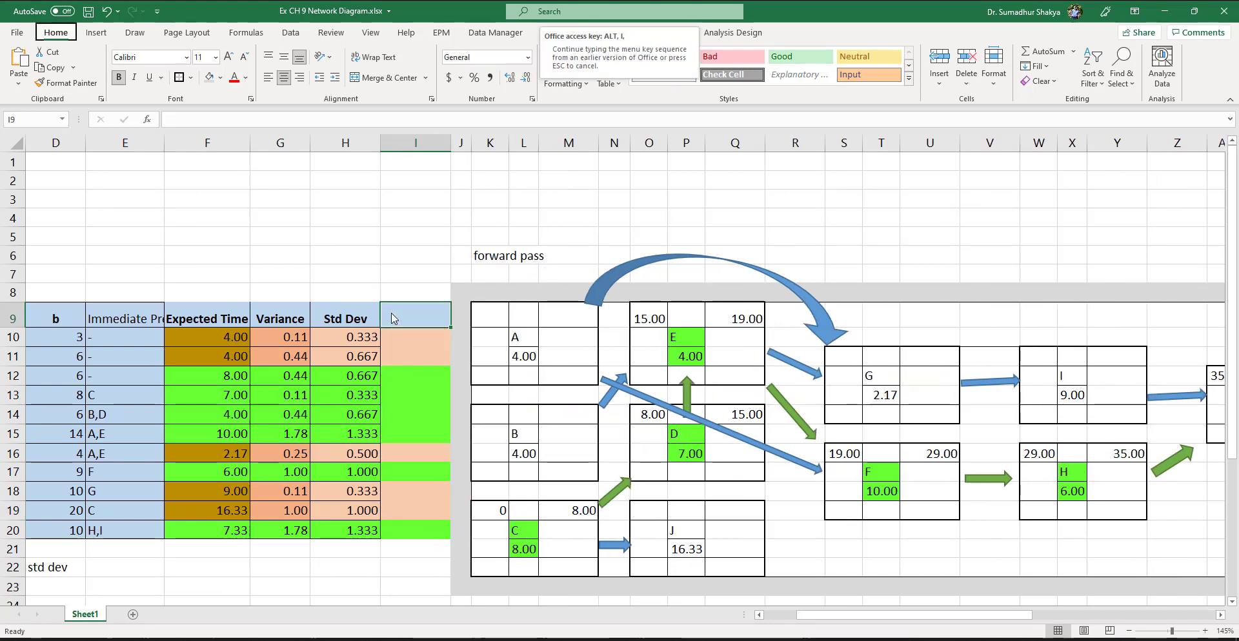
key("c")
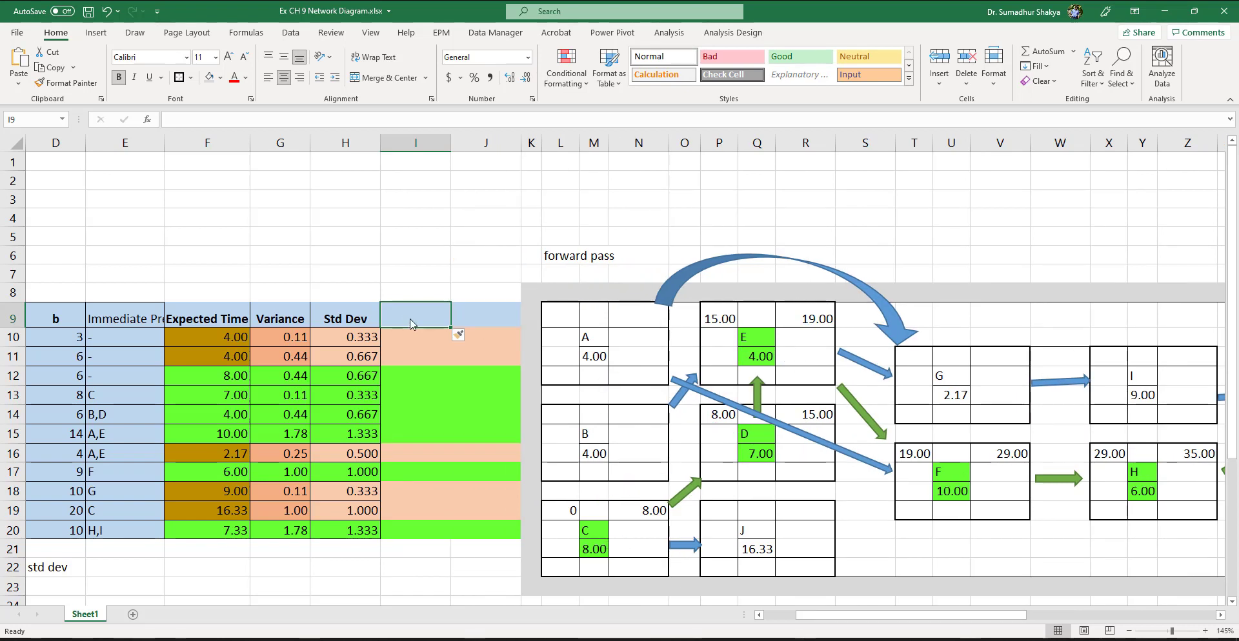
left_click_drag(451, 148, 420, 148)
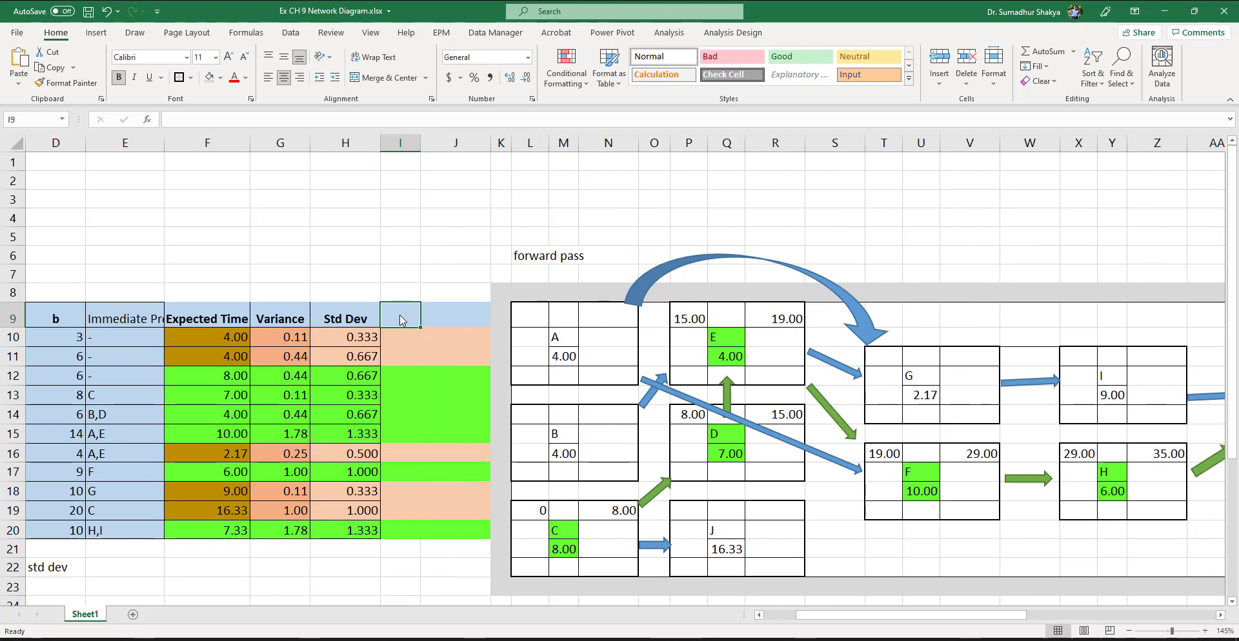
- Enter the headers E.S in I9 and E.F. in J9 for the two new columns
type("E.S")
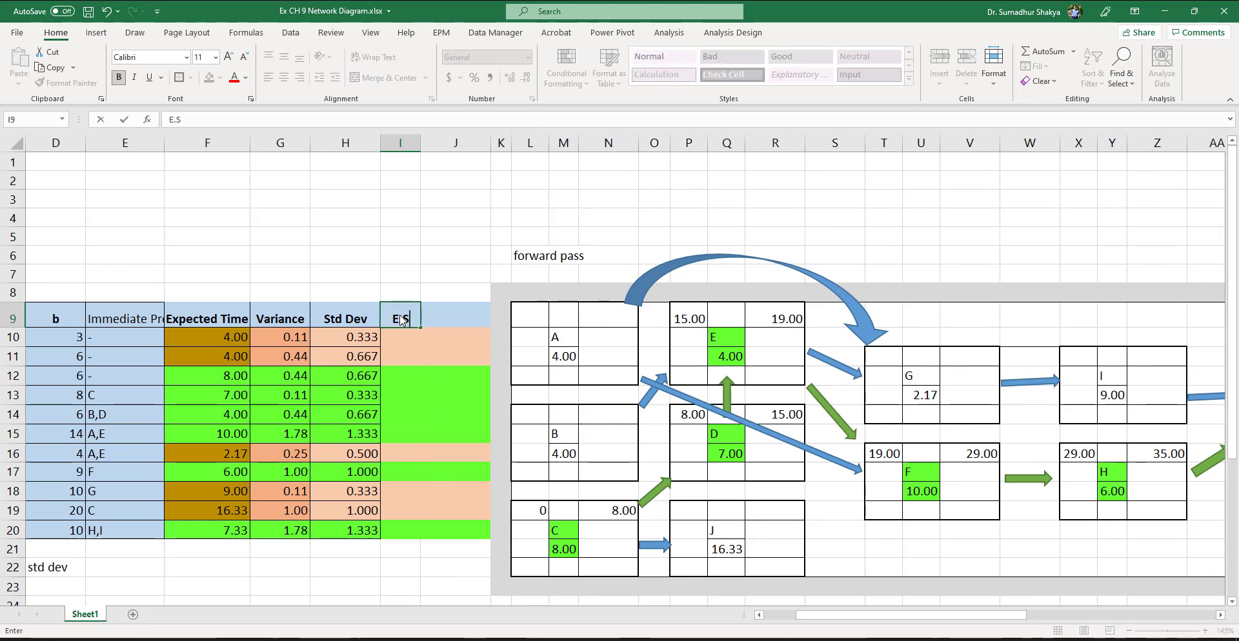
key("Tab")
type("E.F")
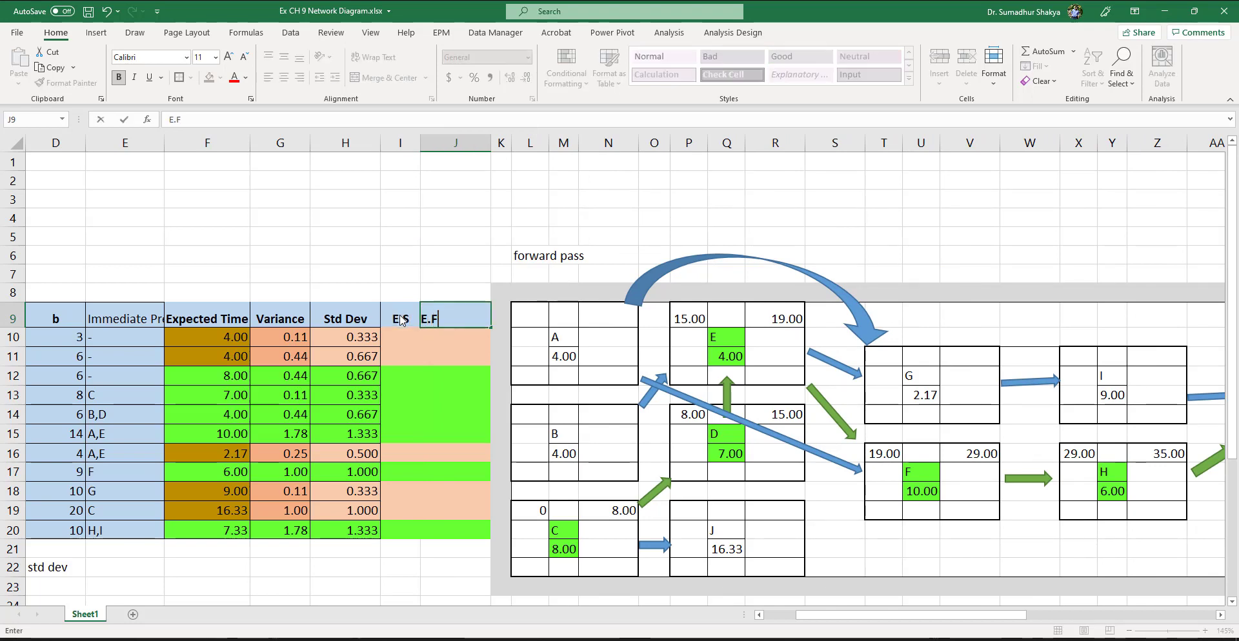
type(".")
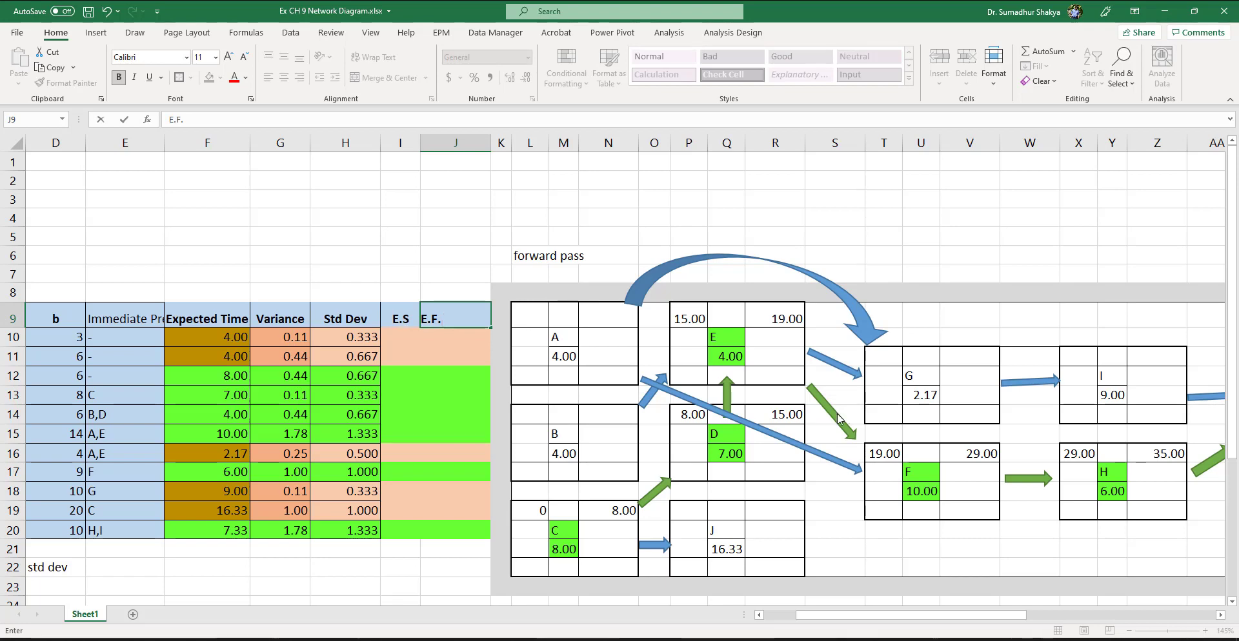
scroll(1048, 497, "right", 3)
scroll(1049, 497, "right", 1)
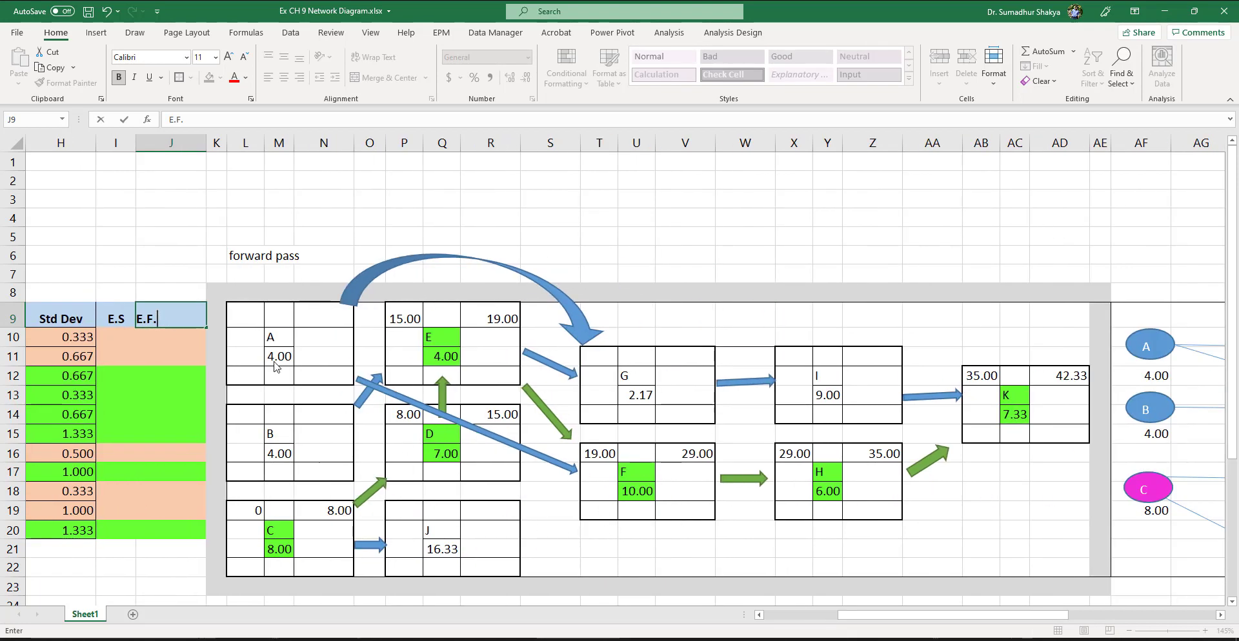
left_click(116, 342)
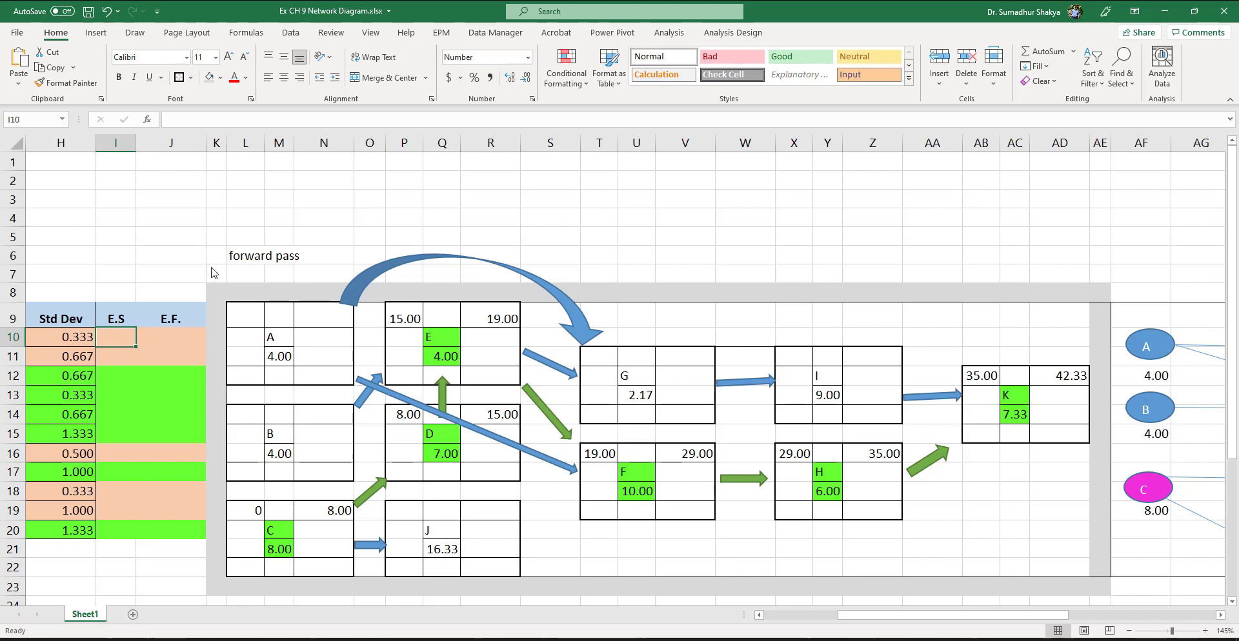
left_click(253, 263)
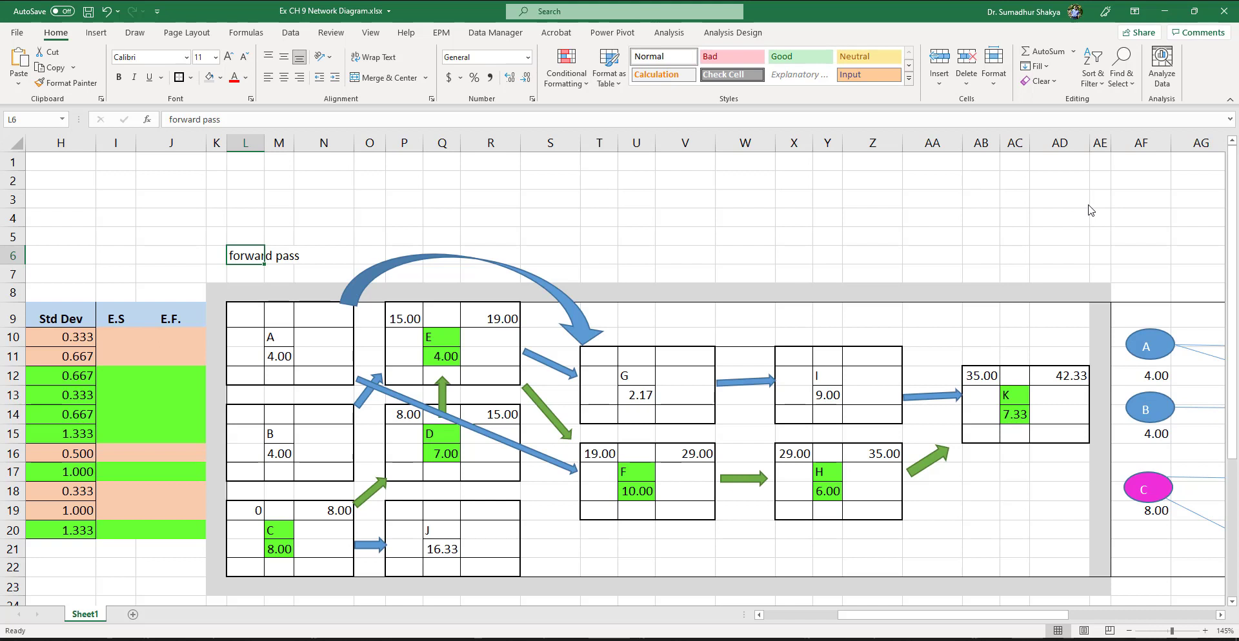
left_click(1099, 146)
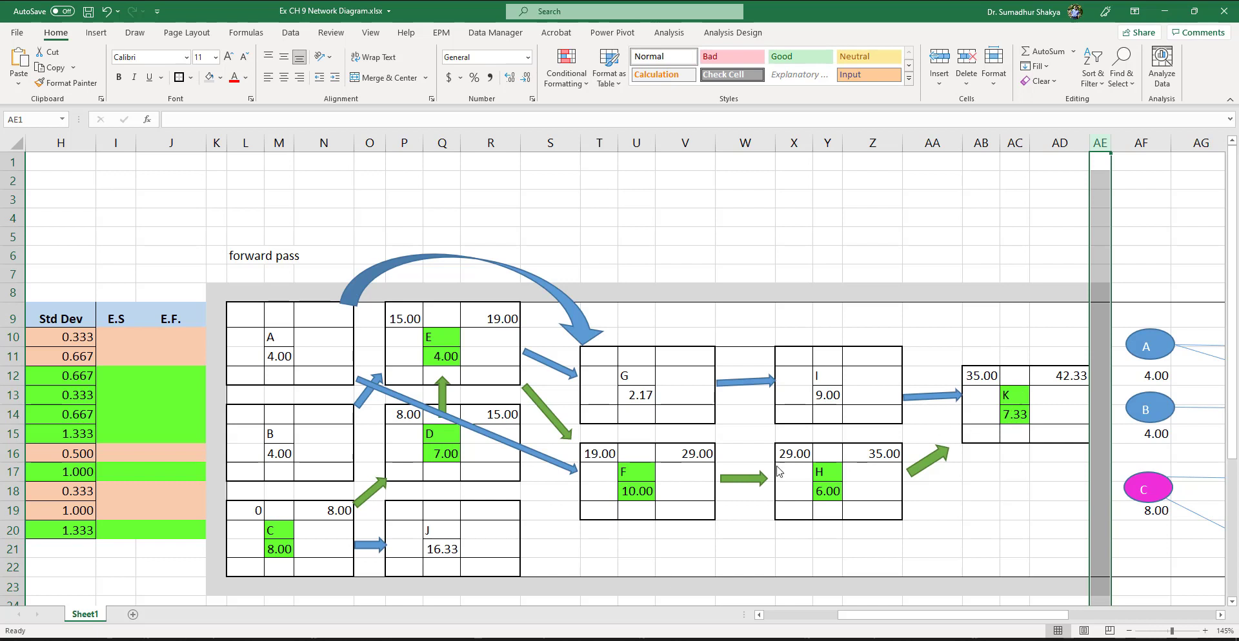
left_click(292, 516)
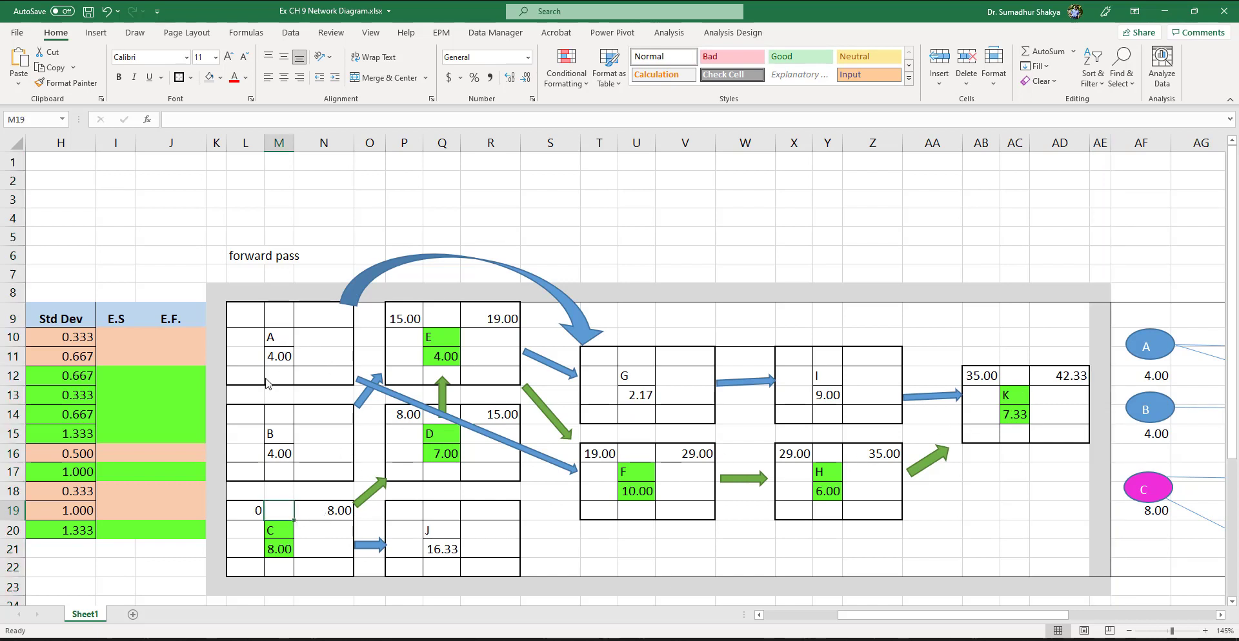
- Set the early start of activity A in L9 and of activity B in L14 to 0
left_click(249, 315)
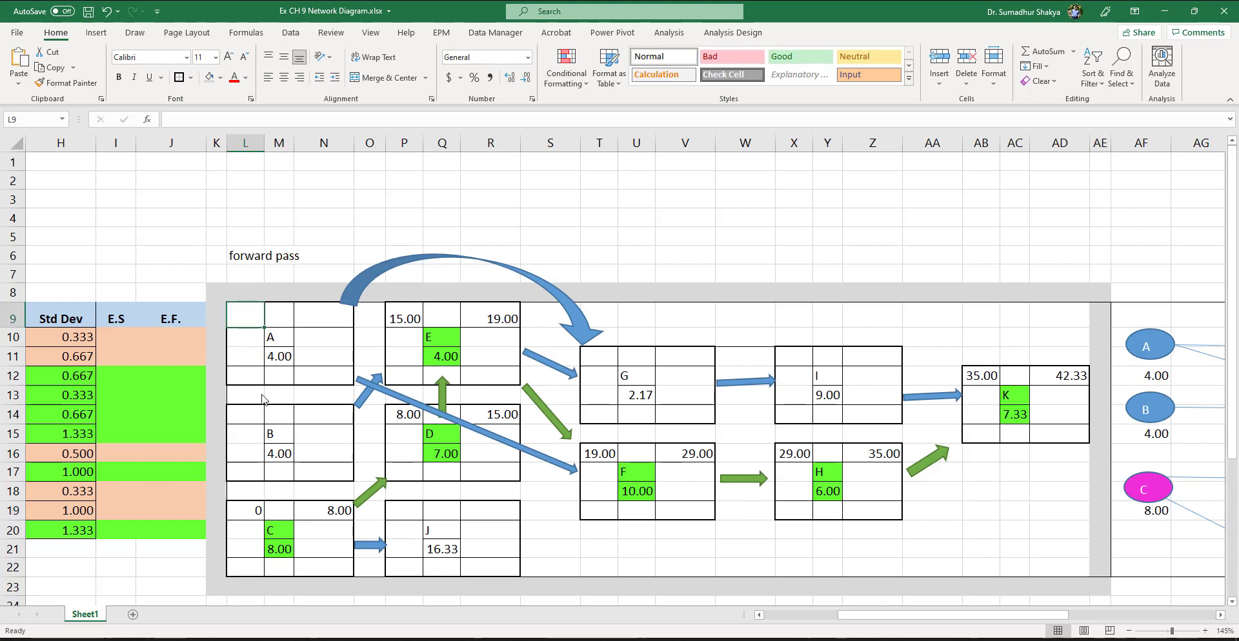
type("=")
type("0")
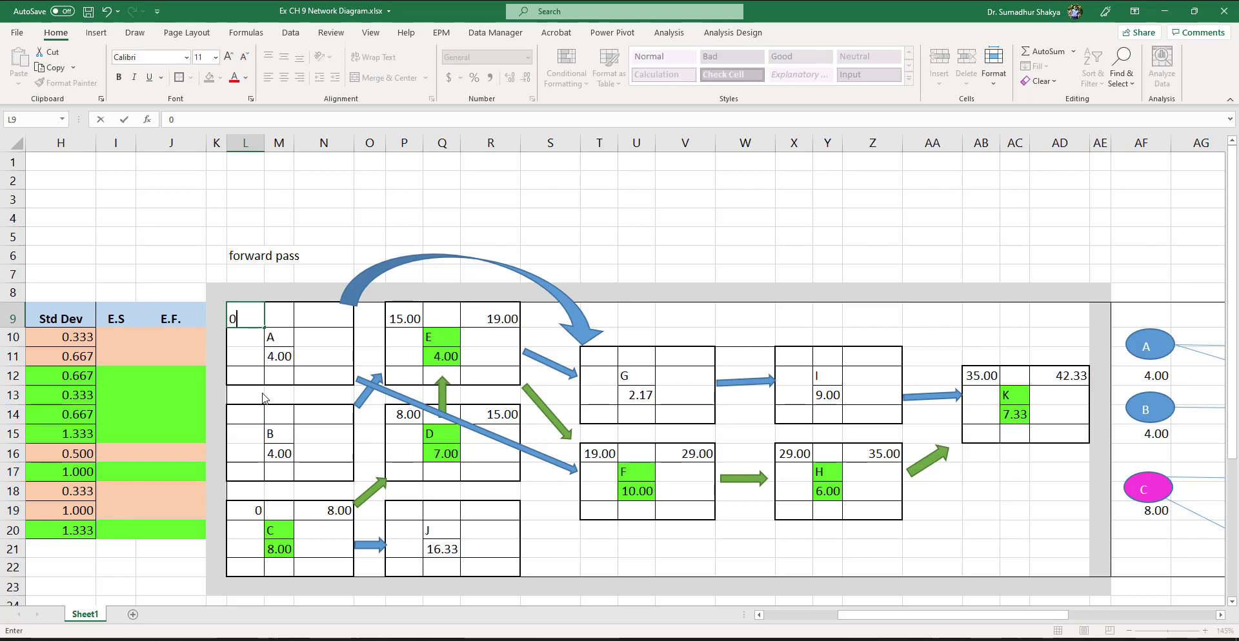
key("Return")
left_click(241, 418)
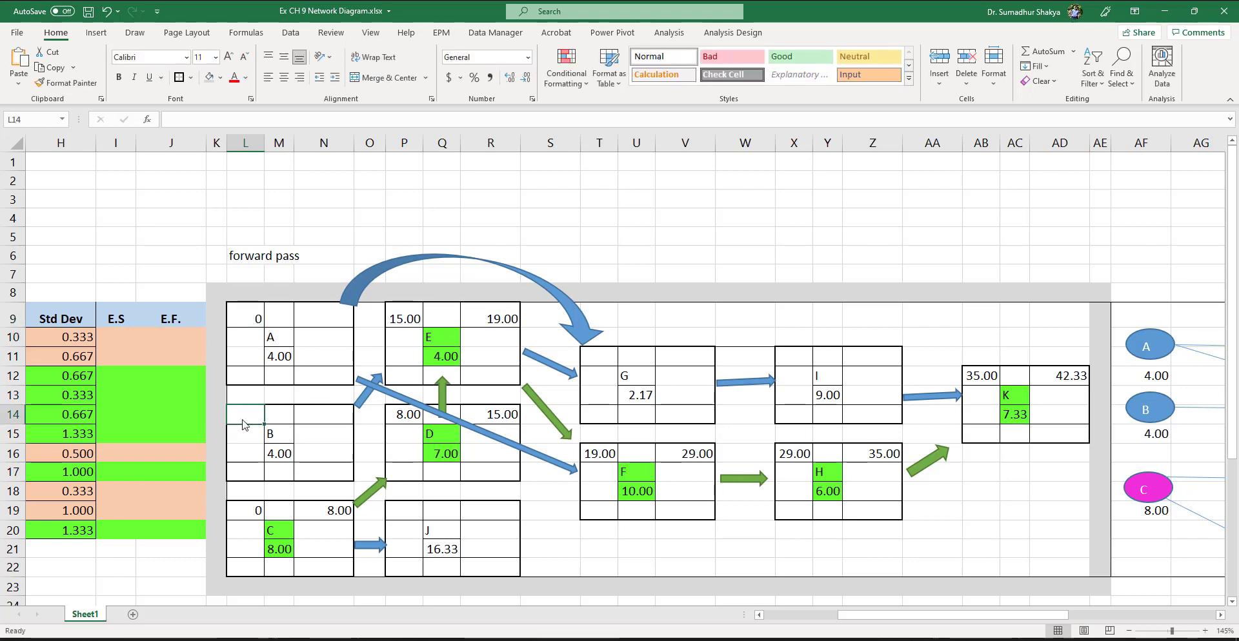
type("0")
key("Return")
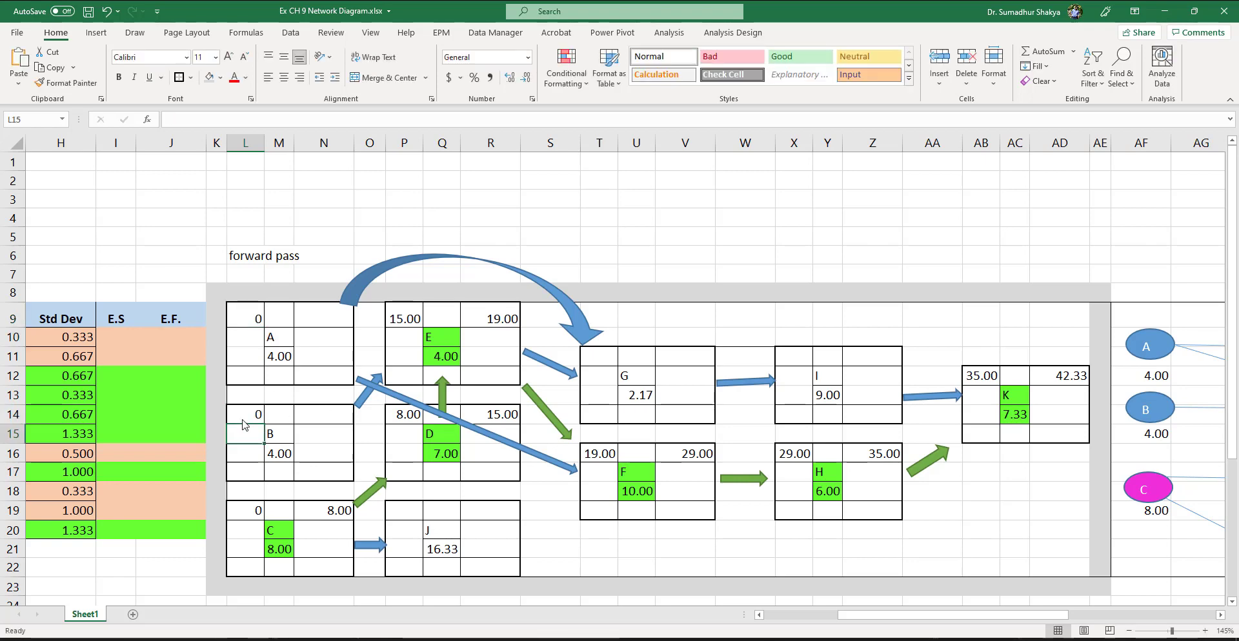
- Calculate activity B's early finish in N14 by adding its duration to its early start with =L14+M16
left_click(317, 516)
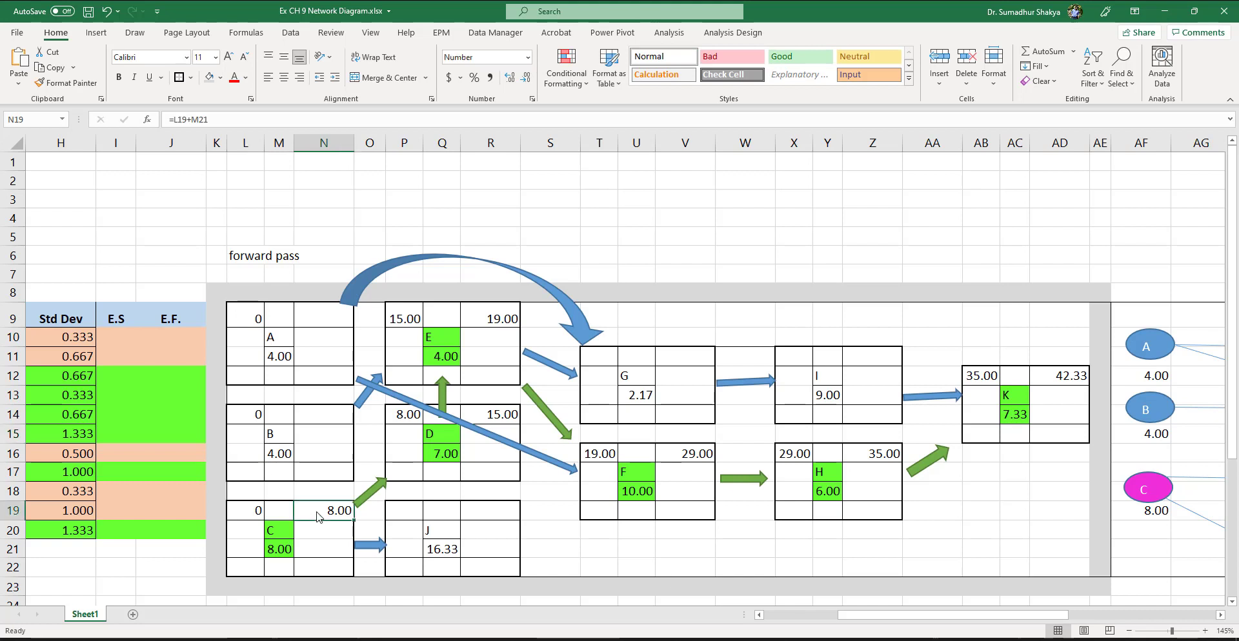
double_click(324, 420)
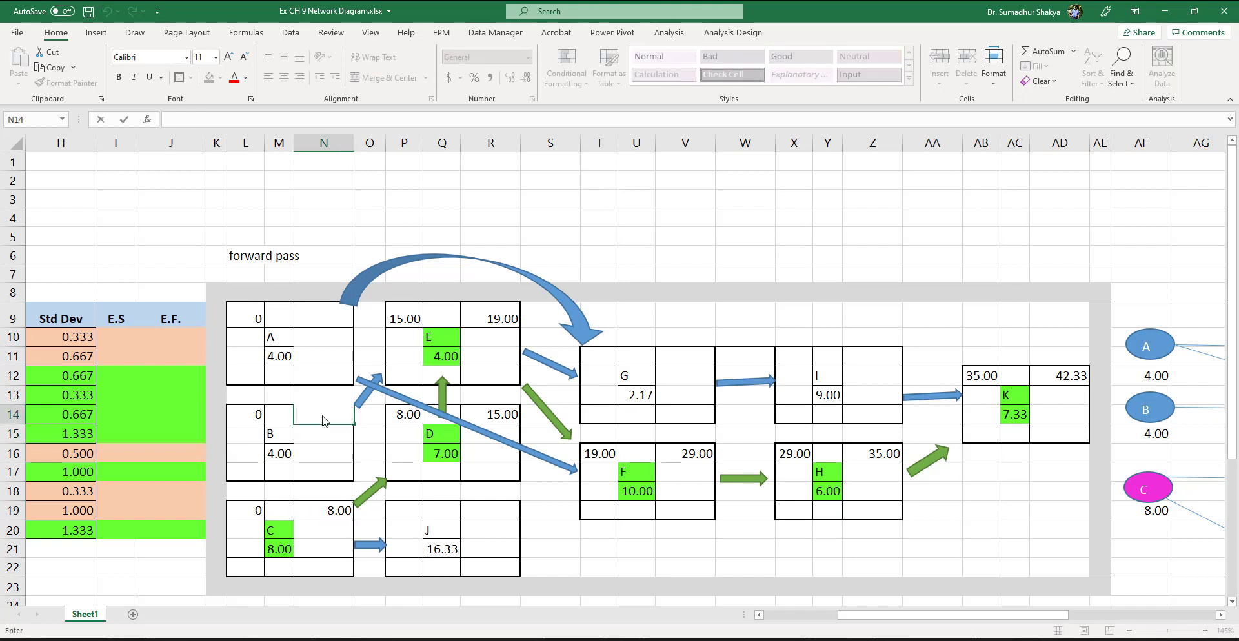
type("=")
left_click(256, 423)
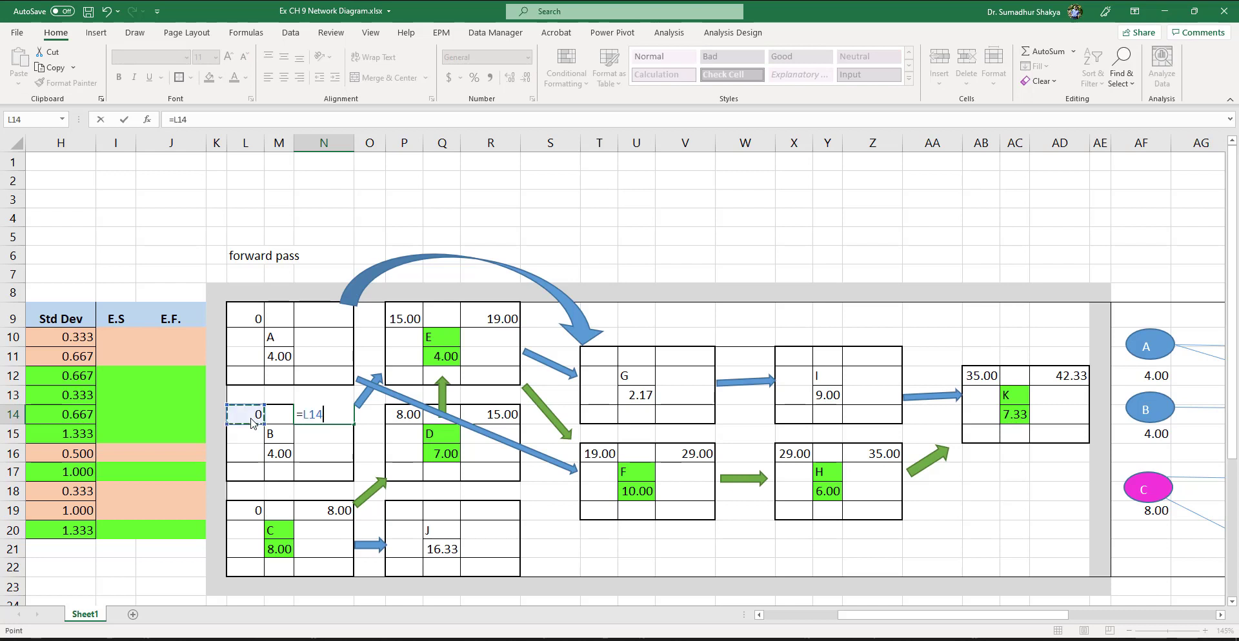
type("+")
left_click(282, 454)
key("Return")
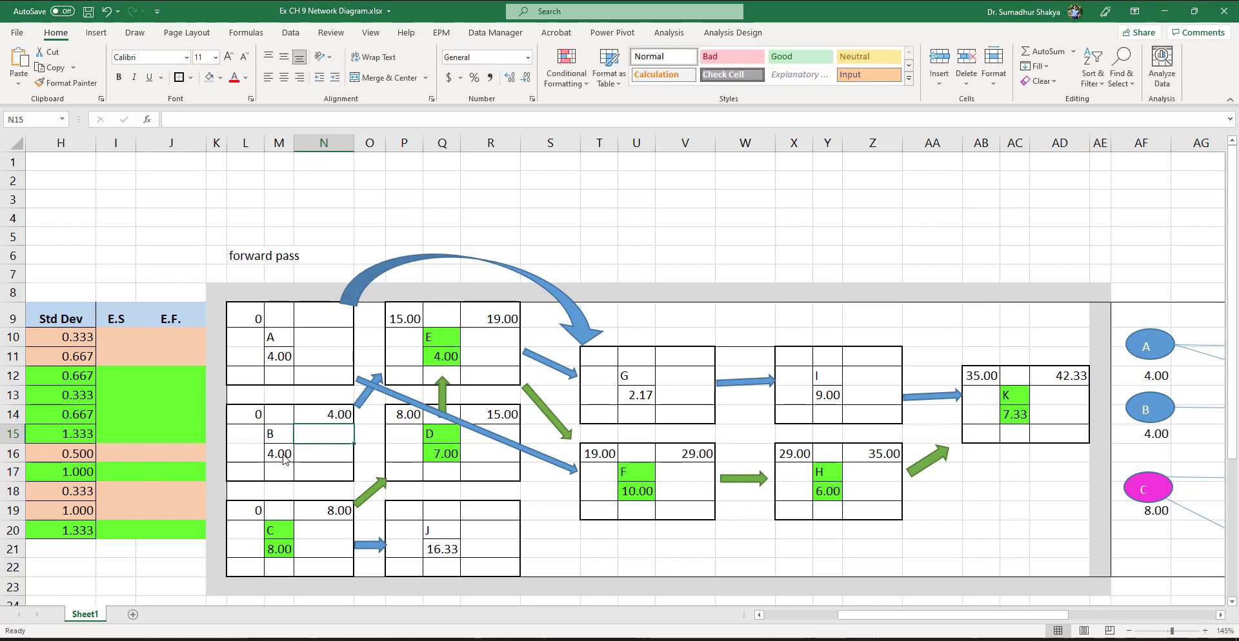
- Copy activity B's early finish formula from N14 into activity A's early finish cell N9
key("Up")
key("ctrl+c")
key("Up")
key("Up")
key("Up")
key("Up")
key("Up")
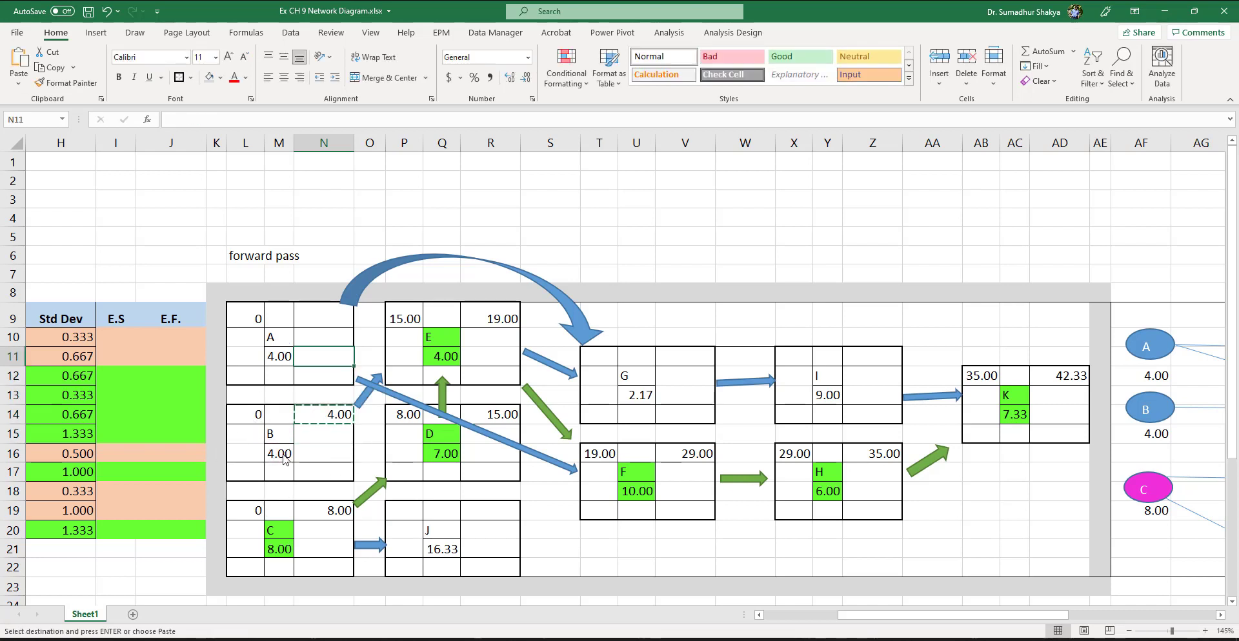
key("ctrl+v")
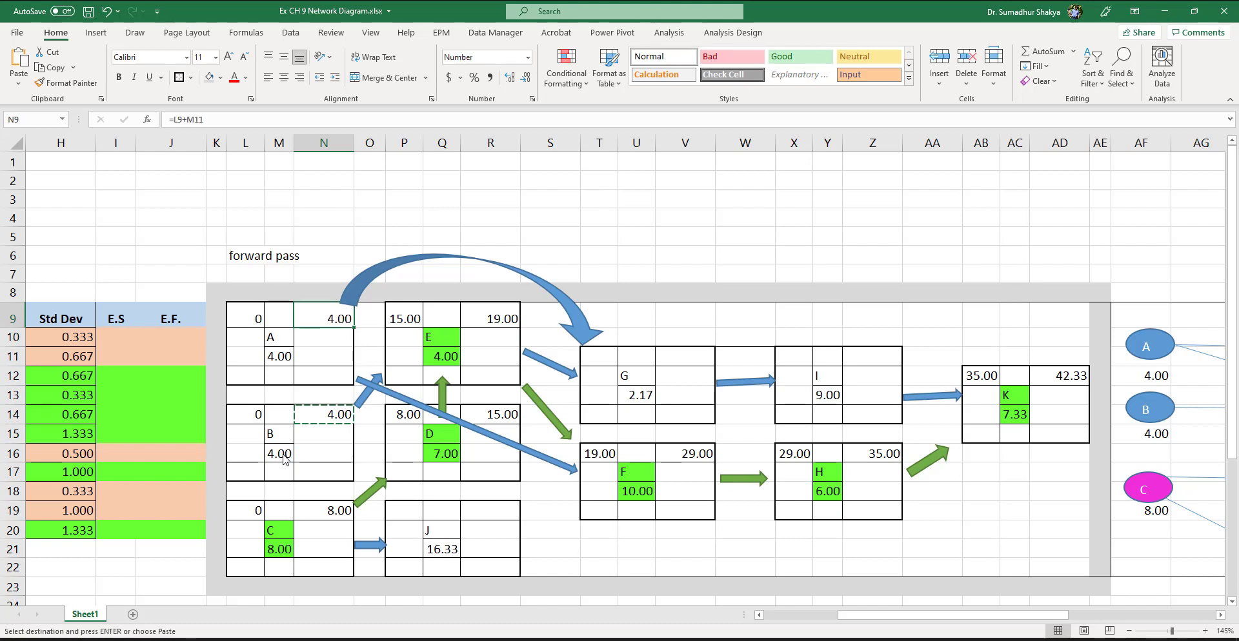
key("Down")
key("Down")
key("Down")
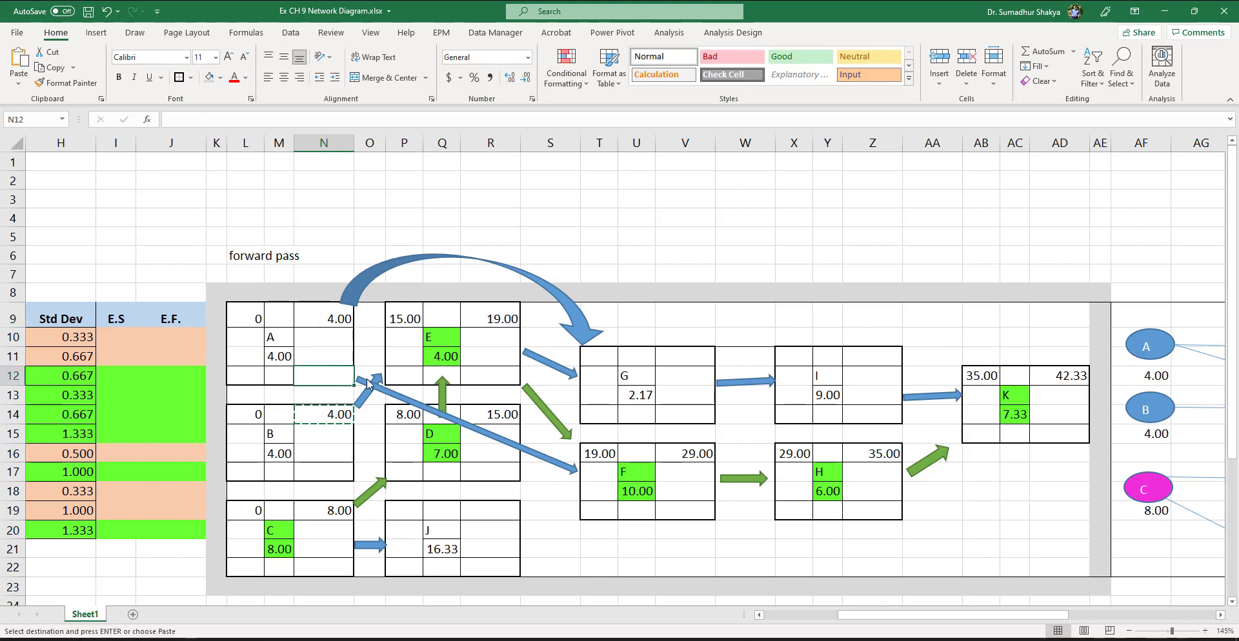
- Link activity J's early start in P19 to activity C's early finish with the formula =N19
left_click(405, 512)
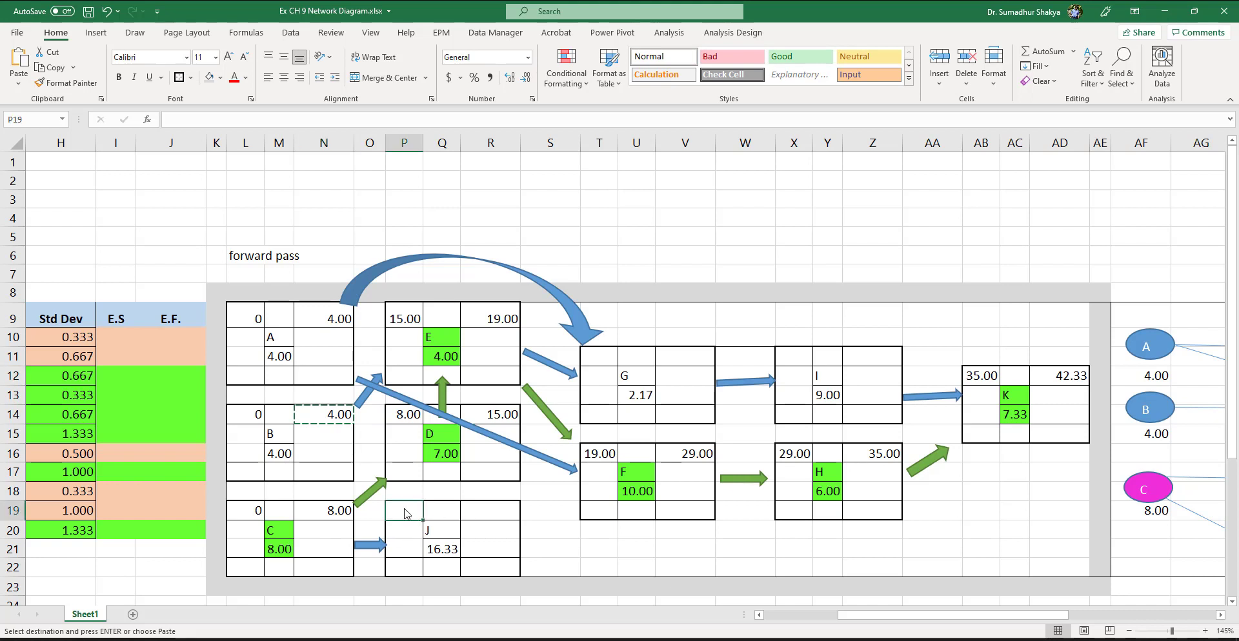
type("=")
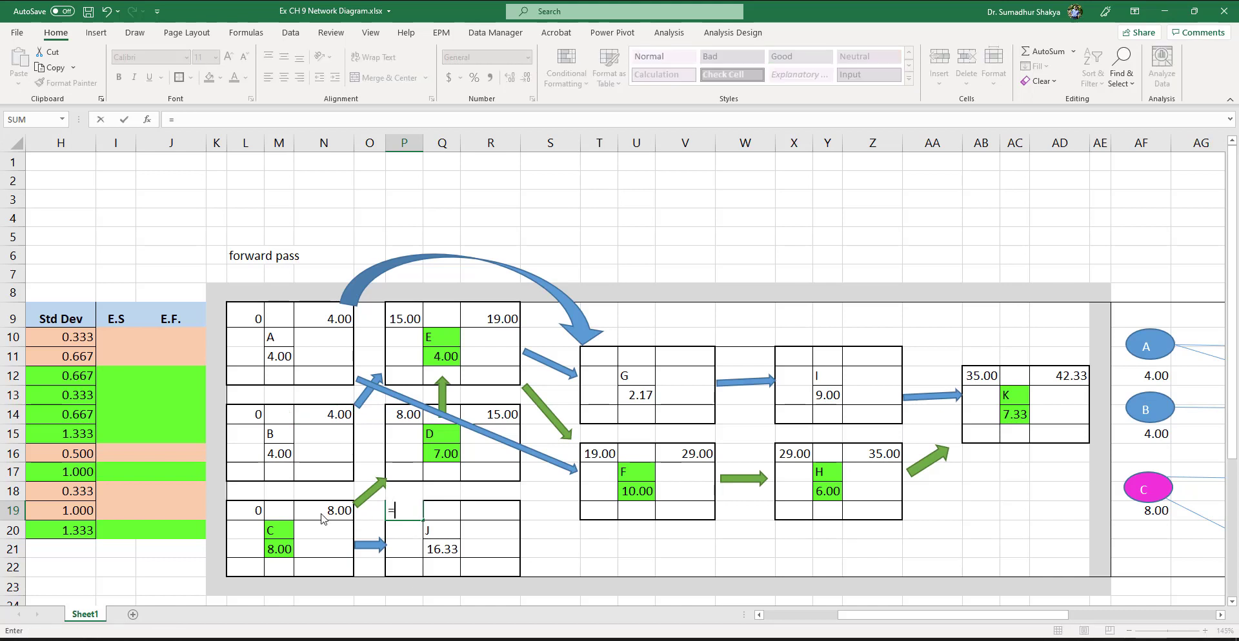
left_click(323, 515)
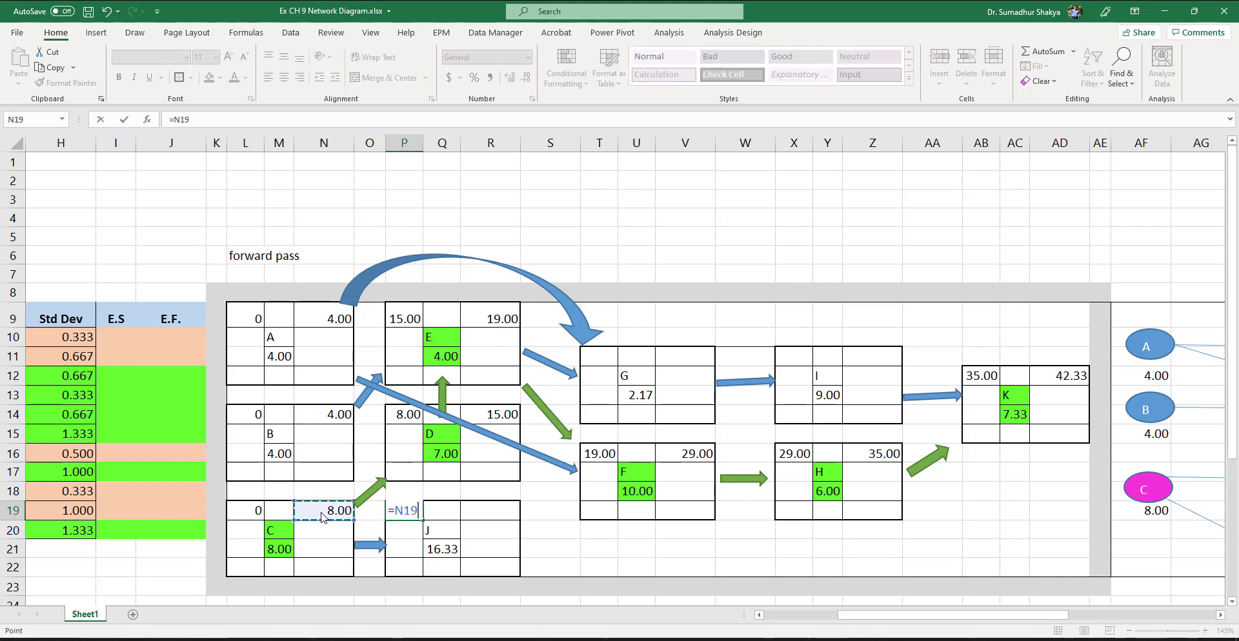
key("Return")
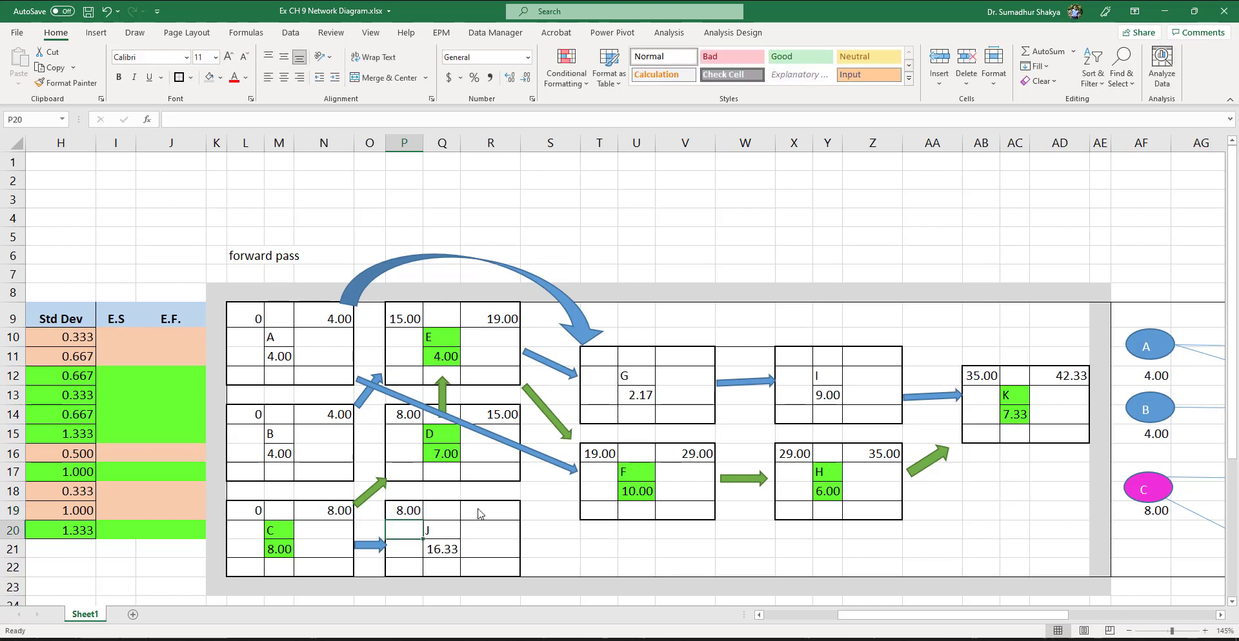
- Copy activity C's early finish formula from N19 into activity J's early finish cell R19 and check its references
left_click(321, 516)
key("ctrl+c")
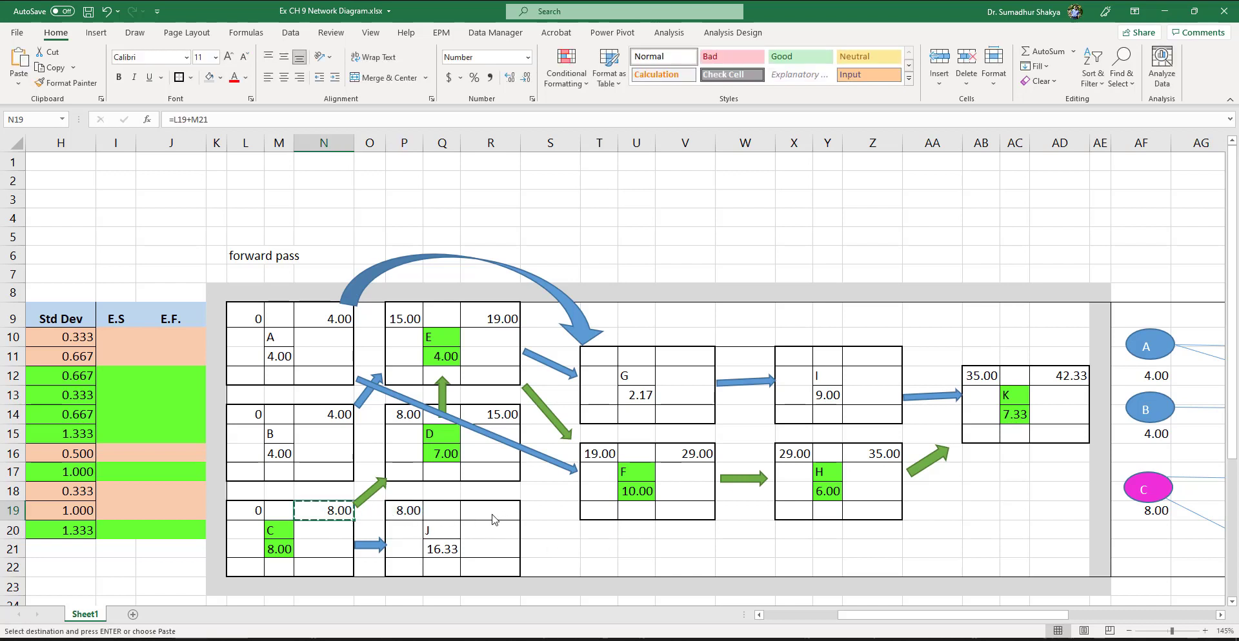
left_click(493, 519)
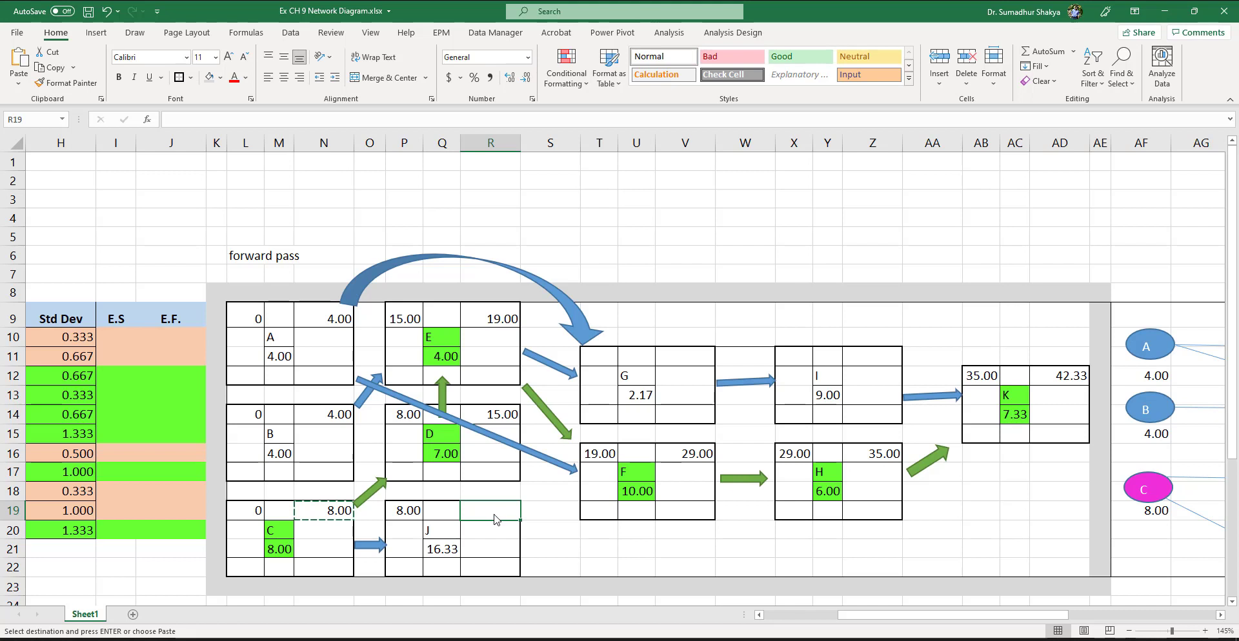
key("ctrl+v")
double_click(498, 514)
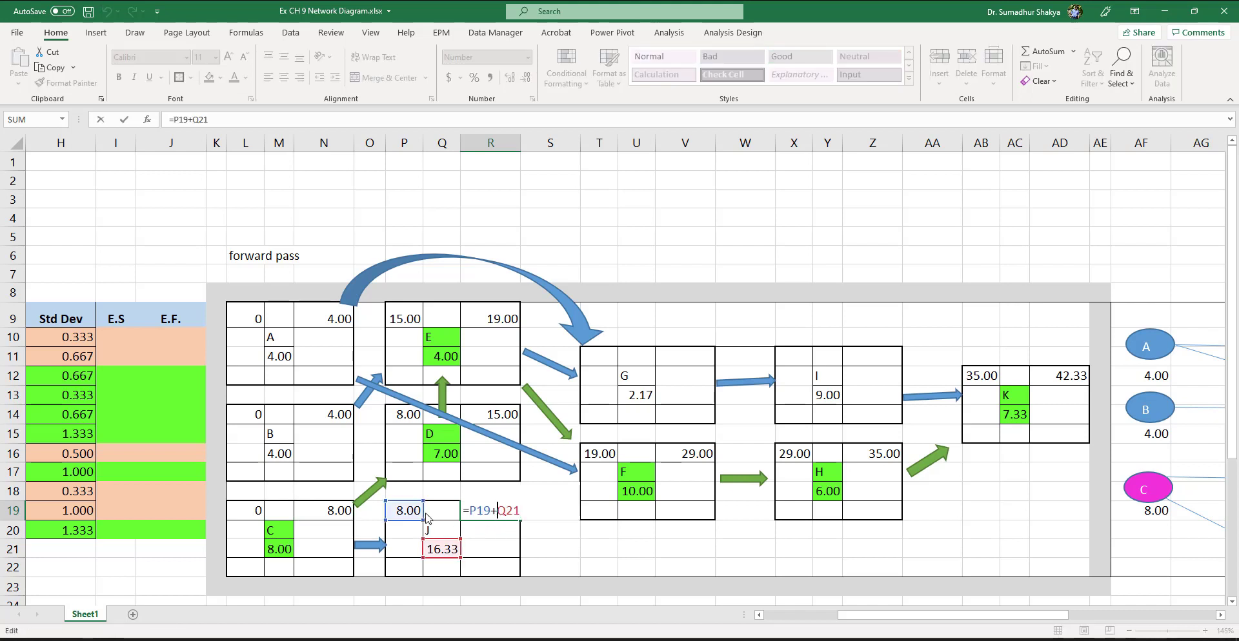
key("Escape")
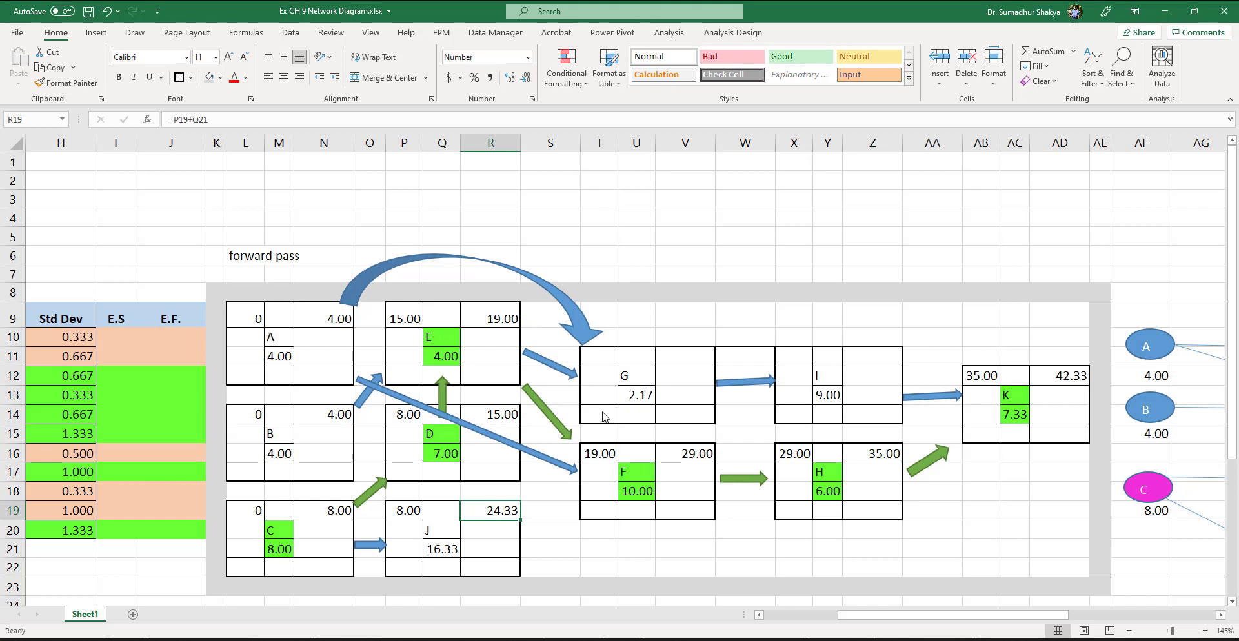
- Set activity G's early start in T11 to the larger early finish of activities A and E with =MAX(N9,R9)
left_click(607, 356)
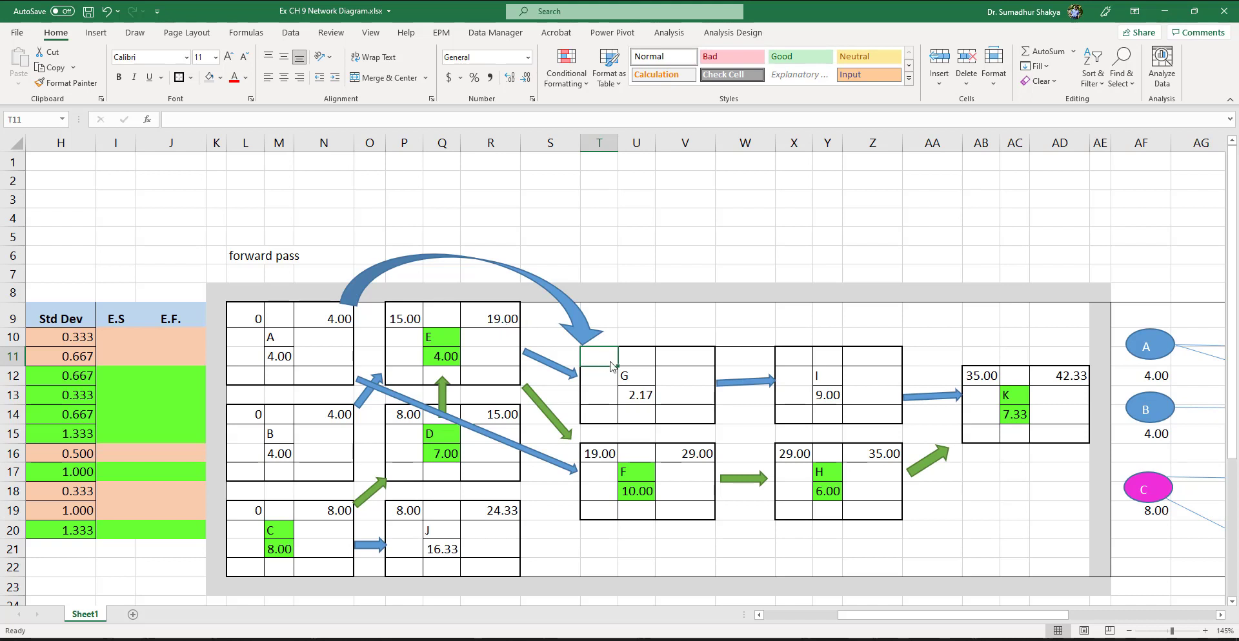
left_click(505, 323)
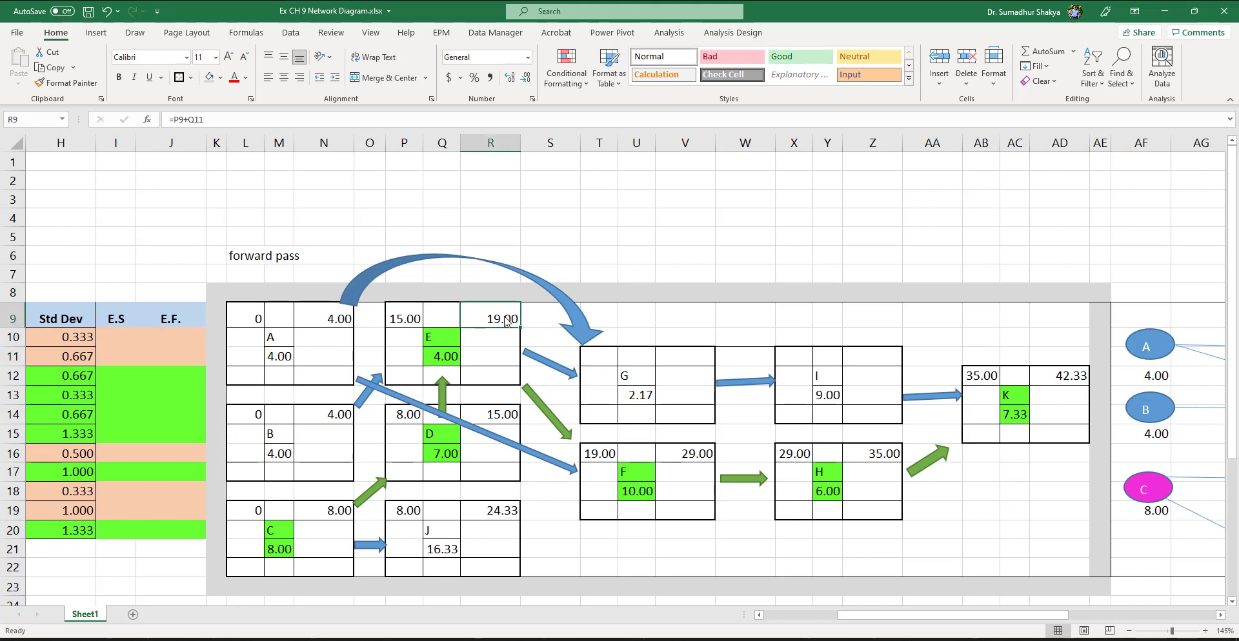
left_click(613, 361)
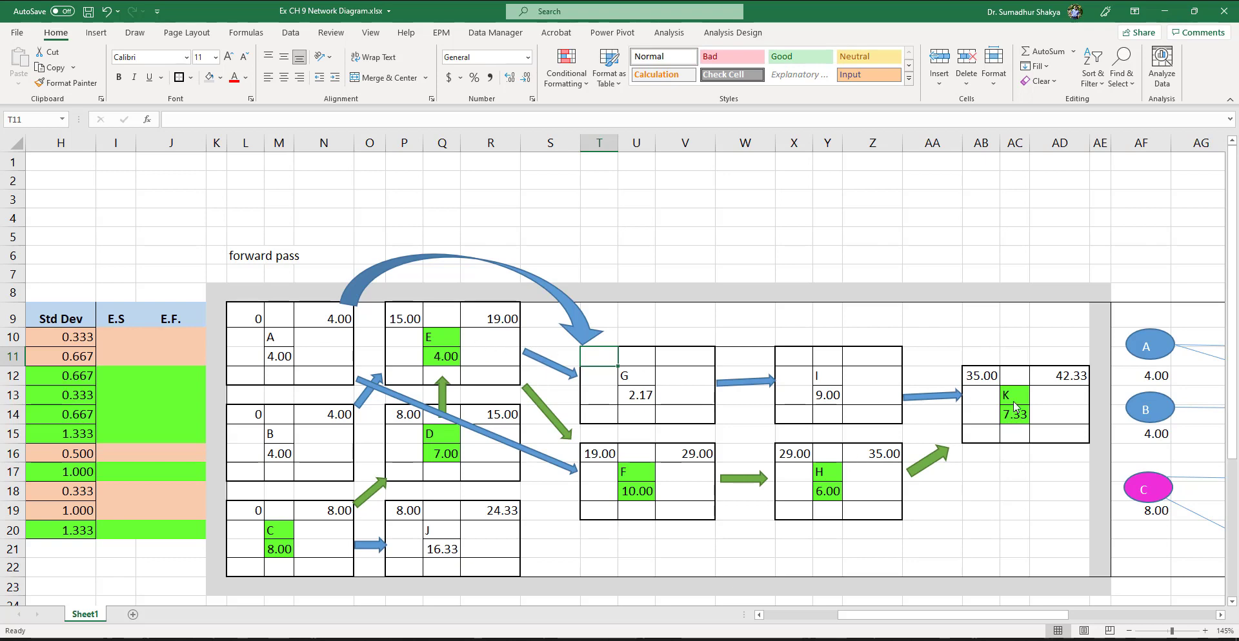
scroll(1017, 406, "right", 3)
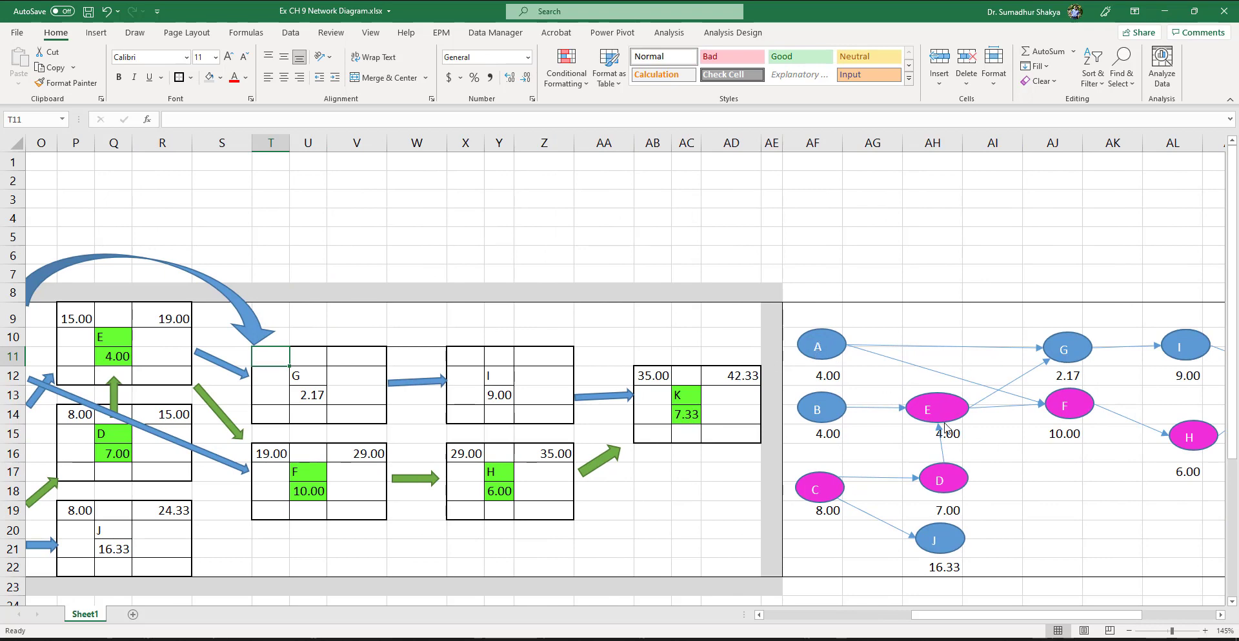
scroll(465, 360, "left", 3)
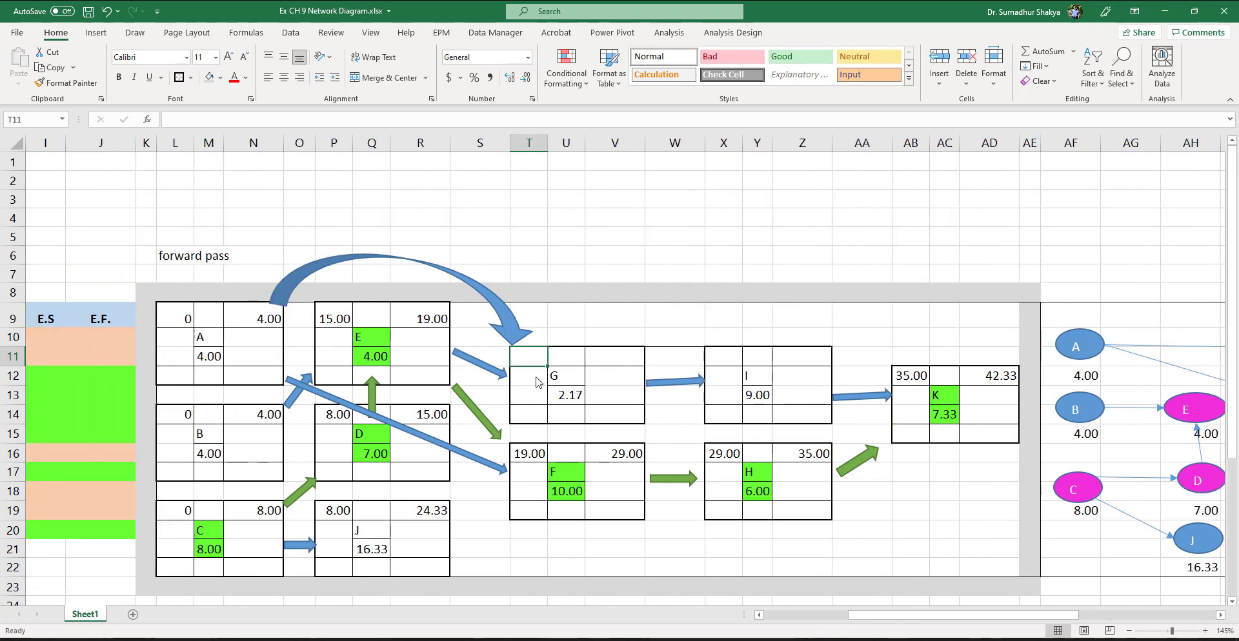
type("=max")
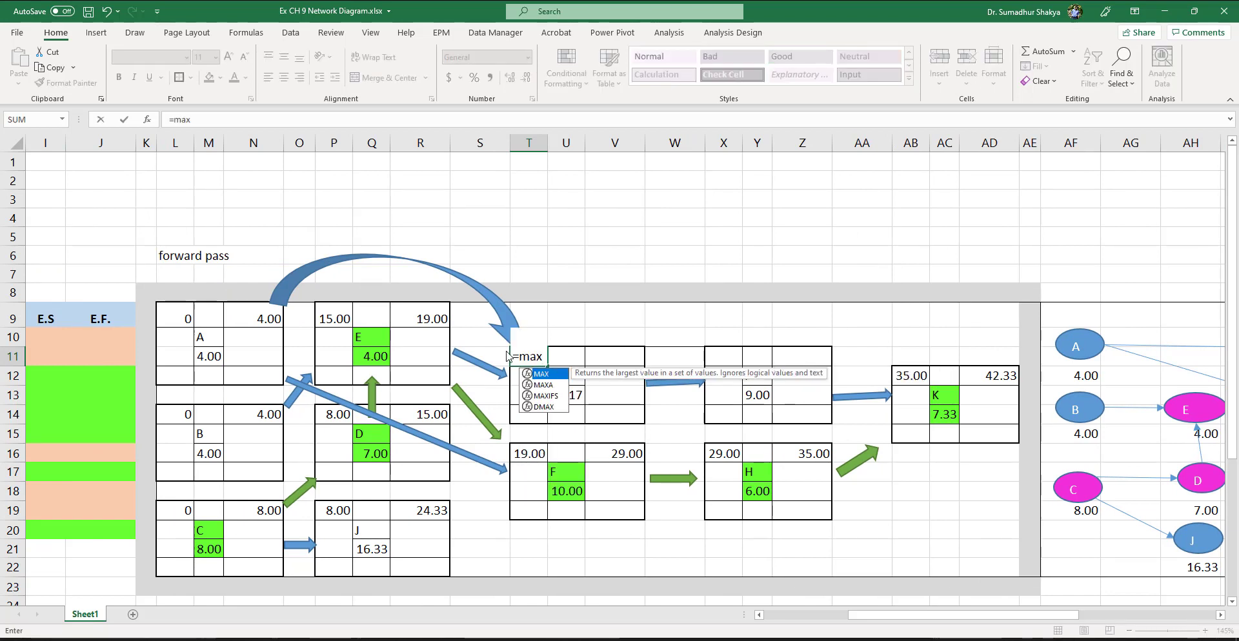
type("(")
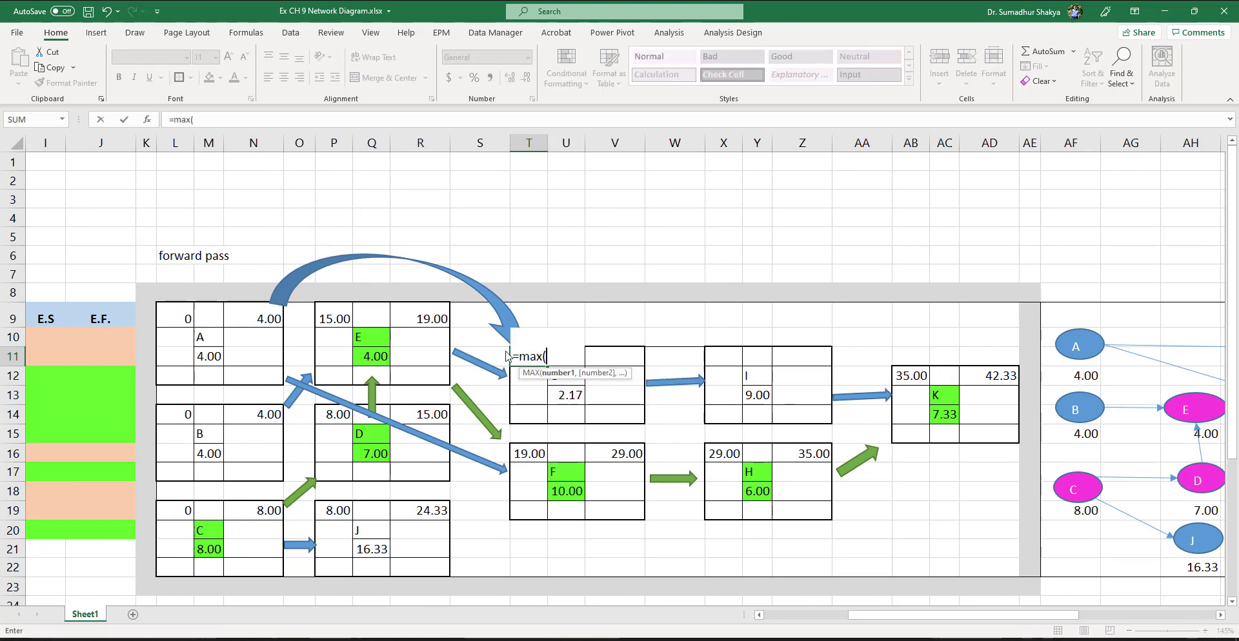
left_click(252, 323)
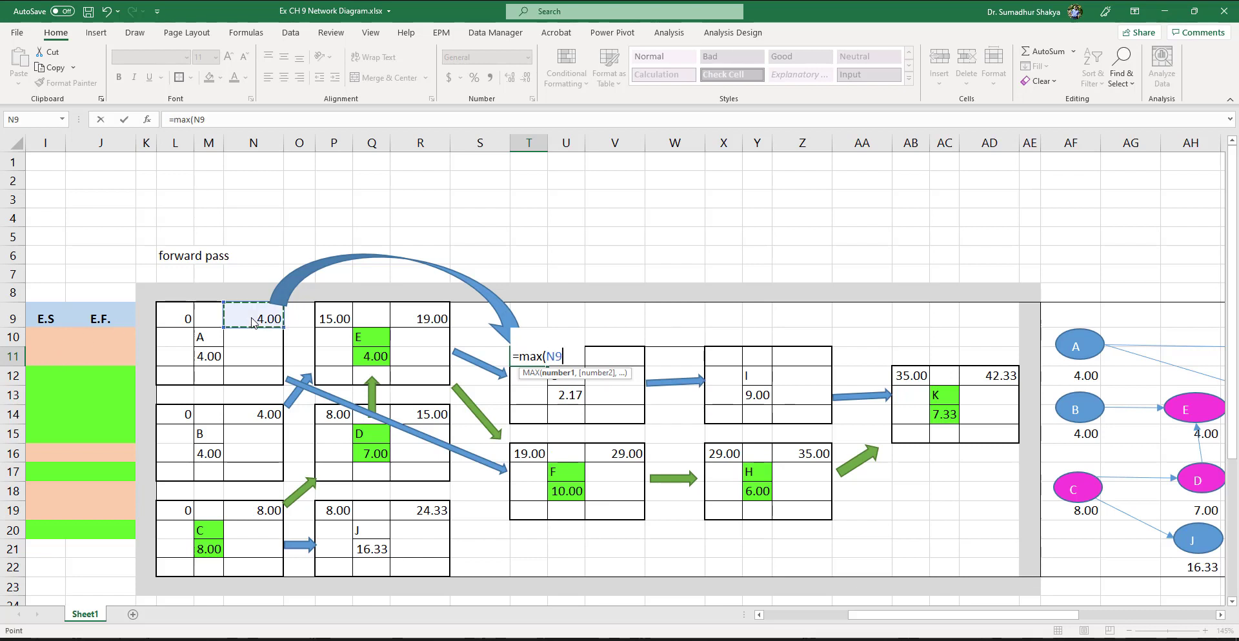
type(",")
left_click(428, 325)
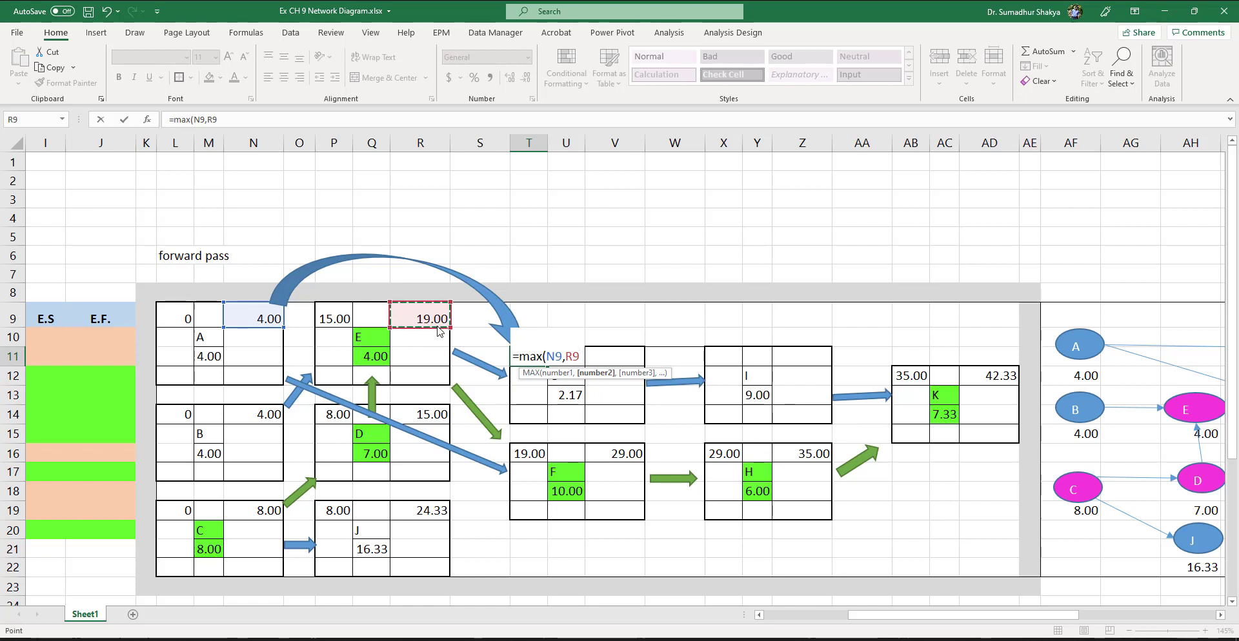
type(")")
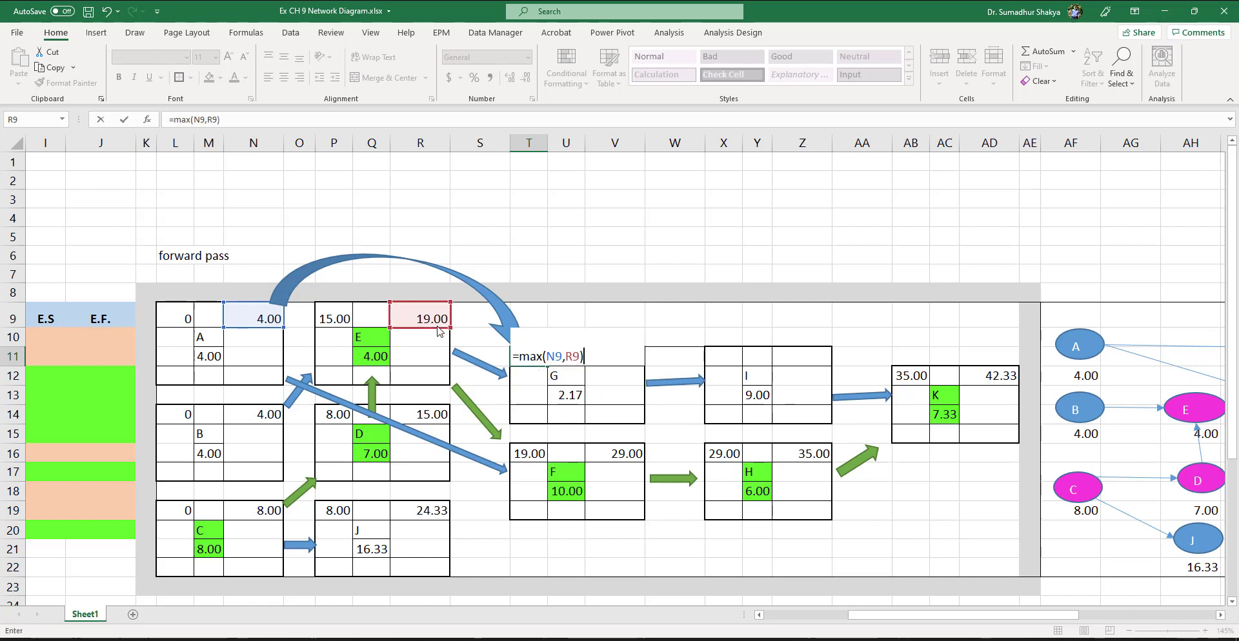
key("ctrl+Return")
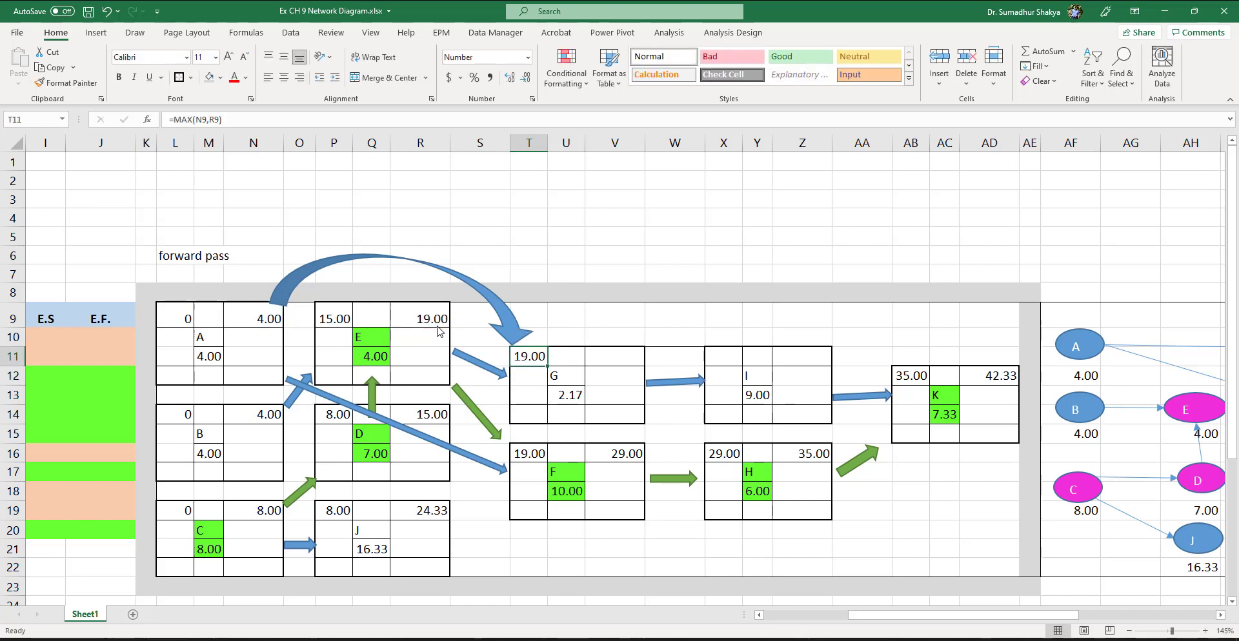
type("=")
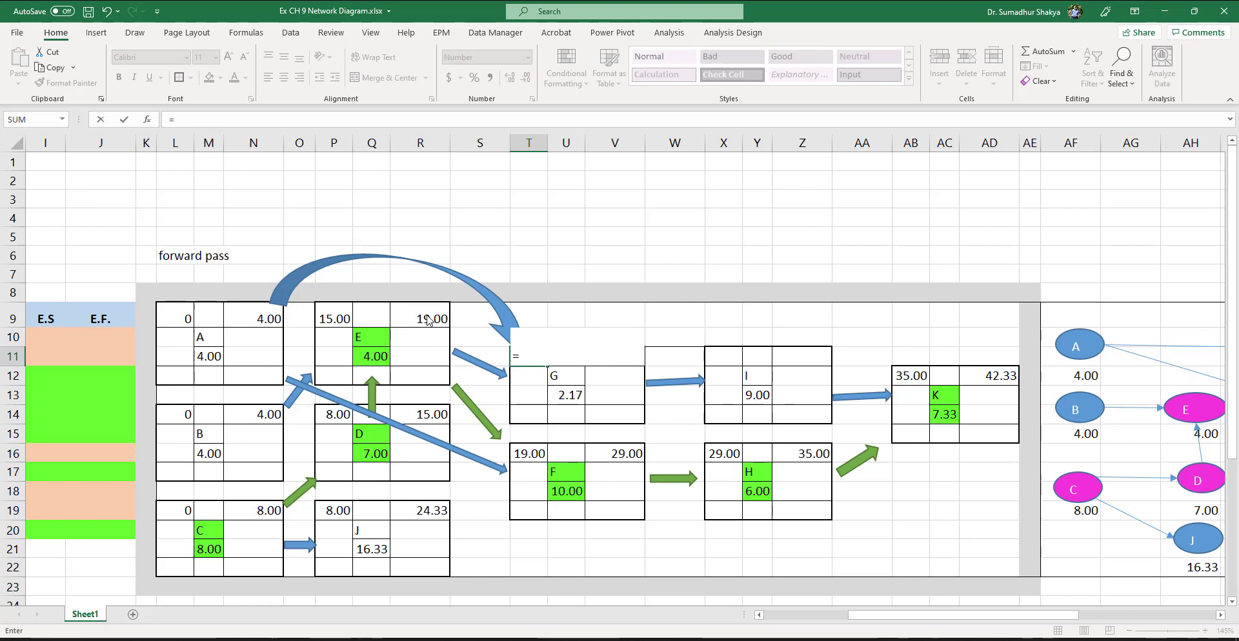
type("MAX(N9,R9)")
key("ctrl+Return")
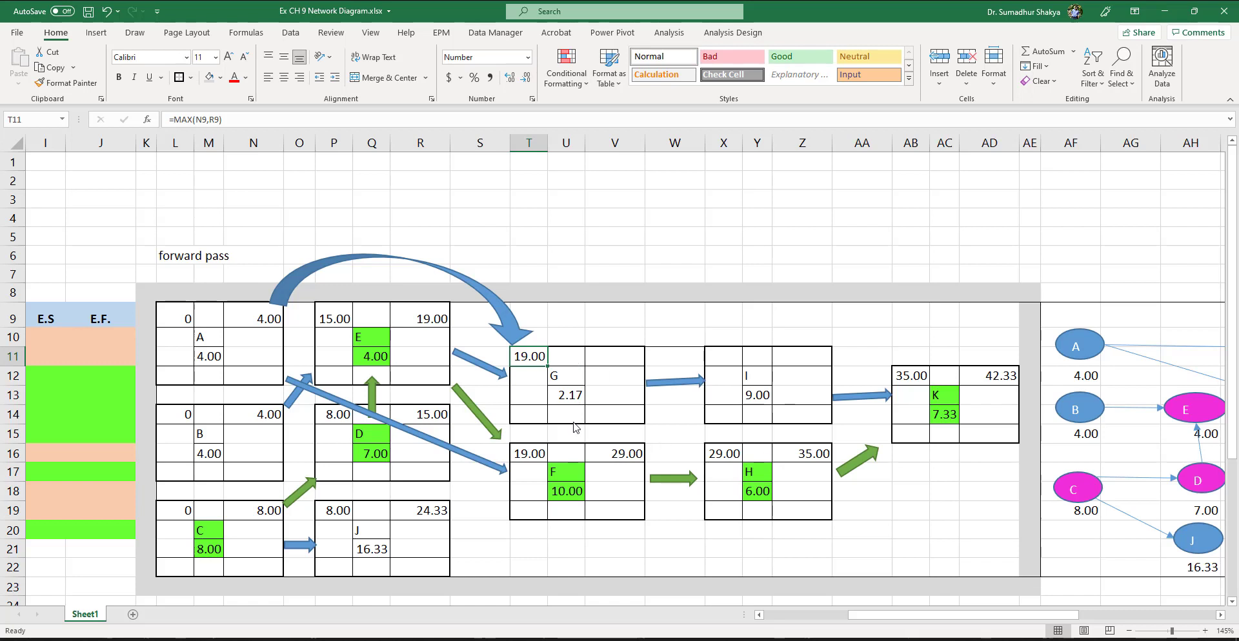
- Copy activity F's early finish formula from V16 into activity G's early finish cell V11 and check its references
key("ctrl+c")
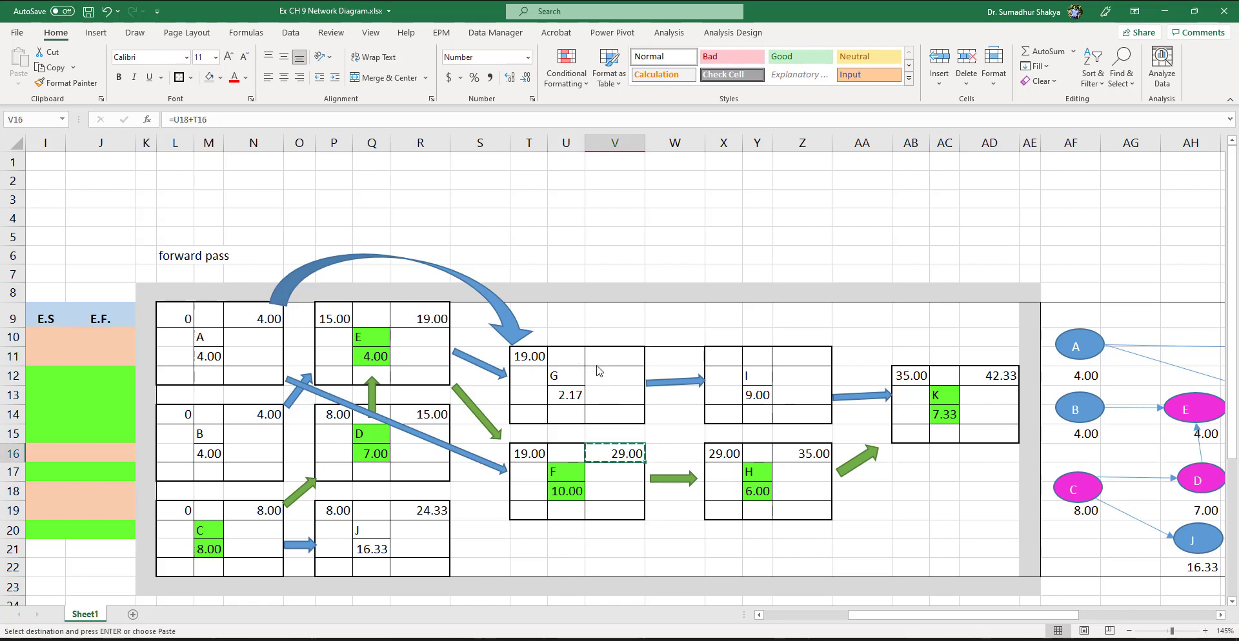
left_click(607, 365)
key("ctrl+v")
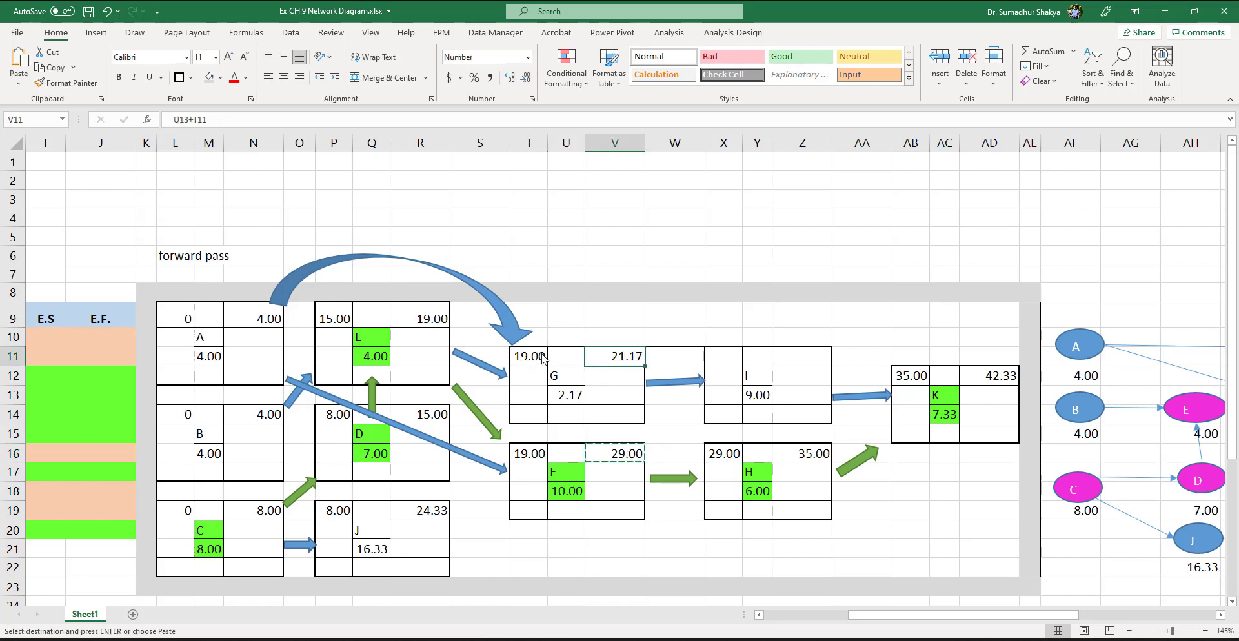
double_click(616, 361)
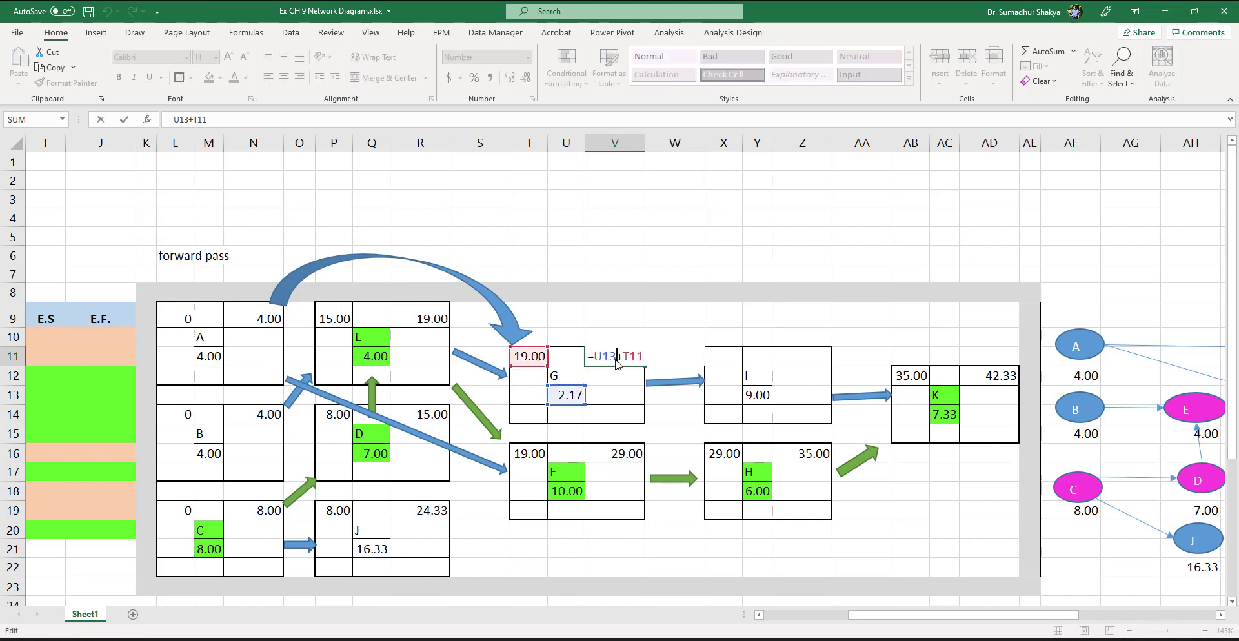
key("Escape")
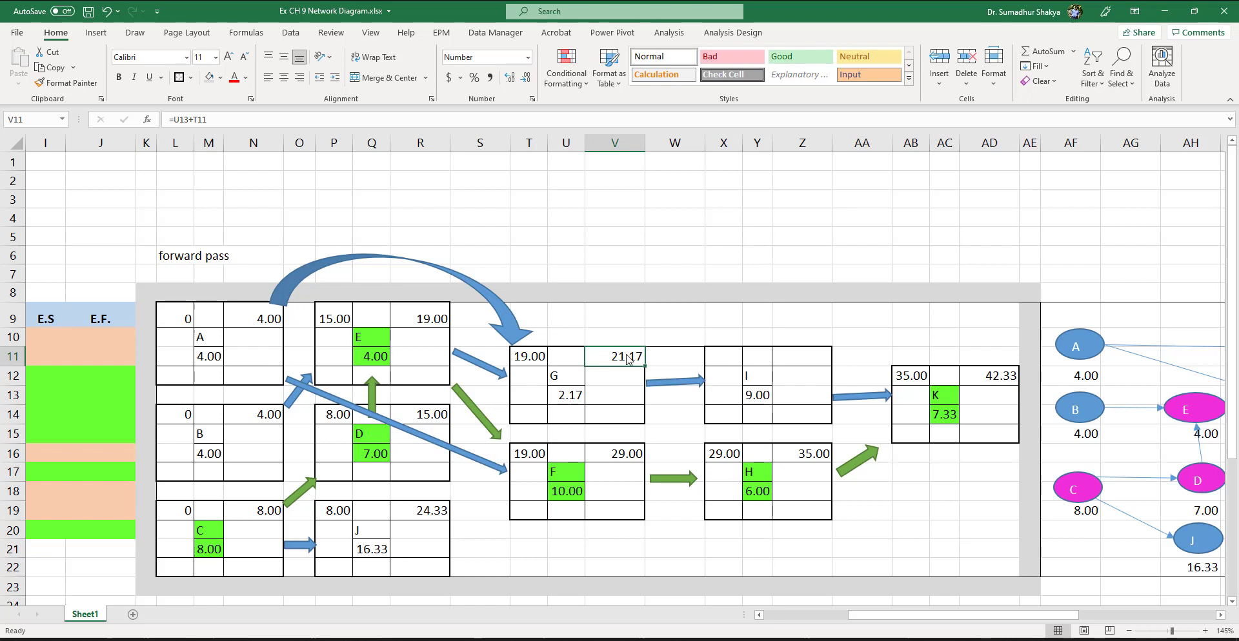
- Link activity I's early start in X11 to activity G's early finish with the formula =V11
left_click(731, 365)
type("=")
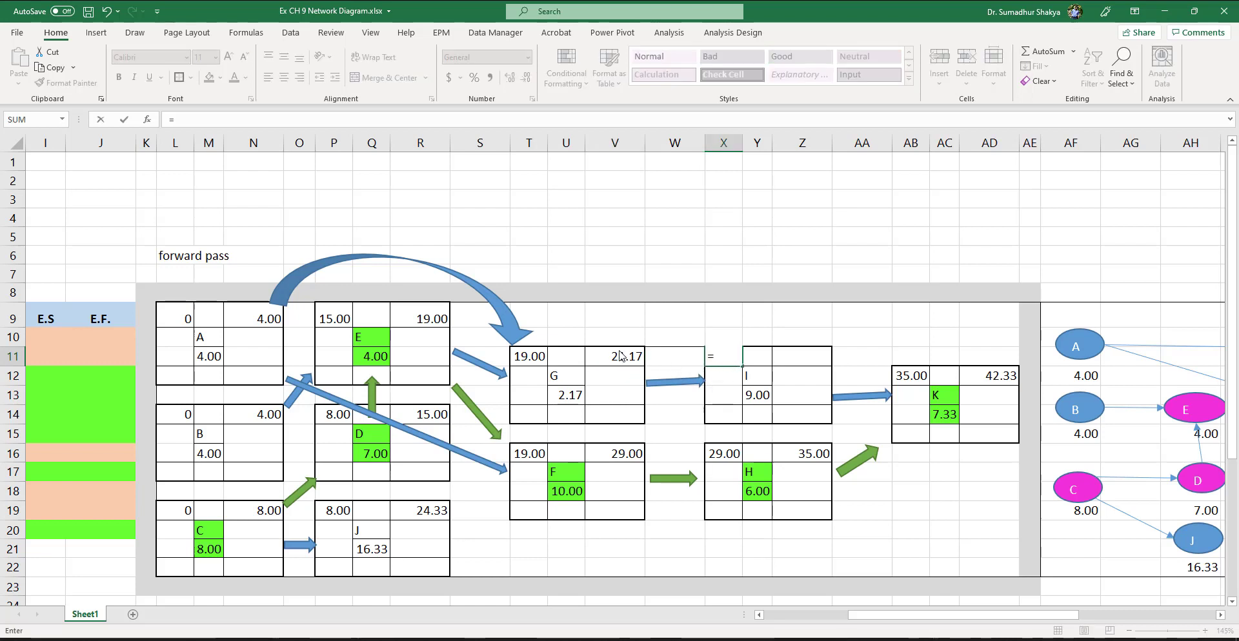
left_click(624, 361)
key("Return")
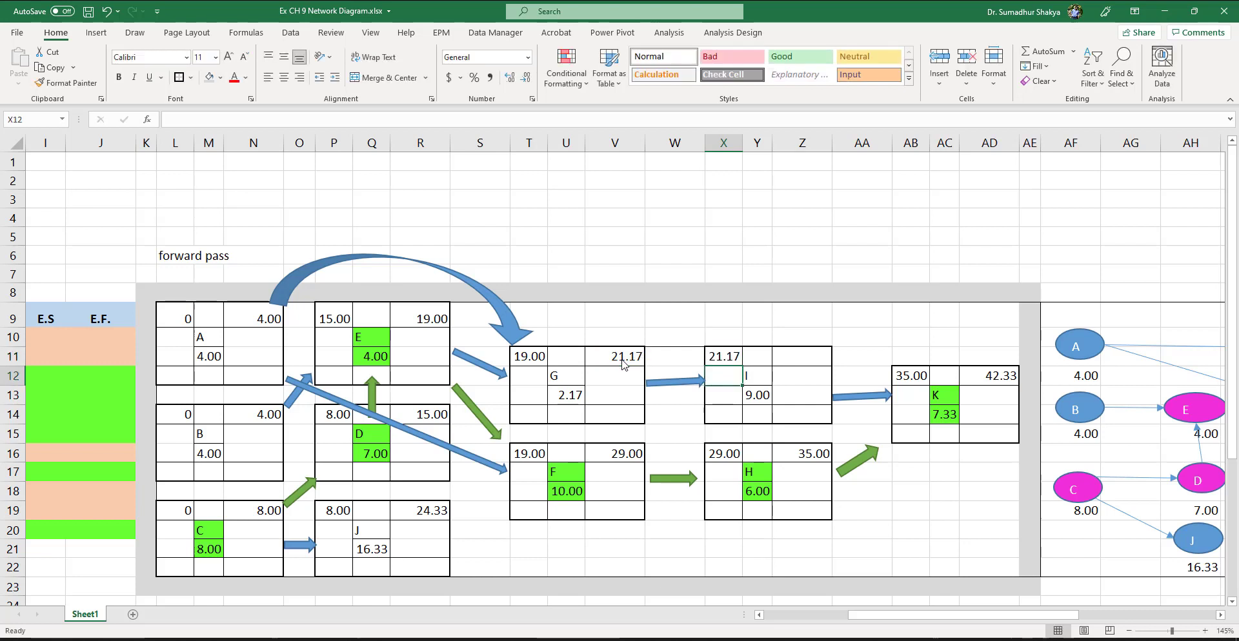
- Copy activity G's early finish formula from V11 into activity I's early finish cell Z11
left_click(625, 362)
key("ctrl+c")
left_click(803, 359)
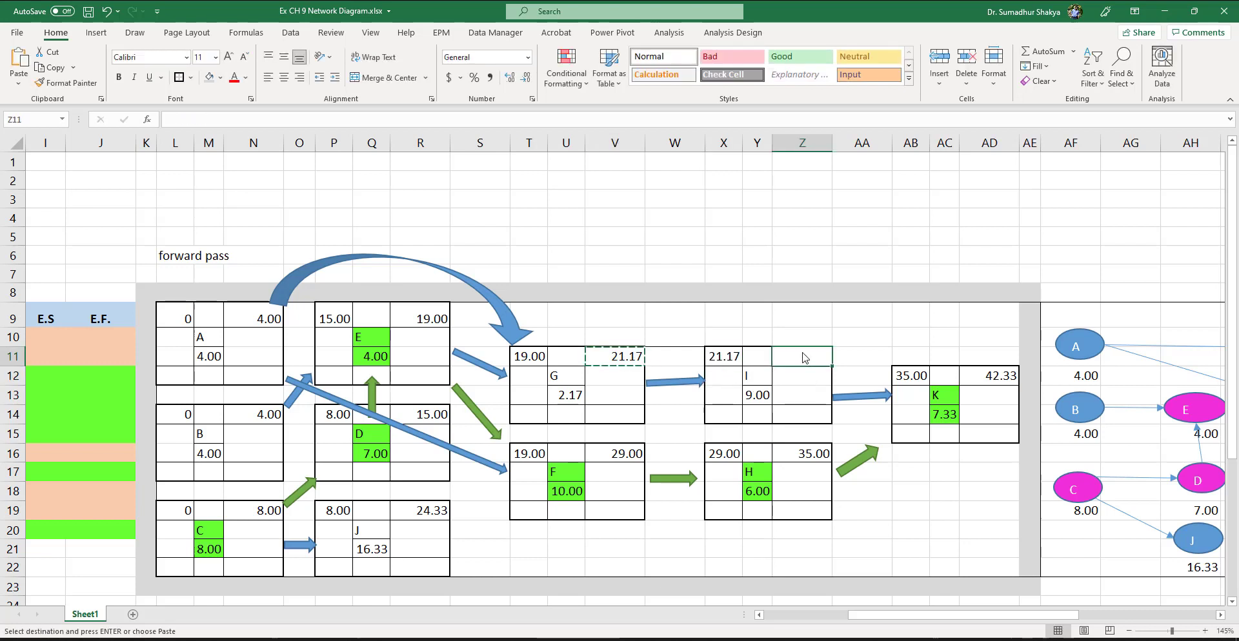
key("ctrl+v")
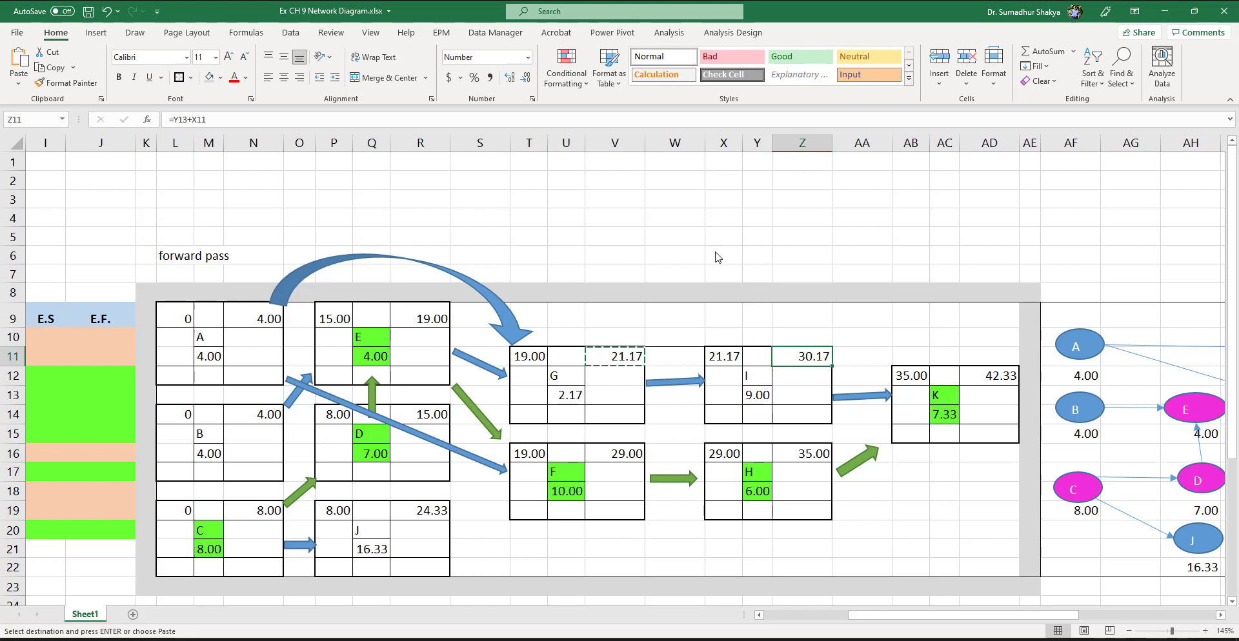
- Enter the label "backward pass" in AA6 above the network diagram
left_click(868, 259)
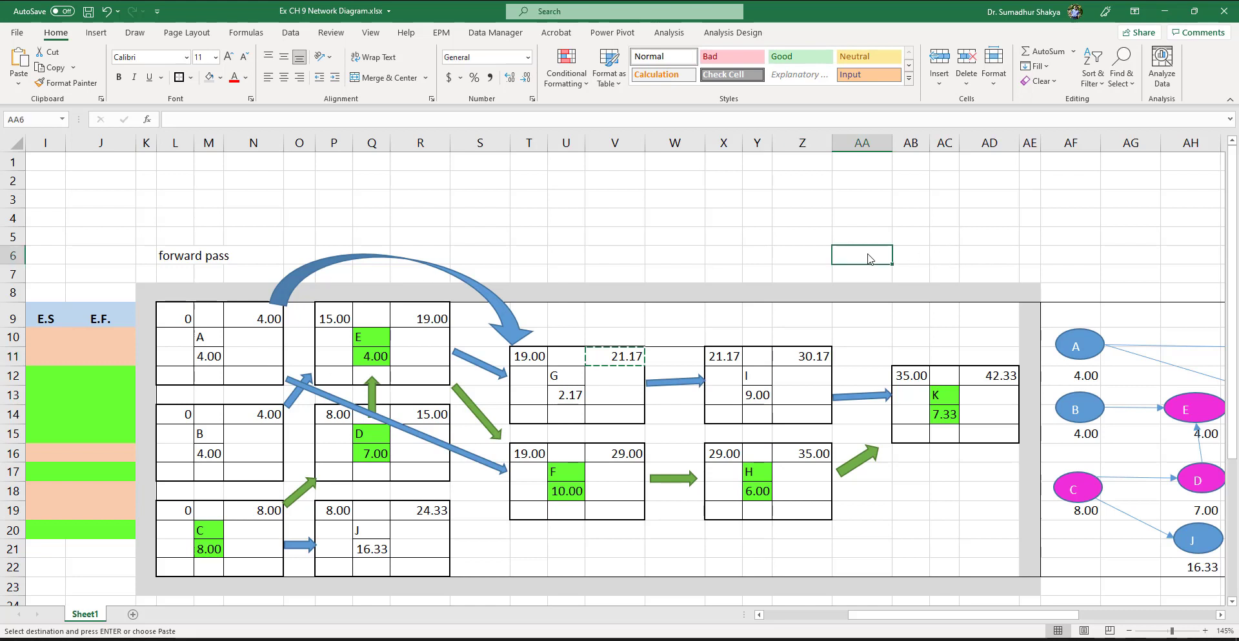
type("backward [p")
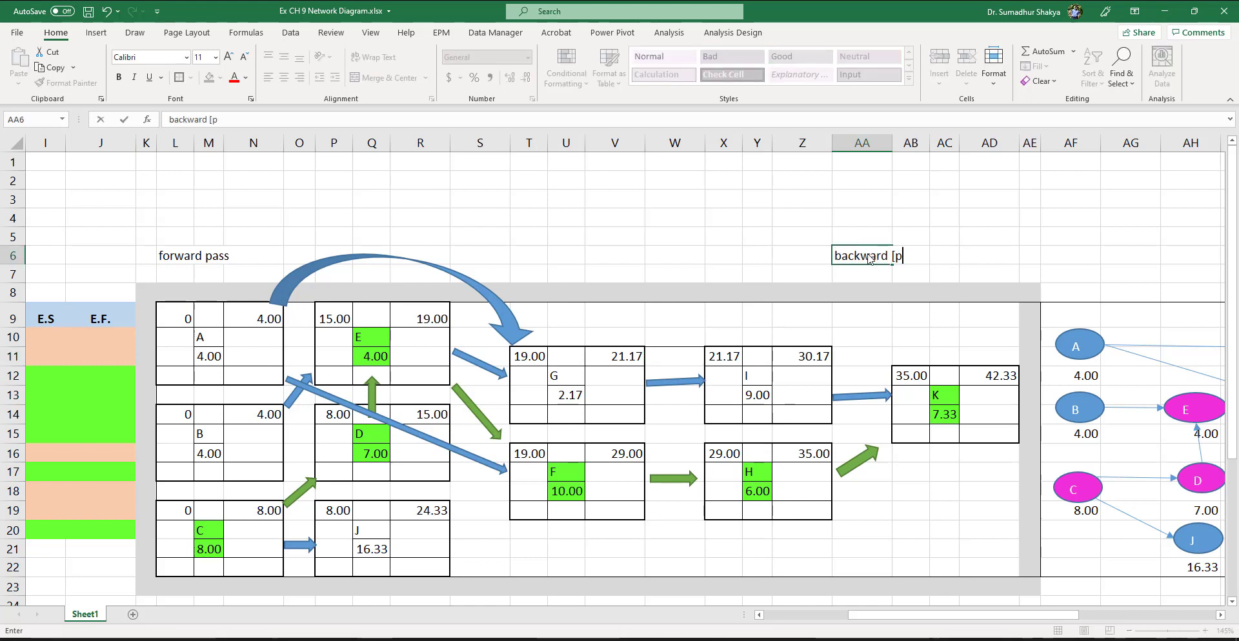
type("ass")
key("BackSpace")
key("BackSpace")
key("BackSpace")
key("BackSpace")
type("pass")
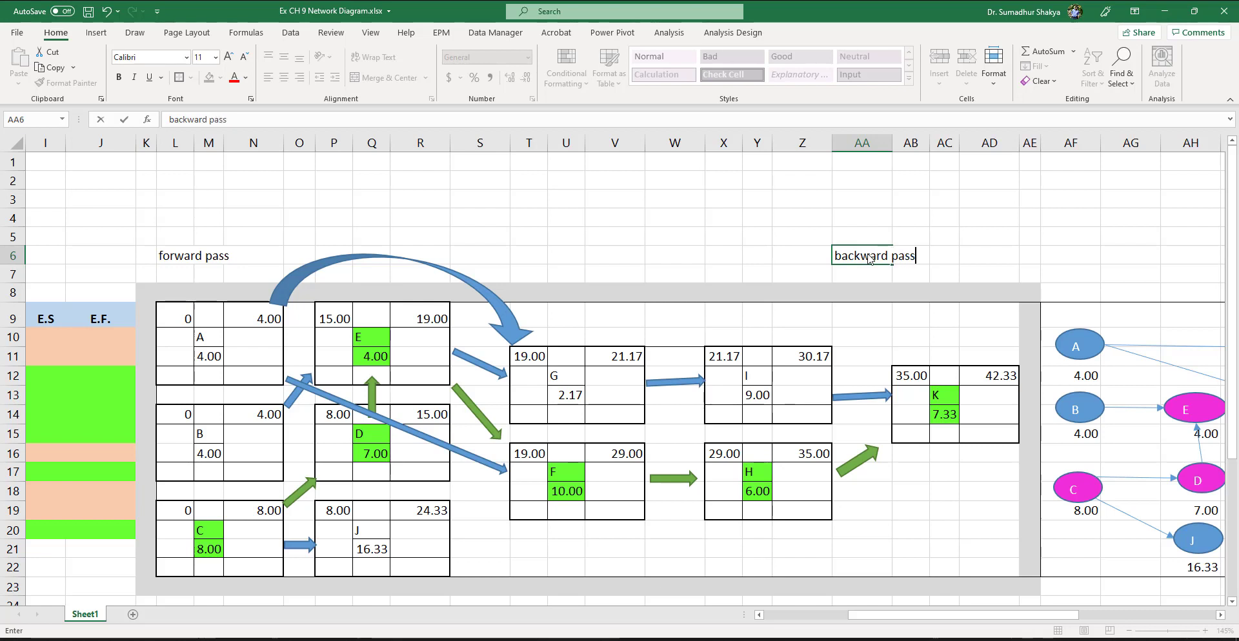
key("Return")
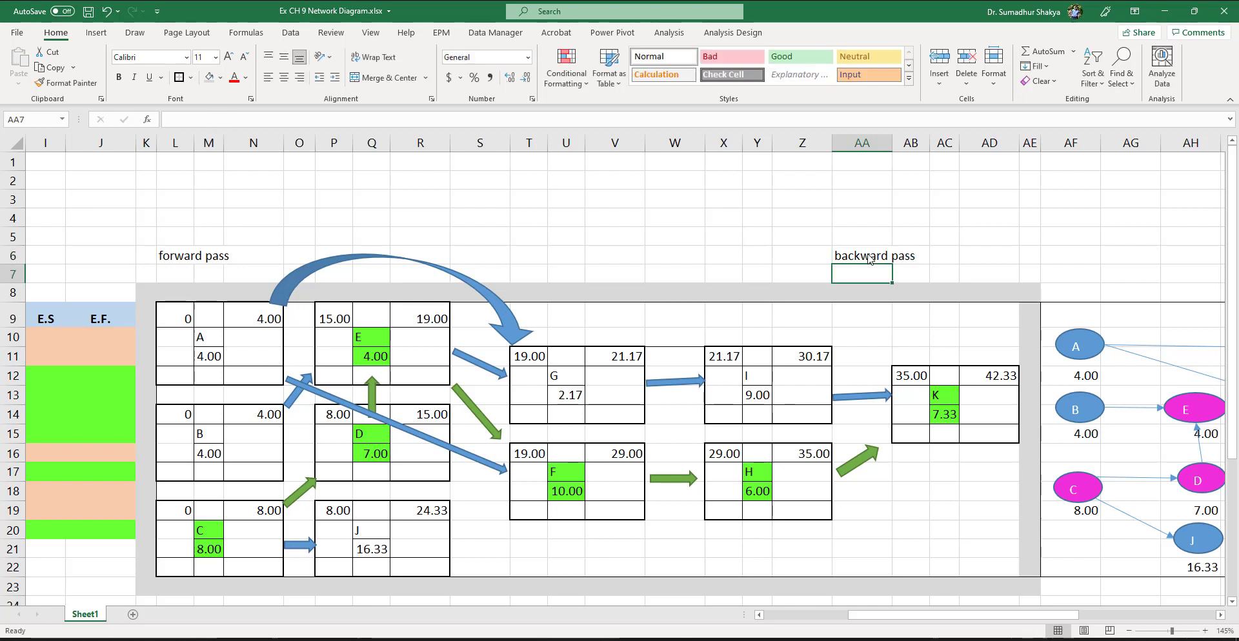
- Link activity K's late finish in AD15 to the expected time of critical path C-D-E-F-H-K with =B27
left_click(995, 440)
type("=")
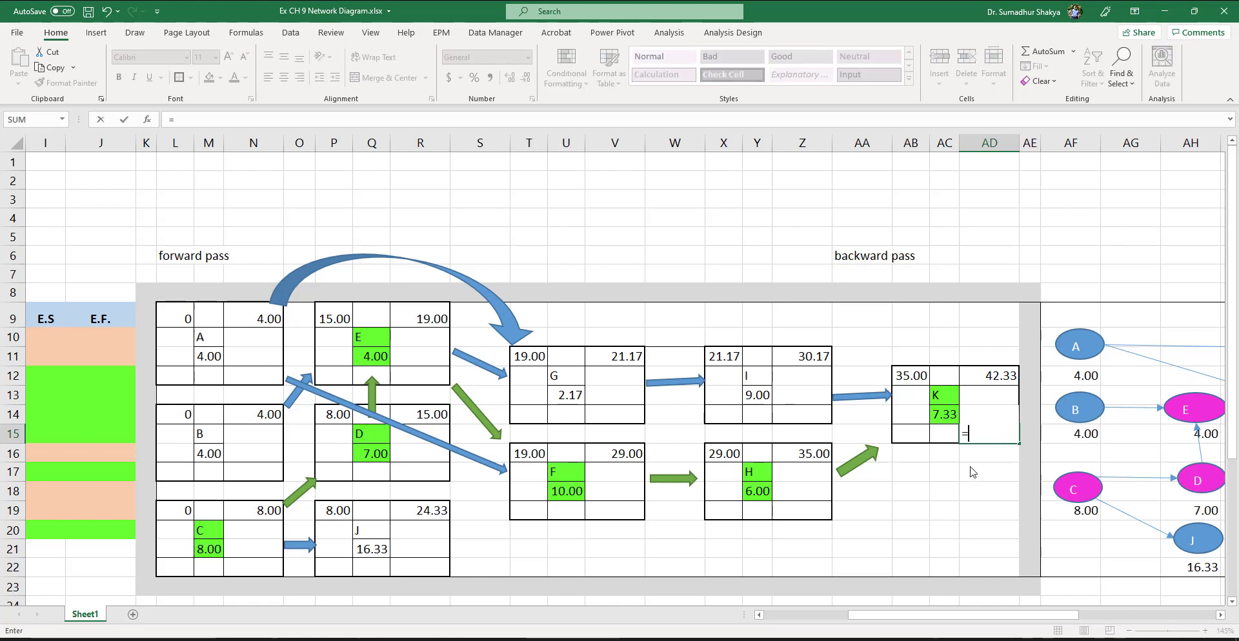
scroll(943, 422, "down", 3)
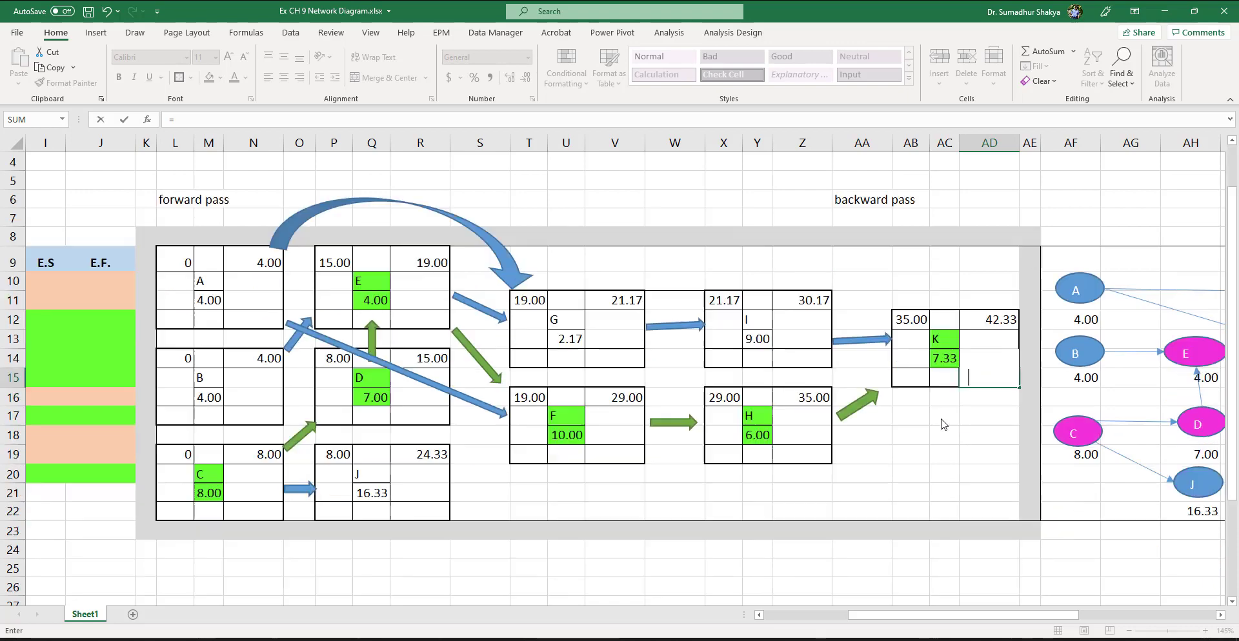
scroll(938, 426, "left", 4)
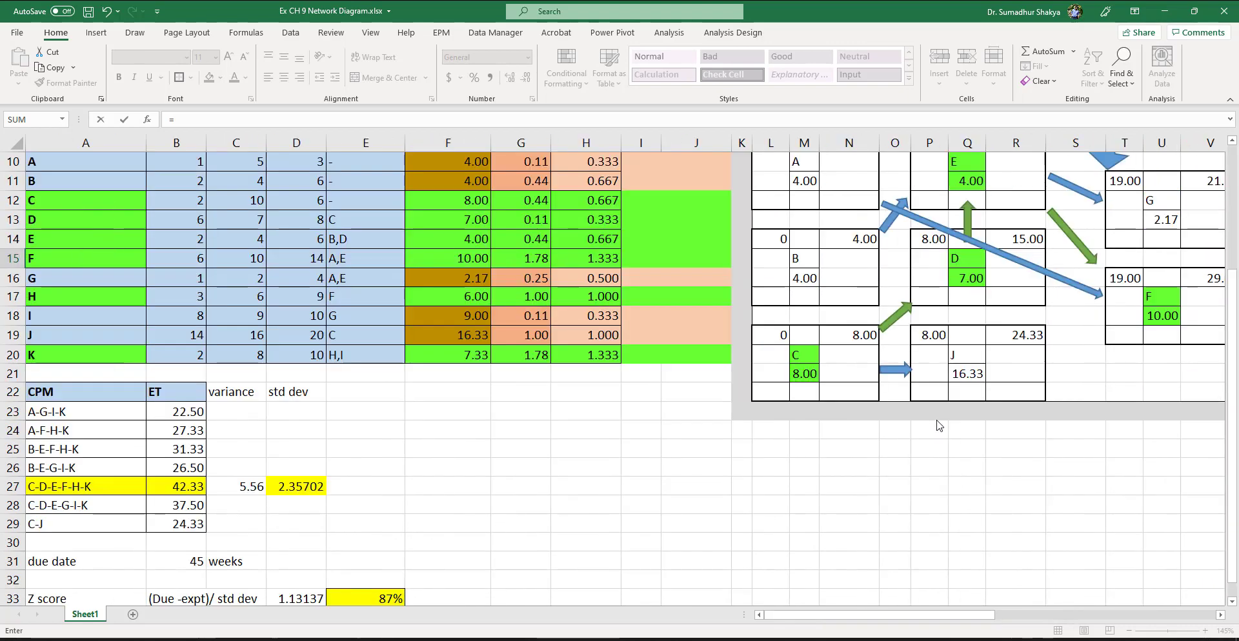
left_click(202, 491)
key("Return")
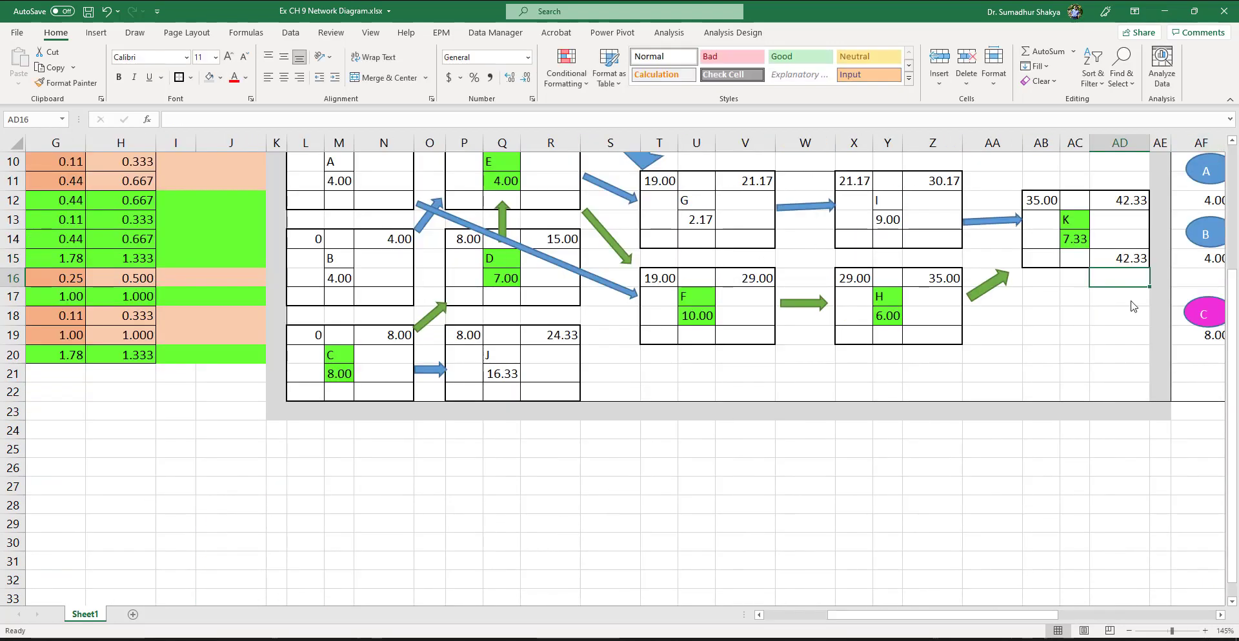
- Calculate activity K's late start in AB15 as late finish minus duration with =AD15-AC14, and review the formula
scroll(1130, 309, "up", 3)
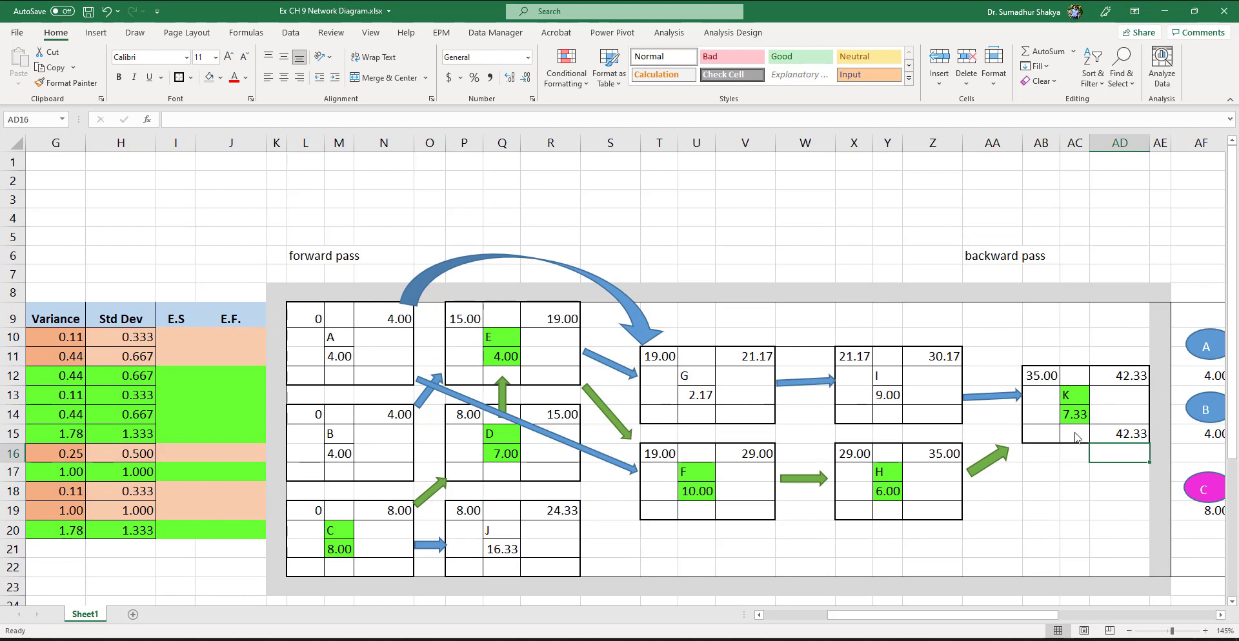
left_click(1049, 438)
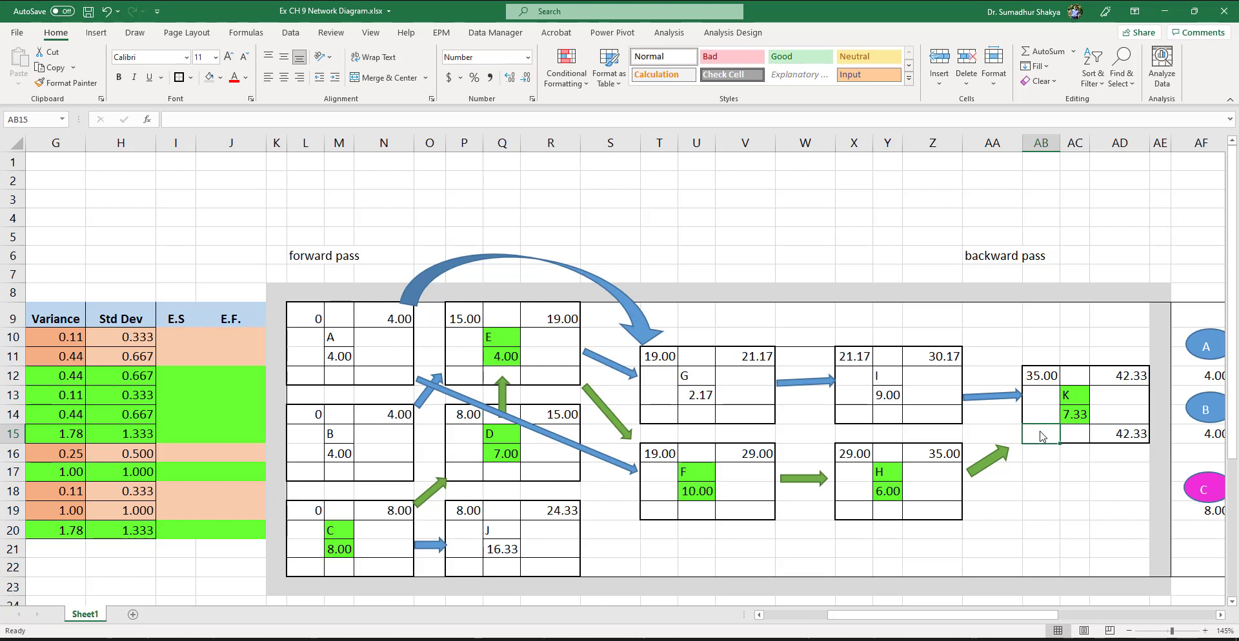
type("=")
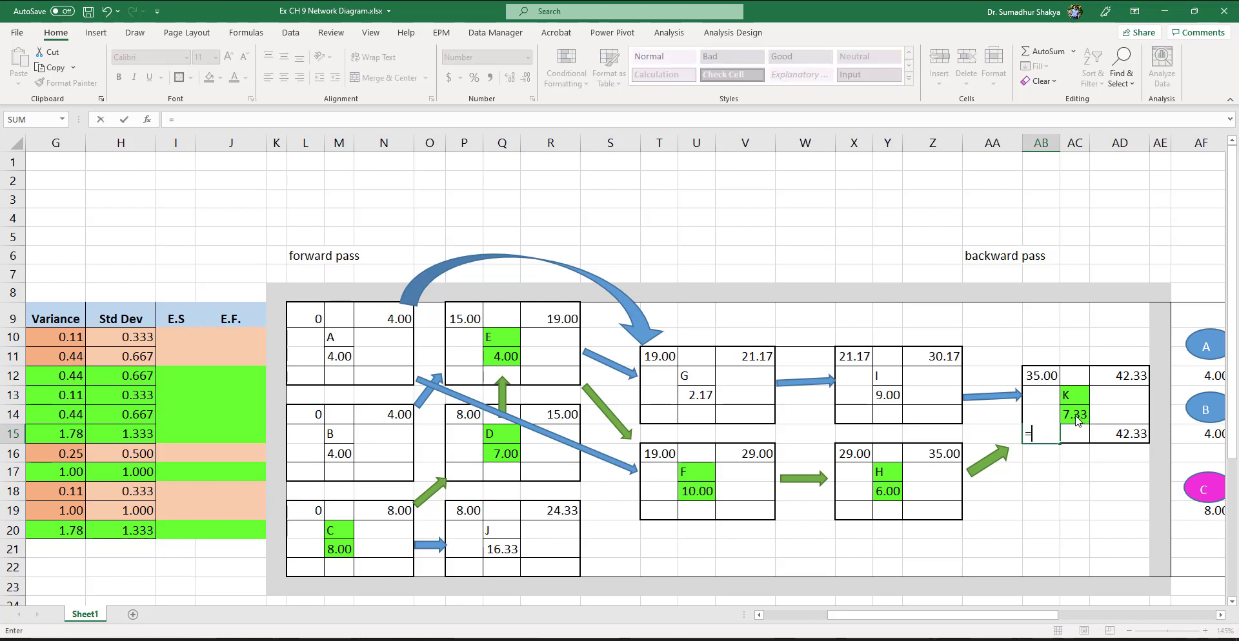
left_click(1130, 441)
type("-")
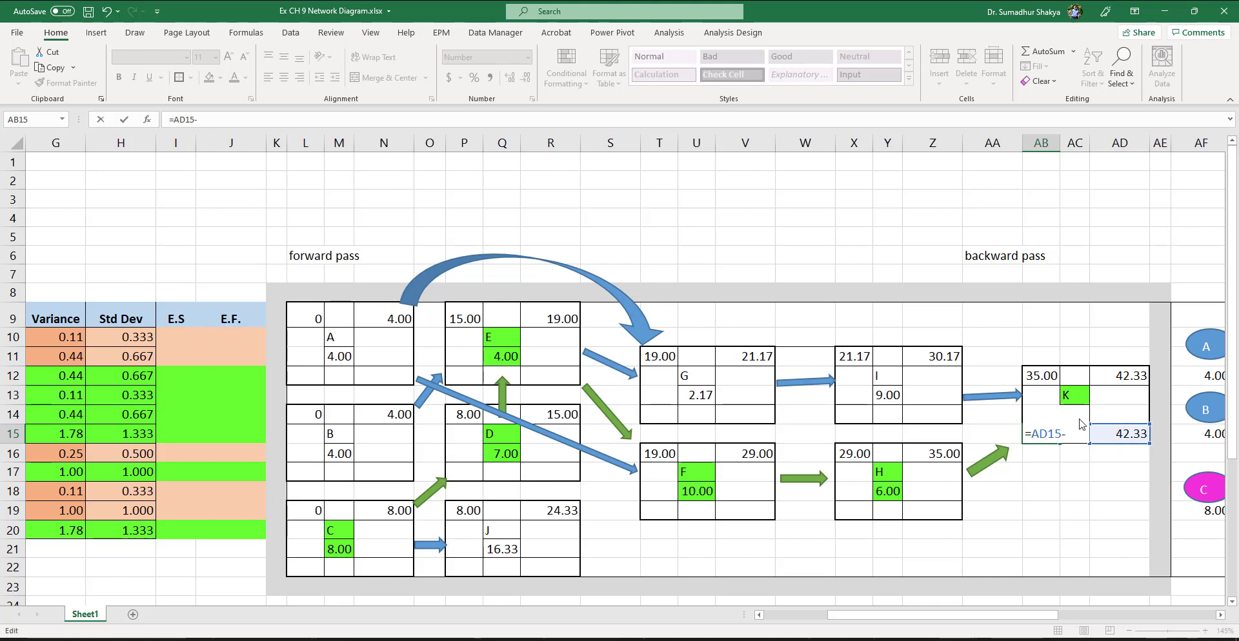
left_click(1071, 457)
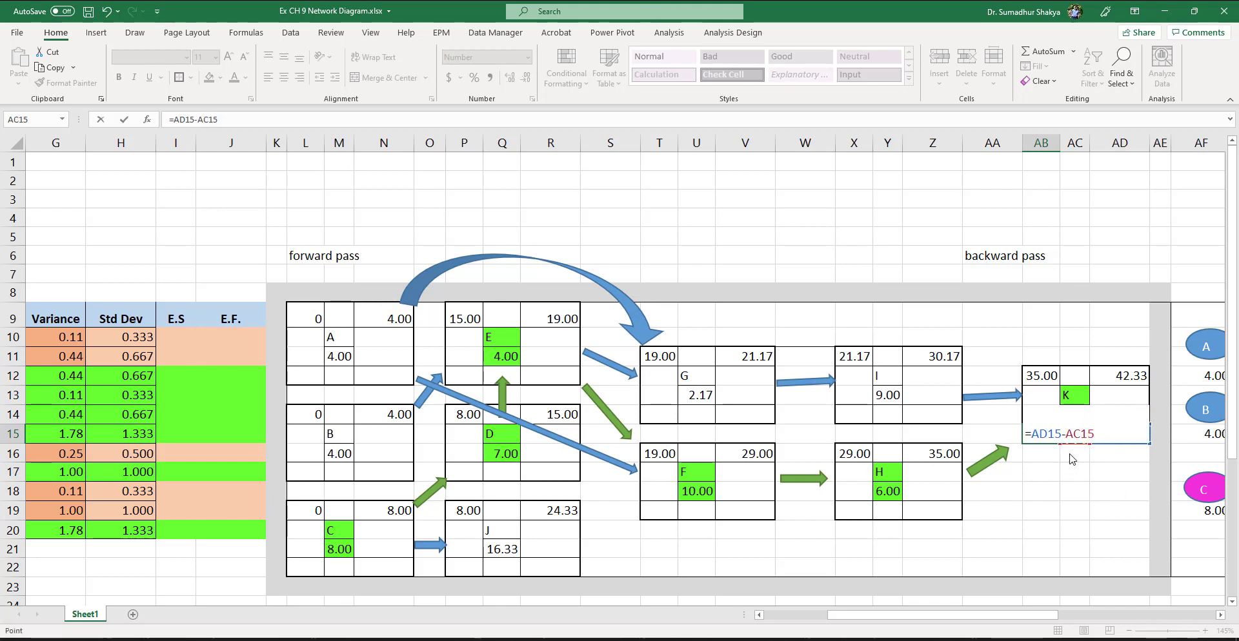
key("Return")
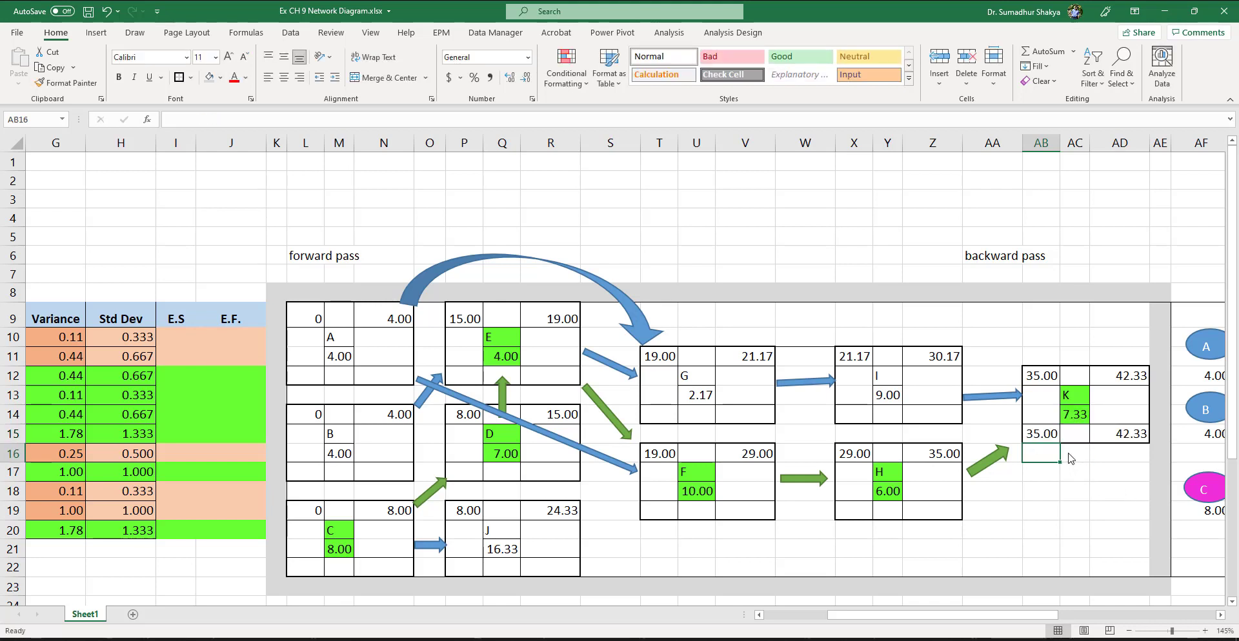
double_click(1032, 436)
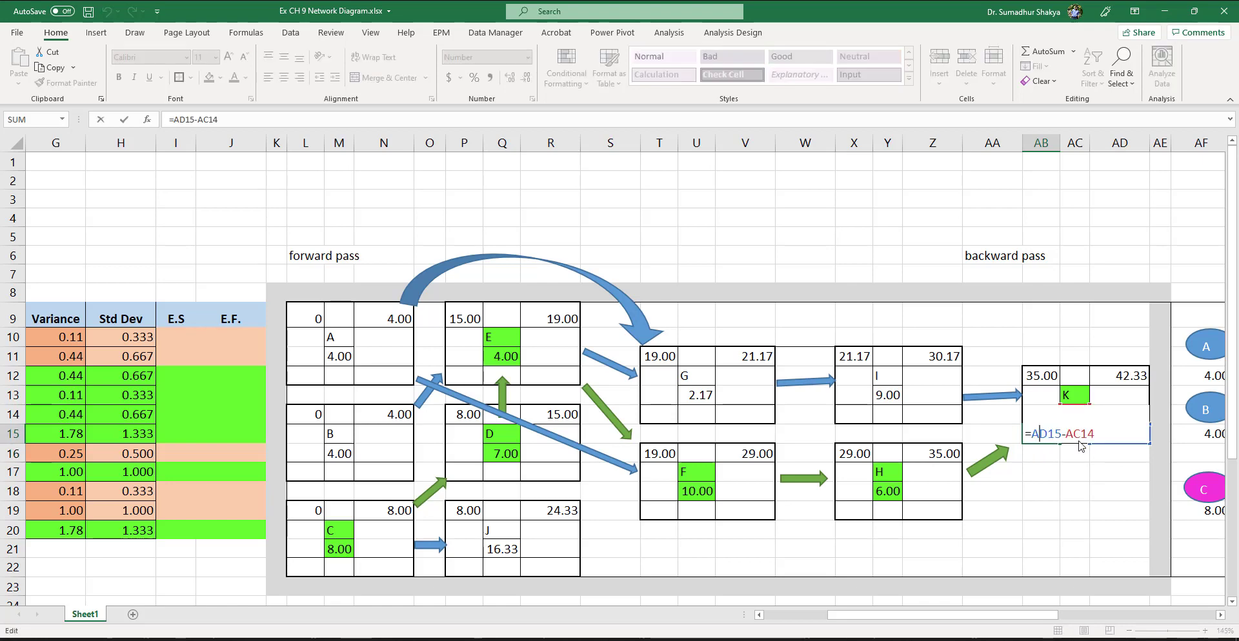
key("Escape")
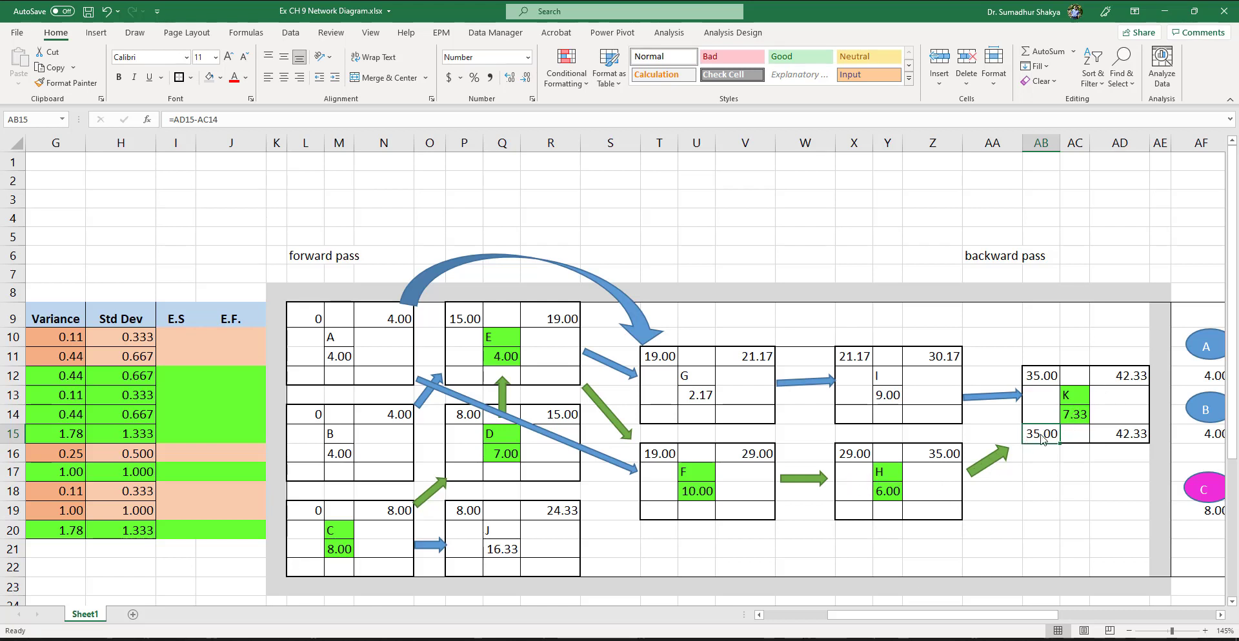
- Label activity K's late times below its box with "L.S." in AB16 and "L.F" in AD16
left_click(1040, 461)
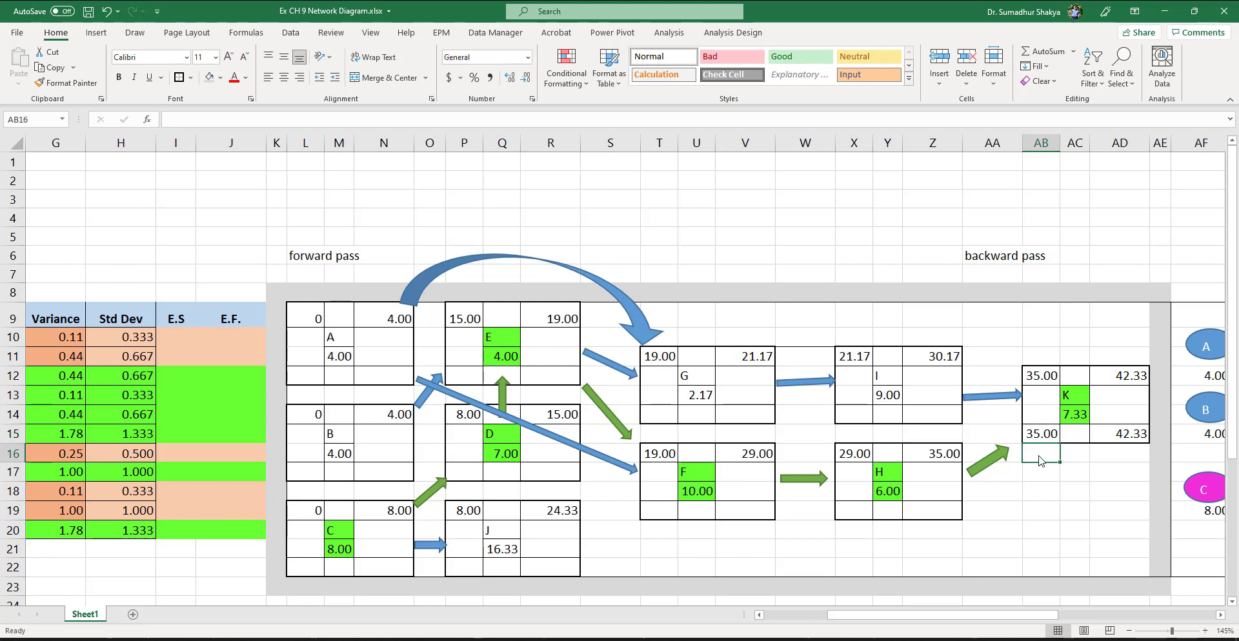
type("L")
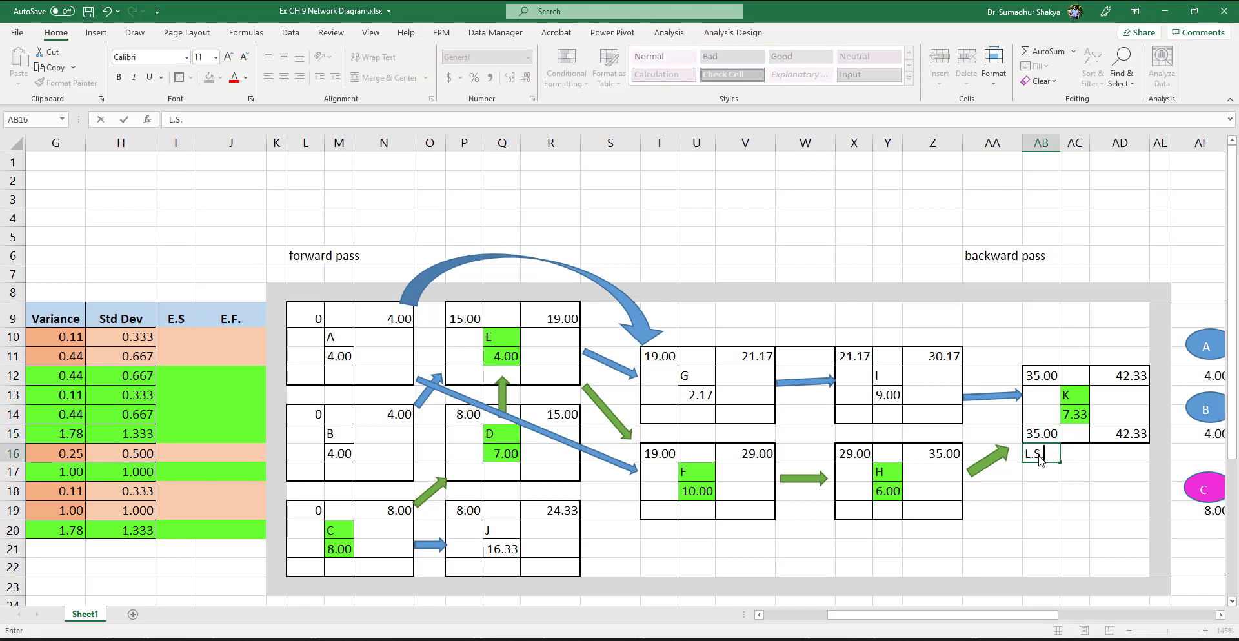
type(".S.")
left_click(1122, 454)
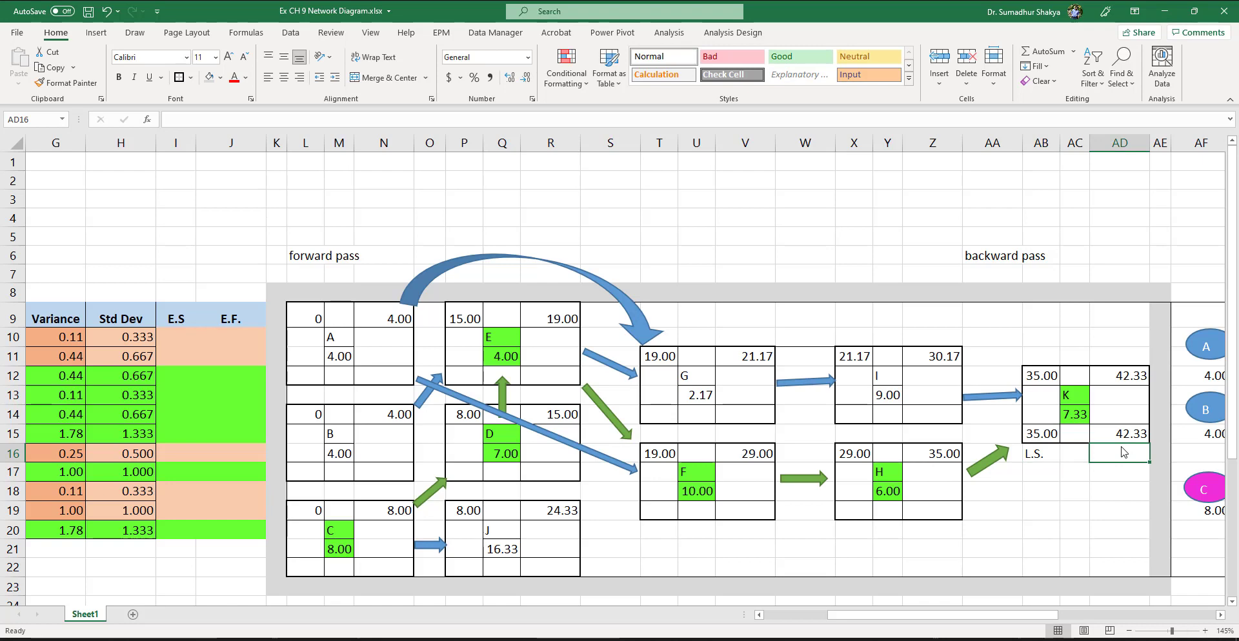
type("L.F")
key("Return")
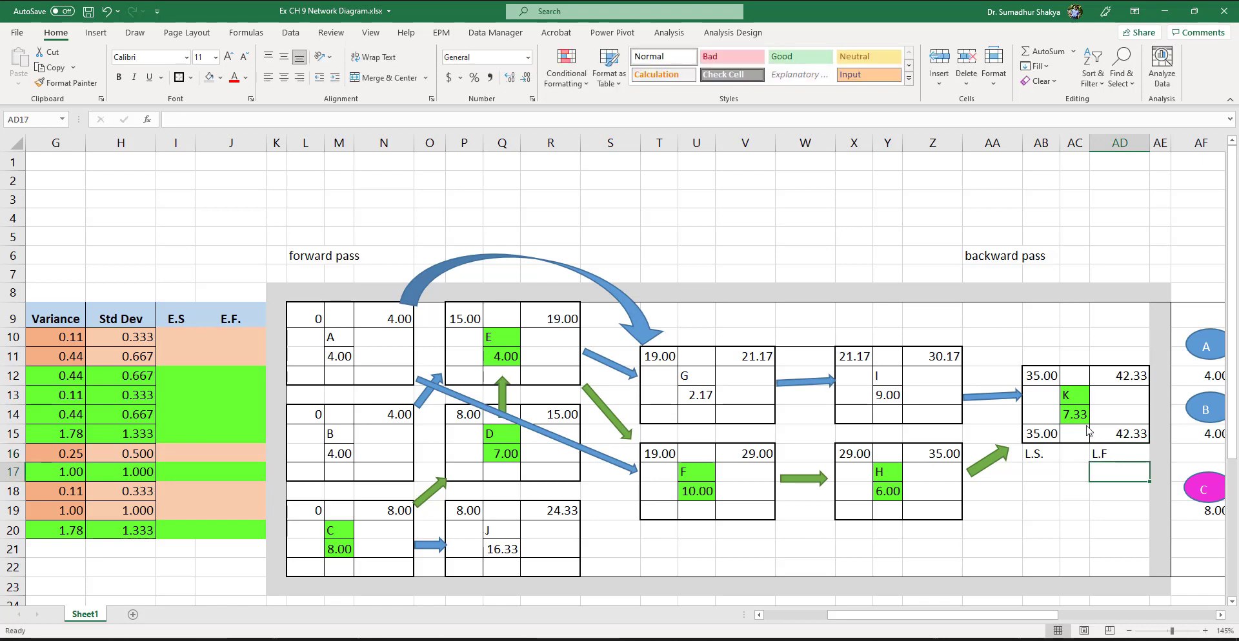
- Label activity K's early times above its box with "E.S." in AB11 and "E.F" in AD11
left_click(1033, 363)
type("E")
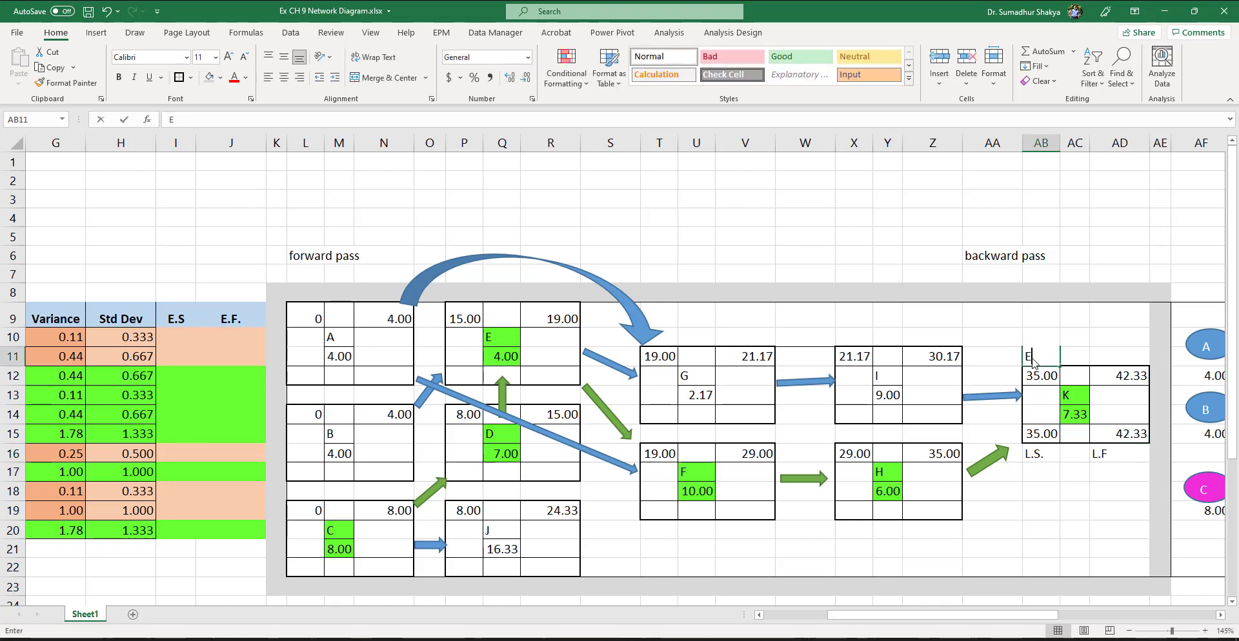
type(".S.S")
key("Return")
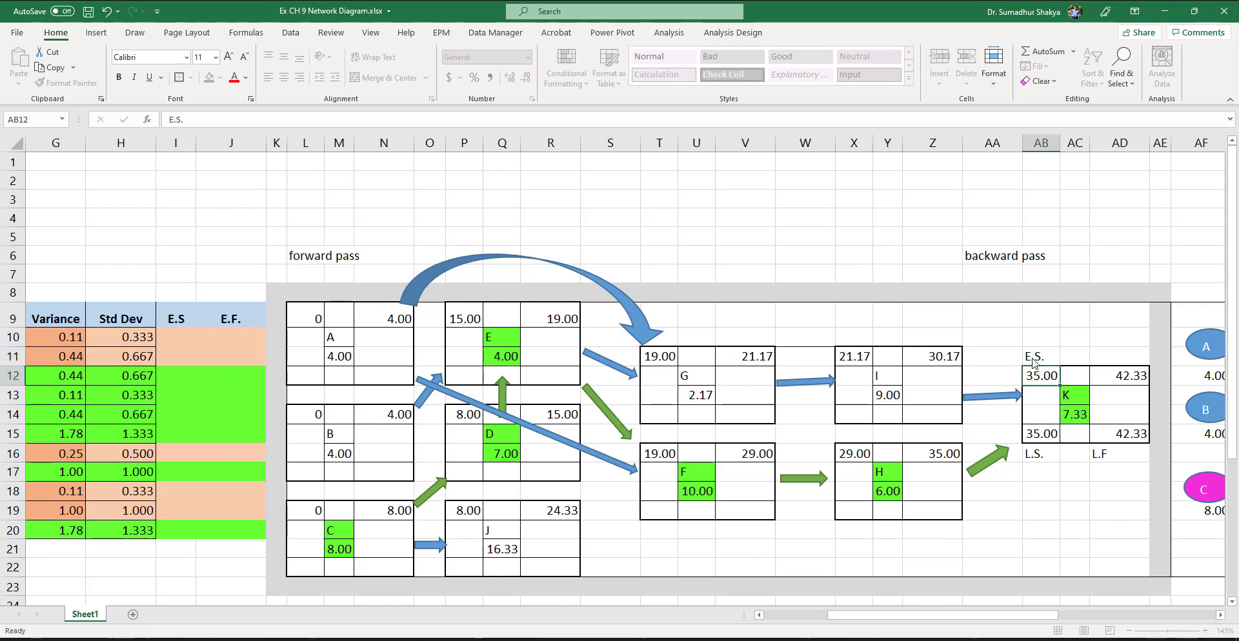
left_click(1105, 359)
type("E.F")
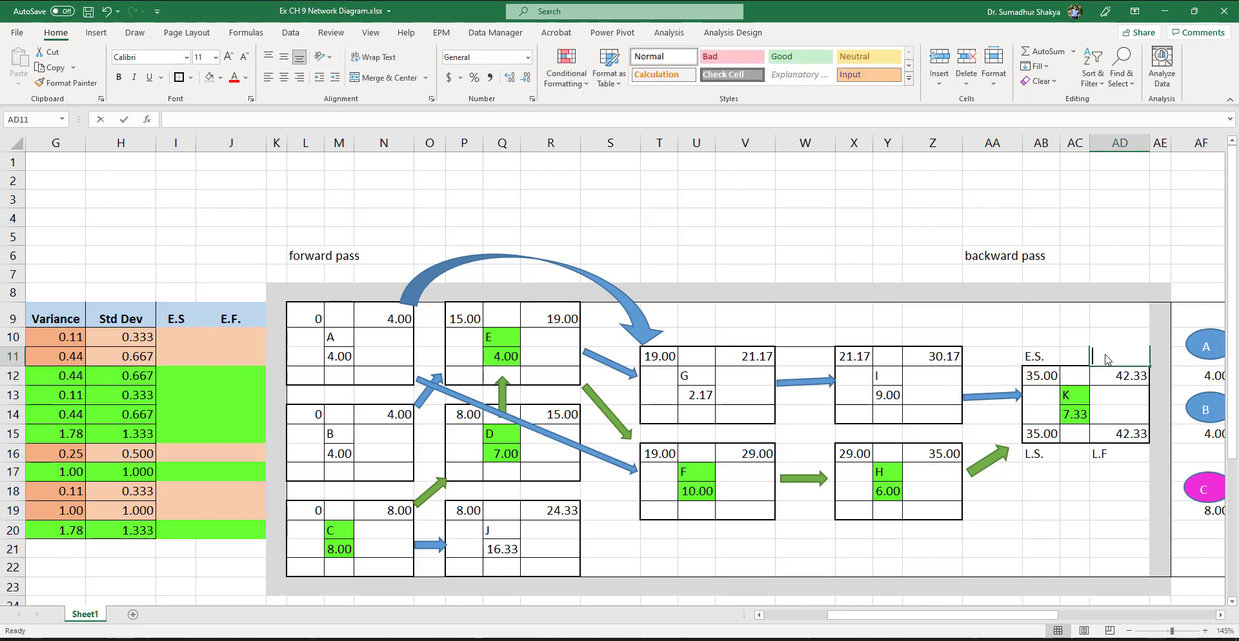
key("Return")
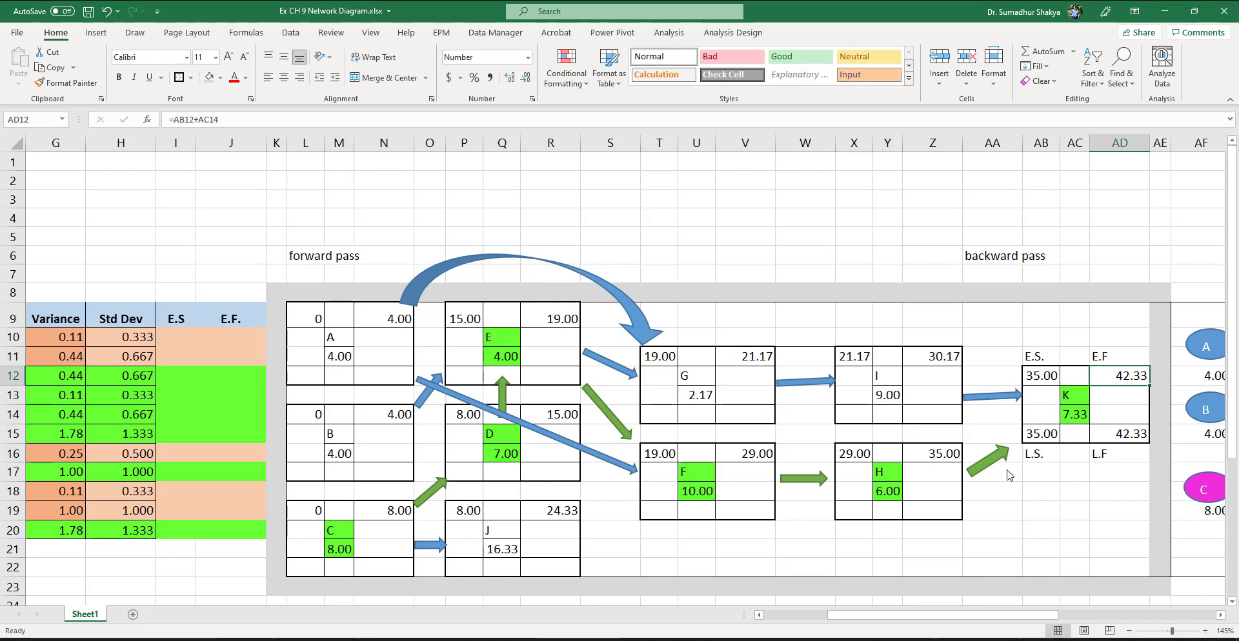
- Link activity H's late finish in Z19 to activity K's late start with the formula =AB15
left_click(953, 514)
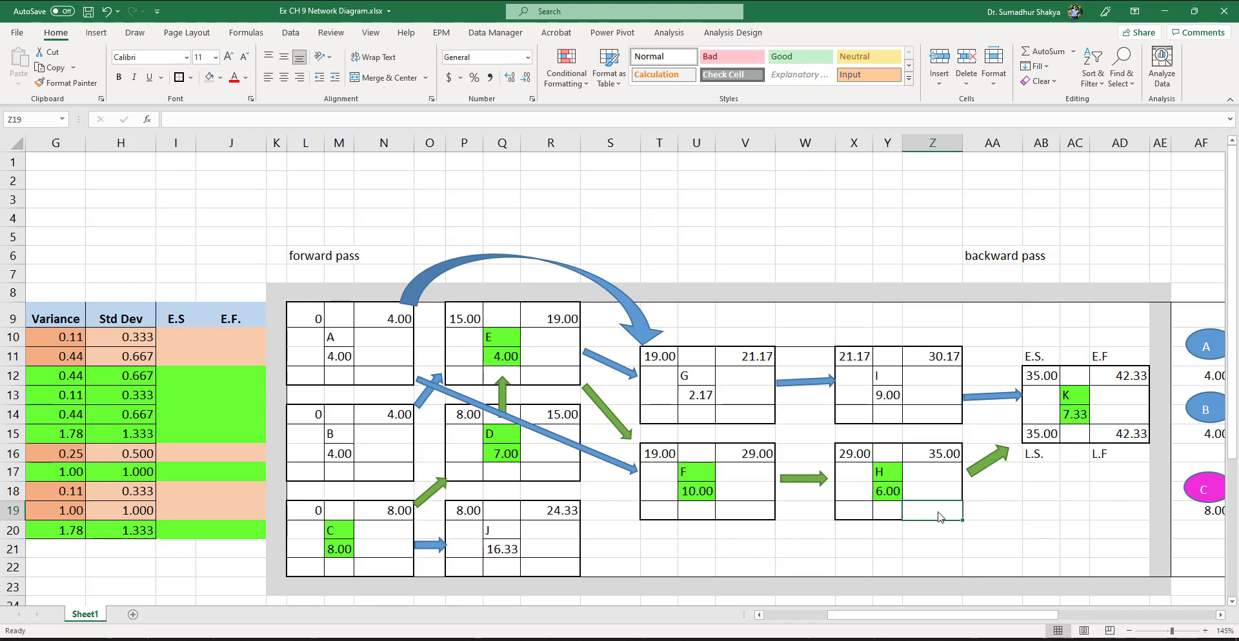
type("=")
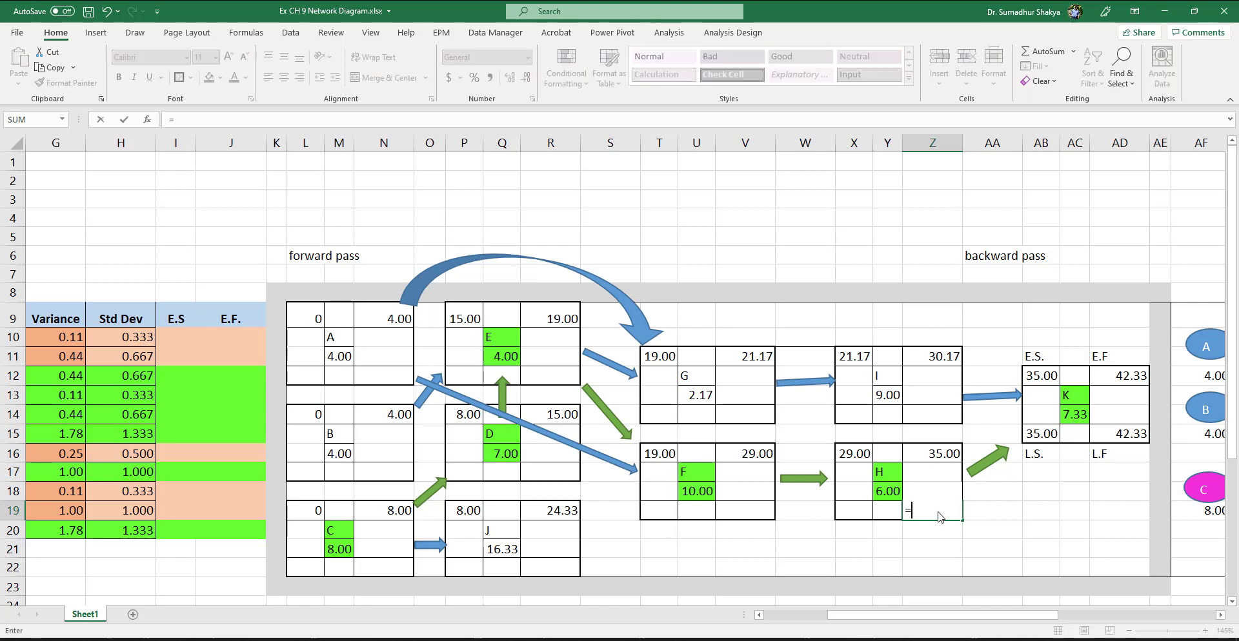
left_click(1047, 440)
key("Return")
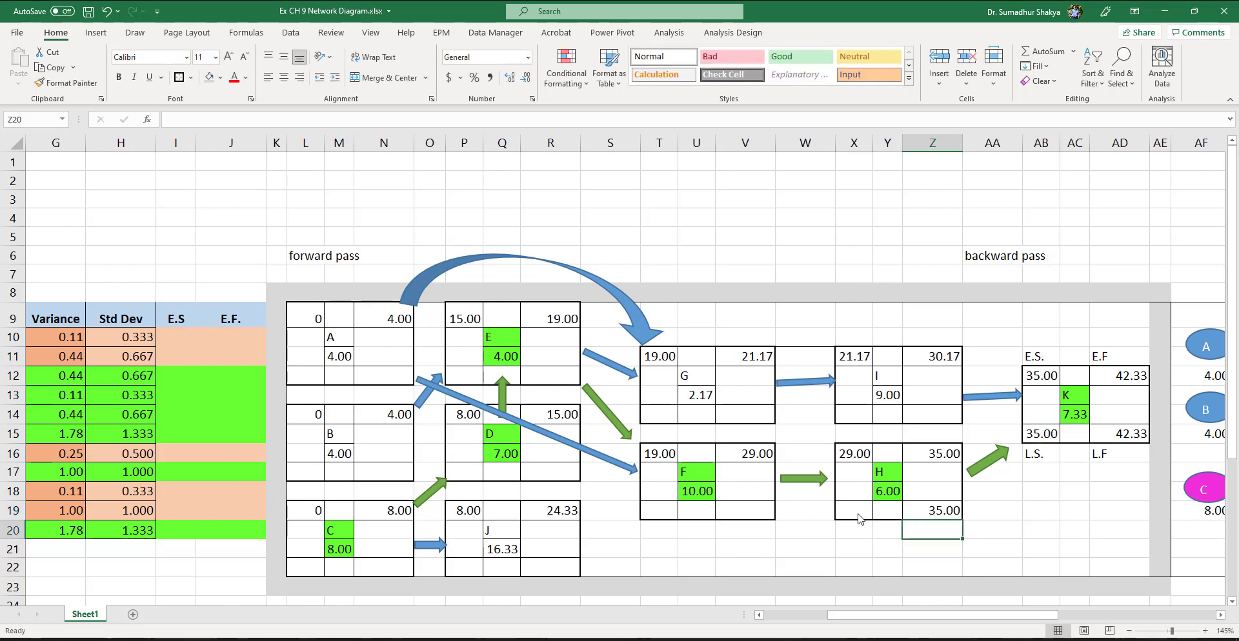
- Copy activity K's late start formula from AB15 into activity H's late start cell X19 and check its references
left_click(1046, 438)
key("ctrl+c")
left_click(856, 513)
key("ctrl+v")
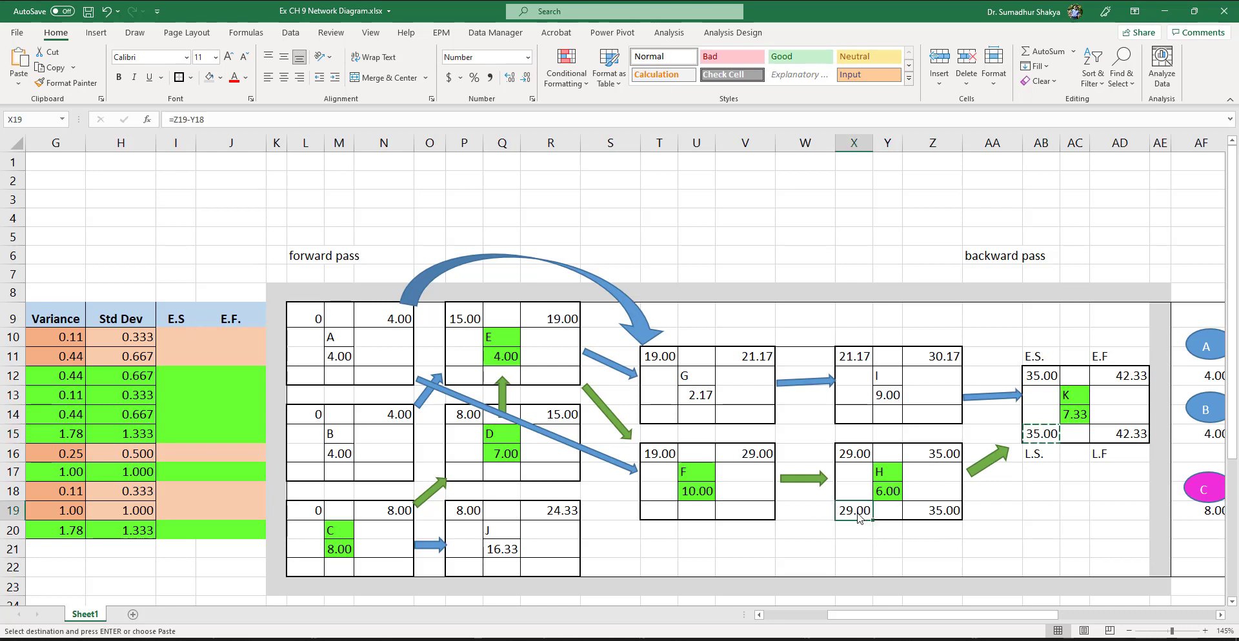
double_click(853, 514)
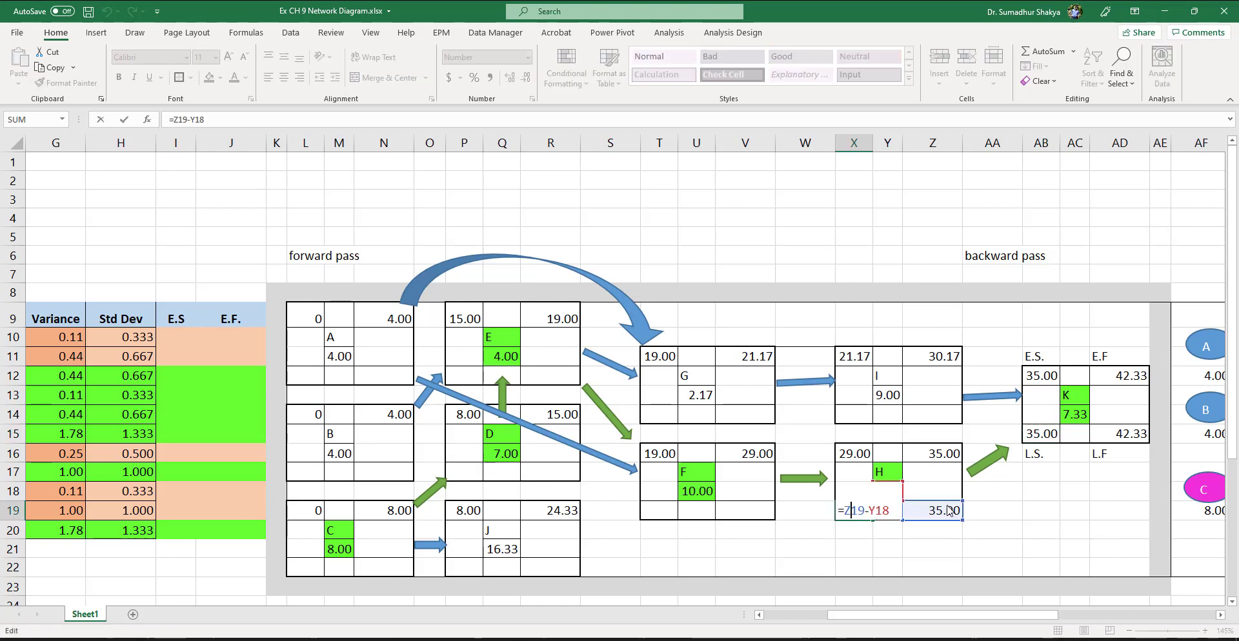
key("Escape")
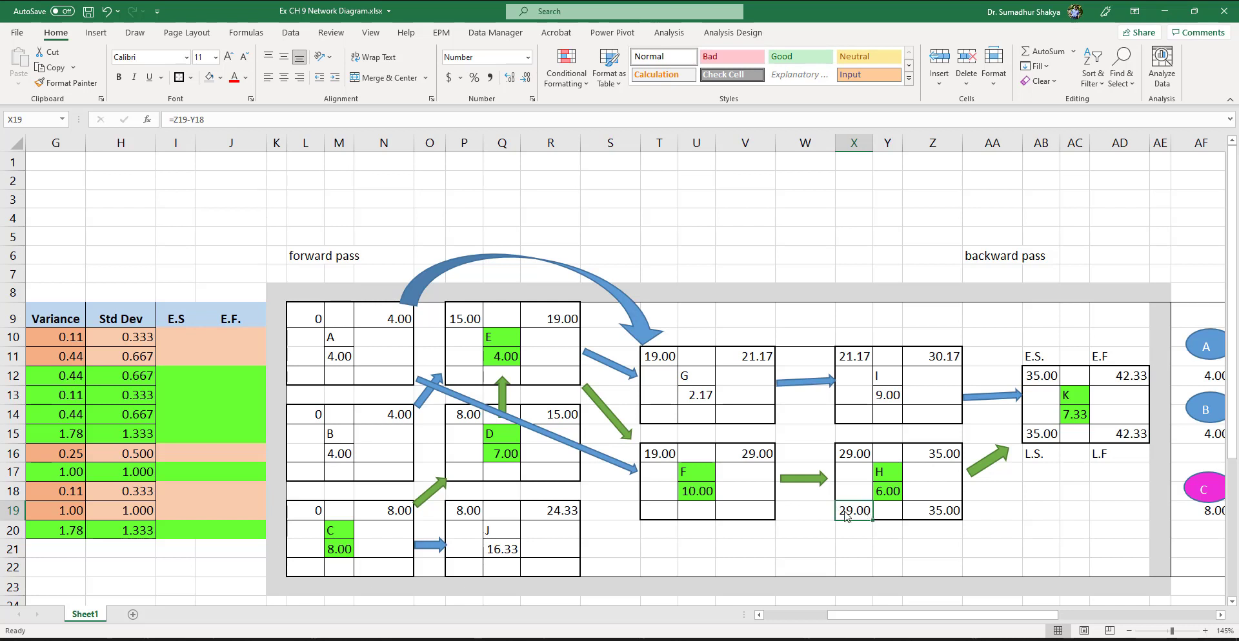
- Link activity F's late finish in V19 to activity H's late start with the formula =X19
left_click(767, 516)
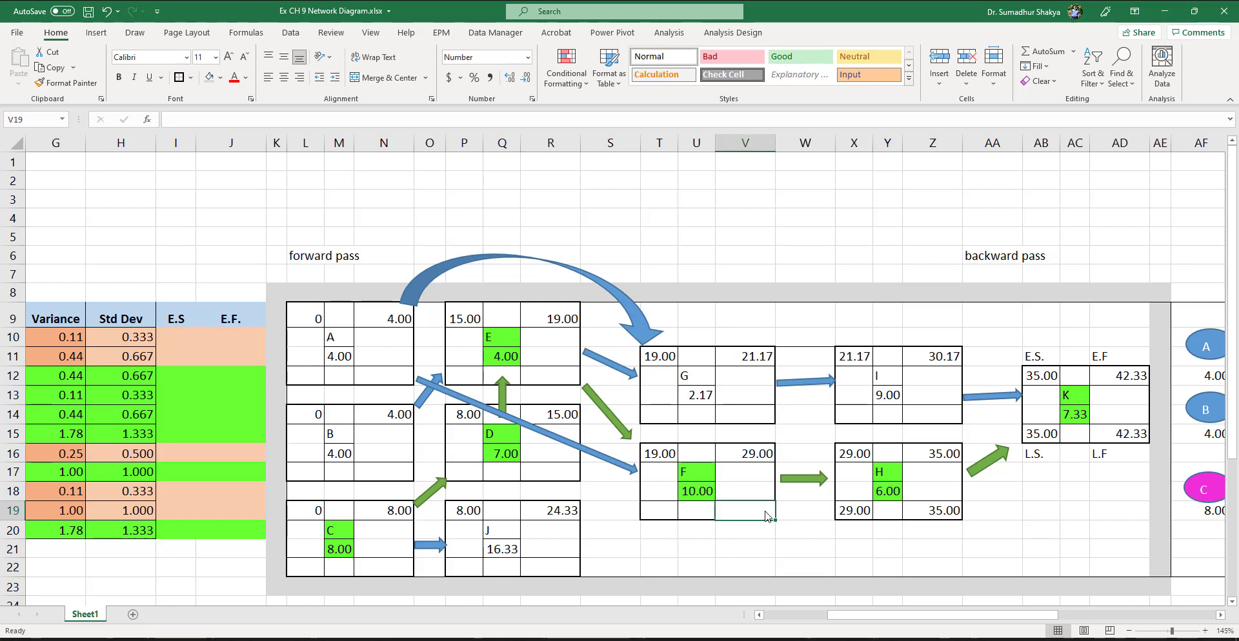
type("=")
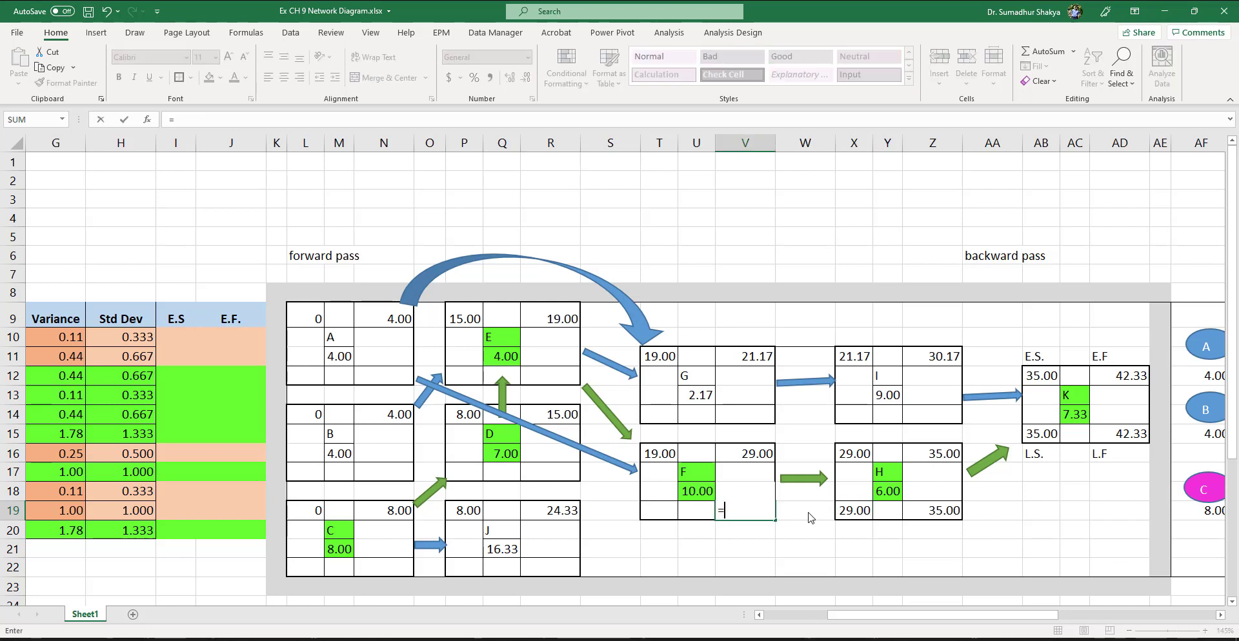
left_click(850, 516)
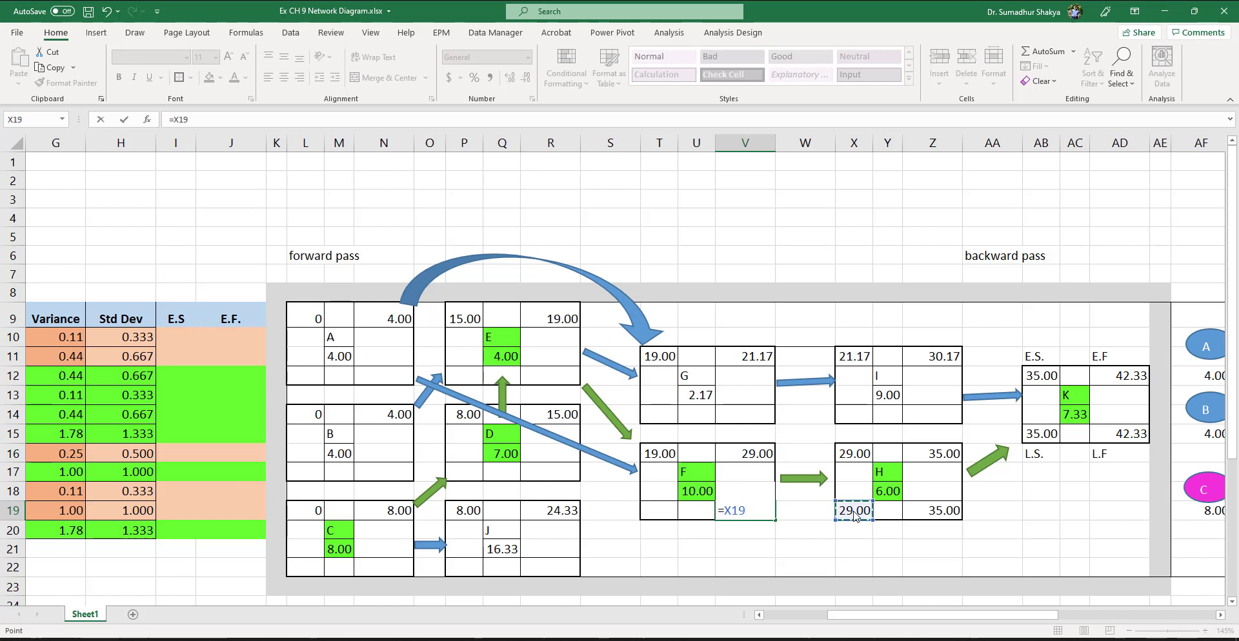
key("Return")
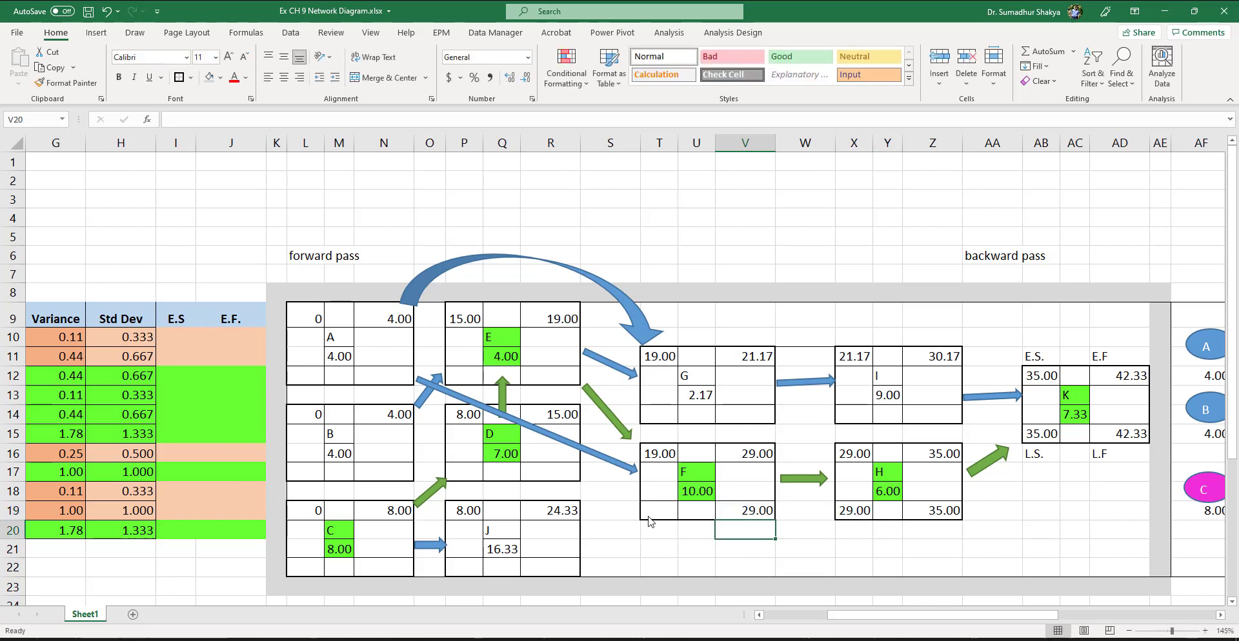
- Copy activity H's late start formula from X19 into activity F's late start cell T19 and check its references
left_click(850, 514)
key("ctrl+c")
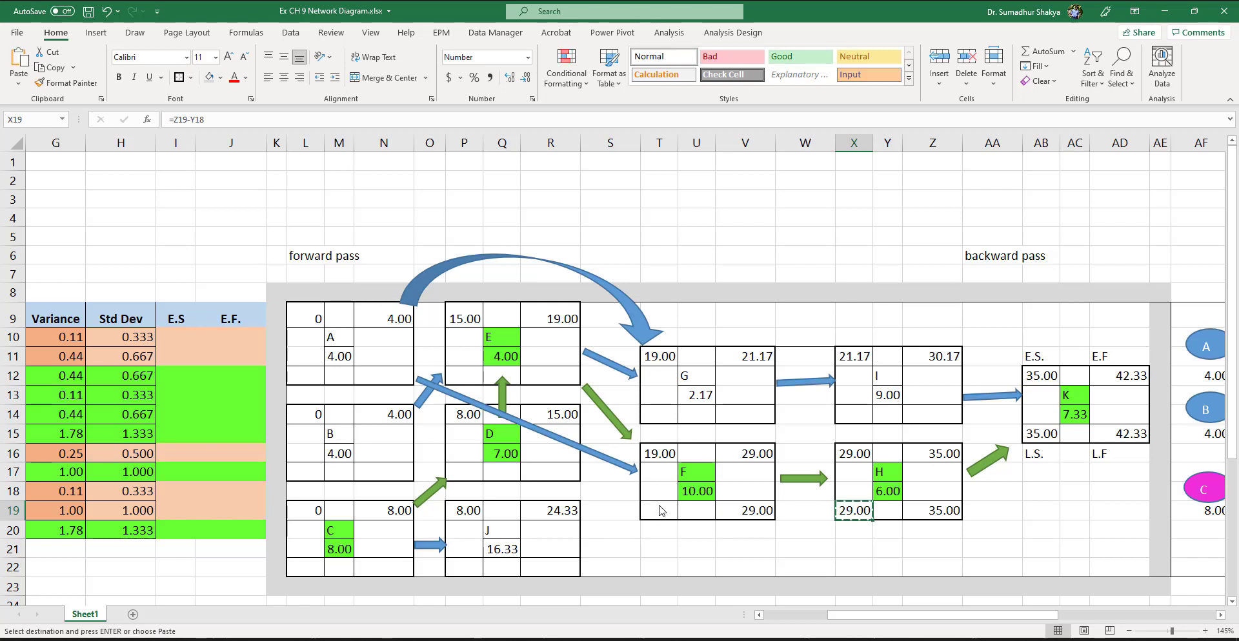
left_click(661, 511)
key("ctrl+v")
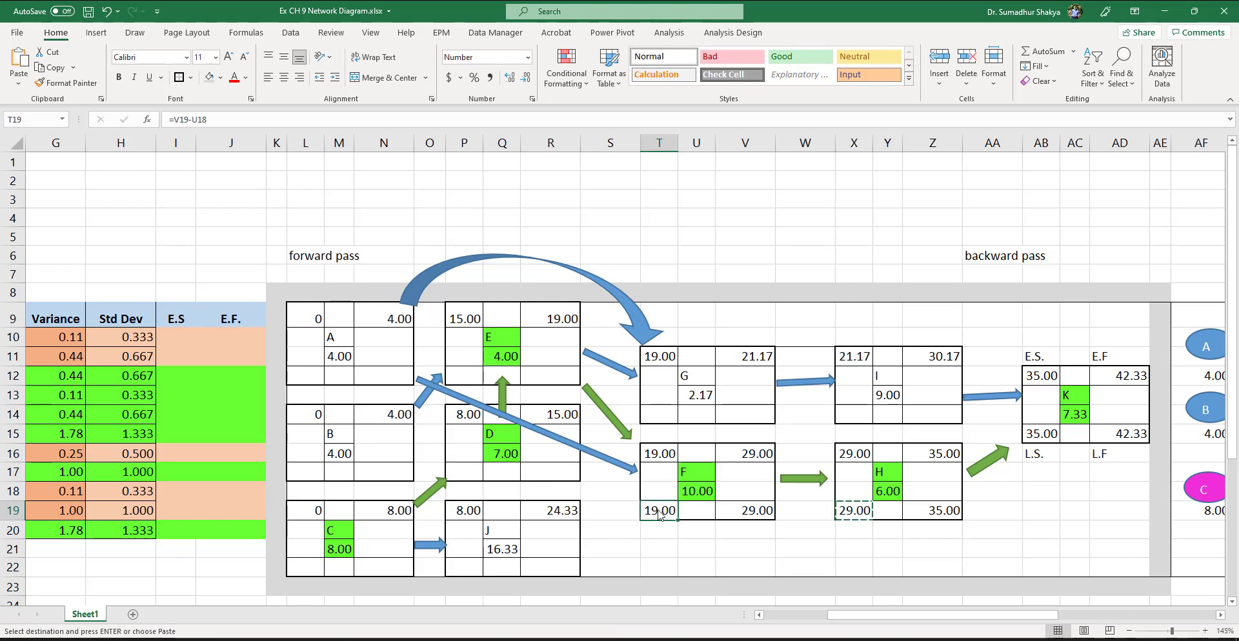
double_click(659, 513)
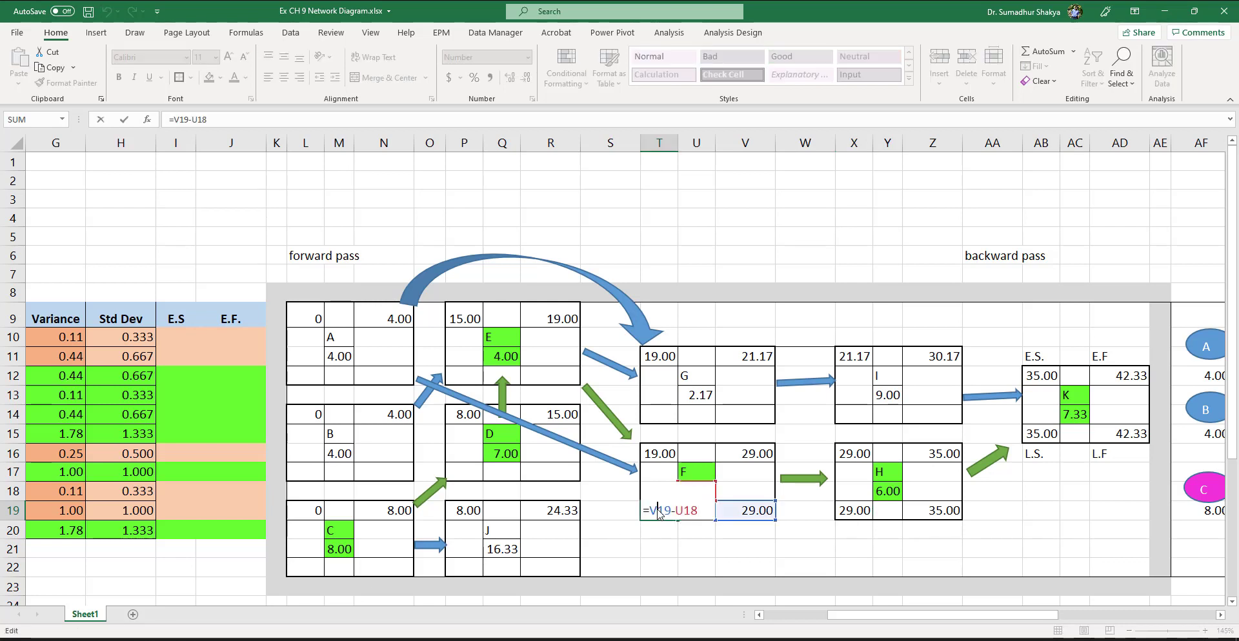
key("Escape")
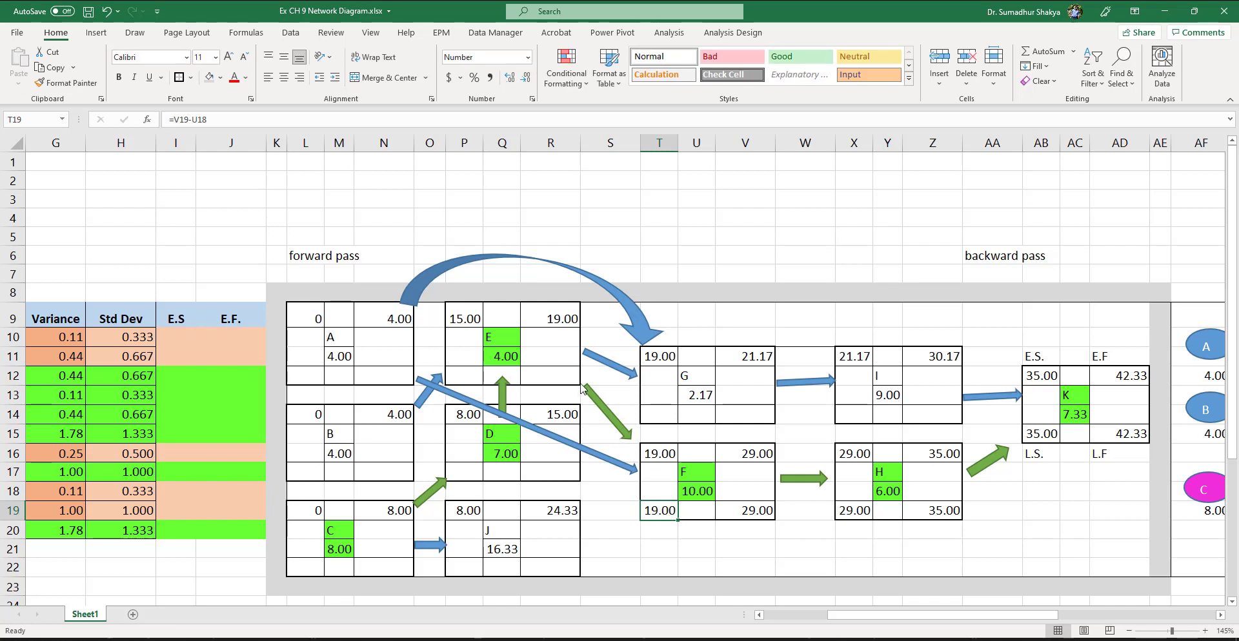
- Link activity E's late finish in R12 to activity F's late start with the formula =T19
left_click(562, 381)
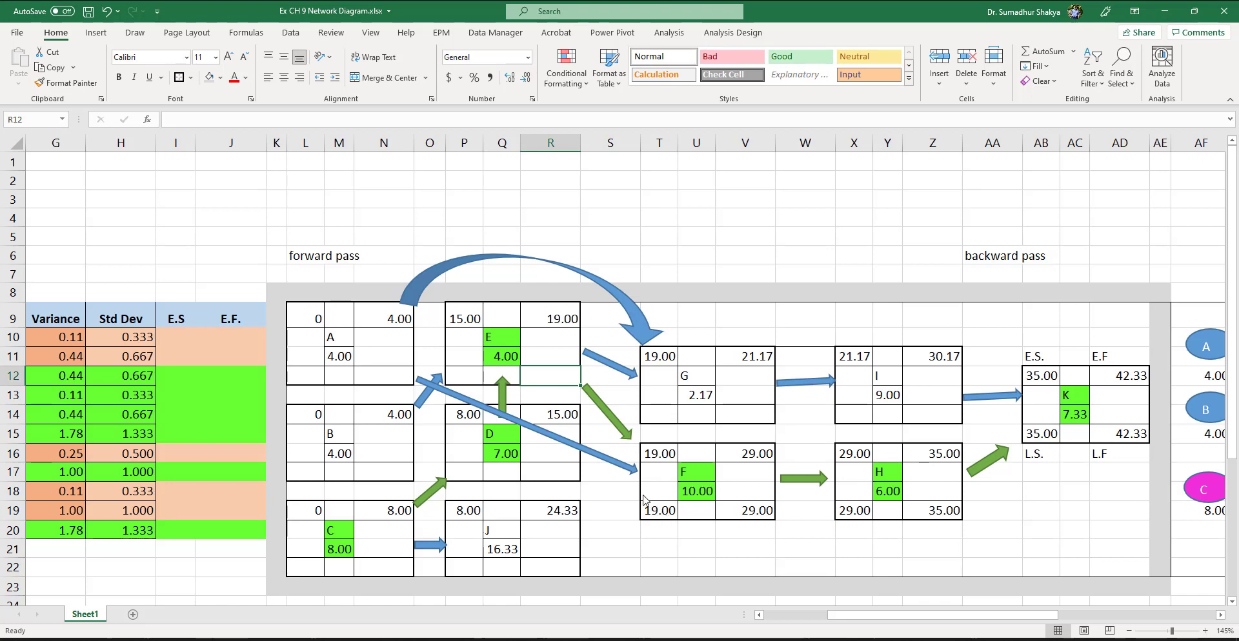
type("=")
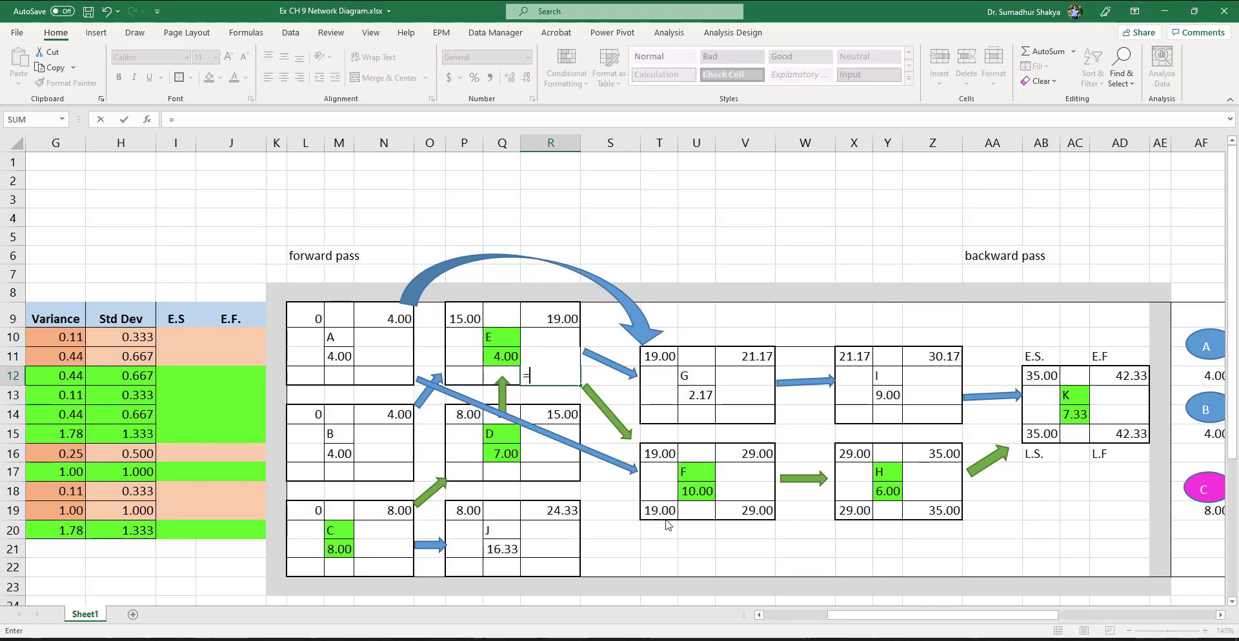
left_click(659, 512)
key("Return")
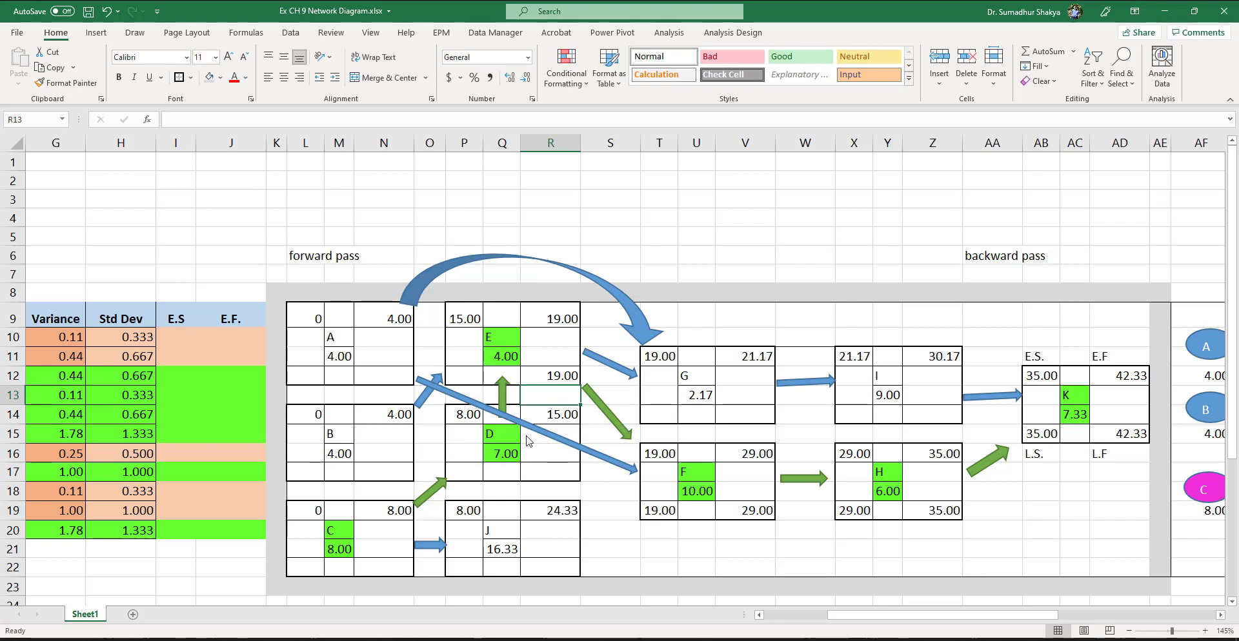
- Copy activity F's late start formula from T19 into activity E's late start cell P12
left_click(660, 512)
key("ctrl+c")
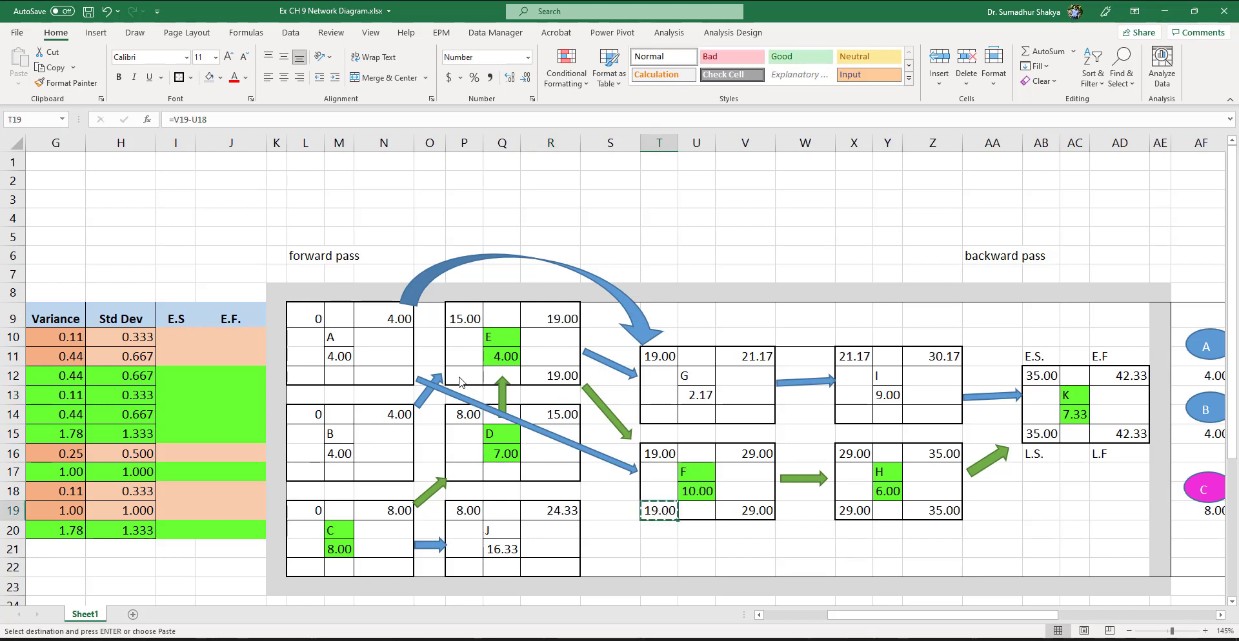
left_click(461, 378)
key("ctrl+v")
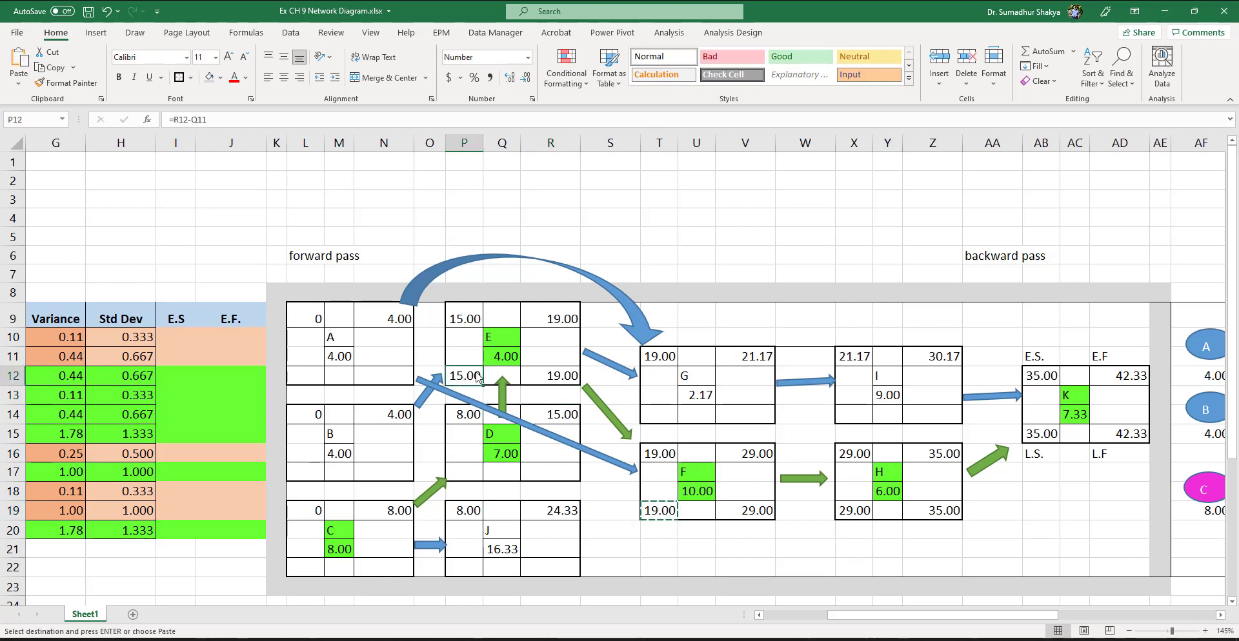
- Link activity D's late finish in R17 to activity E's late start with the formula =P12
left_click(508, 359)
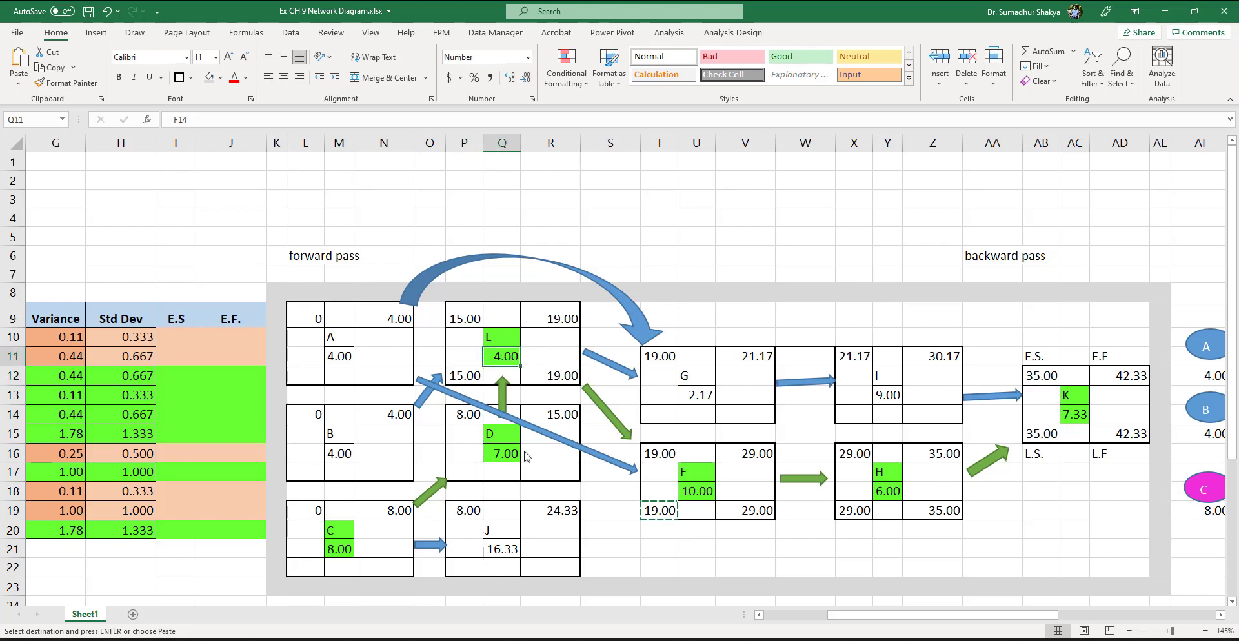
left_click(542, 476)
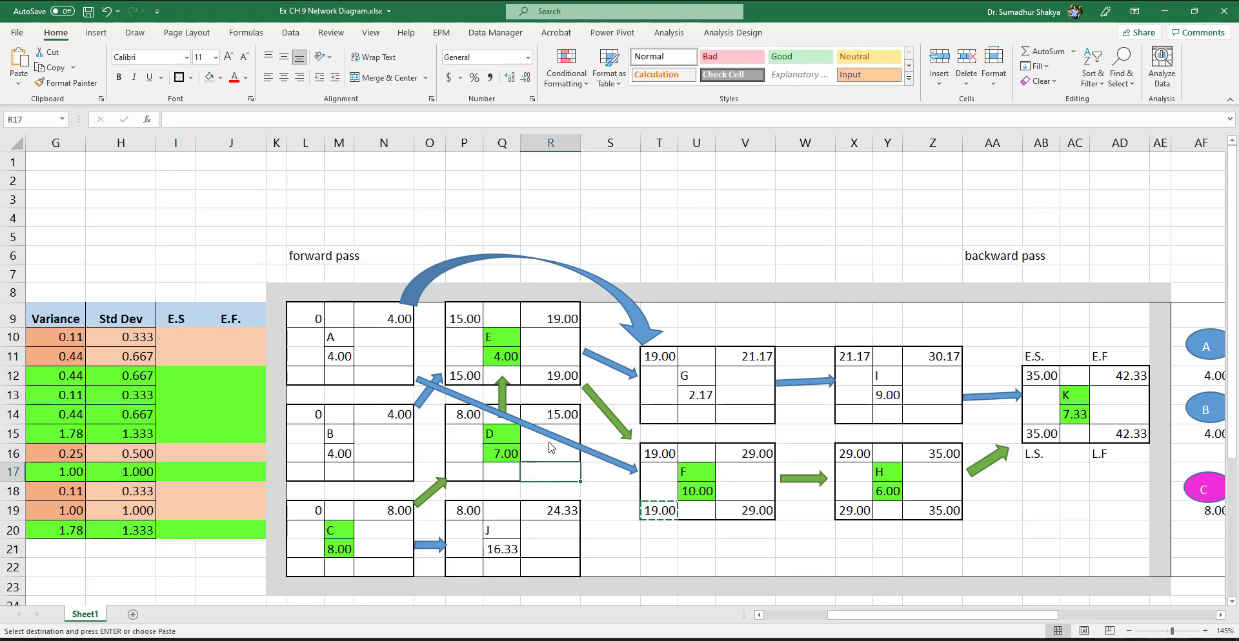
type("=")
left_click(463, 379)
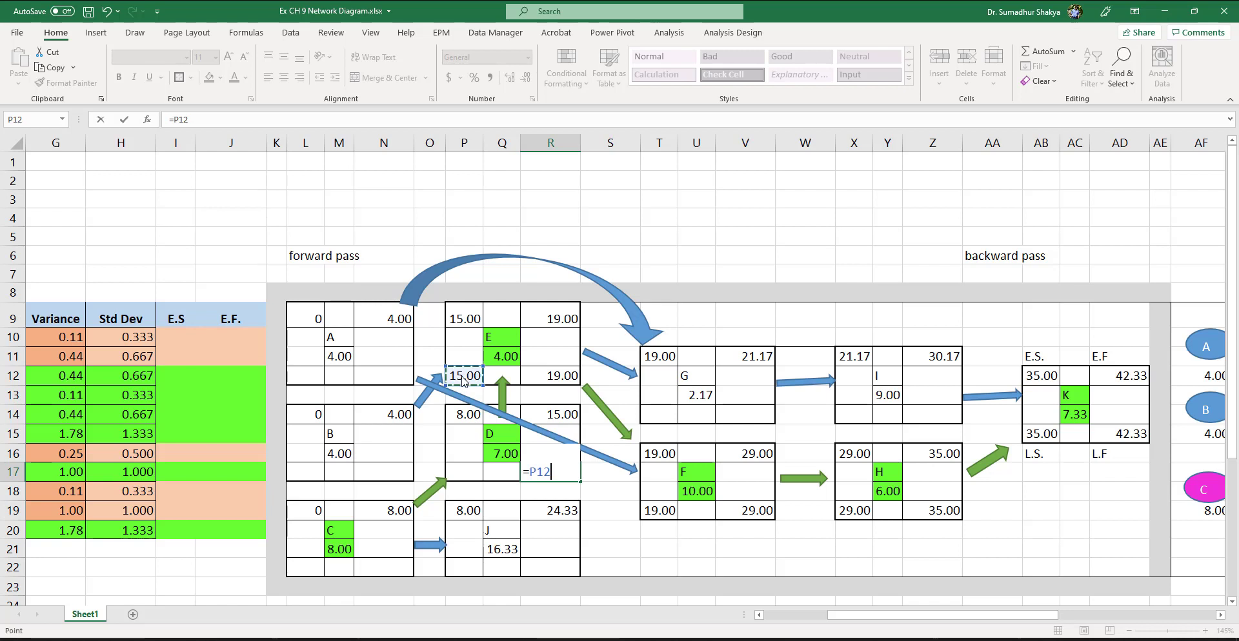
key("Return")
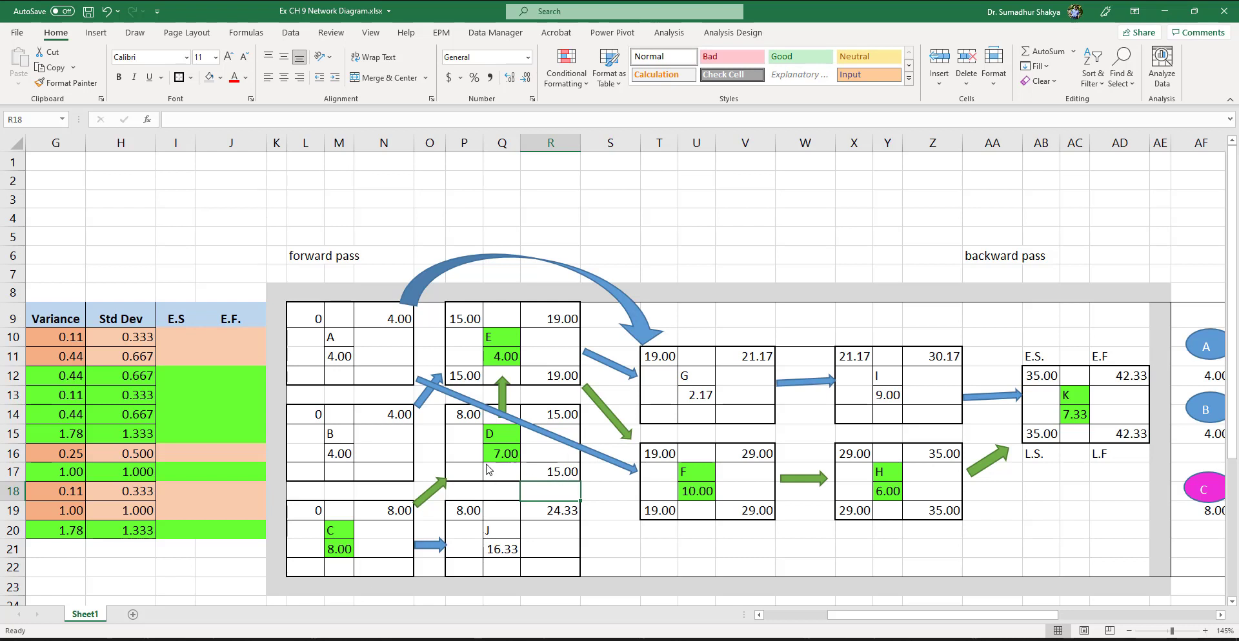
- Copy activity E's late start formula from P12 into activity D's late start cell P17 and check its references
left_click(475, 373)
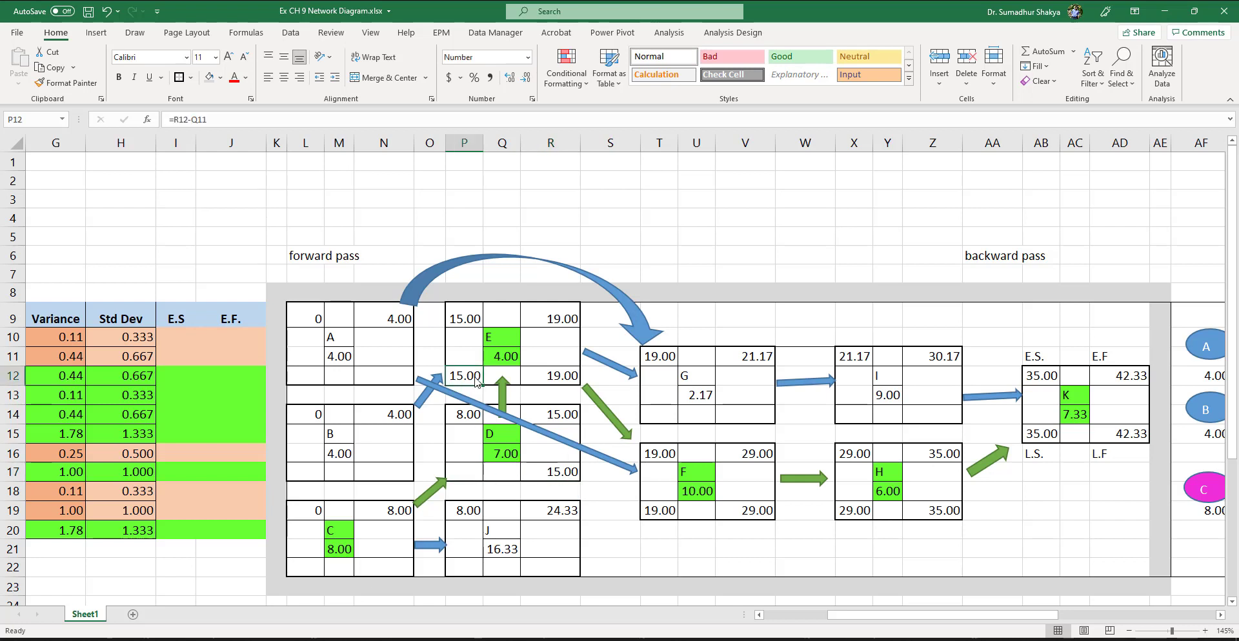
key("ctrl+c")
left_click(474, 475)
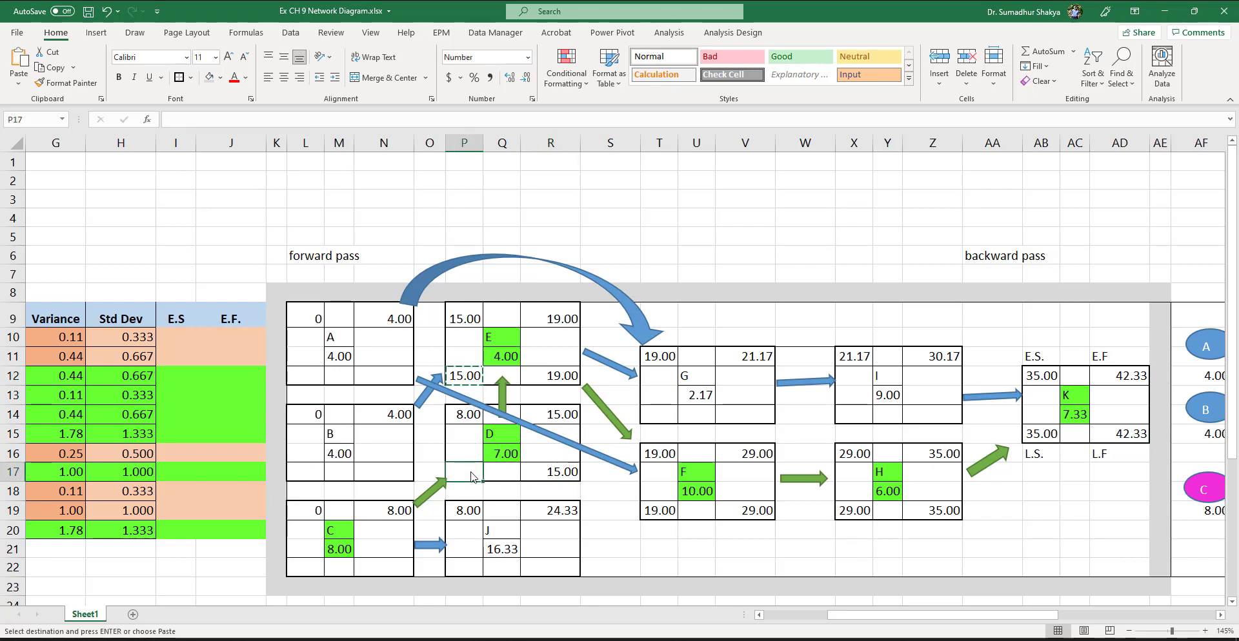
key("ctrl+v")
key("Escape")
double_click(468, 476)
key("Escape")
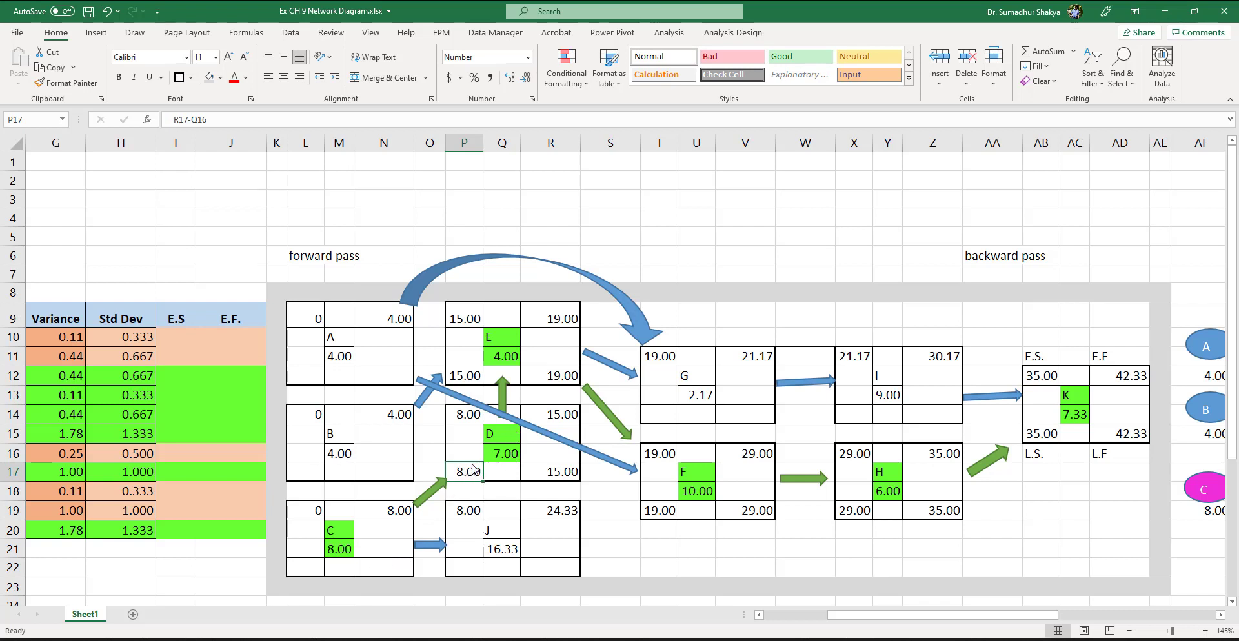
- Link activity C's late finish in N22 to activity D's late start with the formula =P17
left_click(387, 570)
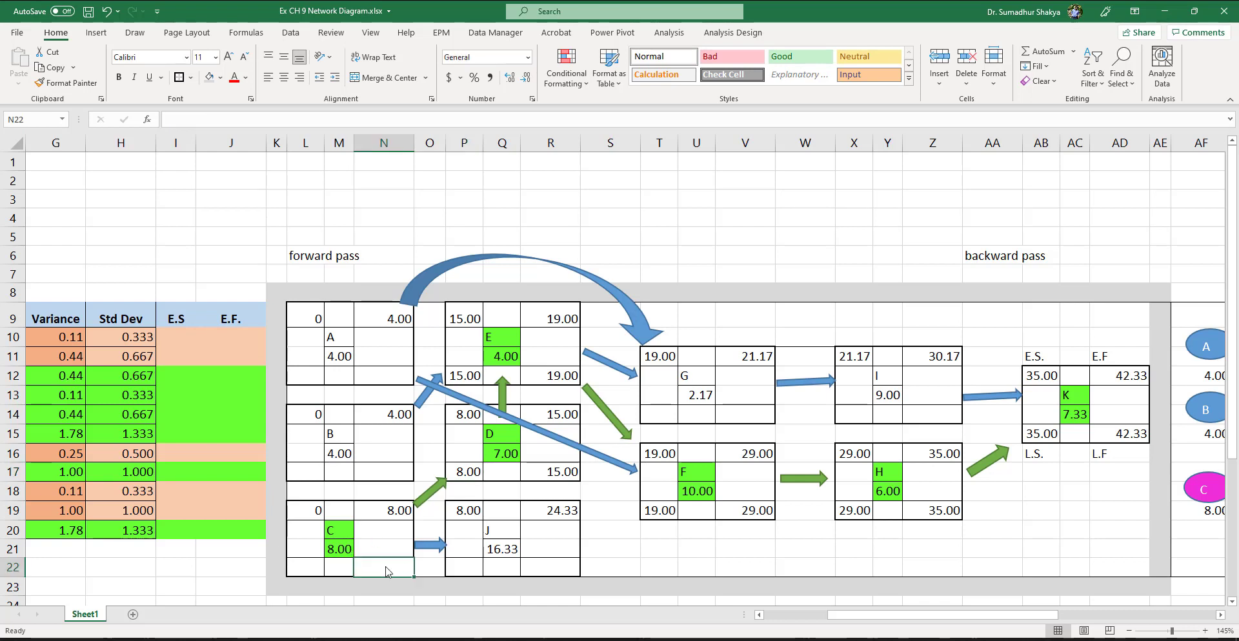
type("=")
left_click(466, 475)
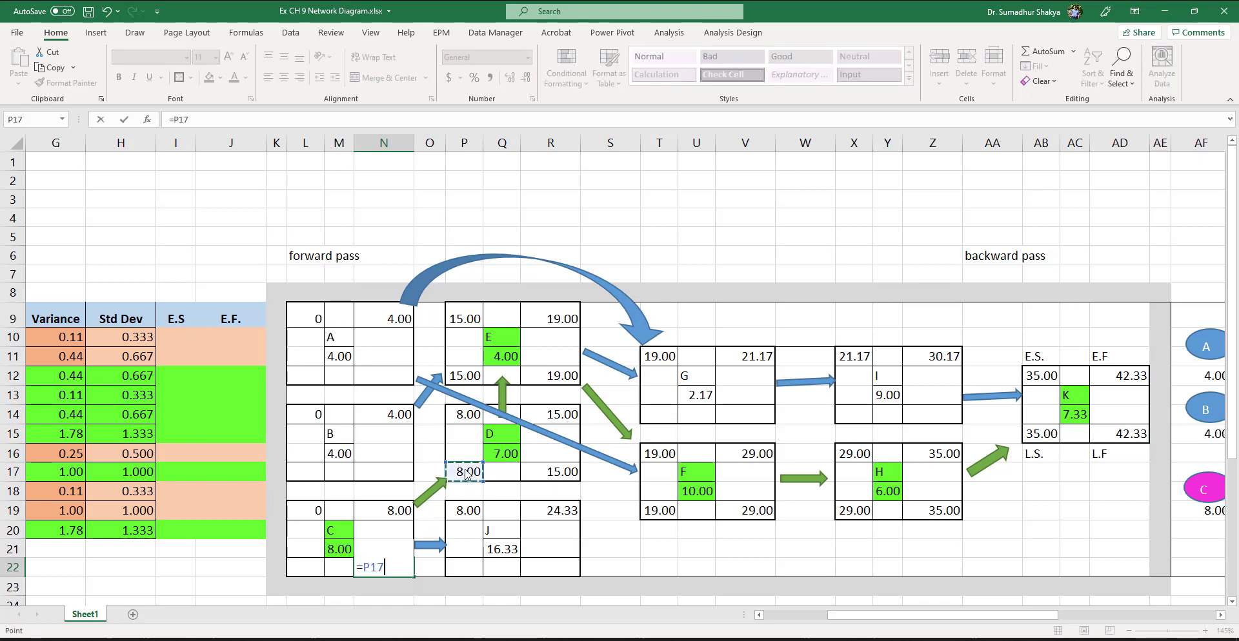
key("Return")
- Enter 0 as activity C's late start in L22
left_click(337, 550)
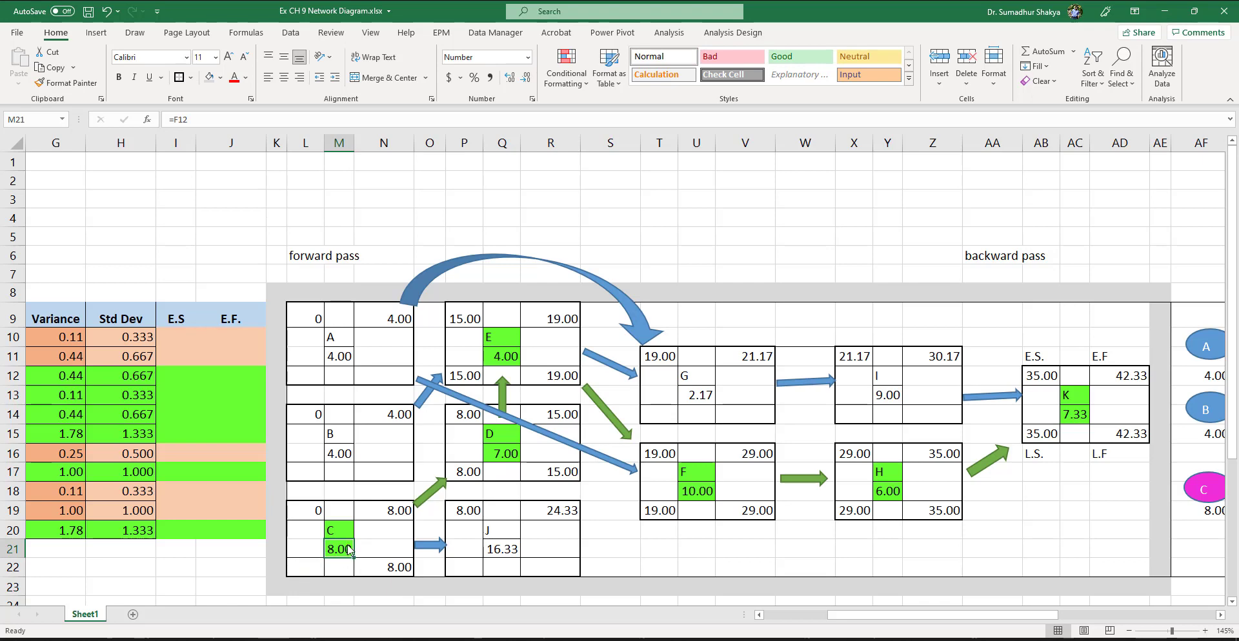
left_click(312, 572)
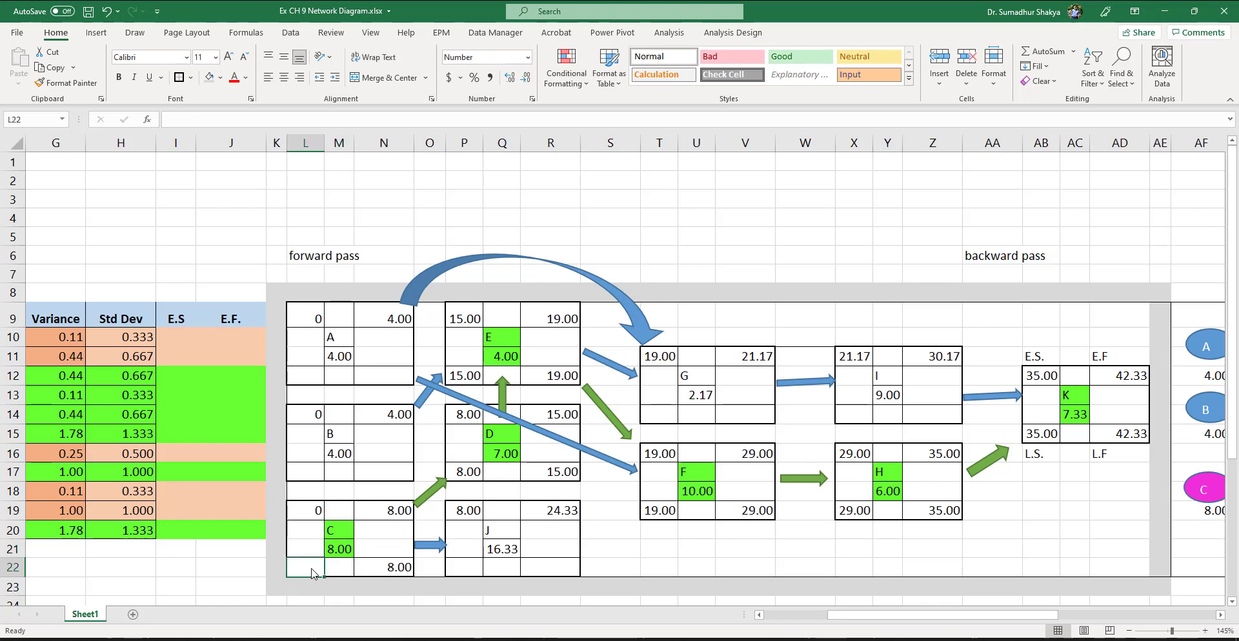
type("0")
key("Return")
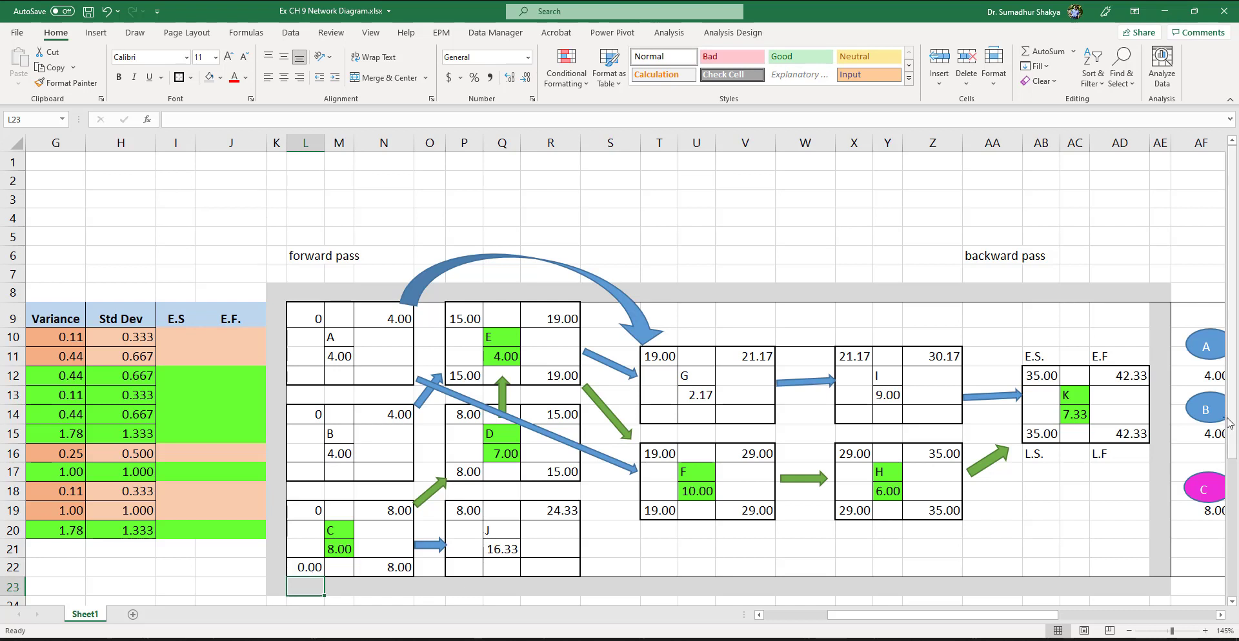
- Trace the critical path from K back to C in freehand ink and mark the late-time links from K through H and F to E
mouse_move(1133, 423)
left_mouse_down()
mouse_move(1074, 413)
mouse_move(956, 470)
mouse_move(818, 488)
mouse_move(667, 465)
mouse_move(597, 420)
mouse_move(488, 376)
mouse_move(503, 373)
mouse_move(452, 489)
mouse_move(340, 572)
left_mouse_up()
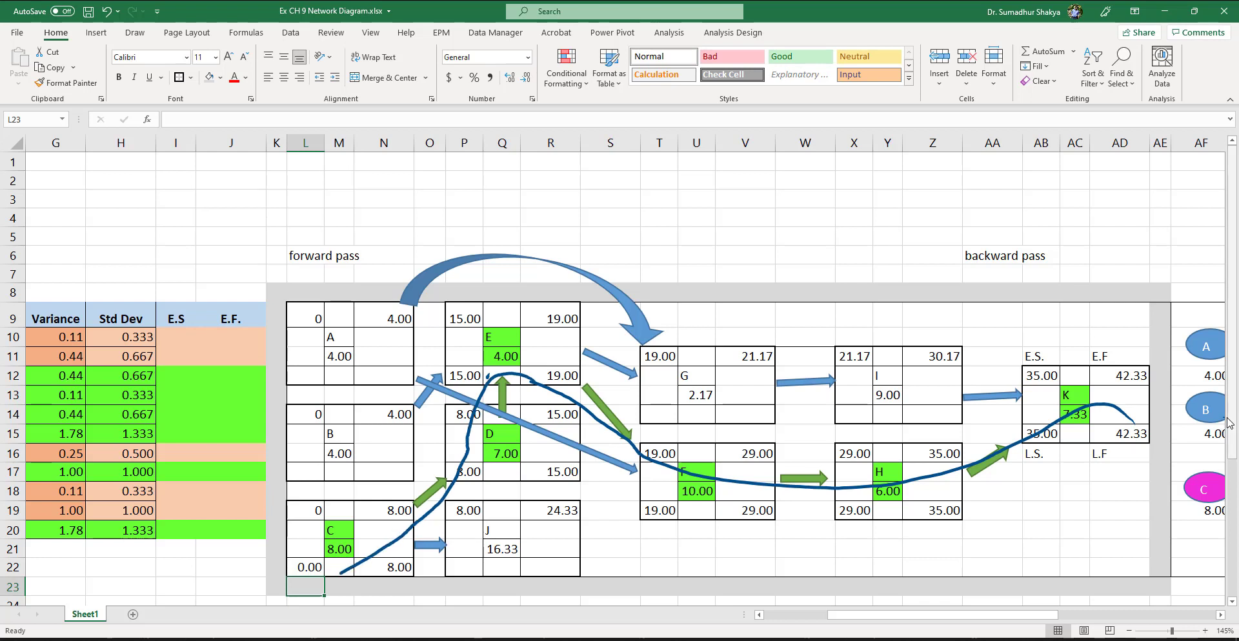
left_click_drag(956, 501, 1008, 449)
left_click_drag(962, 513, 1010, 455)
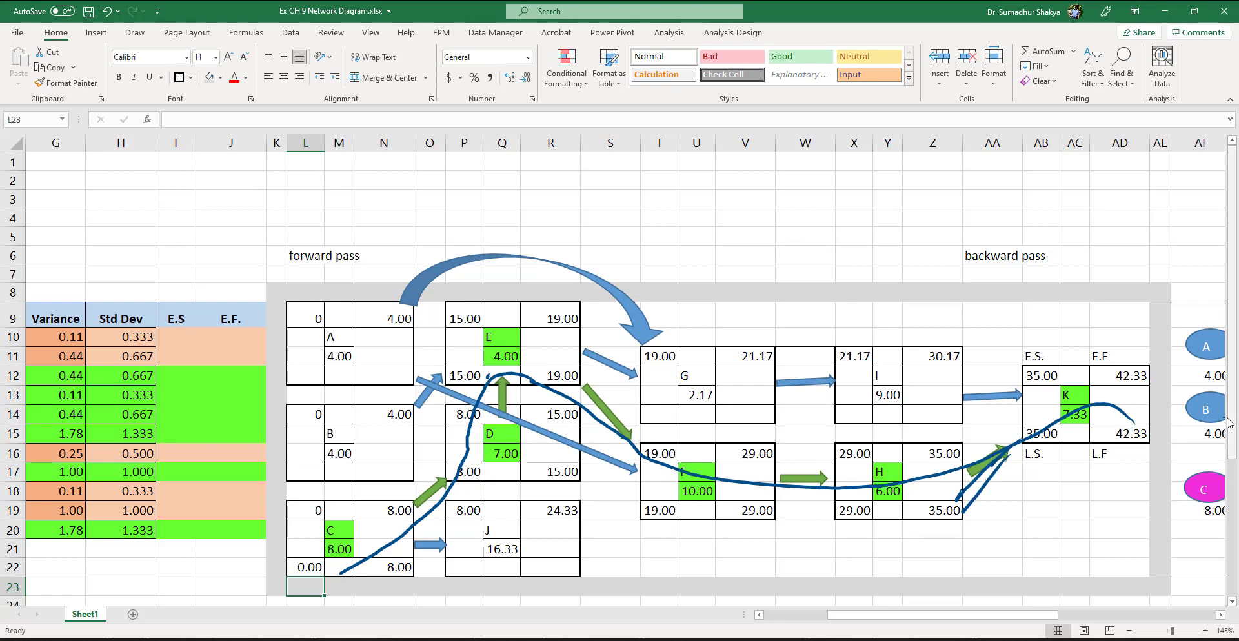
mouse_move(776, 515)
left_mouse_down()
mouse_move(845, 508)
mouse_move(826, 520)
left_mouse_up()
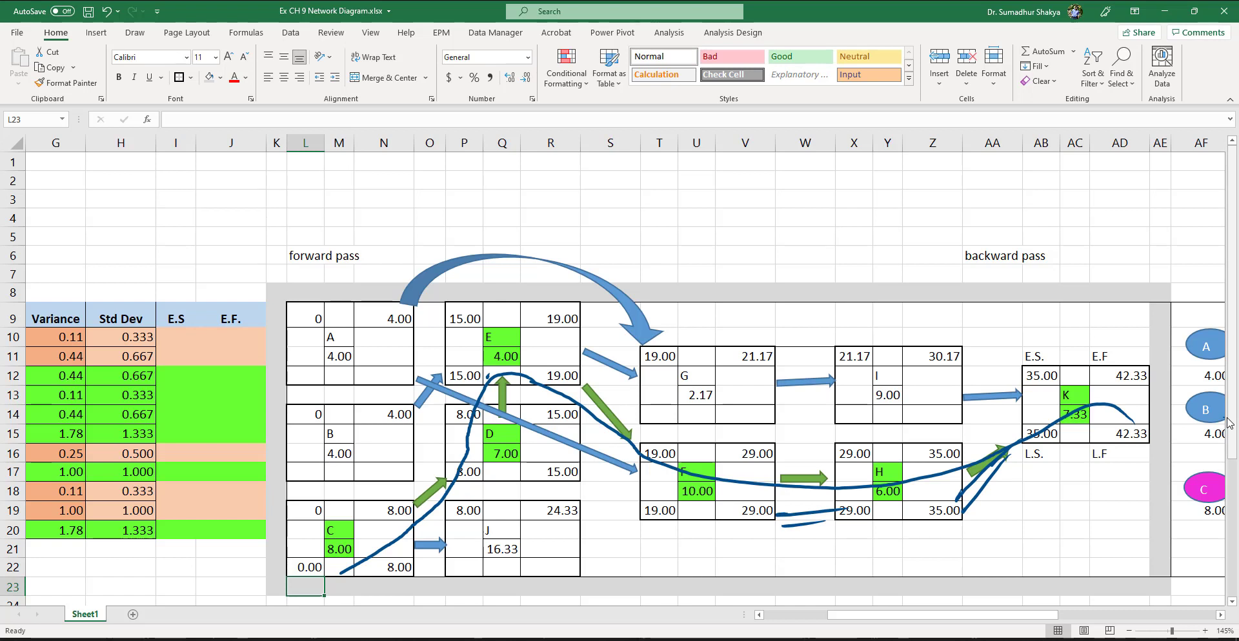
left_click_drag(754, 495, 736, 537)
mouse_move(671, 509)
left_mouse_down()
mouse_move(632, 513)
mouse_move(667, 506)
mouse_move(550, 385)
left_mouse_up()
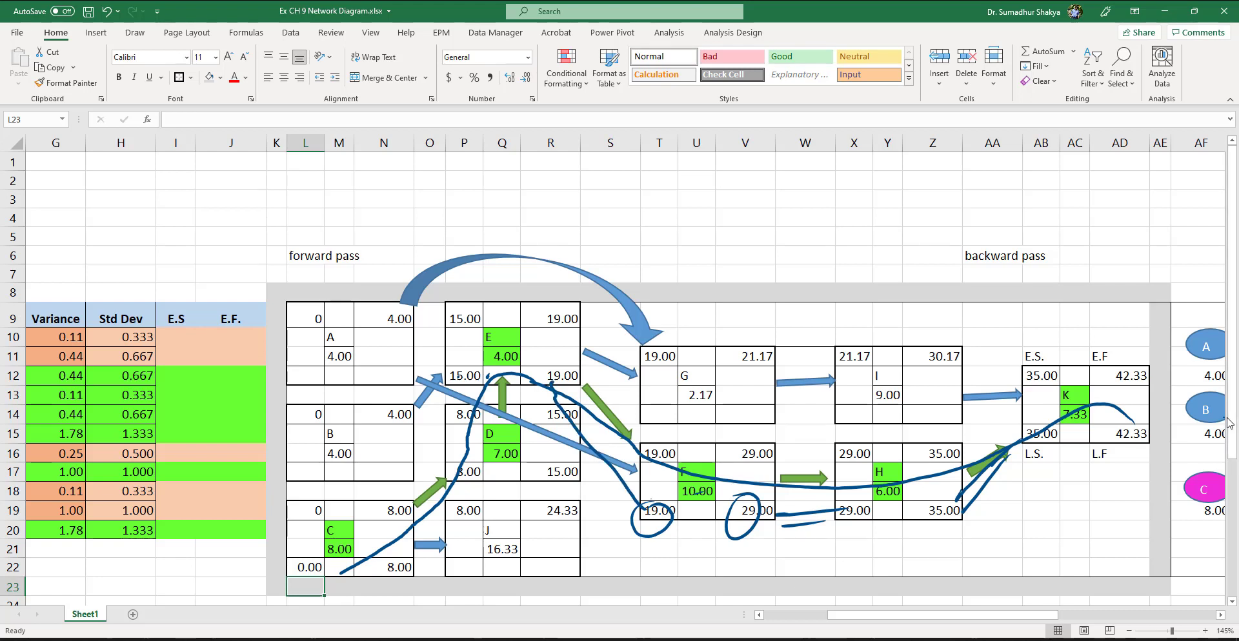
- Mark in freehand ink how E's late start passes to D's late finish and D's late start to C's late finish
left_click(459, 376)
left_click_drag(458, 377, 452, 425)
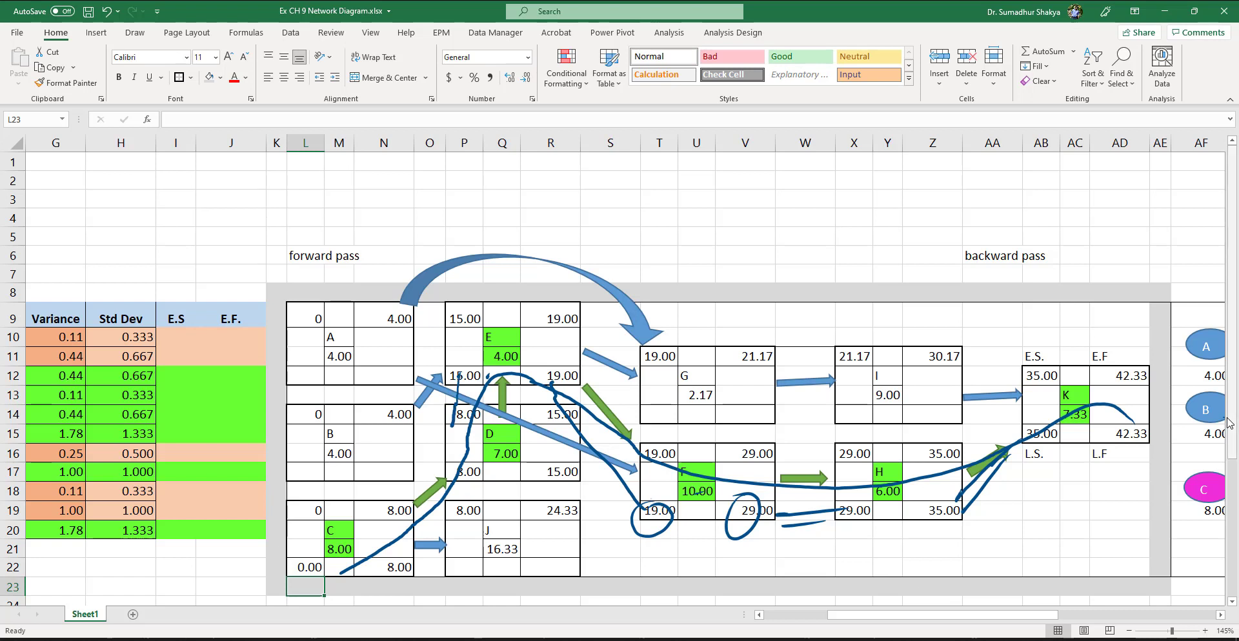
left_click_drag(459, 376, 565, 462)
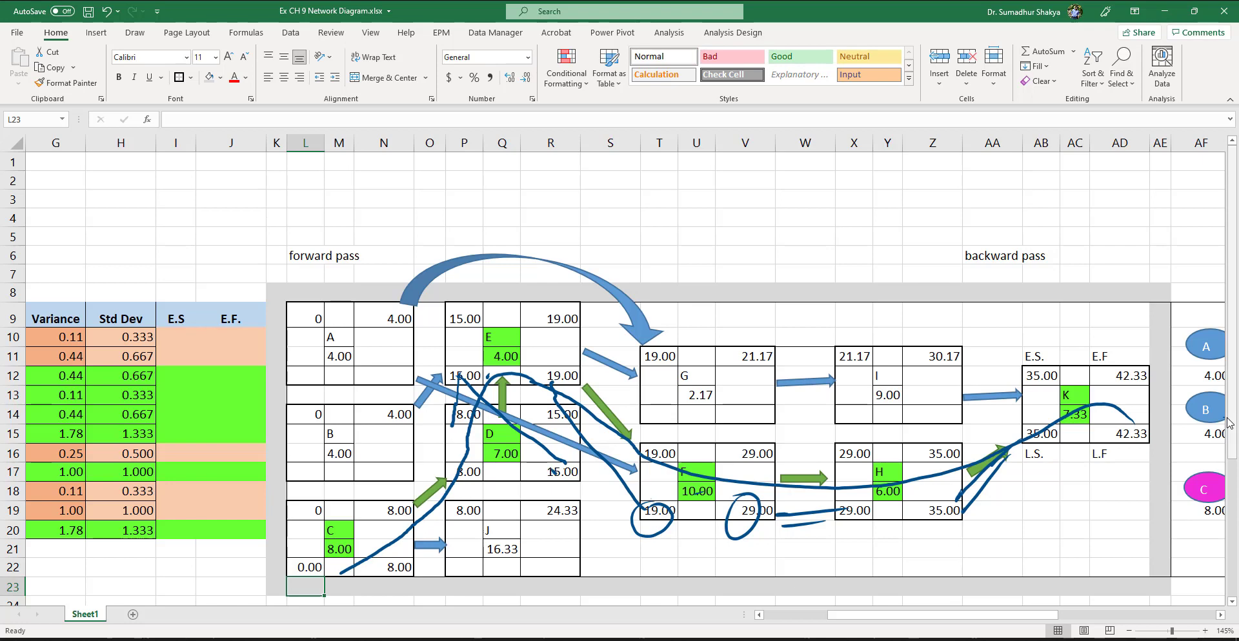
mouse_move(489, 473)
left_mouse_down()
mouse_move(459, 491)
mouse_move(423, 573)
mouse_move(387, 555)
left_mouse_up()
left_click_drag(302, 579, 310, 571)
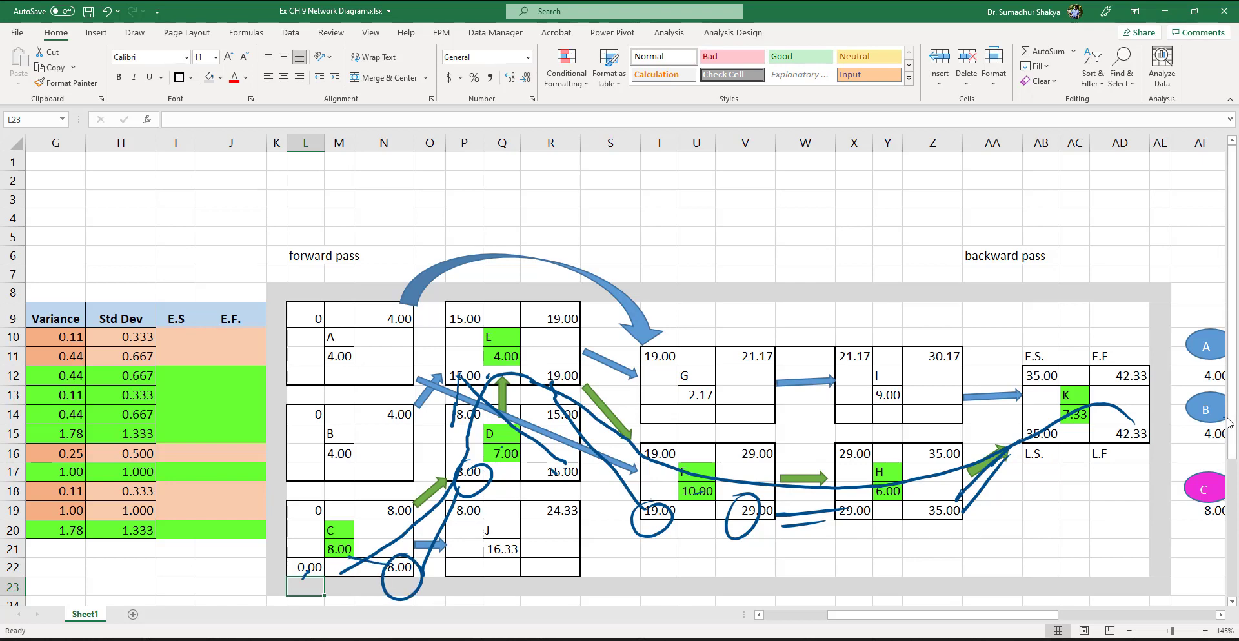
- Undo the freehand ink marks over the network diagram and keep the formula =P17 in activity C's late finish cell N22
key("ctrl+z")
key("ctrl+z")
key("ctrl+z")
key("ctrl+z")
key("ctrl+z")
key("ctrl+z")
key("ctrl+z")
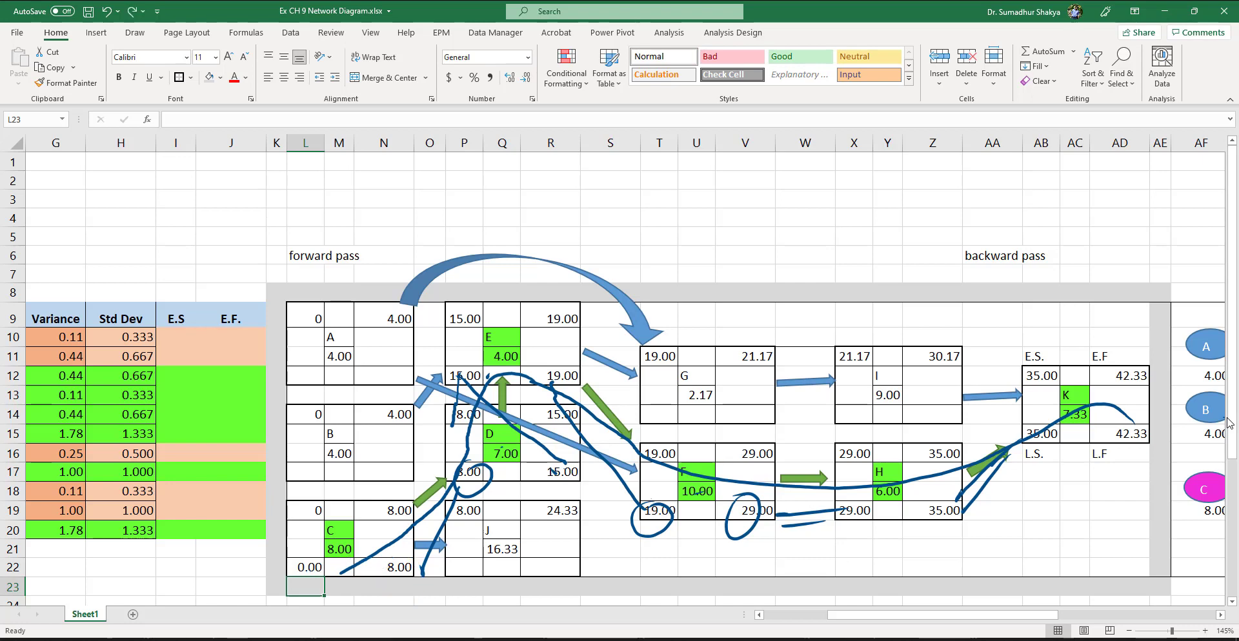
key("ctrl+z")
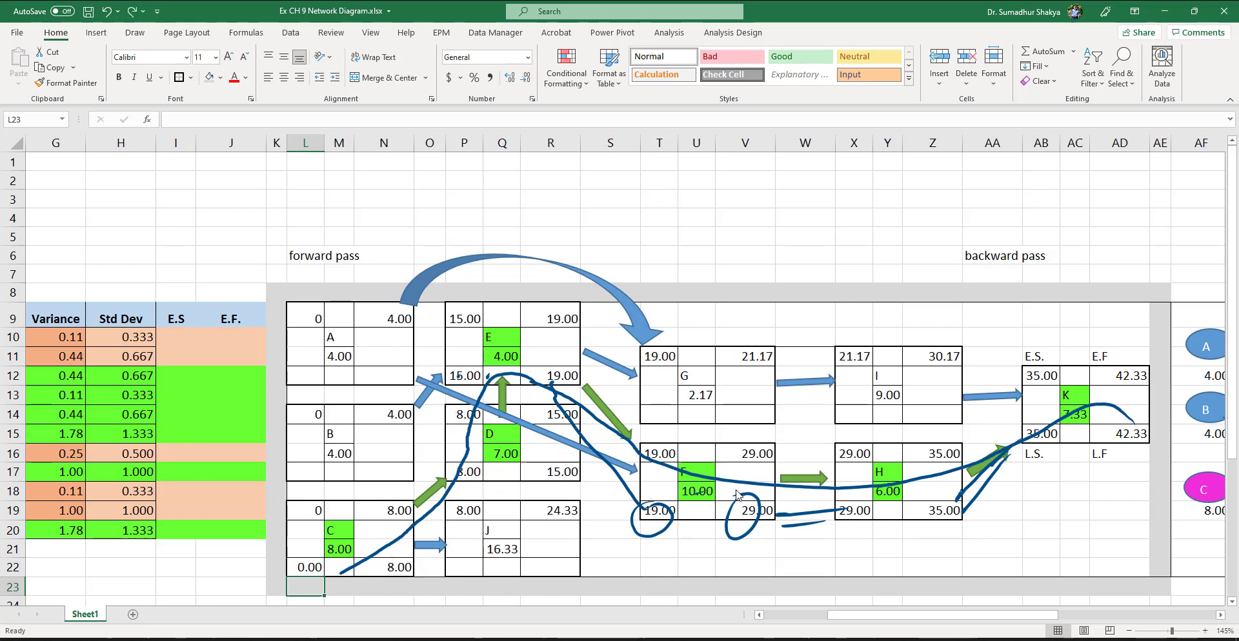
key("ctrl+z")
key("ctrl+z")
key("ctrl+z")
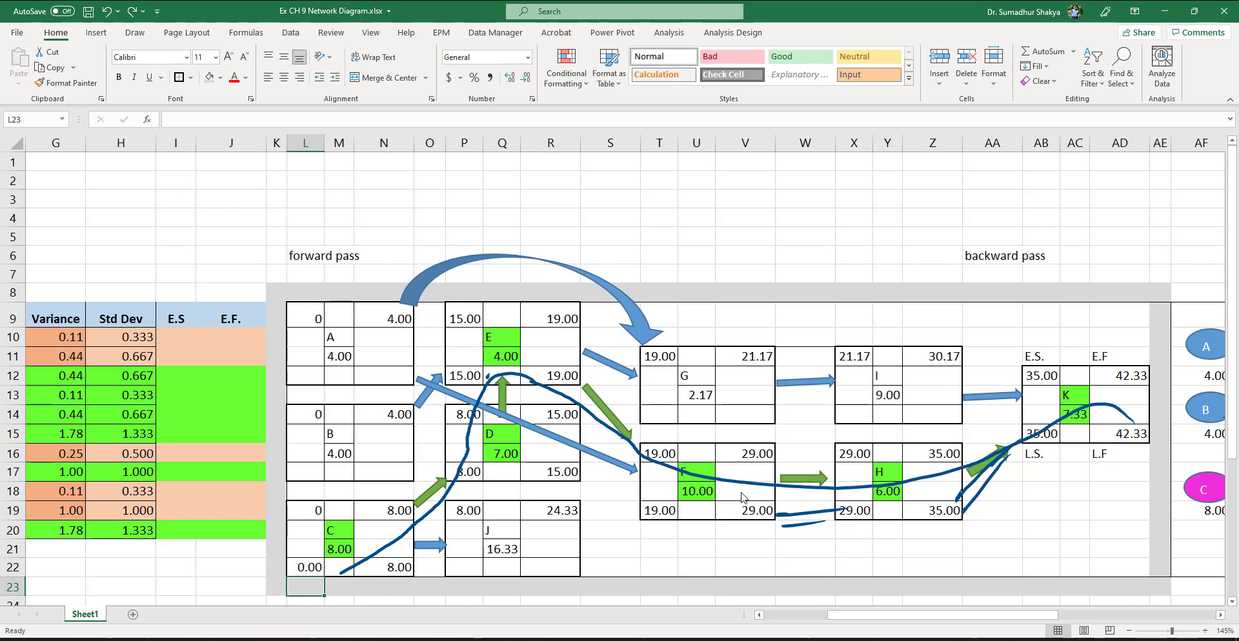
key("ctrl+z")
key("ctrl+z")
key("ctrl+z")
key("ctrl+z")
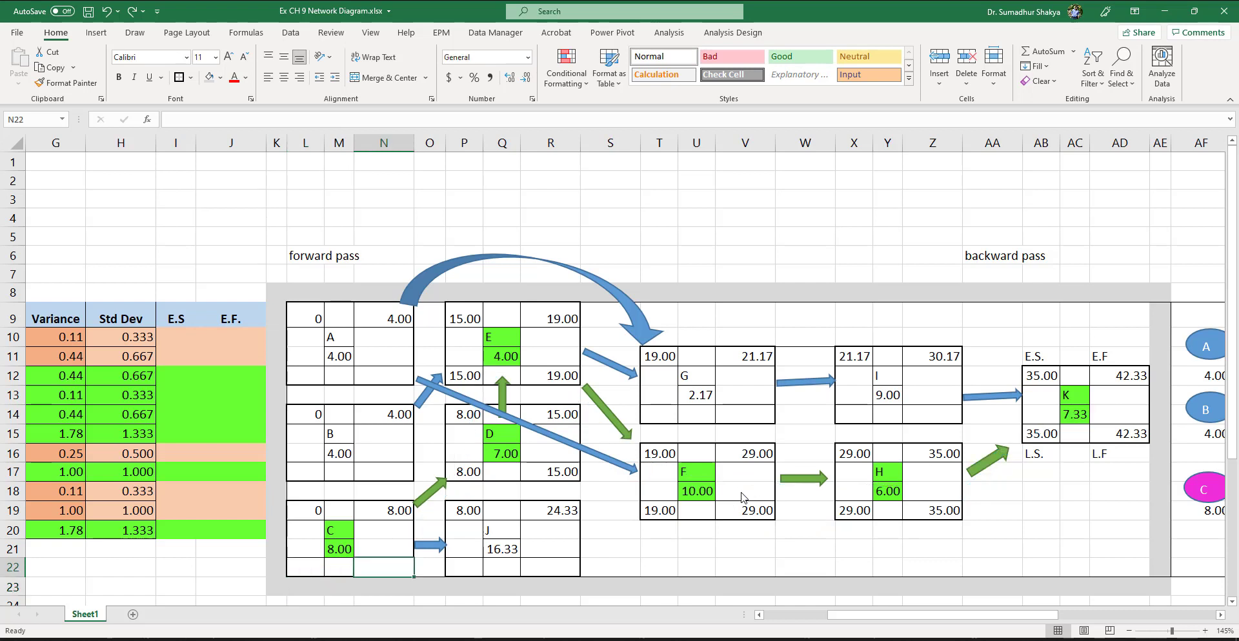
key("ctrl+z")
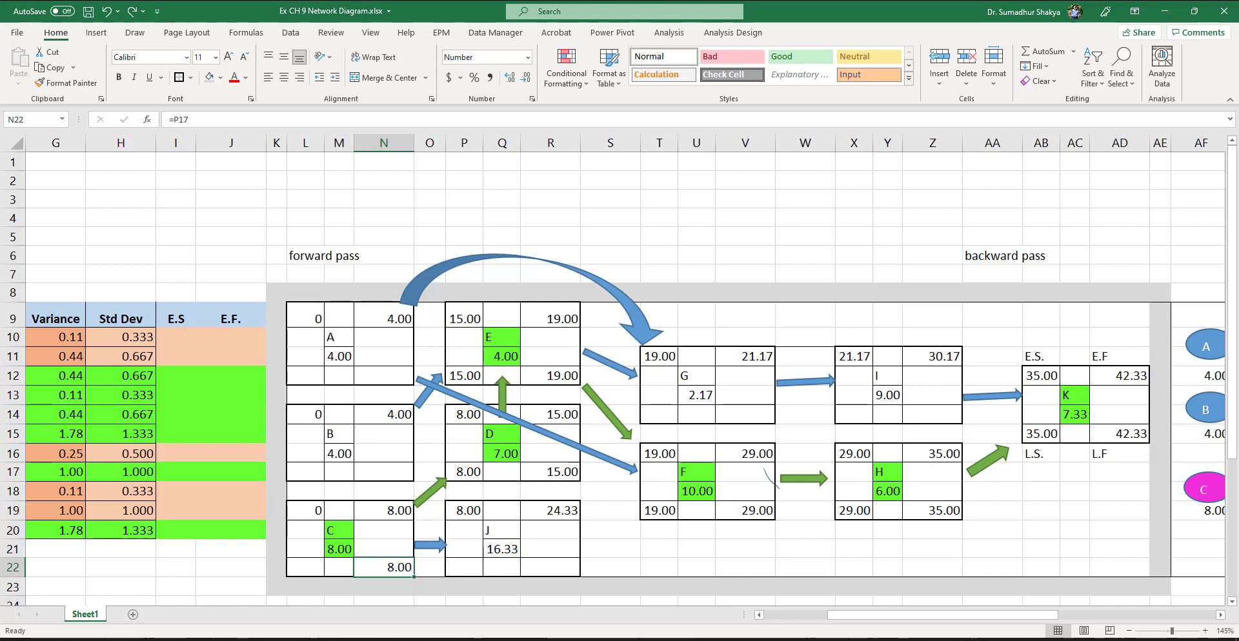
left_click_drag(764, 469, 777, 485)
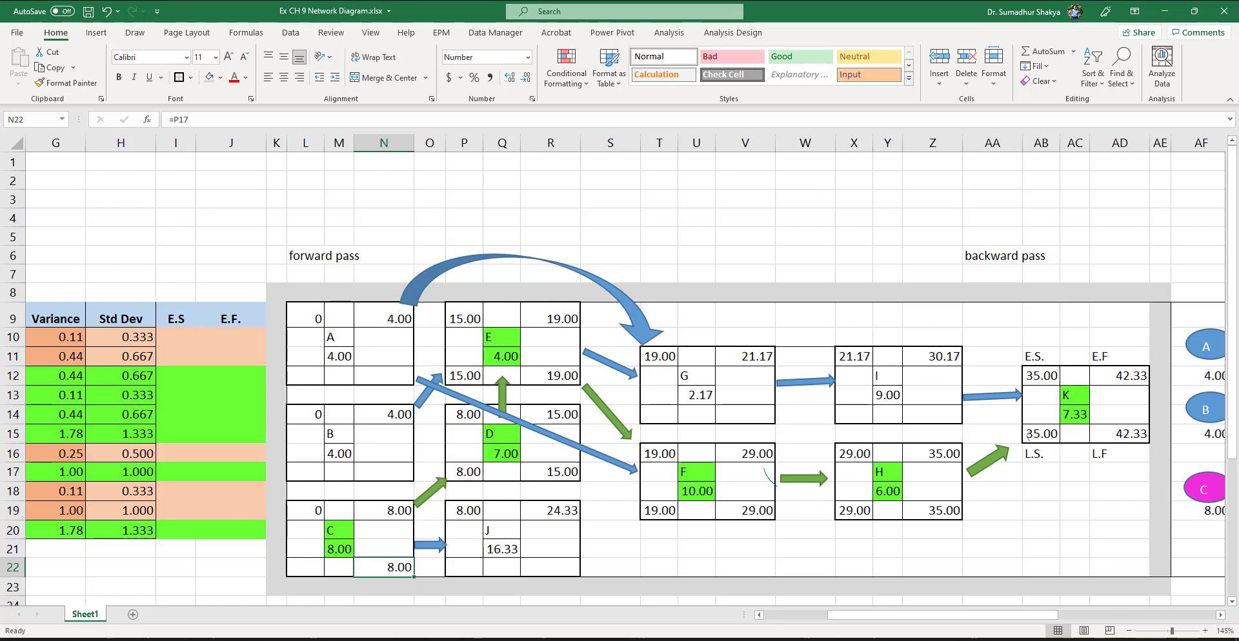
mouse_move(1040, 418)
left_mouse_down()
mouse_move(1024, 453)
mouse_move(1055, 428)
mouse_move(1041, 439)
left_mouse_up()
key("ctrl+z")
- Link activity I's late finish in Z14 to activity K's late start with the formula =AB15
left_click(924, 417)
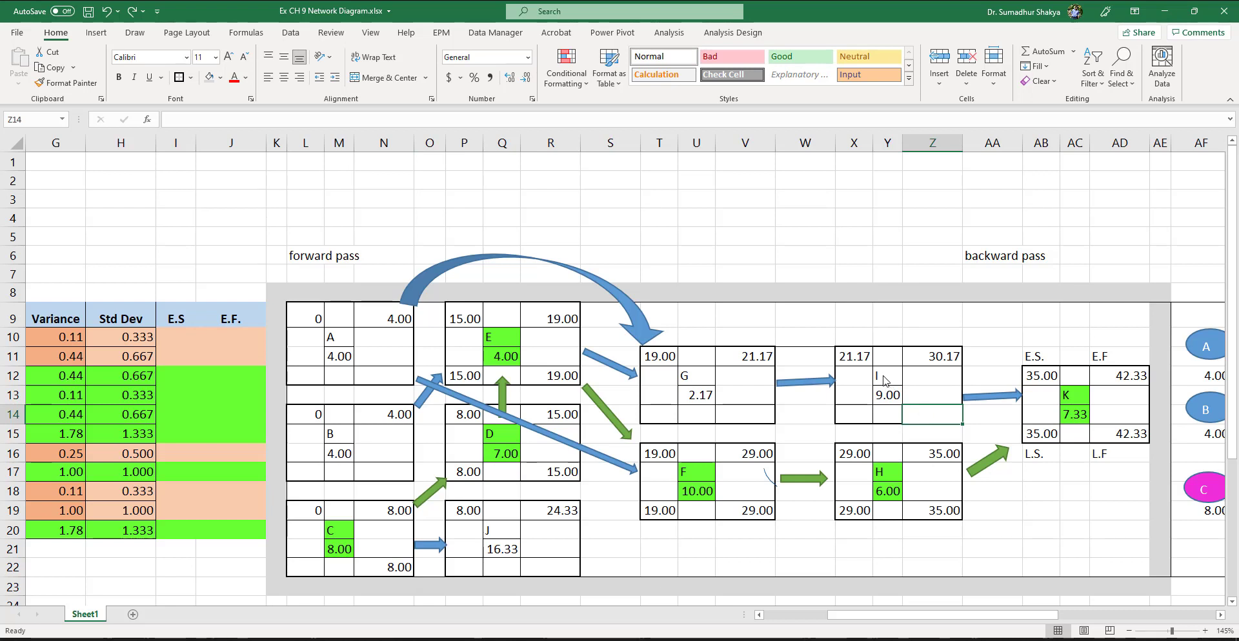
type("=")
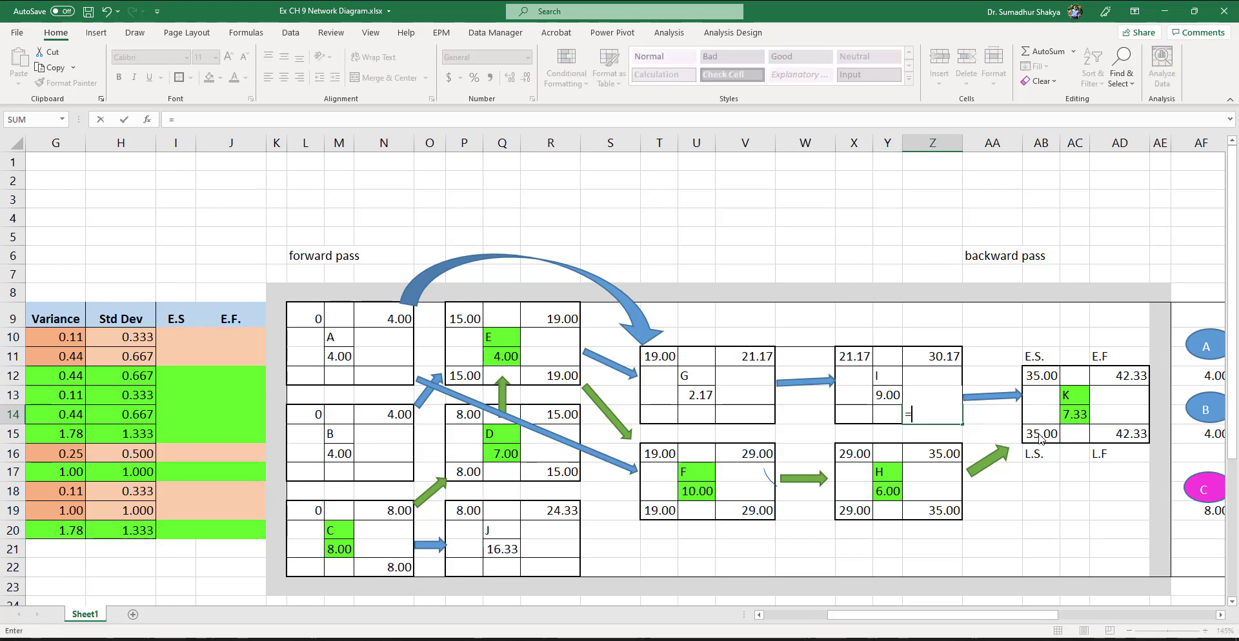
left_click(1040, 439)
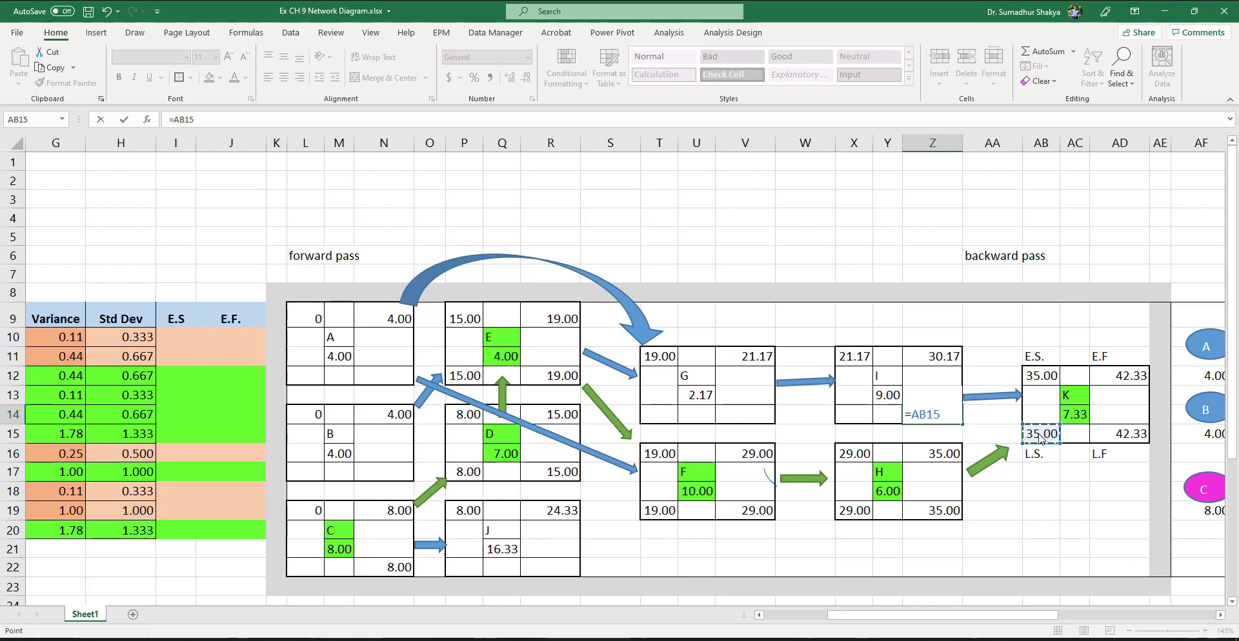
key("Return")
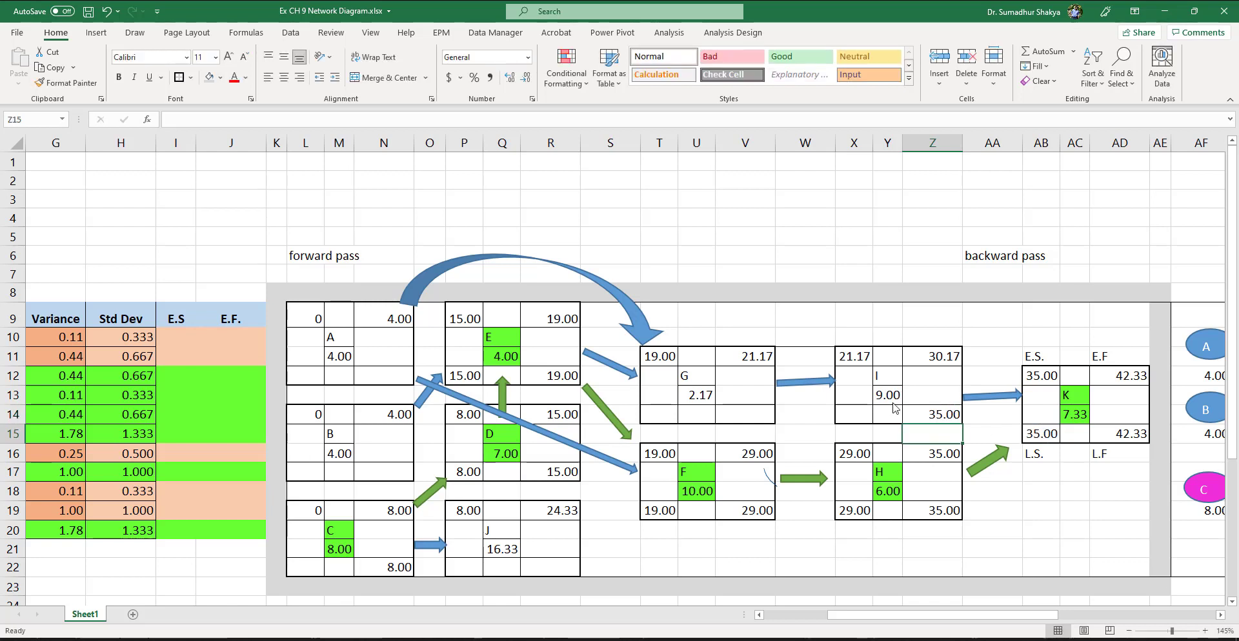
left_click(936, 418)
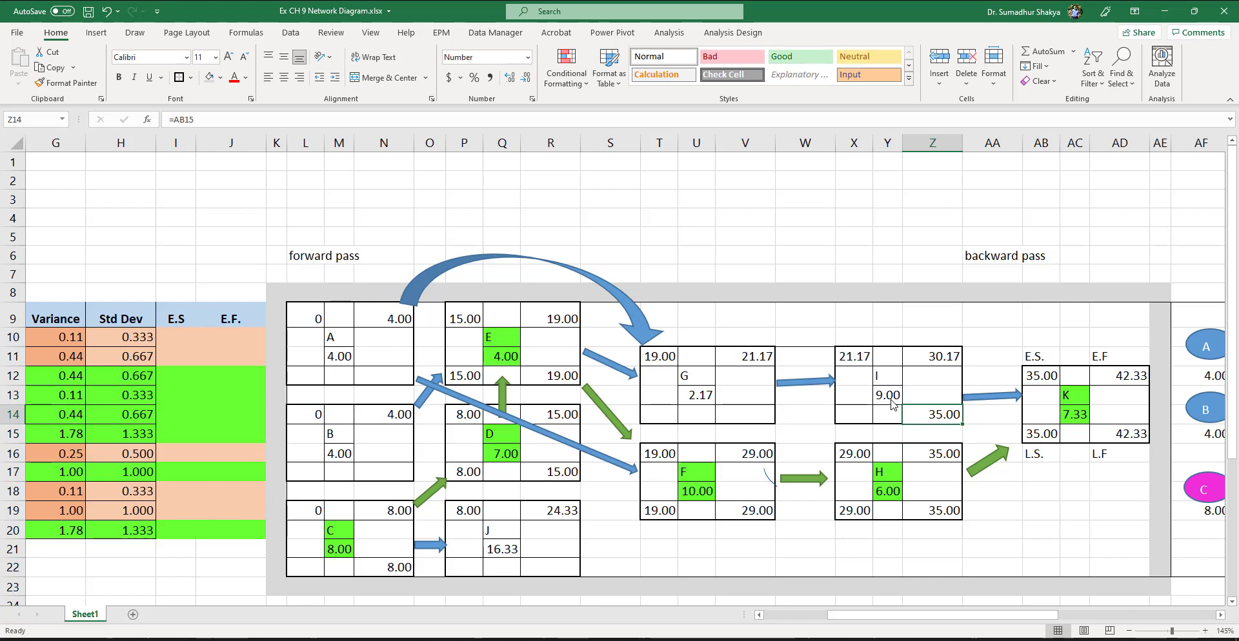
- Calculate activity I's late start in X14 as late finish minus duration with the formula =Z14-Y13
left_click(858, 419)
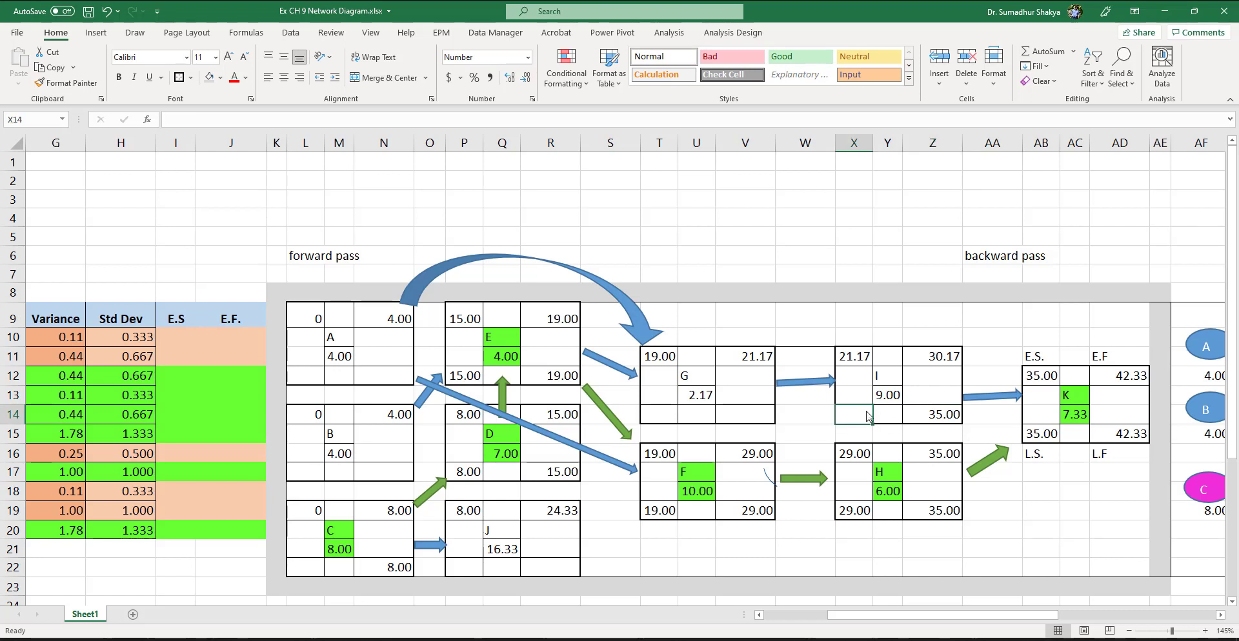
type("=")
left_click(929, 419)
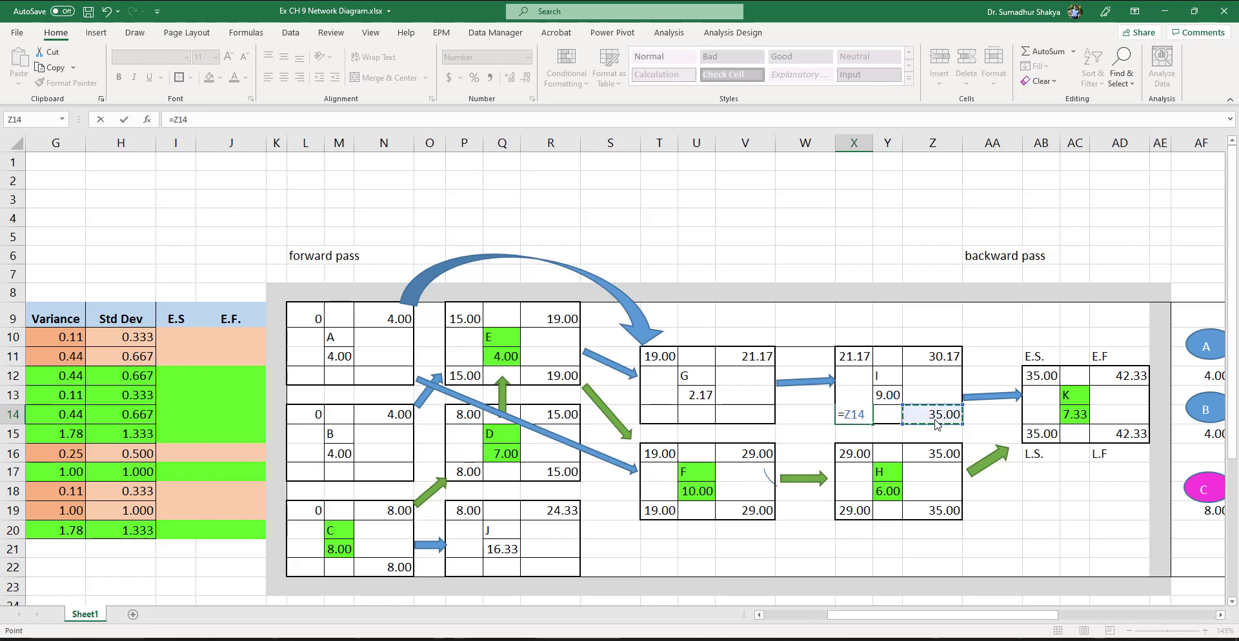
type("-")
left_click(889, 402)
key("Return")
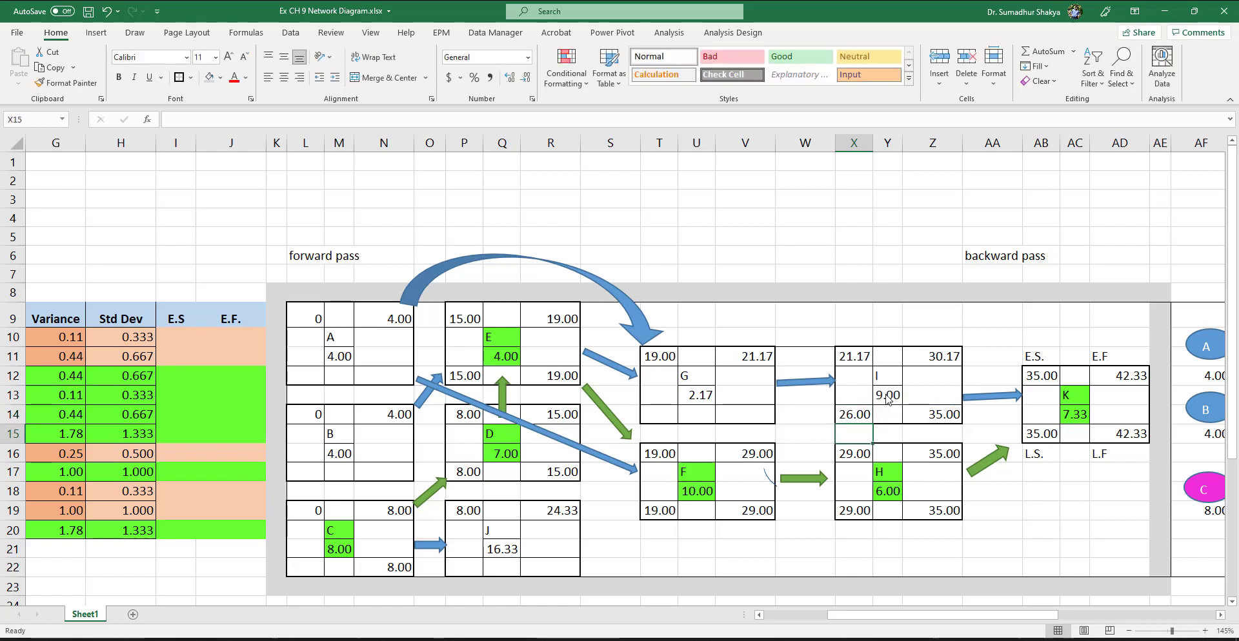
key("Up")
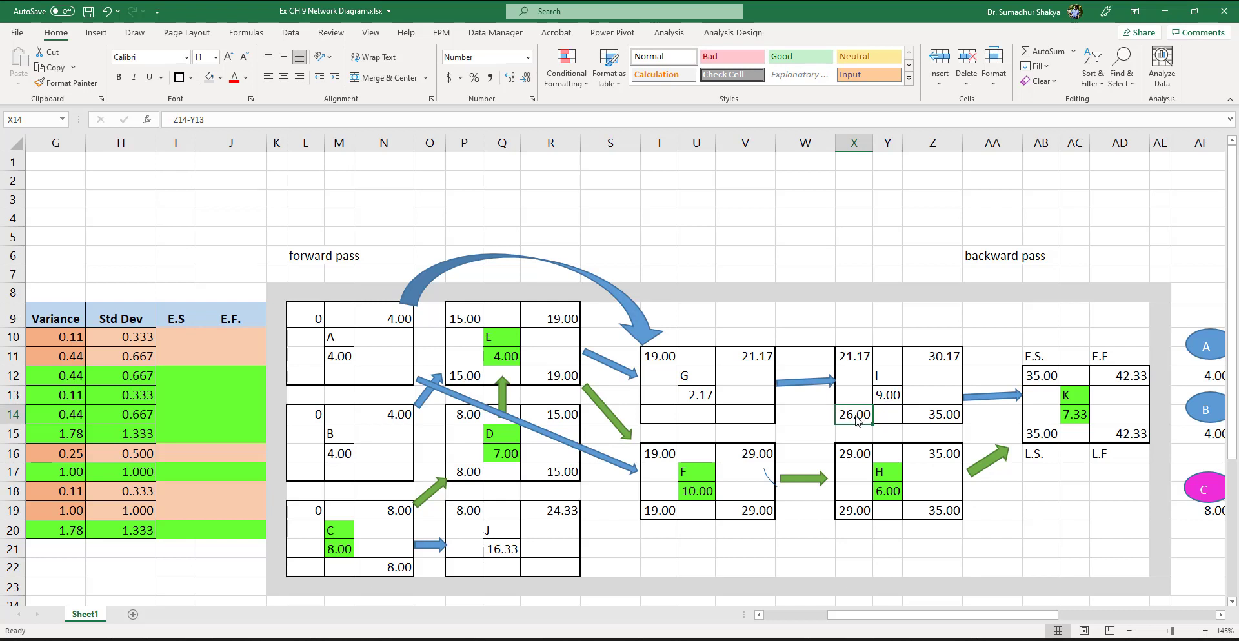
- Link activity G's late finish in V14 to activity I's late start with the formula =X14
left_click(762, 419)
type("=")
left_click(854, 416)
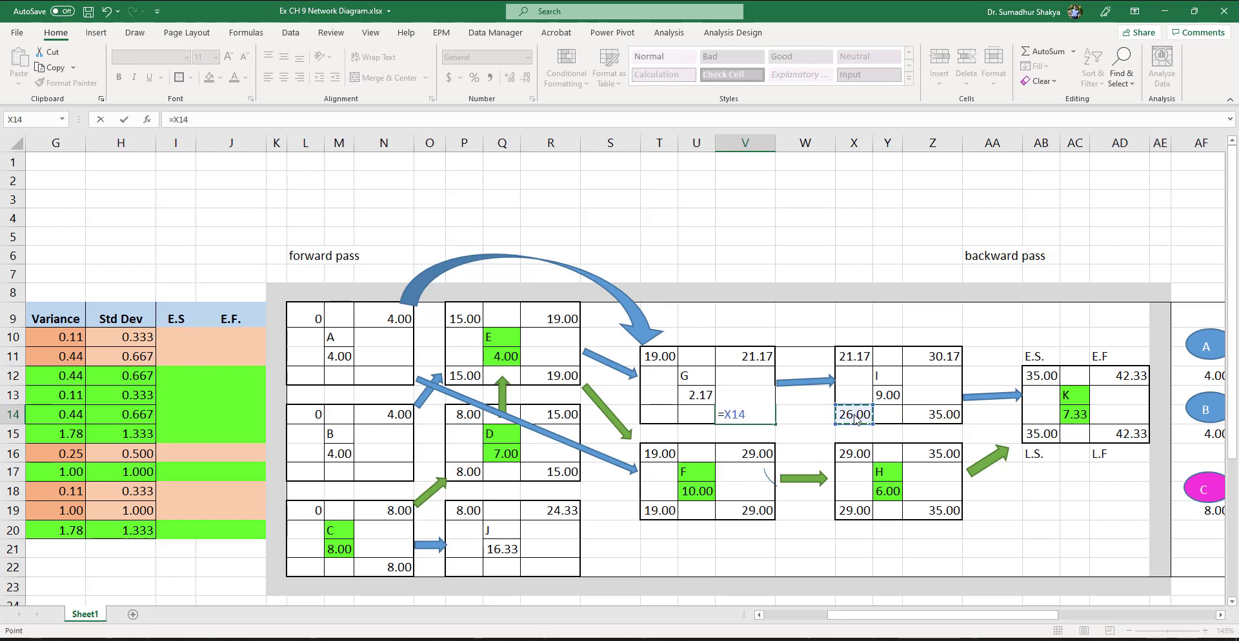
key("Return")
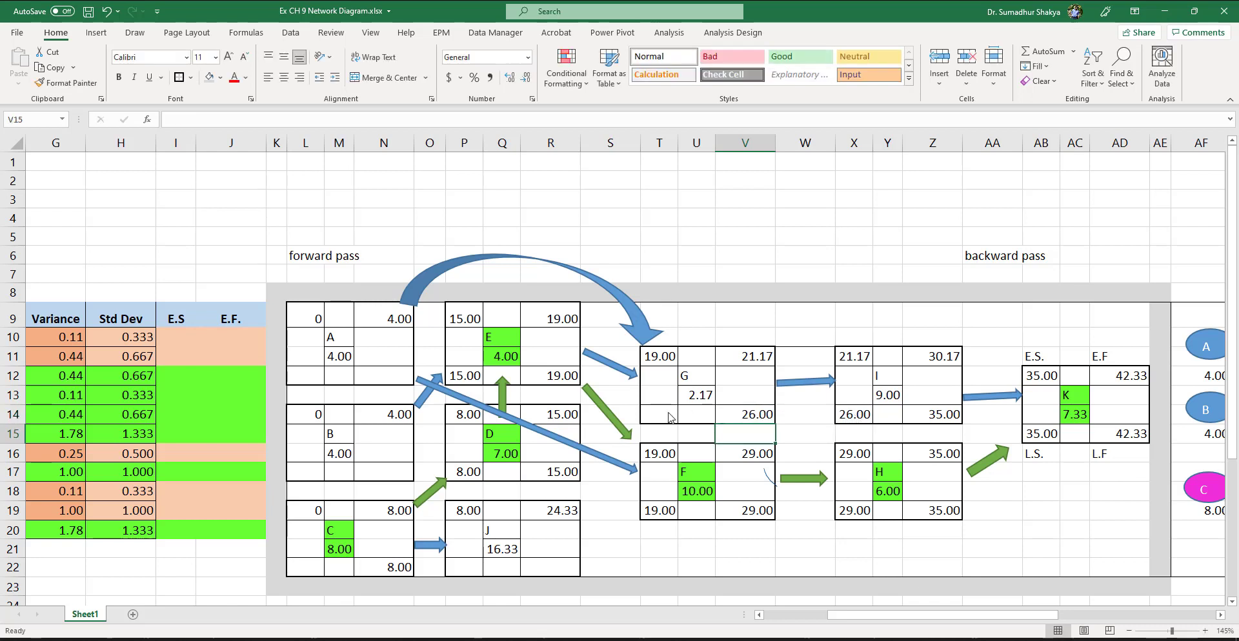
- Copy activity I's late start formula from X14 into activity G's late start cell T14
left_click(861, 418)
key("ctrl+c")
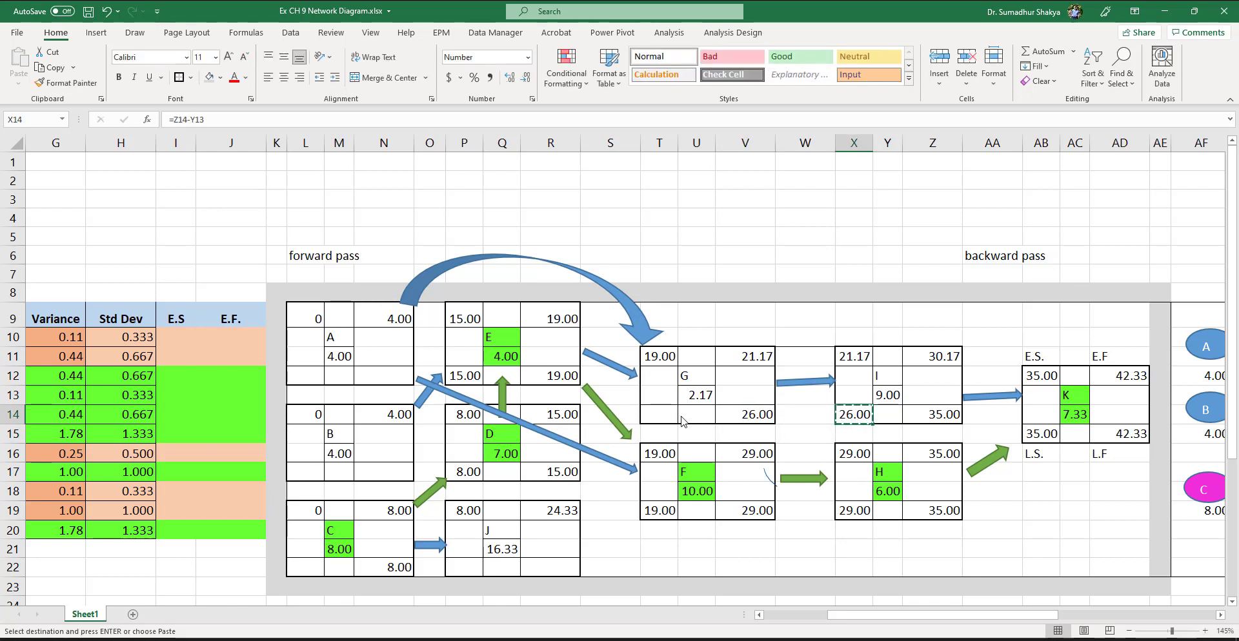
left_click(659, 416)
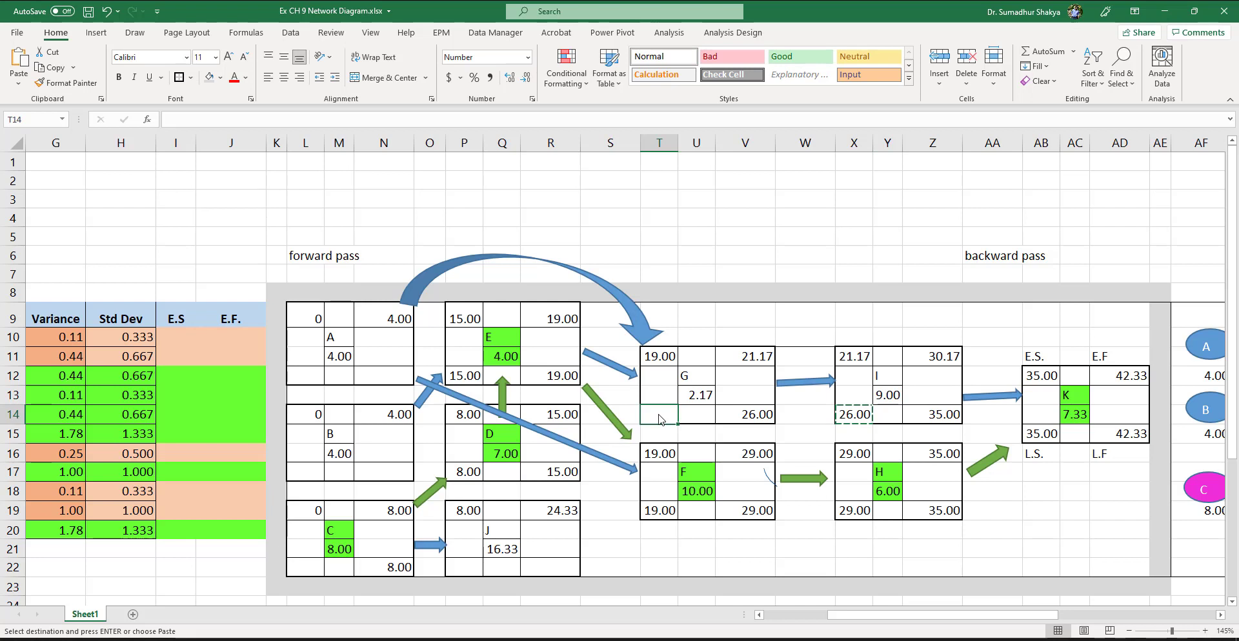
key("ctrl+v")
- Circle activity A's late finish cell and the late start cells of its successors G and F in freehand ink
left_click(394, 362)
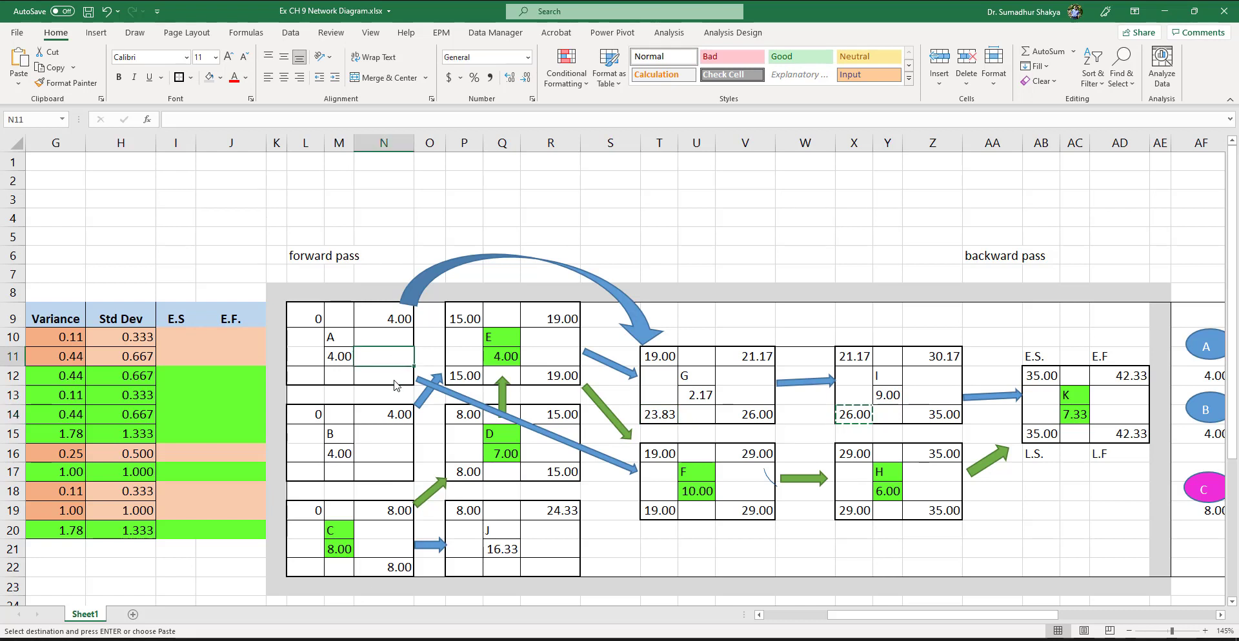
left_click(397, 380)
left_click(859, 262)
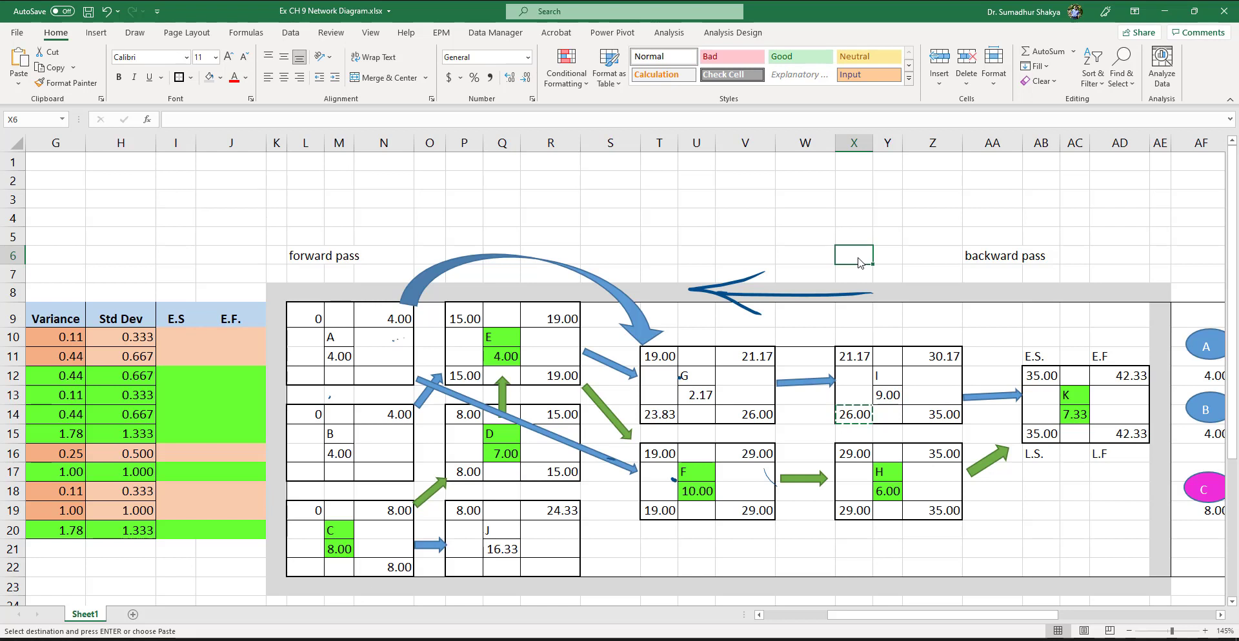
left_click_drag(612, 460, 624, 462)
mouse_move(393, 359)
left_mouse_down()
mouse_move(378, 402)
mouse_move(366, 359)
left_mouse_up()
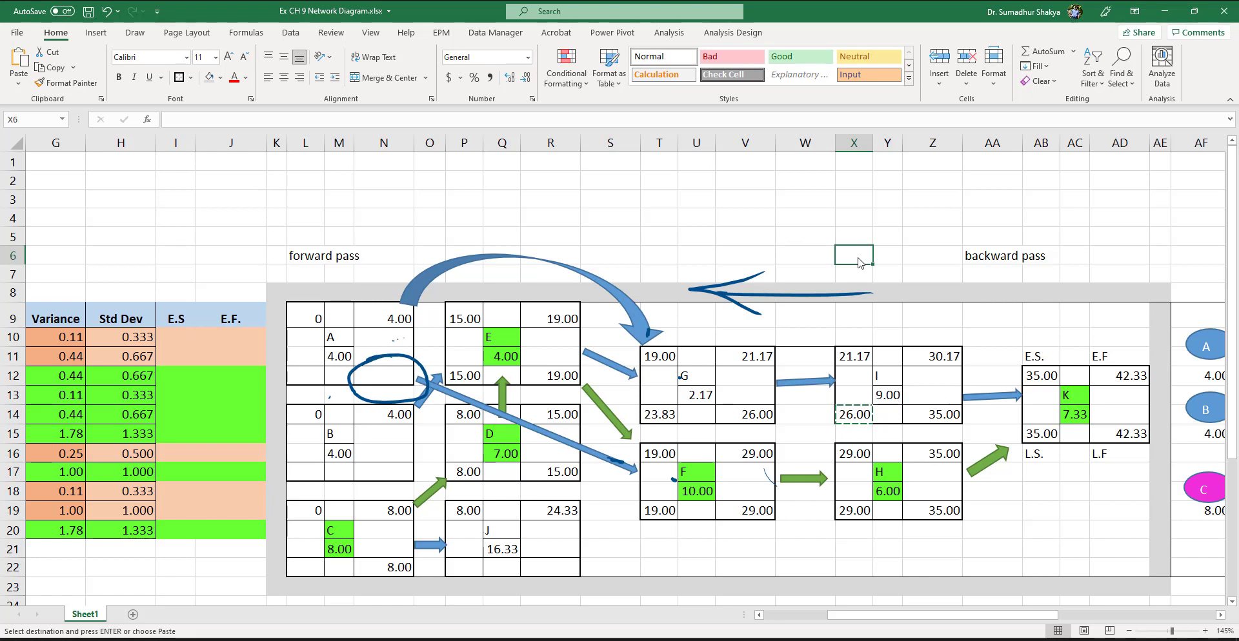
mouse_move(664, 491)
left_mouse_down()
mouse_move(649, 497)
mouse_move(673, 500)
left_mouse_up()
mouse_move(662, 395)
left_mouse_down()
mouse_move(630, 416)
mouse_move(680, 398)
left_mouse_up()
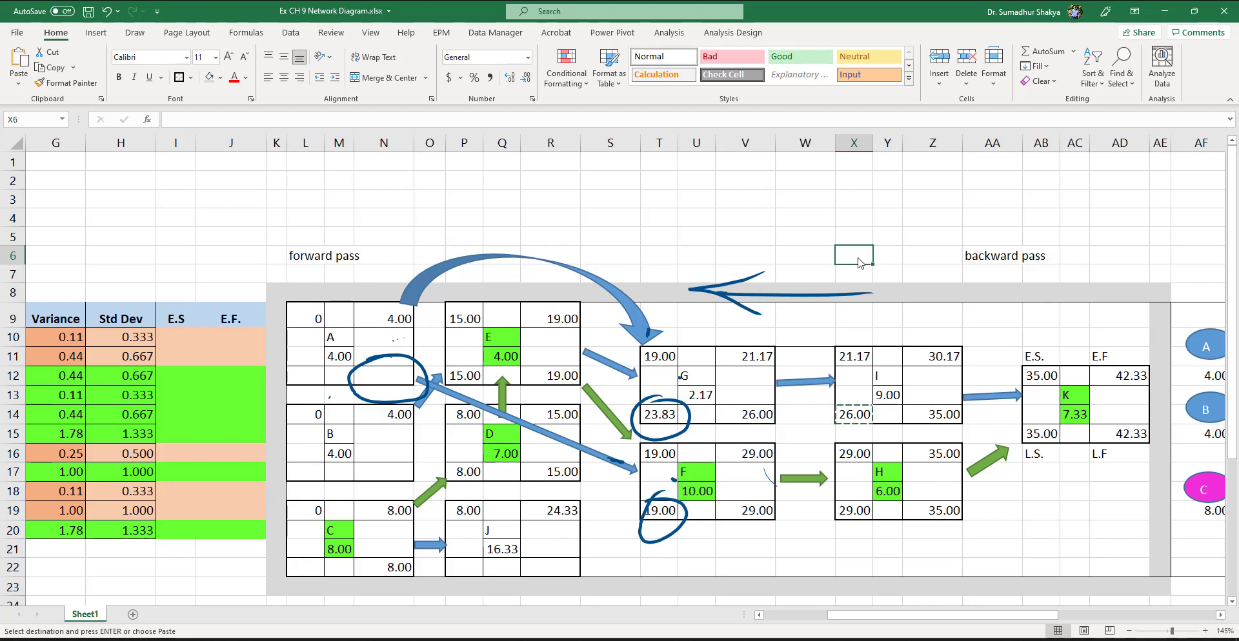
mouse_move(656, 488)
left_mouse_down()
mouse_move(642, 552)
mouse_move(640, 513)
left_mouse_up()
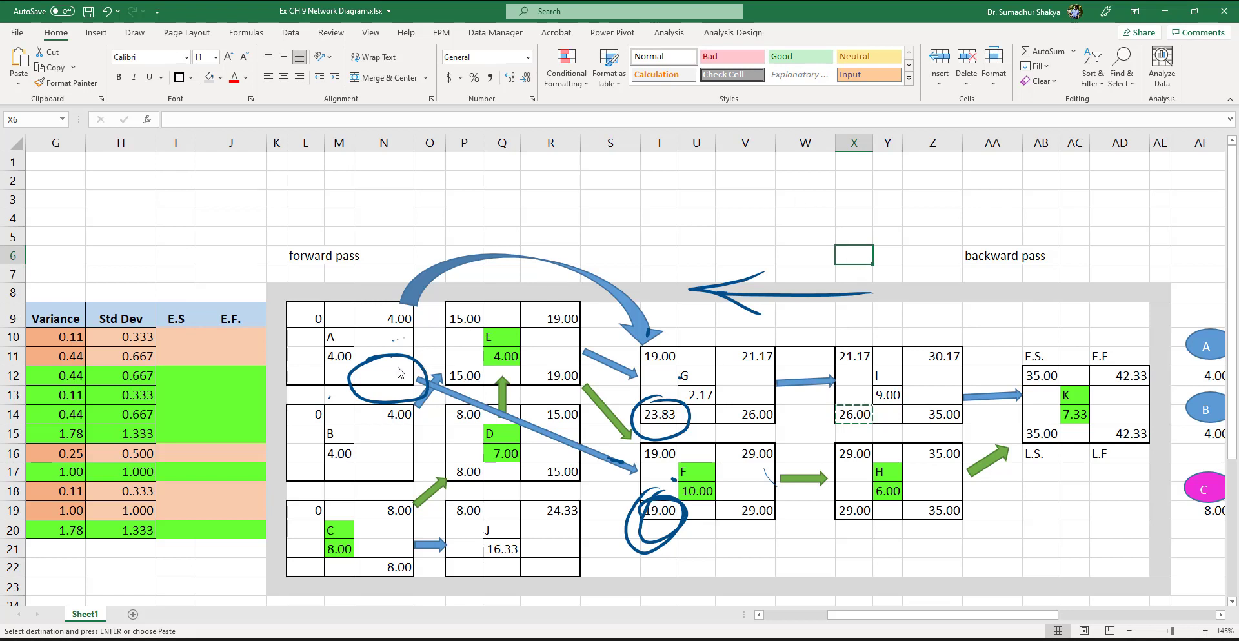
- Undo the freehand circles around A's late finish and the late starts of G and F
key("ctrl+z")
key("ctrl+z")
key("ctrl+z")
key("ctrl+z")
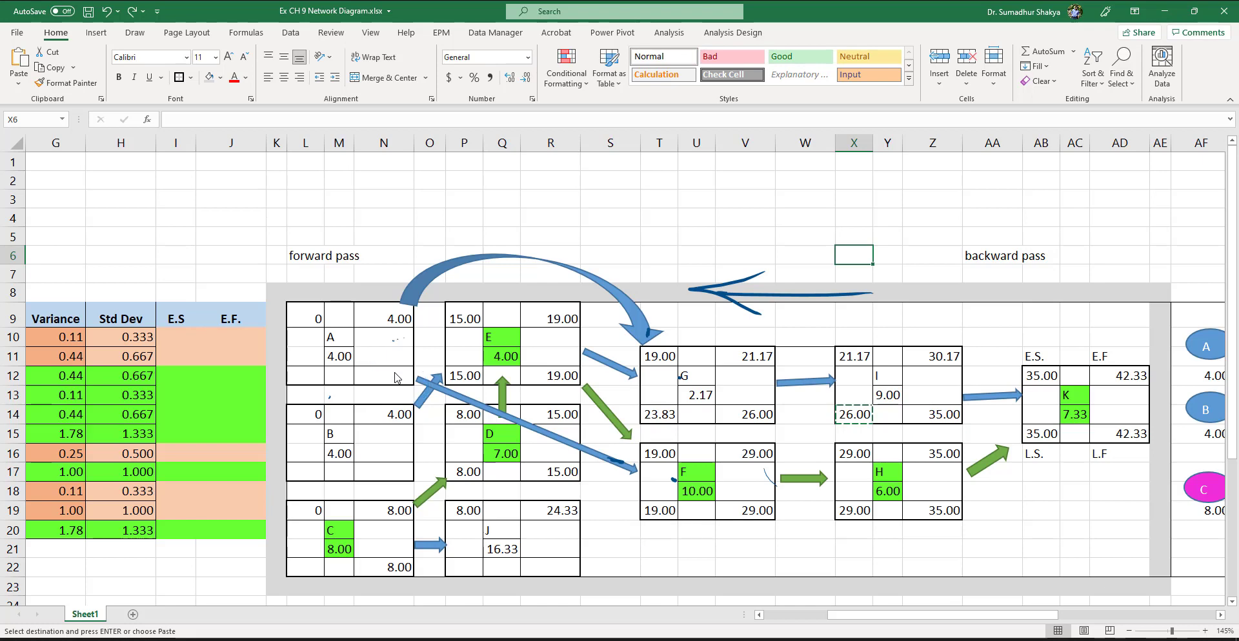
- Link activity A's late finish in N12 to activity F's late start with the formula =T19 and check the cell's reference
left_click(396, 378)
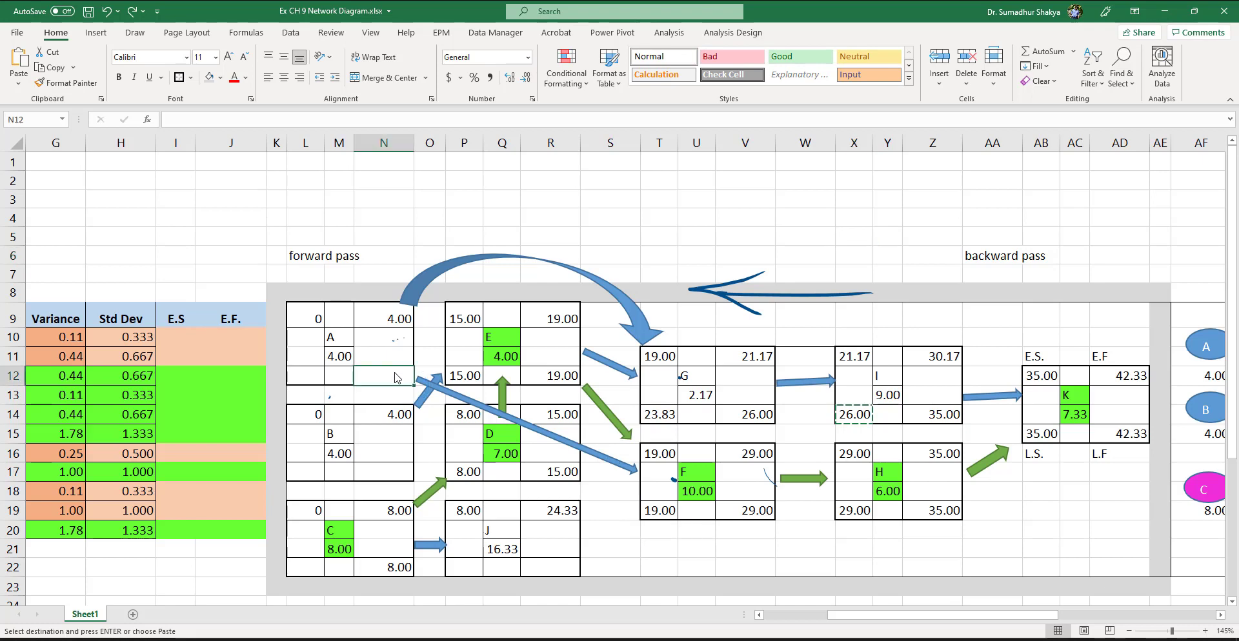
type("=")
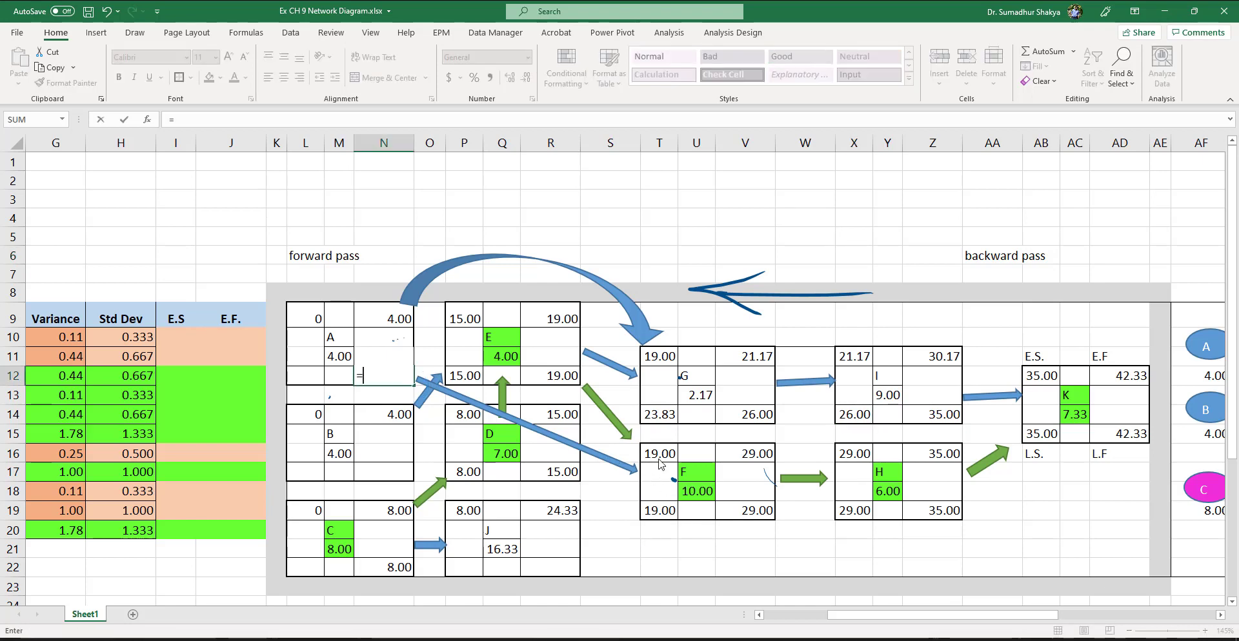
left_click(658, 513)
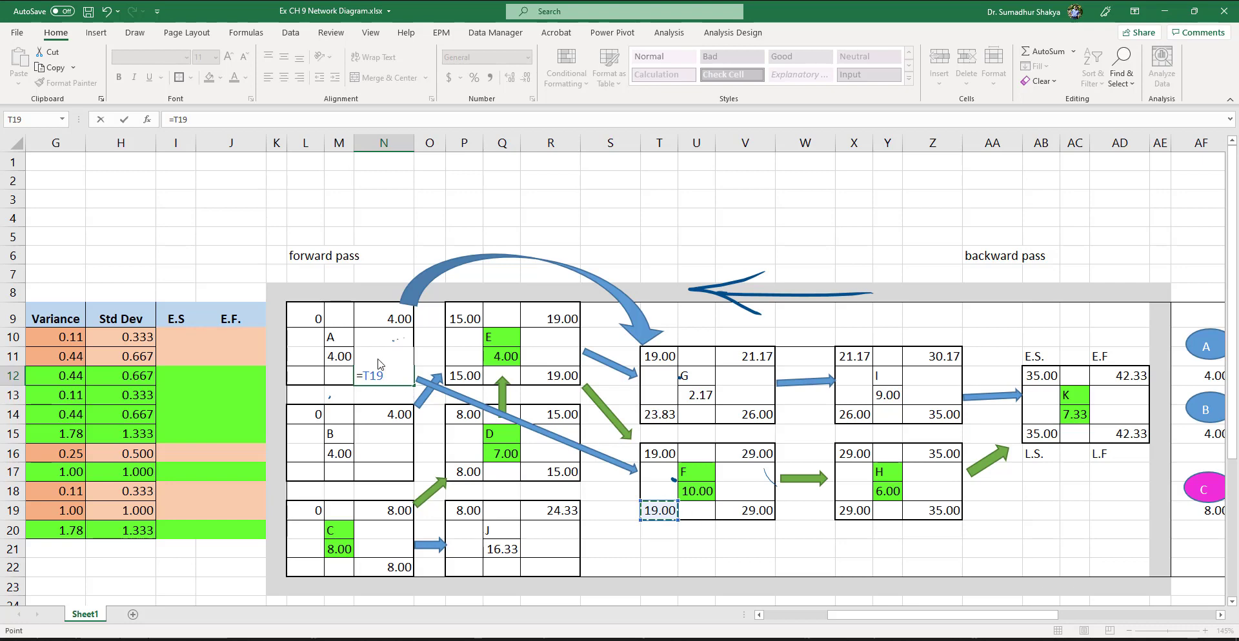
key("Return")
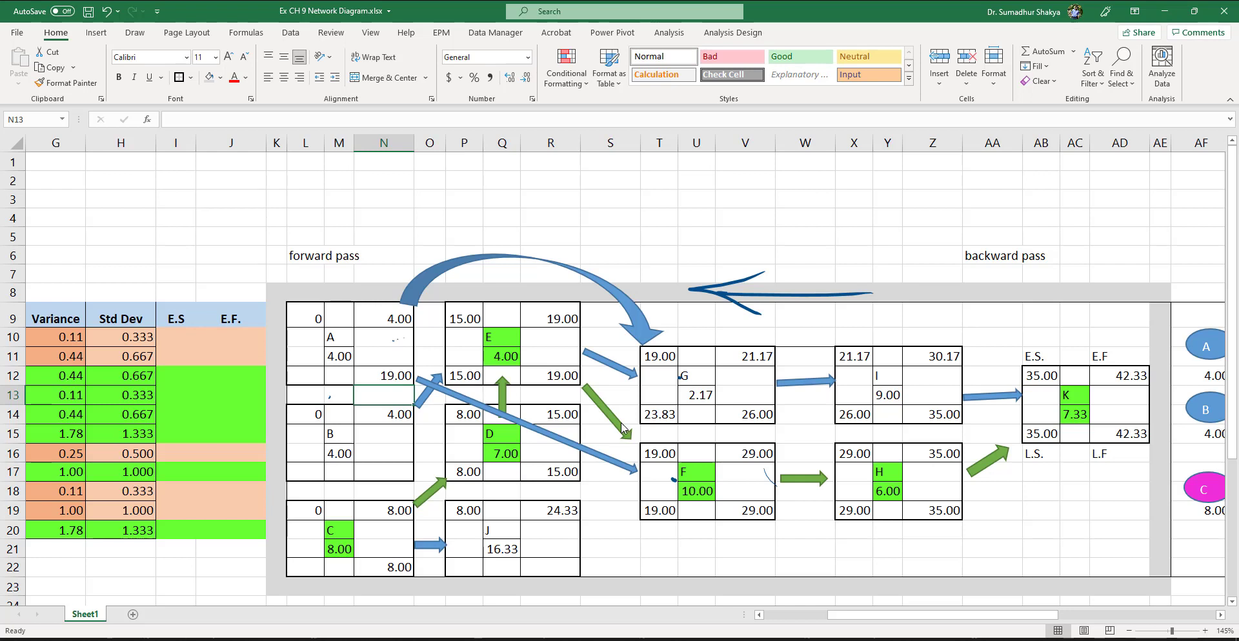
left_click(397, 379)
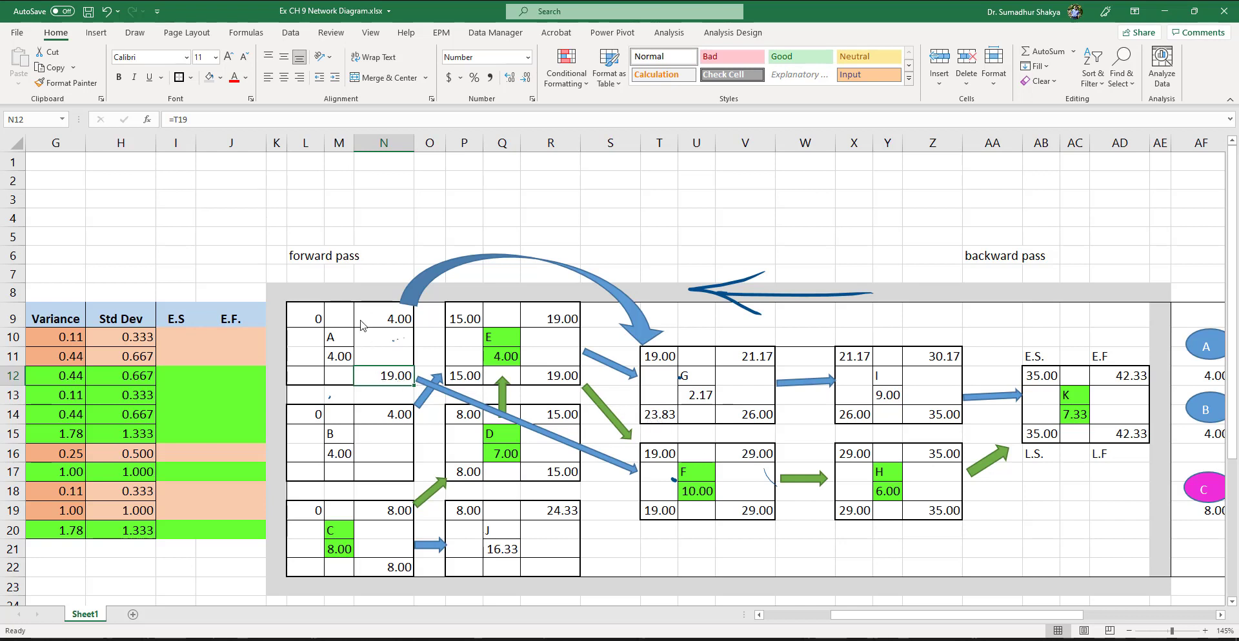
double_click(379, 379)
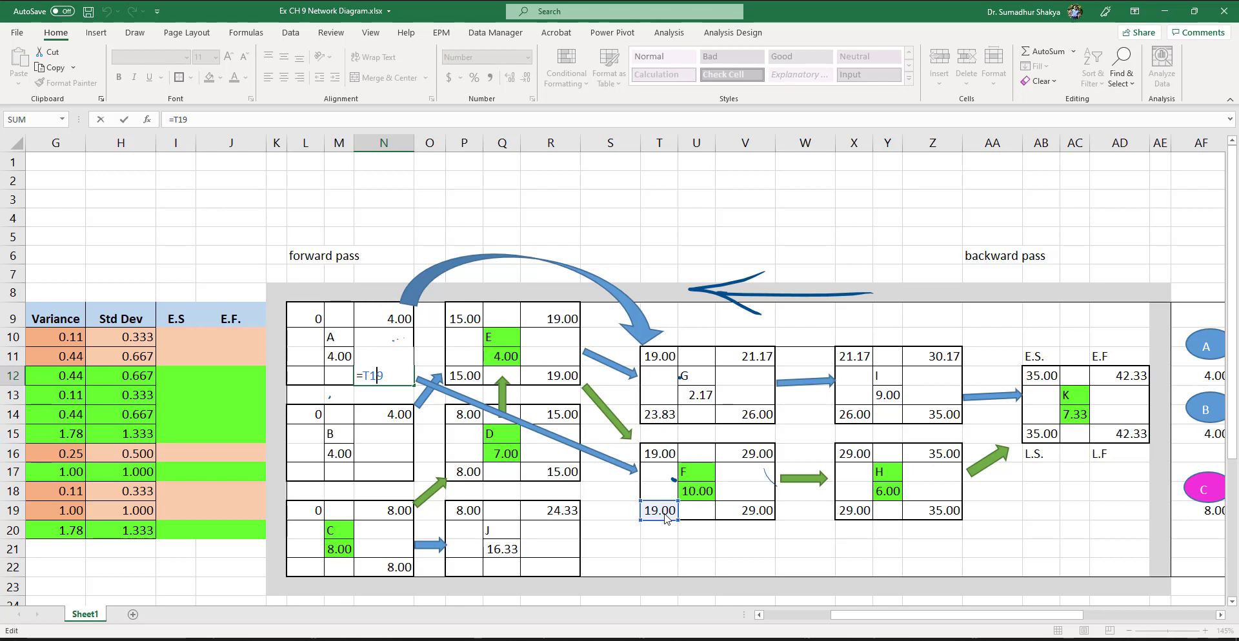
key("Escape")
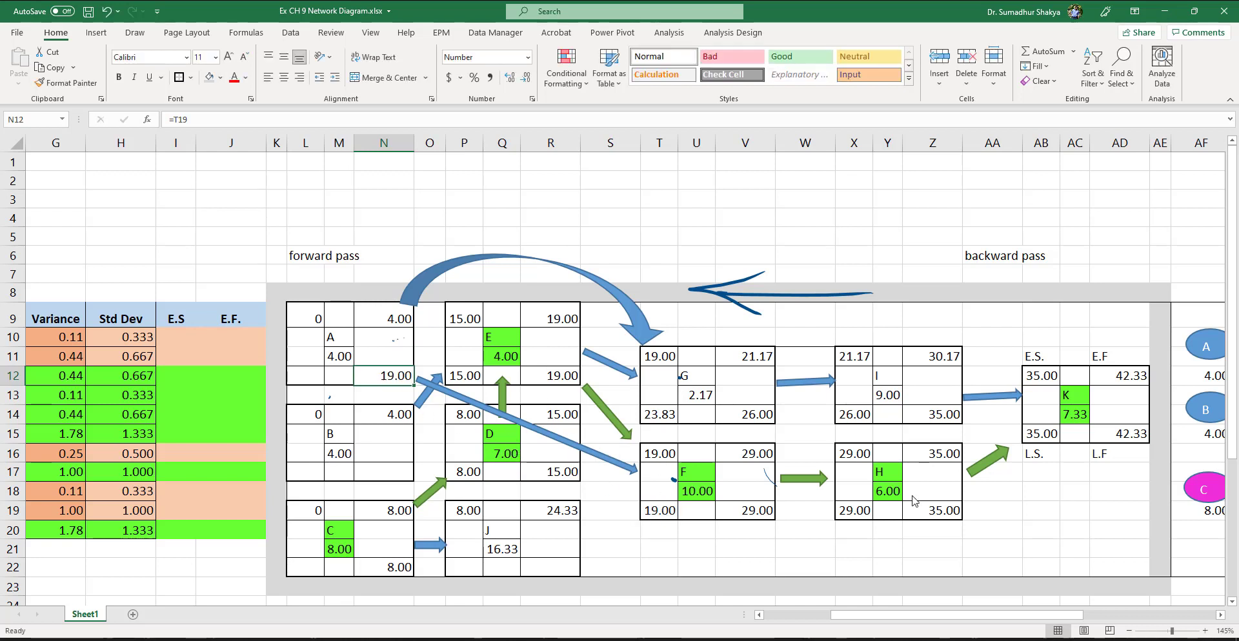
- Calculate activity A's late start in L12 as late finish minus duration with the formula =N12-M11
scroll(1103, 465, "right", 3)
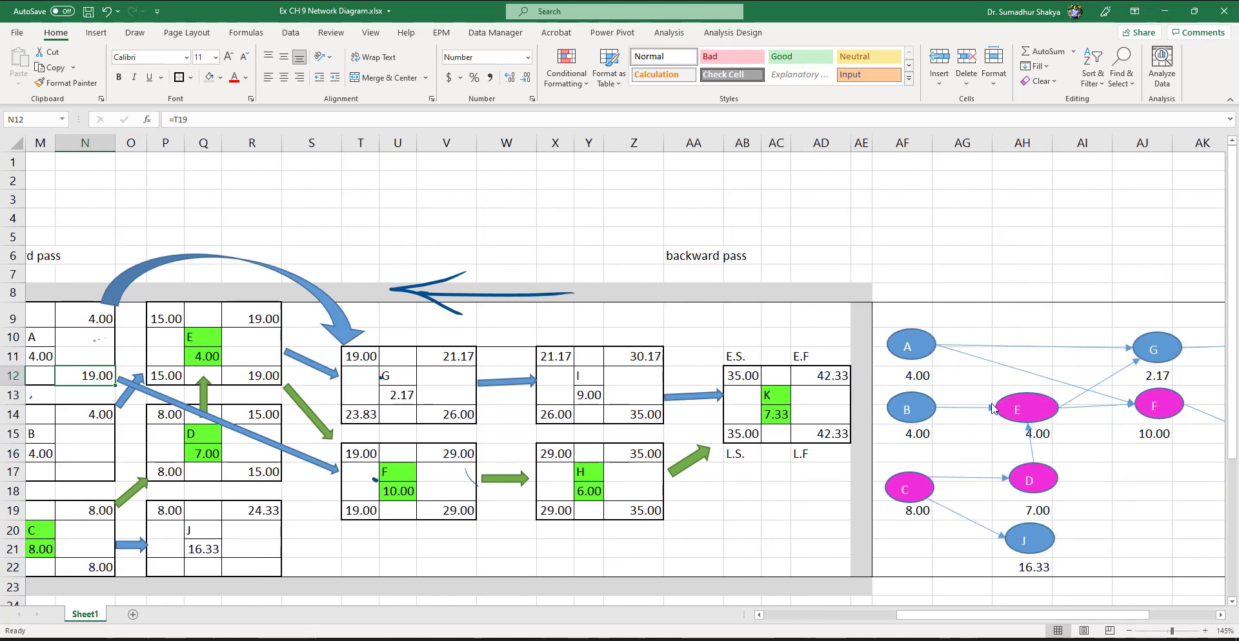
scroll(993, 408, "left", 6)
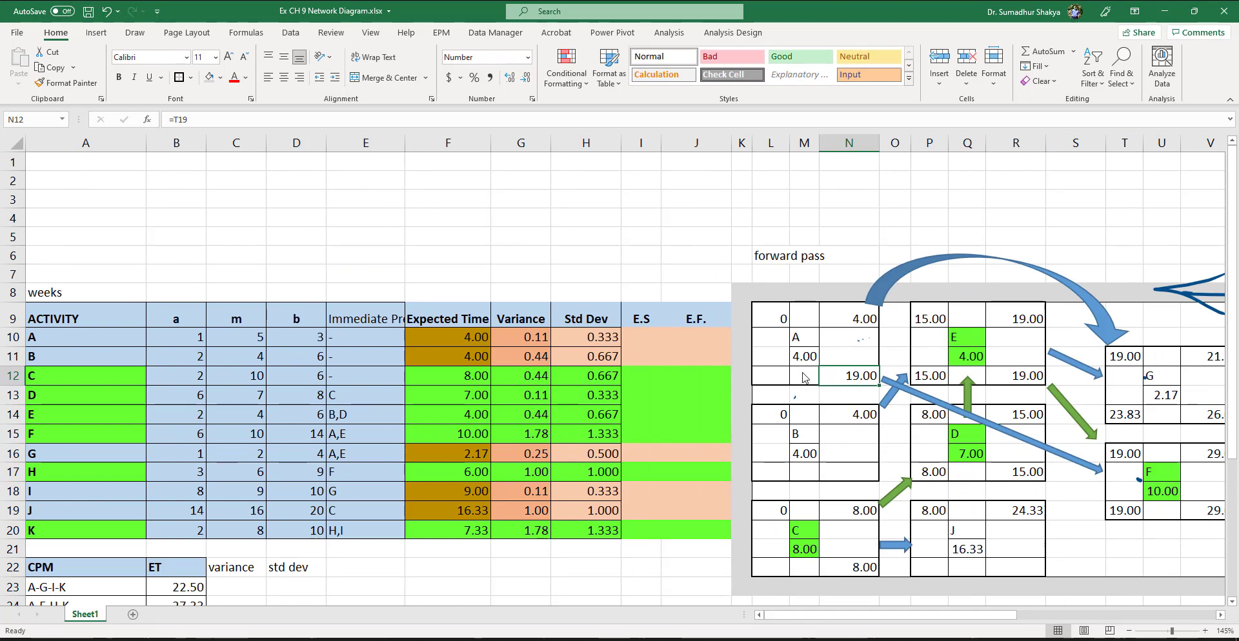
left_click(779, 377)
type("=")
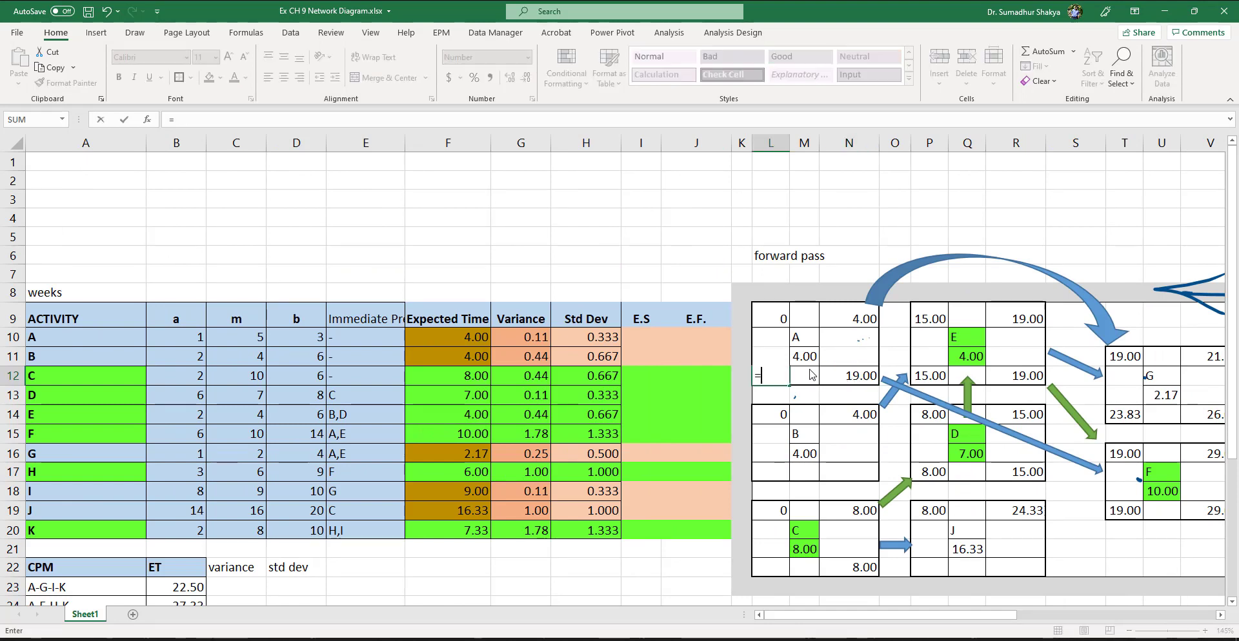
left_click(851, 378)
type("-")
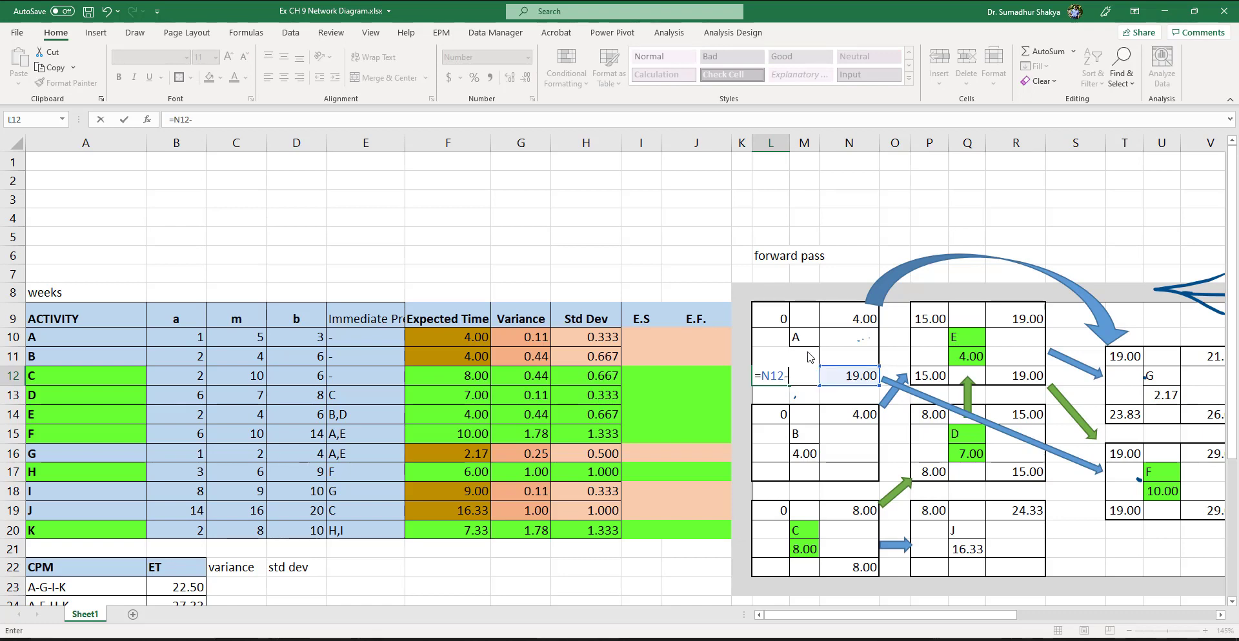
left_click(804, 338)
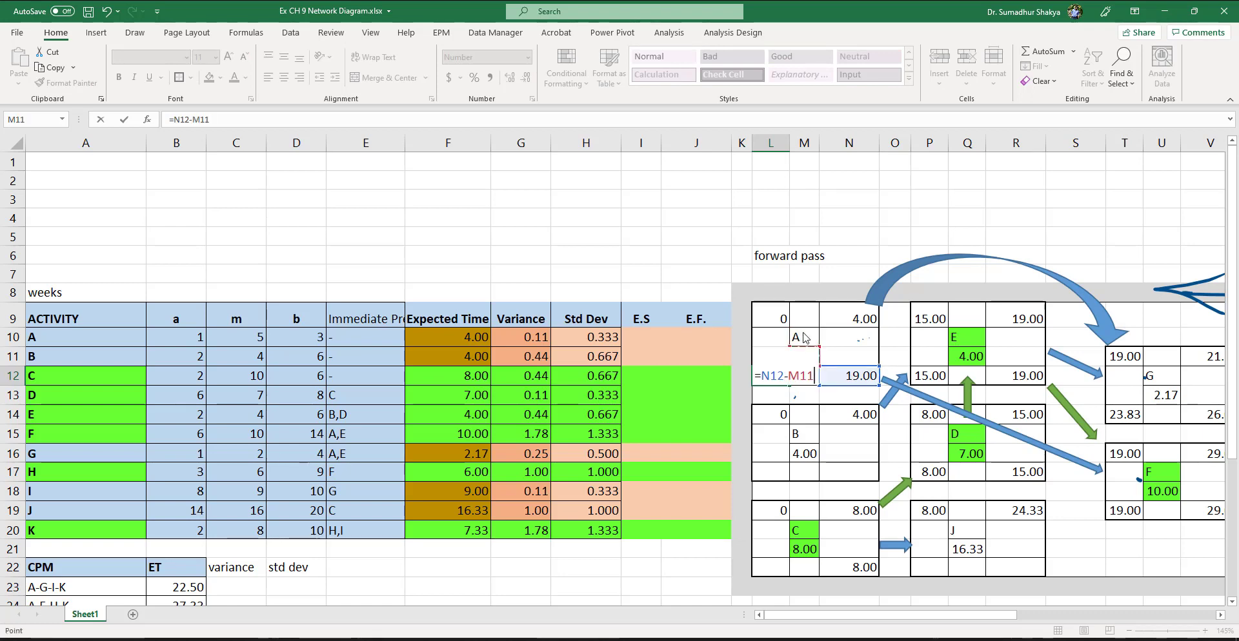
key("Return")
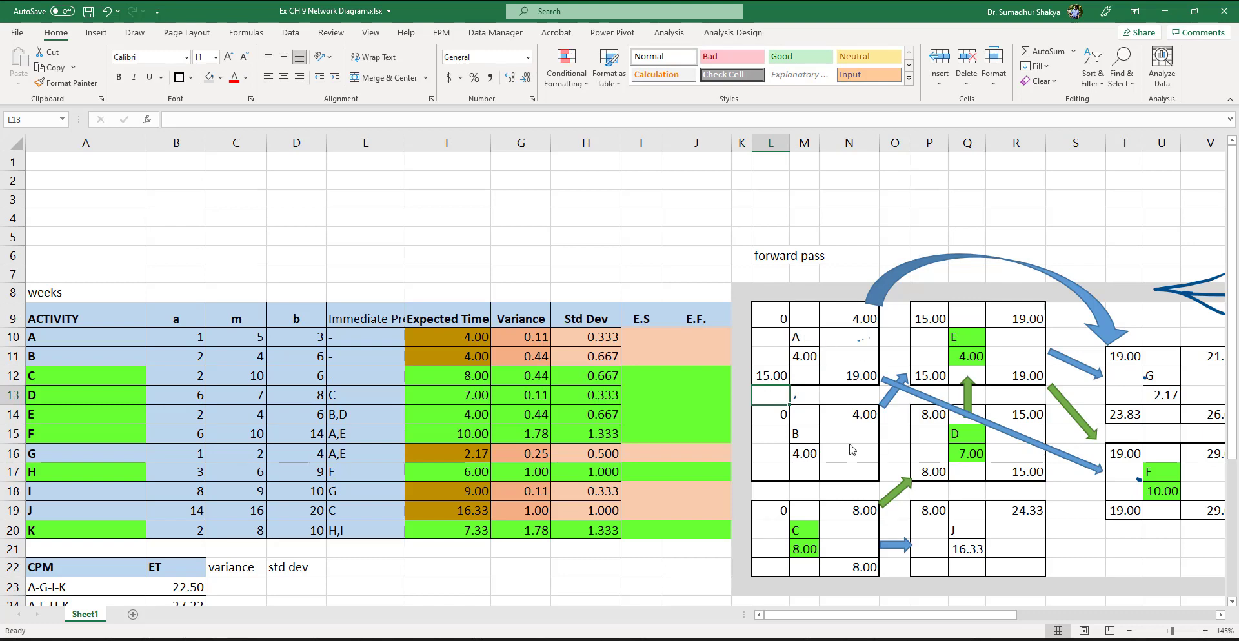
- Link activity B's late finish in N17 to activity E's late start with the formula =P12
scroll(852, 450, "right", 2)
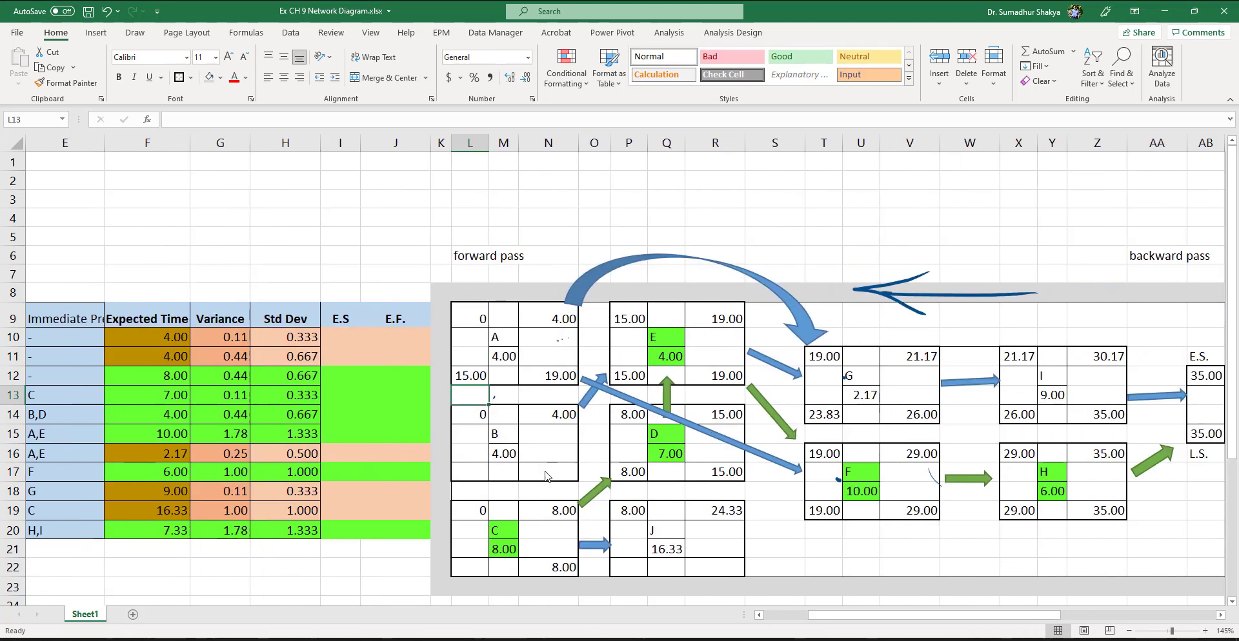
left_click(545, 477)
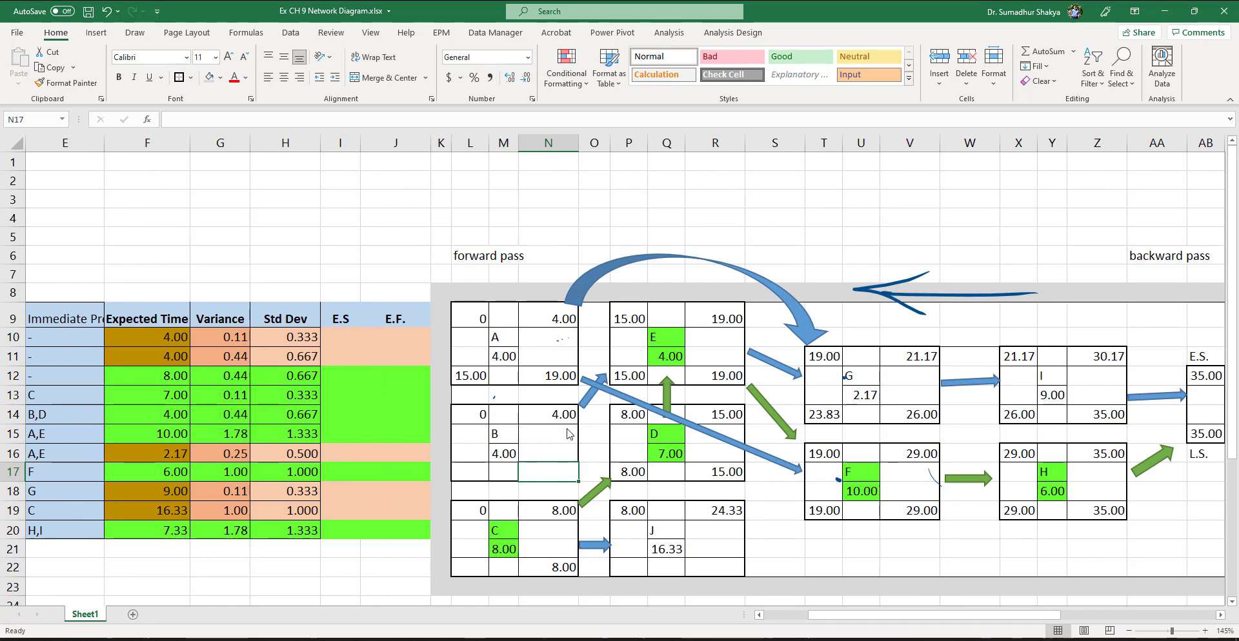
scroll(568, 434, "right", 5)
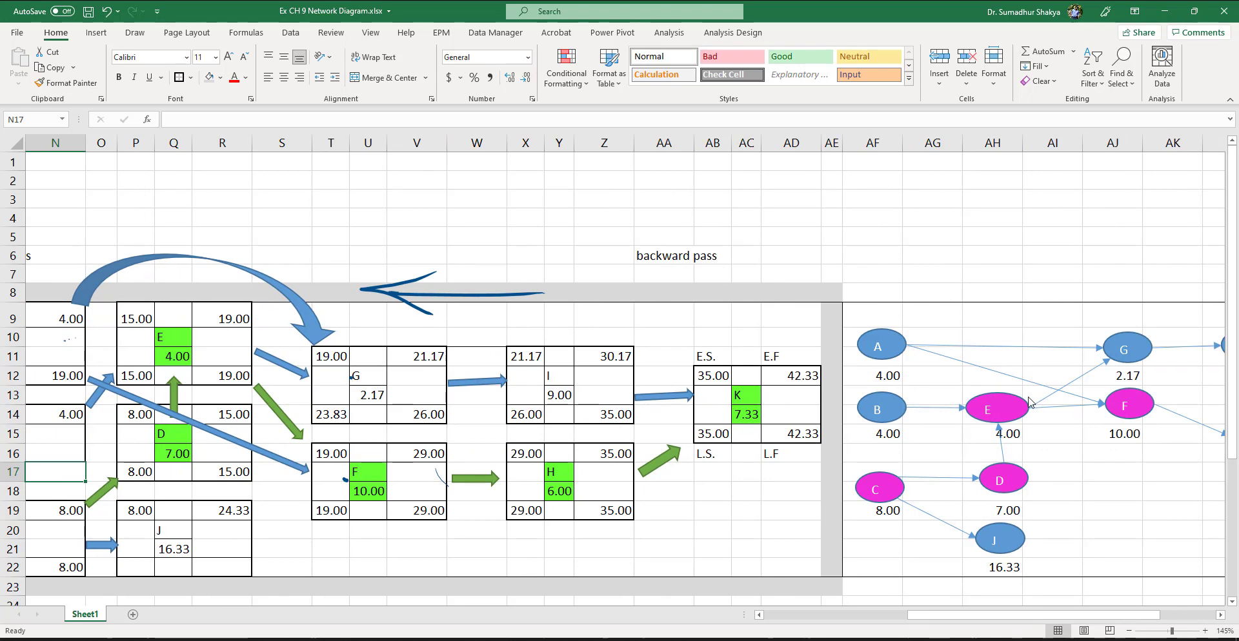
scroll(77, 452, "left", 4)
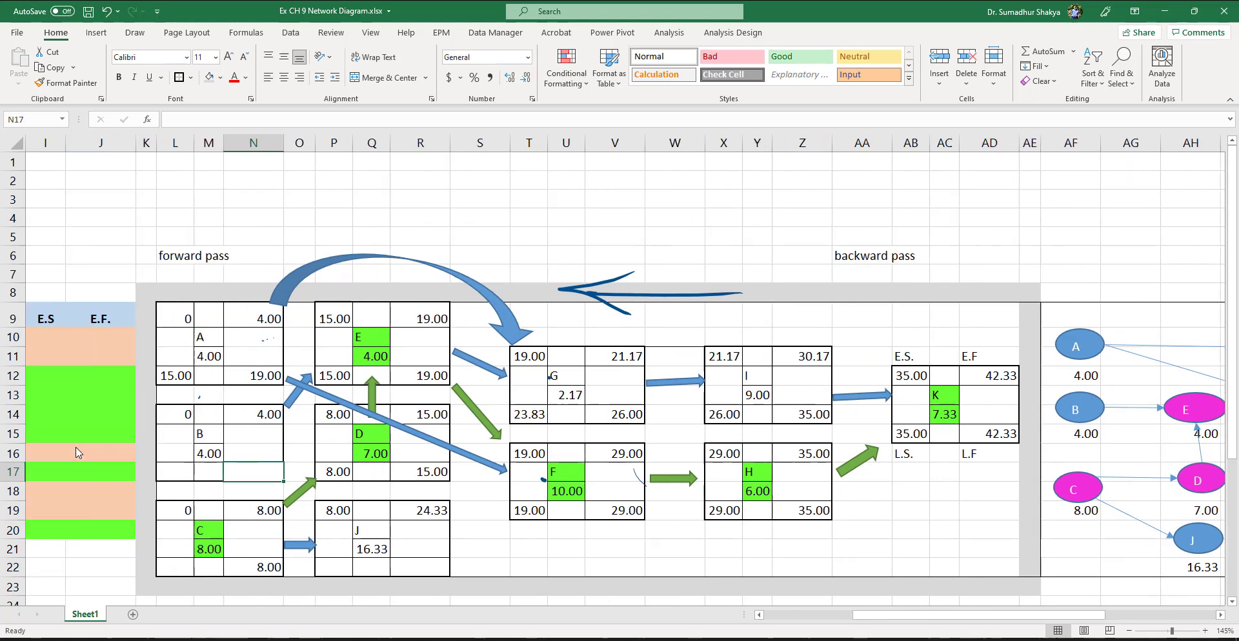
scroll(694, 426, "right", 5)
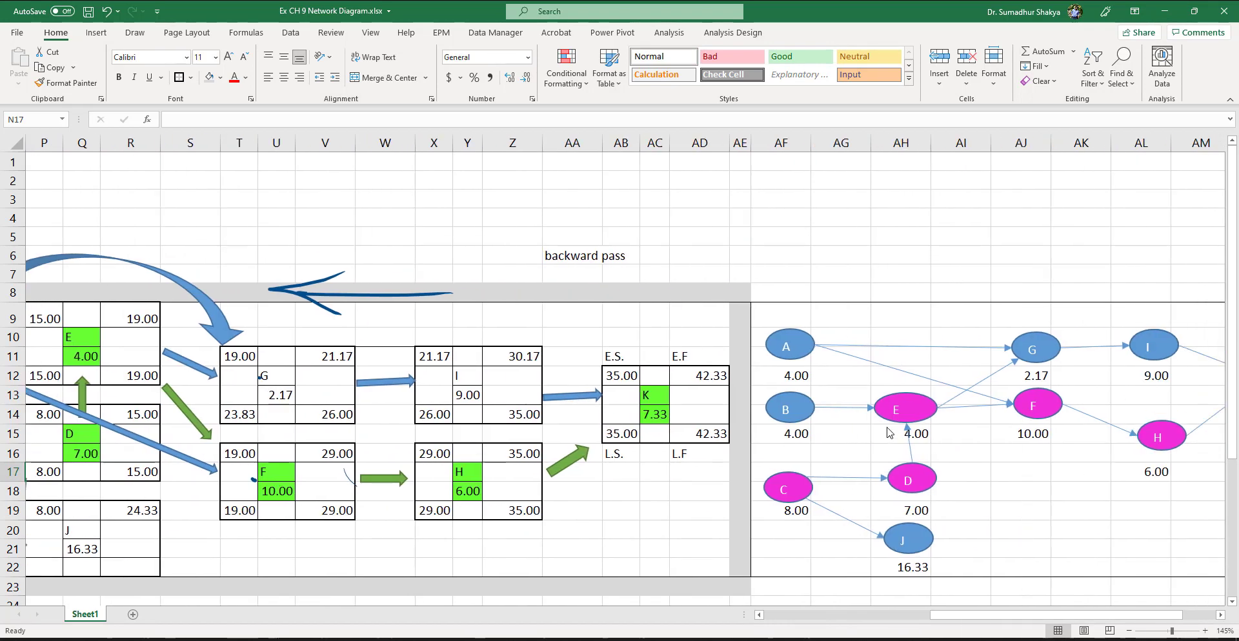
scroll(839, 426, "right", 1)
scroll(129, 373, "left", 4)
scroll(194, 394, "left", 1)
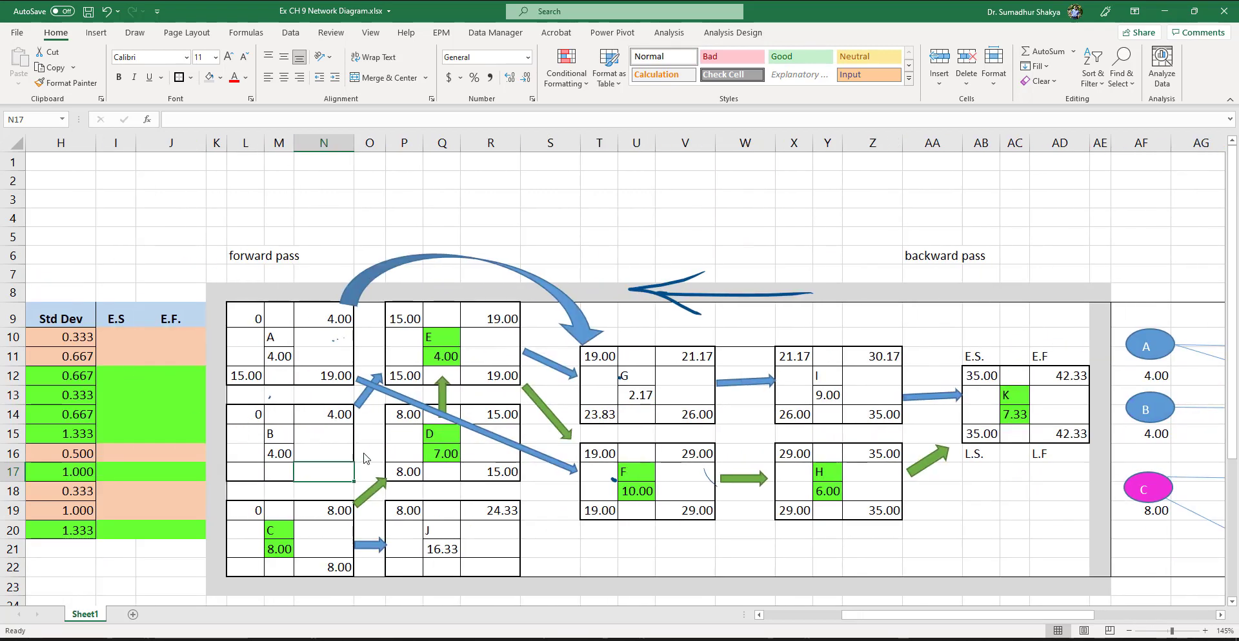
scroll(369, 434, "right", 1)
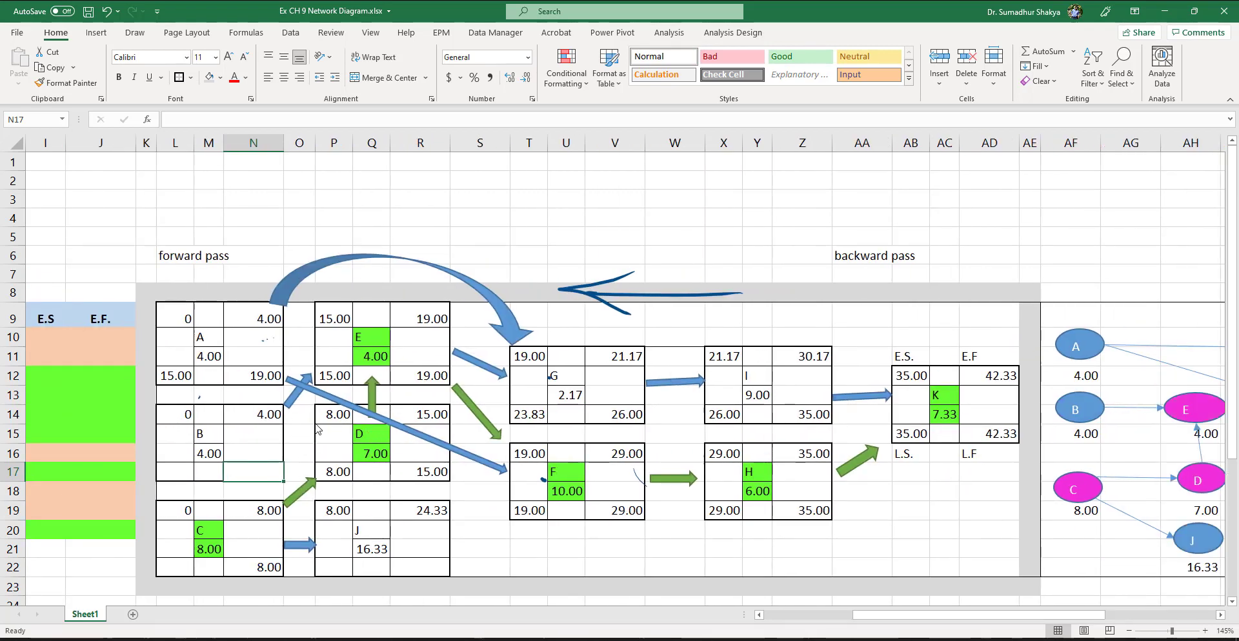
type("=")
left_click(337, 376)
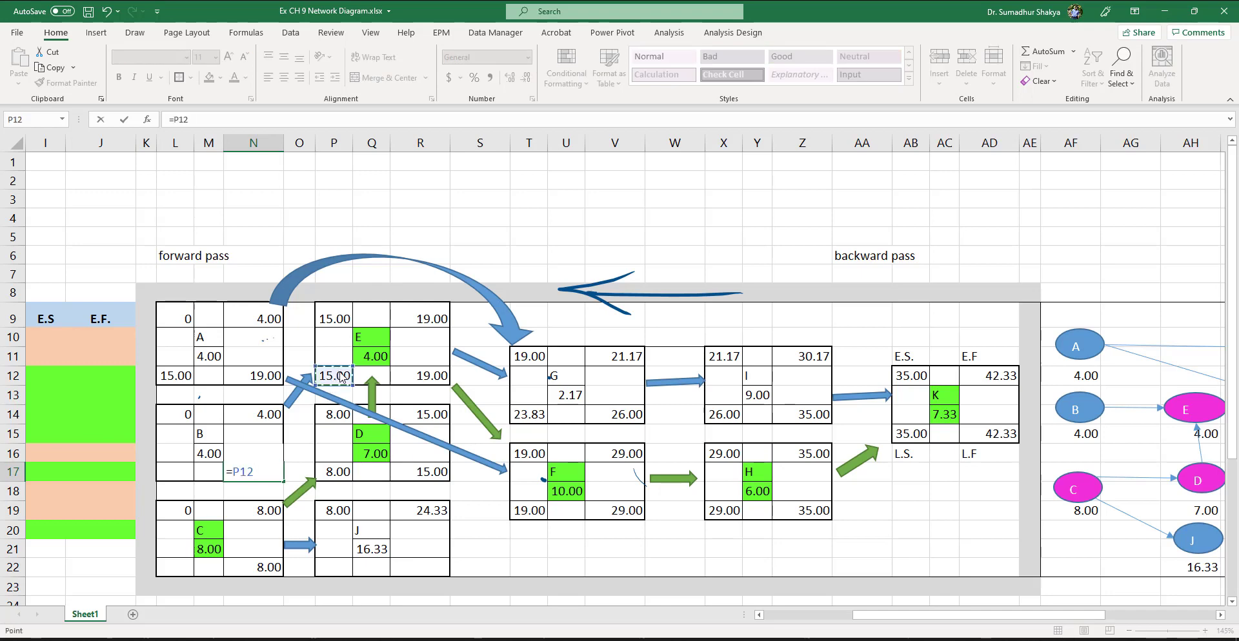
key("Return")
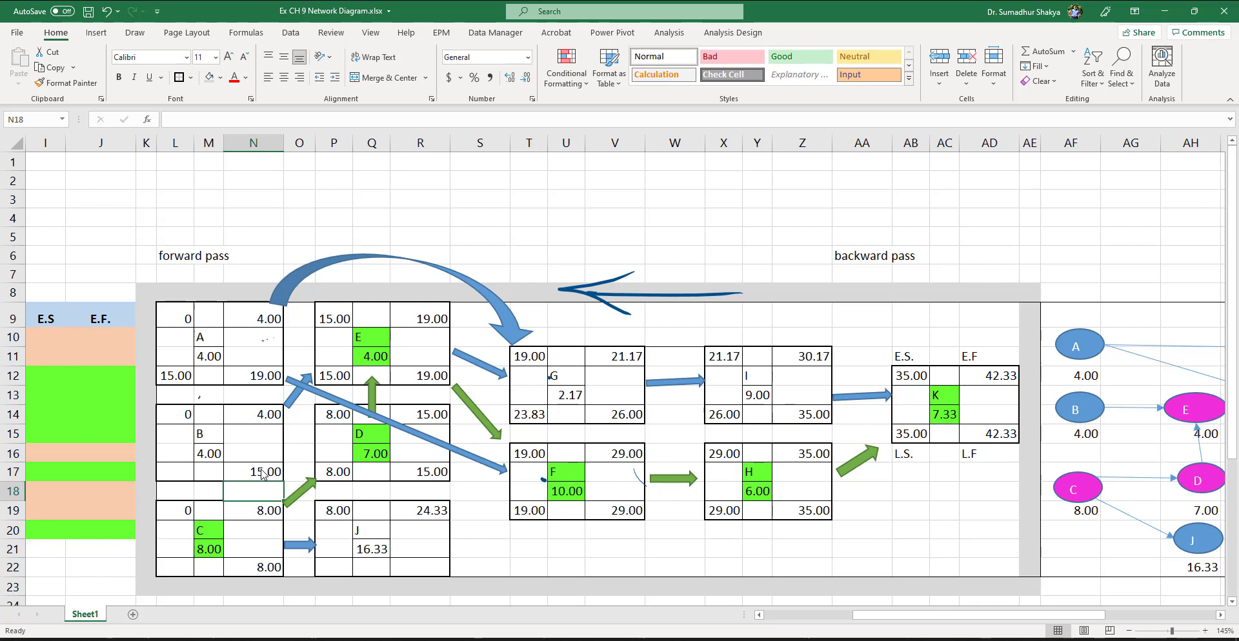
left_click(336, 379)
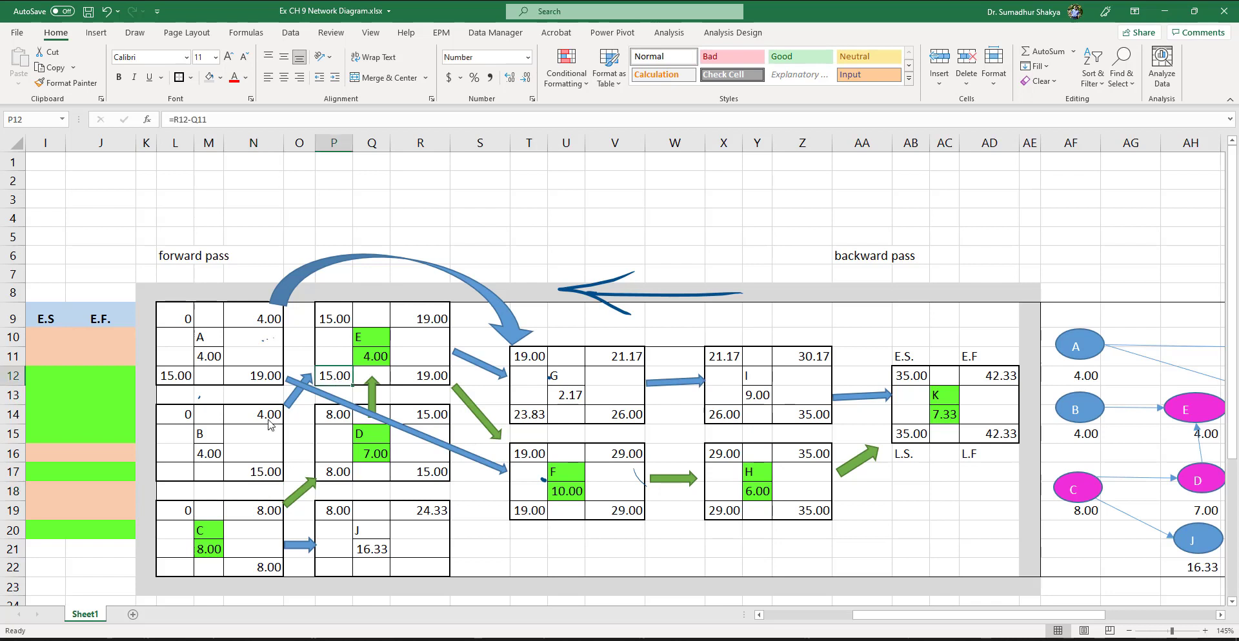
- Copy activity A's late start formula from L12 to L17 so activity B's late start is =N17-M16, and check its reference
left_click(184, 478)
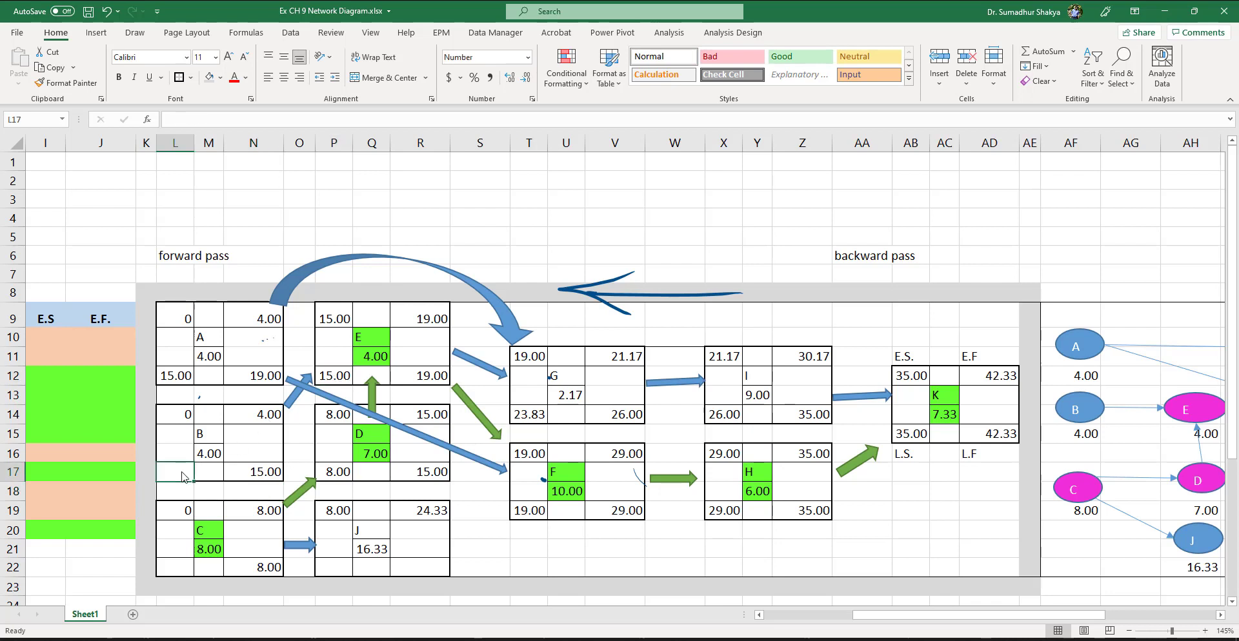
left_click(185, 381)
key("ctrl+c")
left_click(181, 478)
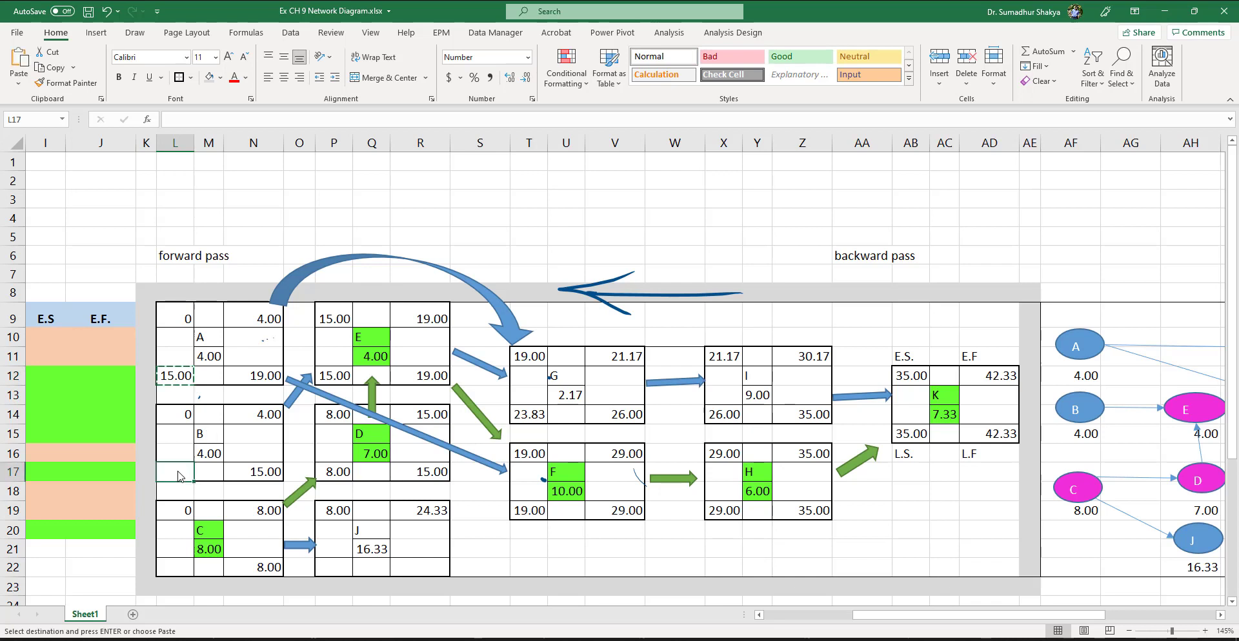
key("ctrl+v")
left_click(260, 481)
left_click(205, 470)
left_click(178, 479)
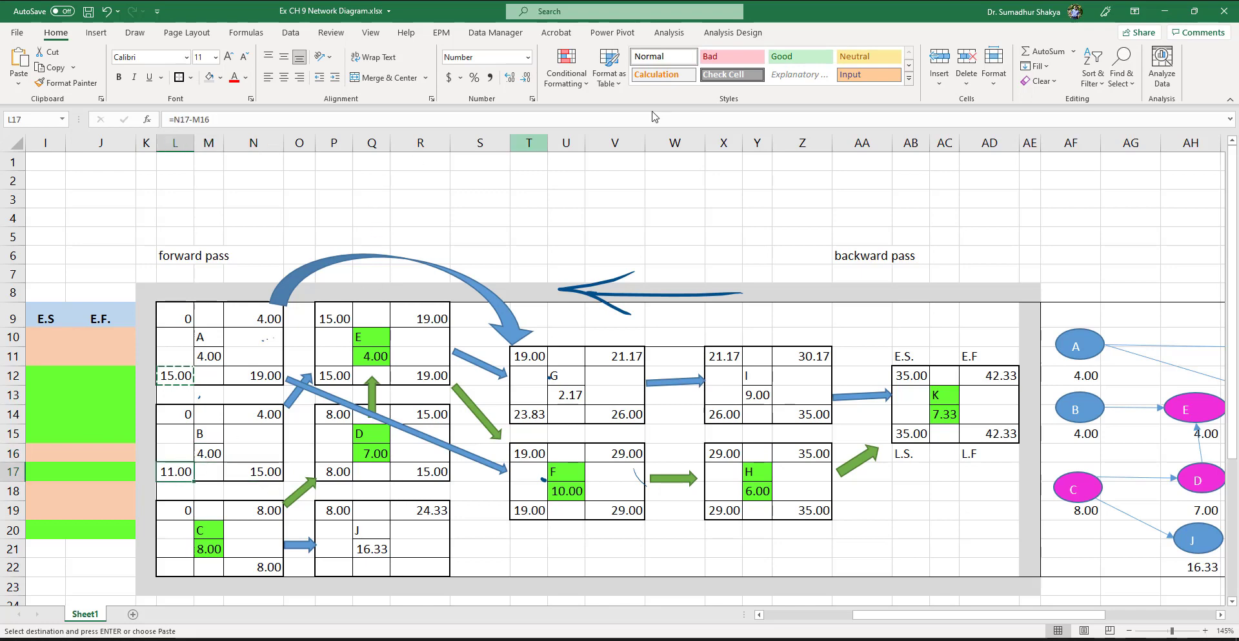
- Insert four columns between the E.F. column and the network diagram, and narrow the new column K into a spacer
scroll(189, 337, "down", 1)
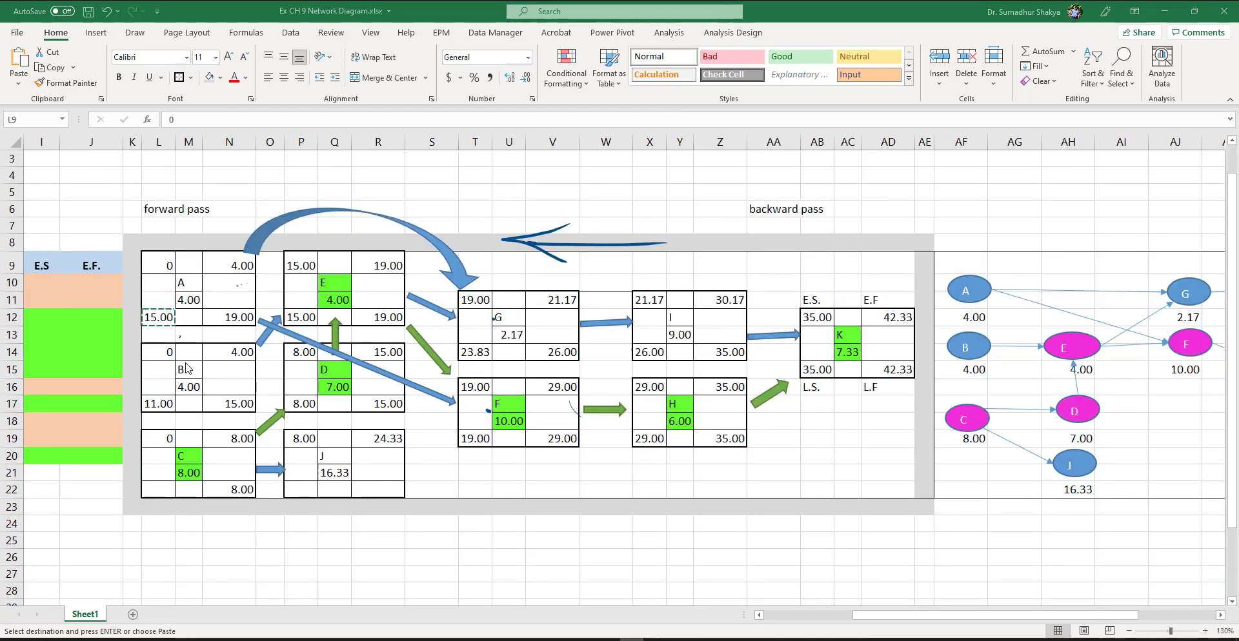
left_click(188, 336)
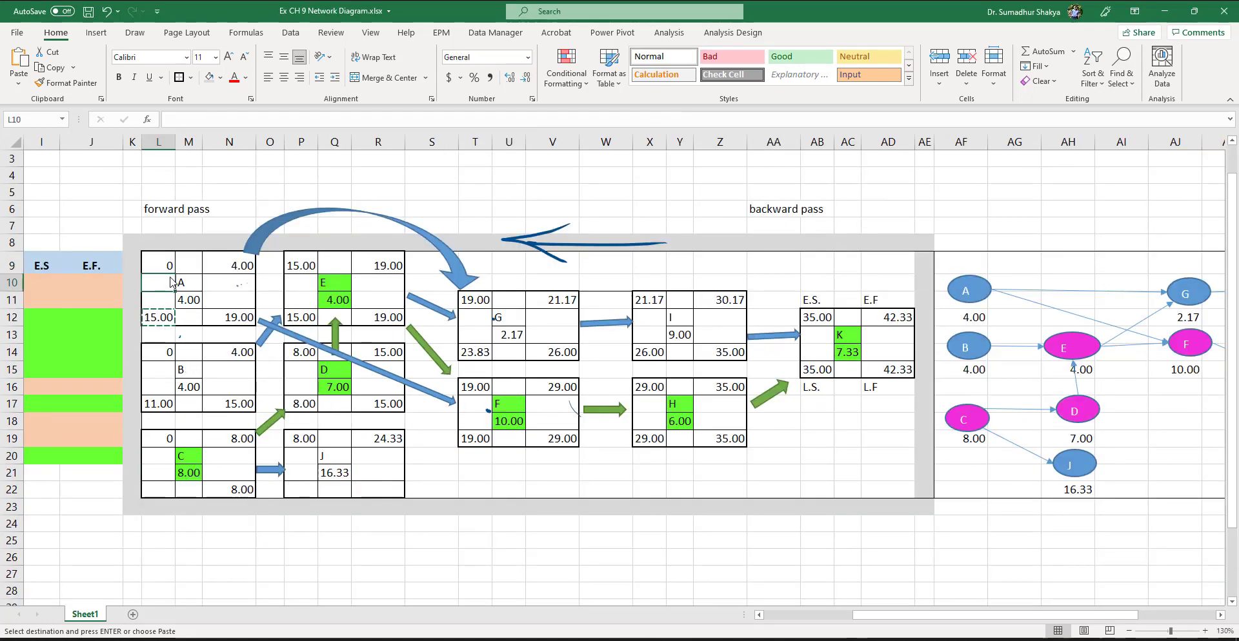
left_click(158, 324)
scroll(157, 324, "left", 3)
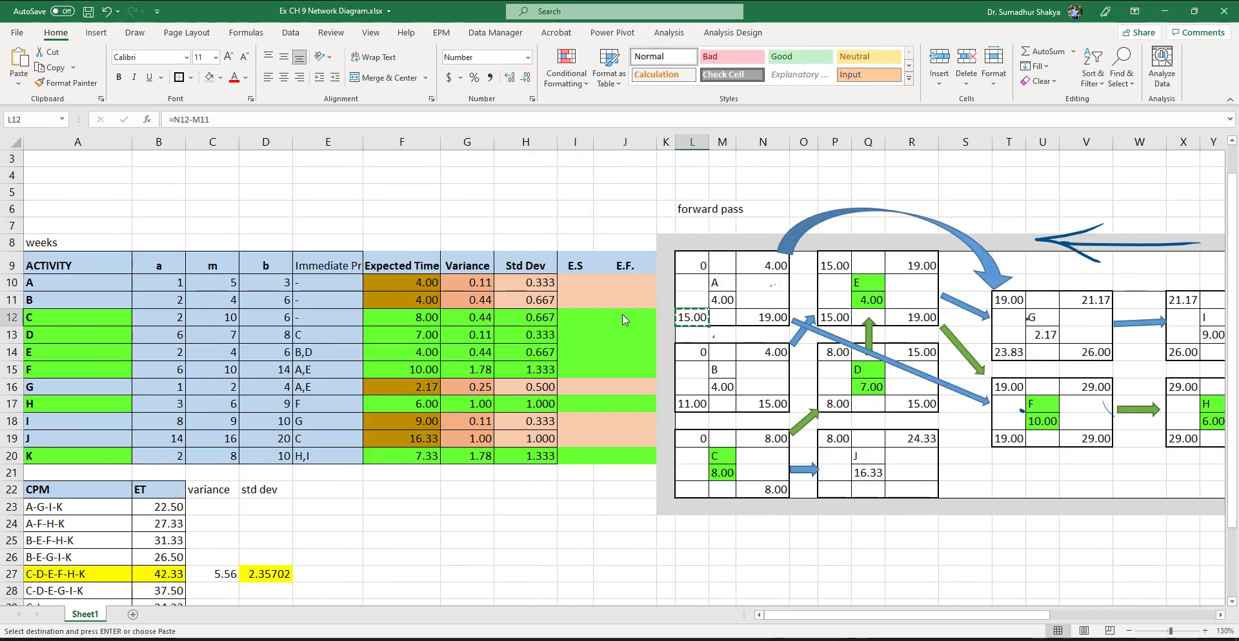
left_click(664, 272)
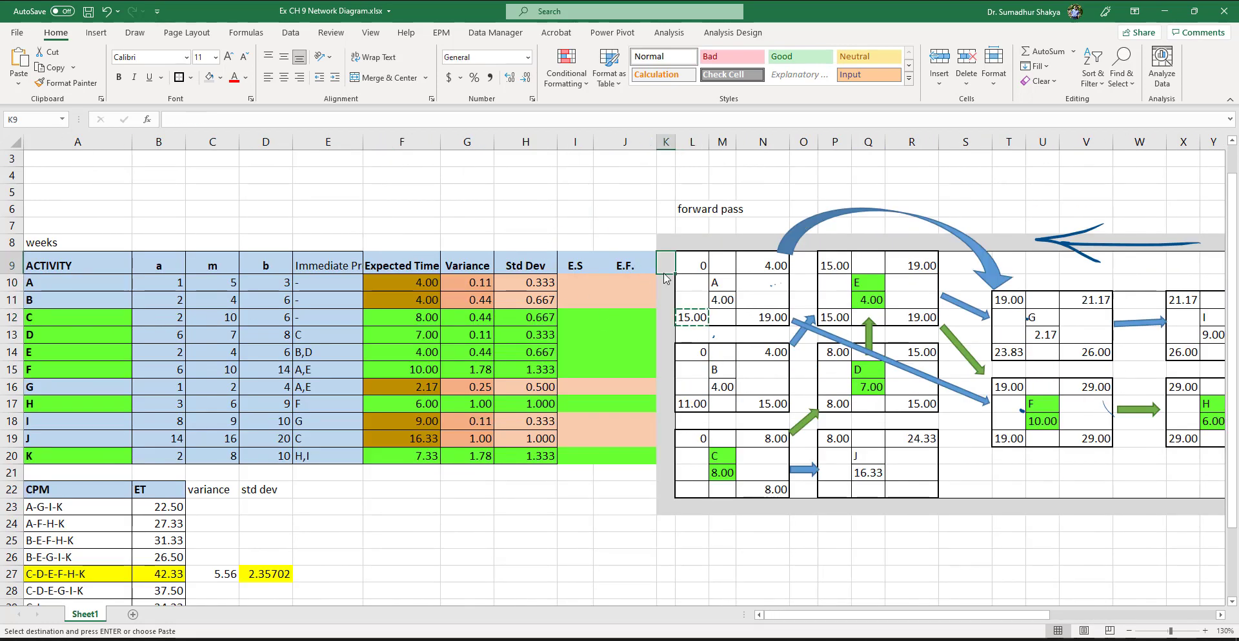
key("Return")
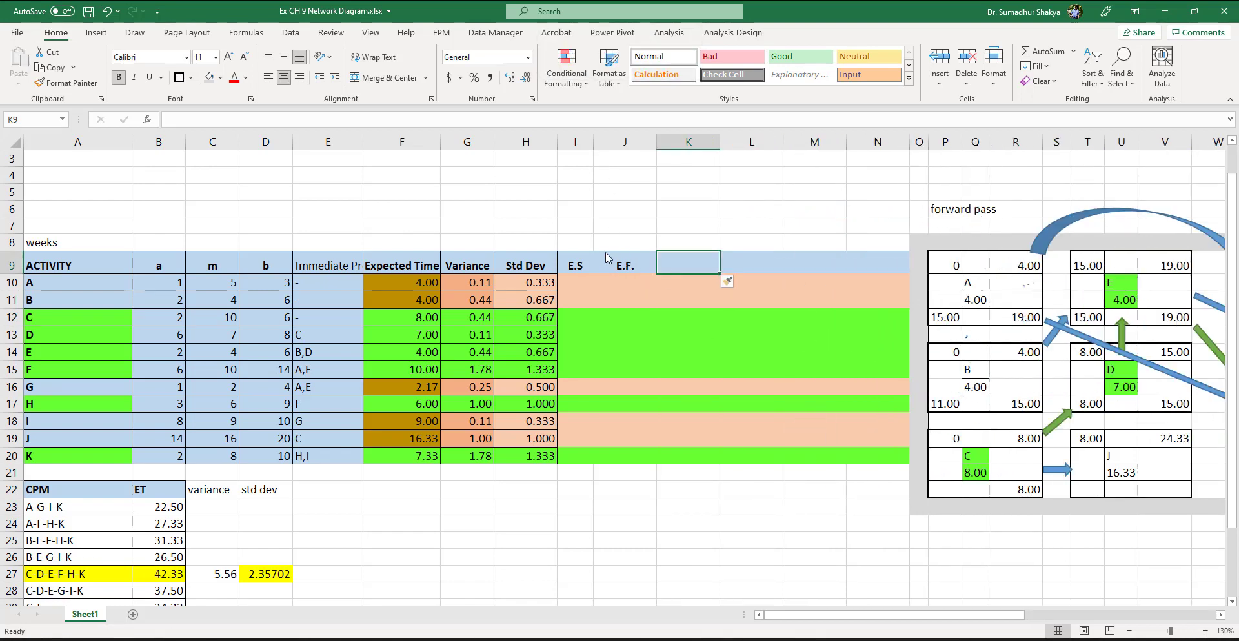
left_click_drag(720, 143, 670, 152)
- Add the headings L.S. in L9 and L.F. in M9 to the activity table
left_click(707, 272)
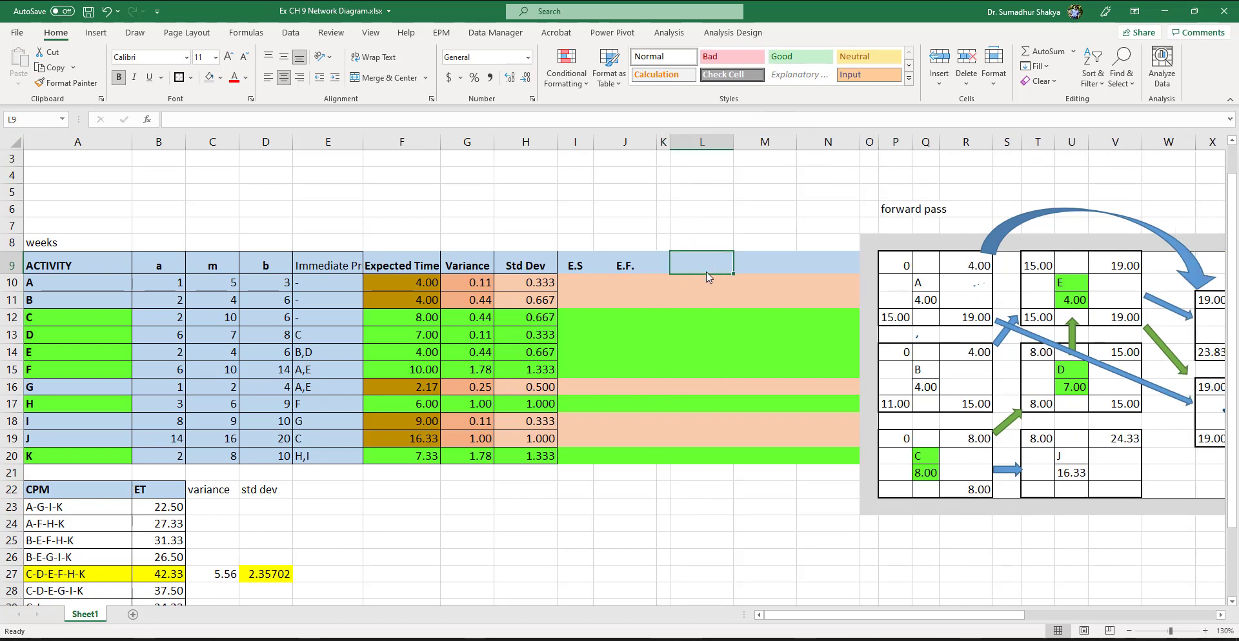
type("L.S.")
key("Tab")
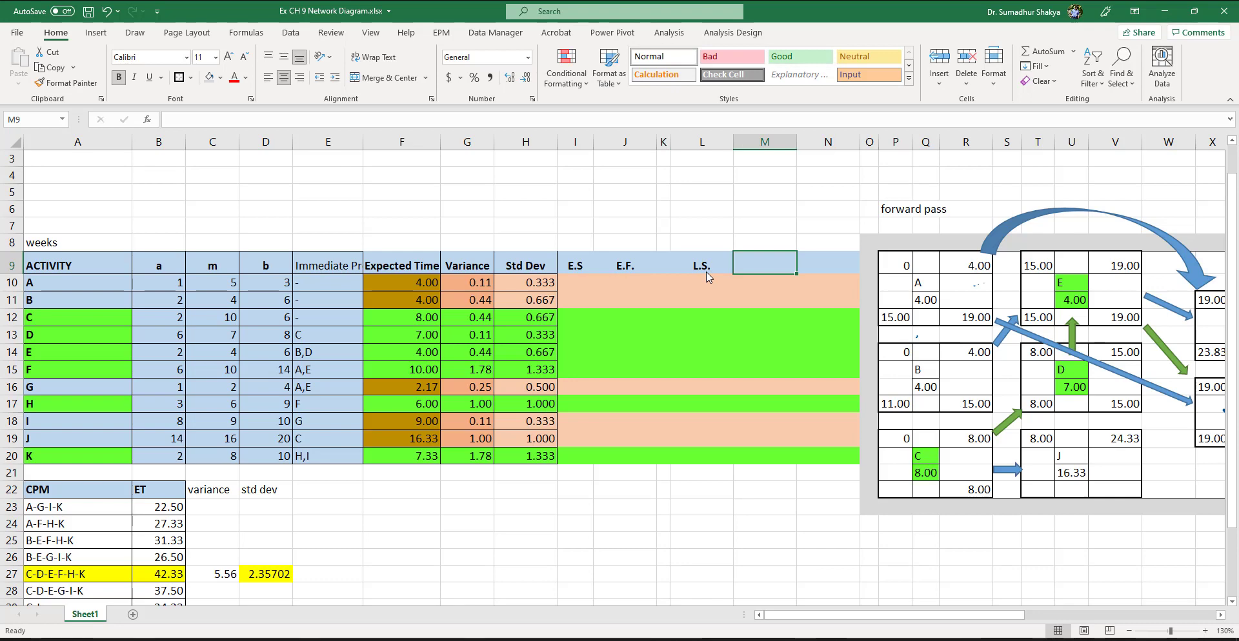
type("L.F")
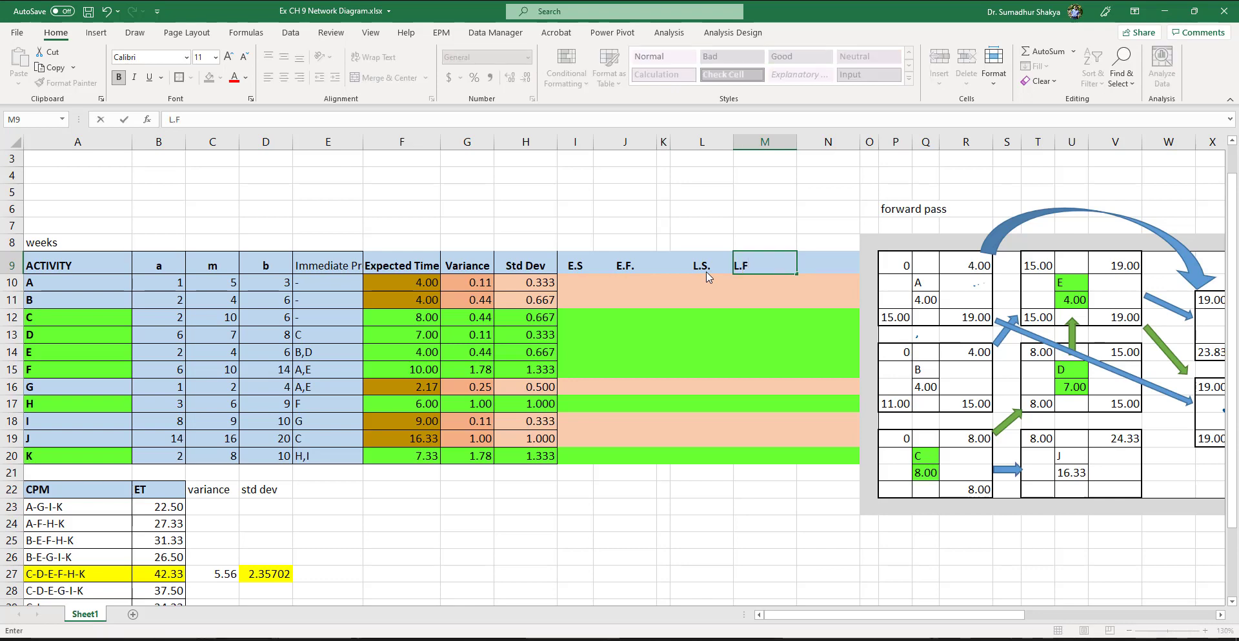
key("Return")
key("Left")
key("Left")
key("Left")
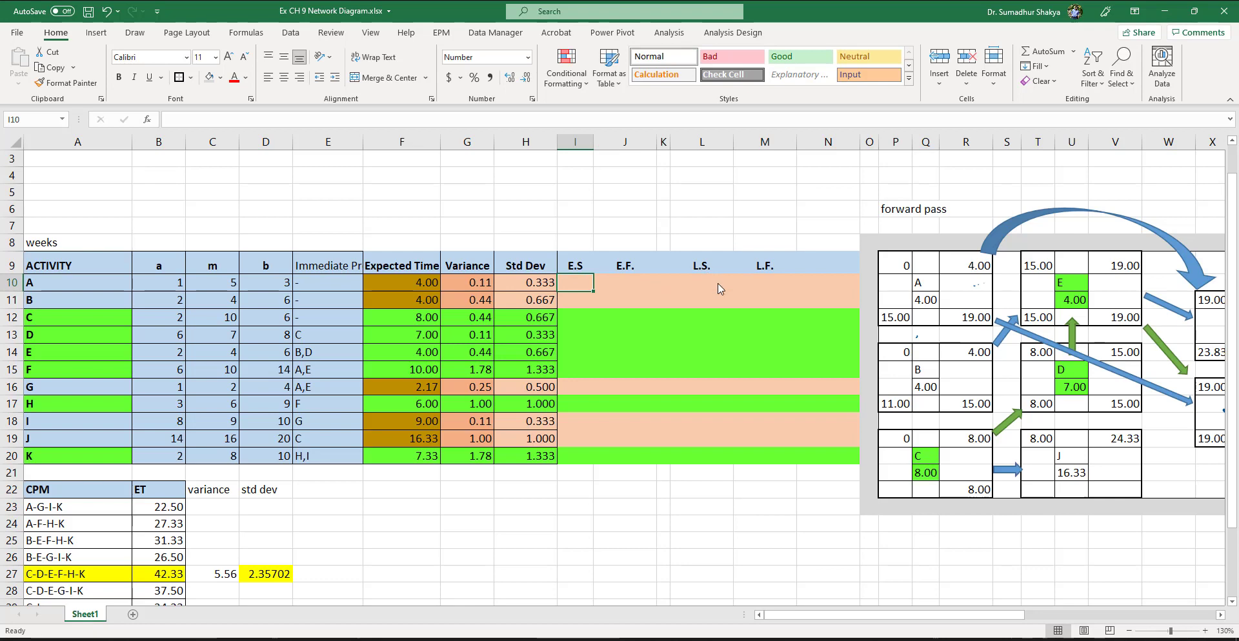
- Examine the activity network drawing and the forward and backward pass diagram alongside the activity table
scroll(975, 318, "right", 3)
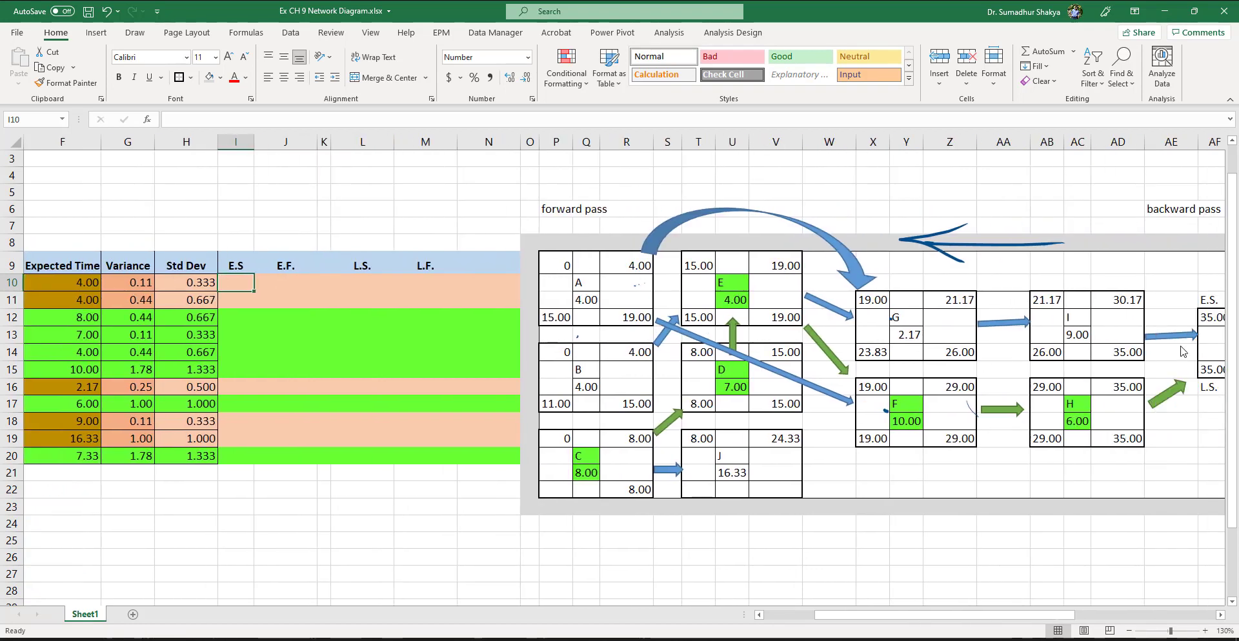
scroll(1182, 352, "right", 3)
scroll(798, 347, "left", 3)
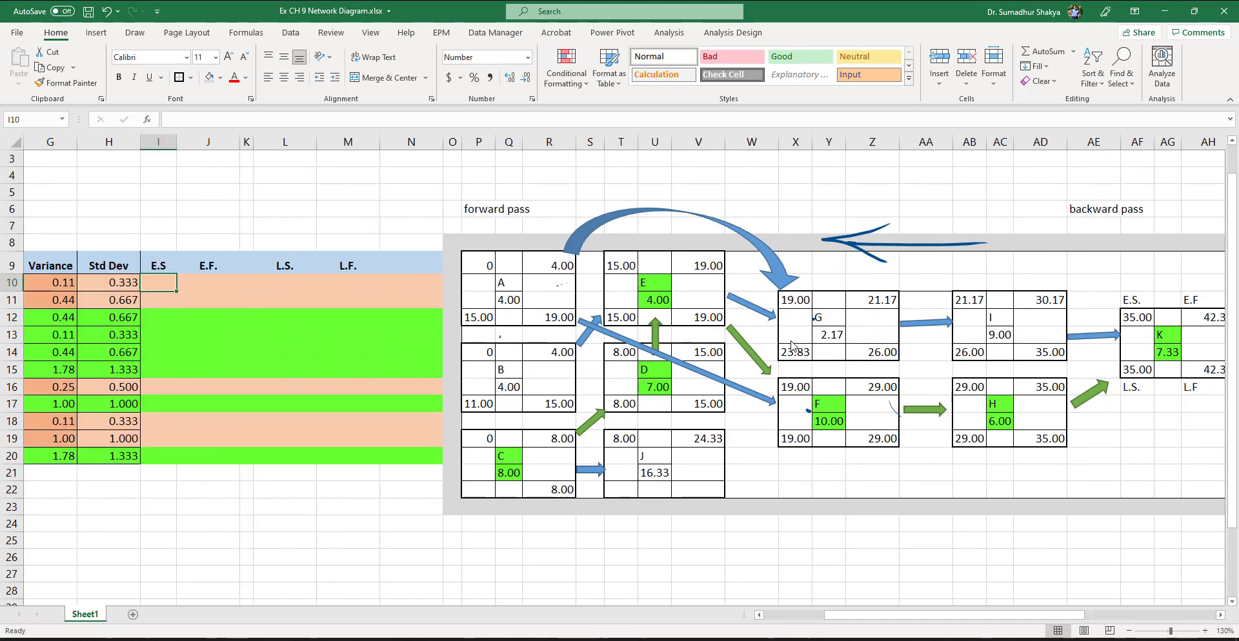
scroll(791, 346, "left", 2)
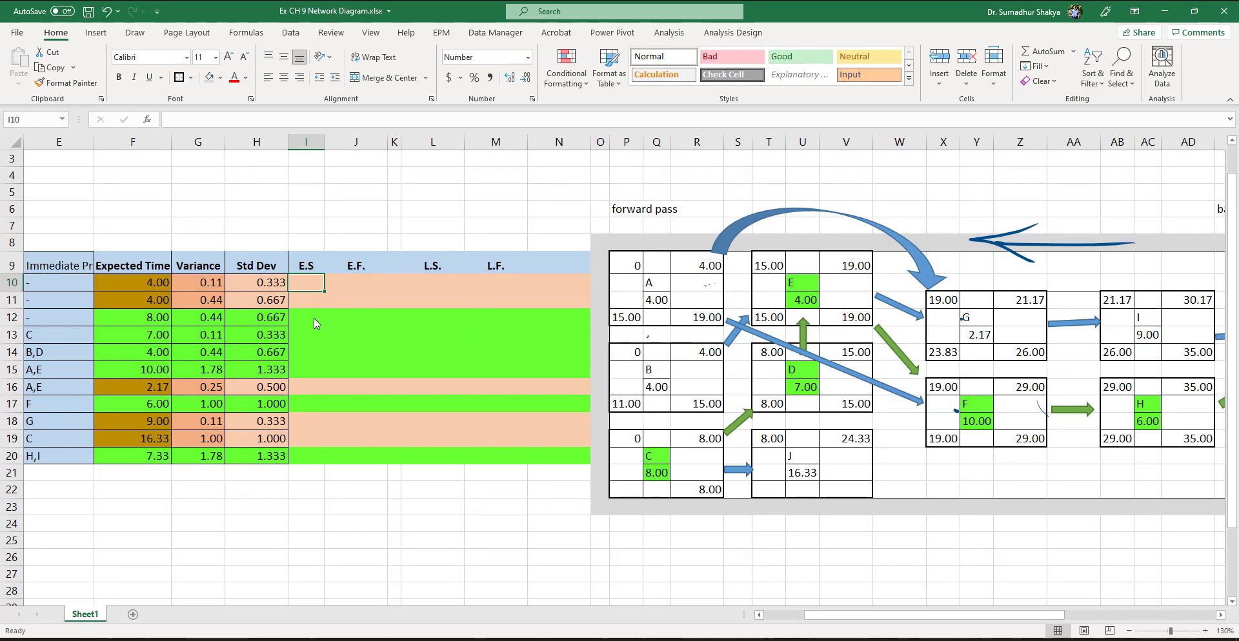
scroll(313, 317, "right", 10)
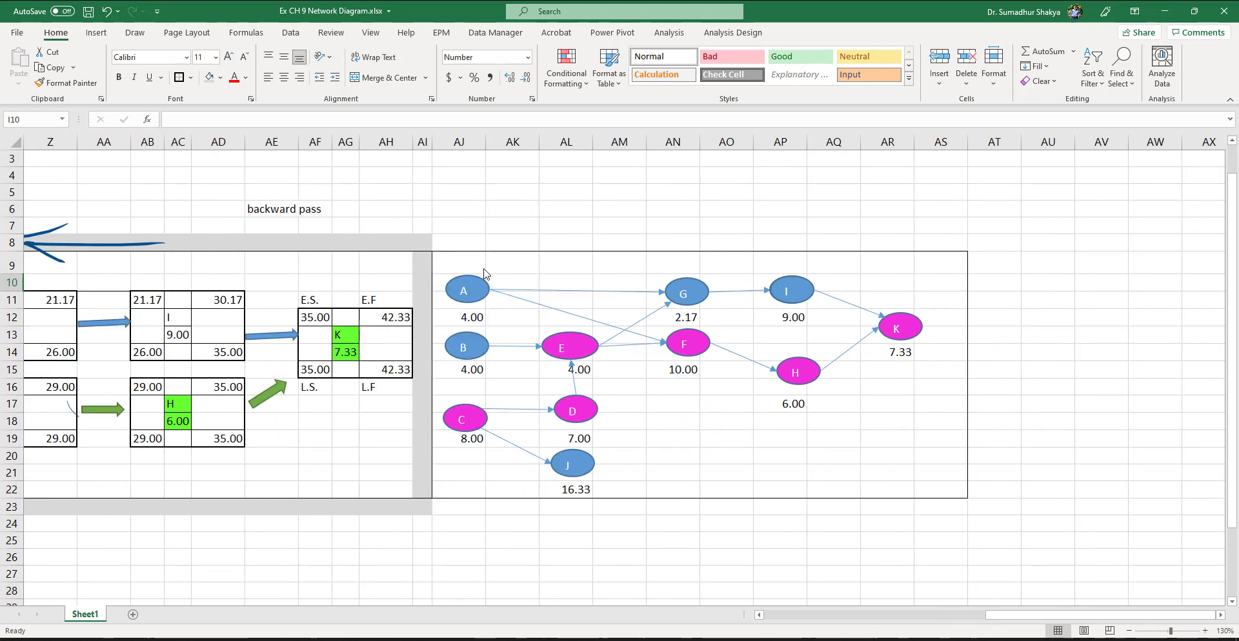
left_click_drag(484, 271, 948, 496)
scroll(948, 496, "left", 5)
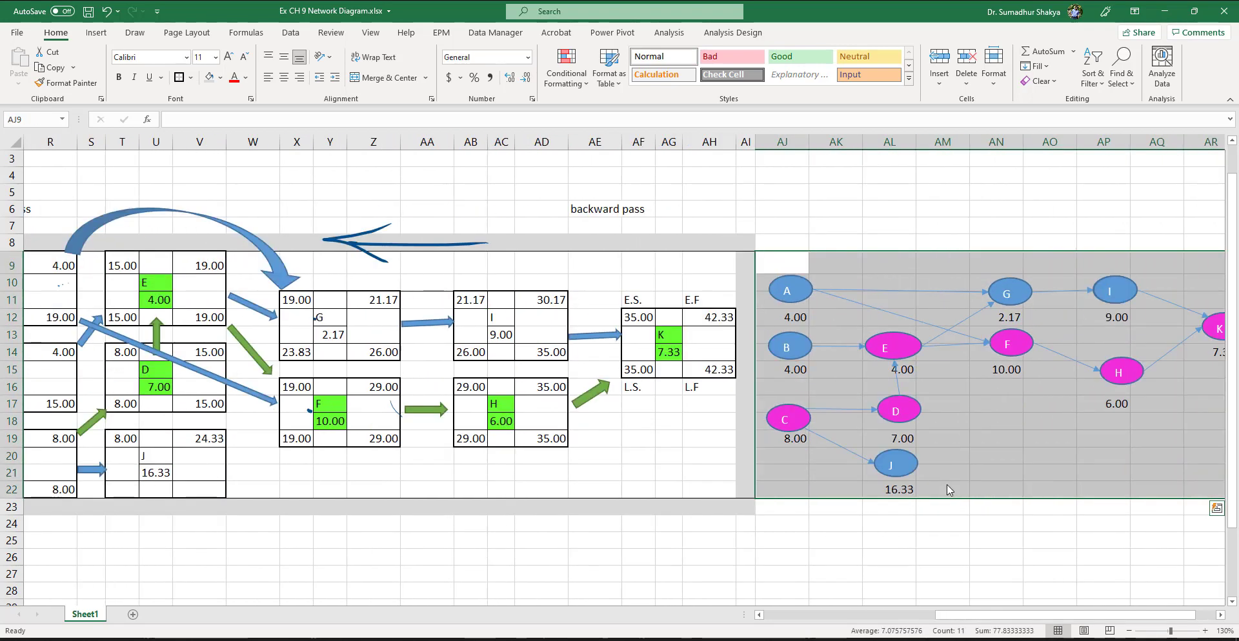
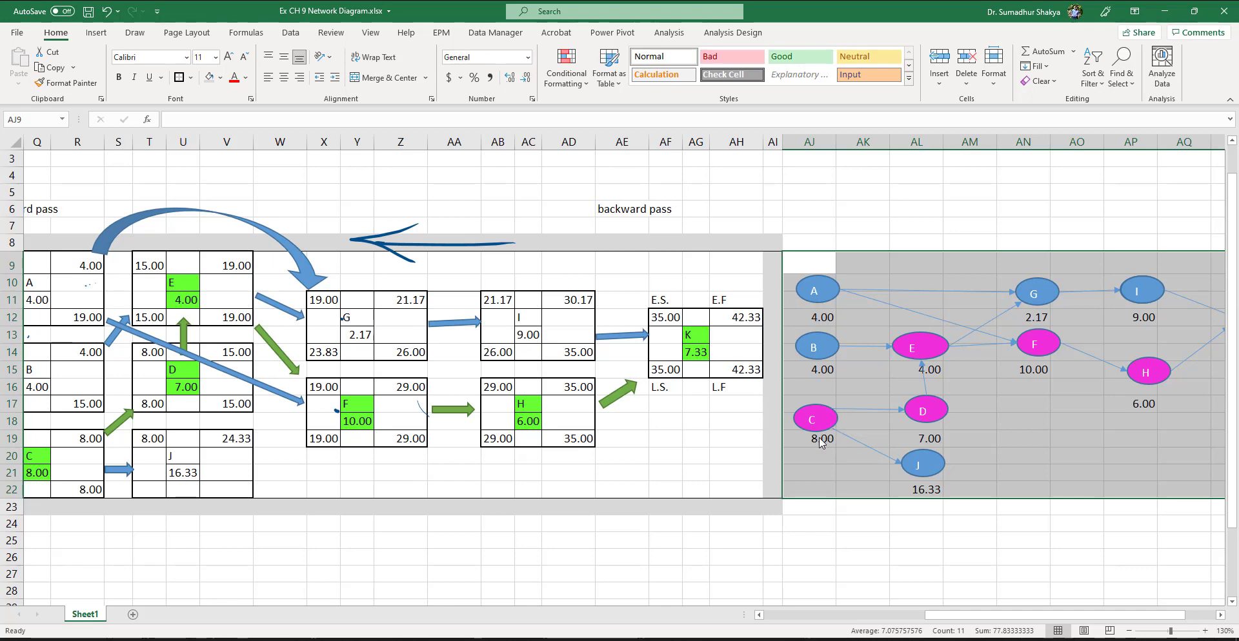
left_click(675, 269)
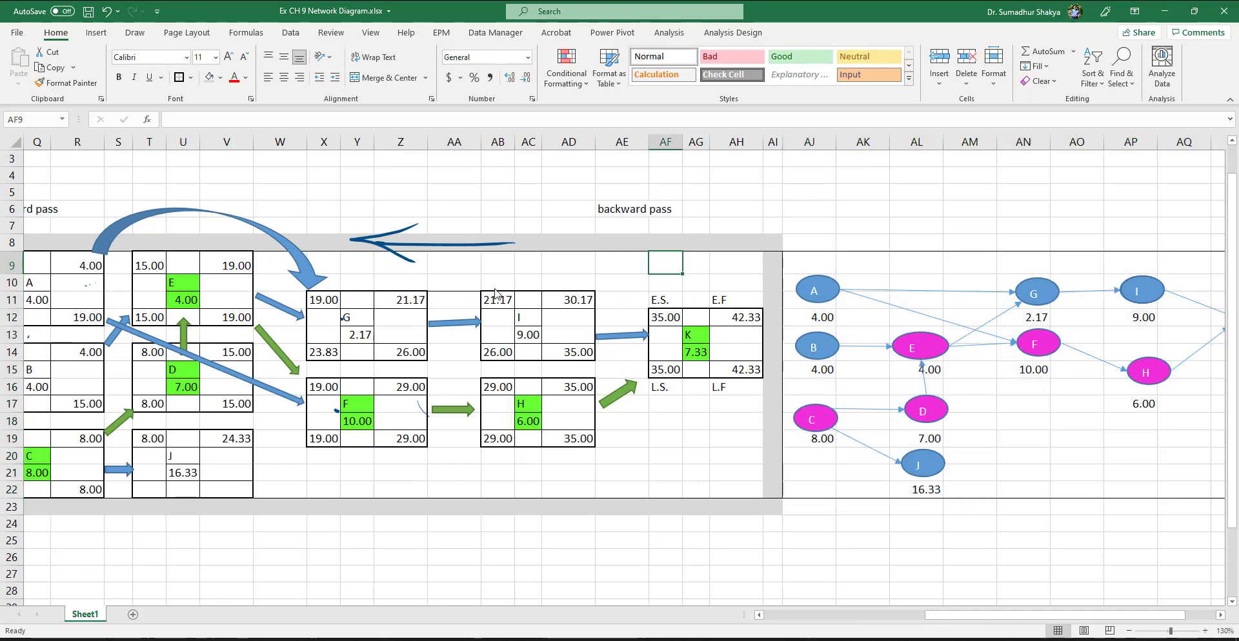
scroll(490, 294, "left", 6)
- Enter 0 as the early start of activities A, B and C in I10 to I12
left_click(236, 288)
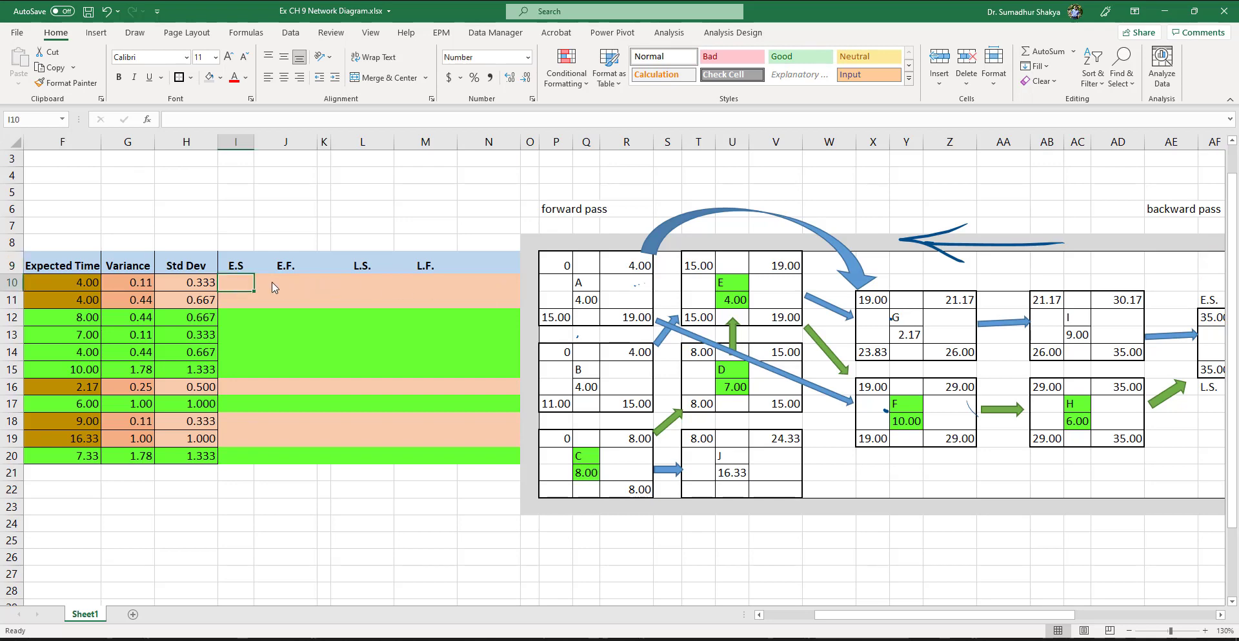
type("0")
key("Return")
type("0")
key("Return")
type("0")
key("Return")
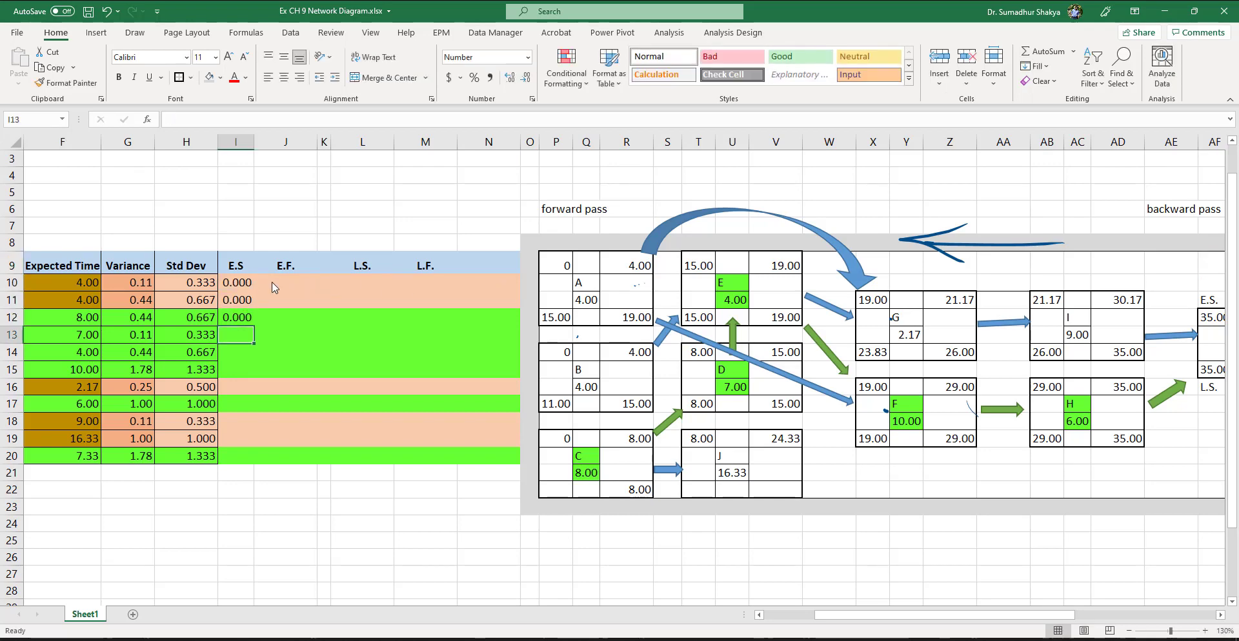
- Check the early starts of activities A, B and C in P9, P14 and P19 of the diagram against the table
scroll(274, 288, "left", 3)
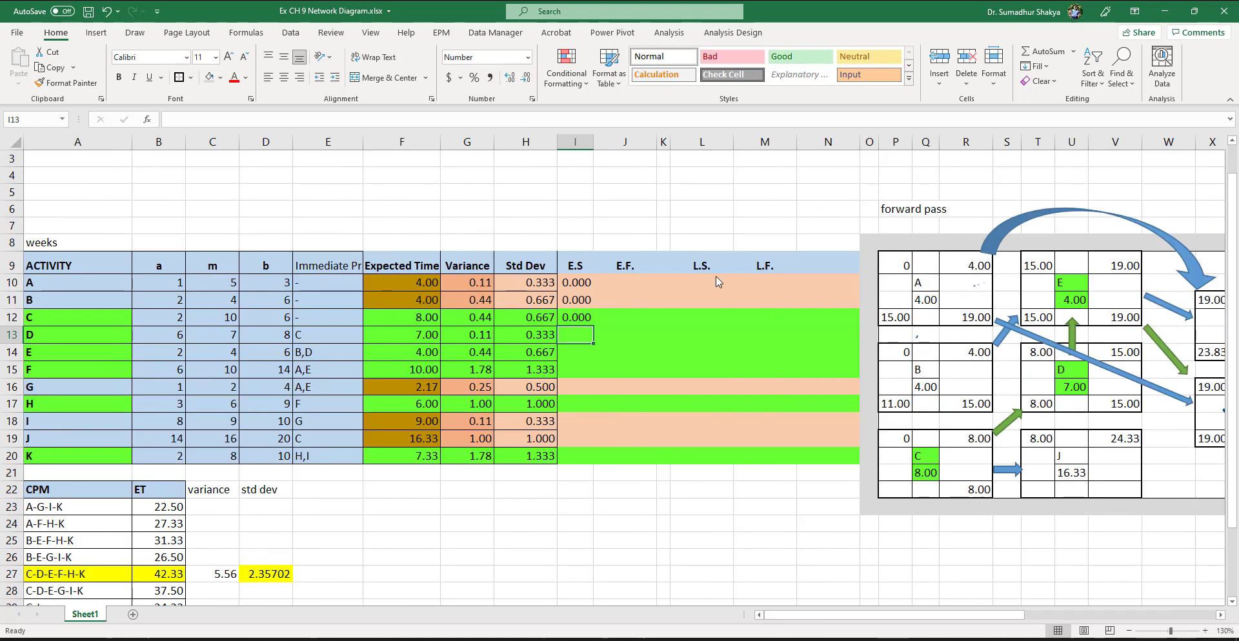
scroll(716, 281, "right", 10)
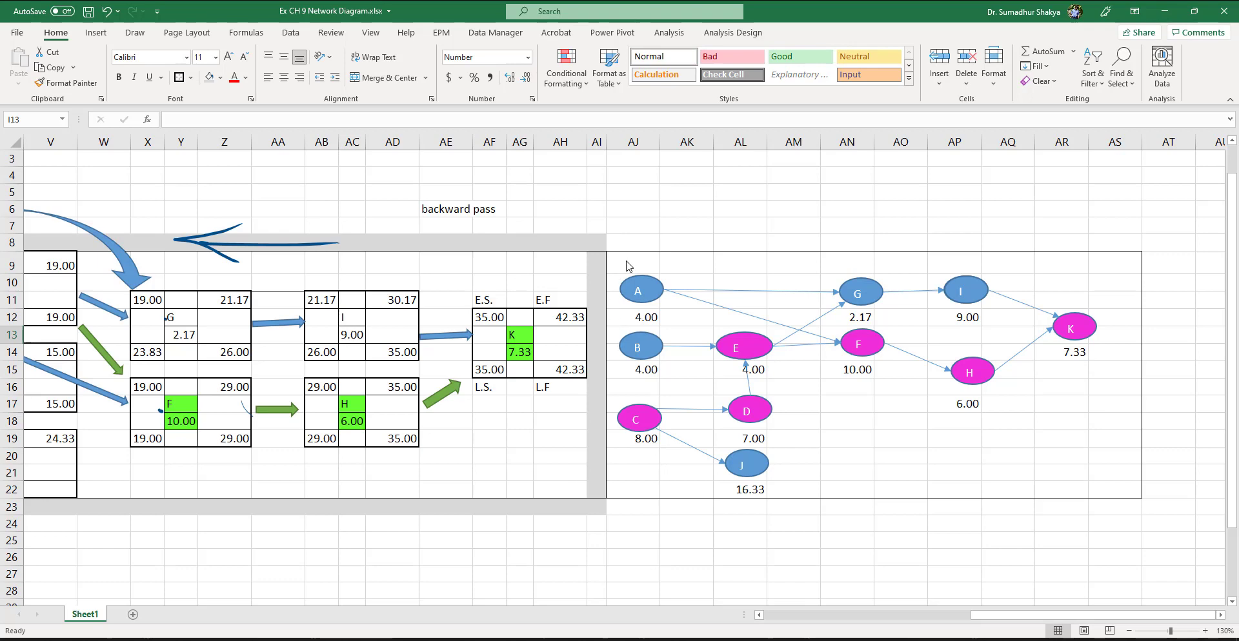
scroll(560, 380, "left", 5)
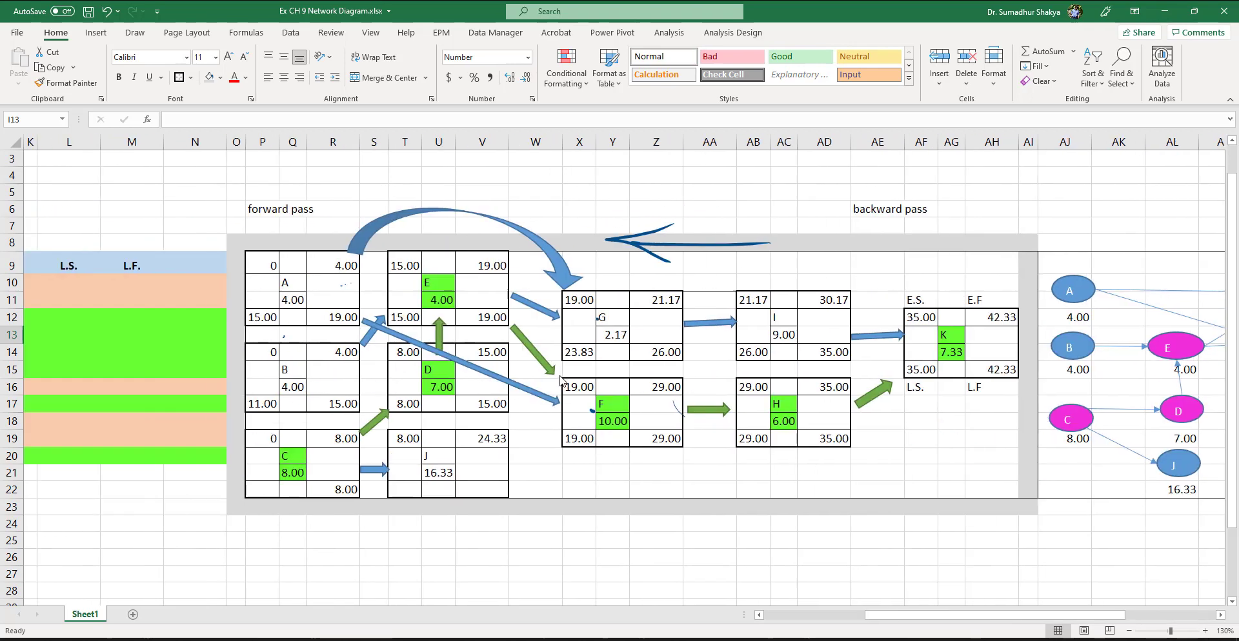
left_click(272, 268)
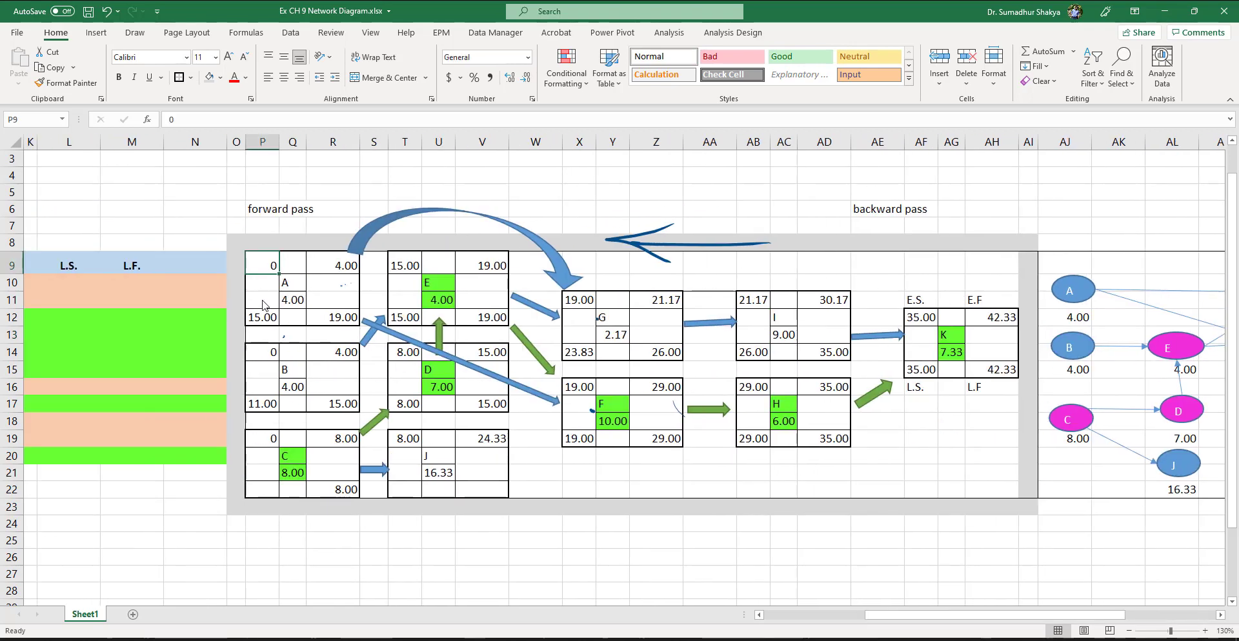
left_click(269, 353, "ctrl")
left_click(274, 440, "ctrl")
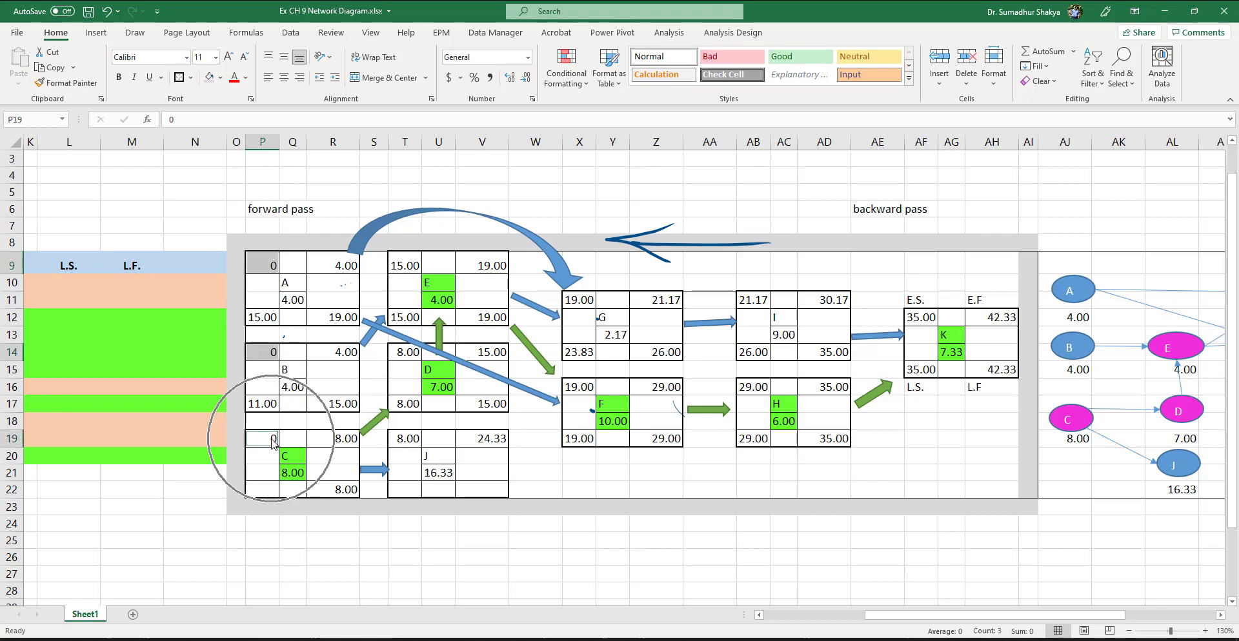
scroll(103, 310, "up", 1)
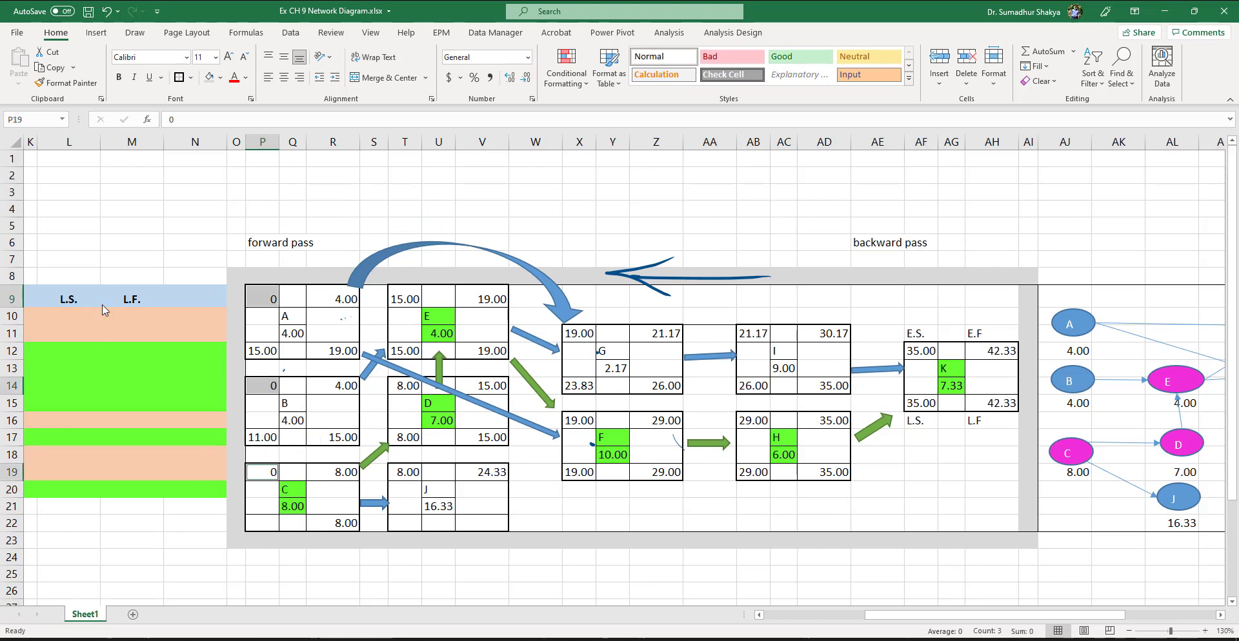
scroll(103, 309, "left", 3)
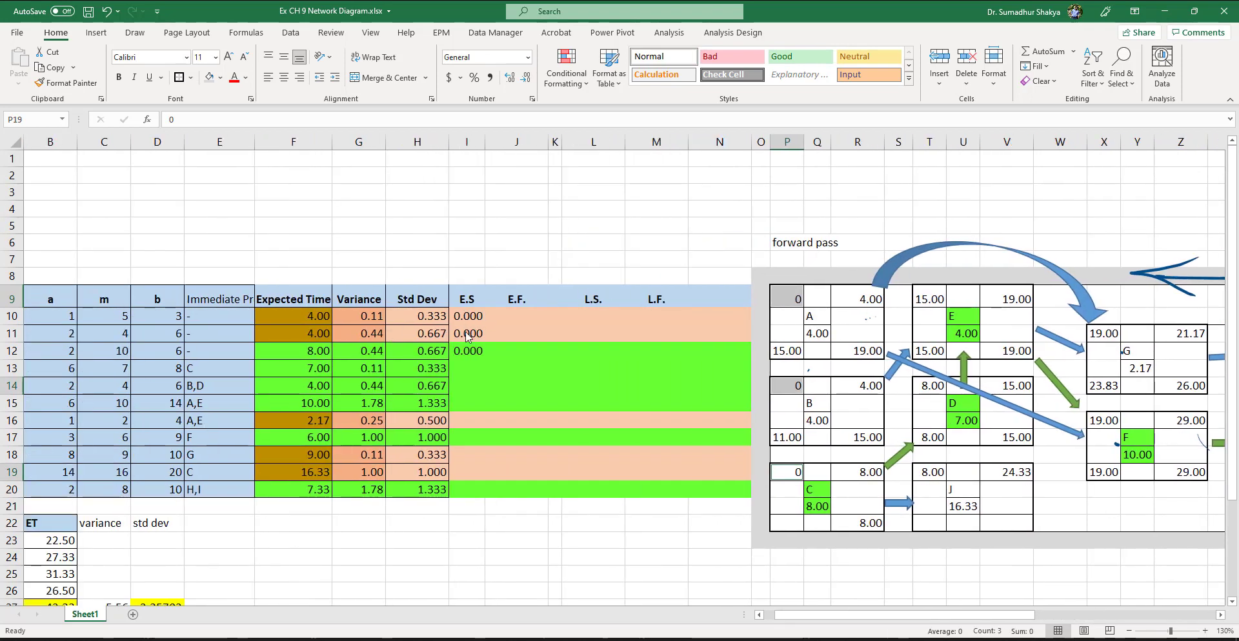
- Calculate activity A's early finish in J10 as early start plus expected time with the formula =I10+F10
left_click(509, 317)
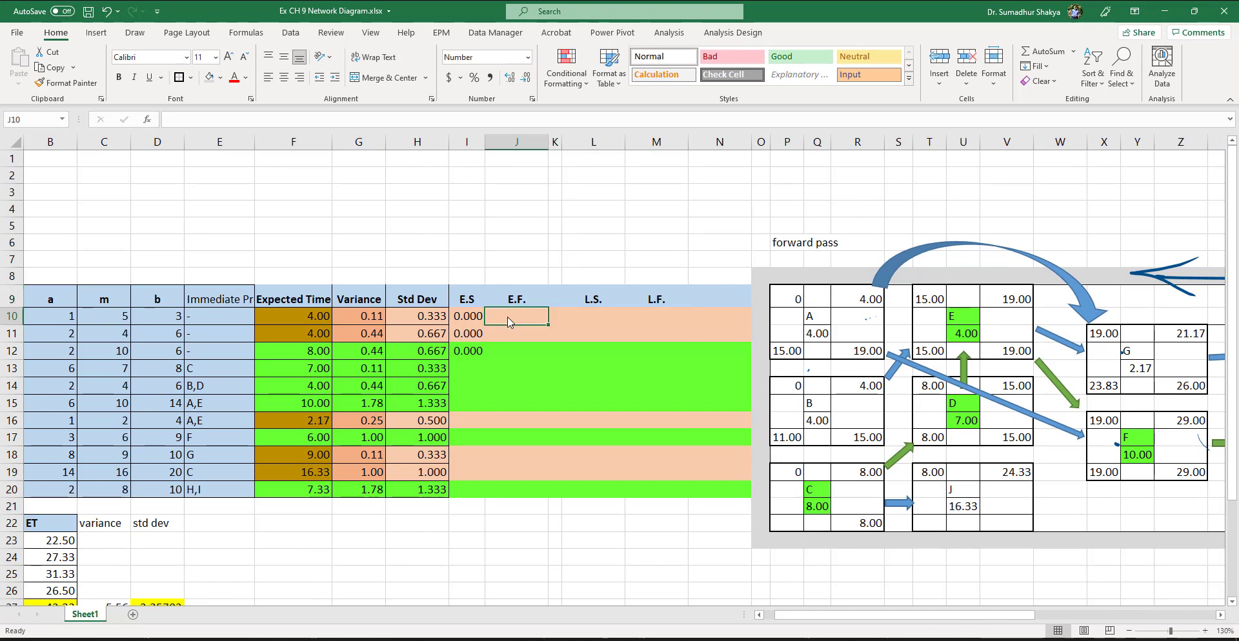
type("=")
key("Left")
type("+")
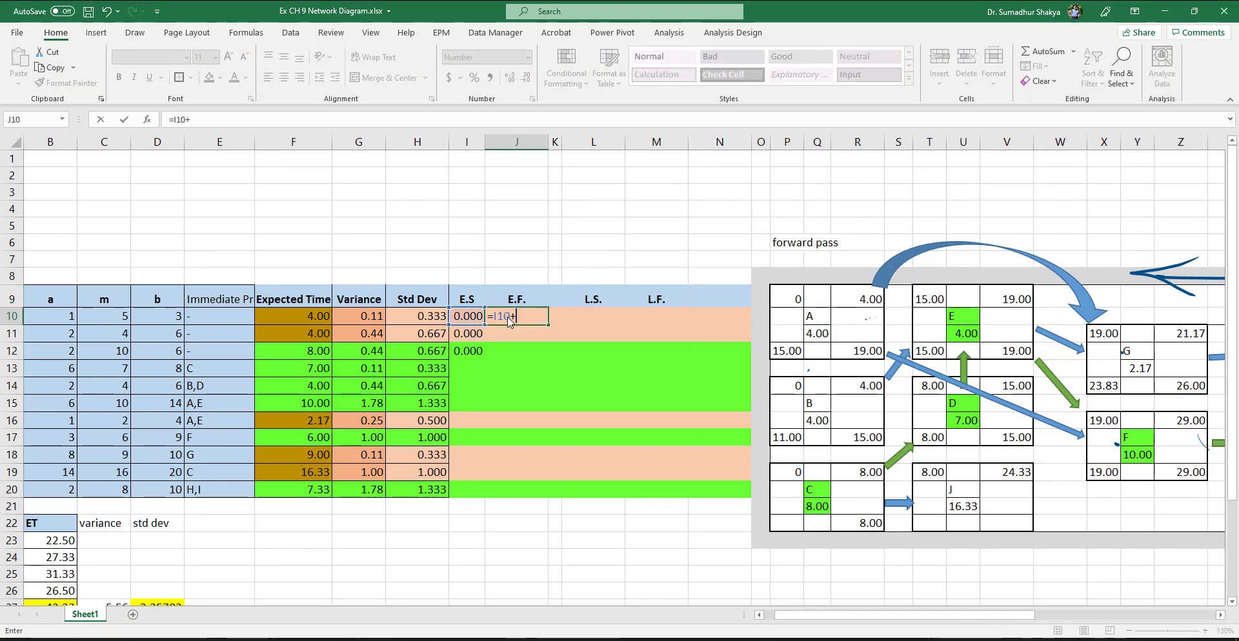
left_click(311, 319)
key("Return")
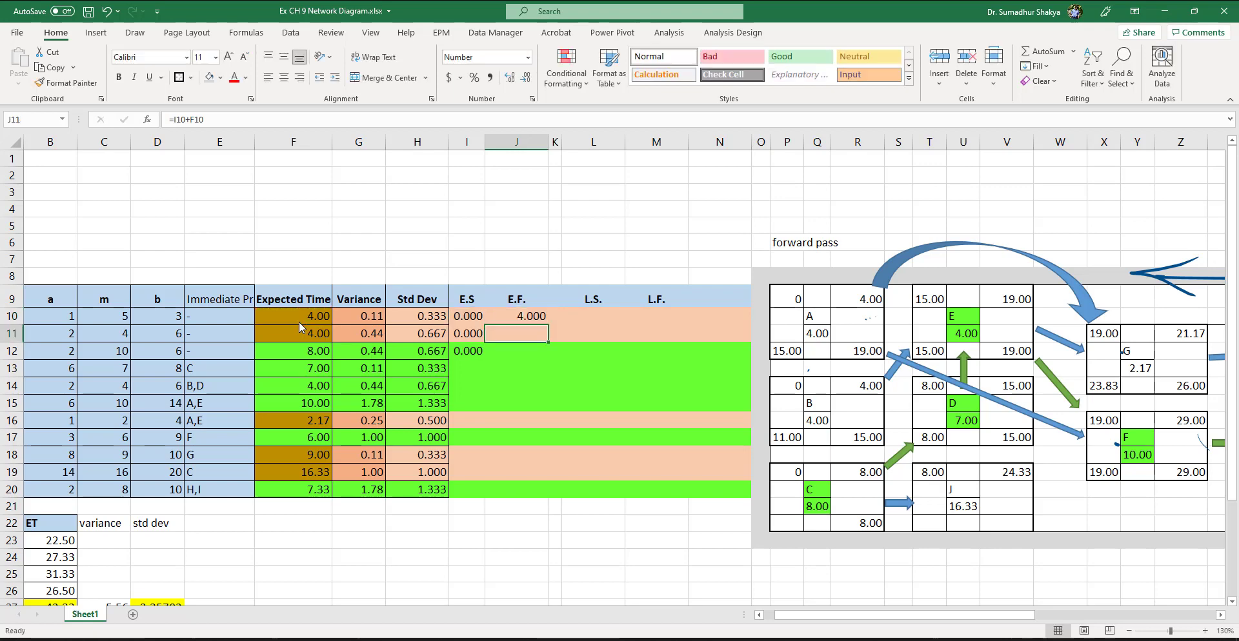
- Copy the early finish formula from J10 down through J20 for all activities
key("Up")
key("ctrl+c")
key("shift+Down")
key("shift+Down")
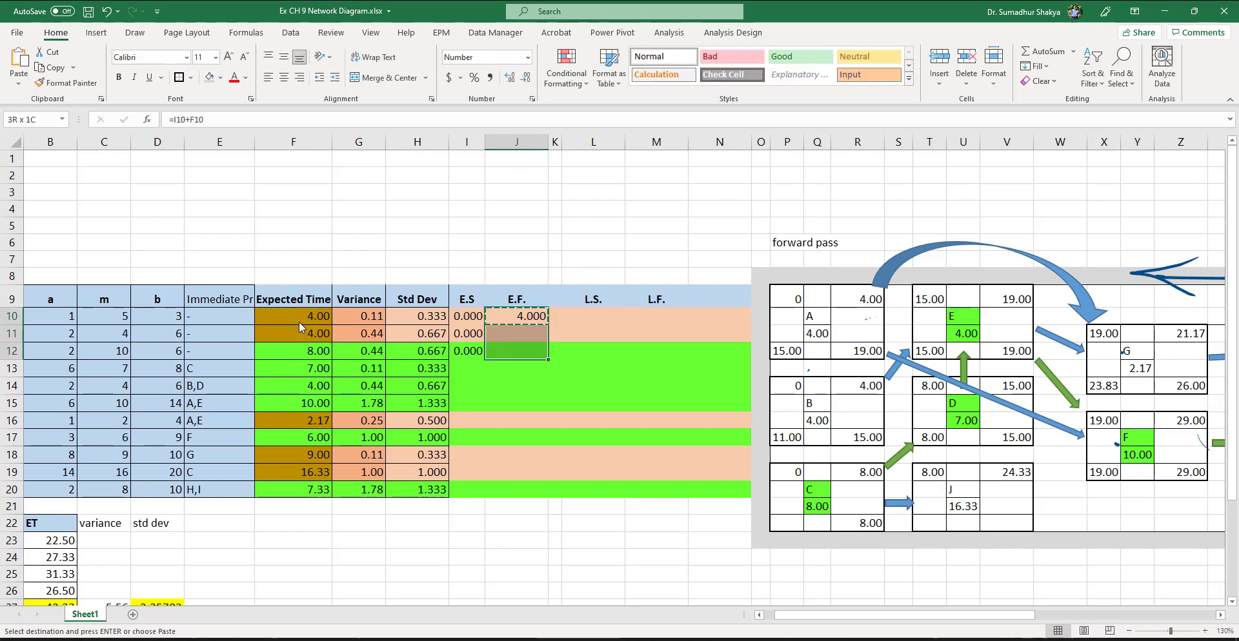
key("shift+Down")
key("shift+Down")
key("shift+Down")
key("shift+Down")
key("shift+Down")
key("shift+Down")
key("shift+Down")
key("shift+Down")
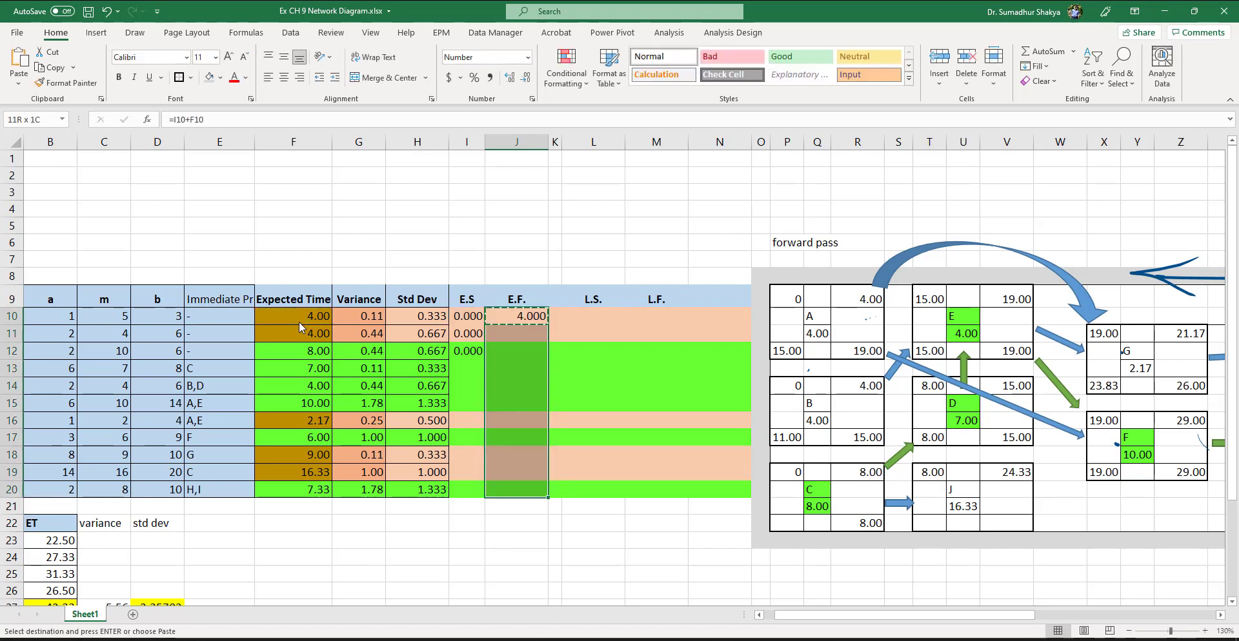
key("ctrl+v")
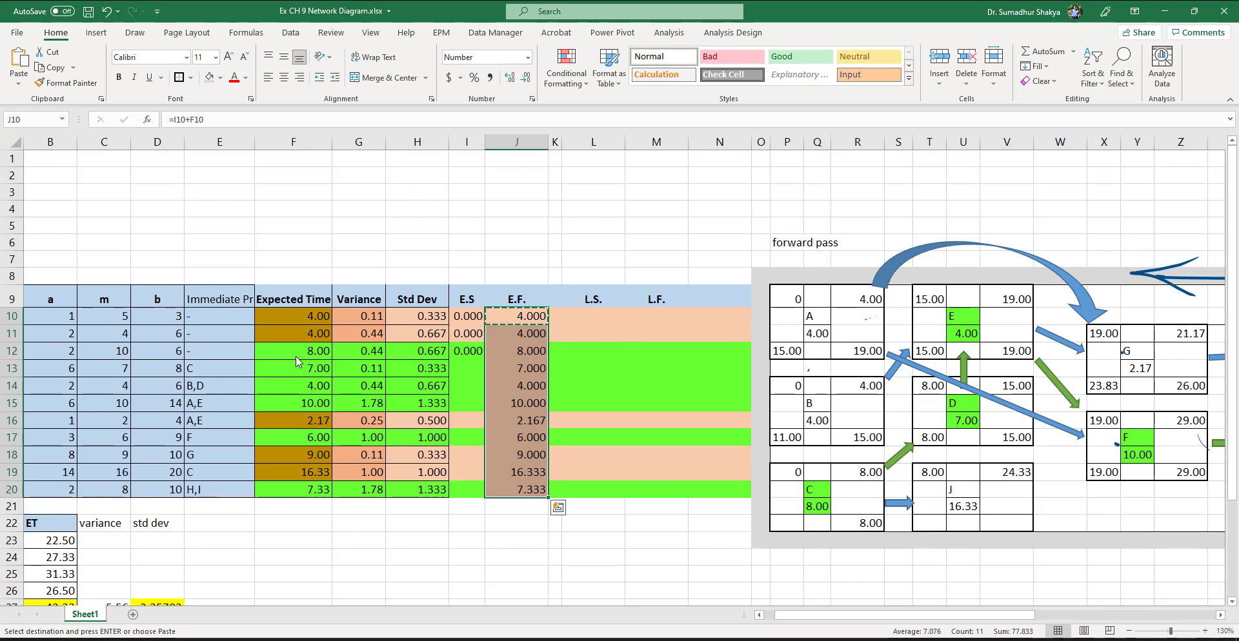
- Hide columns B through E, which hold the a, m, b and immediate predecessor data
left_click(462, 369)
scroll(460, 365, "left", 1)
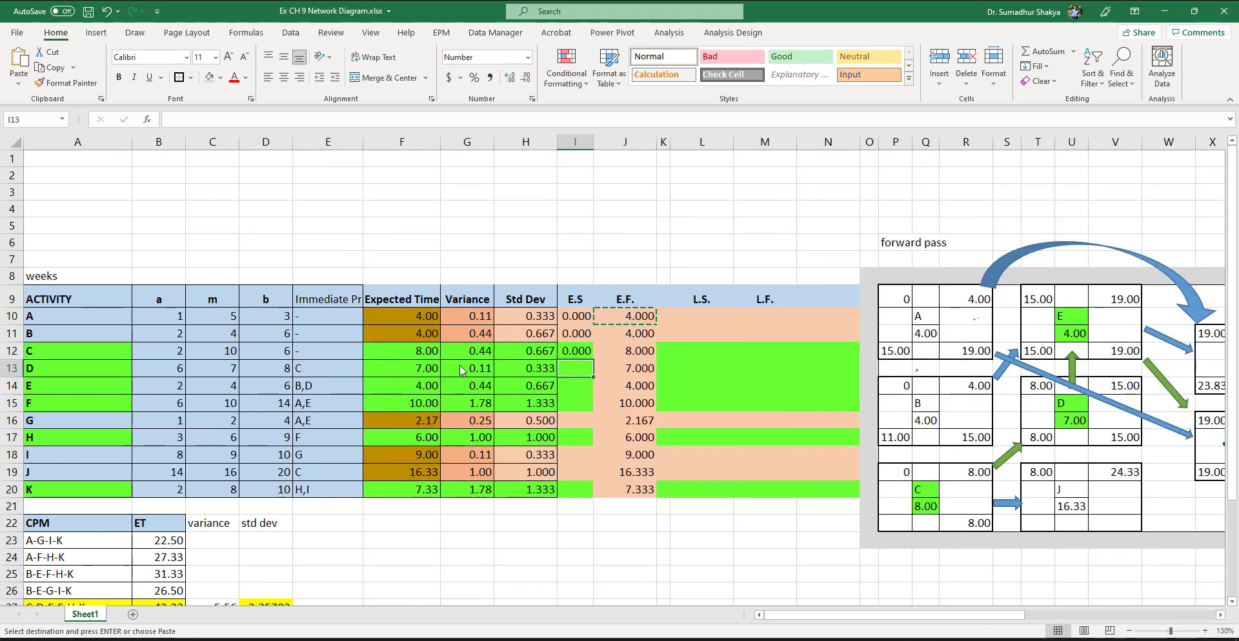
left_click(167, 145)
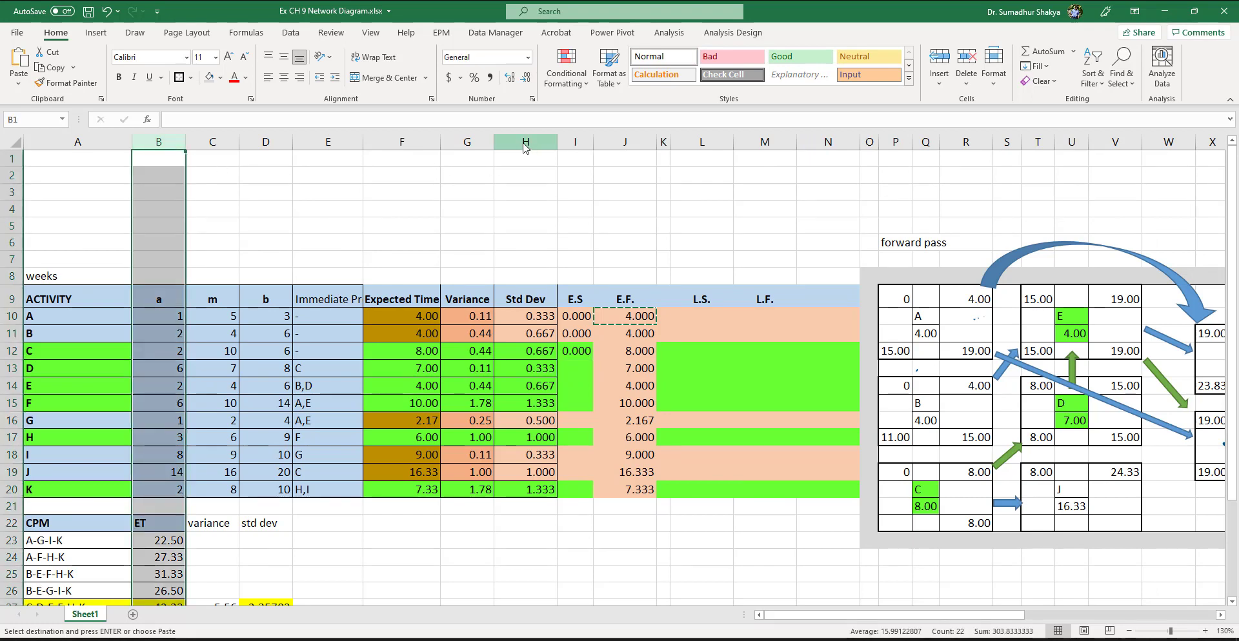
left_click(348, 142, "shift")
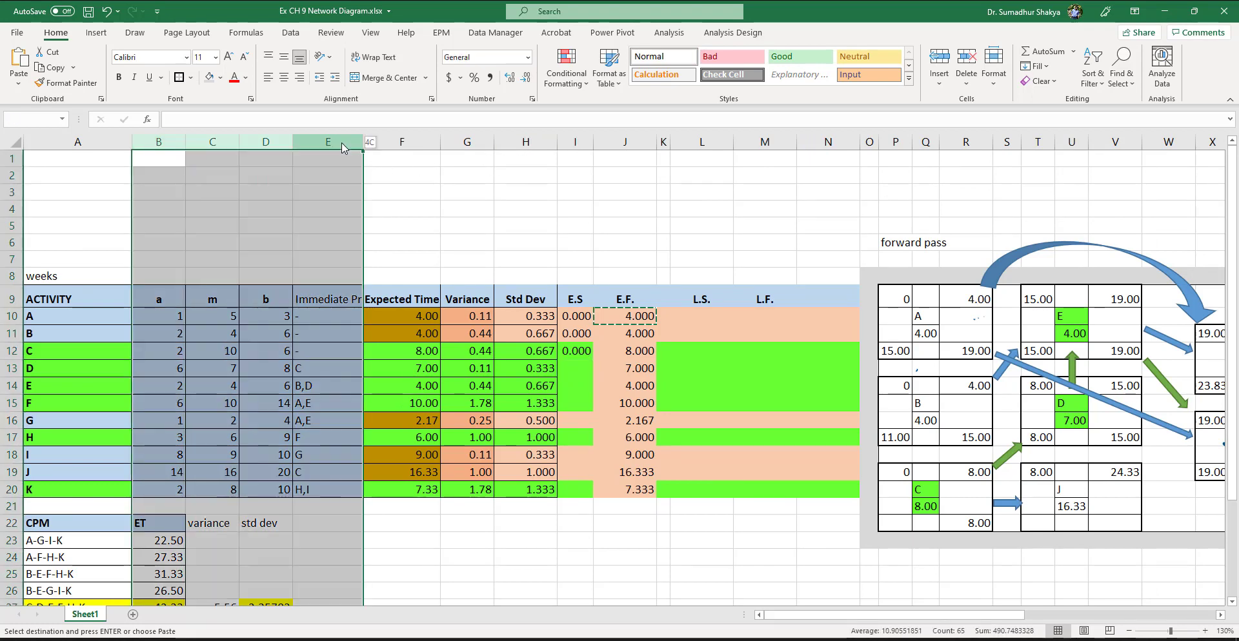
right_click(344, 145)
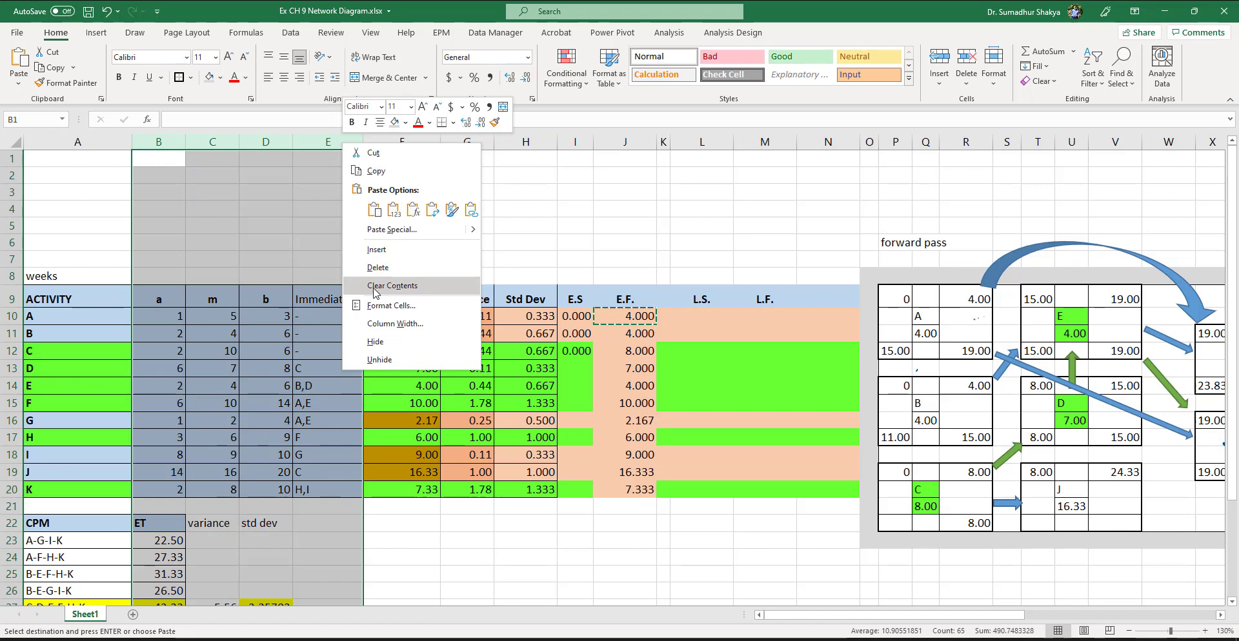
left_click(377, 342)
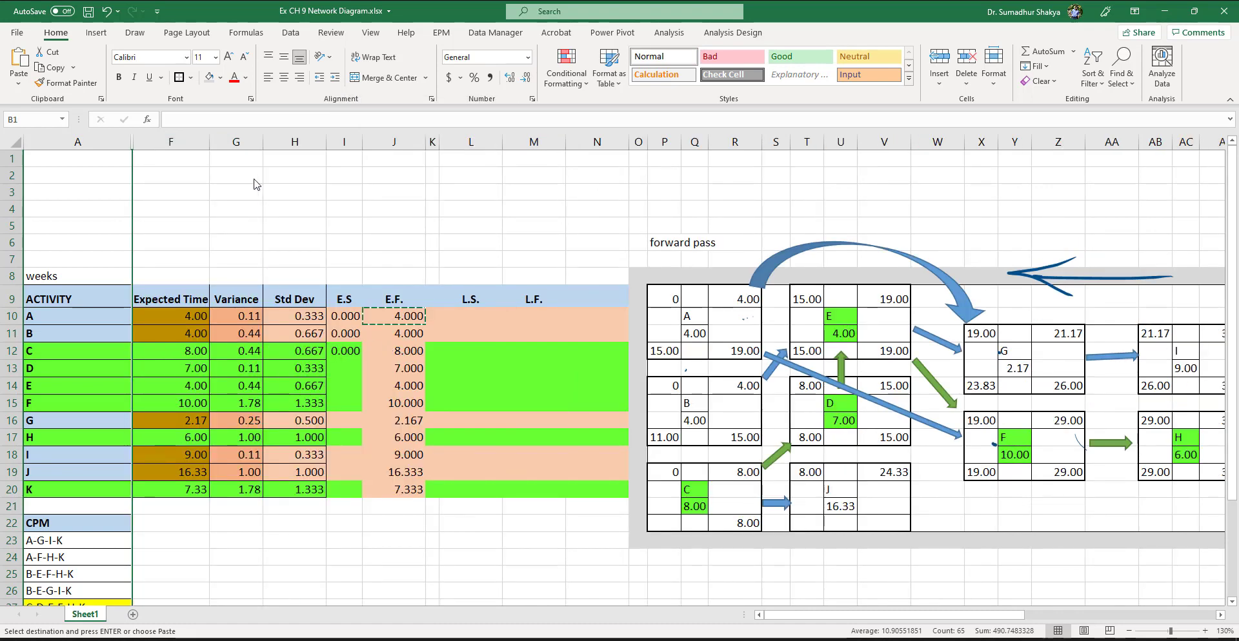
- Hide the Variance and Std Dev columns, G and H
left_click(244, 145)
left_click(290, 146, "shift")
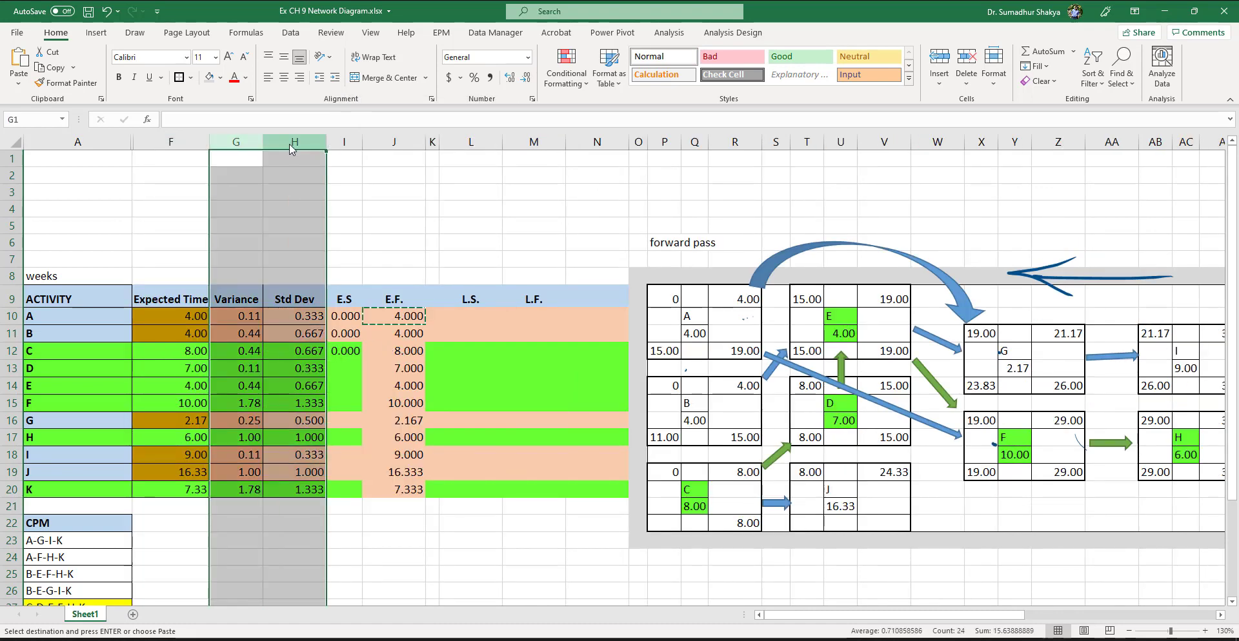
right_click(291, 149)
left_click(341, 349)
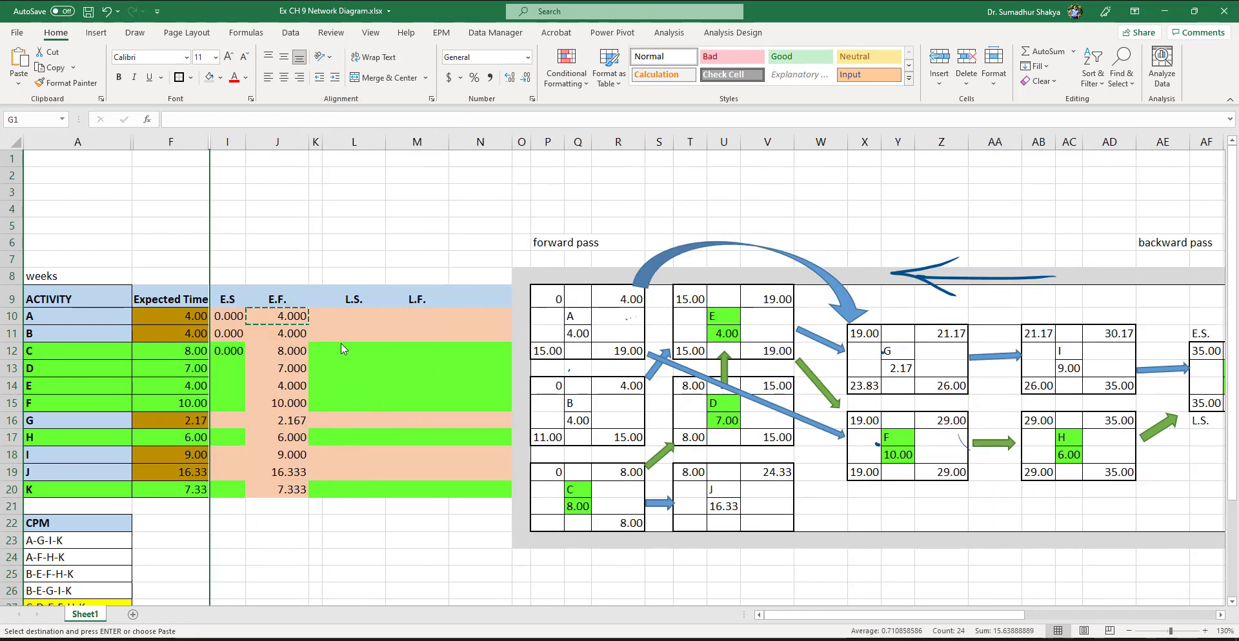
- Remove the fill color from the whole of spacer column K
left_click(316, 142)
left_click(220, 77)
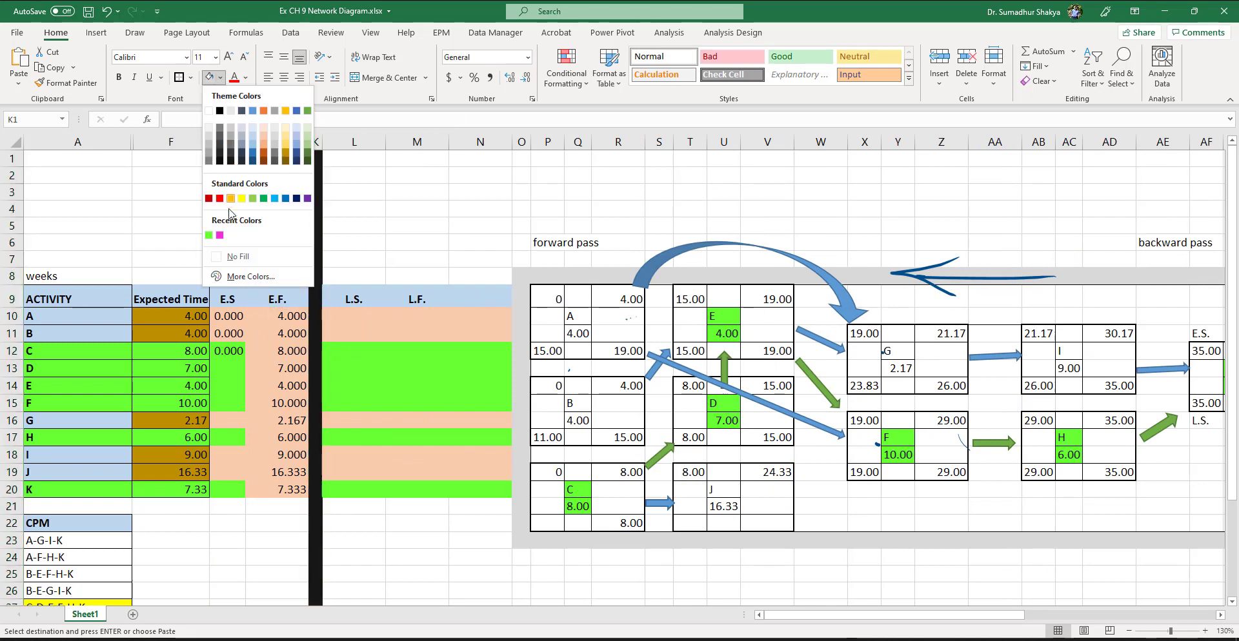
left_click(238, 257)
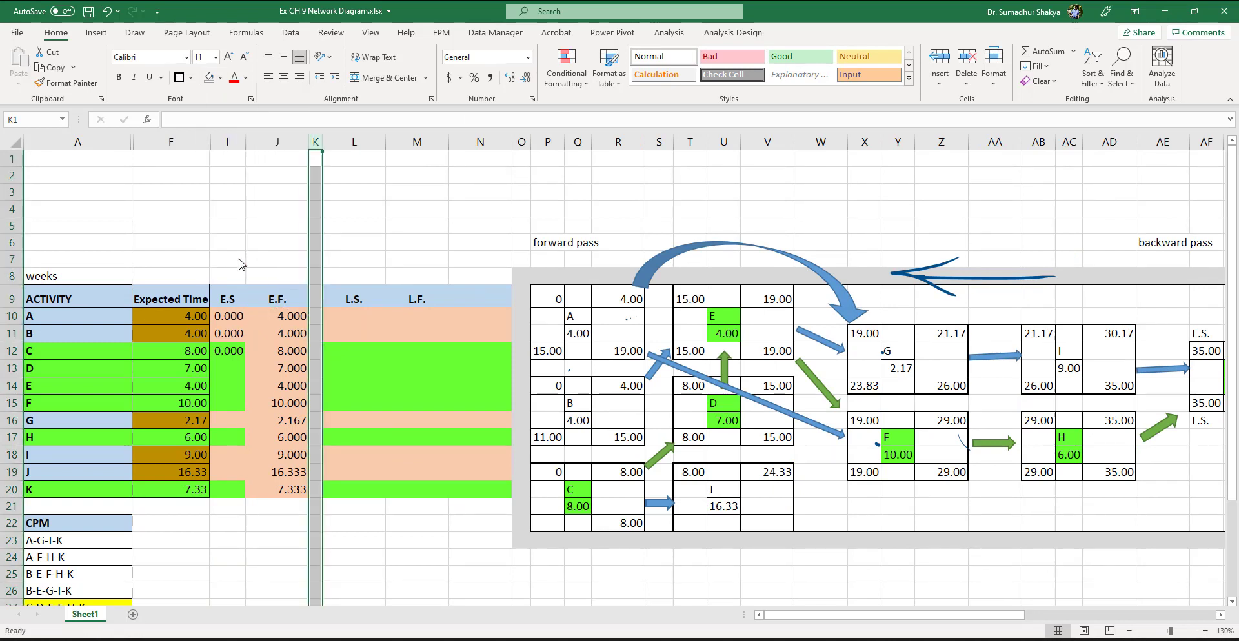
- Apply All Borders to the early start and early finish block I9:J20
left_click_drag(340, 300, 419, 418)
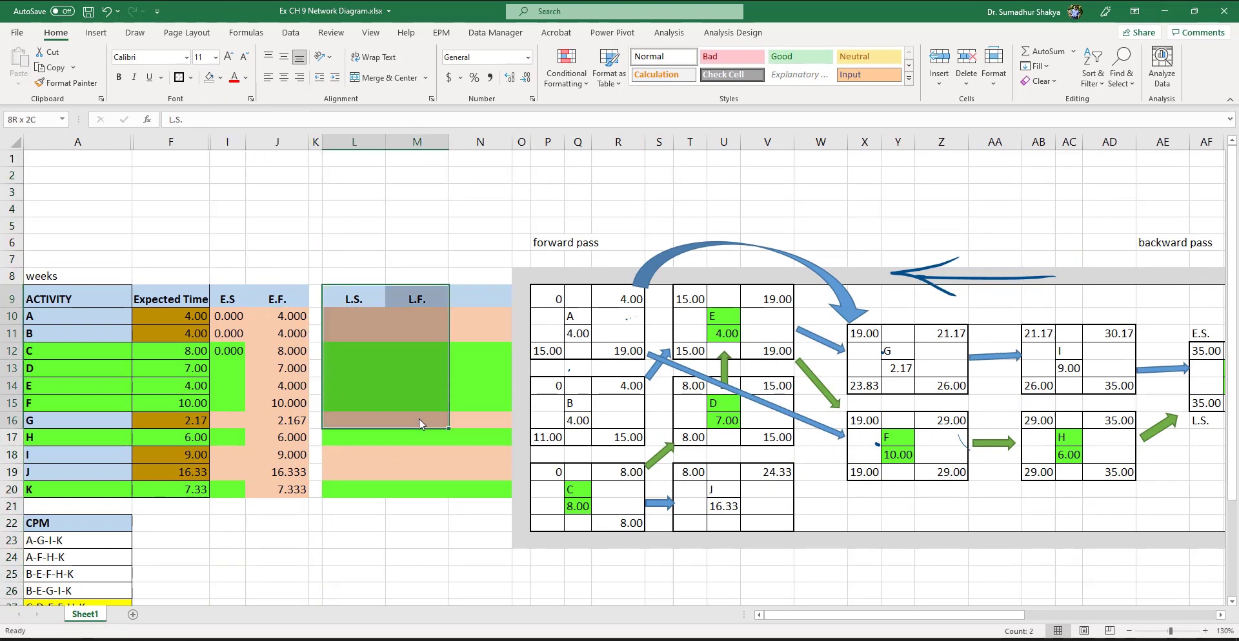
left_click_drag(227, 300, 283, 493)
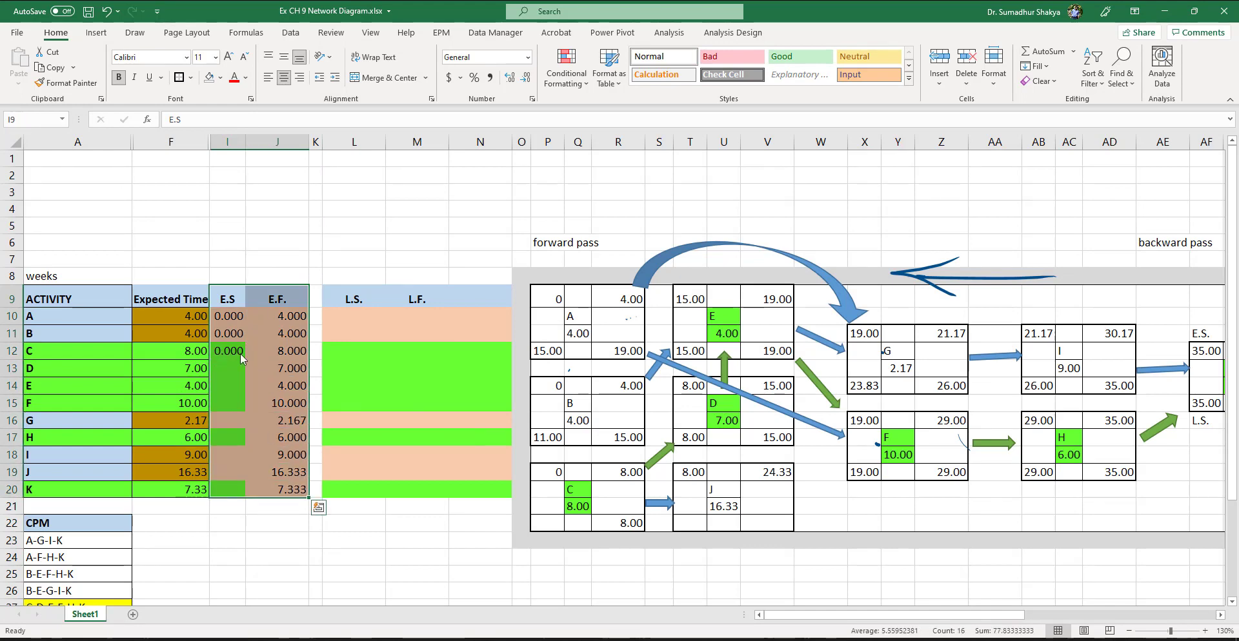
left_click(192, 82)
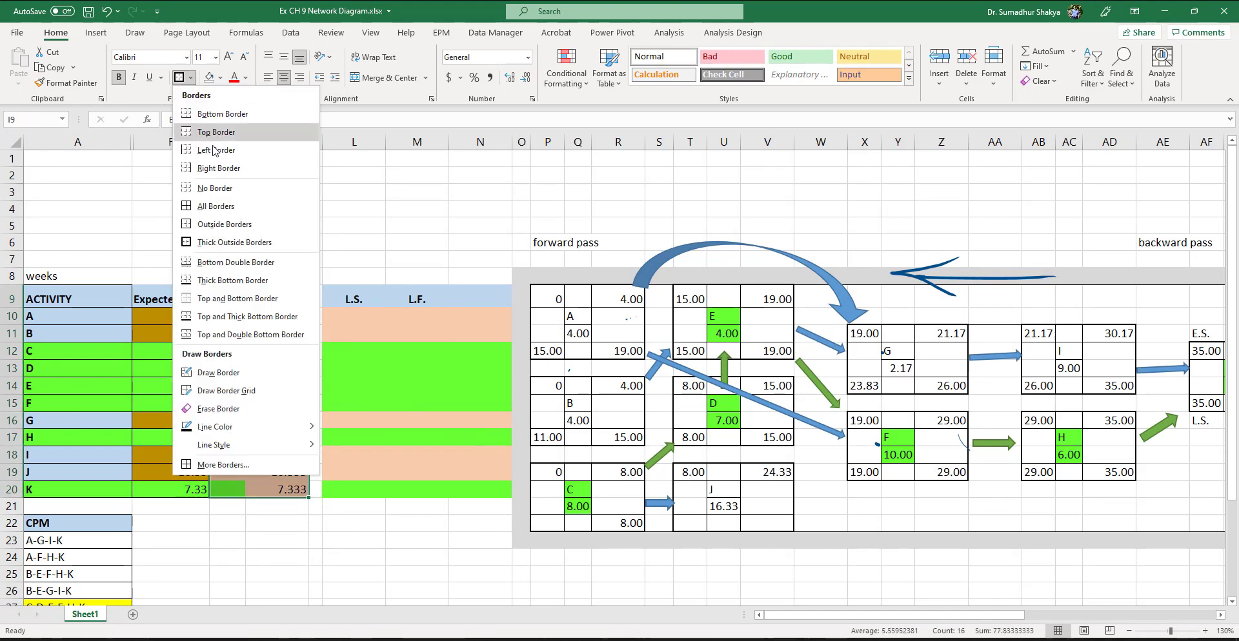
left_click(215, 207)
scroll(282, 365, "up", 3)
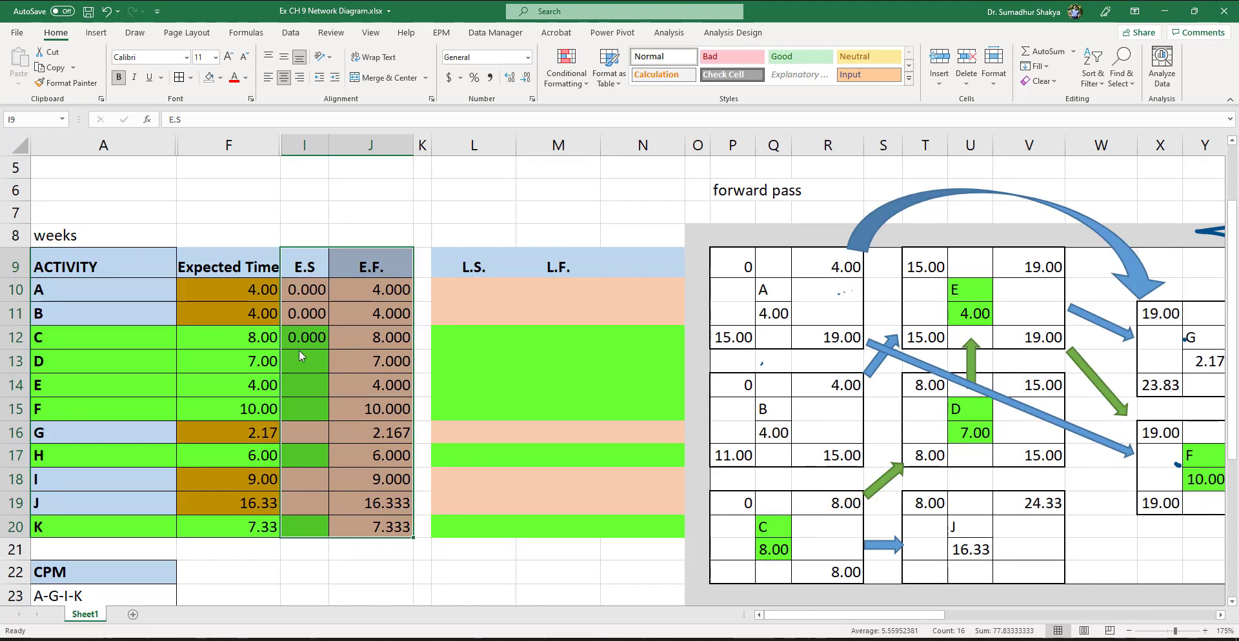
- Link activity D's early start in I13 to the diagram with the formula =T14
left_click(299, 356)
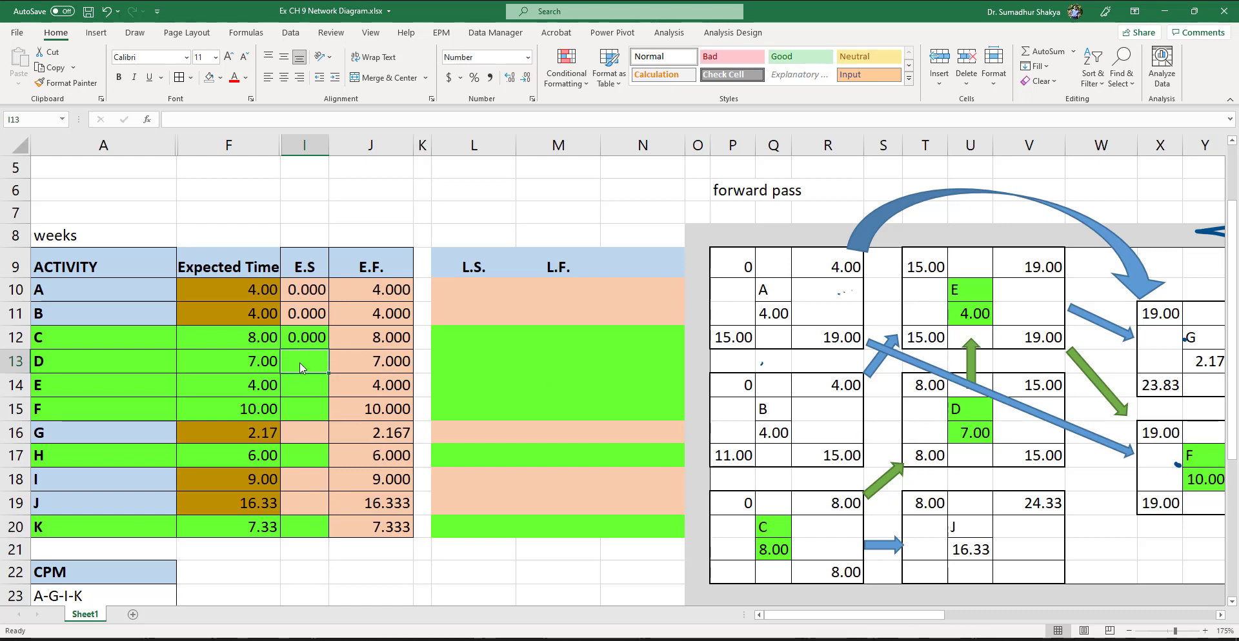
type("=")
left_click(912, 390)
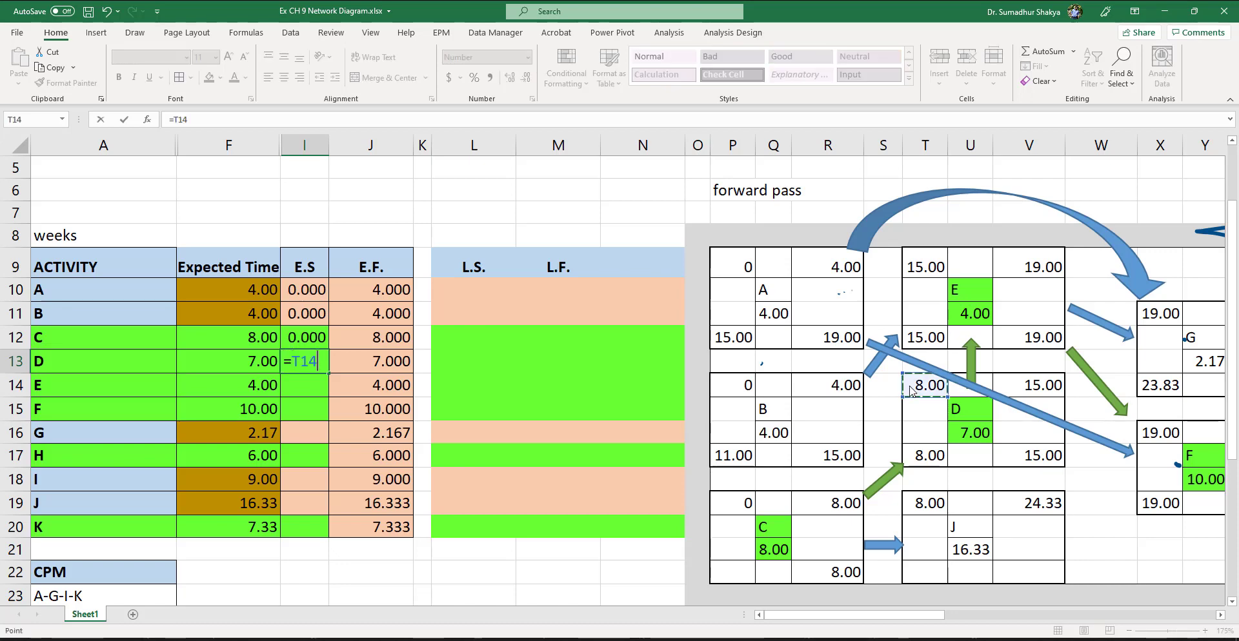
key("Return")
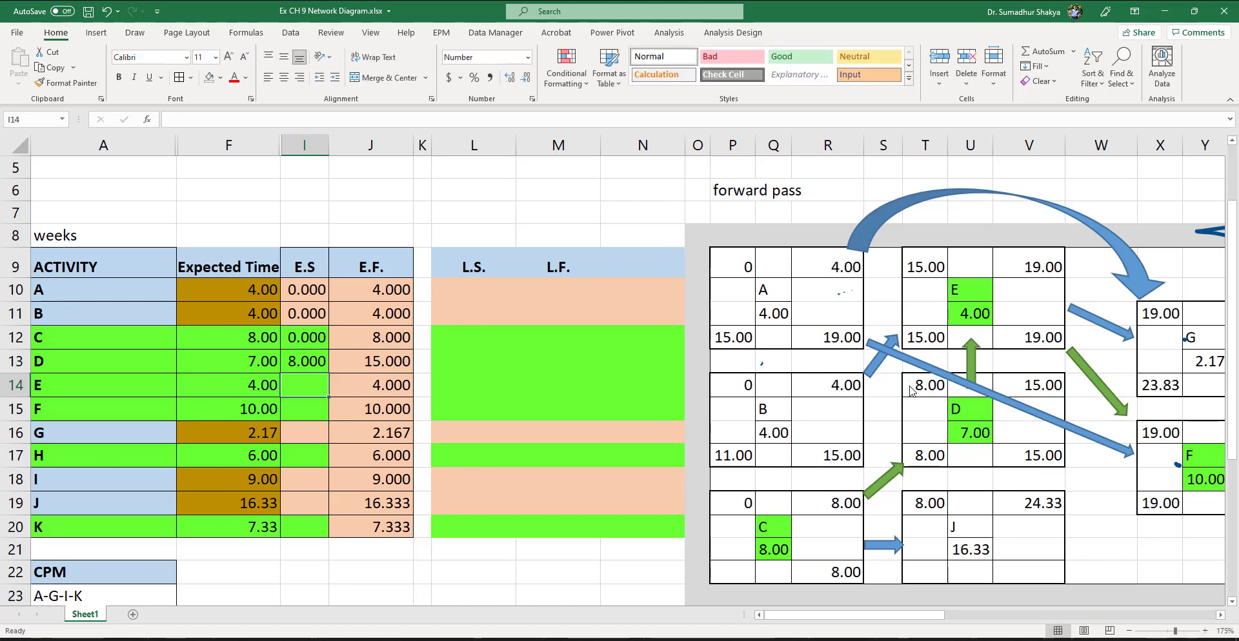
- Link activity E's early start in I14 to the diagram with =T9 and widen column I to fit the value
type("=")
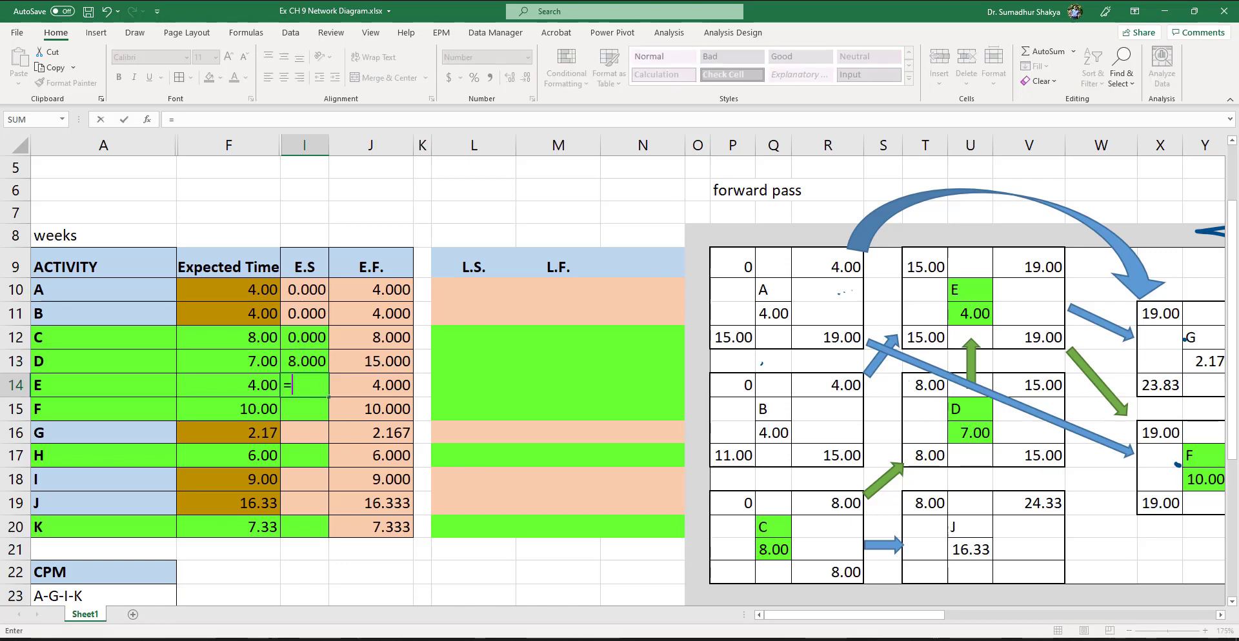
left_click(922, 270)
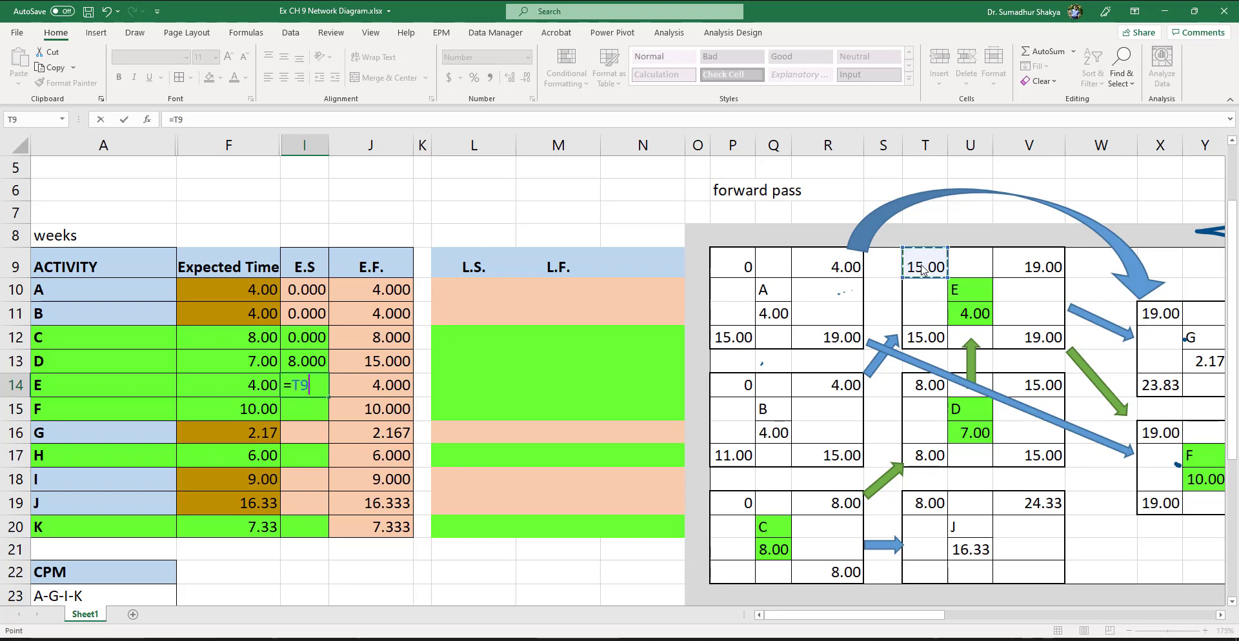
key("Return")
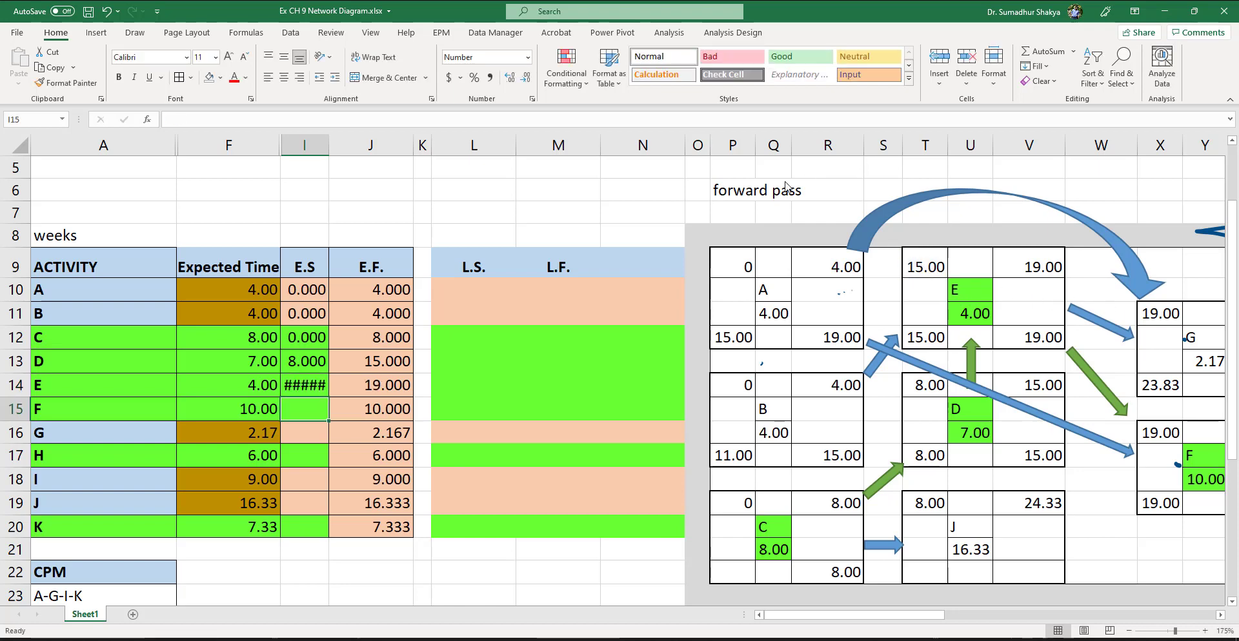
left_click_drag(329, 149, 342, 149)
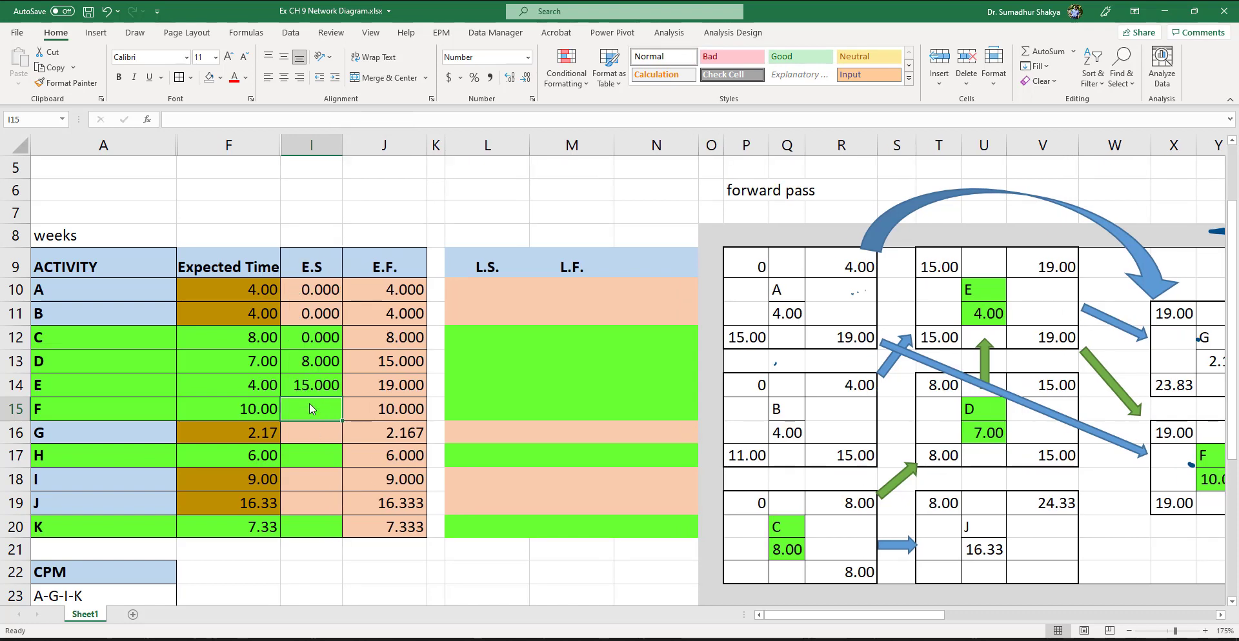
- Link the early starts of activities F and G to the diagram with =X16 in I15 and =X11 in I16
type("=")
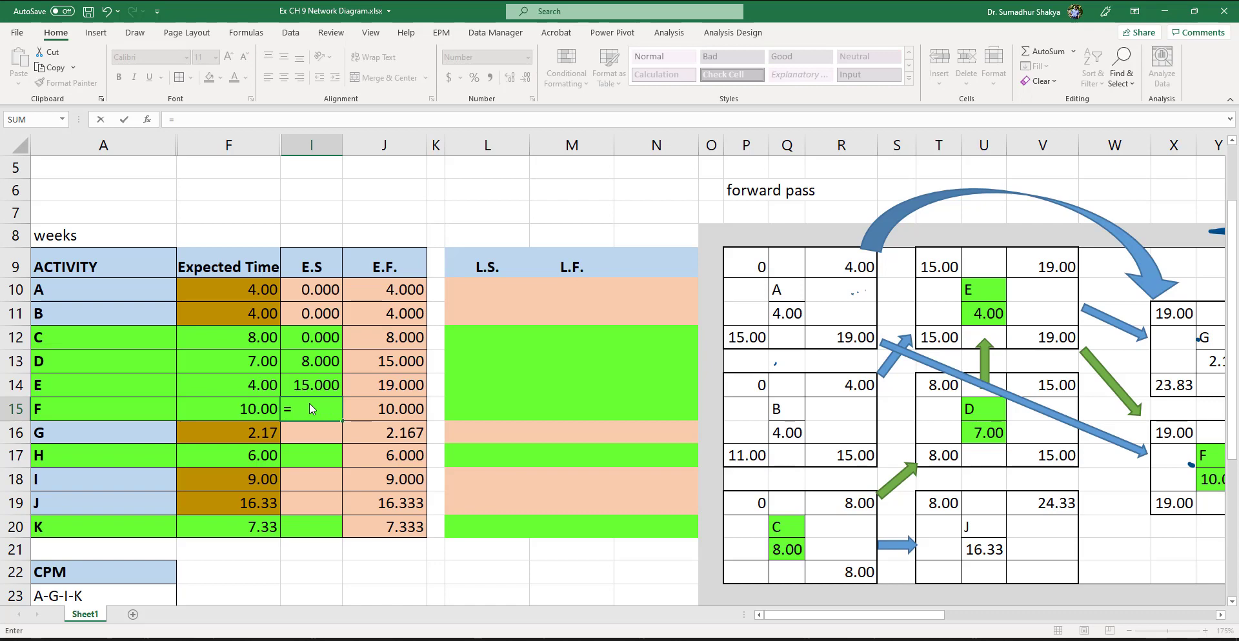
scroll(309, 403, "right", 3)
left_click(778, 433)
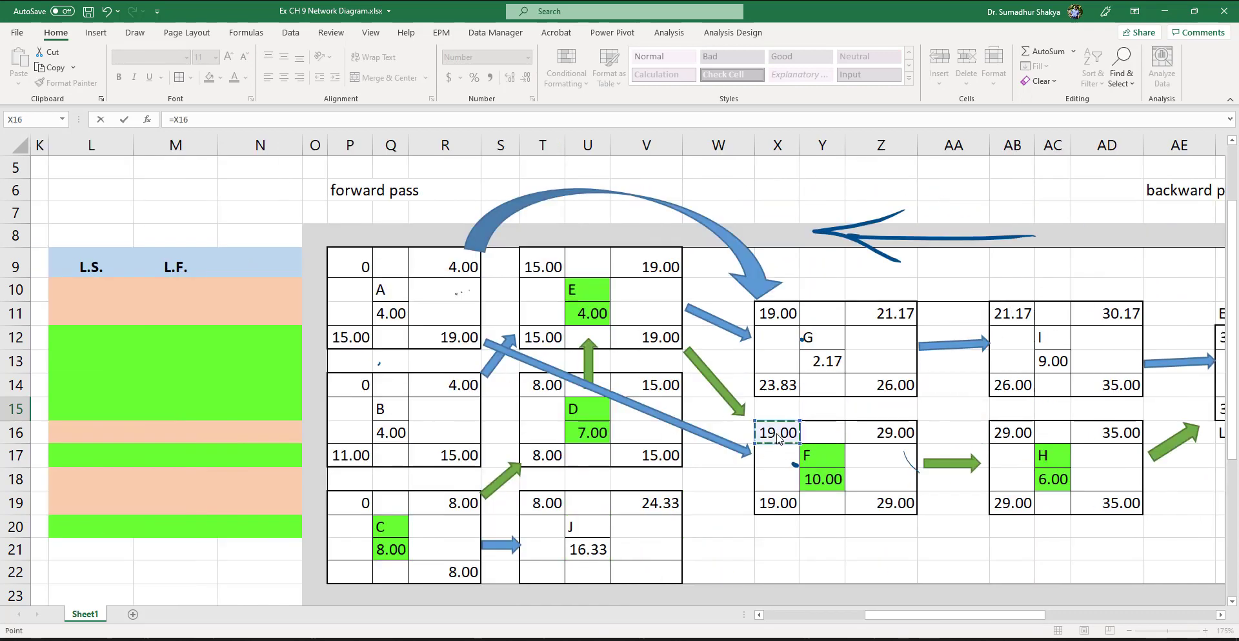
key("Return")
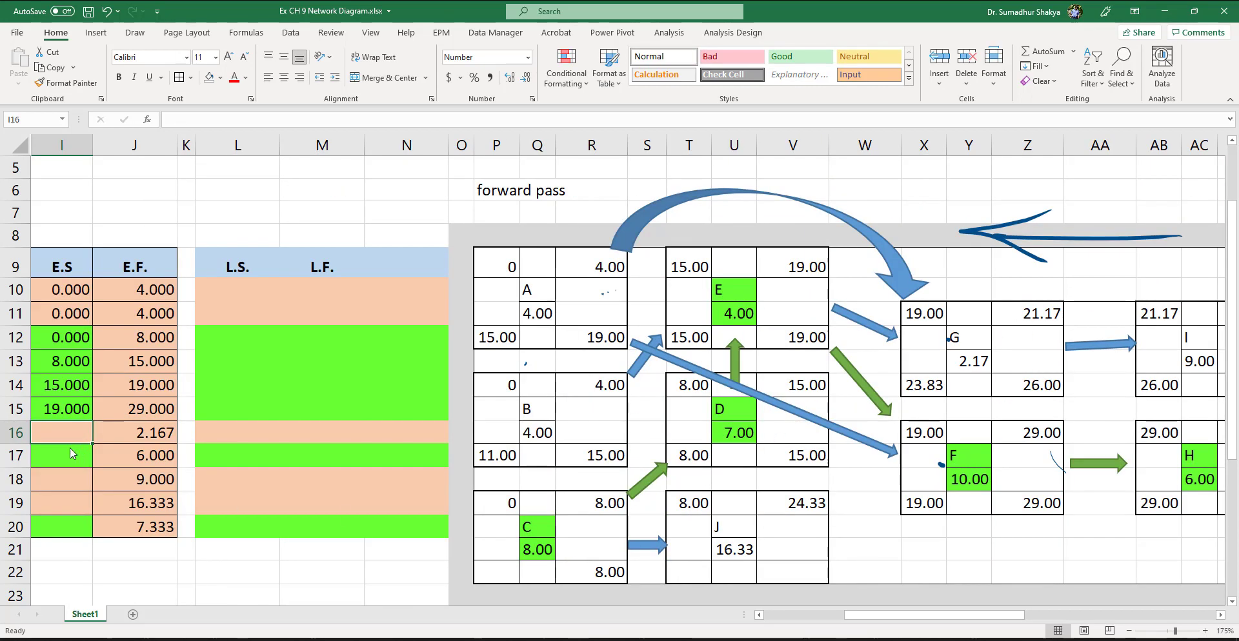
type("=")
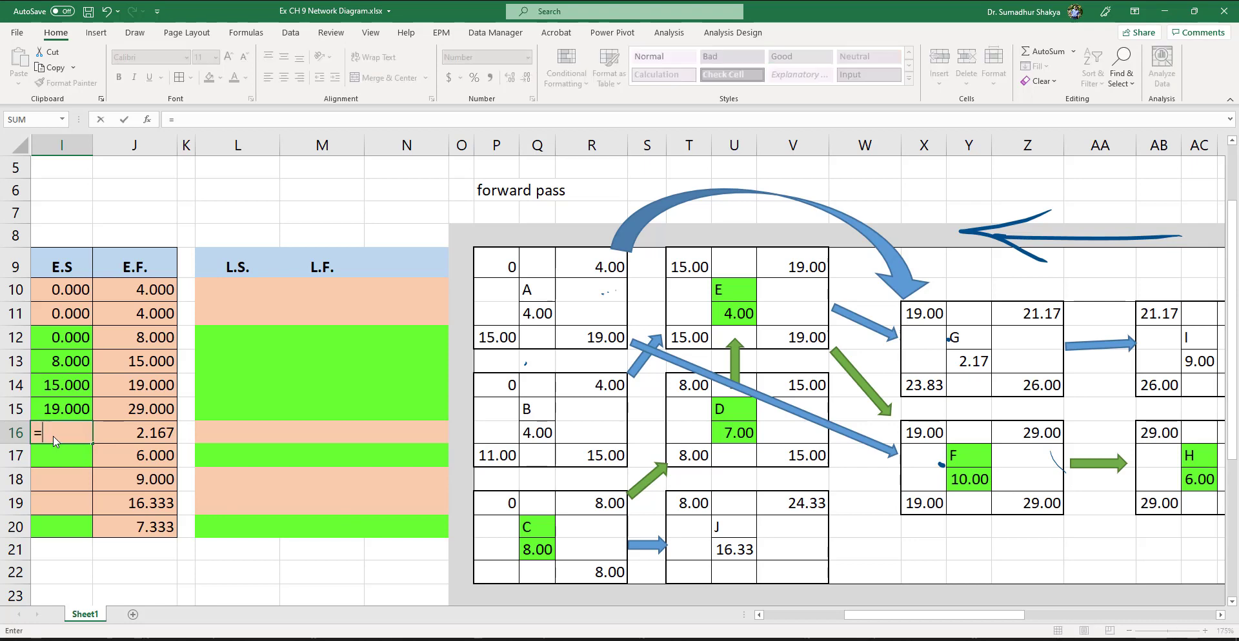
mouse_move(903, 620)
left_mouse_down()
mouse_move(782, 627)
mouse_move(894, 618)
left_mouse_up()
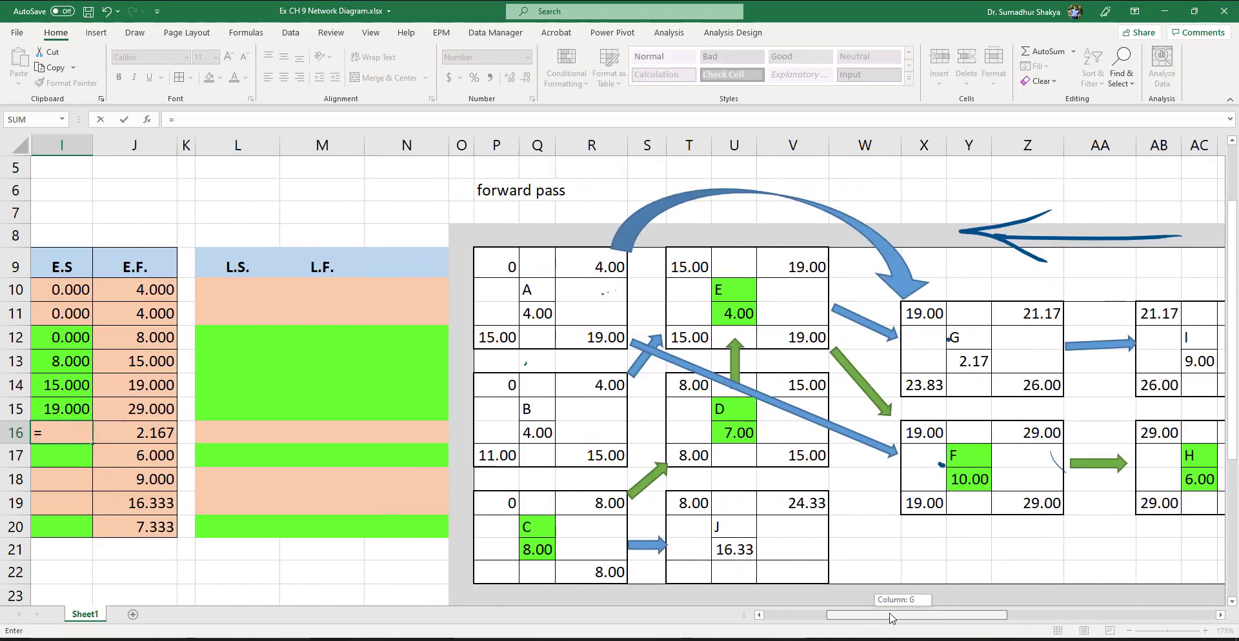
left_click(929, 318)
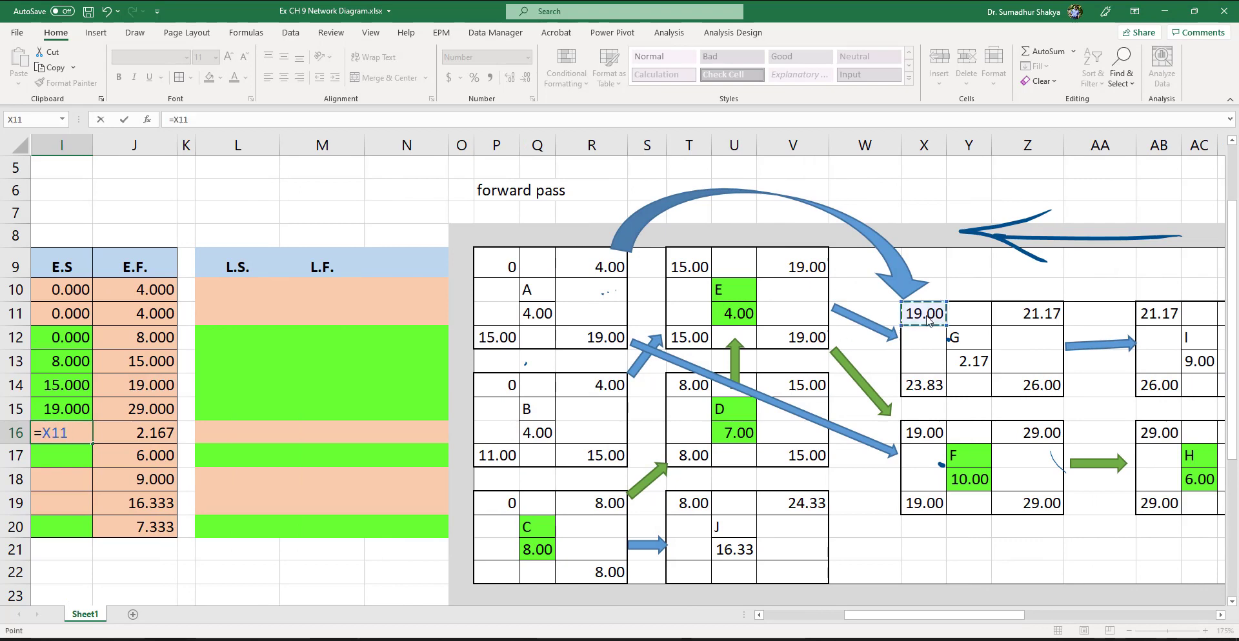
key("Return")
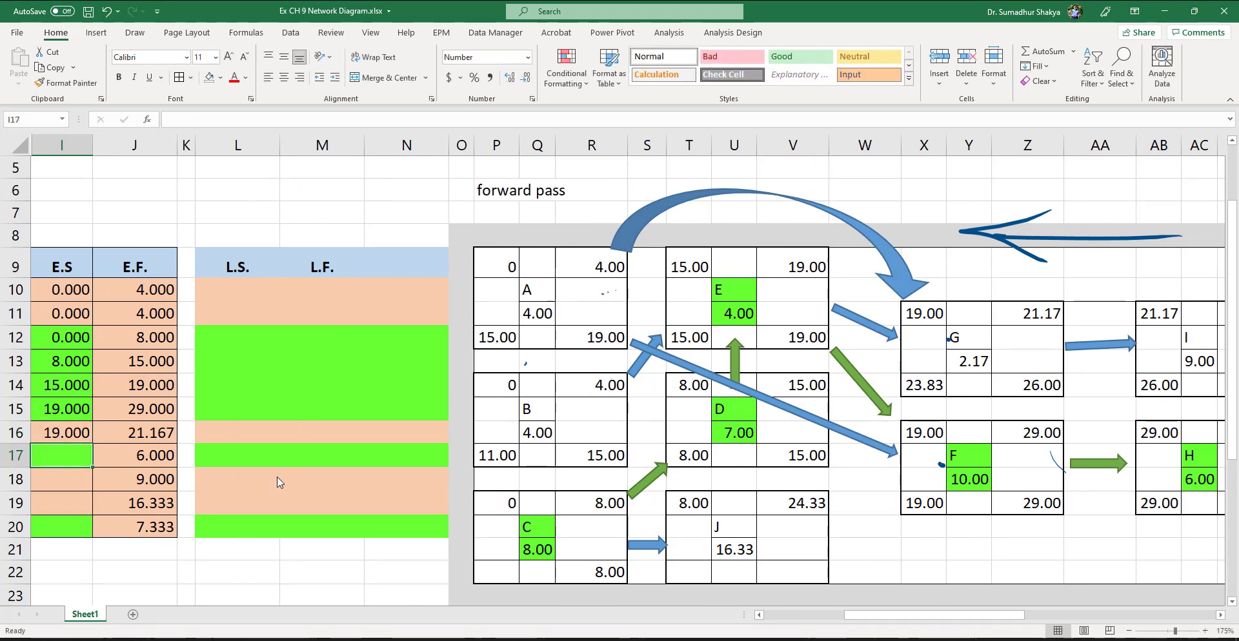
- Link the early starts of activities H and I to the diagram with =AB16 in I17 and =AB11 in I18
type("=")
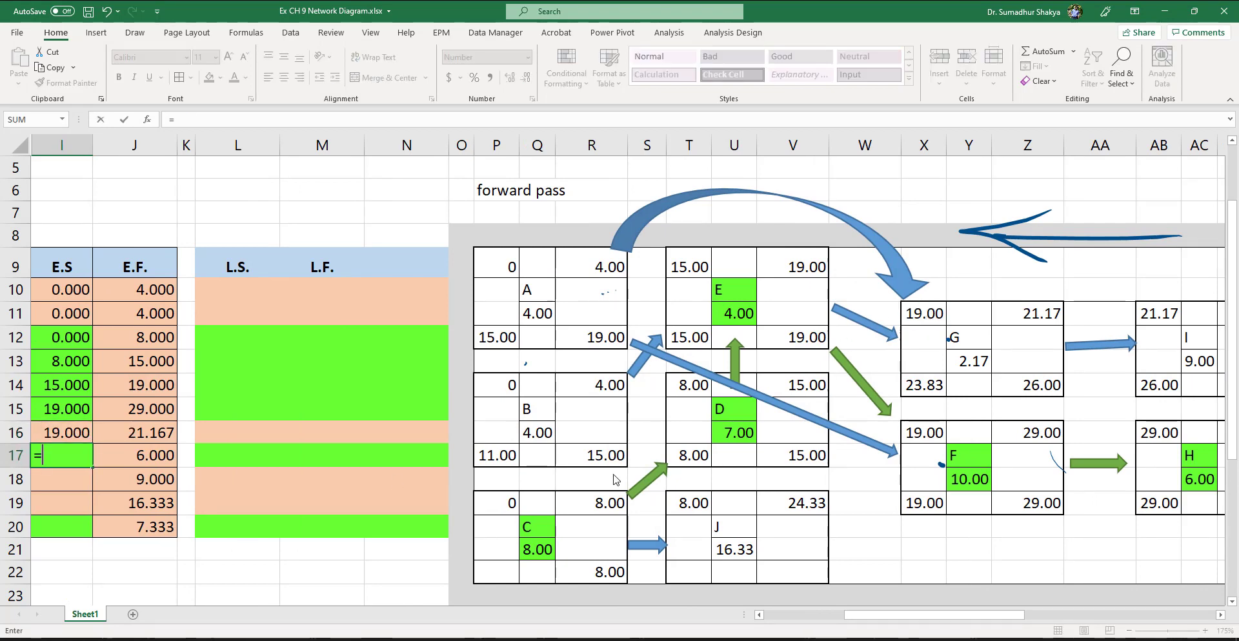
left_click(1158, 315)
left_click(1170, 434)
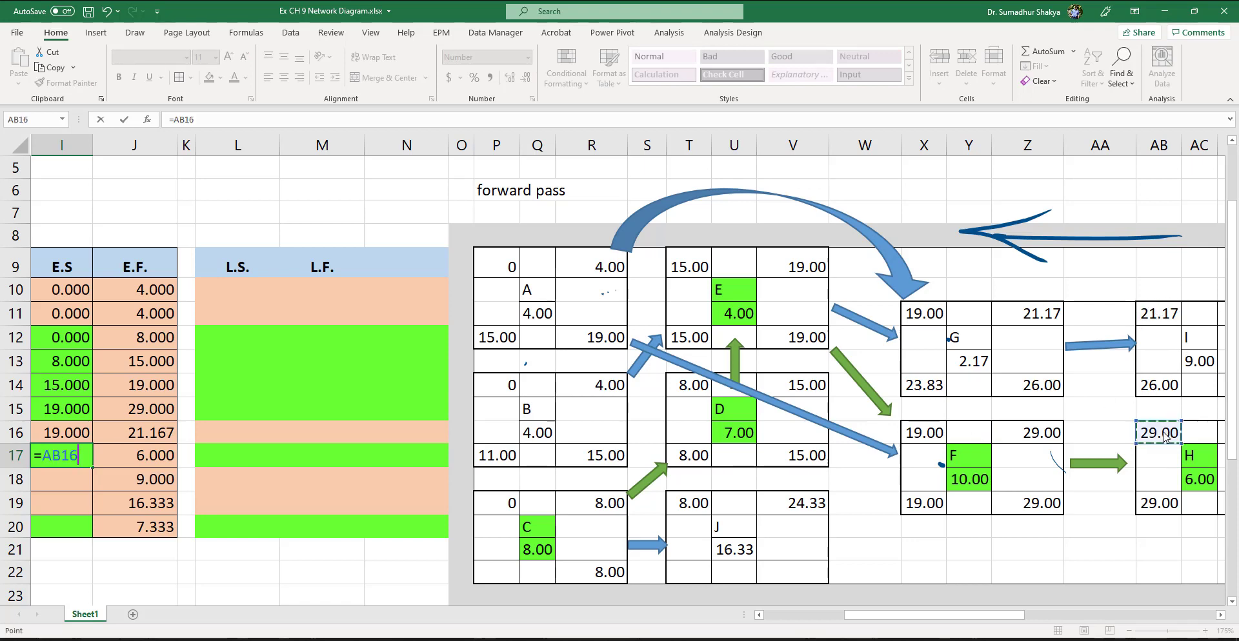
key("Return")
type("=")
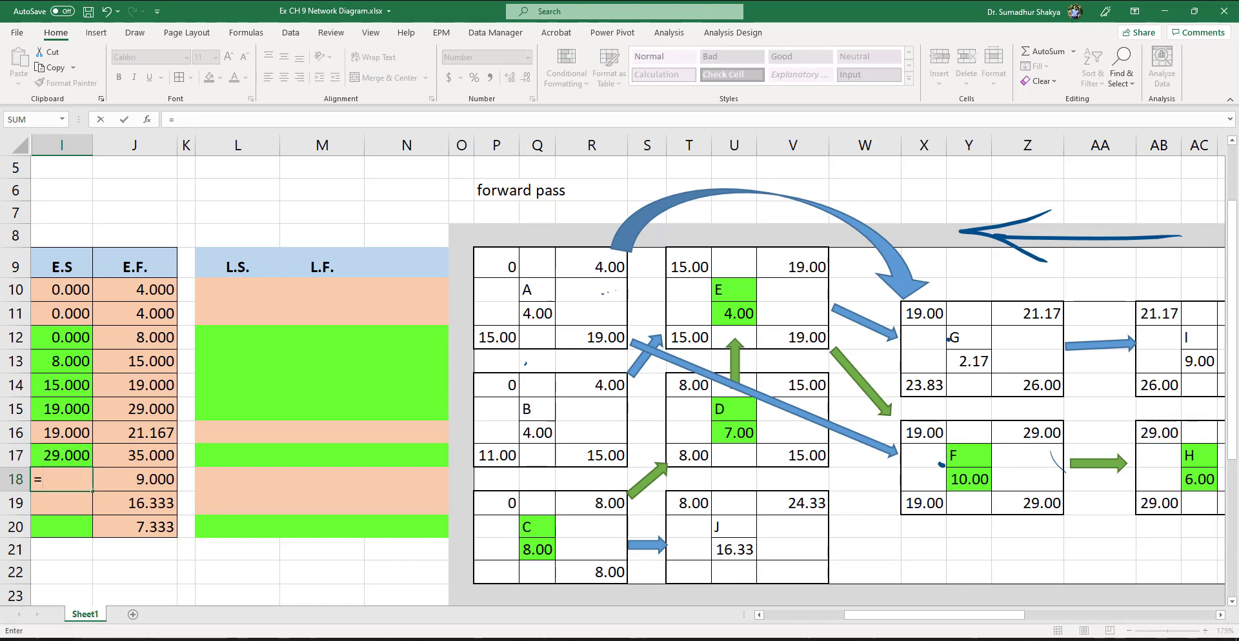
left_click(1163, 316)
key("Return")
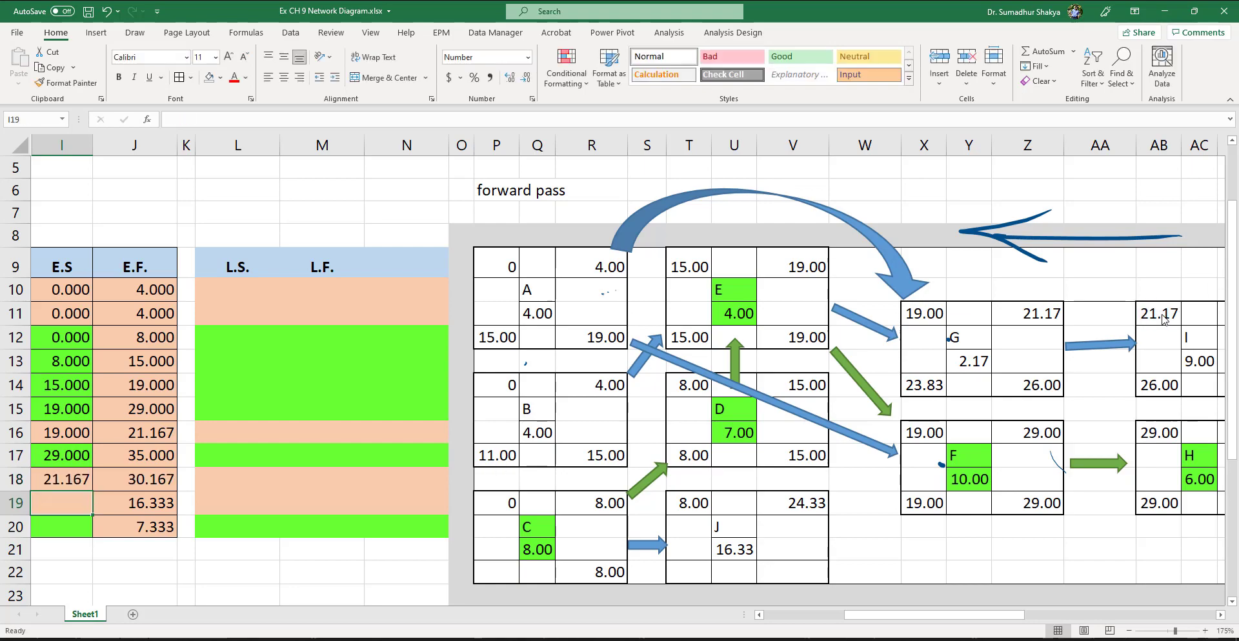
- Link activity J's early start in I19 to the early start cell of node J in the diagram
scroll(781, 459, "left", 3)
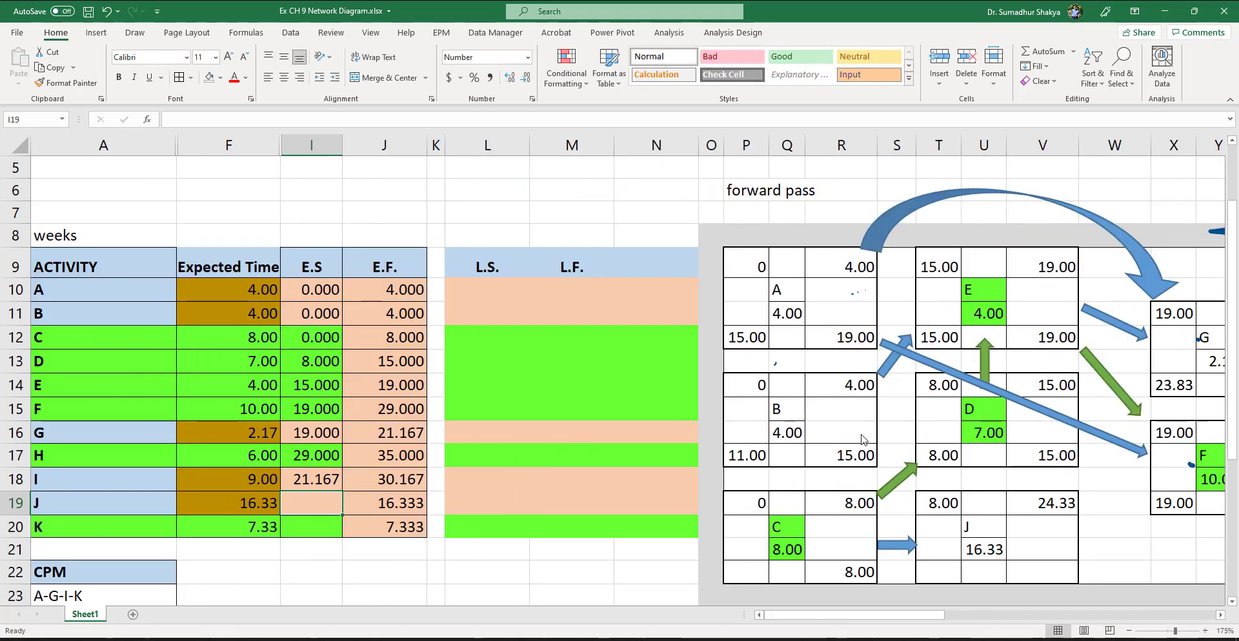
type("=")
scroll(774, 460, "right", 10)
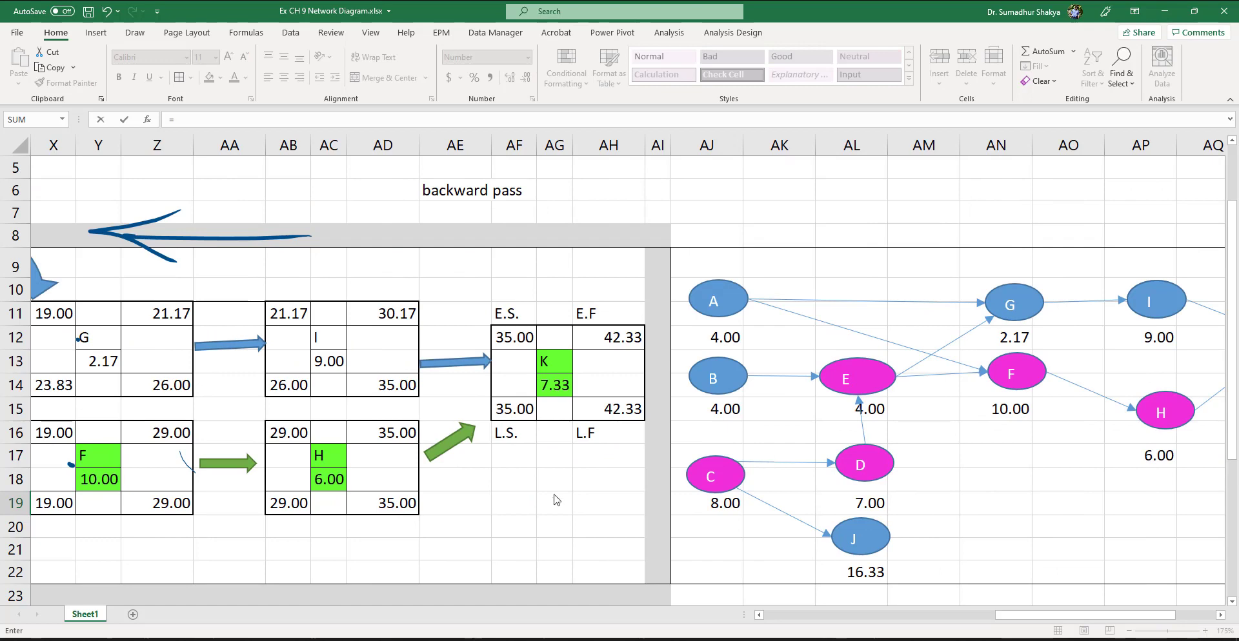
scroll(553, 498, "left", 5)
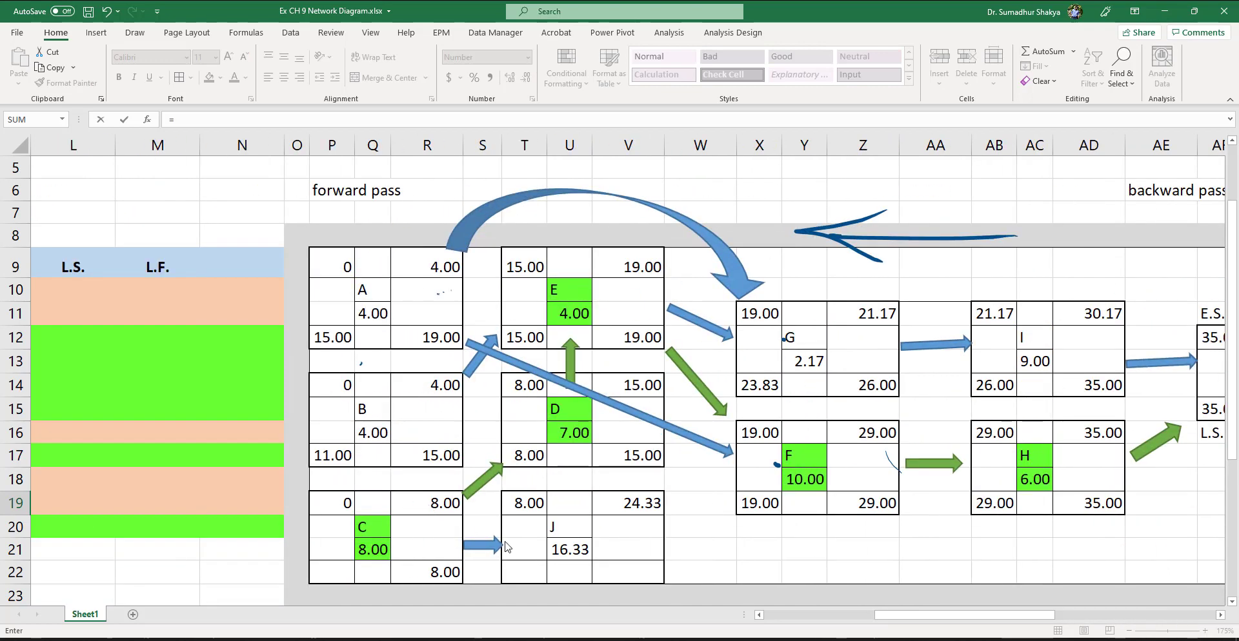
- Link the E.S. values of activities J and K to their network diagram cells, T19 and AF12
left_click(523, 504)
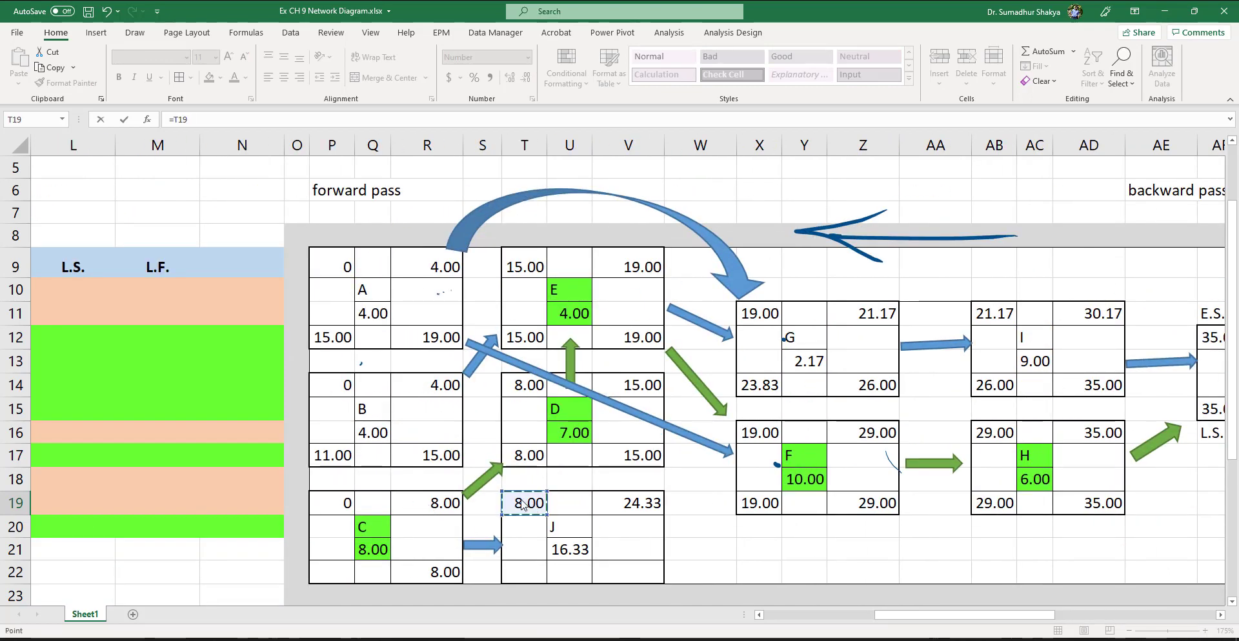
key("Return")
type("=")
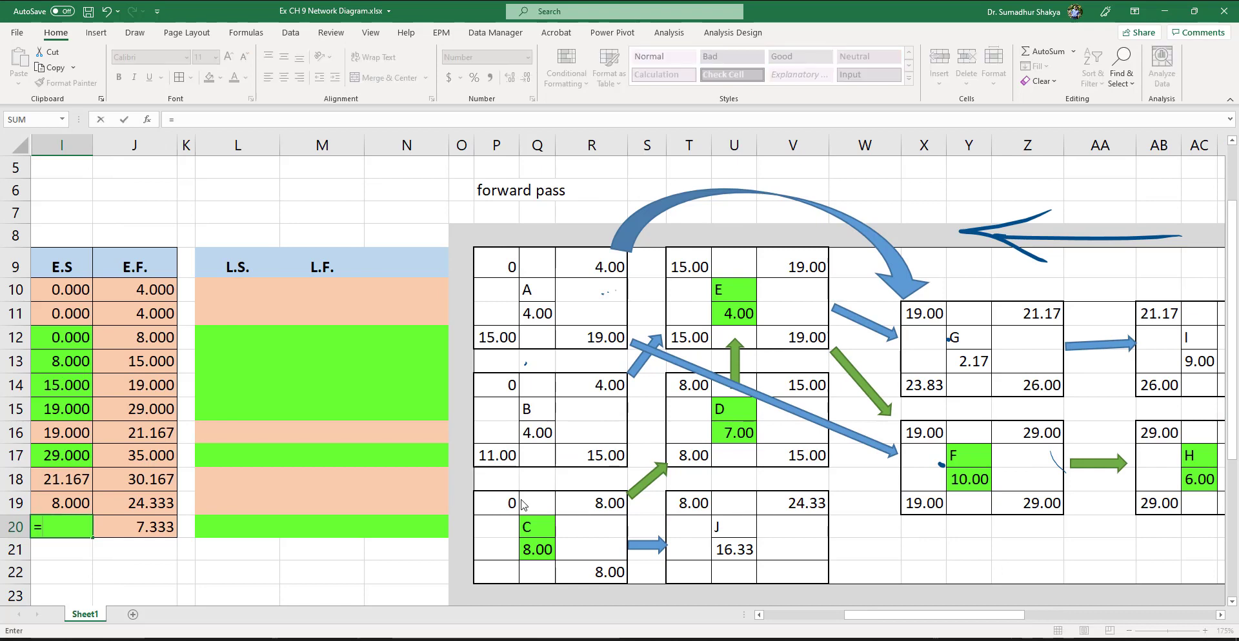
scroll(523, 503, "right", 5)
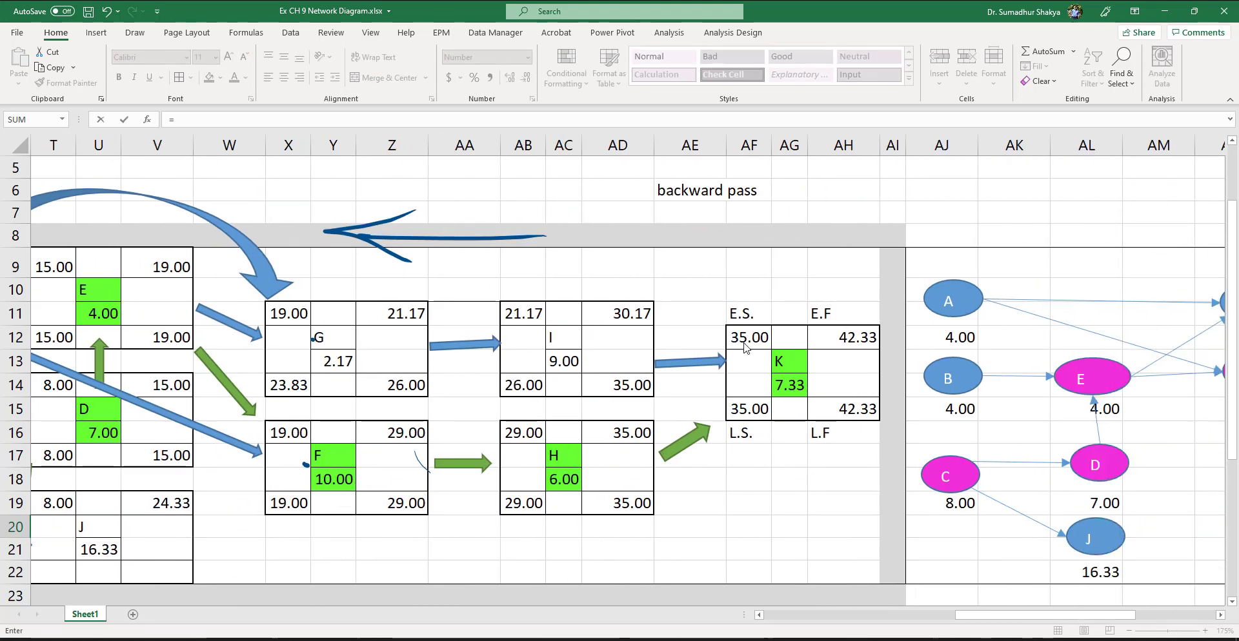
left_click(752, 338)
key("Return")
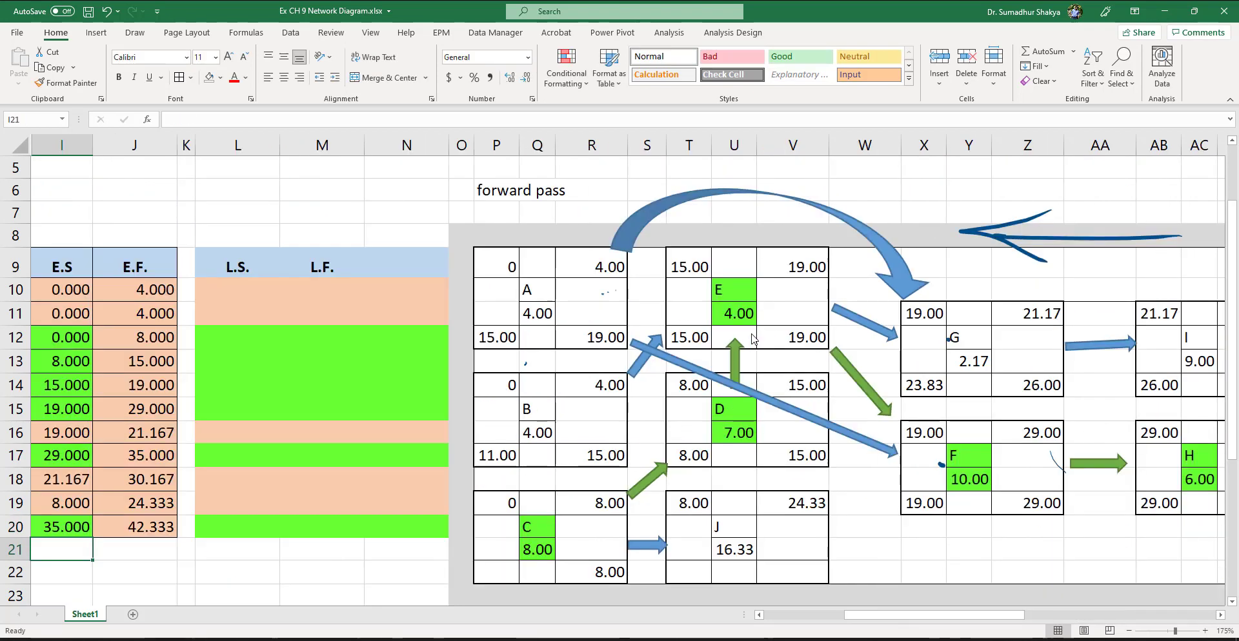
- Inspect the formula behind activity A's E.F. value in J10
scroll(752, 338, "left", 3)
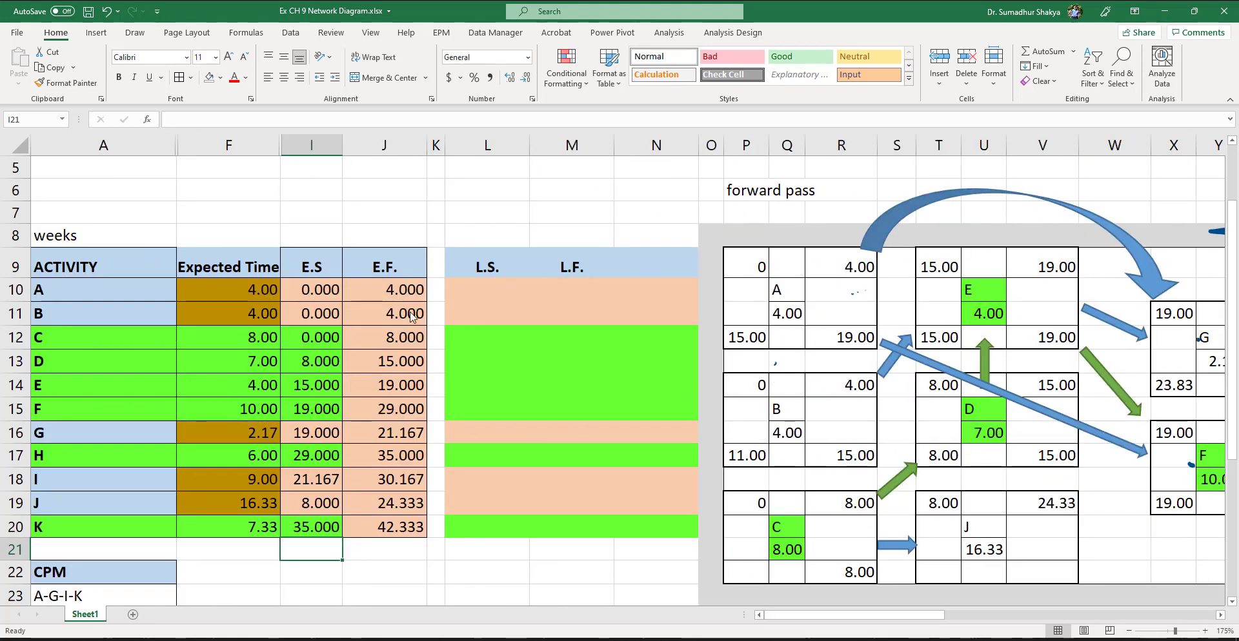
left_click(390, 295)
left_click(334, 296)
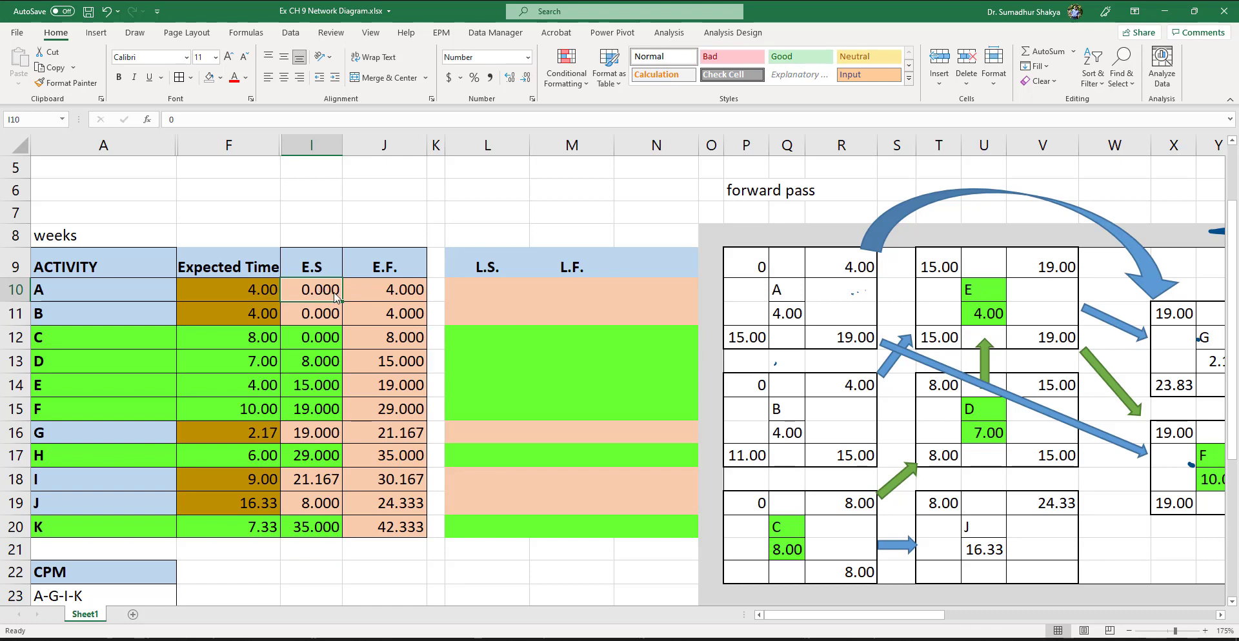
double_click(389, 295)
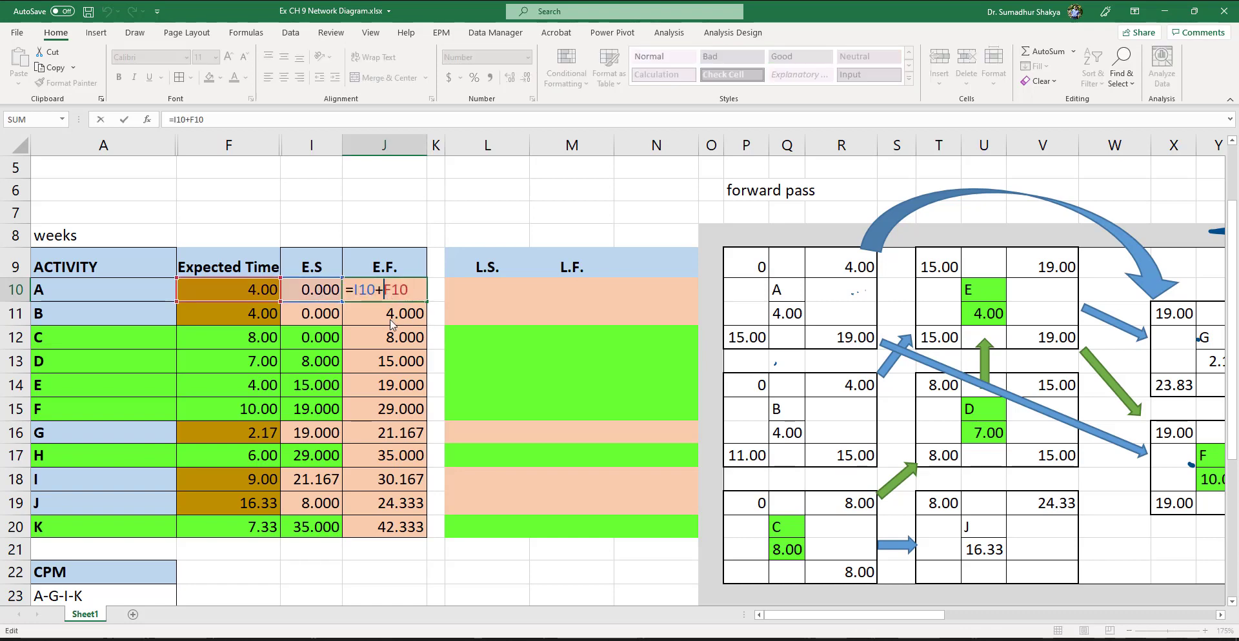
key("Escape")
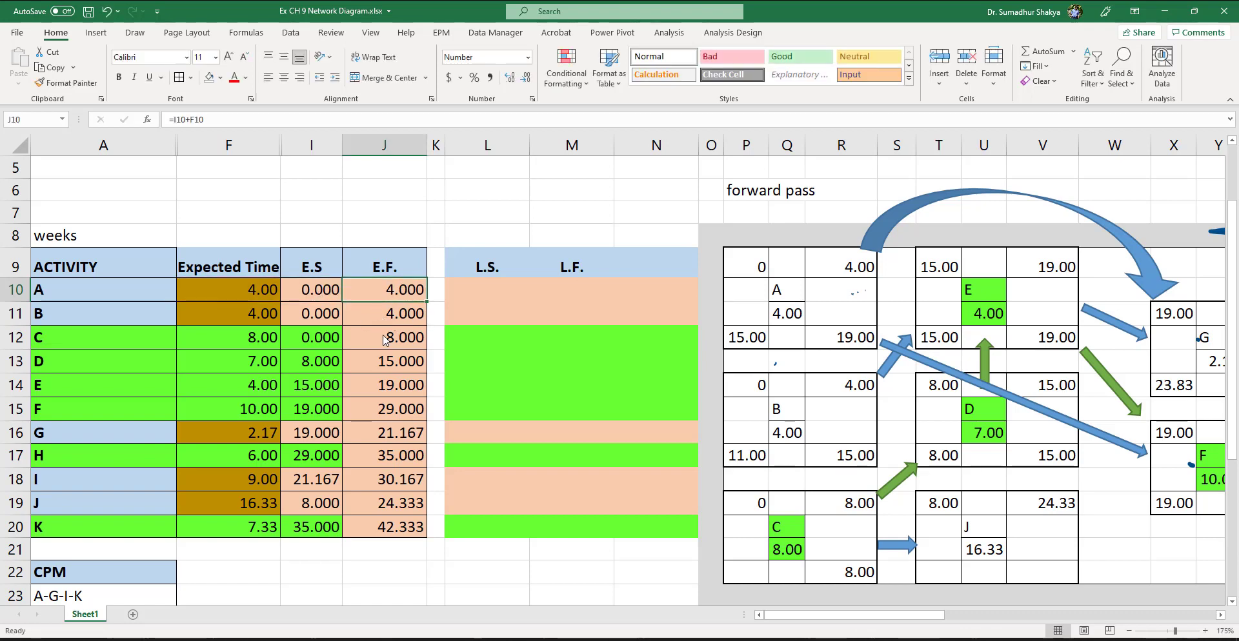
- Fill the E.F. cells of critical activities C, D, E, F, H and K with bright green
left_click(385, 339)
left_click(393, 365, "ctrl")
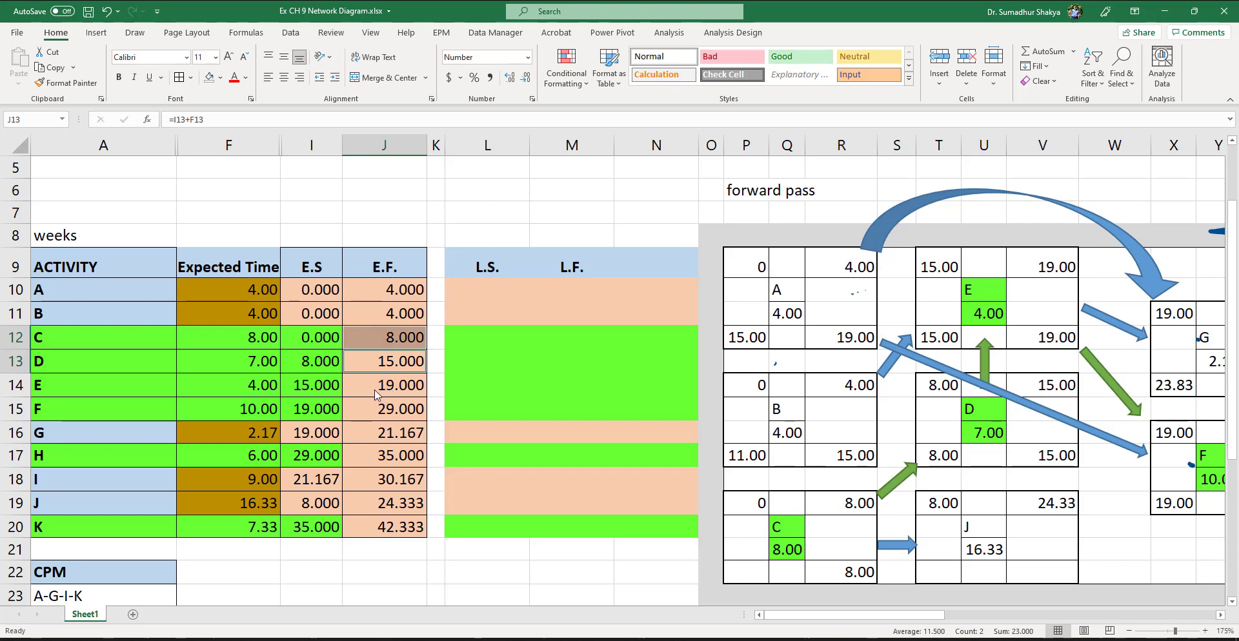
left_click(386, 389, "ctrl")
left_click(381, 412, "ctrl")
left_click(371, 456, "ctrl")
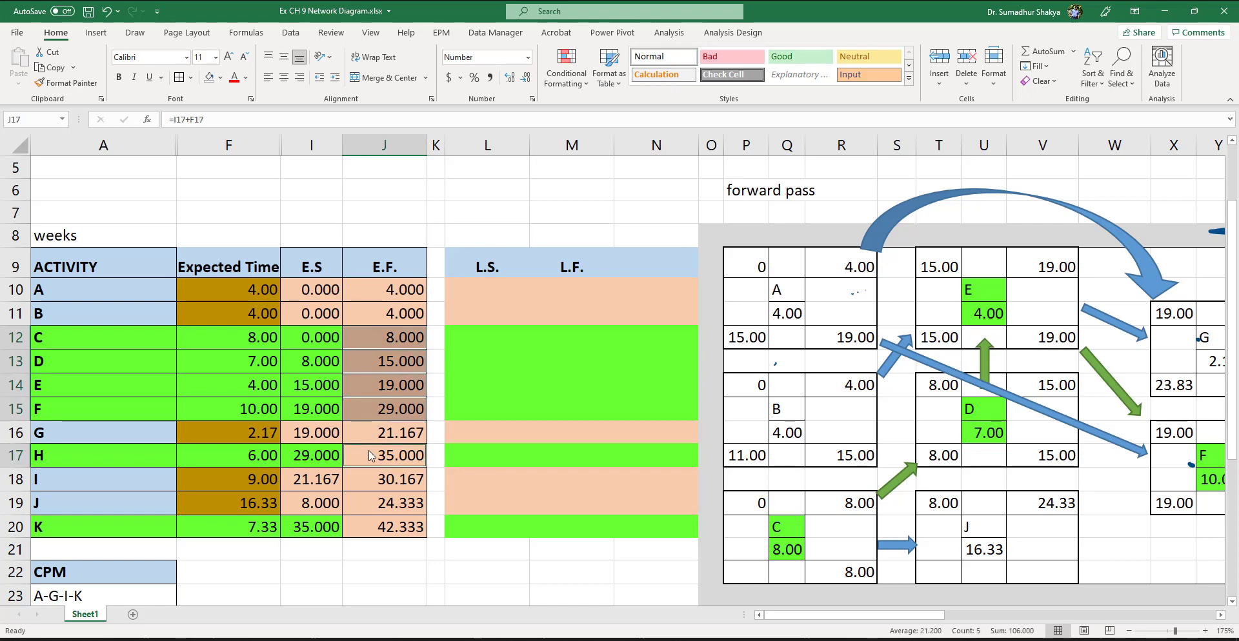
left_click(376, 530, "ctrl")
left_click(222, 78)
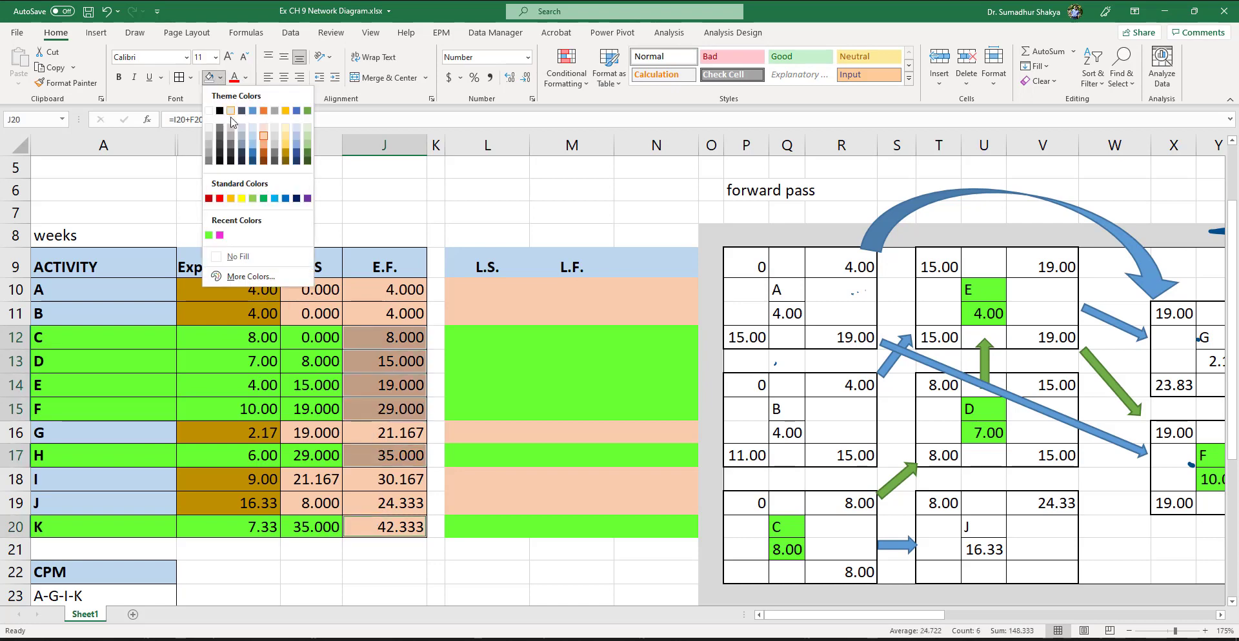
left_click(209, 237)
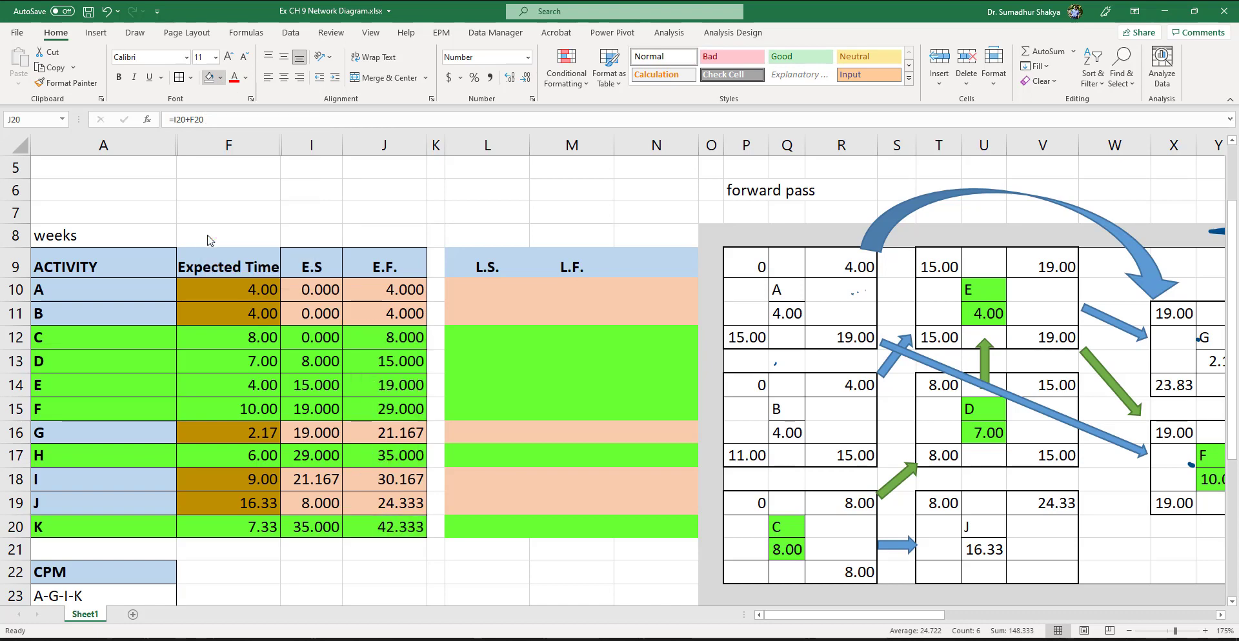
- Add the label "Forward Pass" in I8 above the E.S. and E.F. columns
left_click(479, 330)
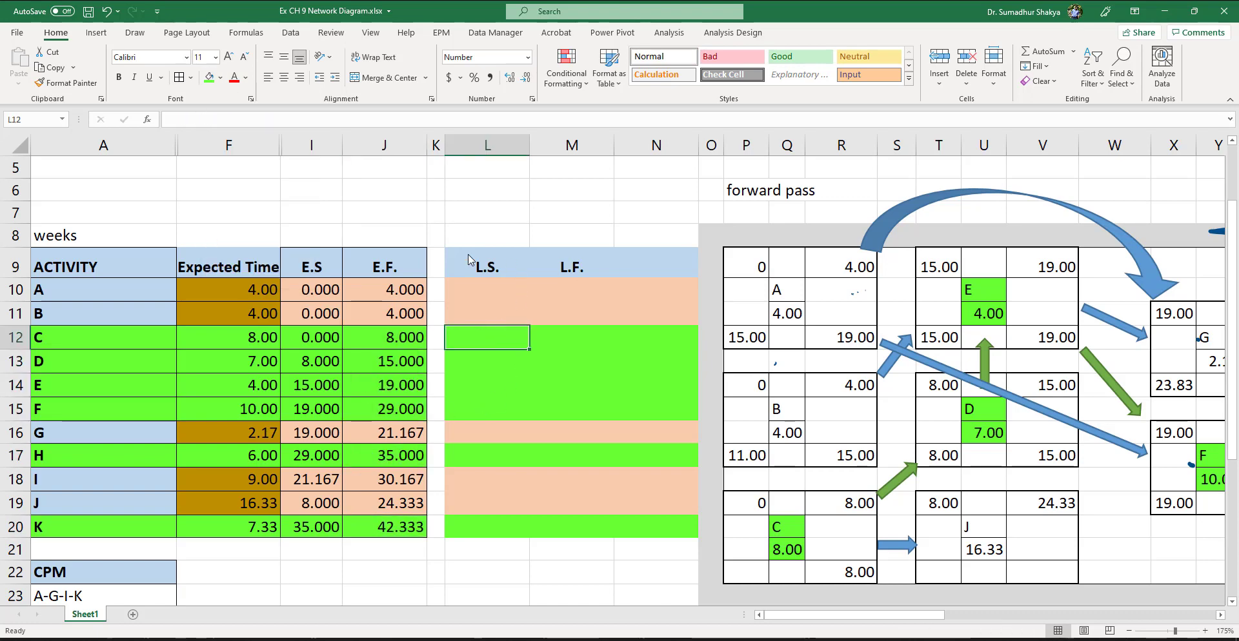
left_click(315, 240)
left_click_drag(314, 240, 369, 238)
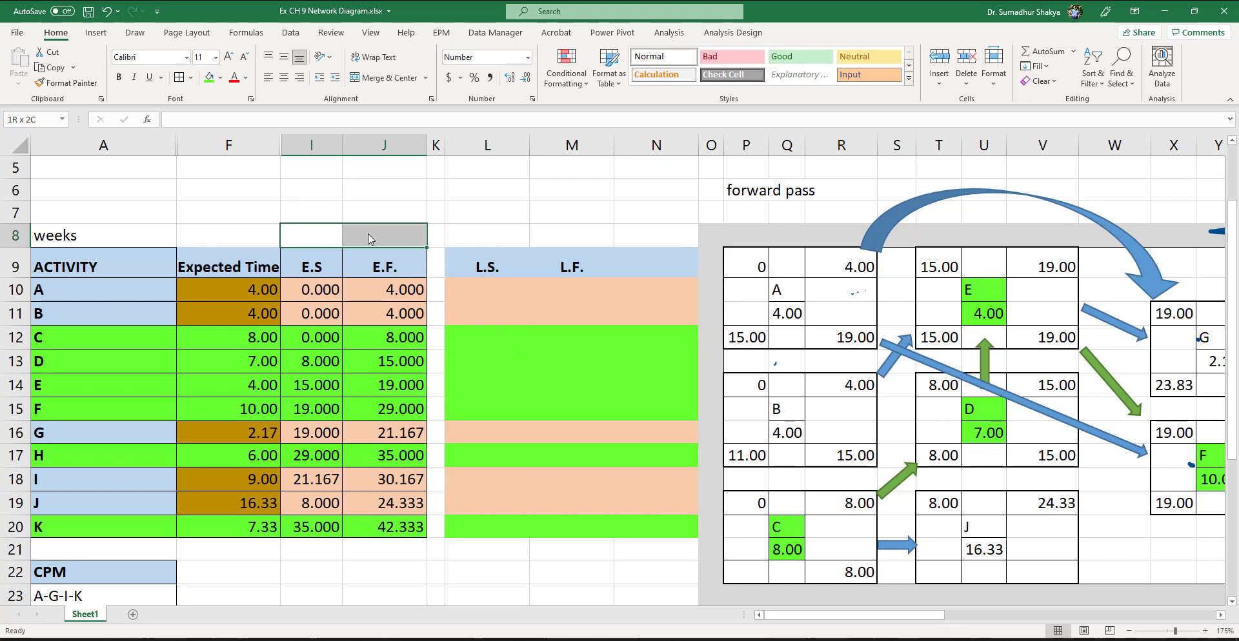
left_click(325, 236)
type("Forward ")
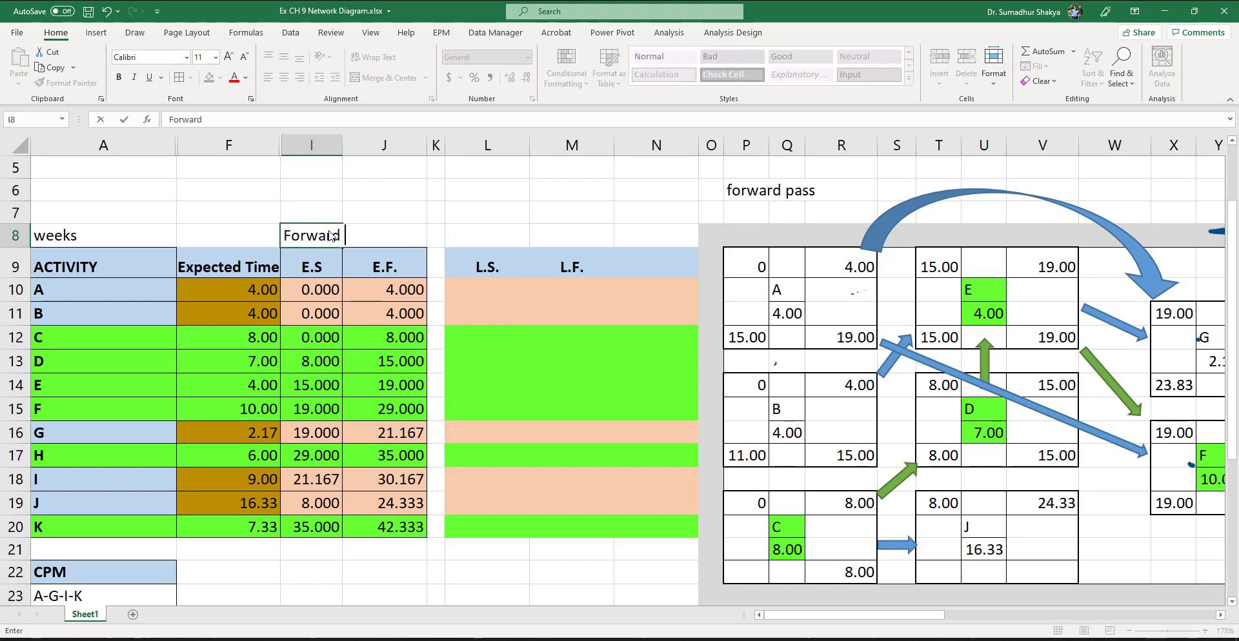
type("Pass")
key("Return")
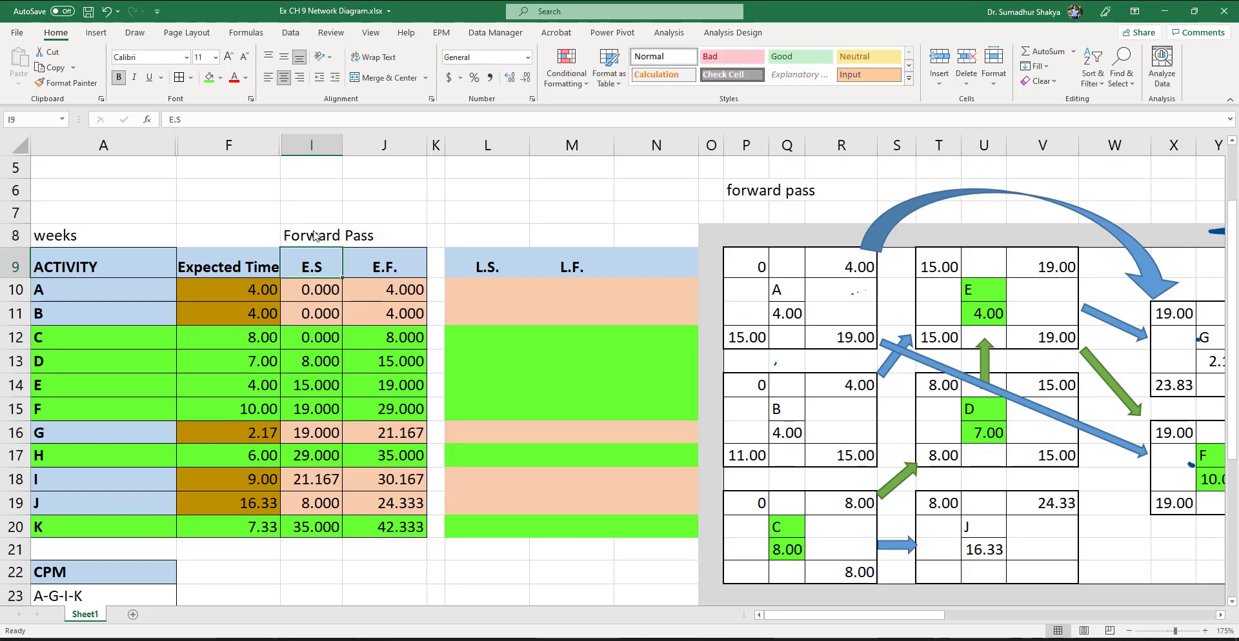
- Enter activity A's L.S. formula in L10 as its L.F. minus its expected time, =M10-F10
left_click(501, 296)
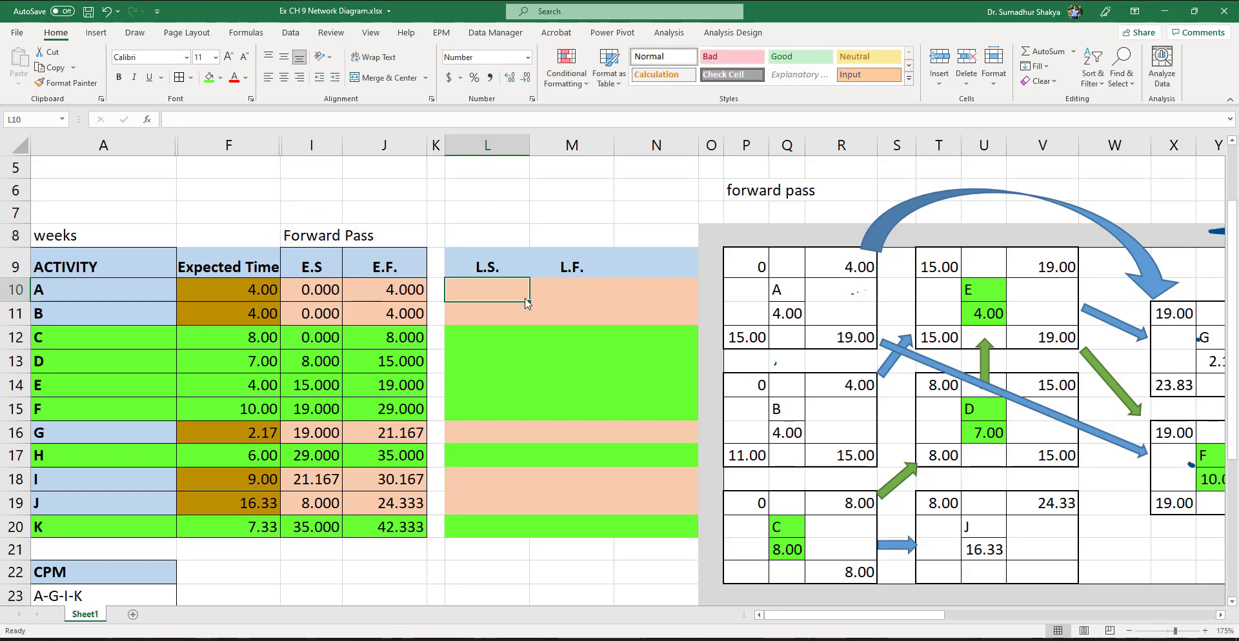
left_click(587, 290)
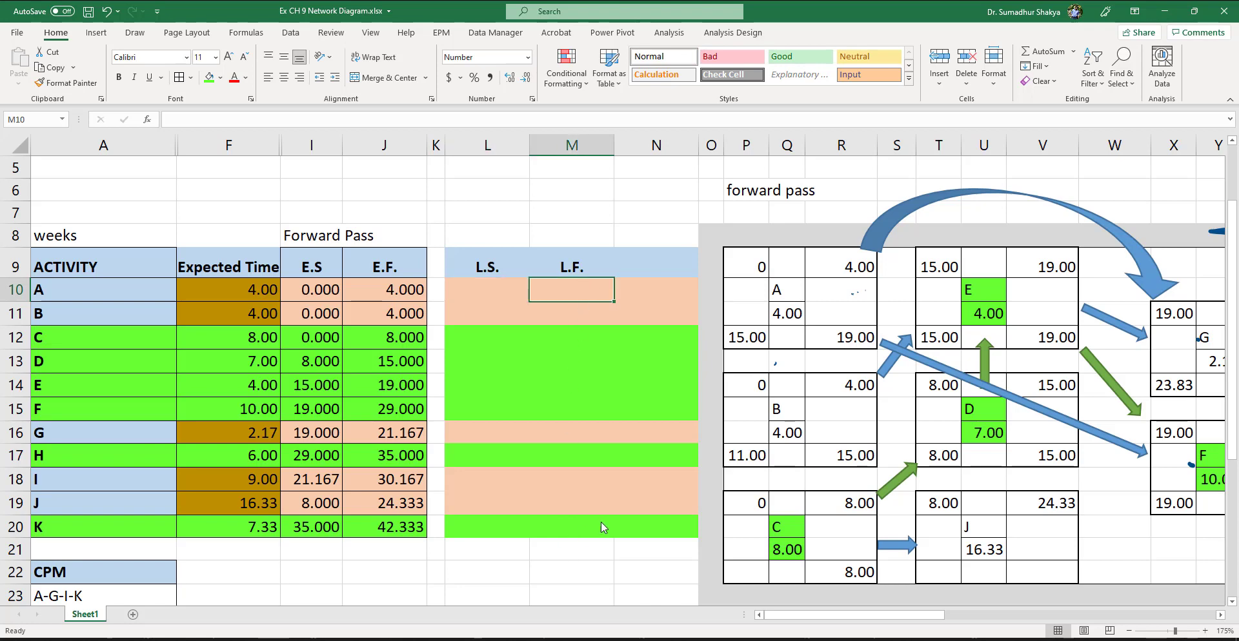
scroll(602, 528, "right", 5)
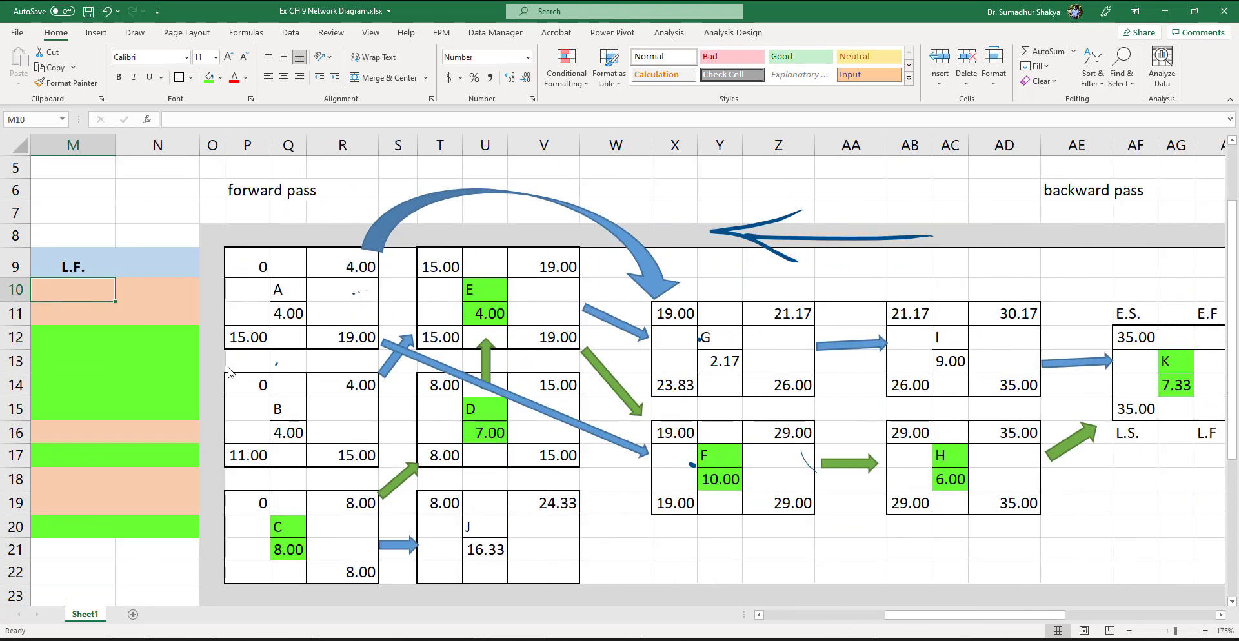
scroll(200, 336, "left", 2)
left_click(101, 288)
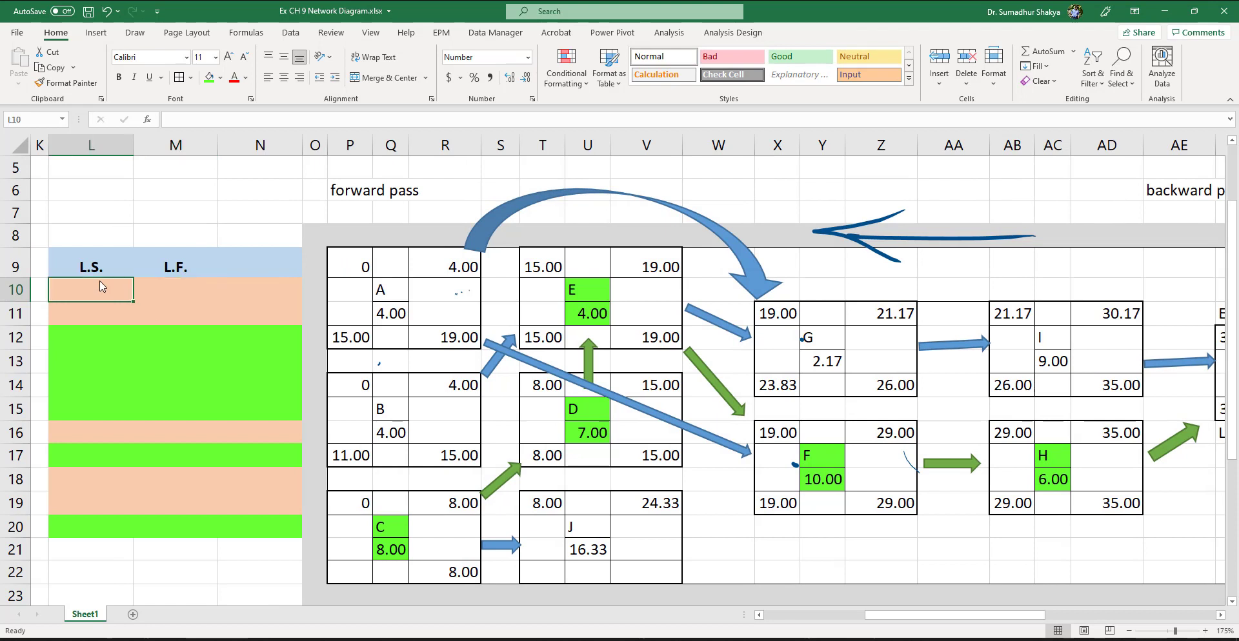
type("=")
key("Right")
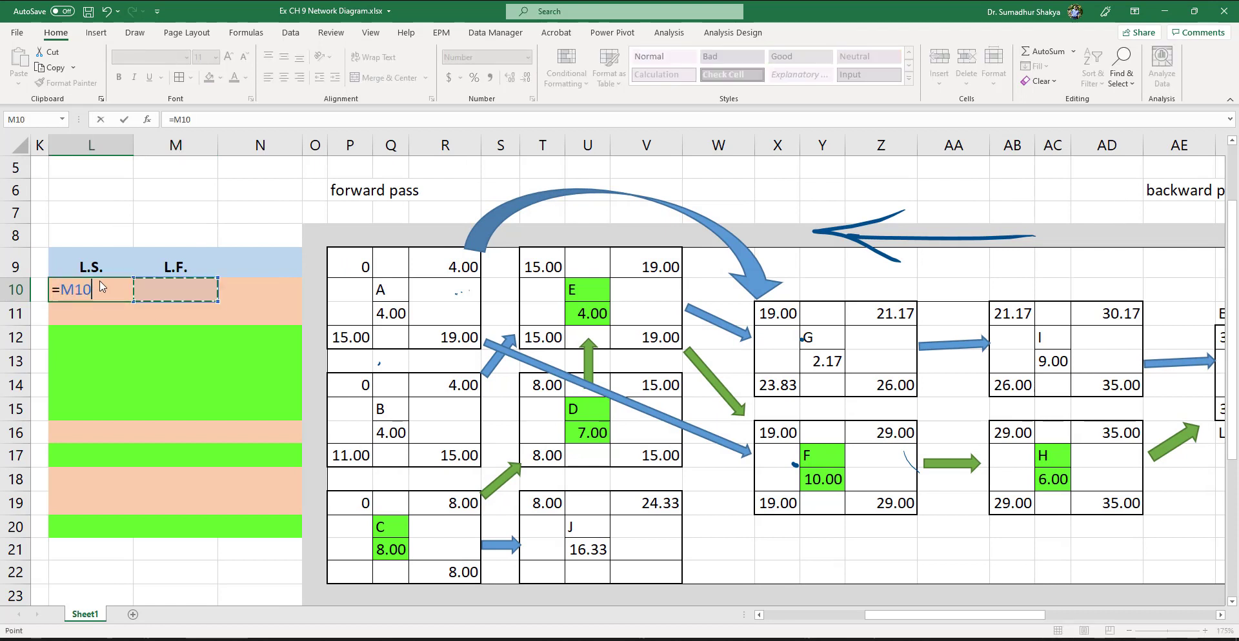
type("-")
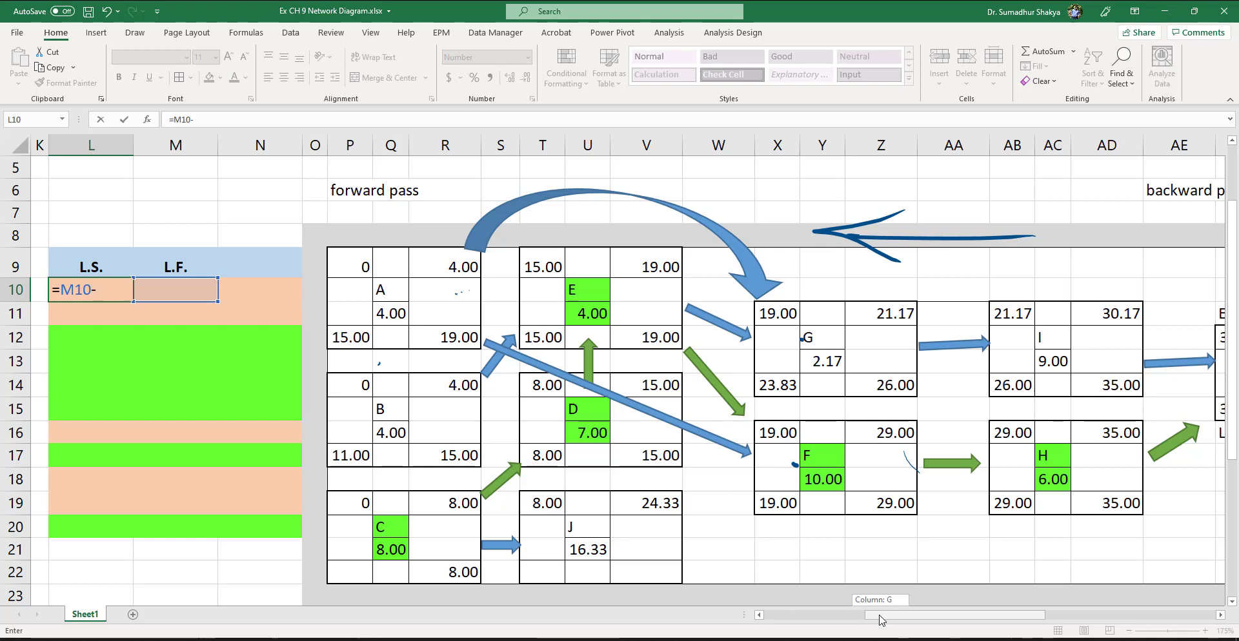
left_click_drag(891, 616, 787, 617)
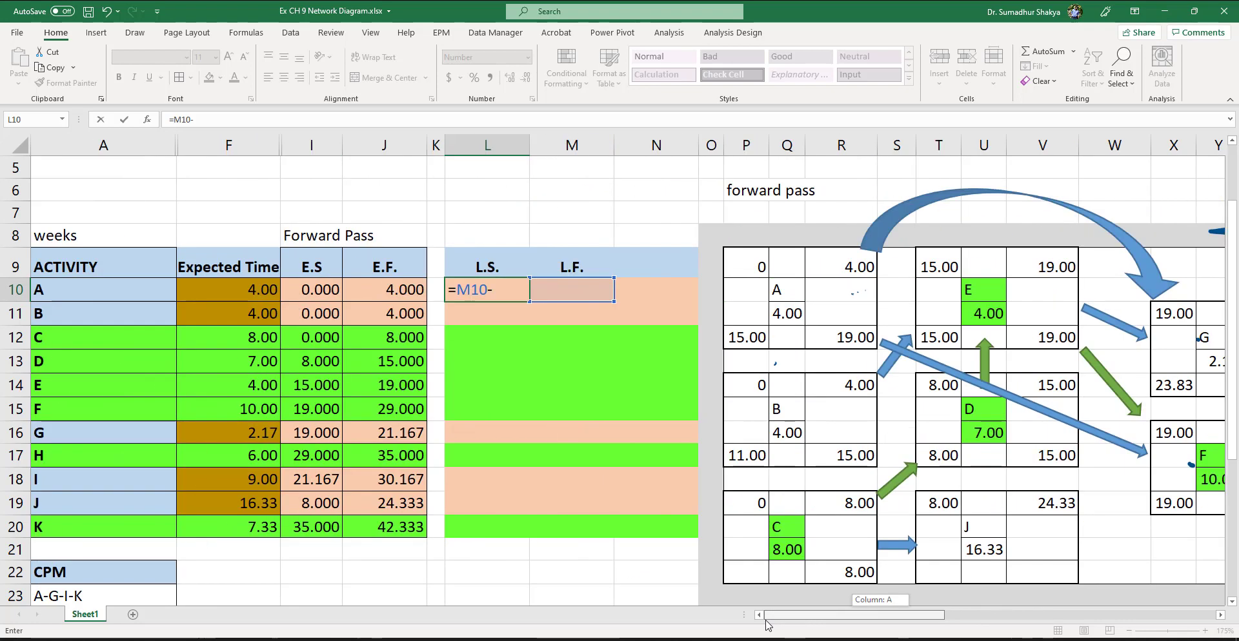
left_click(213, 288)
key("Return")
key("Up")
key("Right")
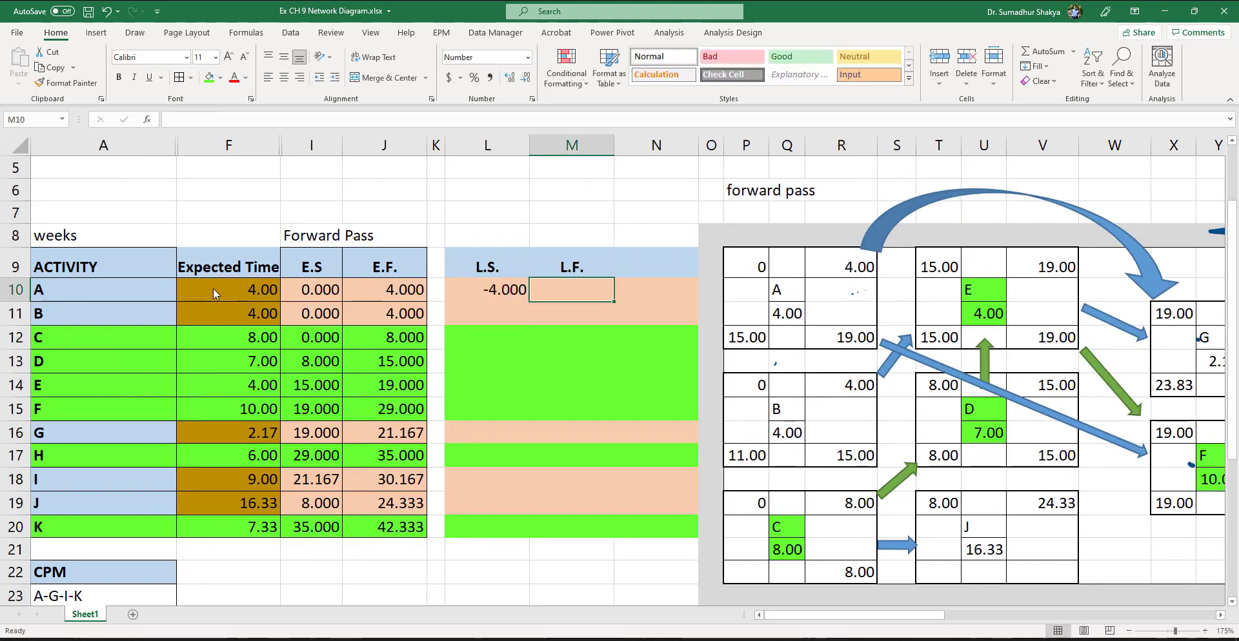
- Copy the L.S. formula from L10 down through L20 for all activities through K
key("Left")
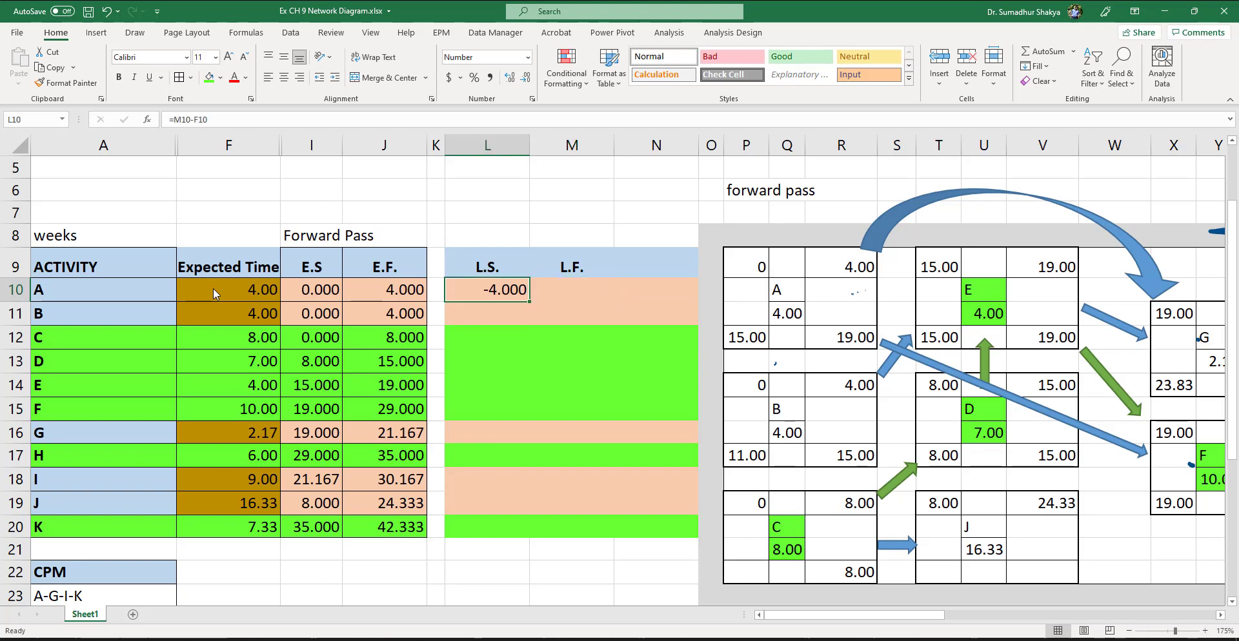
key("ctrl+c")
key("shift+Down")
key("shift+Down")
key("shift+Down")
key("shift+Down")
key("shift+Down")
key("shift+Down")
key("shift+Down")
key("shift+Down")
key("shift+Down")
key("shift+Down")
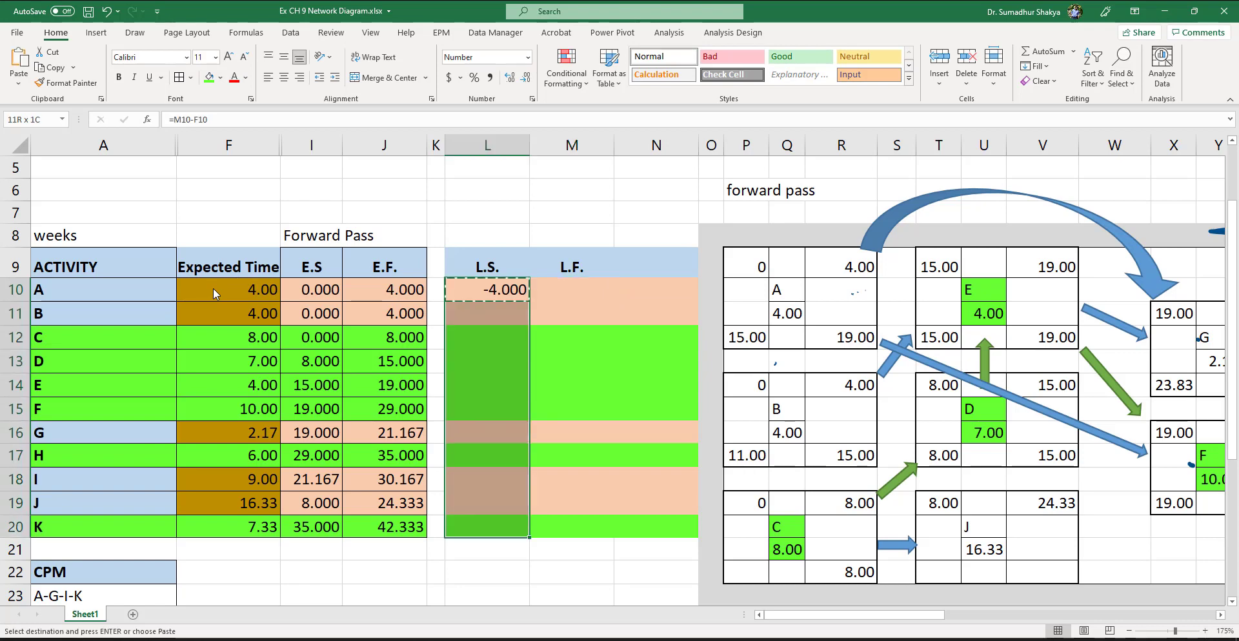
key("ctrl+v")
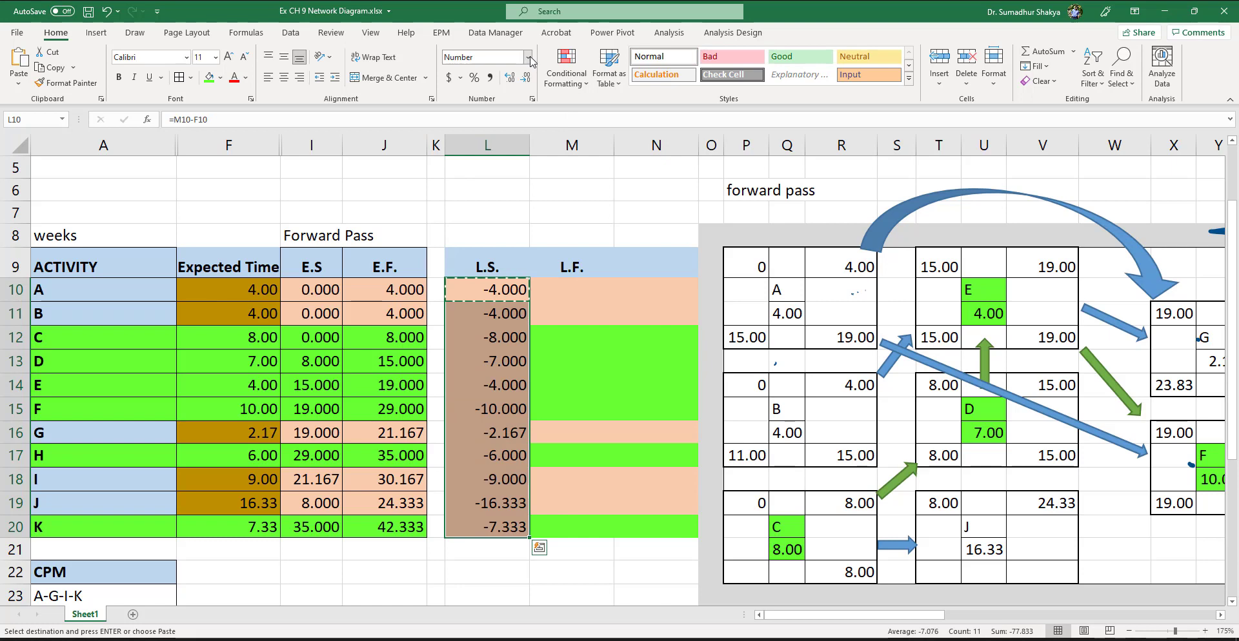
- Format the L.S. values in L10:L20 as Number with two decimal places
left_click(526, 58)
left_click(511, 80)
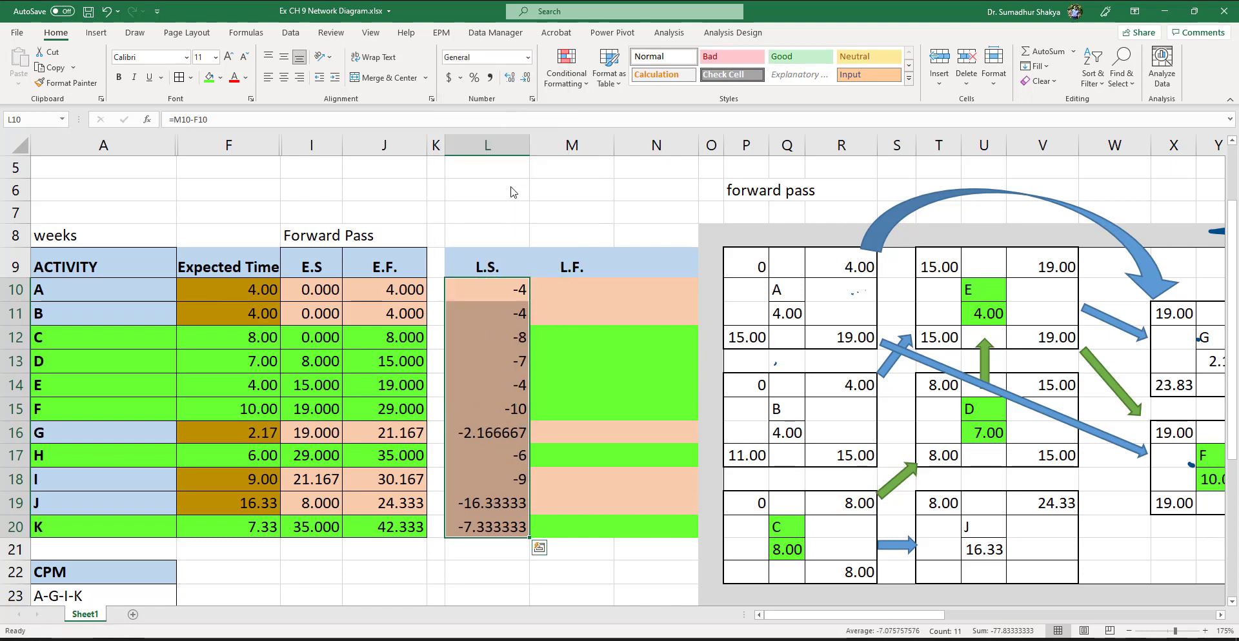
left_click(529, 58)
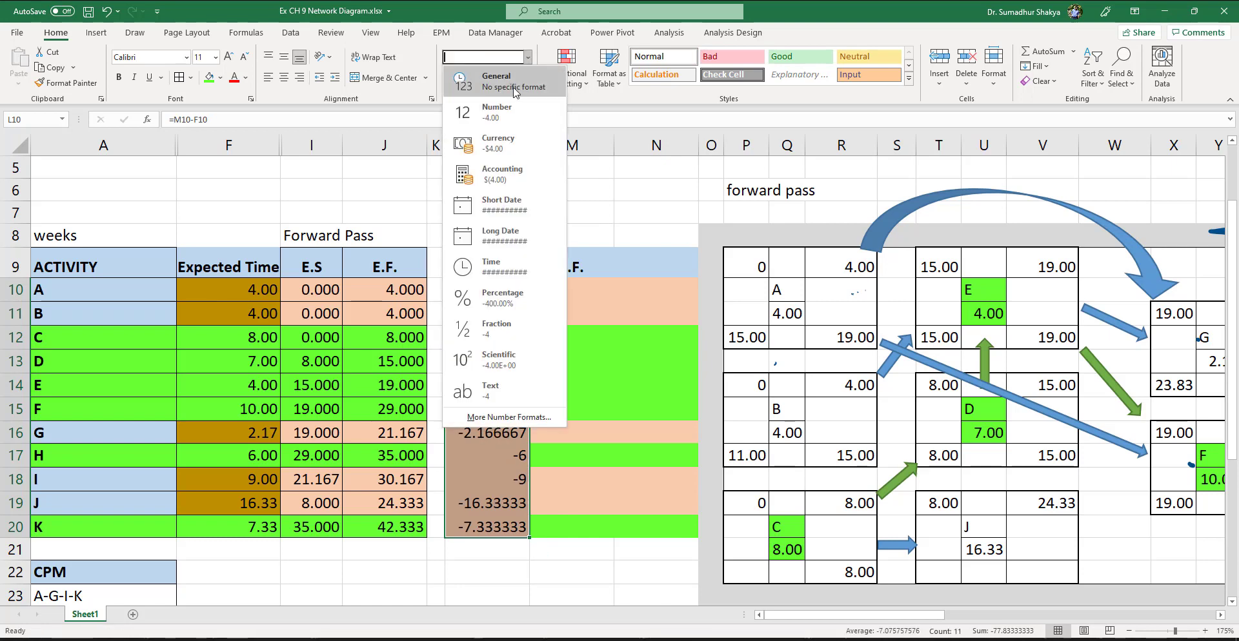
left_click(504, 126)
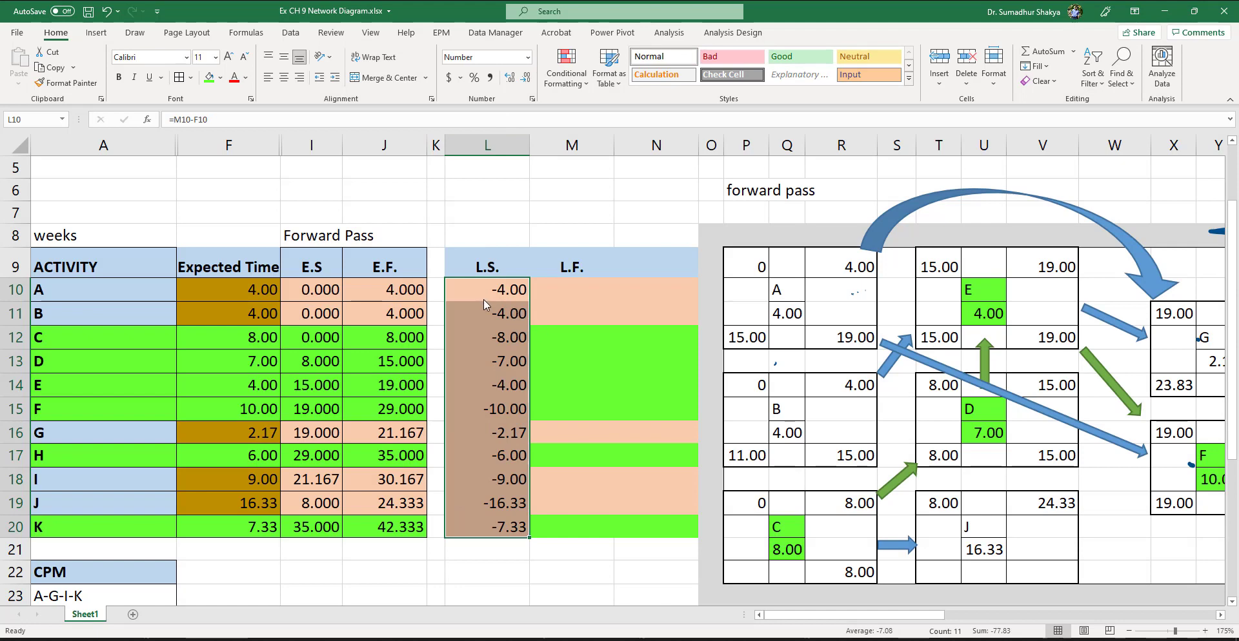
- Link activity K's L.F. in M20 to its L.F. value in the network diagram, =AH15
left_click(568, 291)
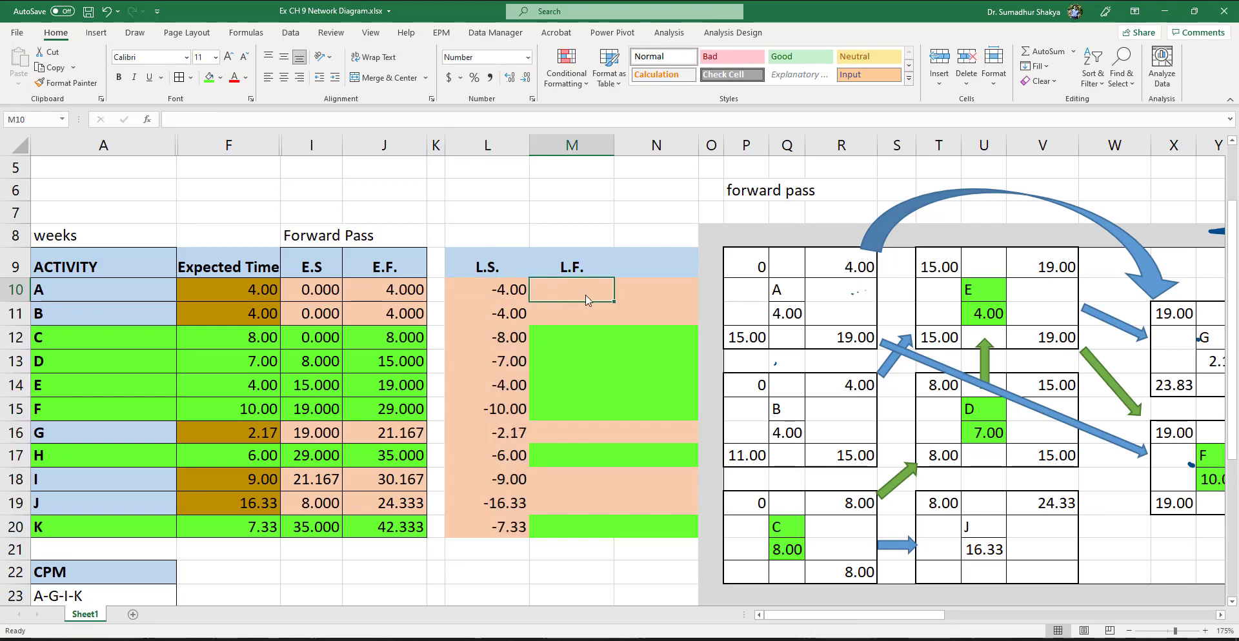
scroll(587, 298, "right", 2)
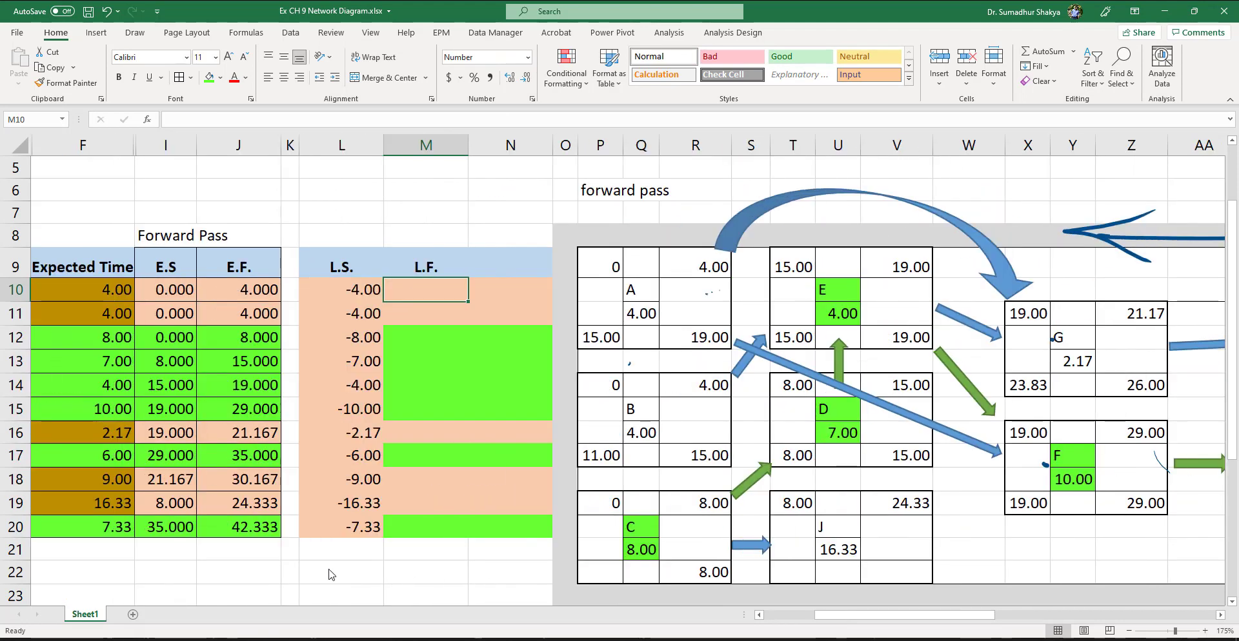
scroll(329, 571, "left", 2)
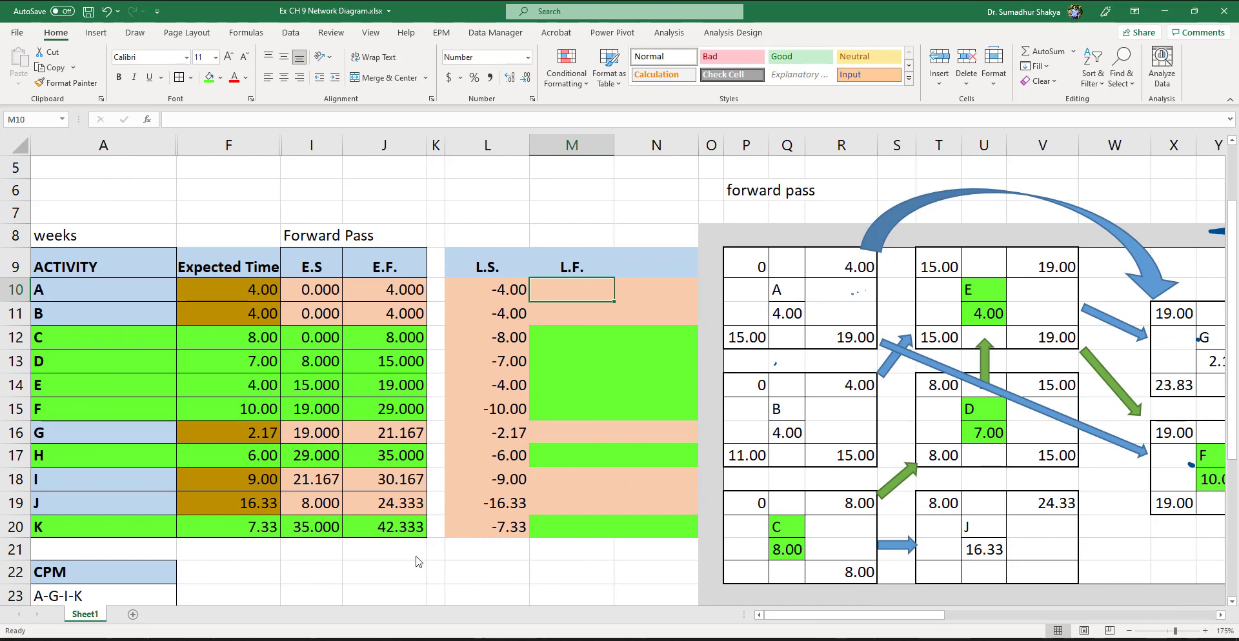
left_click(576, 529)
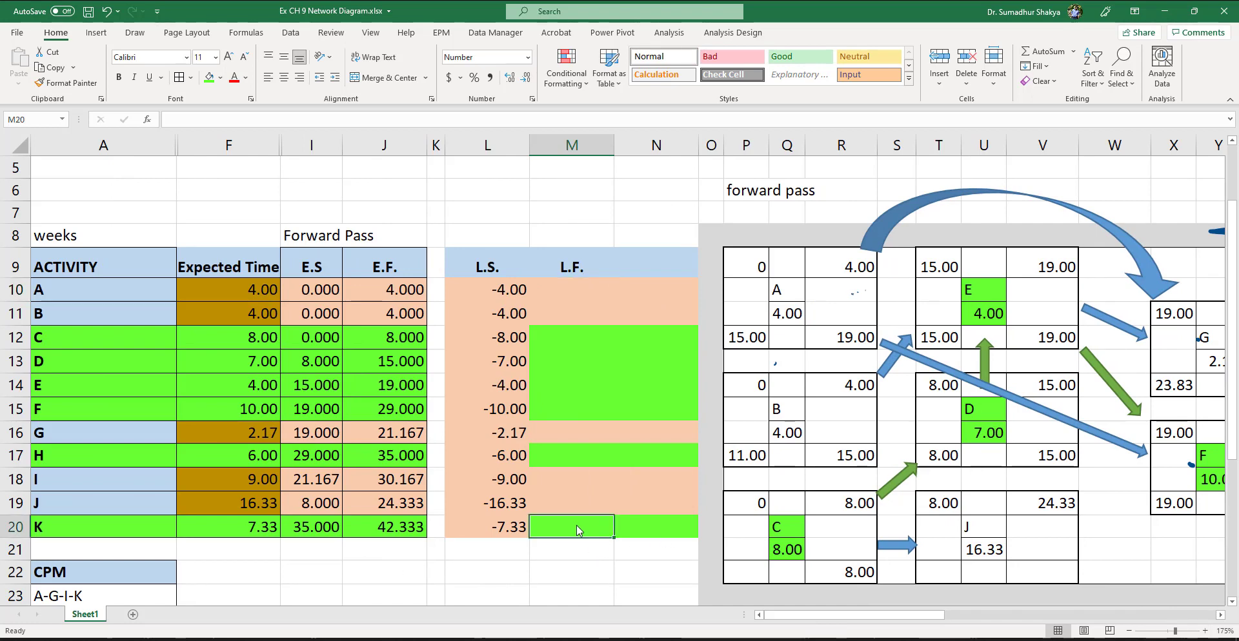
type("=")
scroll(576, 524, "right", 6)
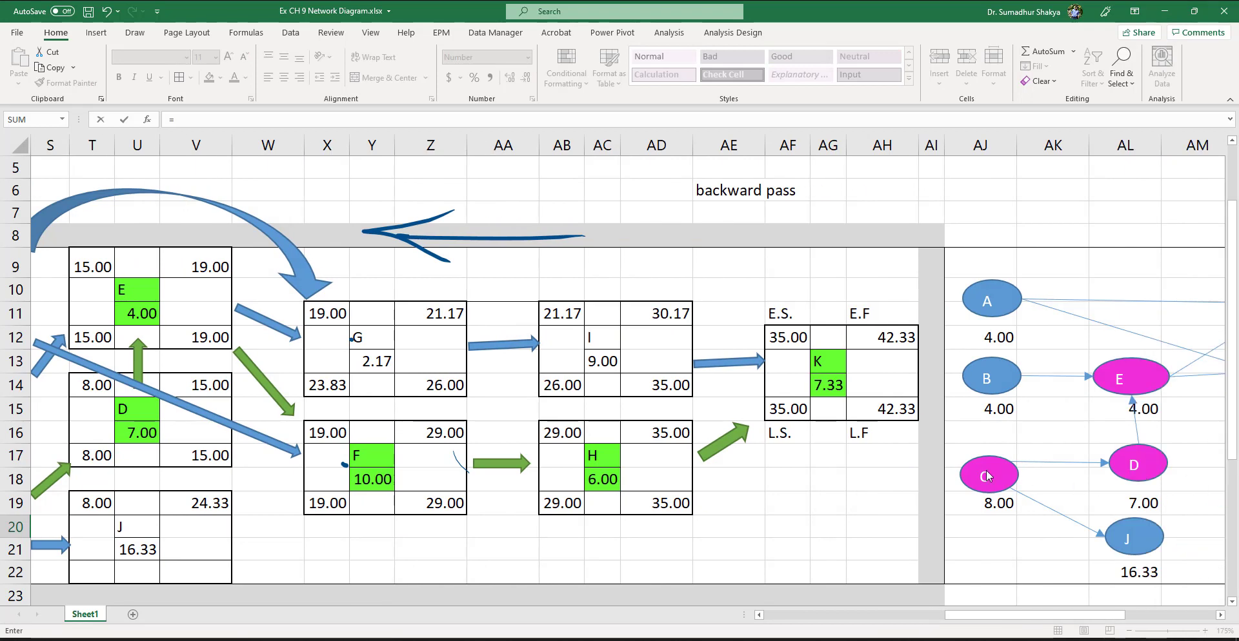
left_click(875, 413)
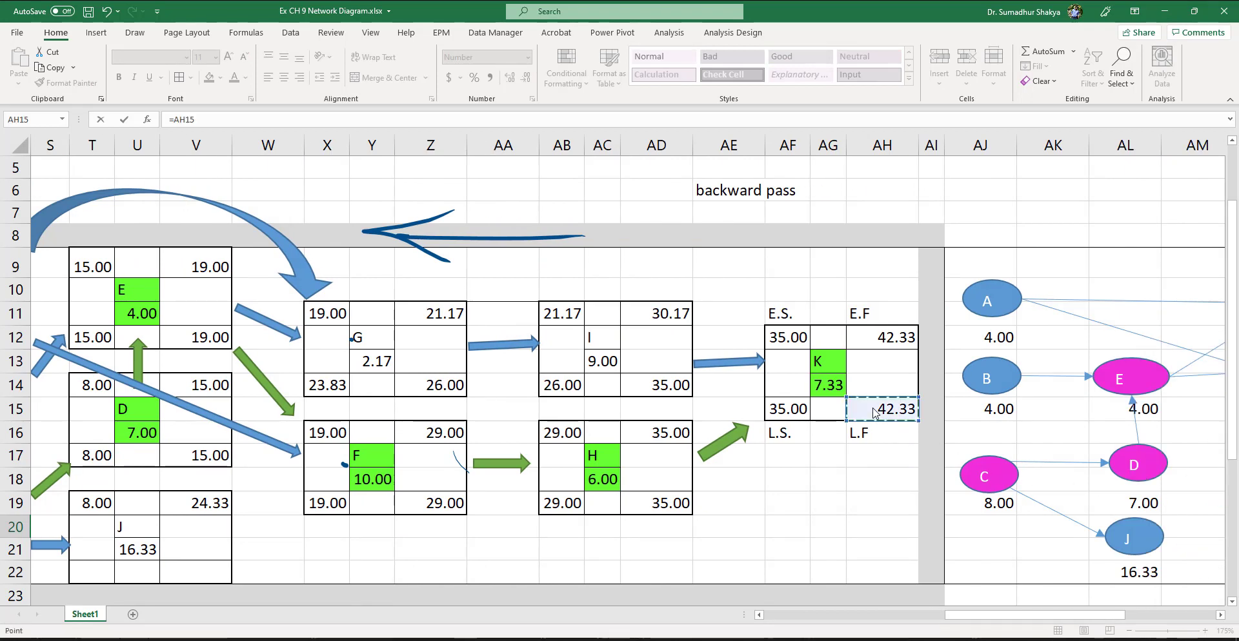
key("Return")
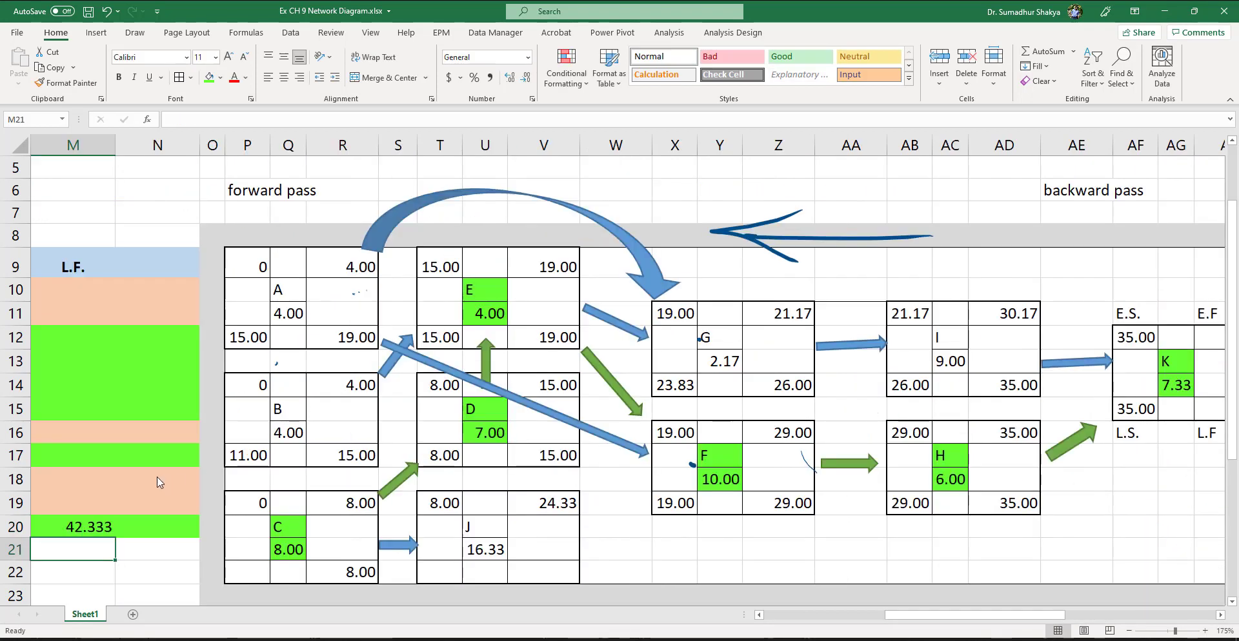
left_click(96, 515)
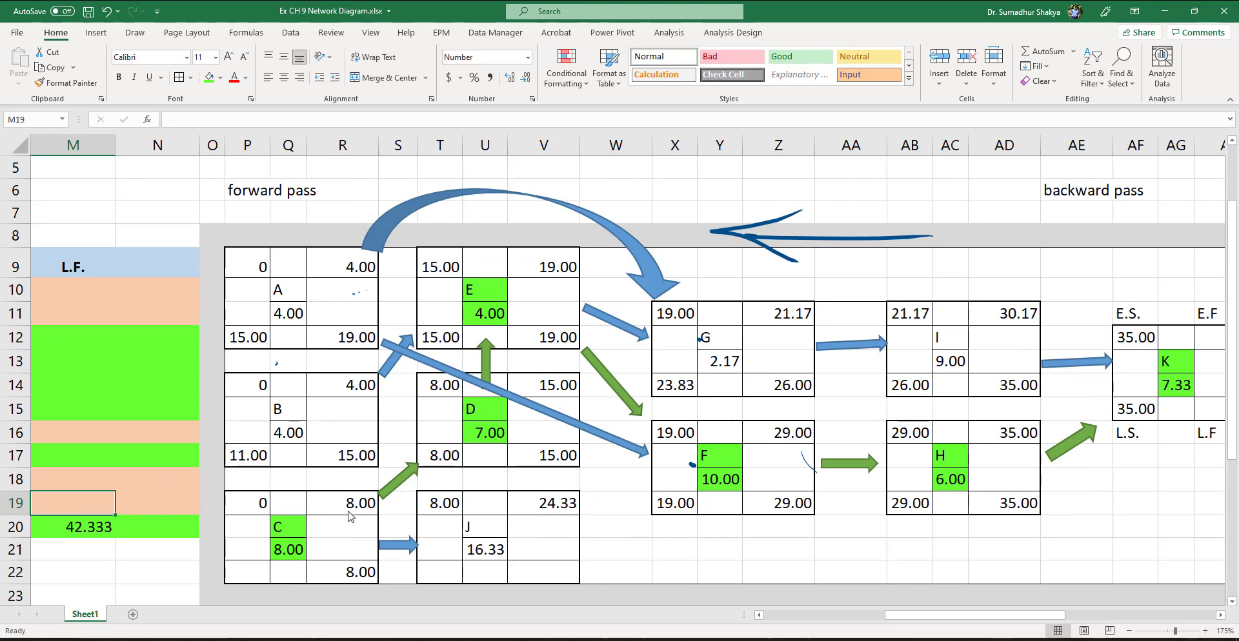
type("=")
scroll(547, 567, "down", 2)
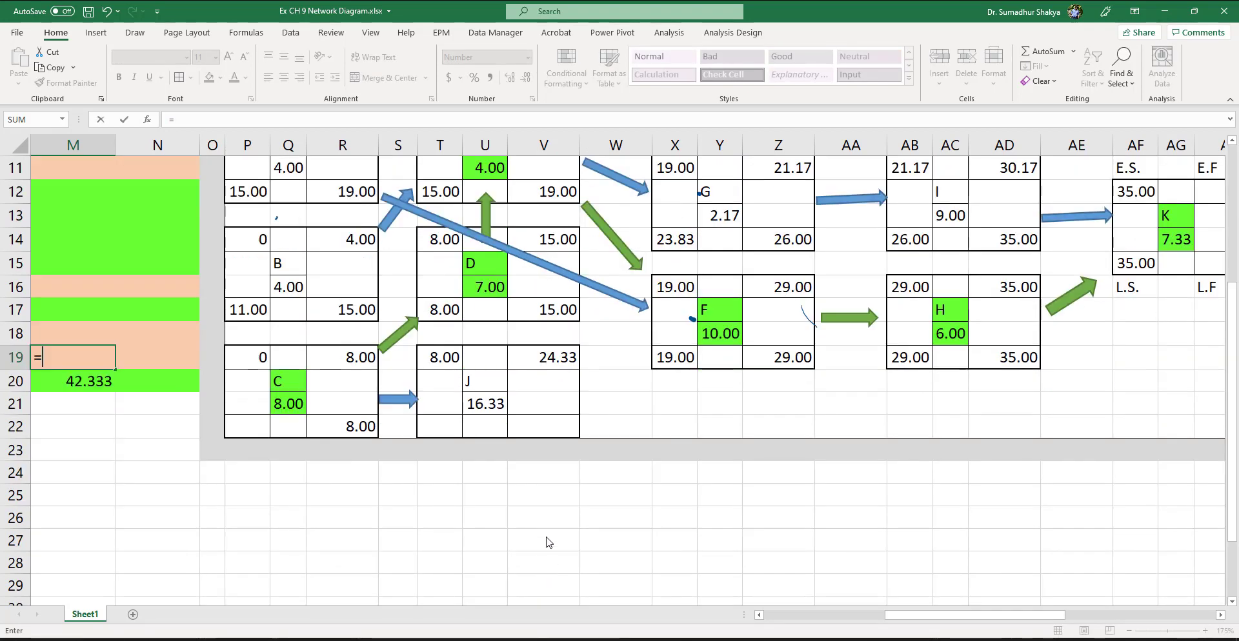
key("Escape")
- Set activity J's L.F. in the network diagram, cell V22, equal to activity K's L.F., =AH15
left_click(539, 432)
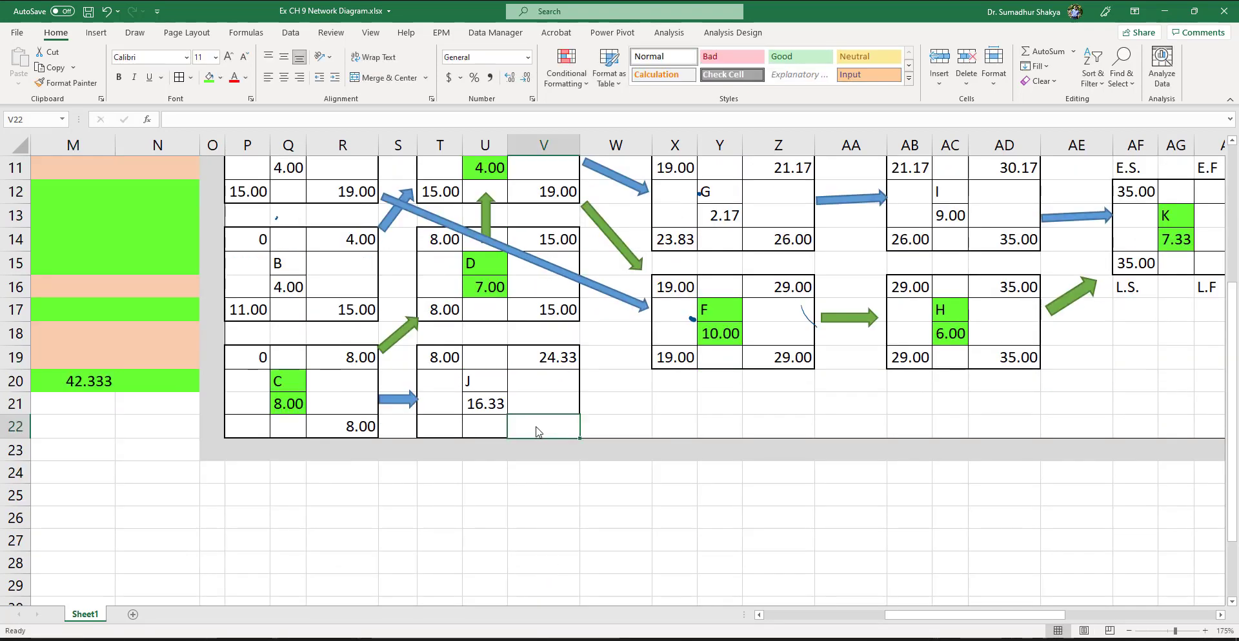
type("=")
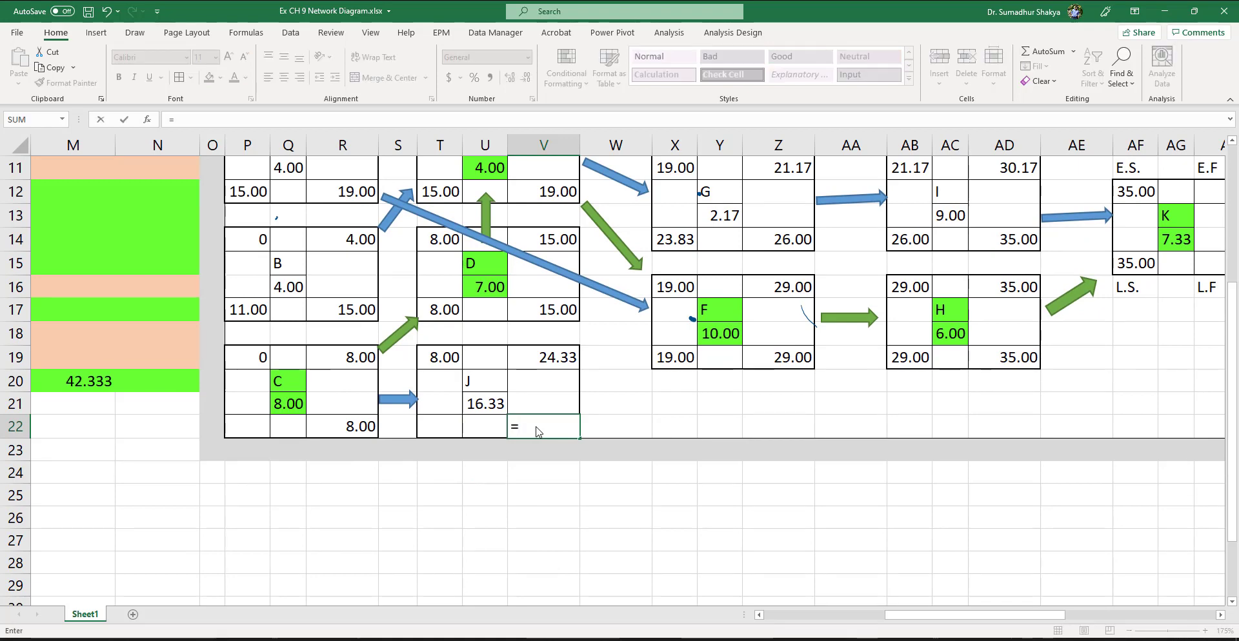
scroll(788, 416, "up", 1)
scroll(783, 419, "right", 3)
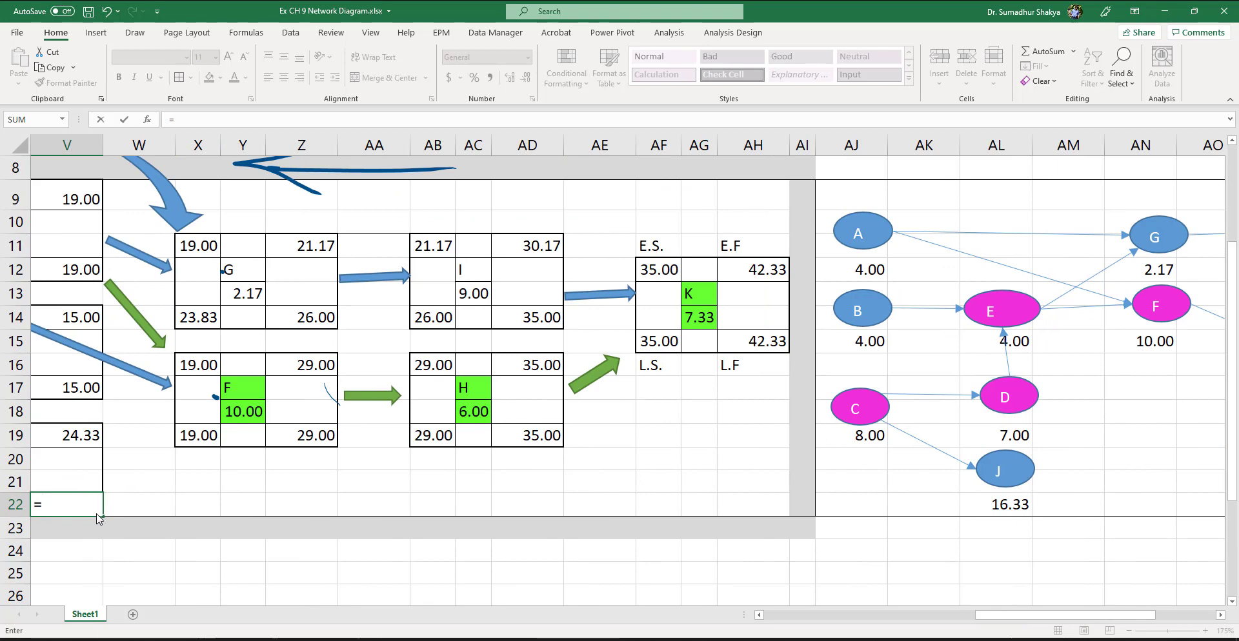
left_click(767, 343)
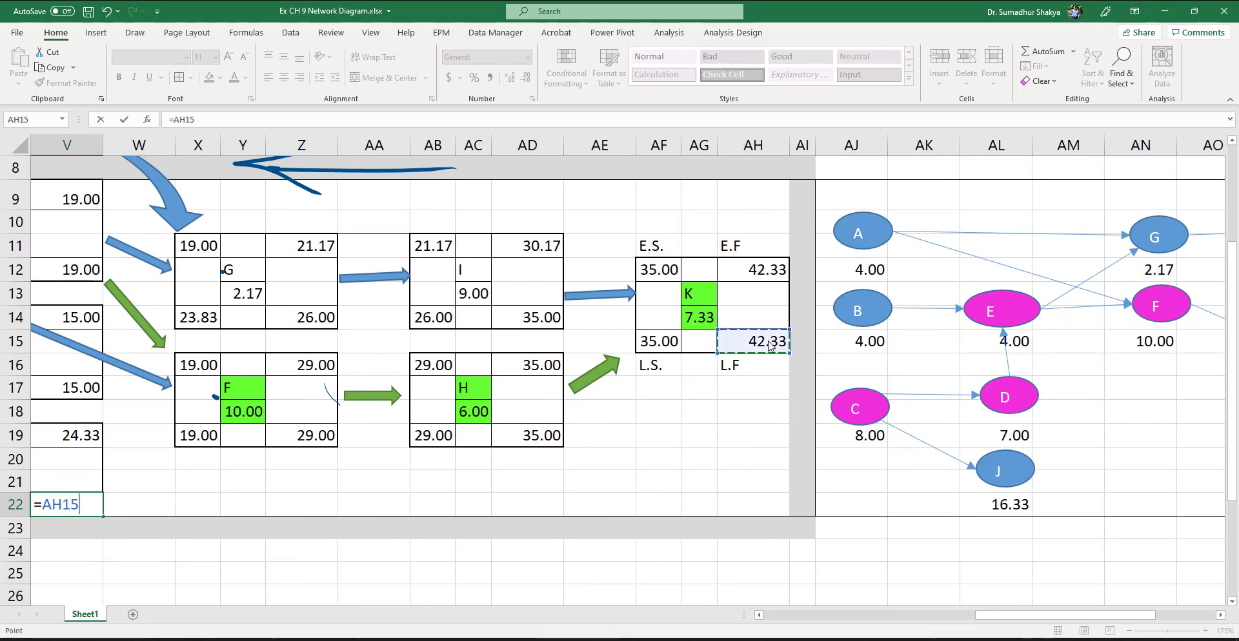
key("Return")
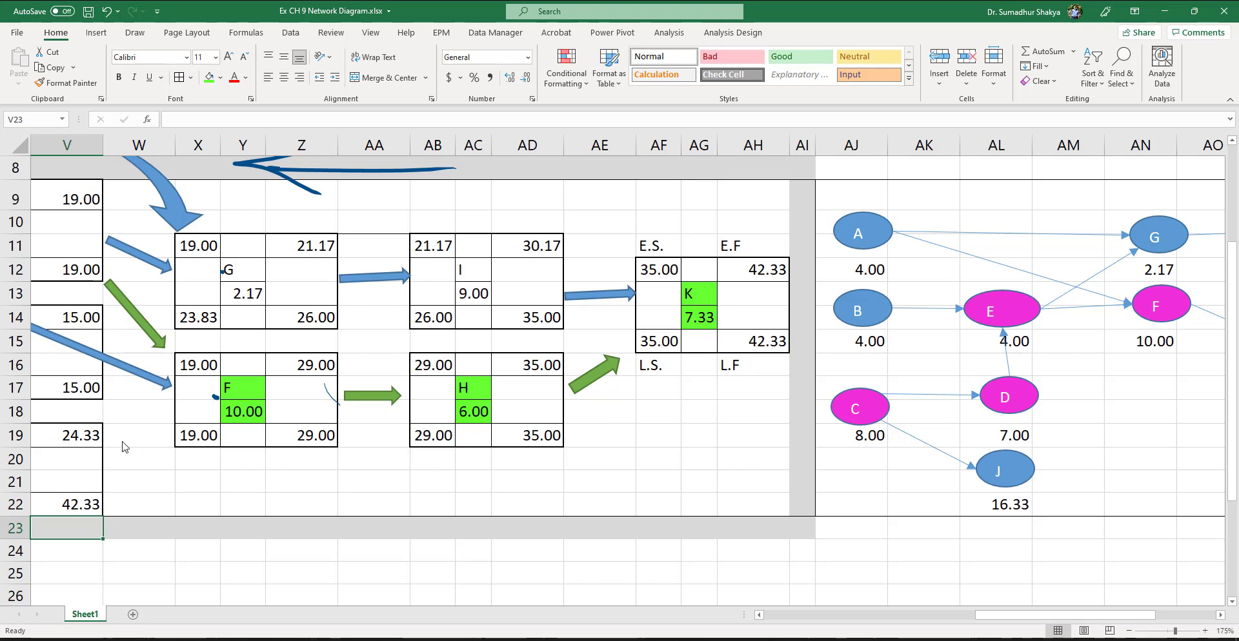
- Enter activity J's L.S. in diagram cell T22 as its L.F. minus its duration, =V22-U21
scroll(481, 540, "left", 6)
scroll(681, 514, "right", 3)
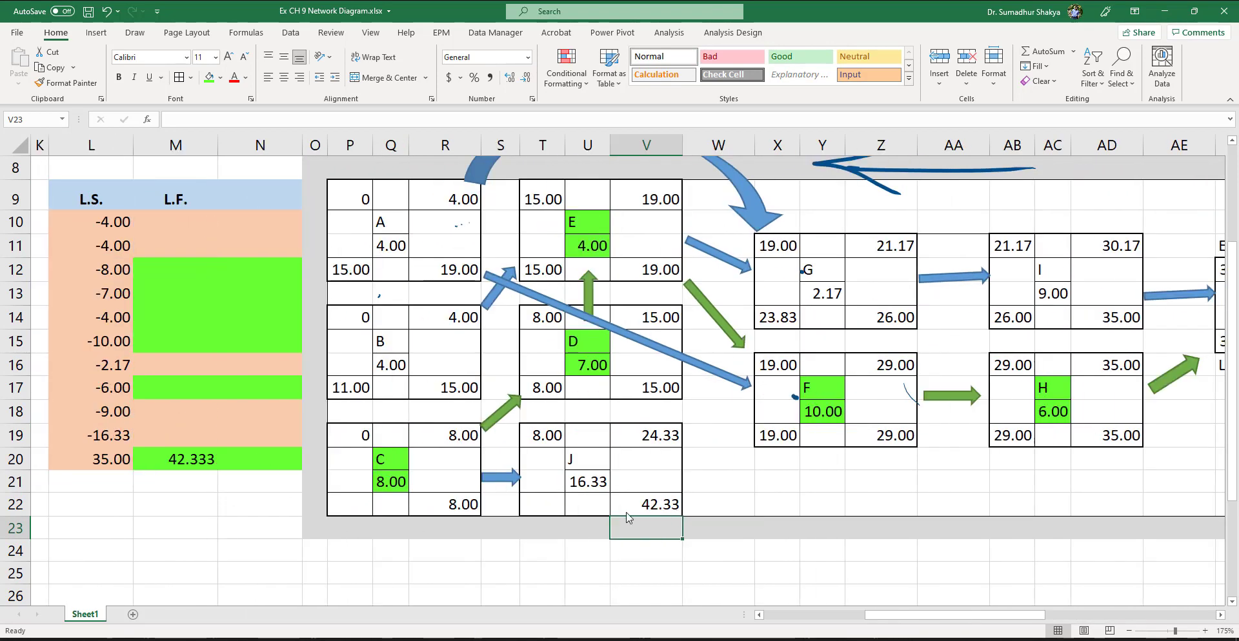
left_click(516, 504)
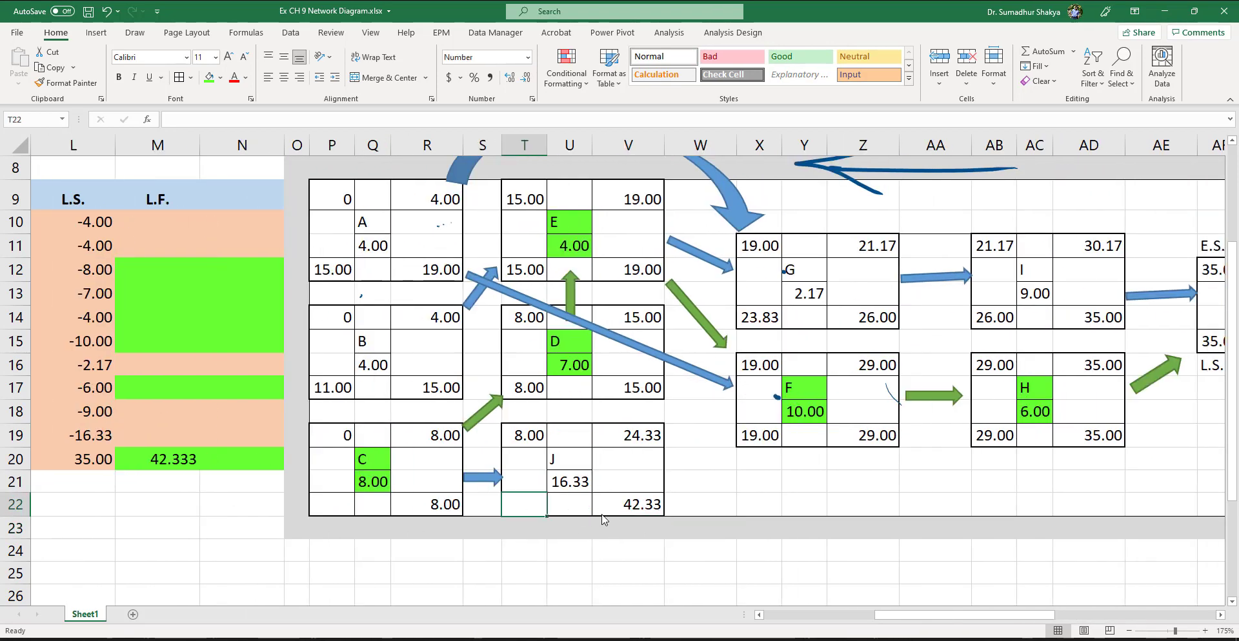
type("=")
left_click(651, 509)
type("-")
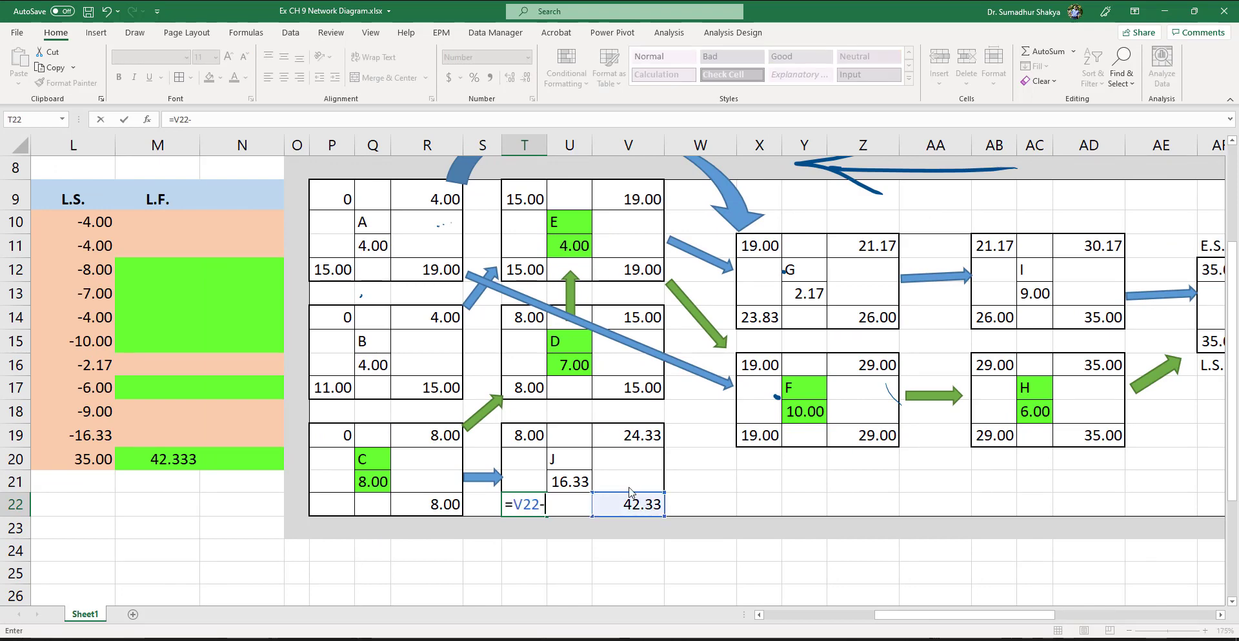
left_click(574, 482)
key("Return")
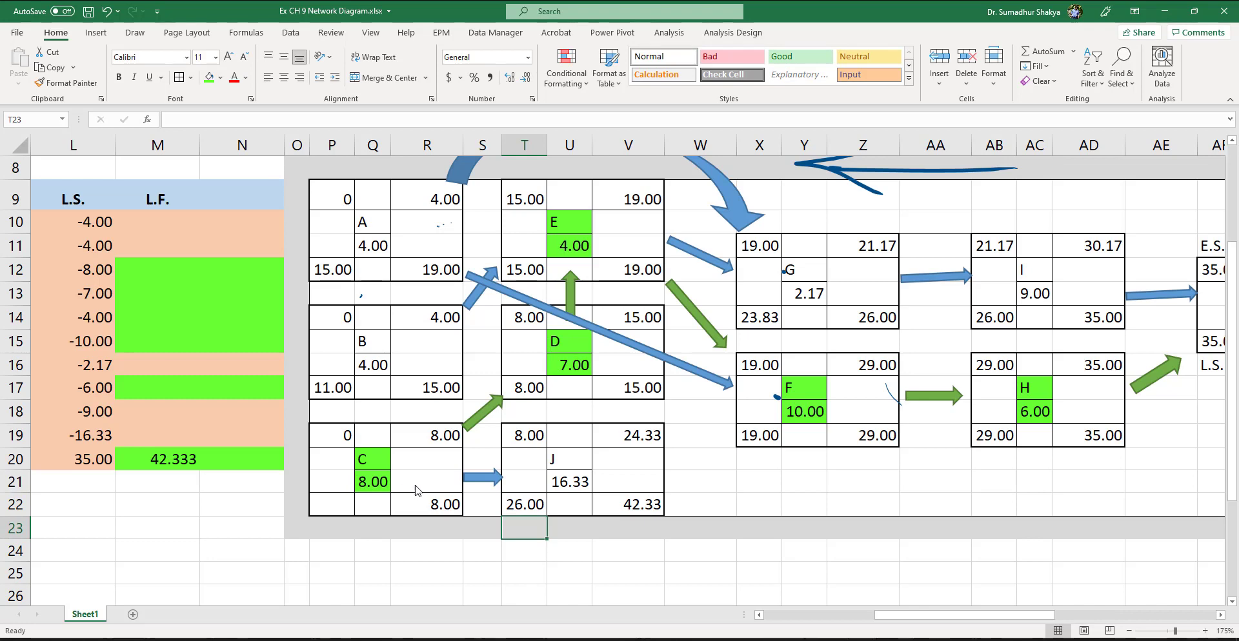
- Examine activity C's L.F. formula in R22 against the L.S. cells of its successors D in T17 and J in T22
left_click(526, 508)
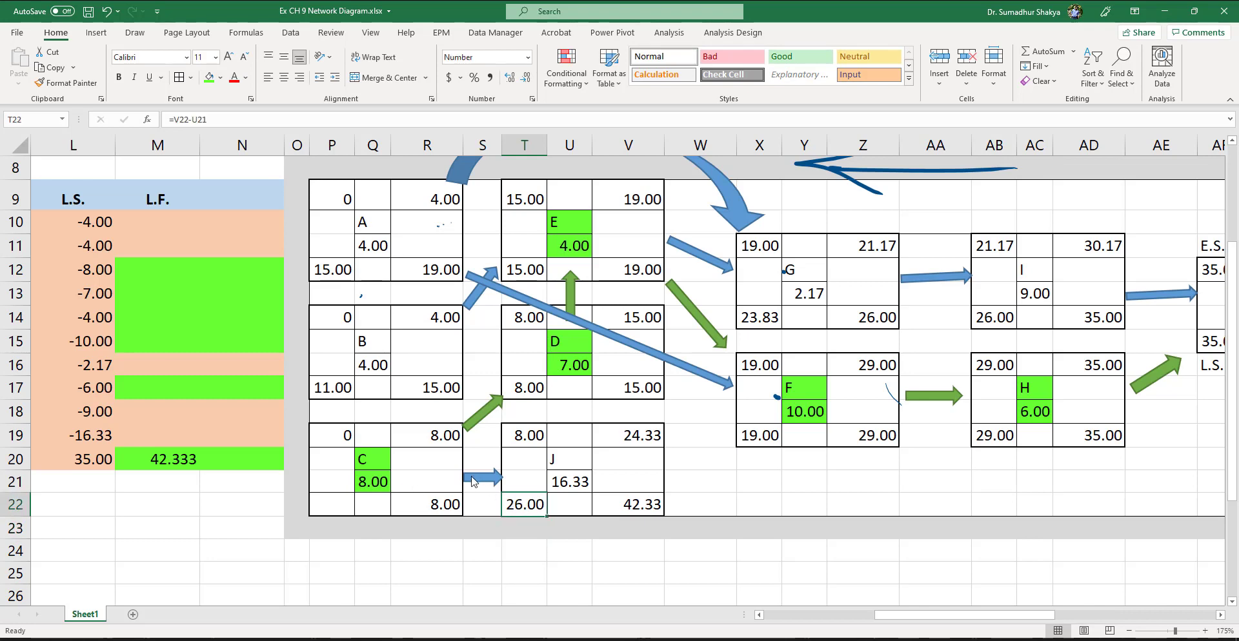
left_click(445, 507)
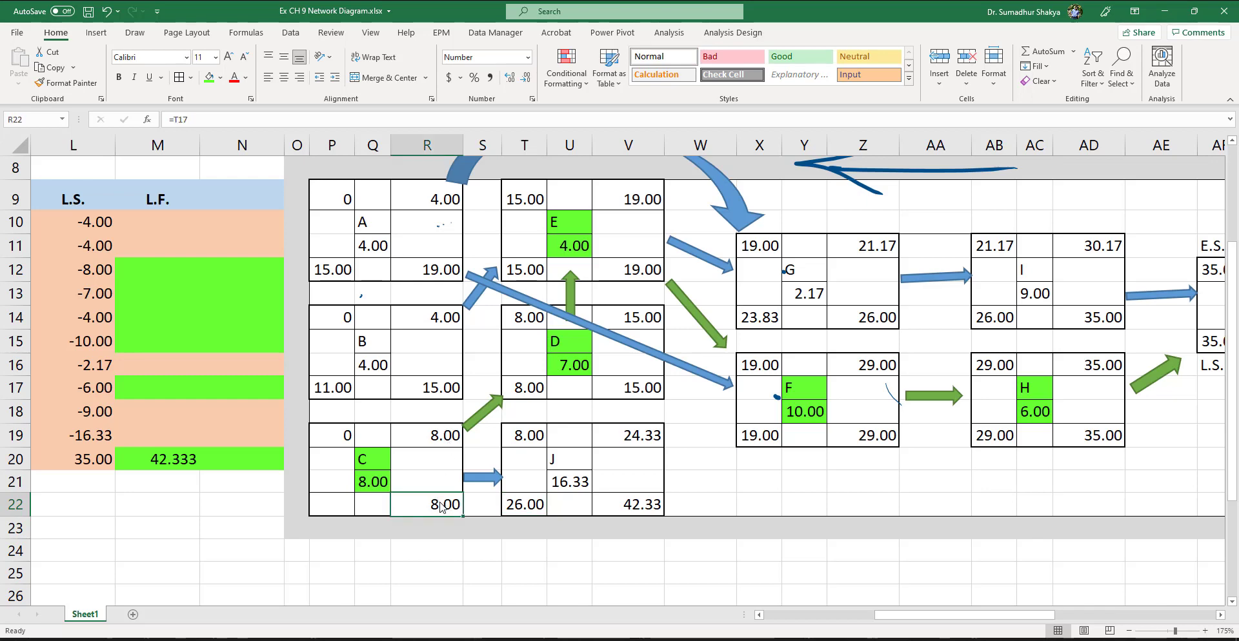
left_click(530, 390)
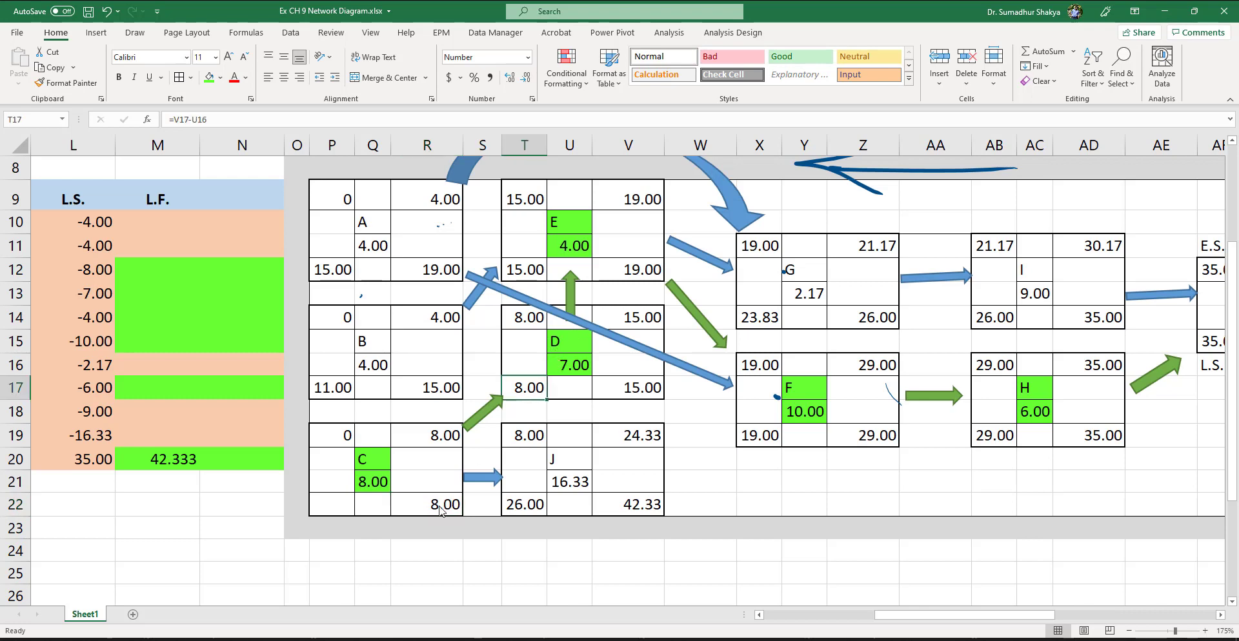
left_click(534, 503)
left_click(528, 395)
left_click(447, 505)
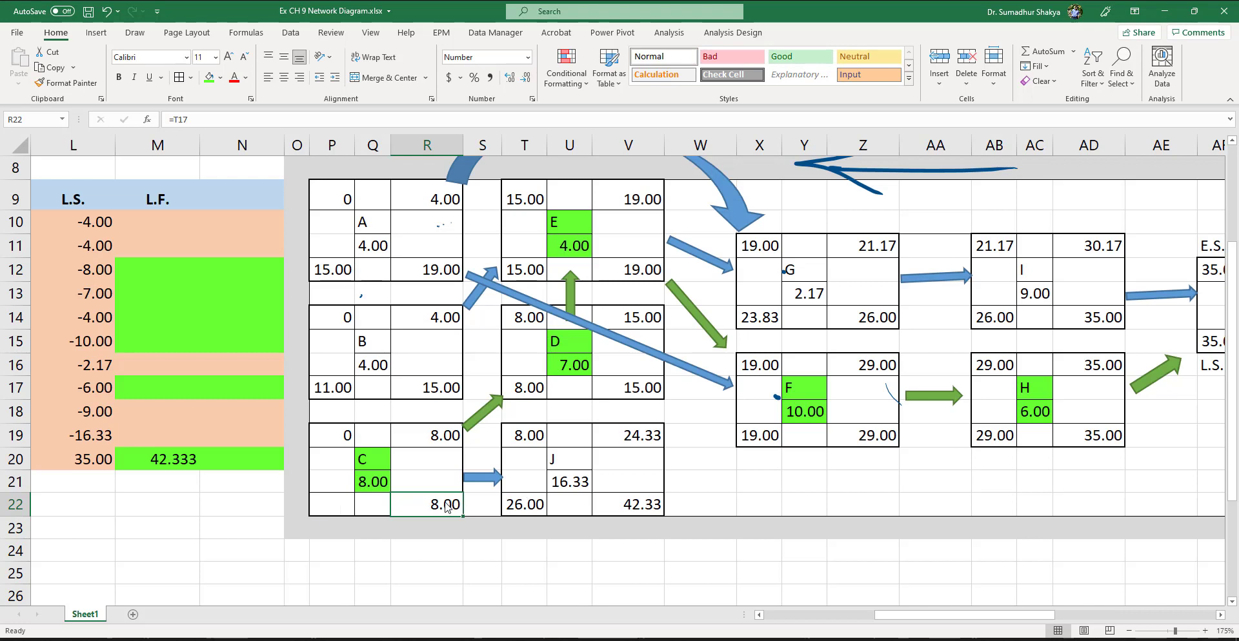
- Enter activity C's L.S. in diagram cell P22 as its L.F. minus its duration, =R22-Q21
left_click(341, 514)
type("=")
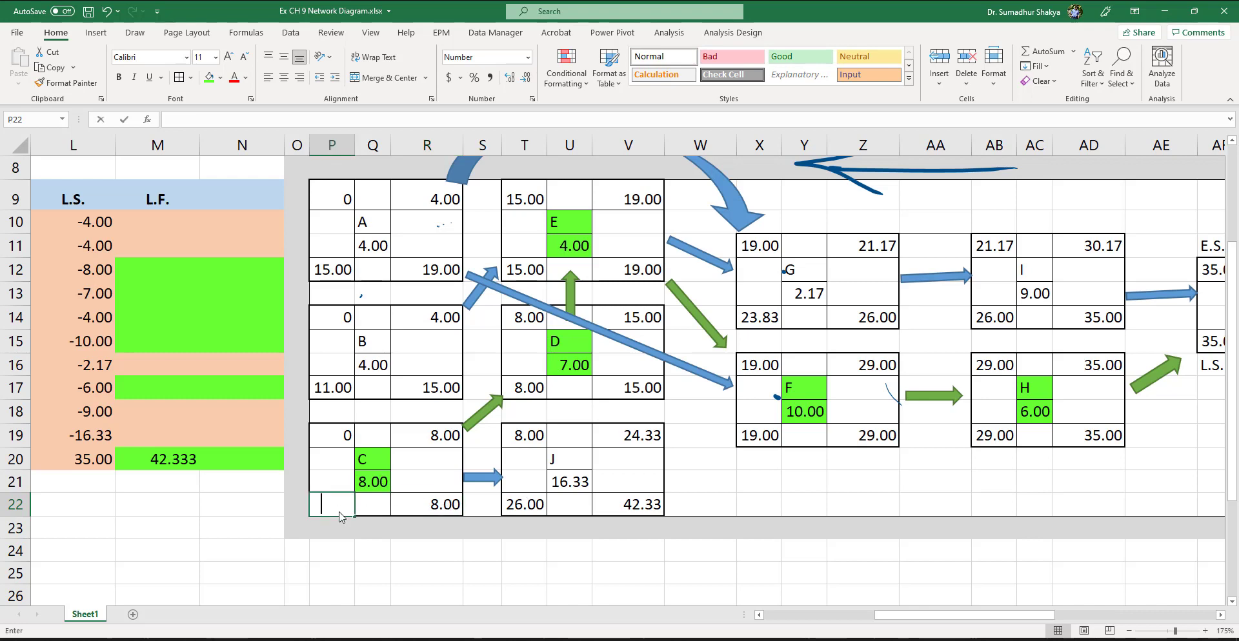
left_click(445, 503)
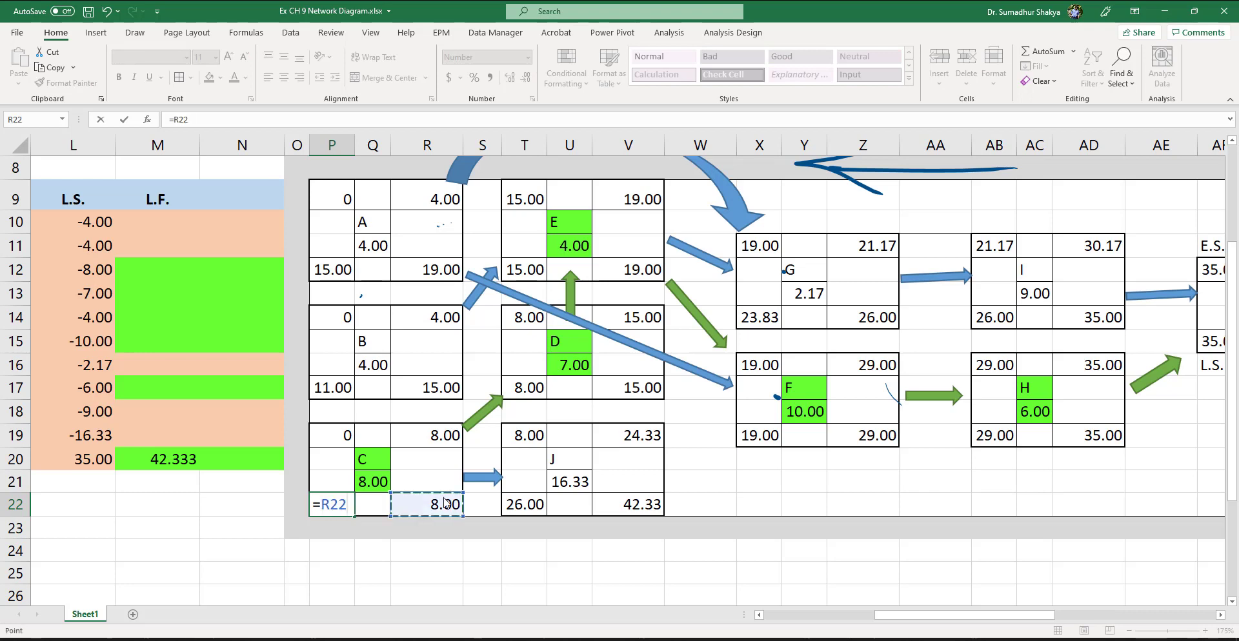
type("-")
left_click(371, 483)
key("Return")
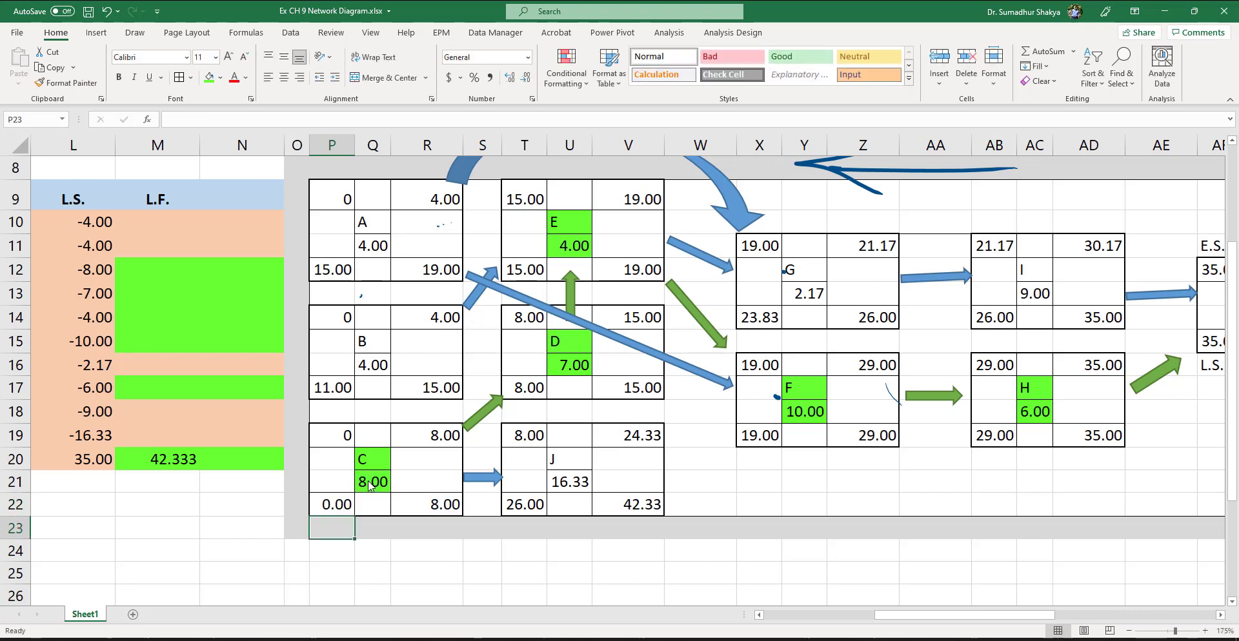
- Link activity J's L.F. in M19 of the table to its diagram value, =V22
scroll(406, 490, "left", 5)
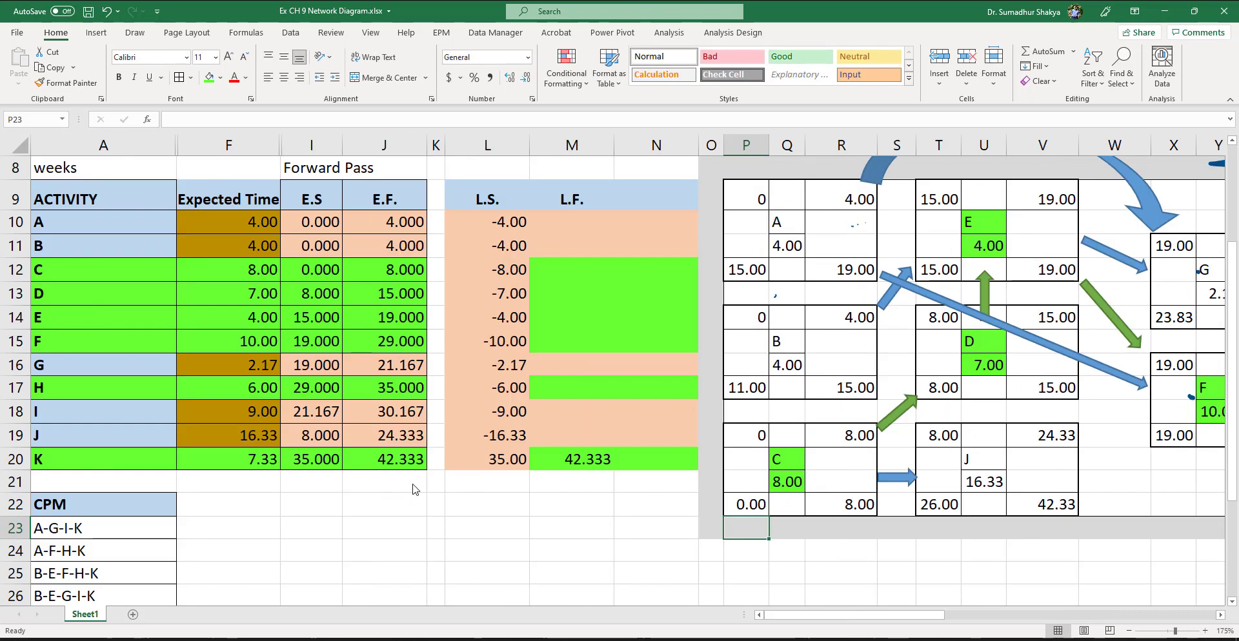
left_click(576, 441)
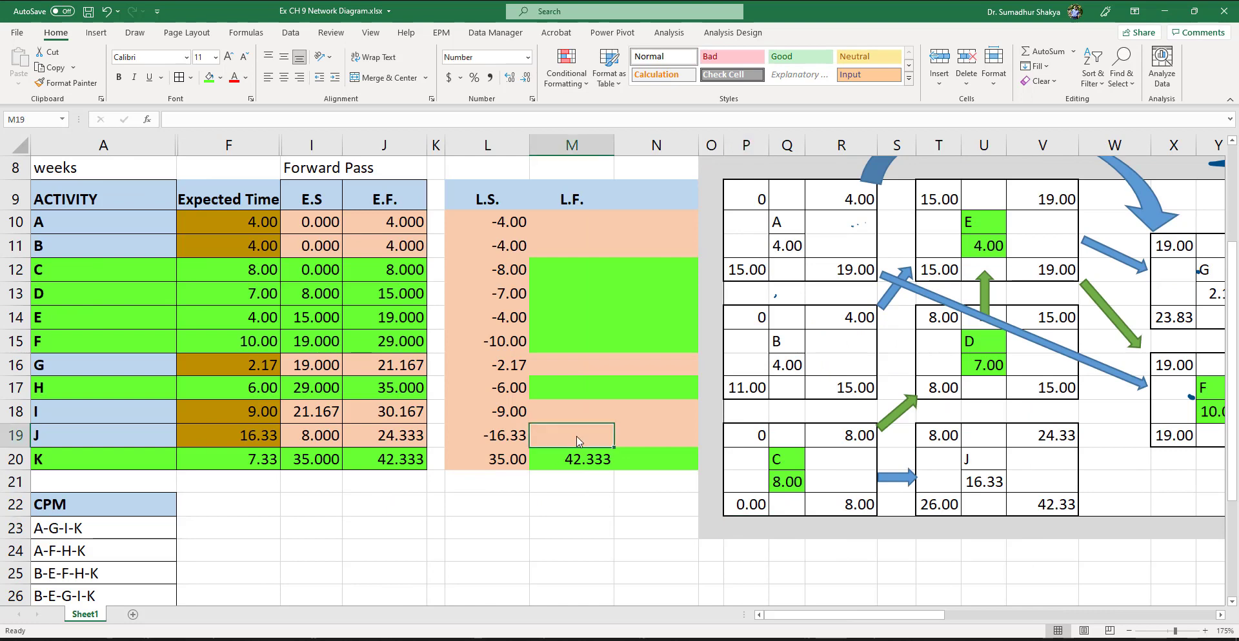
type("=")
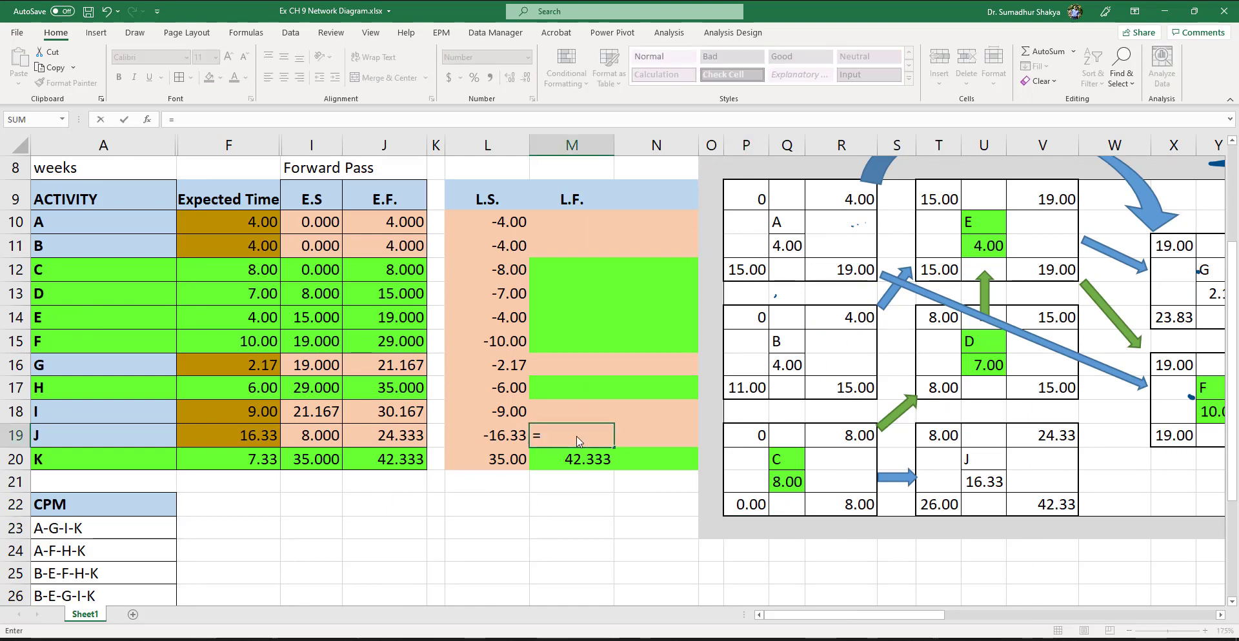
left_click(1041, 508)
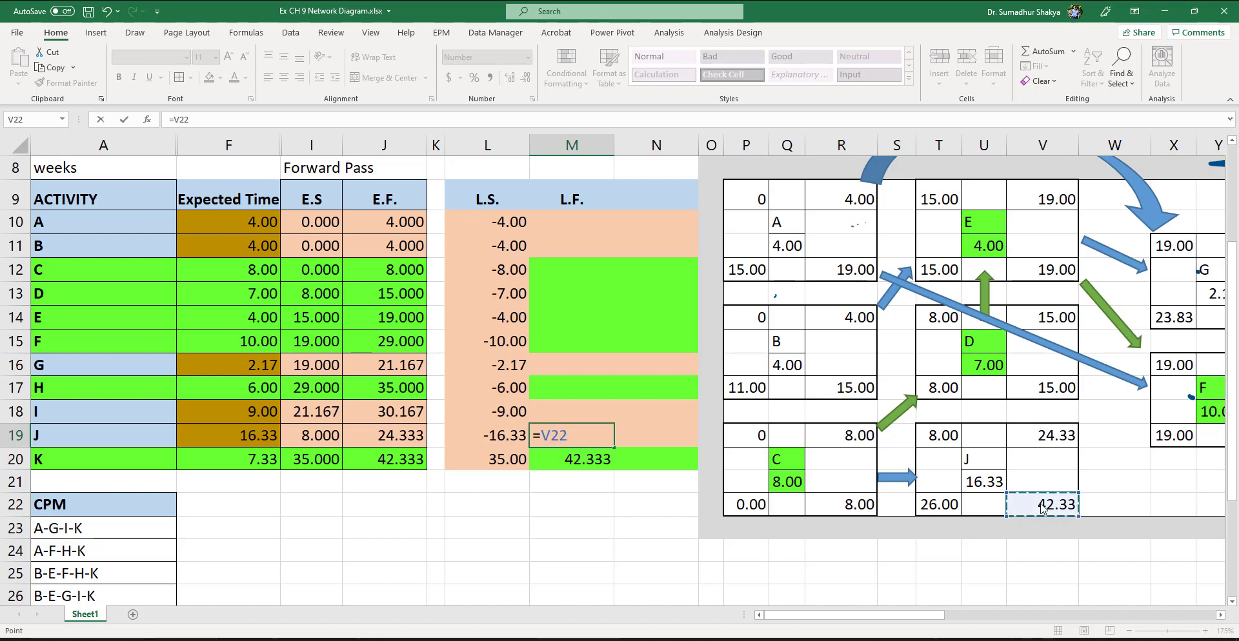
key("Return")
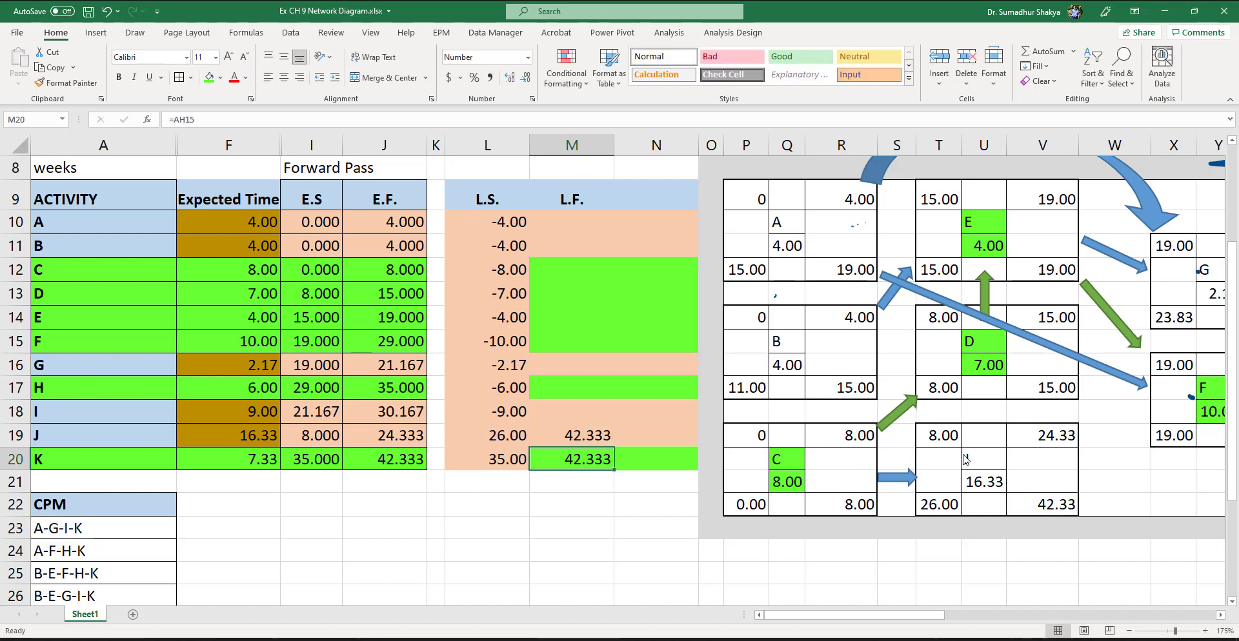
- Link activity I's L.F. in M18 of the table to its diagram value in AD14
left_click(574, 416)
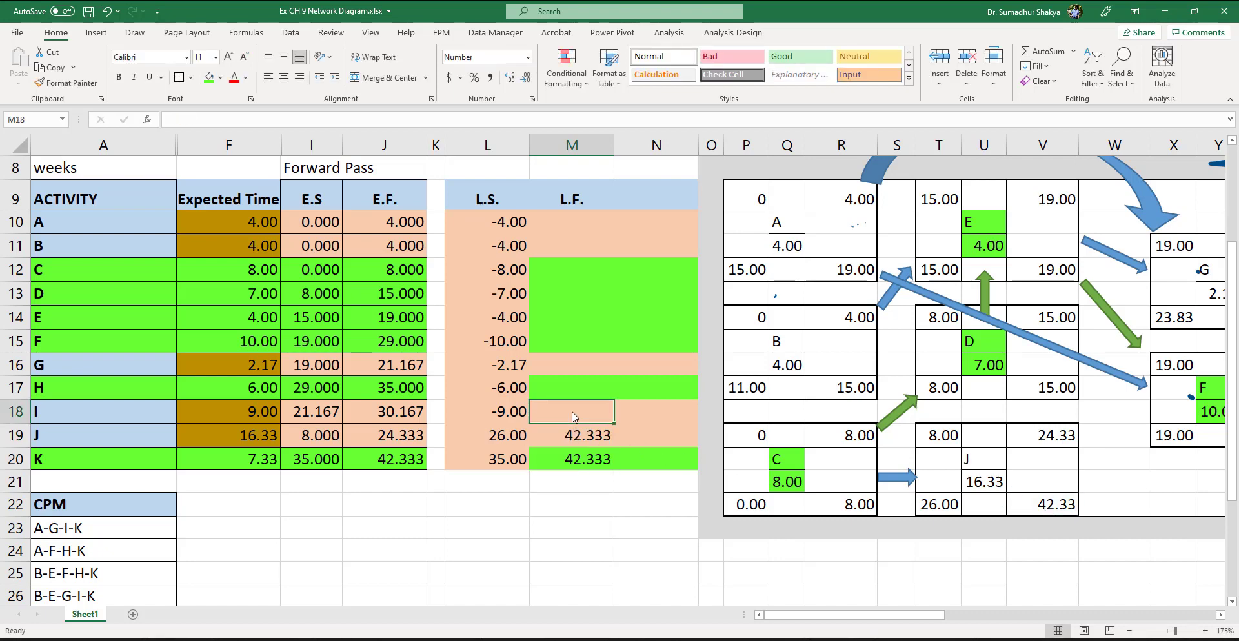
type("=")
scroll(912, 344, "right", 5)
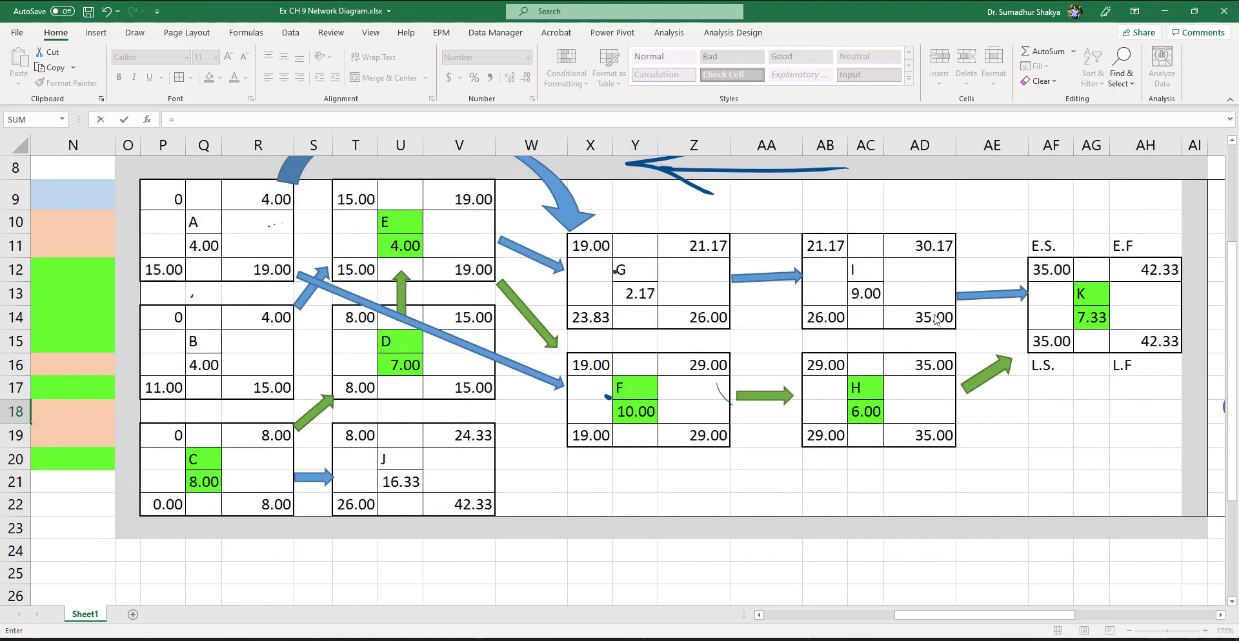
left_click(935, 319)
key("Return")
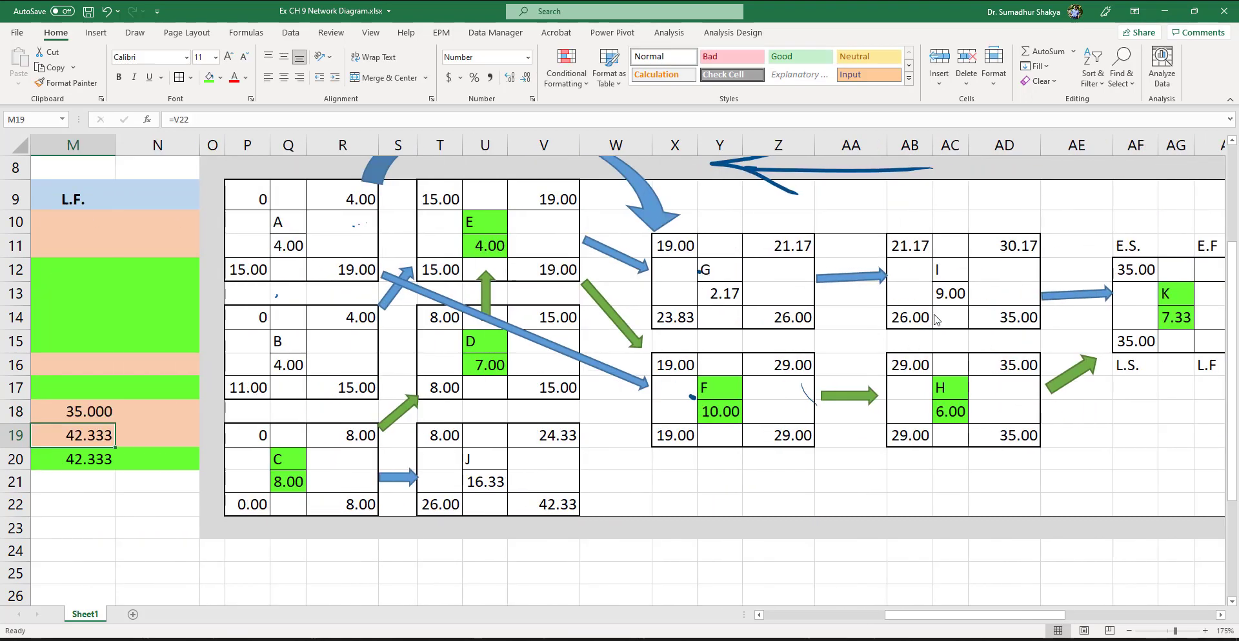
- Link activity H's L.F. in M17 of the table to its diagram value, =AD19
left_click(81, 385)
scroll(81, 385, "left", 5)
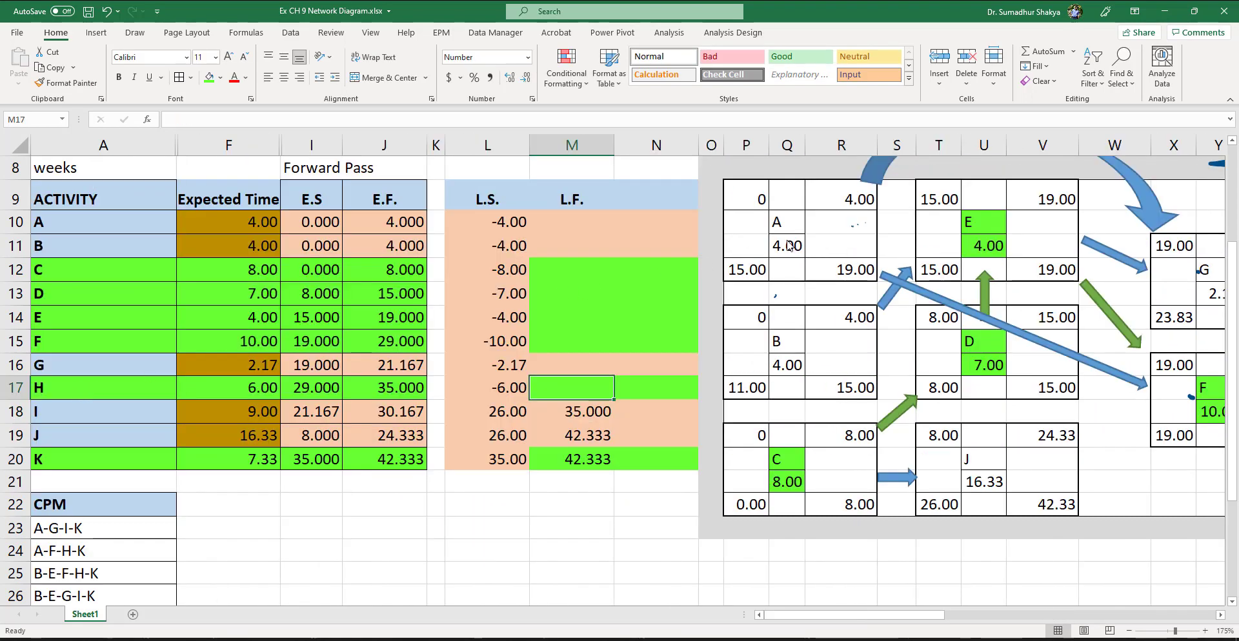
scroll(789, 246, "right", 5)
type("=")
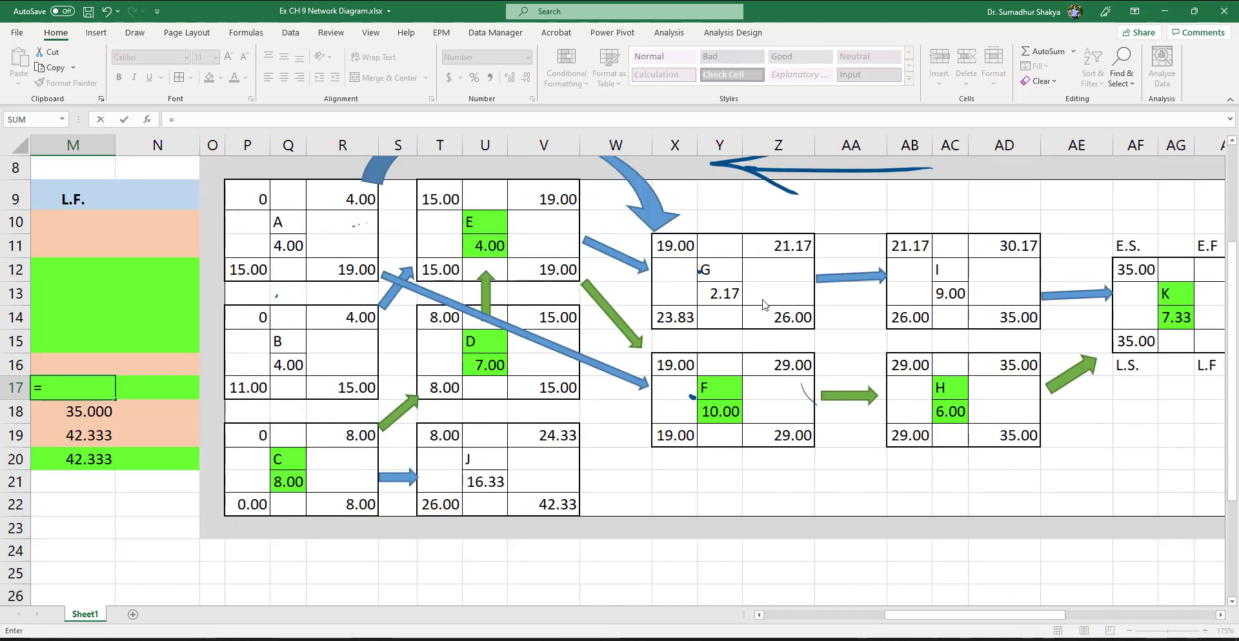
left_click(1011, 438)
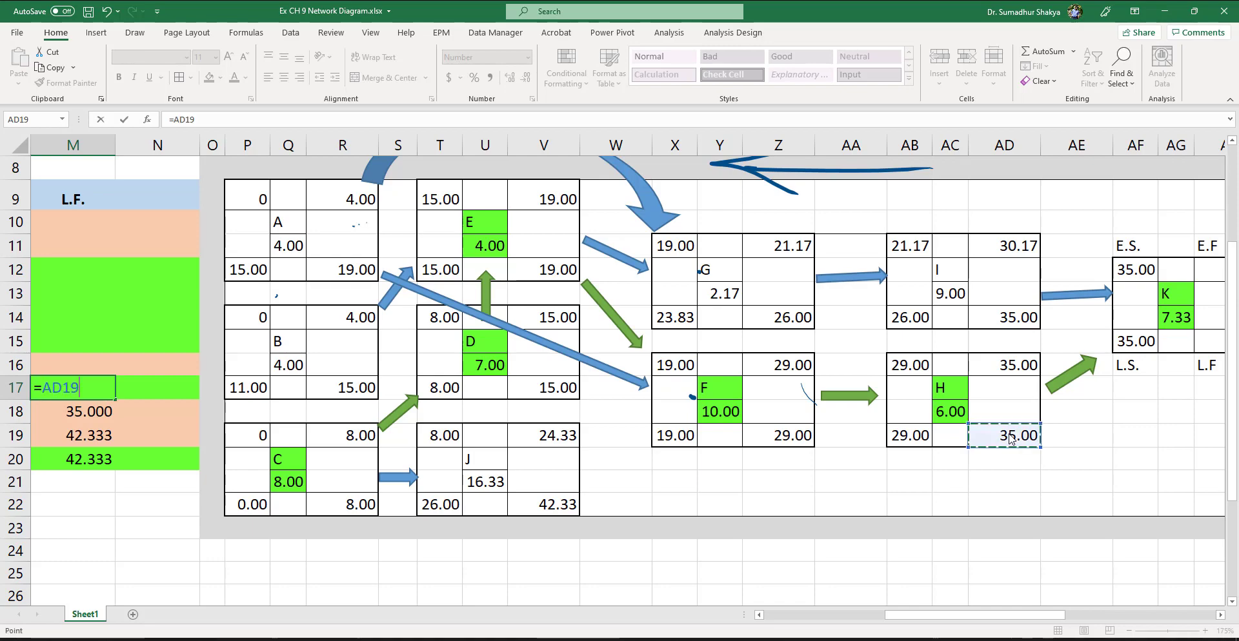
key("Return")
- Link activity G's L.F. in M16 of the table to its diagram value, =Z14
left_click(111, 368)
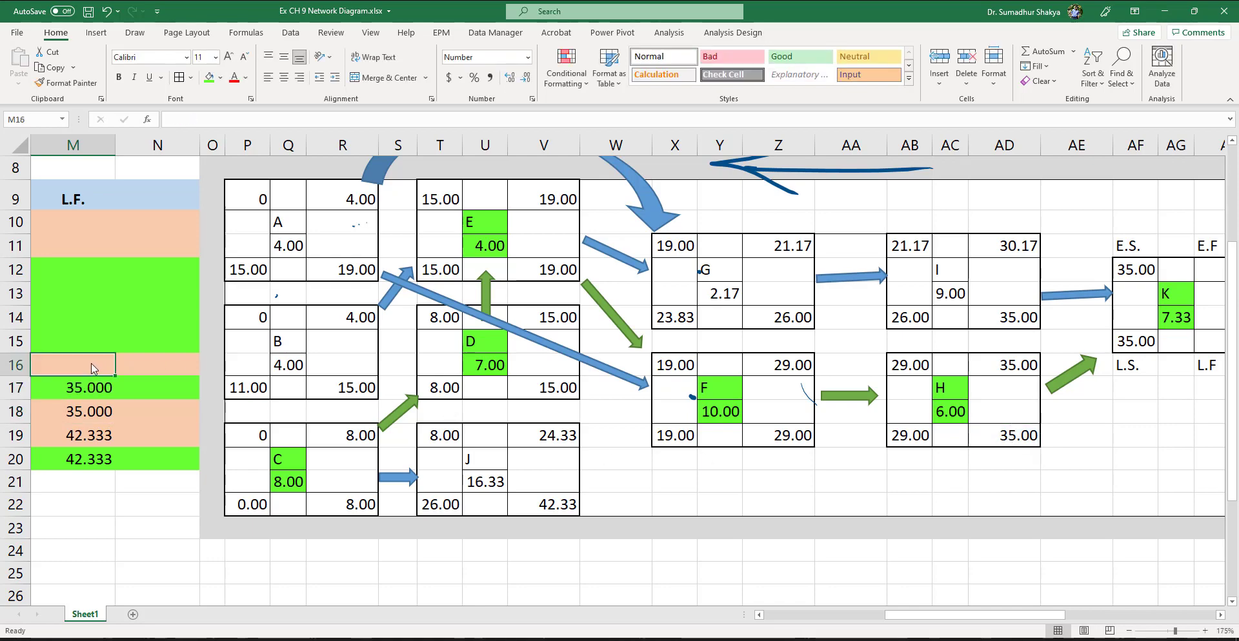
scroll(95, 369, "left", 6)
scroll(93, 369, "right", 5)
scroll(94, 369, "right", 4)
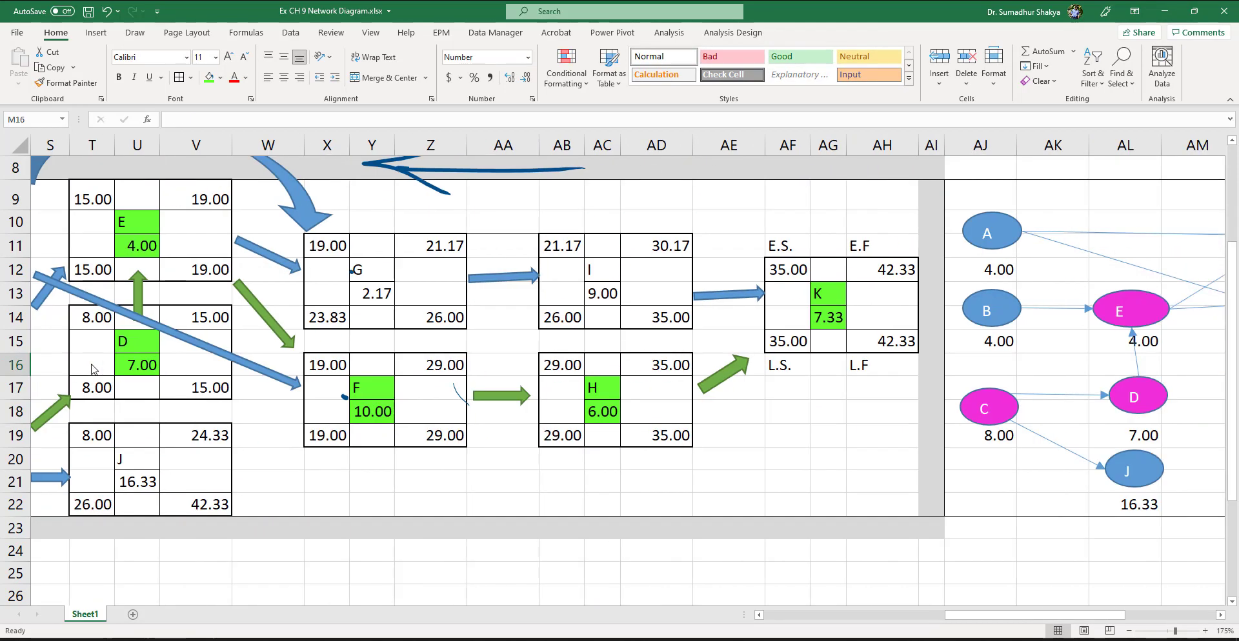
scroll(825, 415, "left", 3)
type("=")
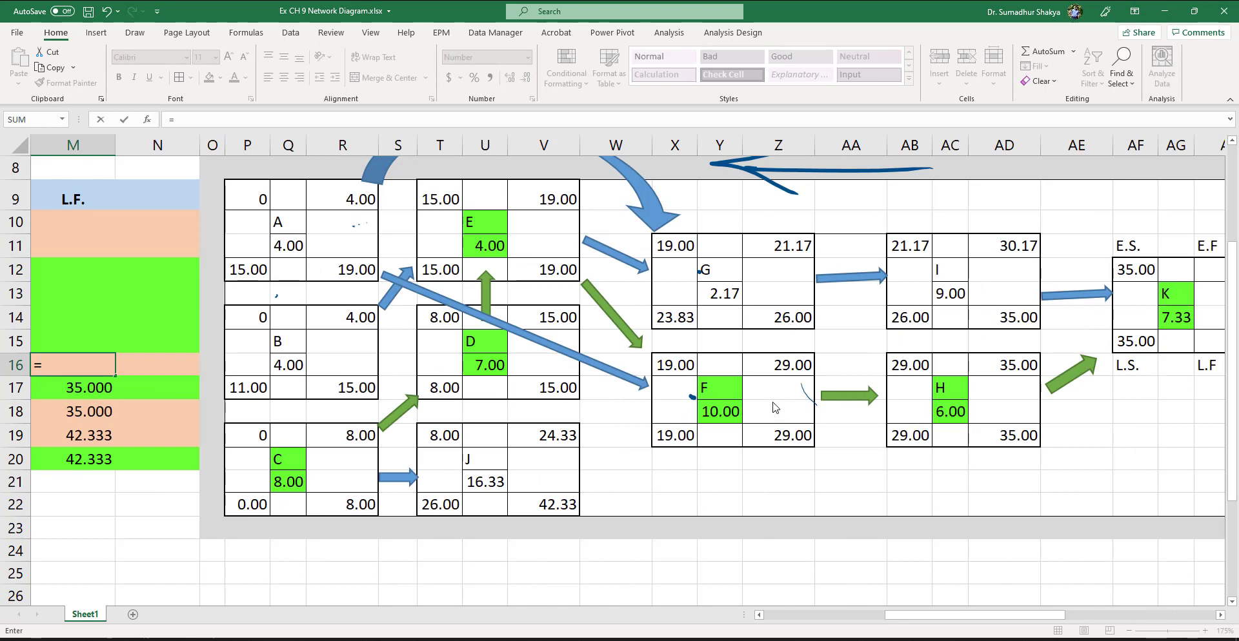
left_click(781, 316)
key("Return")
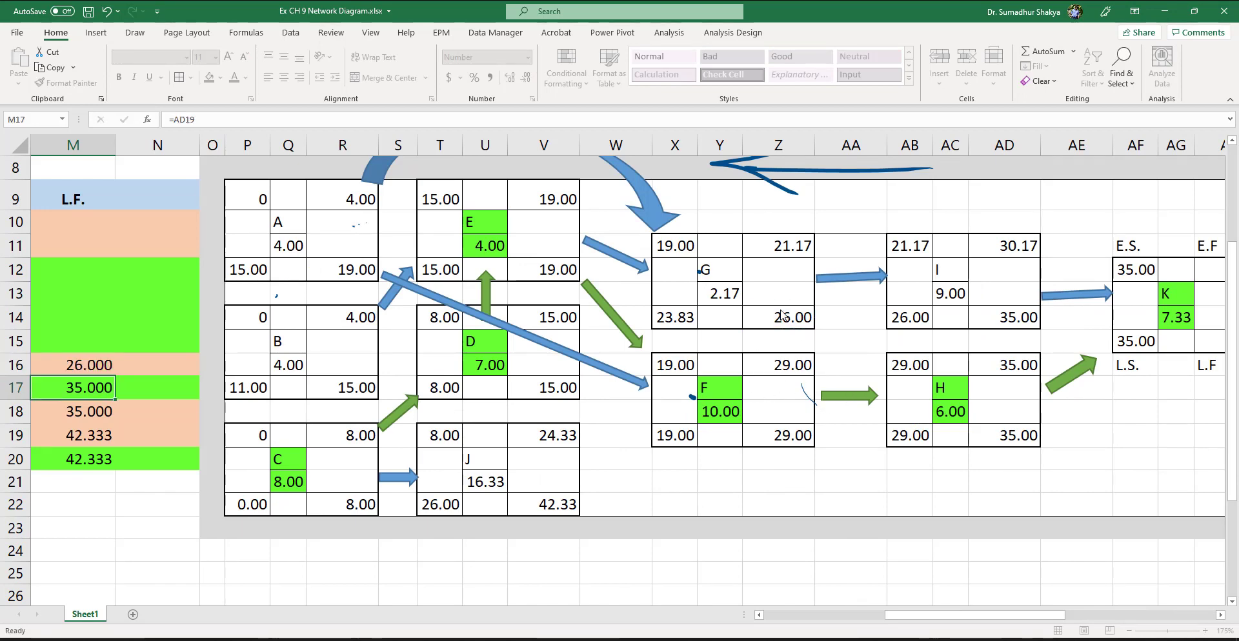
- Link activity F's L.F. in M15 of the table to its diagram value, =Z19
left_click(82, 349)
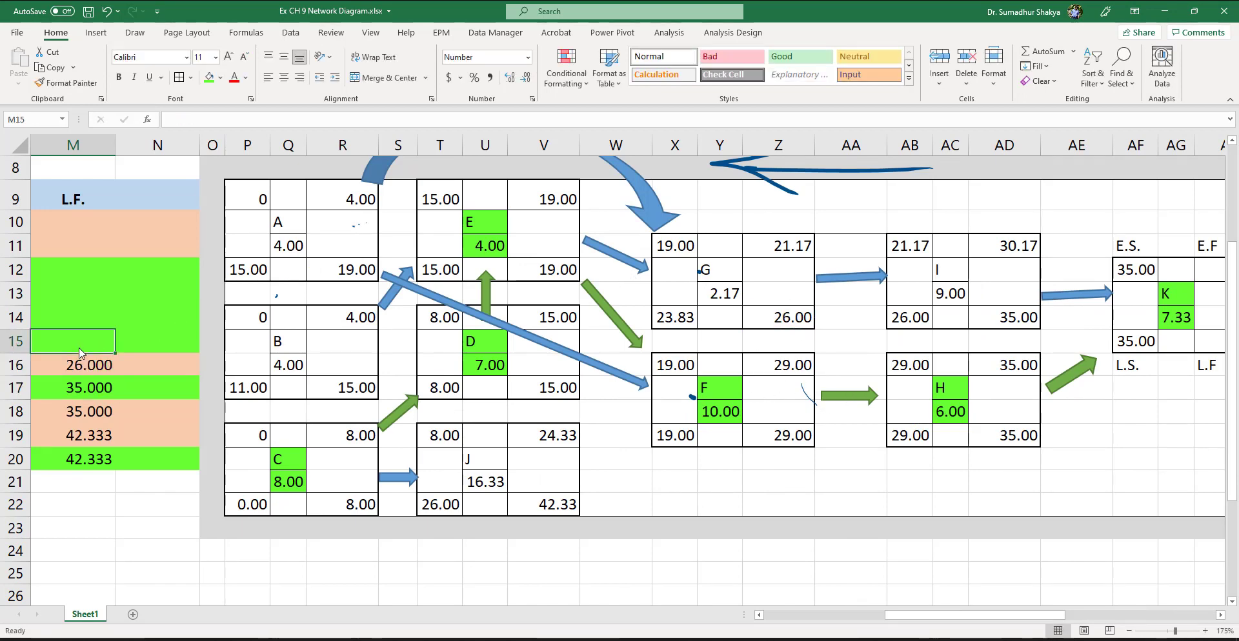
scroll(81, 352, "left", 3)
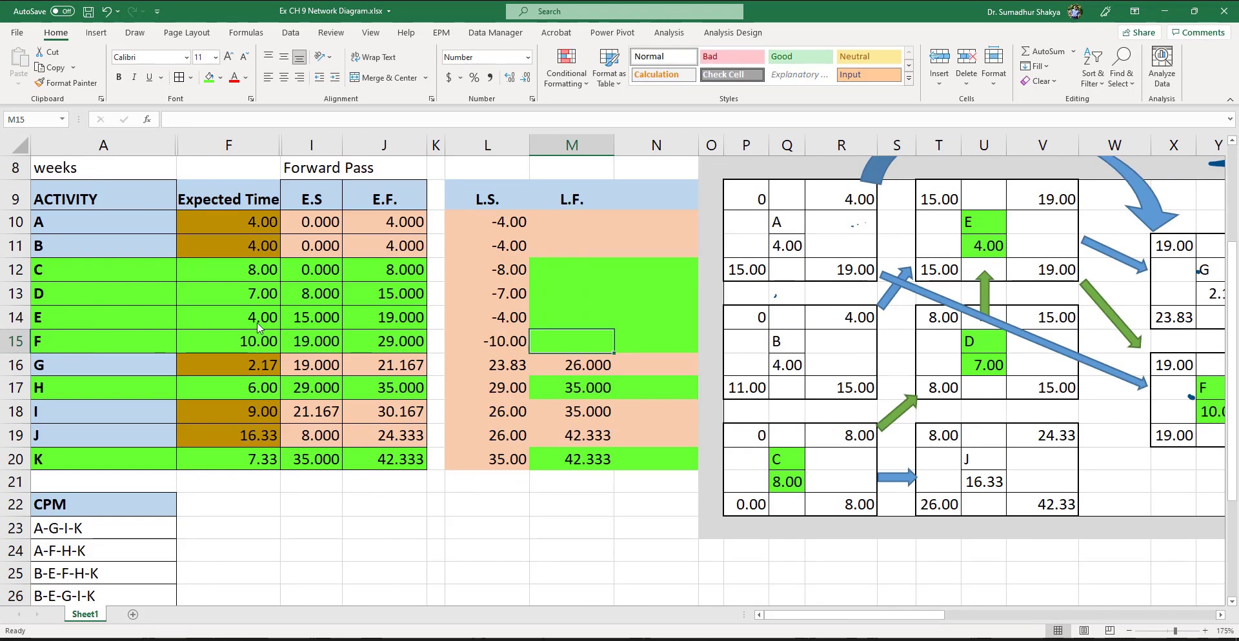
type("=")
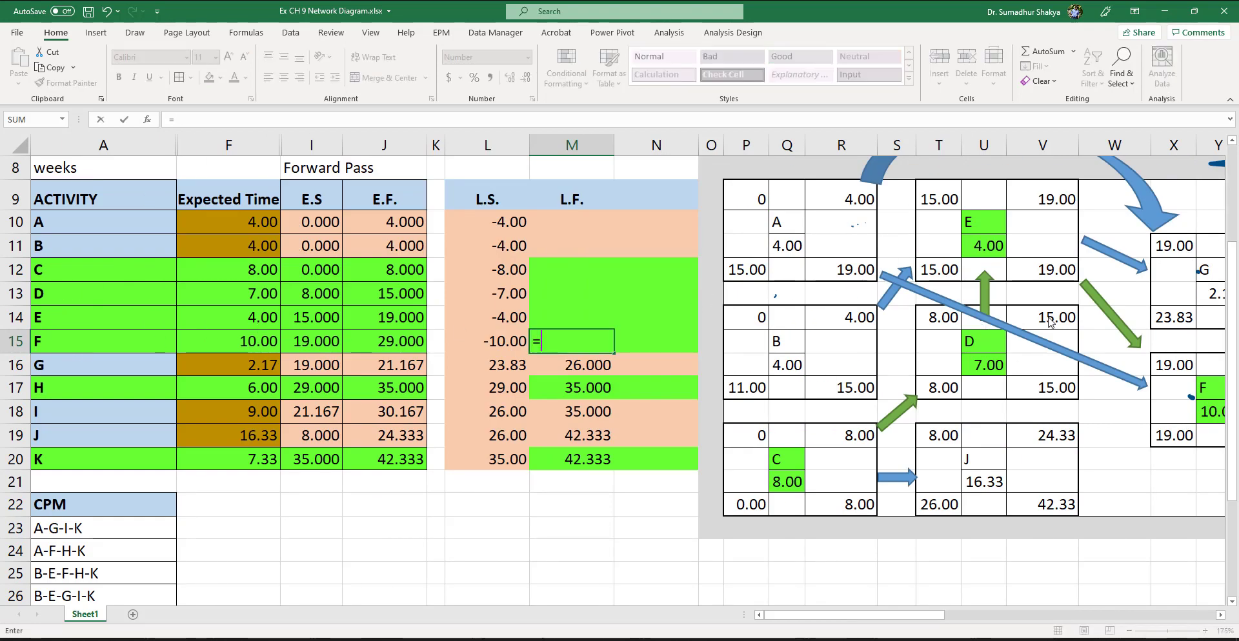
left_click(1207, 413)
left_click(1140, 443)
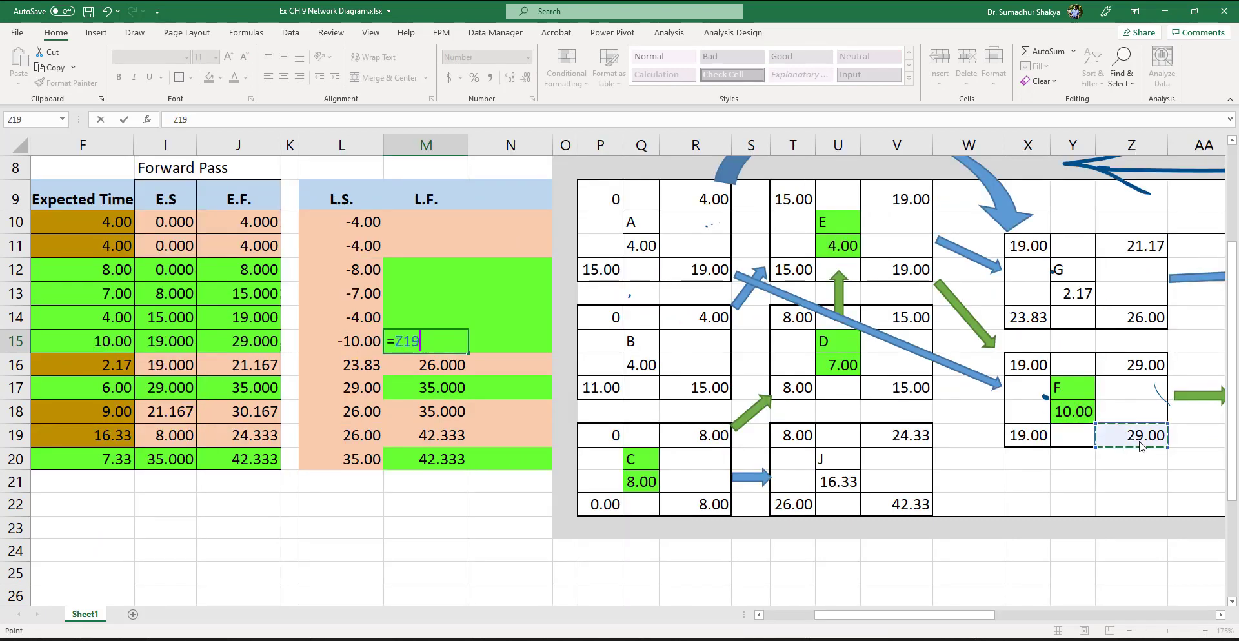
key("Return")
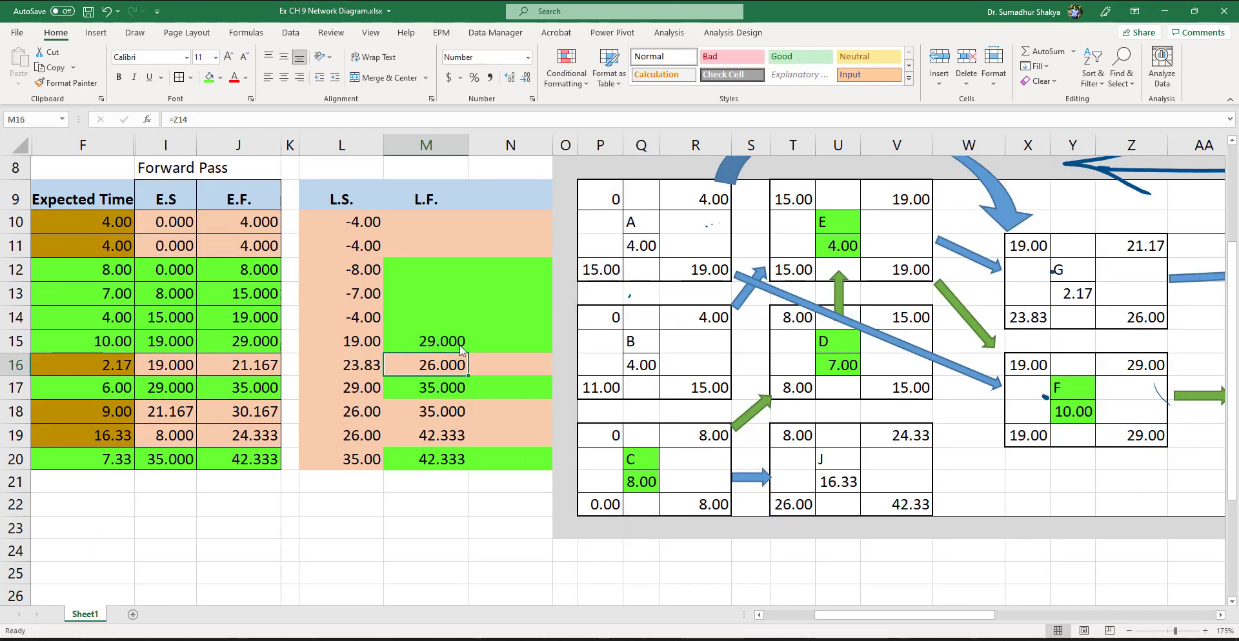
- Link activity E's L.F. in M14 of the table to its diagram value, =V12
left_click(455, 324)
scroll(455, 329, "left", 2)
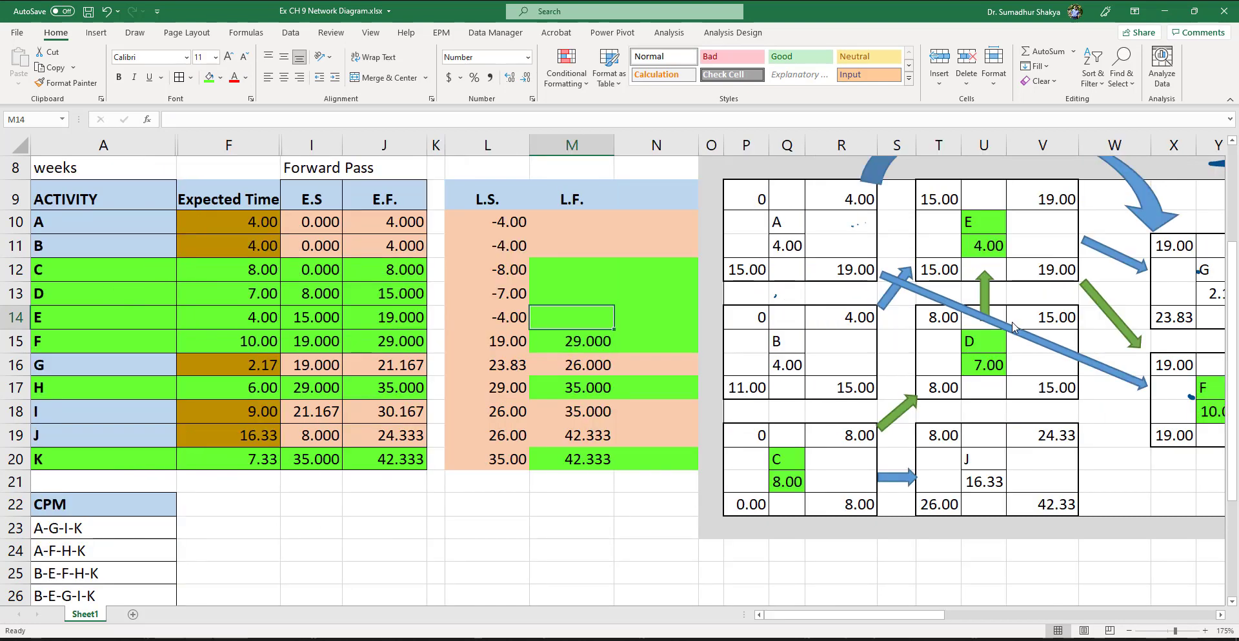
type("=")
left_click(1034, 271)
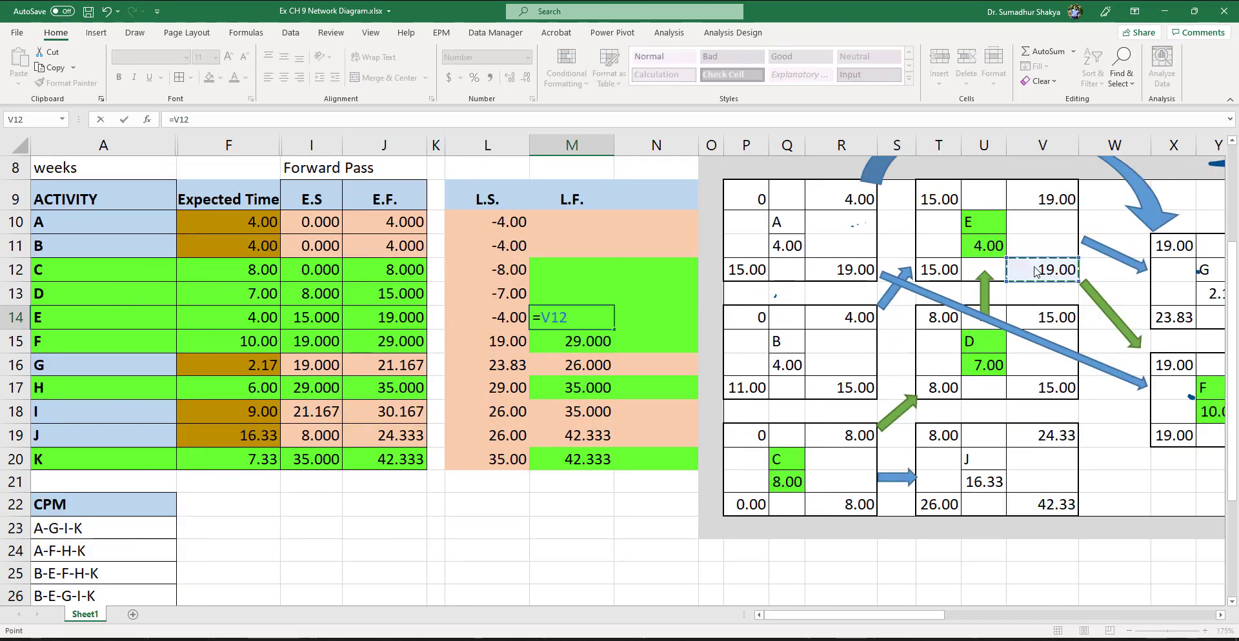
key("Return")
left_click(566, 315)
- Link activity D's L.F. in M13 of the table to its diagram value, =V17
left_click(578, 298)
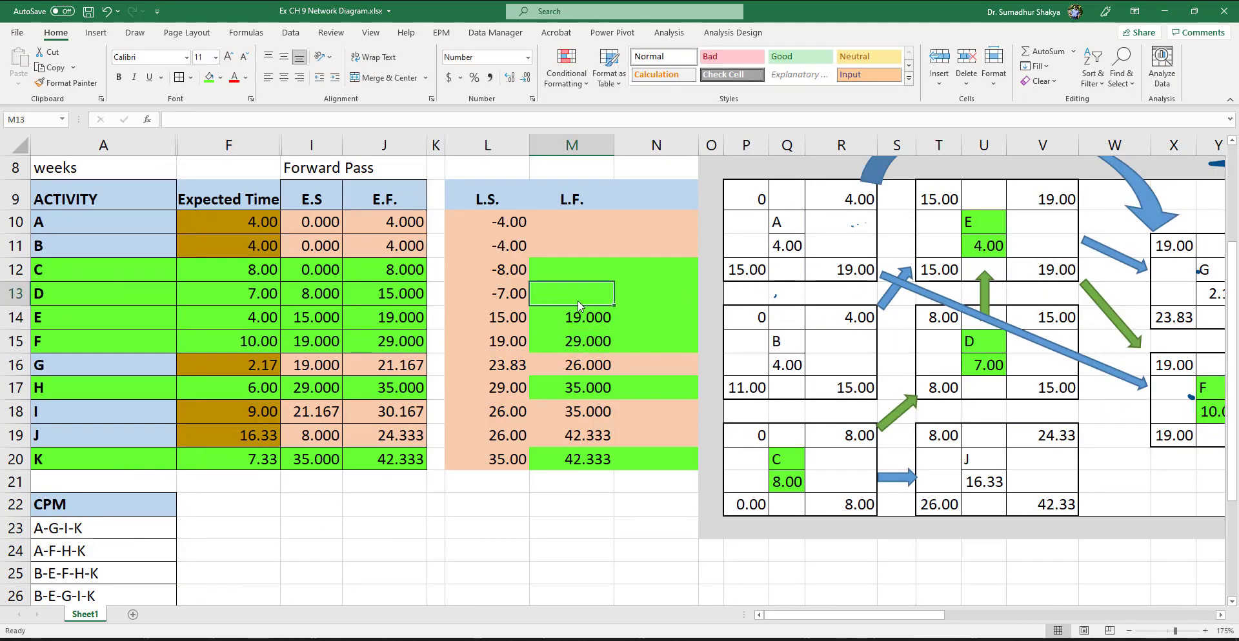
type("=")
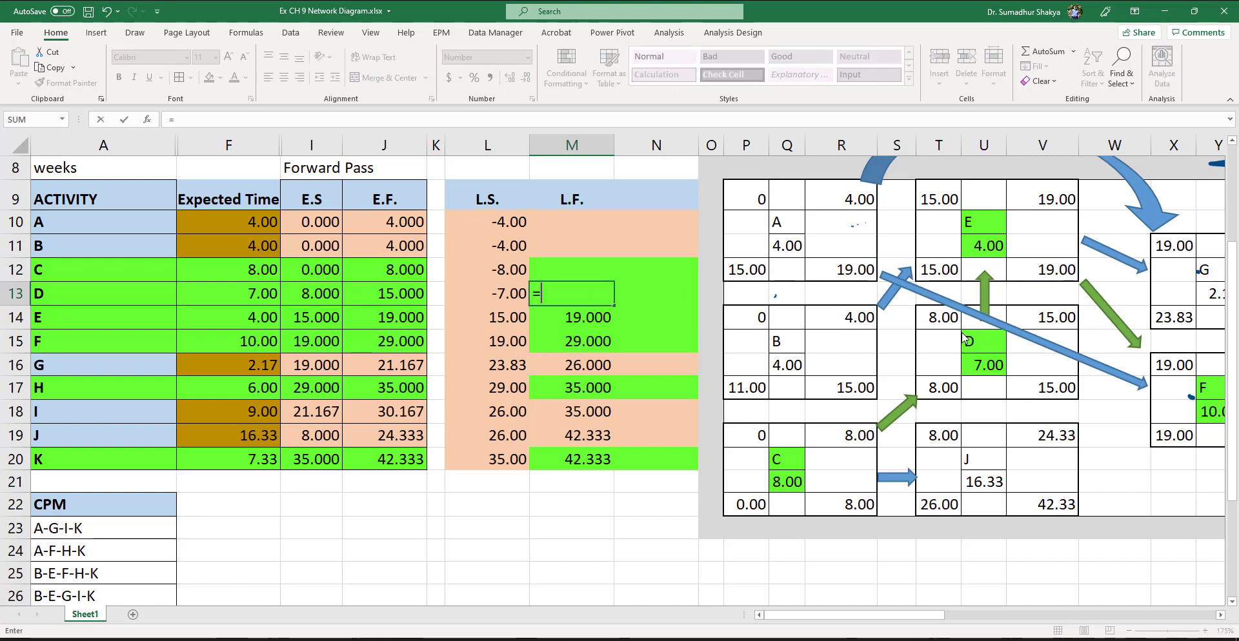
left_click(1052, 395)
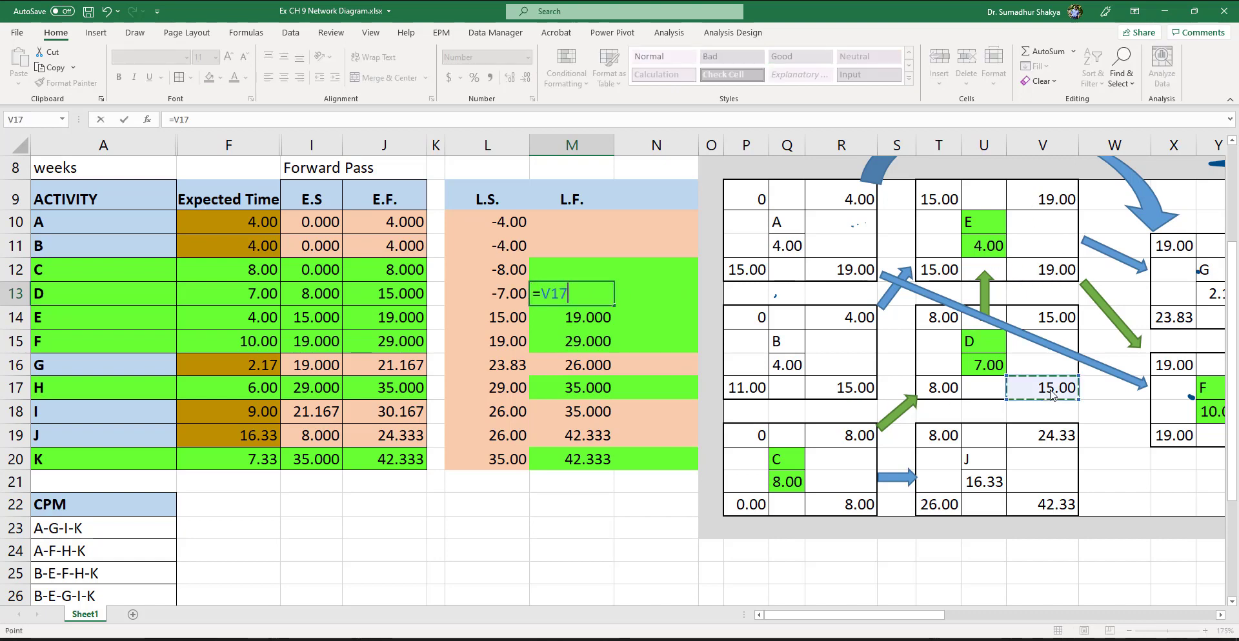
key("Return")
- Link activity C's L.F. in M12 of the table to its diagram value, =R22
left_click(587, 274)
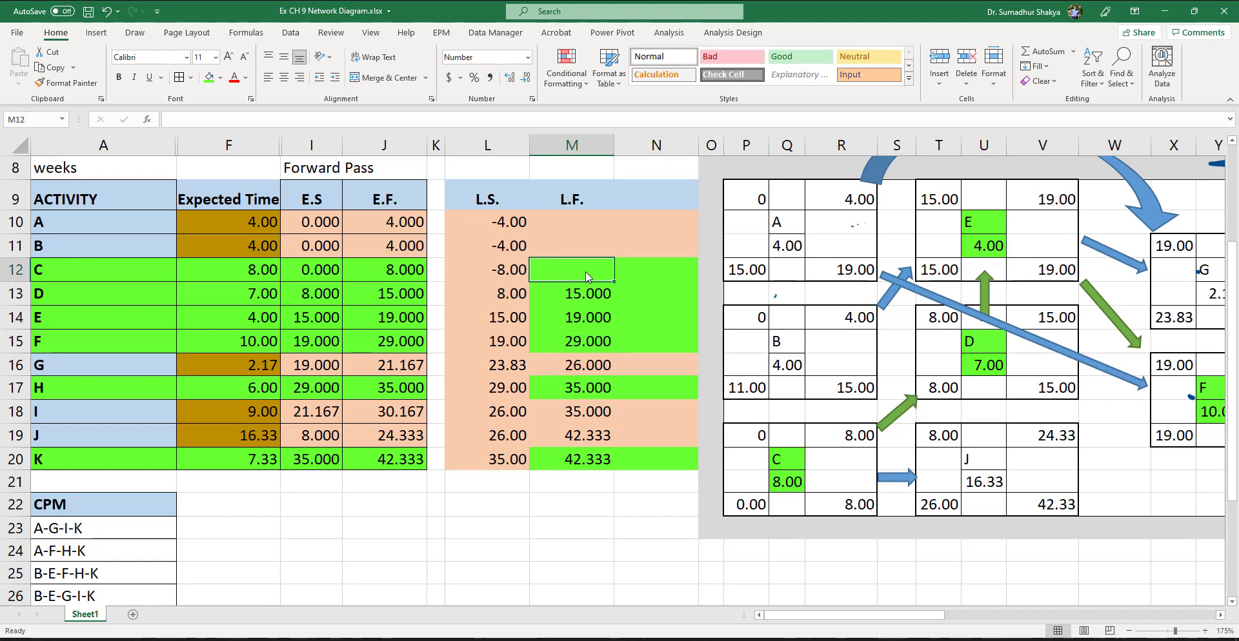
type("=")
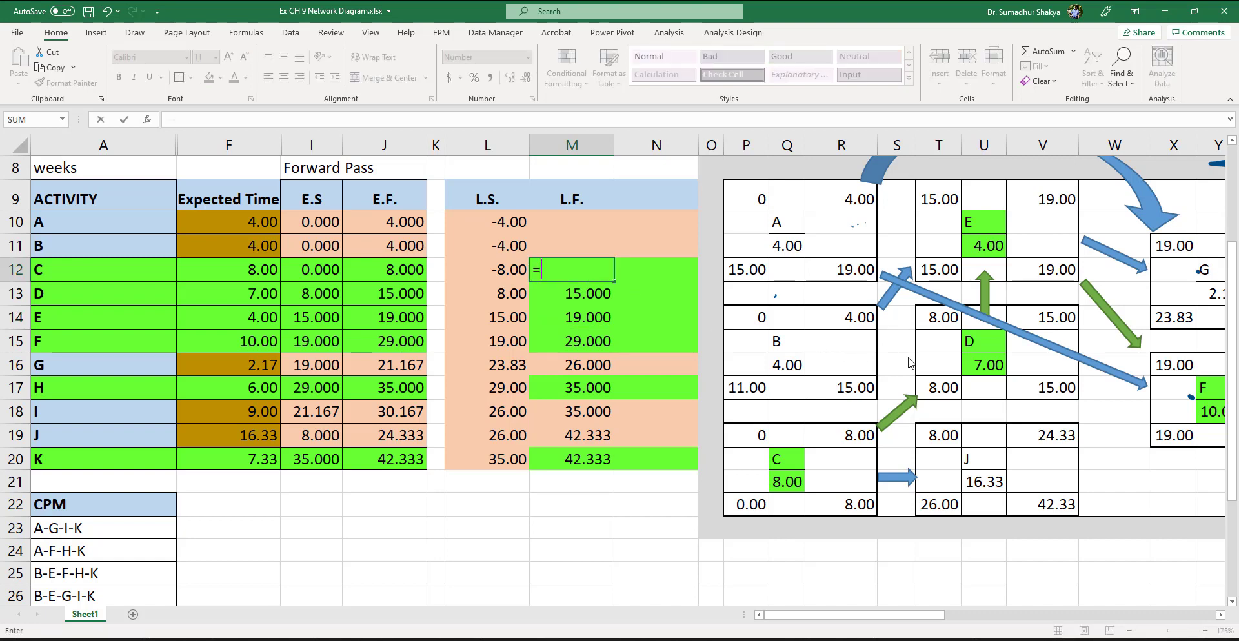
left_click(859, 508)
key("Return")
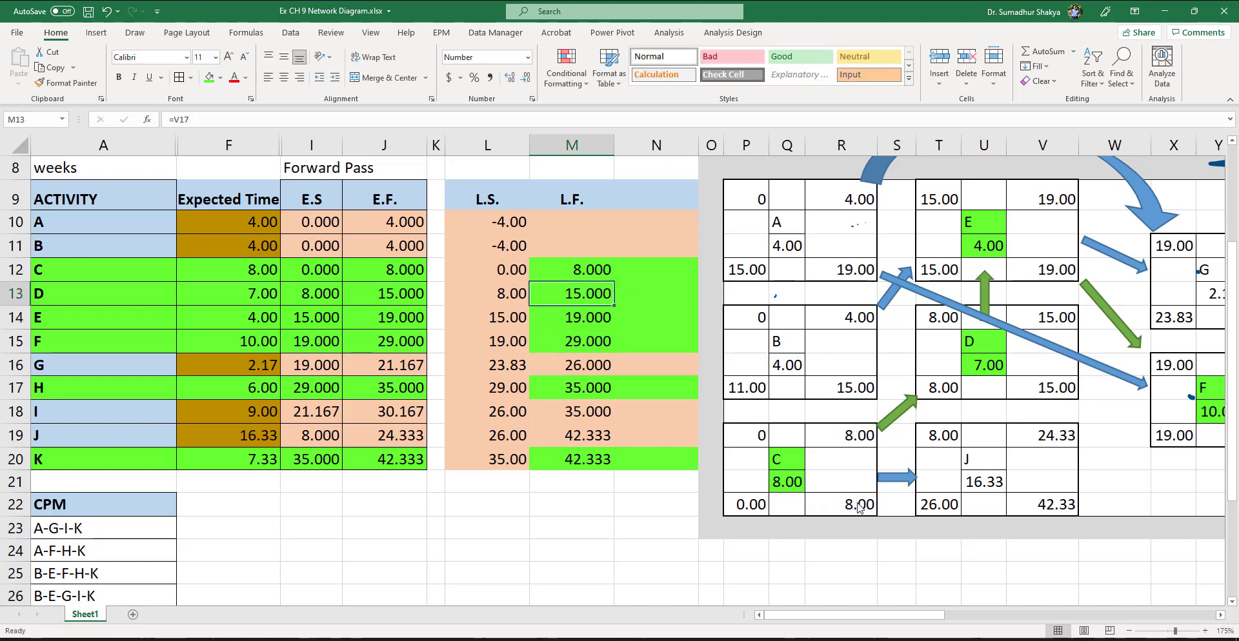
- Link activity B's L.F. in M11 of the table to its diagram value, =R17
left_click(572, 250)
type("=")
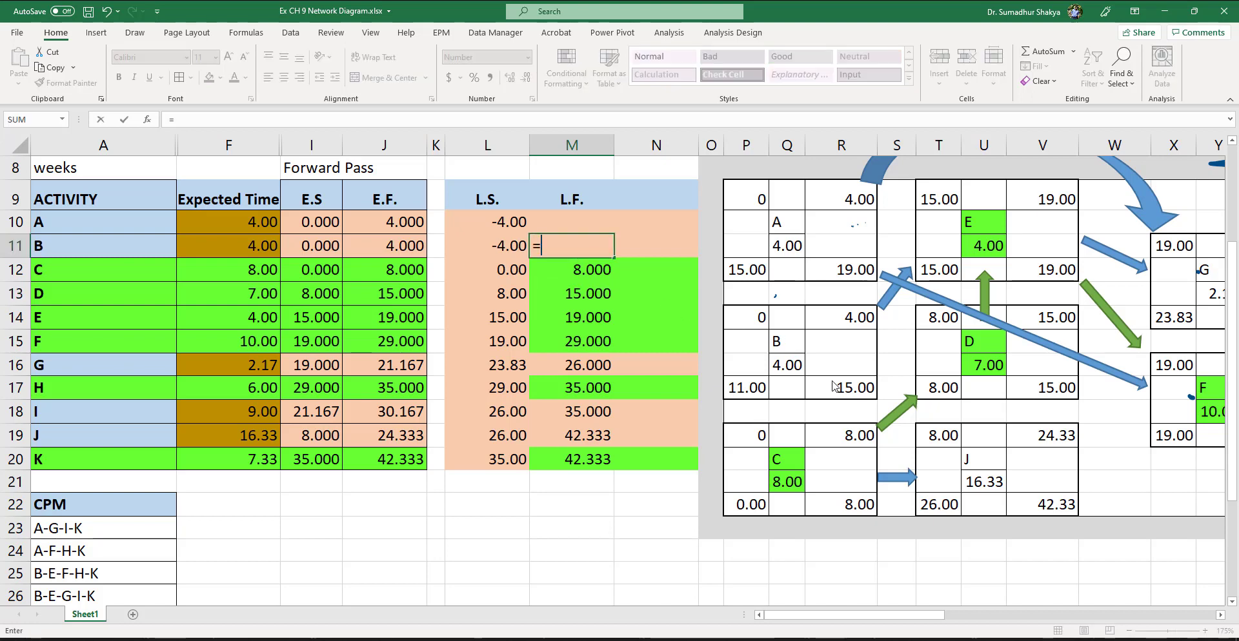
left_click(865, 394)
key("Return")
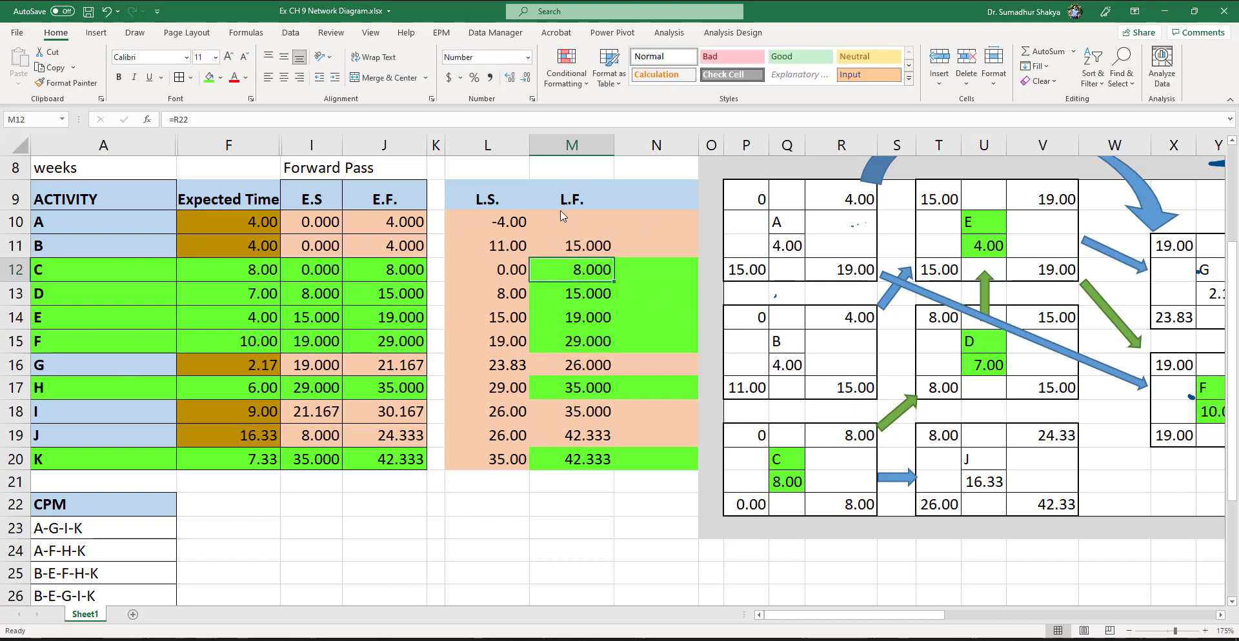
- Link activity A's L.F. in M10 of the table to its diagram value in R12
left_click(588, 221)
type("=")
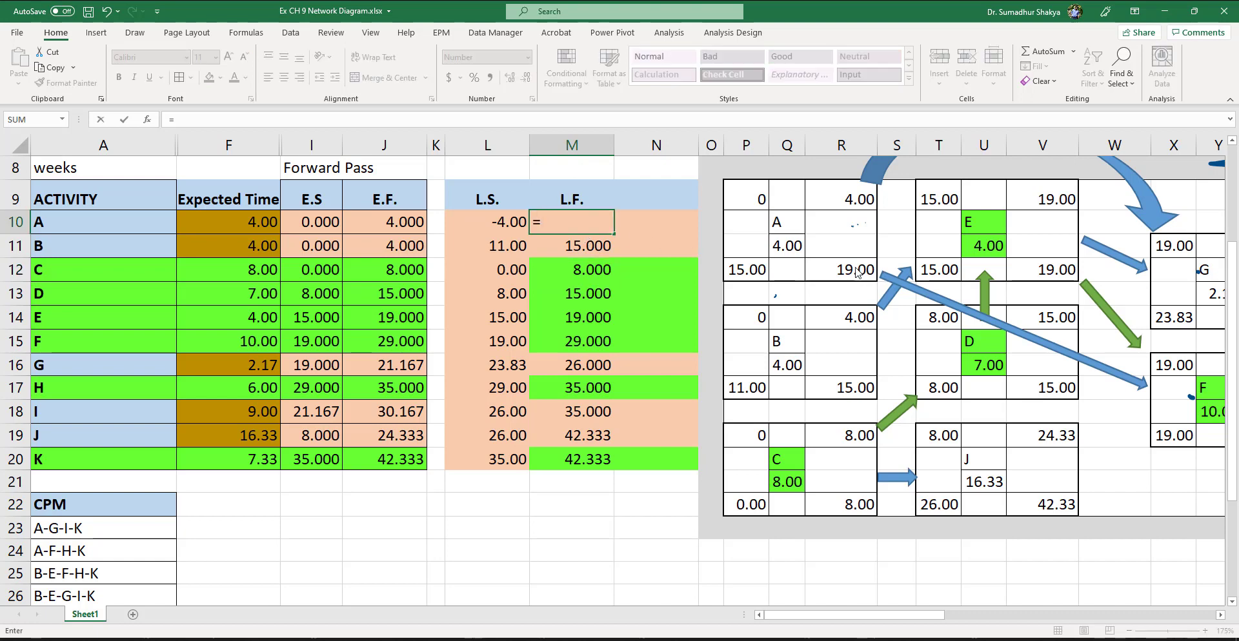
left_click(856, 271)
key("Return")
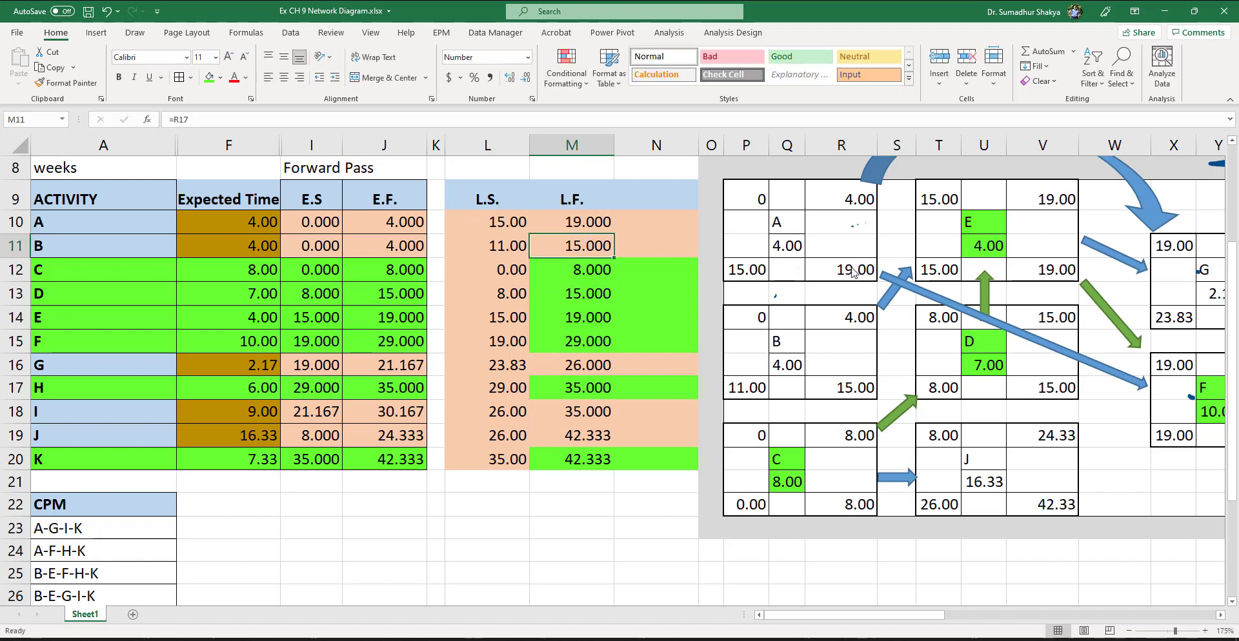
- Remove the fill color from the whole of column N beside the L.F. column
left_click(654, 153)
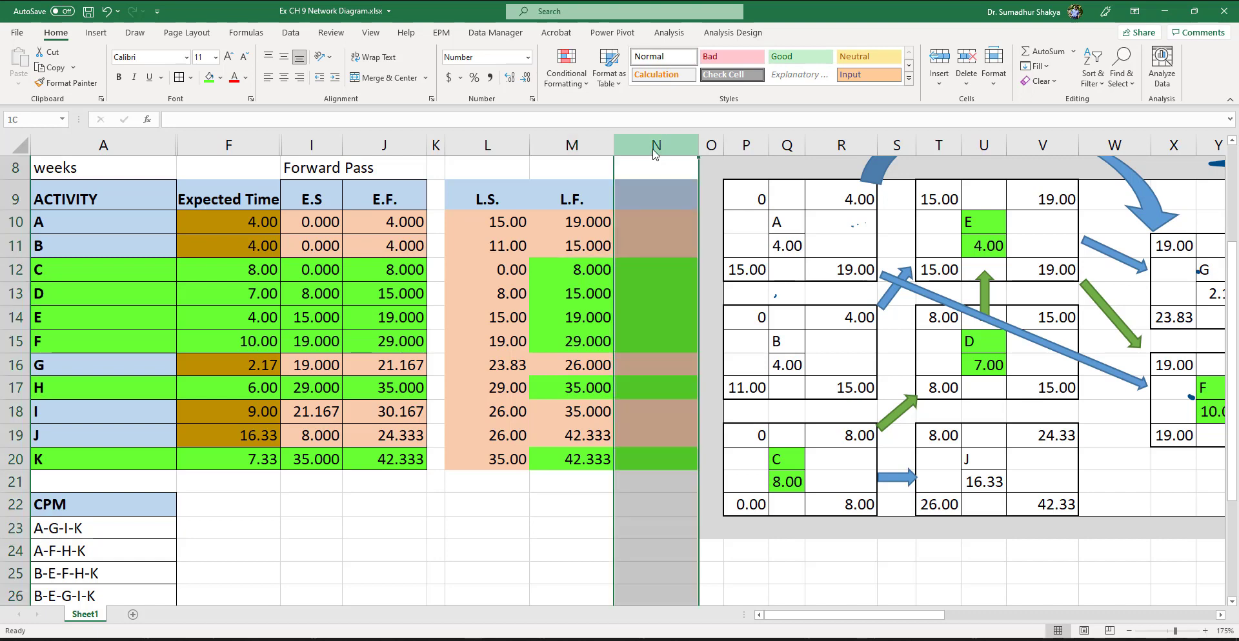
left_click(220, 78)
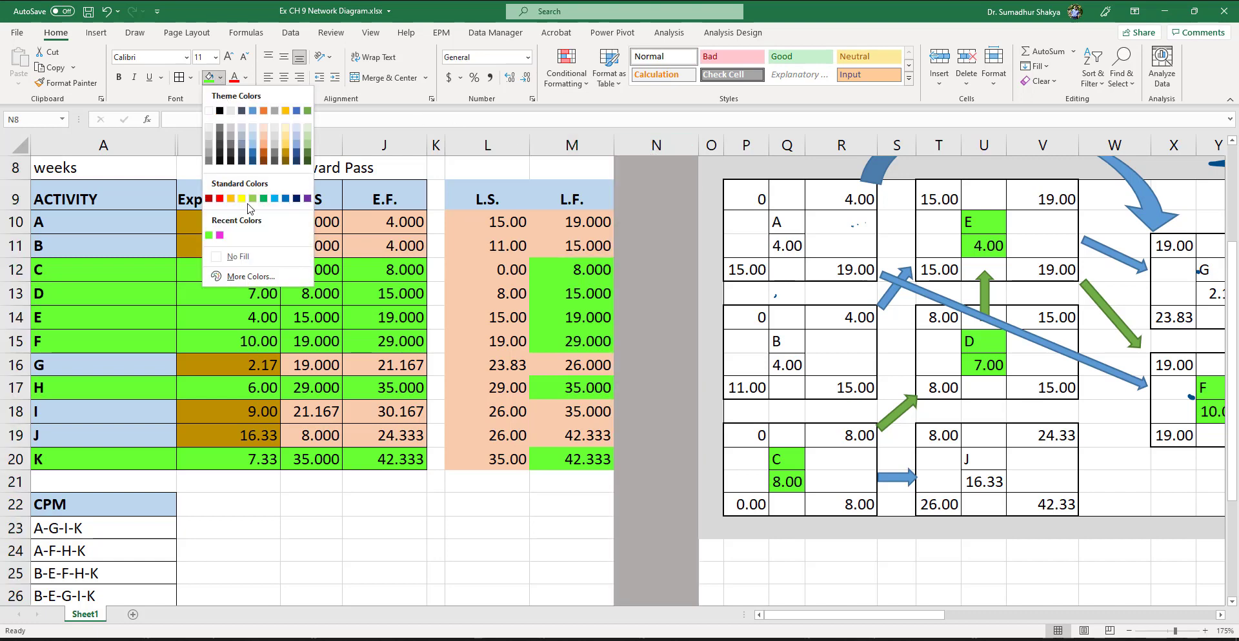
left_click(230, 253)
left_click(678, 261)
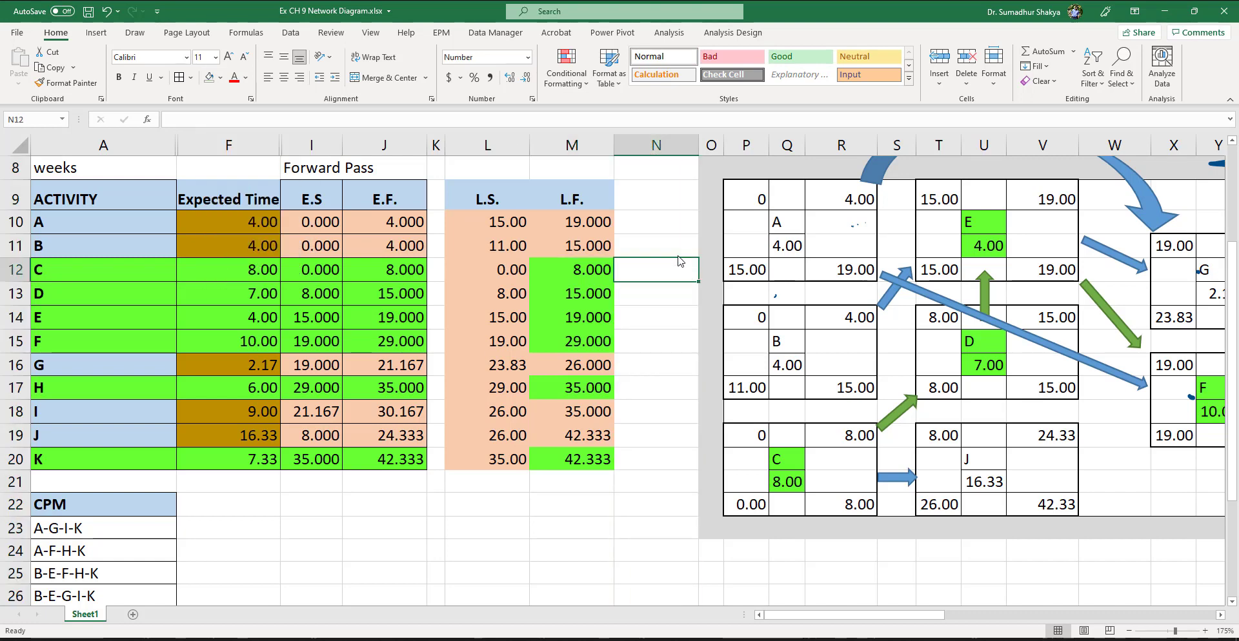
- Insert three new columns directly after the L.F. column, between the table and the network diagram
left_click(671, 251)
key("ctrl+z")
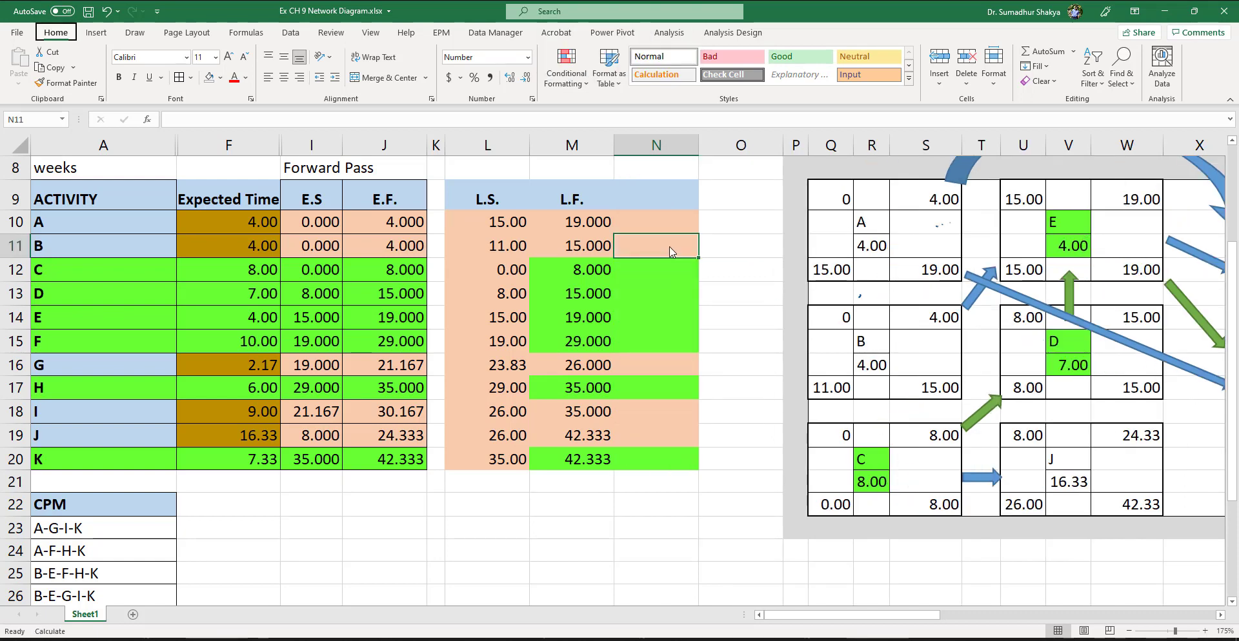
key("ctrl+z")
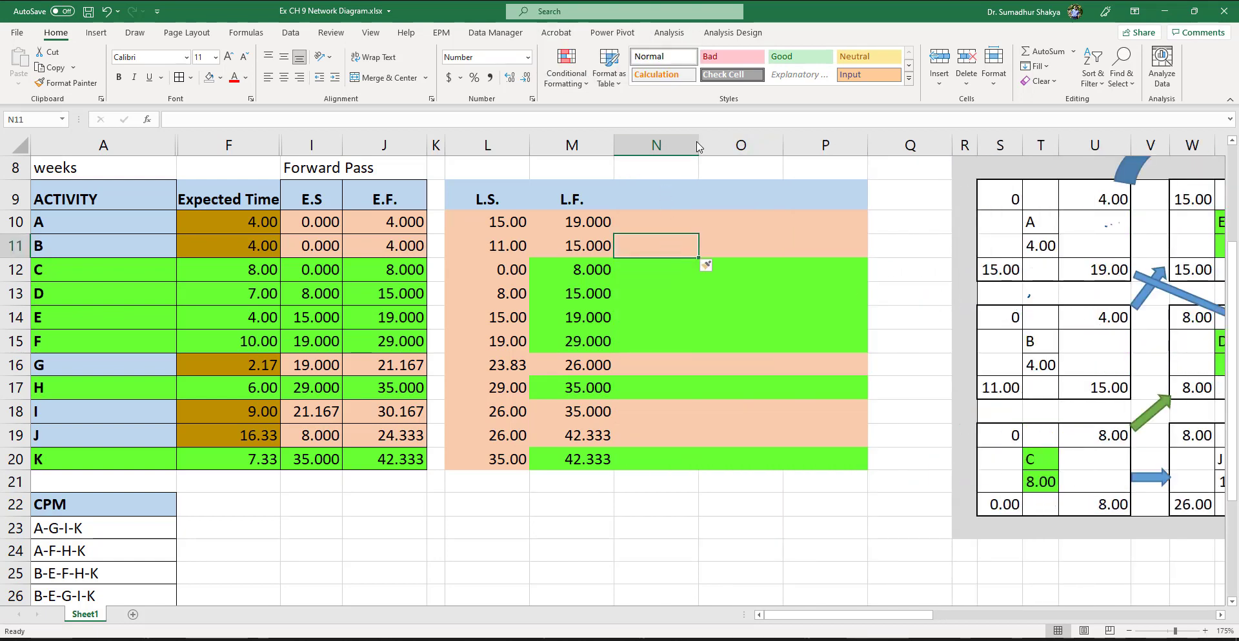
- Narrow column N into a spacer and remove the fill from columns N to P
left_click_drag(698, 145, 800, 146)
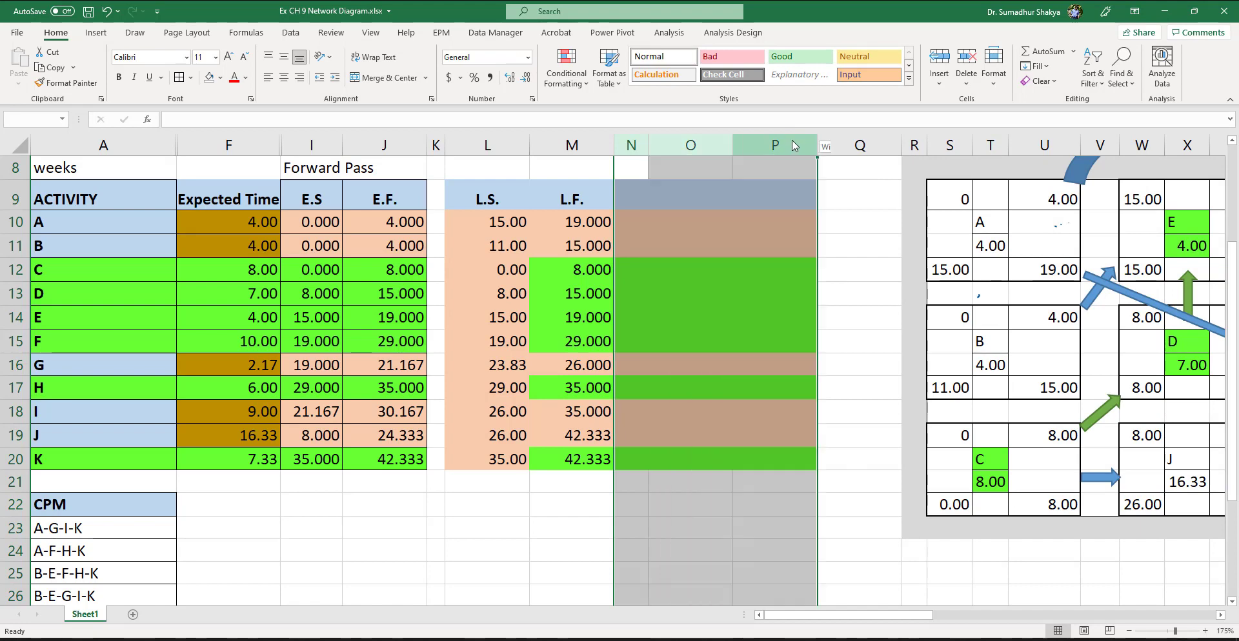
left_click(209, 77)
- Enter the headings Slack1 in O8 and Slack 2 in P8
left_click(694, 169)
type("S")
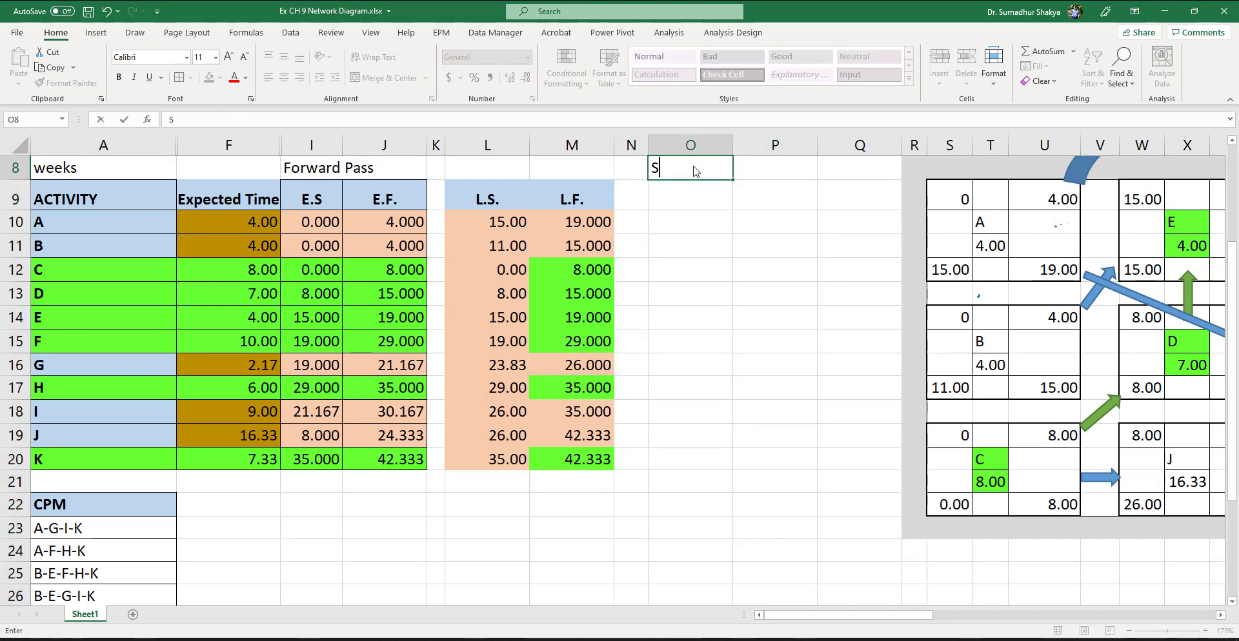
type("lack1")
key("Tab")
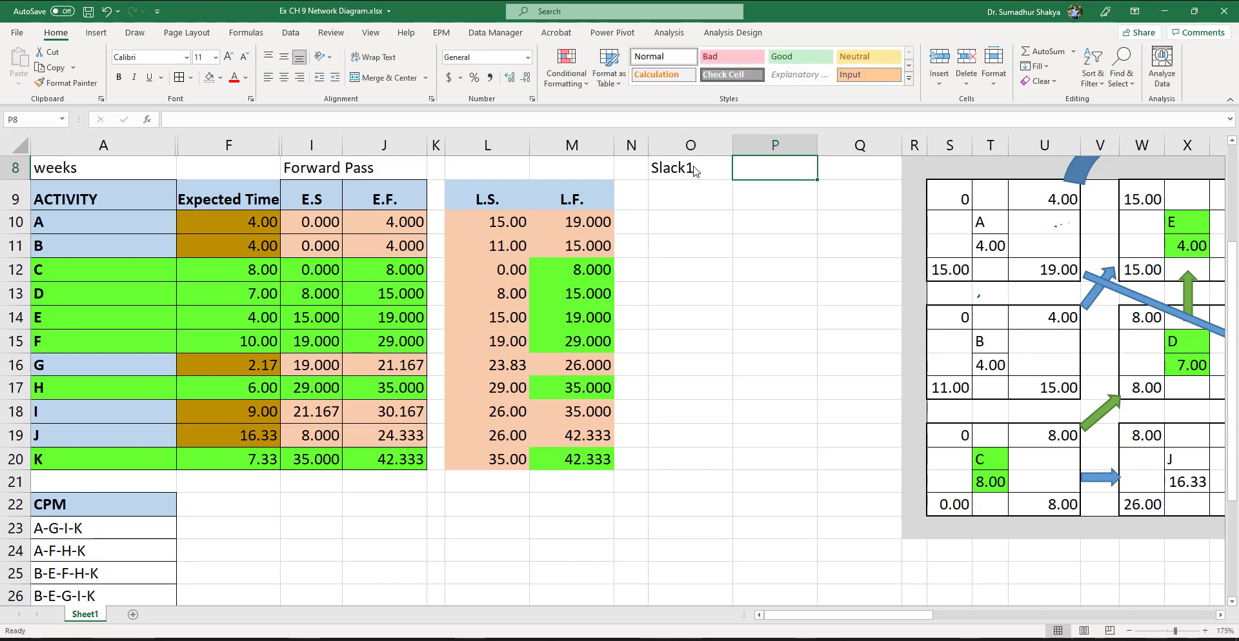
type("Slack 2")
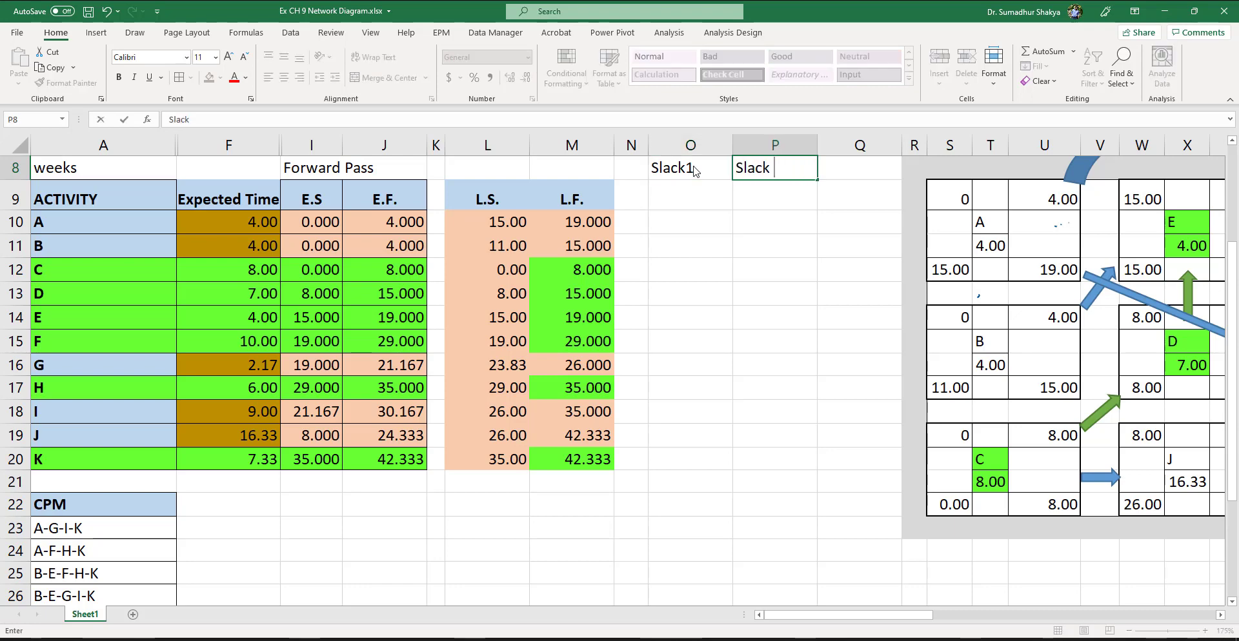
key("Return")
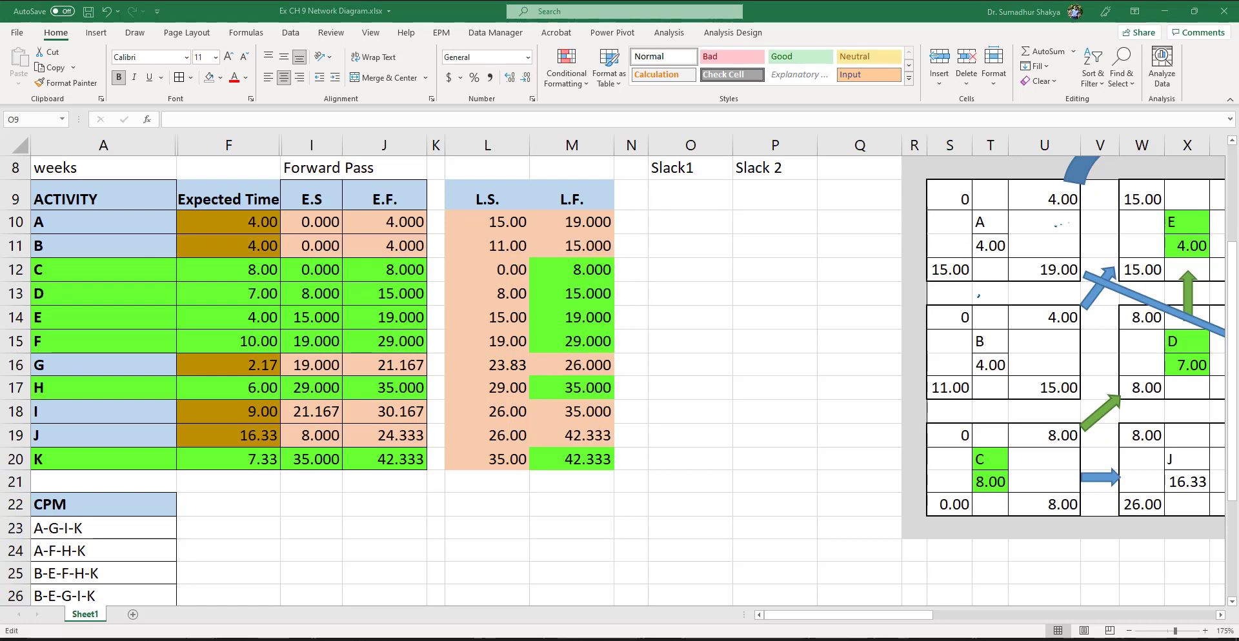
left_click(689, 199)
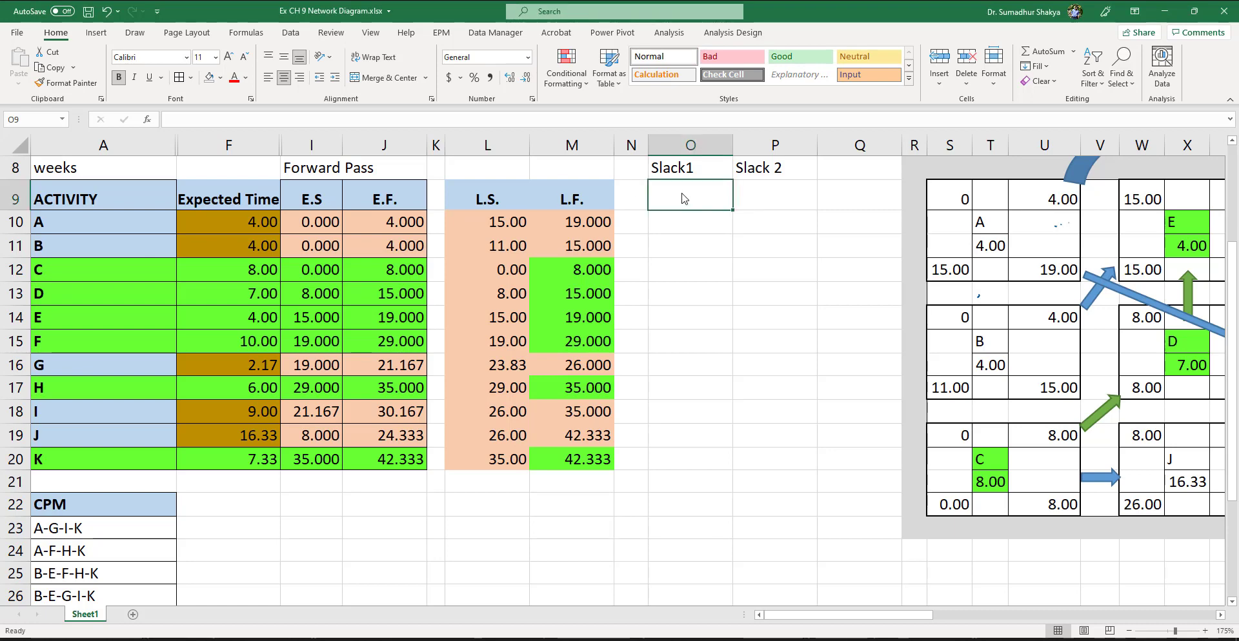
- Enter the label LS-ES in O9 and copy it into O8, replacing the heading there
type("LS")
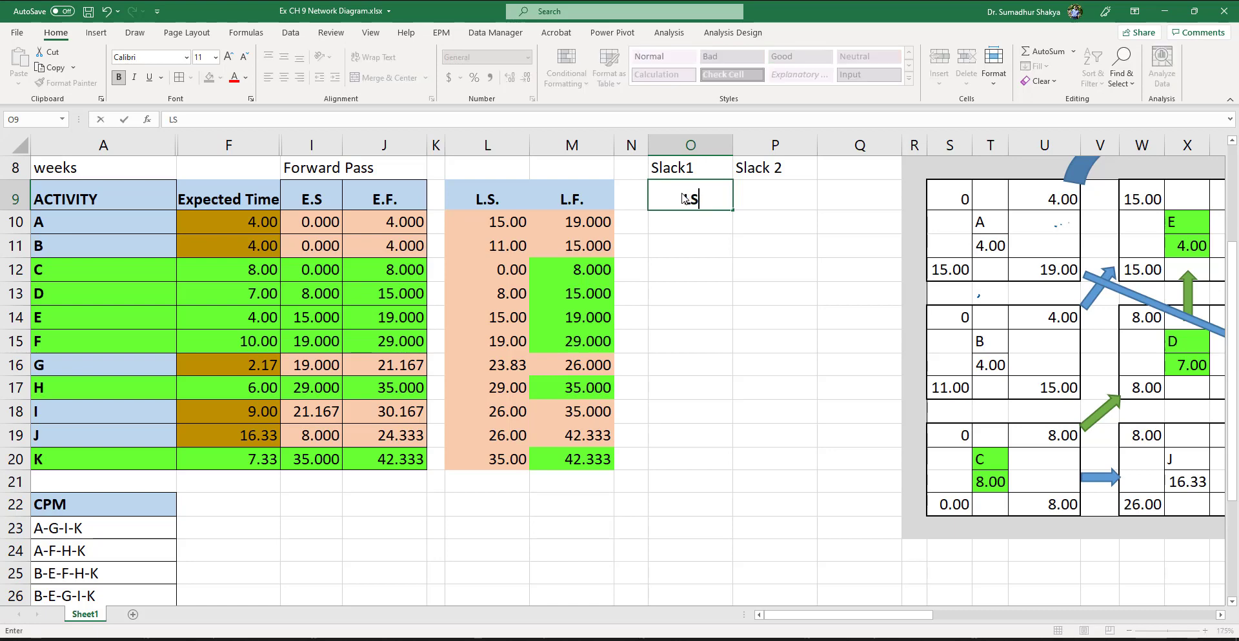
type("-ES")
key("ctrl+Return")
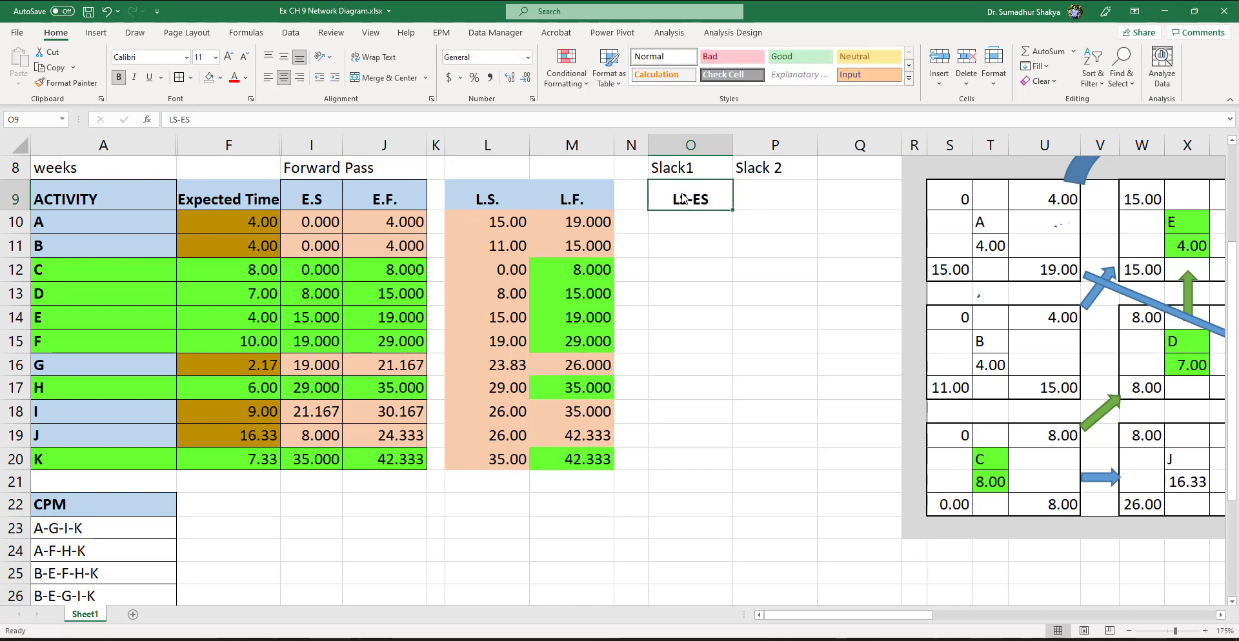
key("Tab")
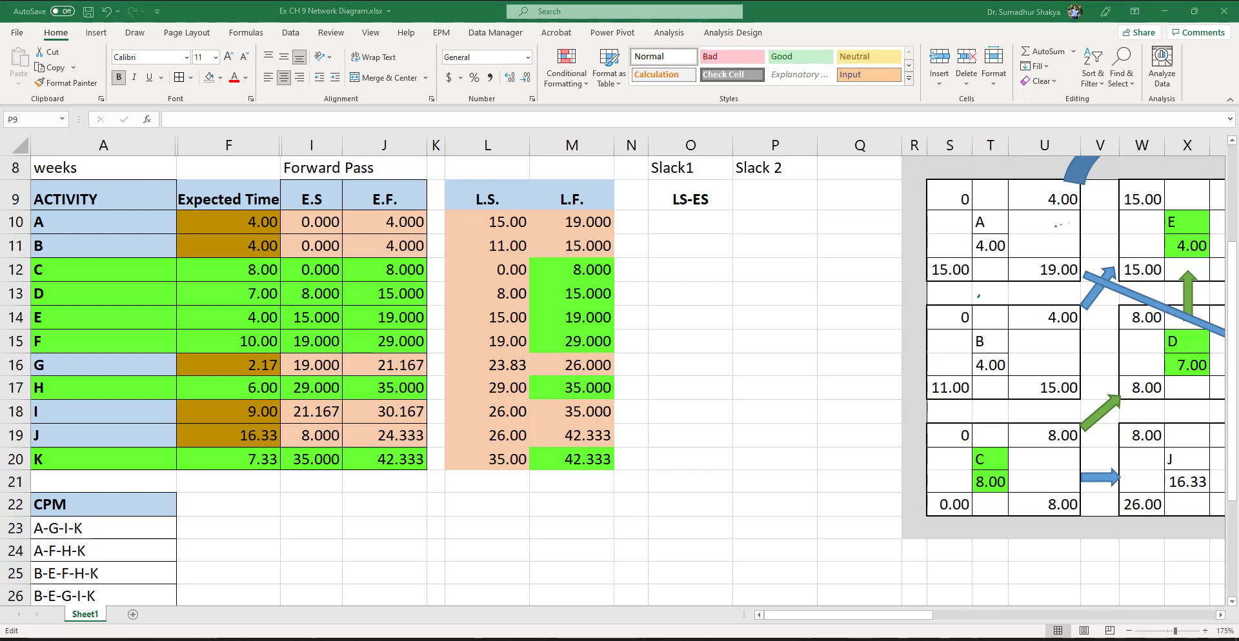
left_click(769, 211)
left_click(690, 197)
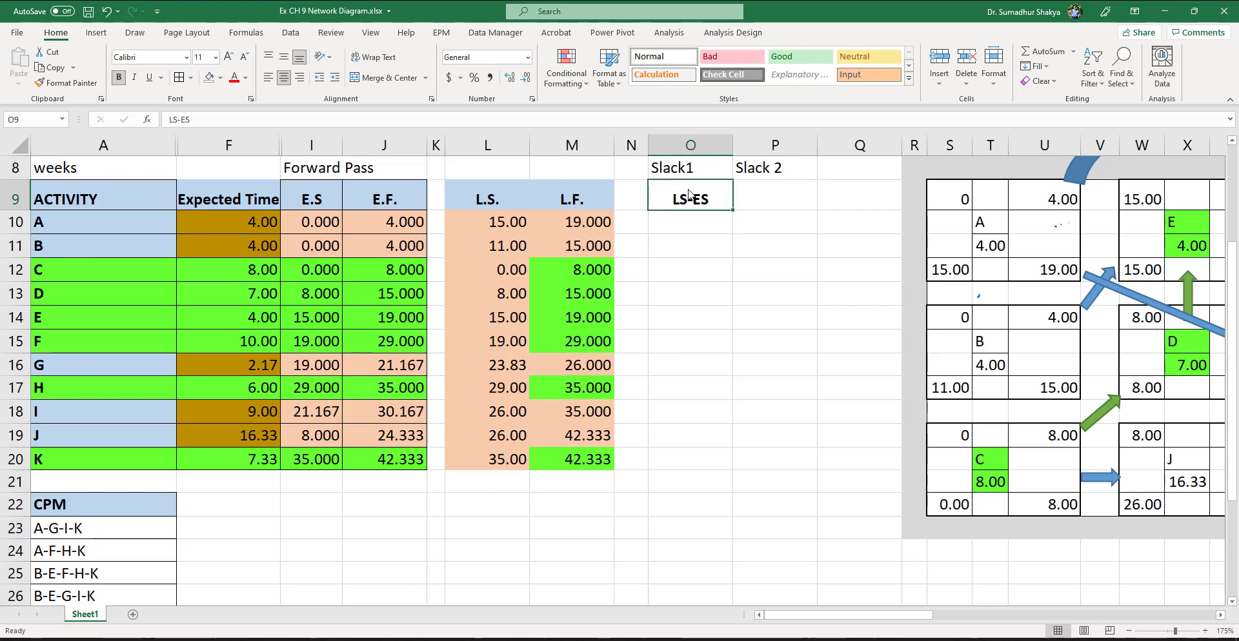
key("ctrl+c")
key("Up")
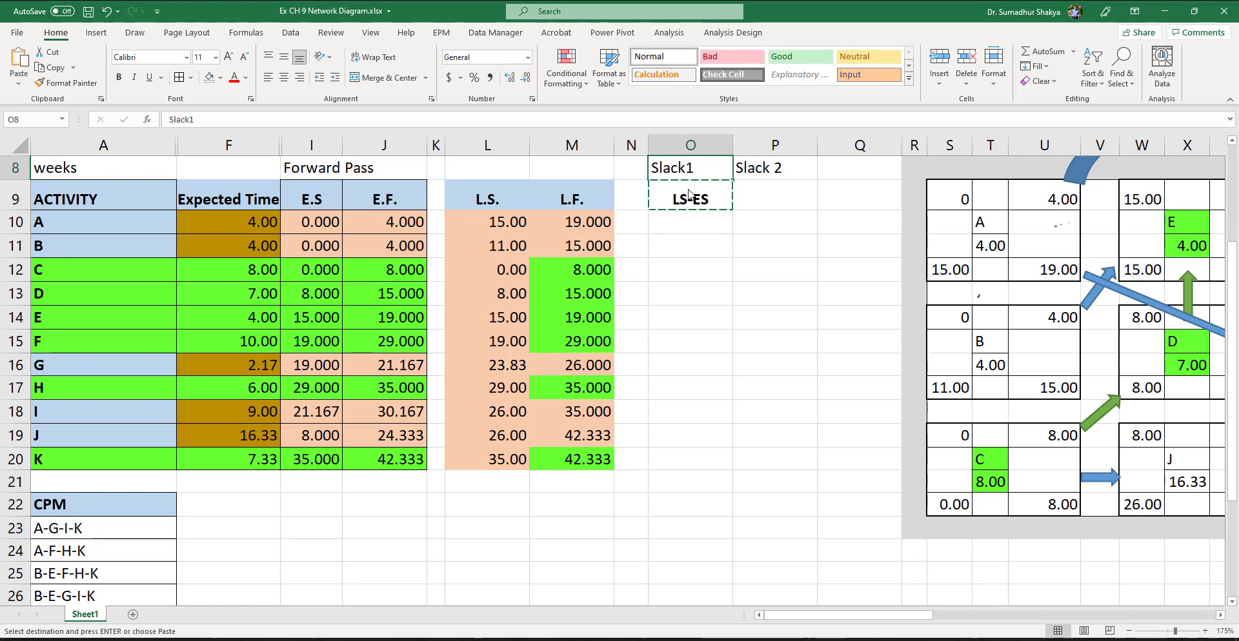
key("Return")
- Enter the headings Slack 1 in O9 and Slack 2 in P9
type("Sla")
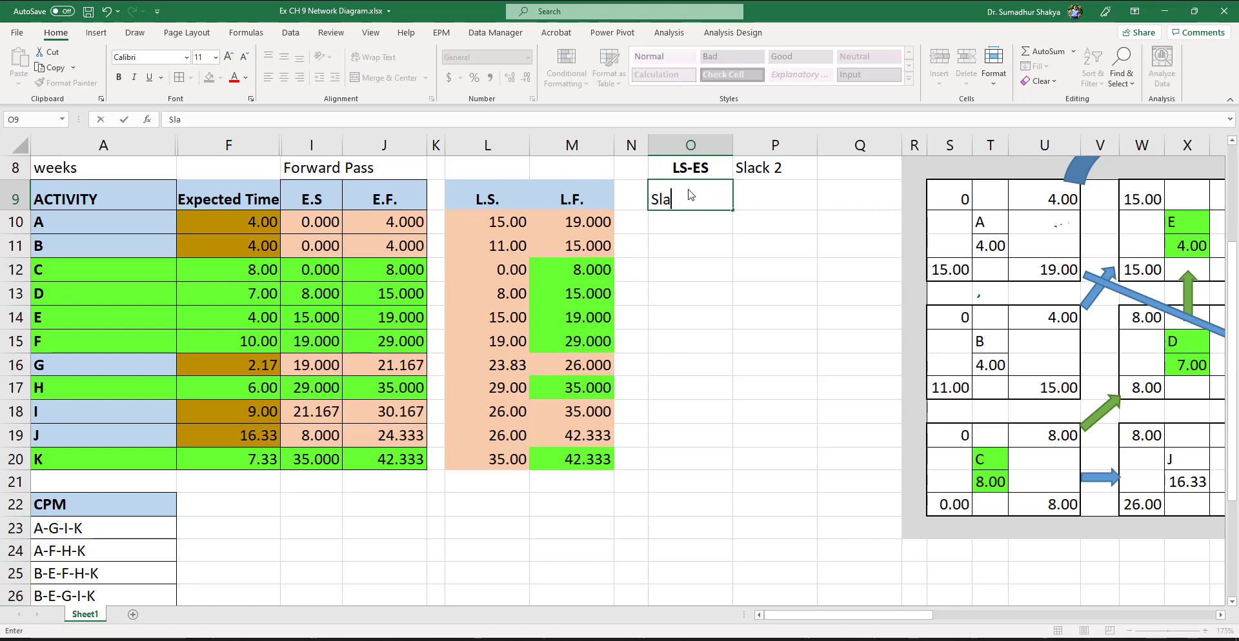
type("ck 1")
key("Tab")
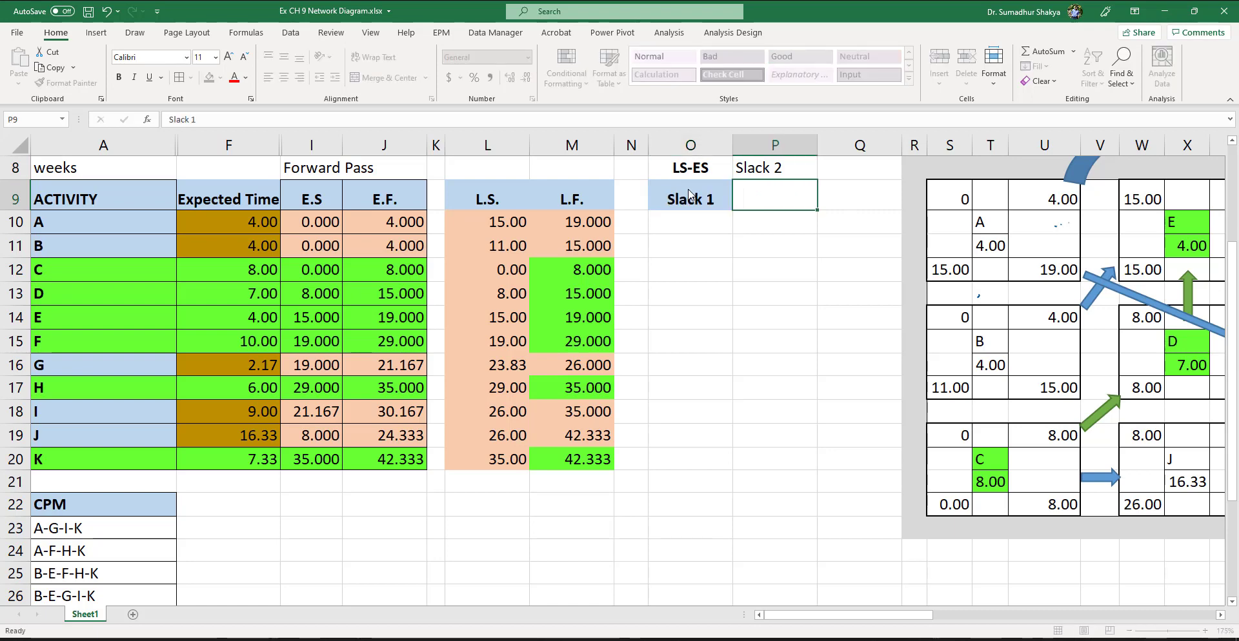
type("Slack 2")
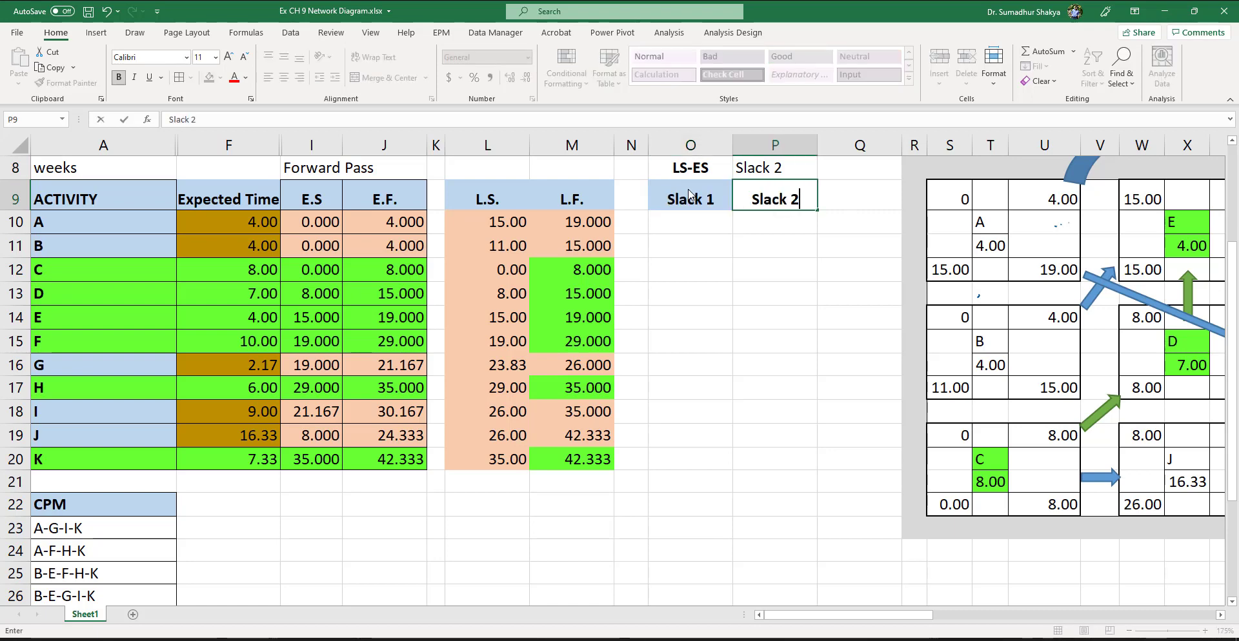
key("Return")
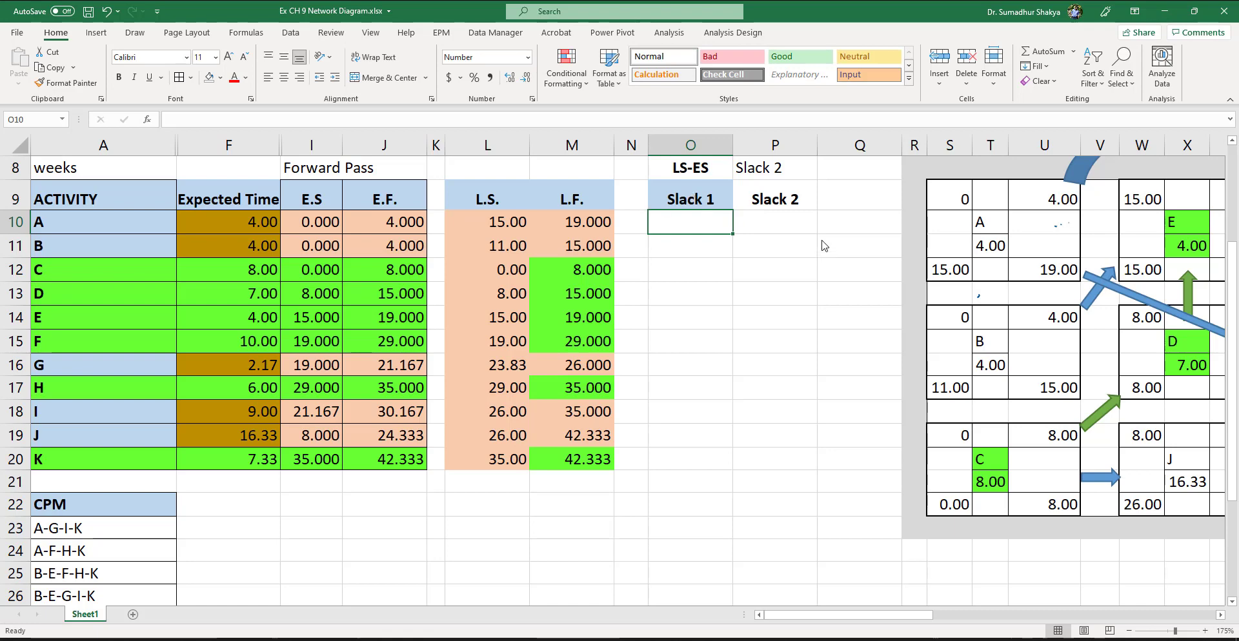
- Fill P9 with the light blue header color and add borders around the headings in O9:P9
left_click(755, 200)
left_click(698, 197)
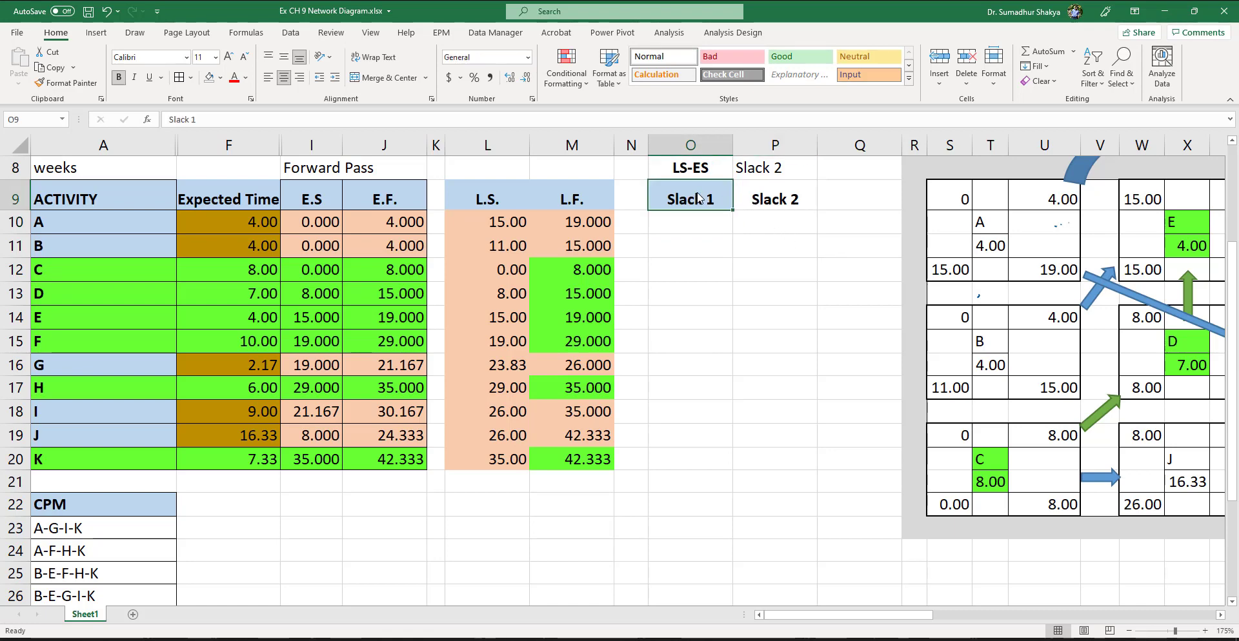
left_click(742, 205)
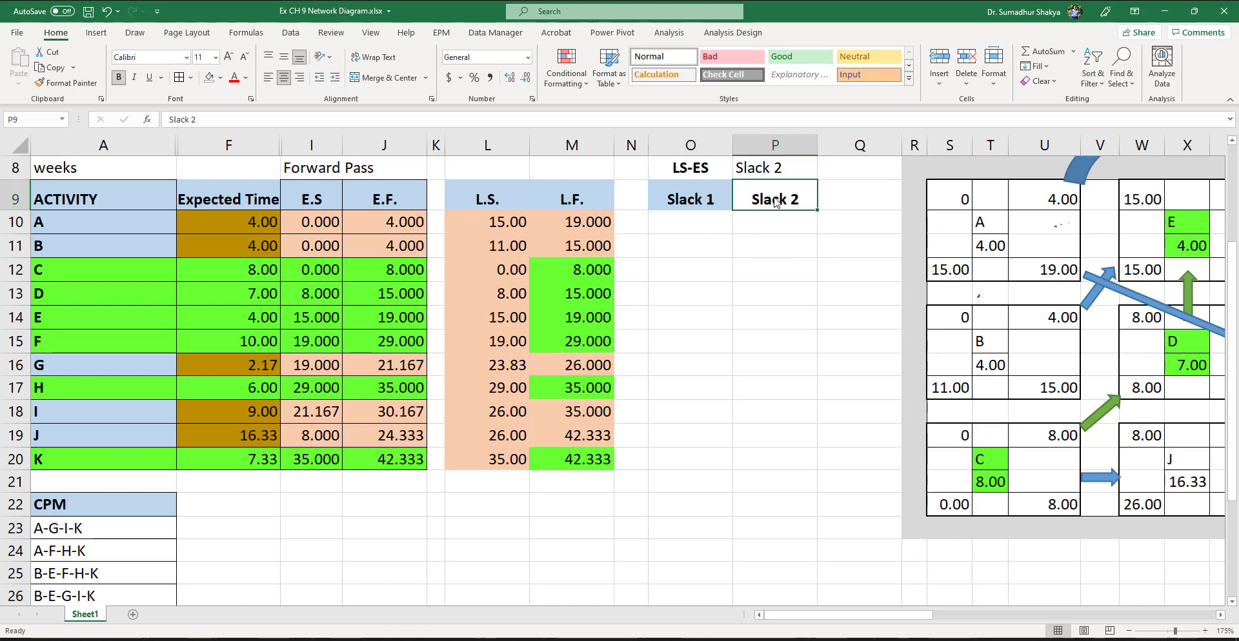
left_click(221, 78)
left_click(257, 135)
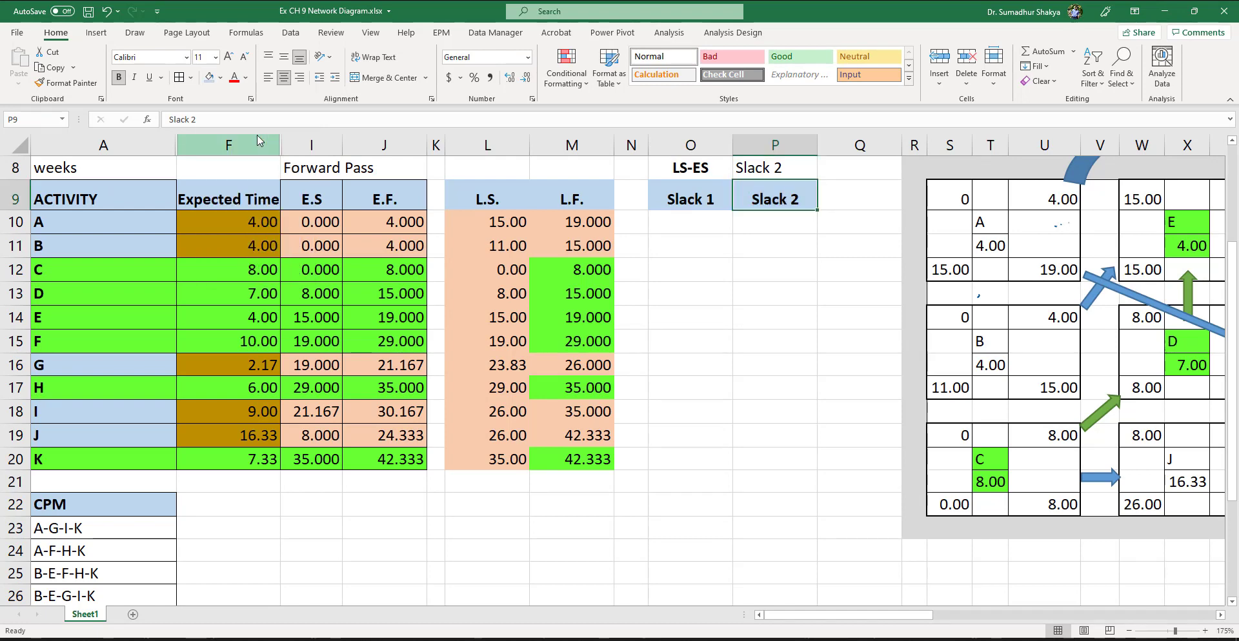
left_click(693, 202, "shift")
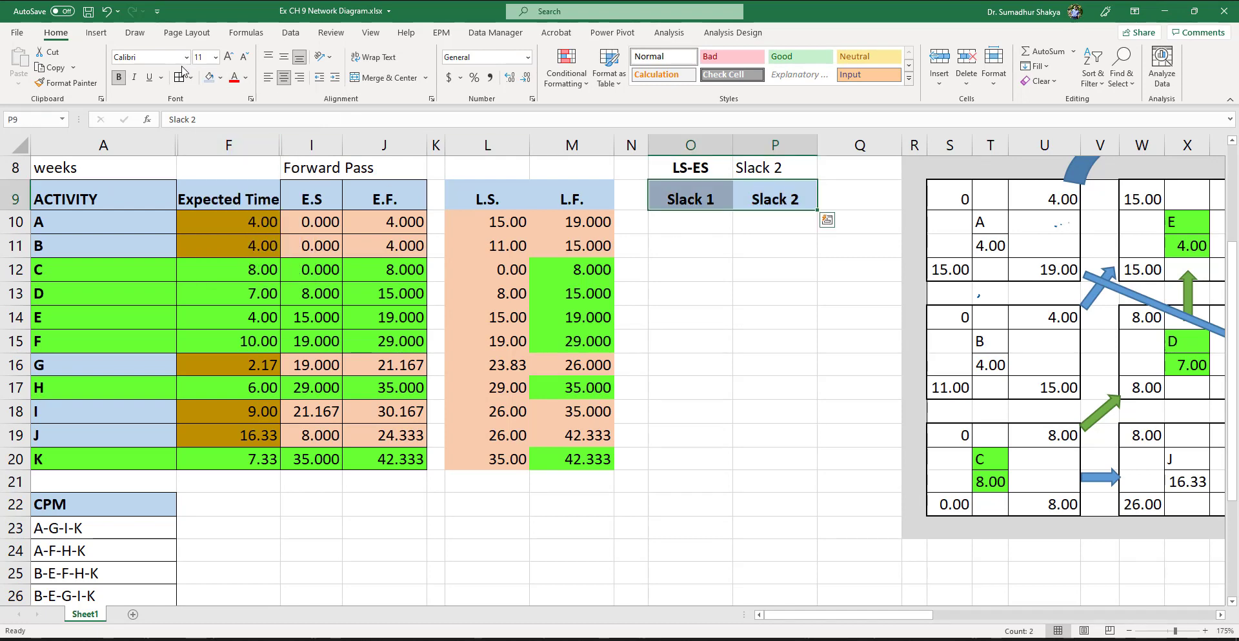
- Replace the text in P8 with the label LF-EF
left_click(689, 173)
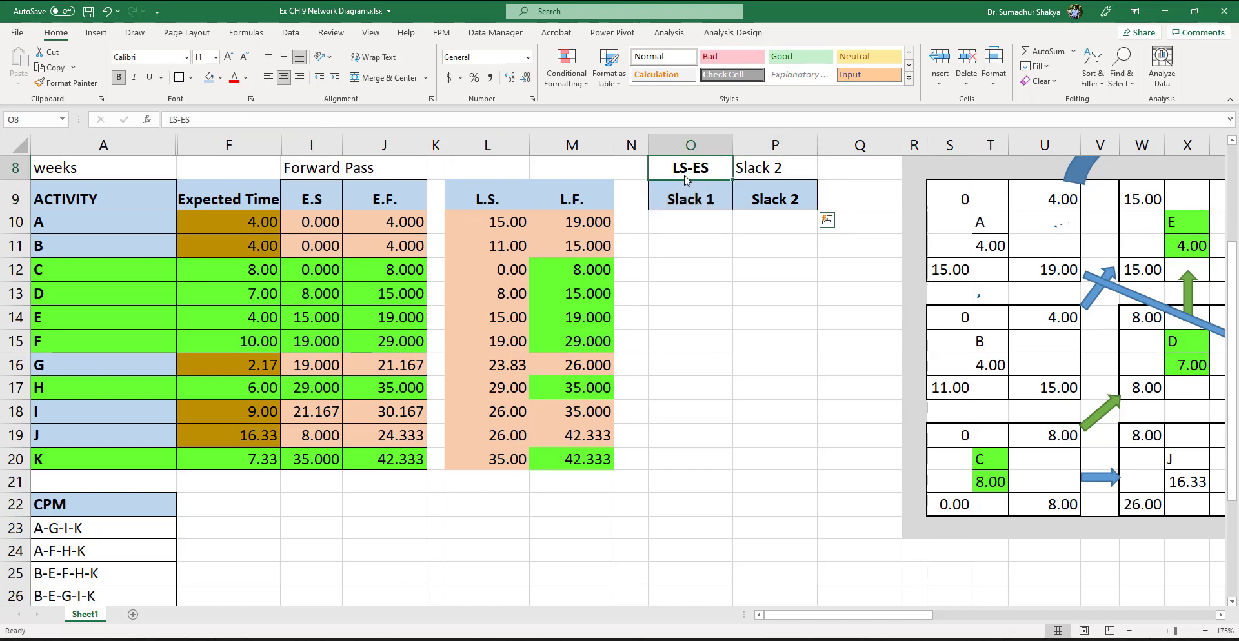
left_click(777, 222)
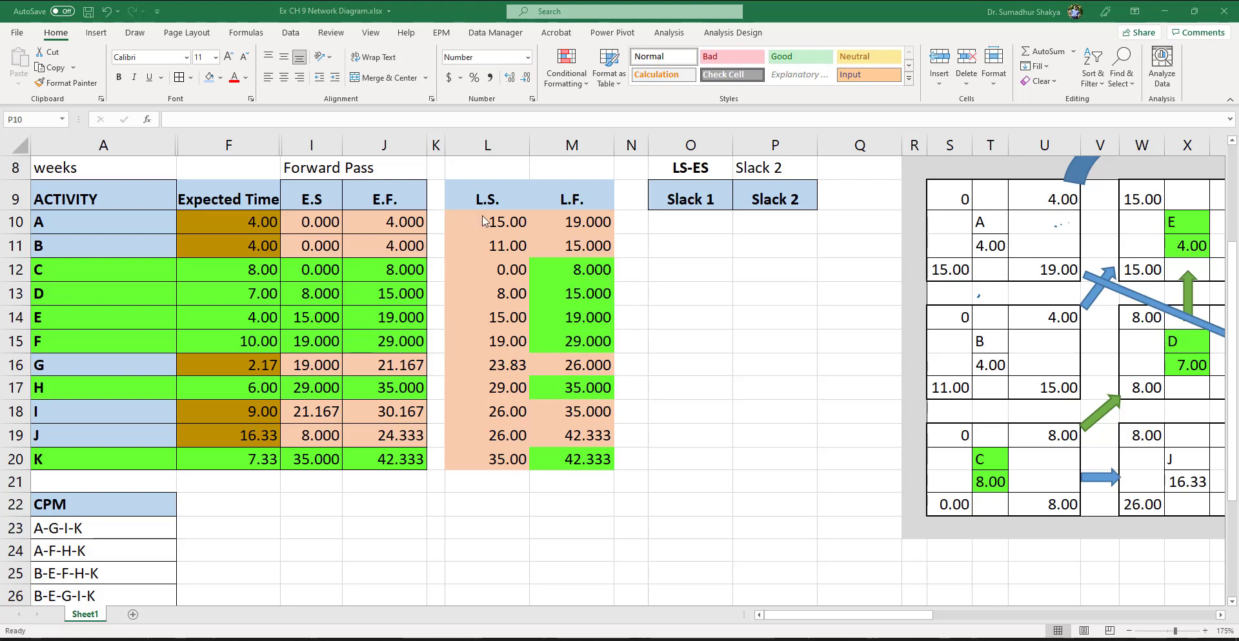
left_click(783, 218)
left_click(750, 175)
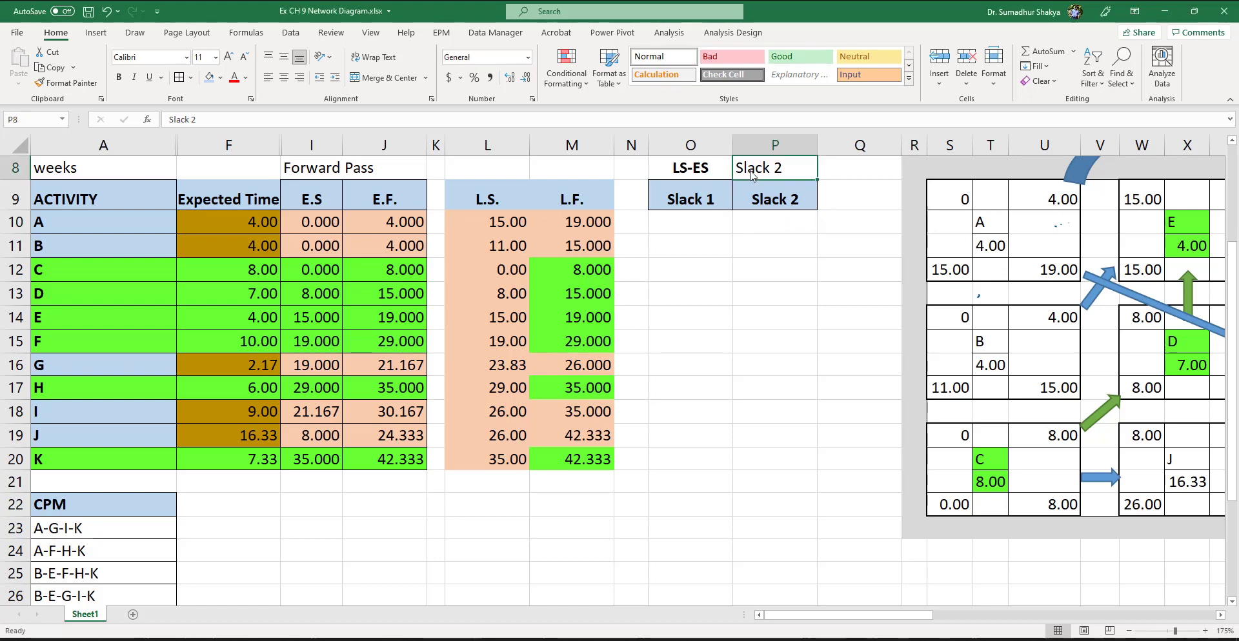
type("LF")
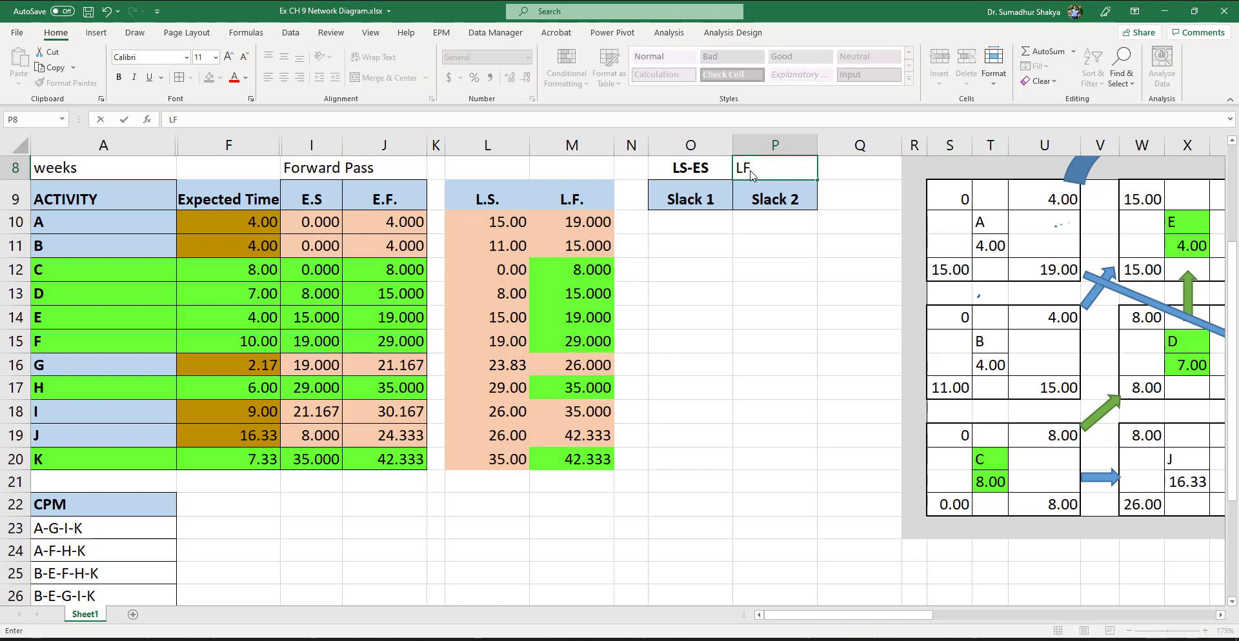
type("-EF")
key("Return")
left_click(750, 175)
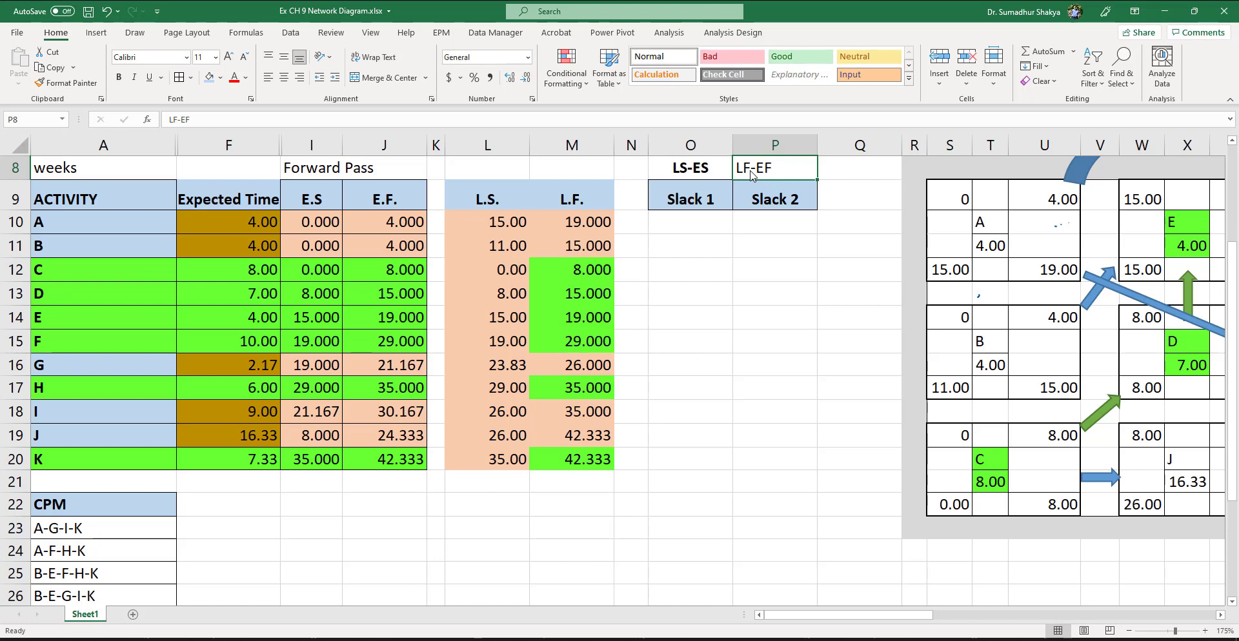
- Calculate Slack 1 for activity A in O10 with the formula =L10-I10
left_click(690, 227)
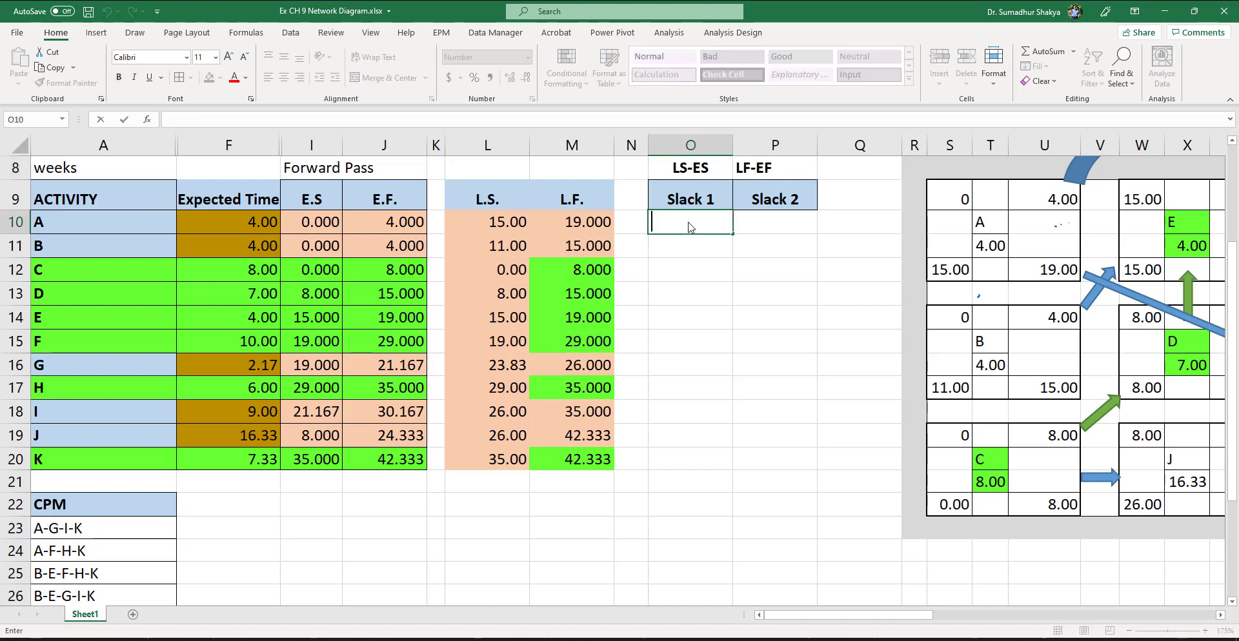
type("=")
left_click(505, 221)
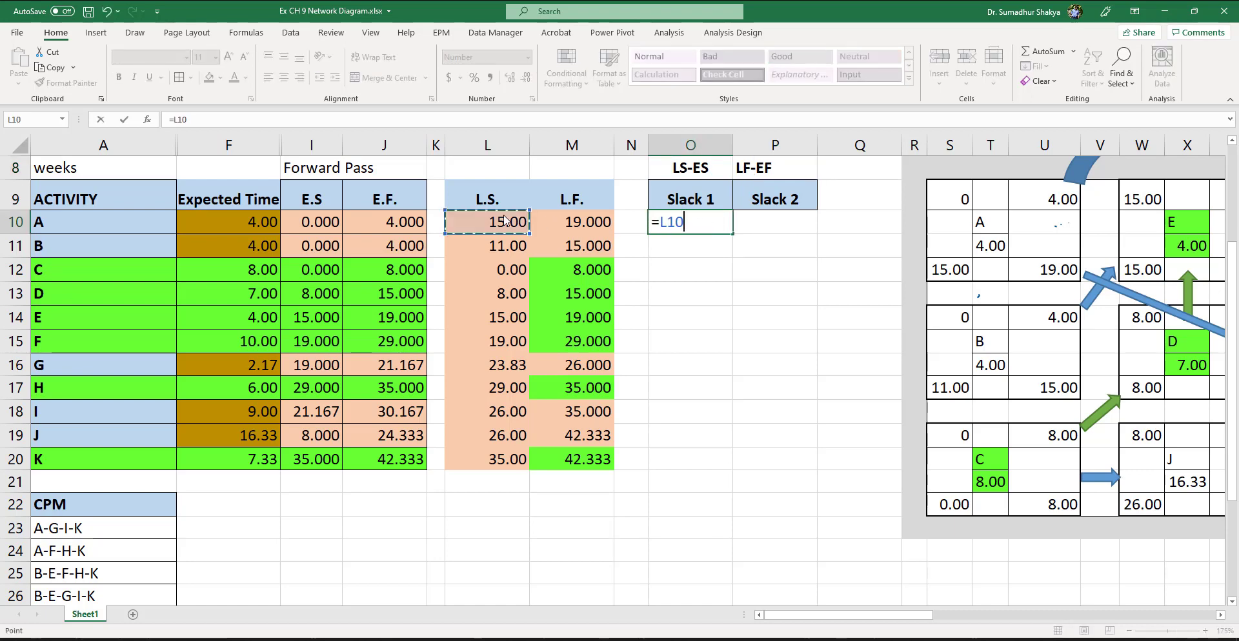
type("-")
left_click(319, 226)
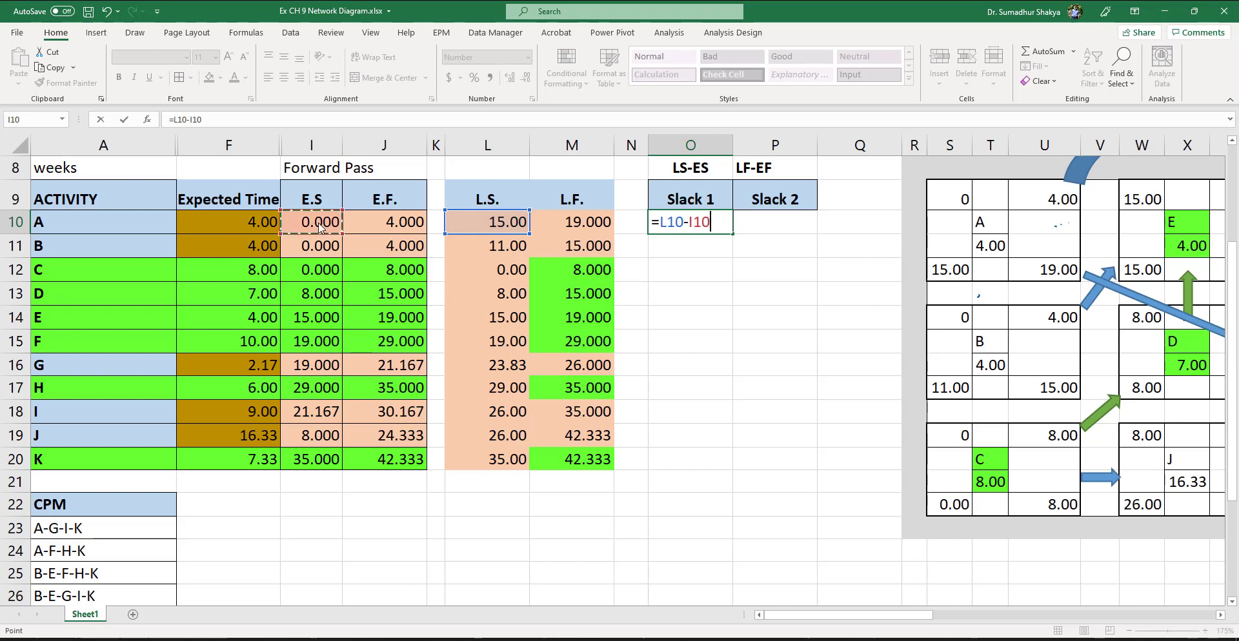
key("Return")
- Copy the Slack 1 formula from O10 down through O20 for all remaining activities
key("Up")
key("ctrl+c")
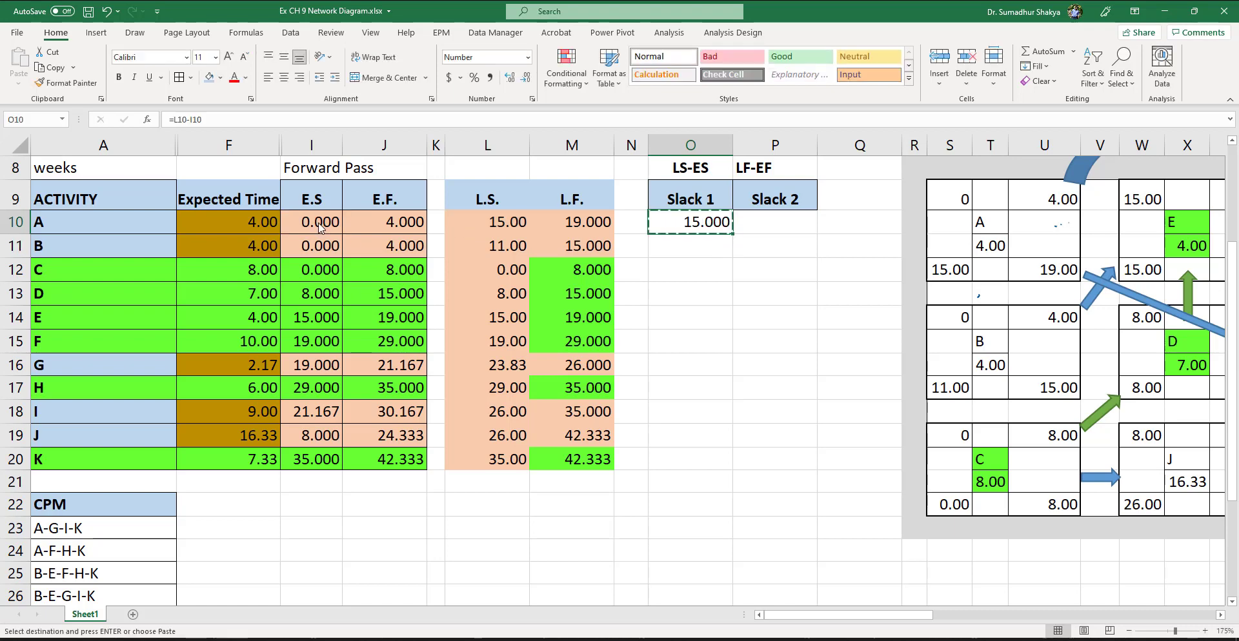
key("shift+Down")
key("shift+Down")
key("shift+Down")
key("shift+Down")
key("shift+Down")
key("shift+Down")
key("shift+Down")
key("shift+Down")
key("shift+Down")
key("shift+Down")
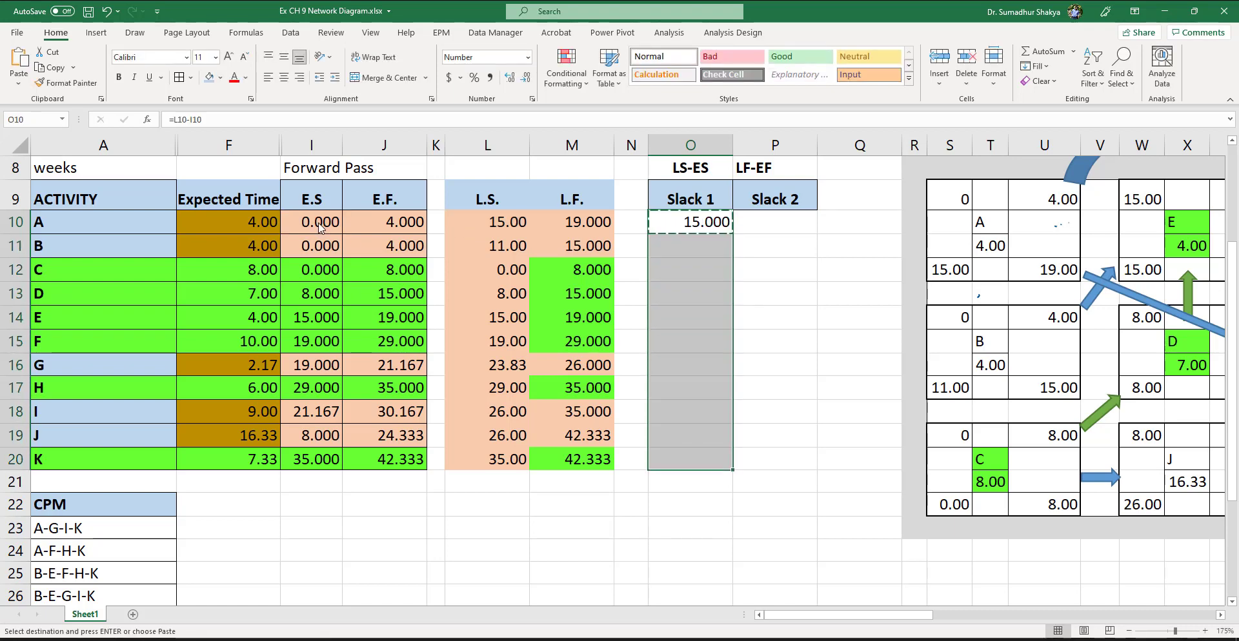
key("ctrl+v")
- Calculate Slack 2 for activity A in P10 with the formula =M10-J10
left_click(788, 229)
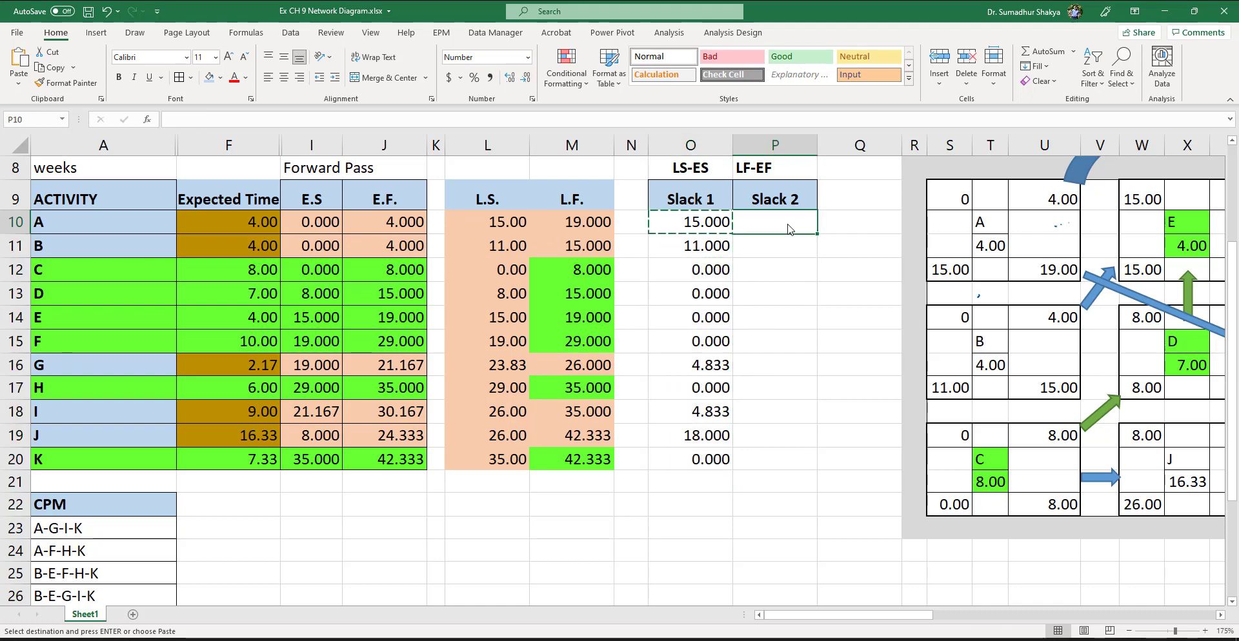
type("=")
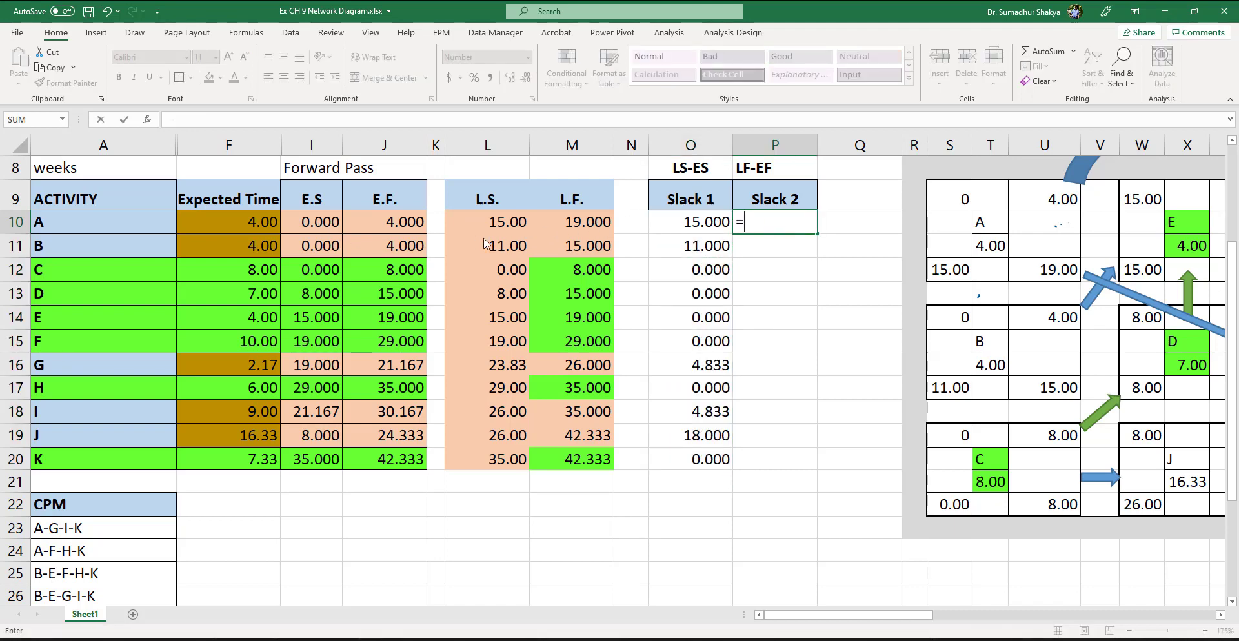
left_click(579, 223)
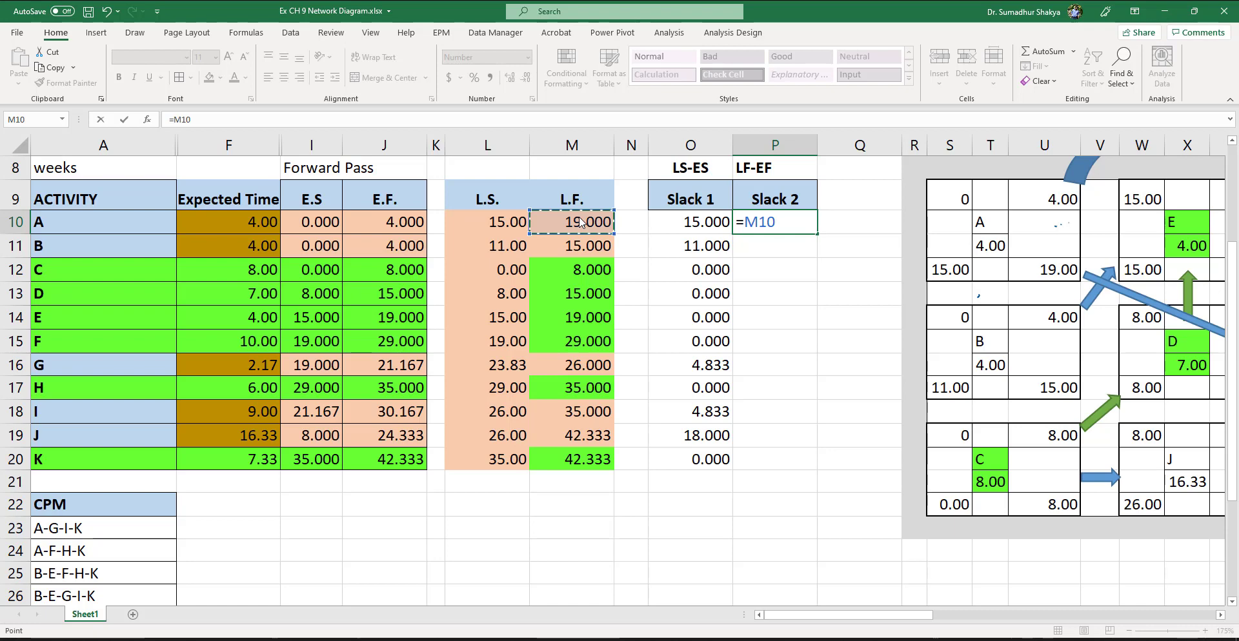
type("-")
left_click(371, 223)
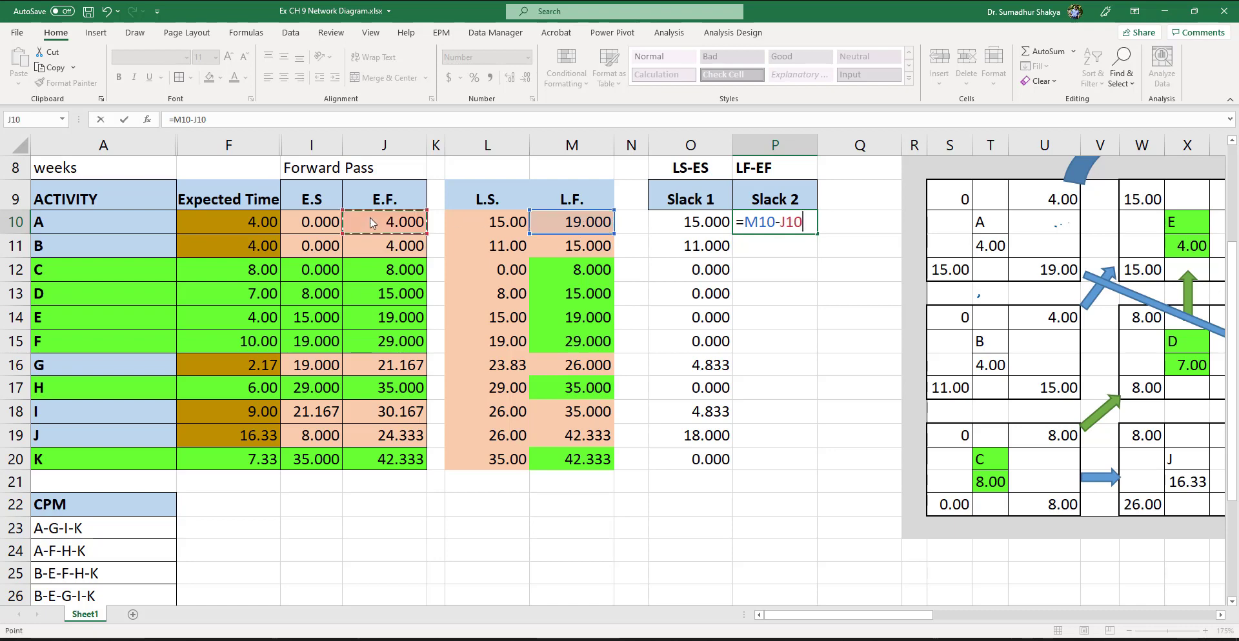
key("Return")
- Copy the Slack 2 formula from P10 down through P20 for all remaining activities
key("Up")
key("ctrl+c")
key("Left")
key("ctrl+Down")
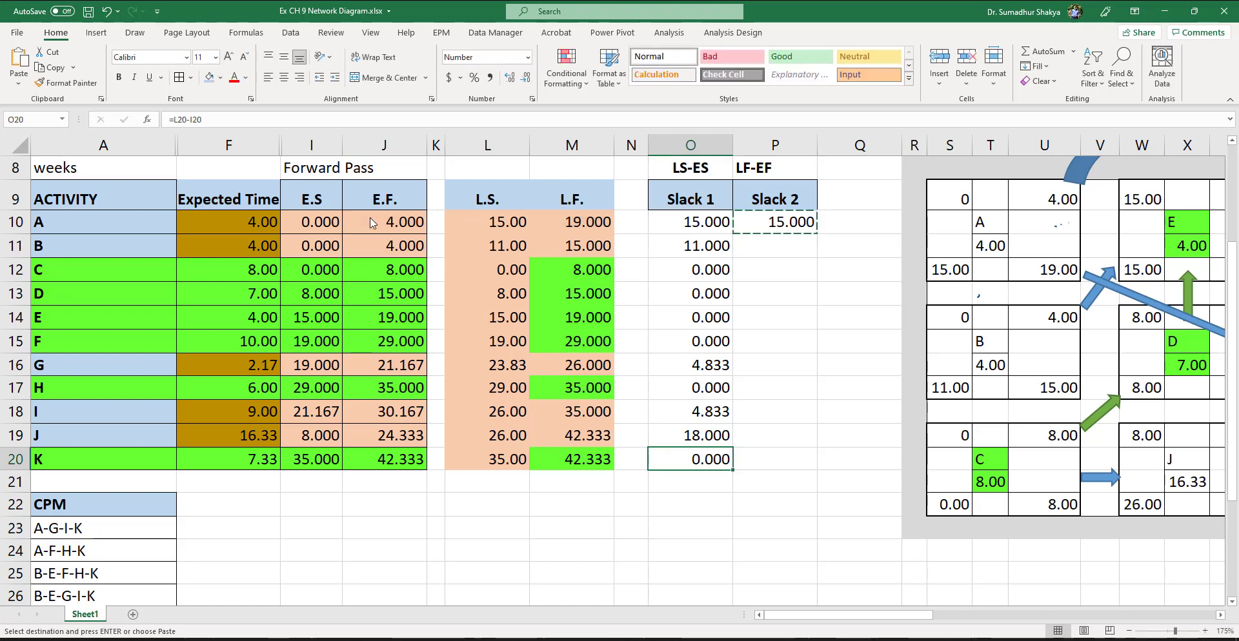
key("Right")
key("ctrl+shift+Up")
key("ctrl+v")
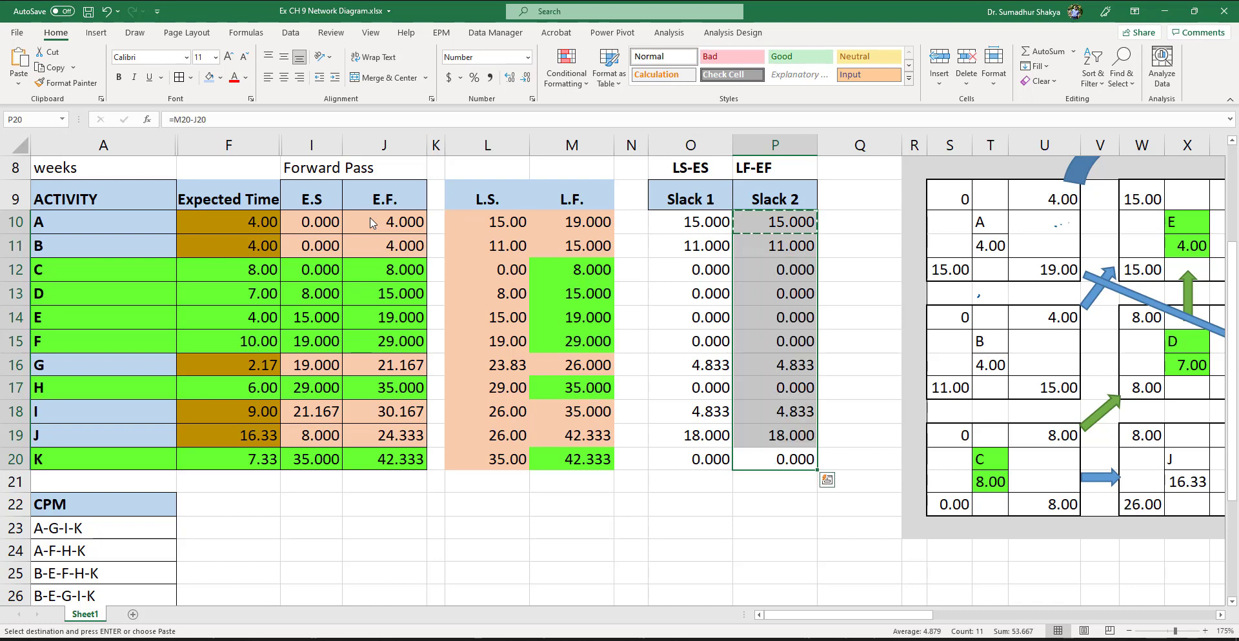
- Apply a Greater Than 0.1 conditional format with Light Red Fill with Dark Red Text to the slack values in O10:P20
left_click_drag(689, 223, 798, 462)
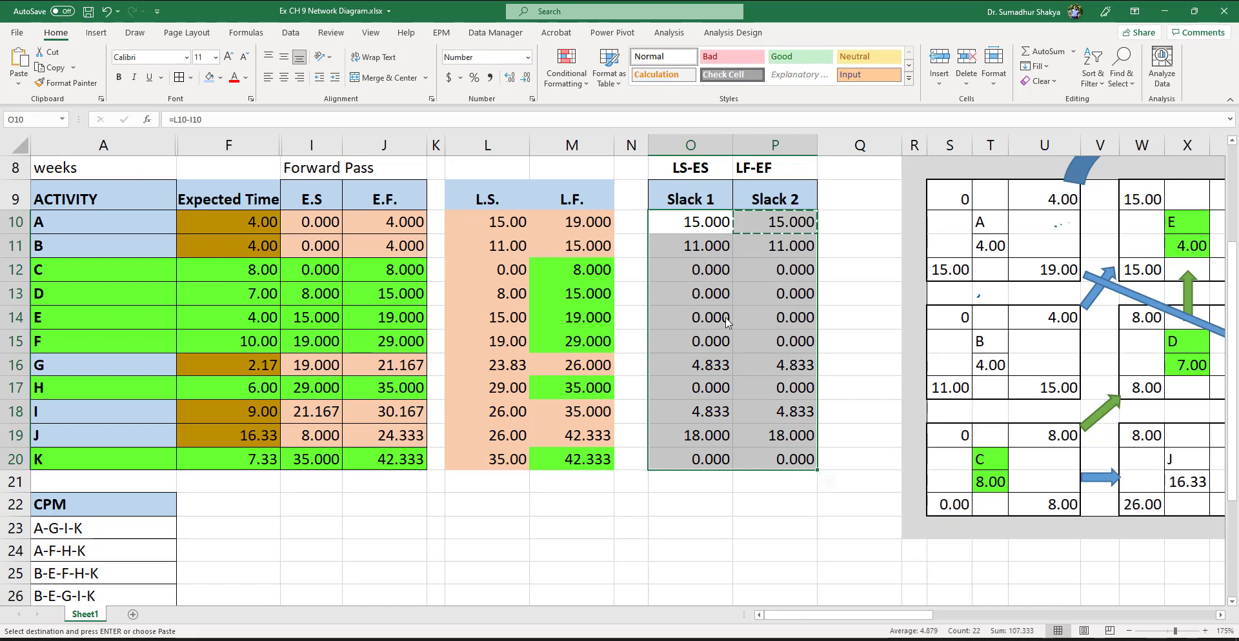
left_click(567, 72)
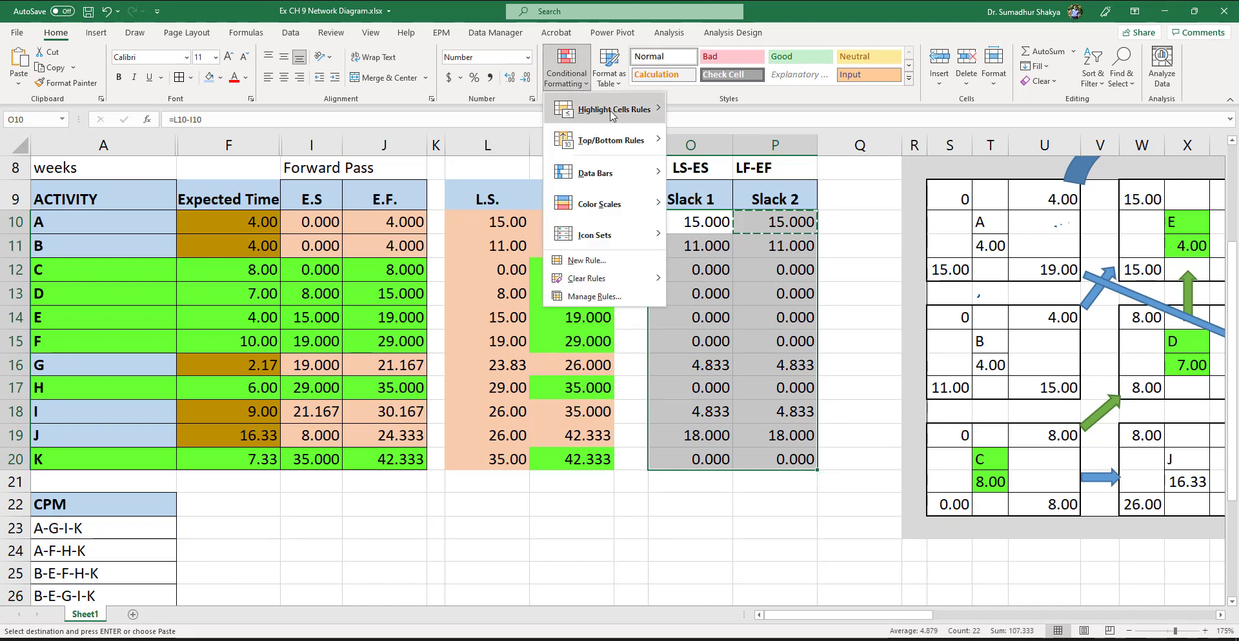
mouse_move(632, 114)
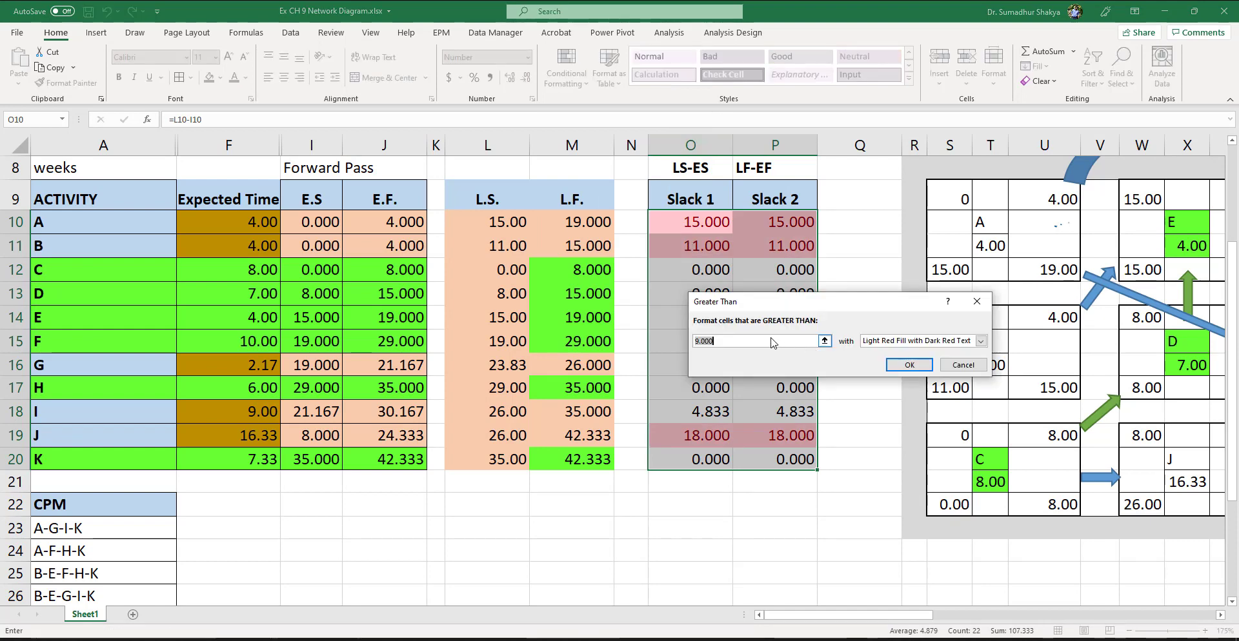
type("0.1")
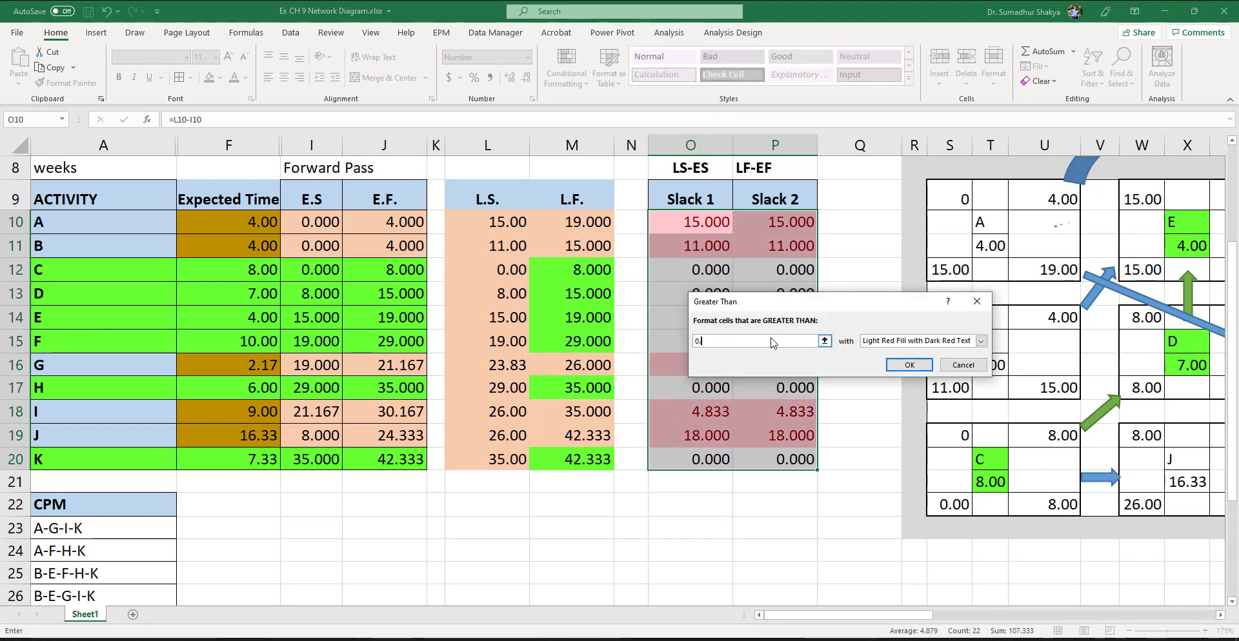
left_click(909, 365)
left_click(784, 271)
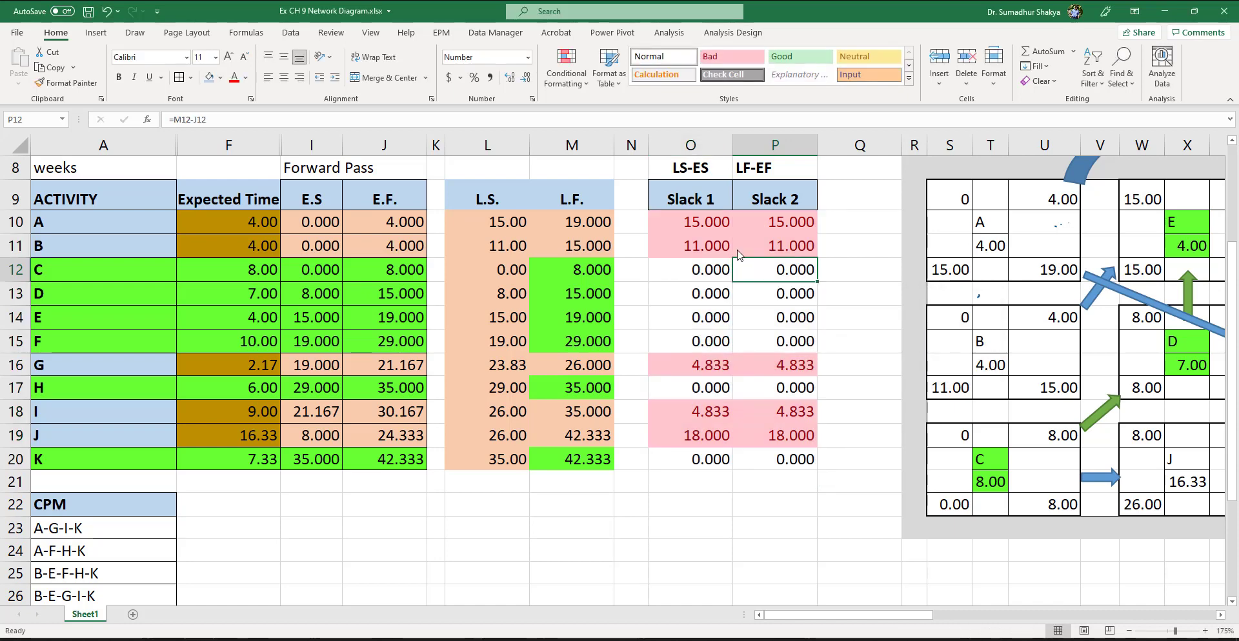
left_click(690, 224)
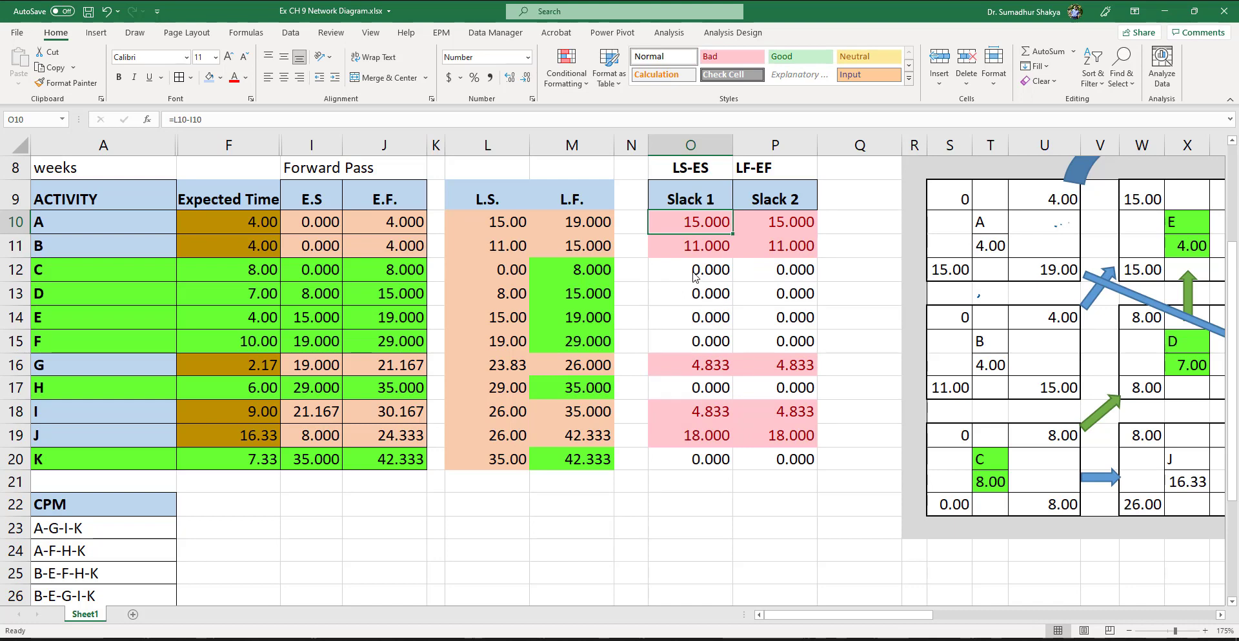
- Examine both slack values of activities C, D, E, F, H and K alongside the network diagram
left_click_drag(695, 276, 776, 339)
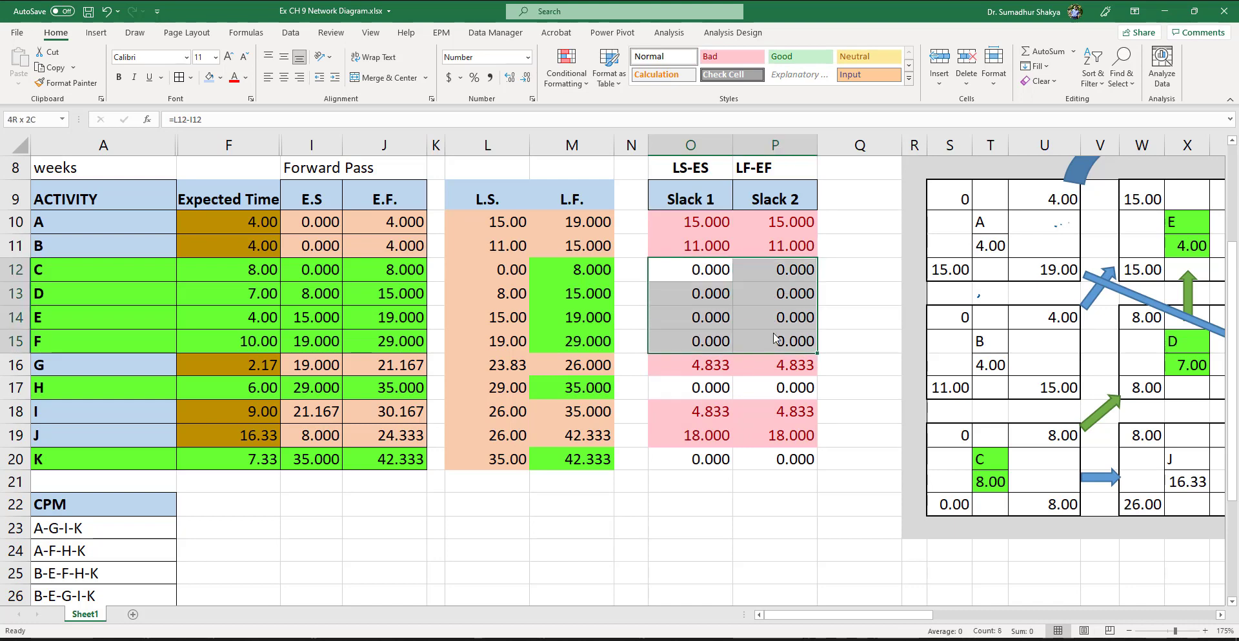
left_click(708, 388)
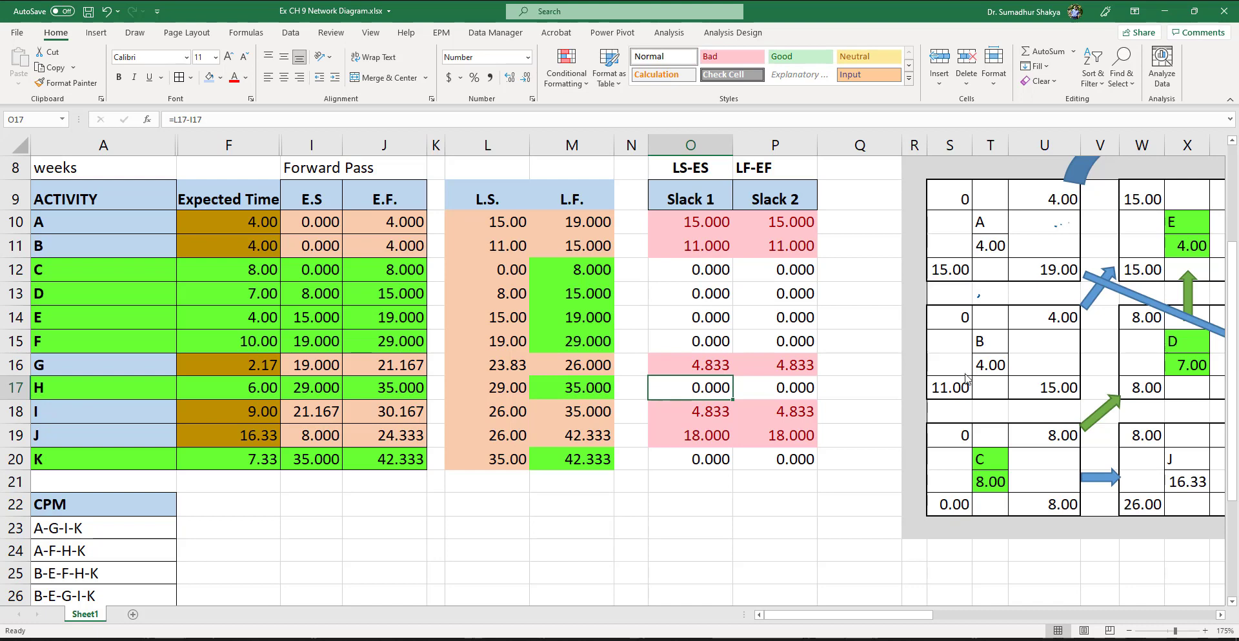
scroll(965, 379, "right", 3)
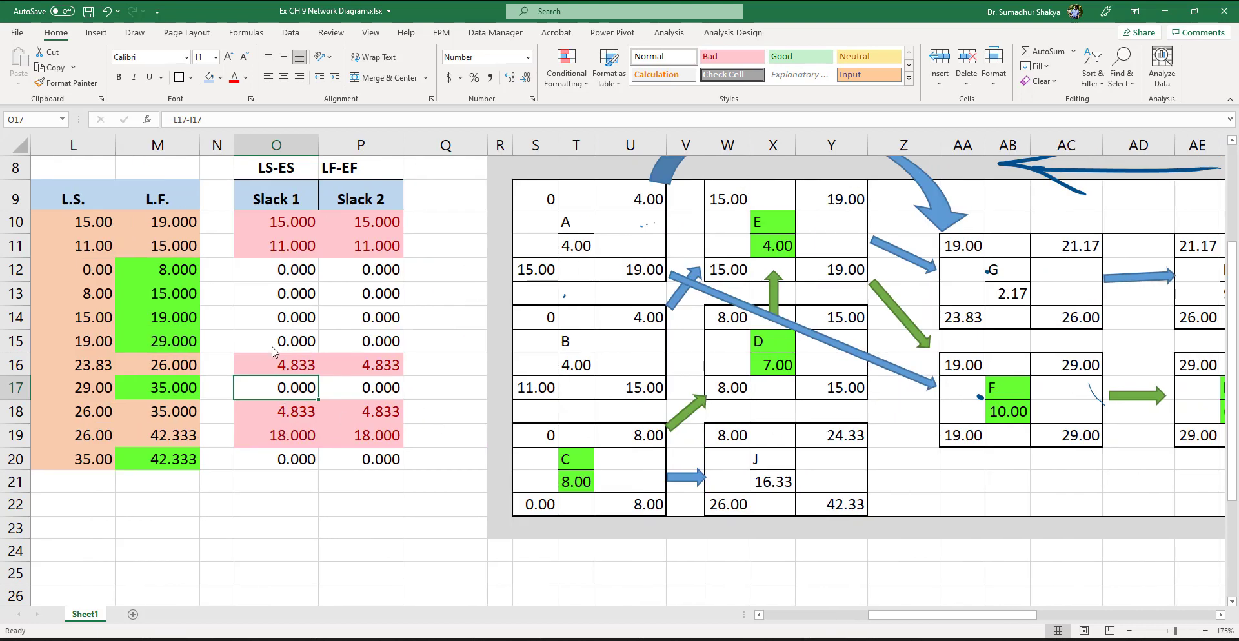
left_click_drag(275, 270, 369, 342)
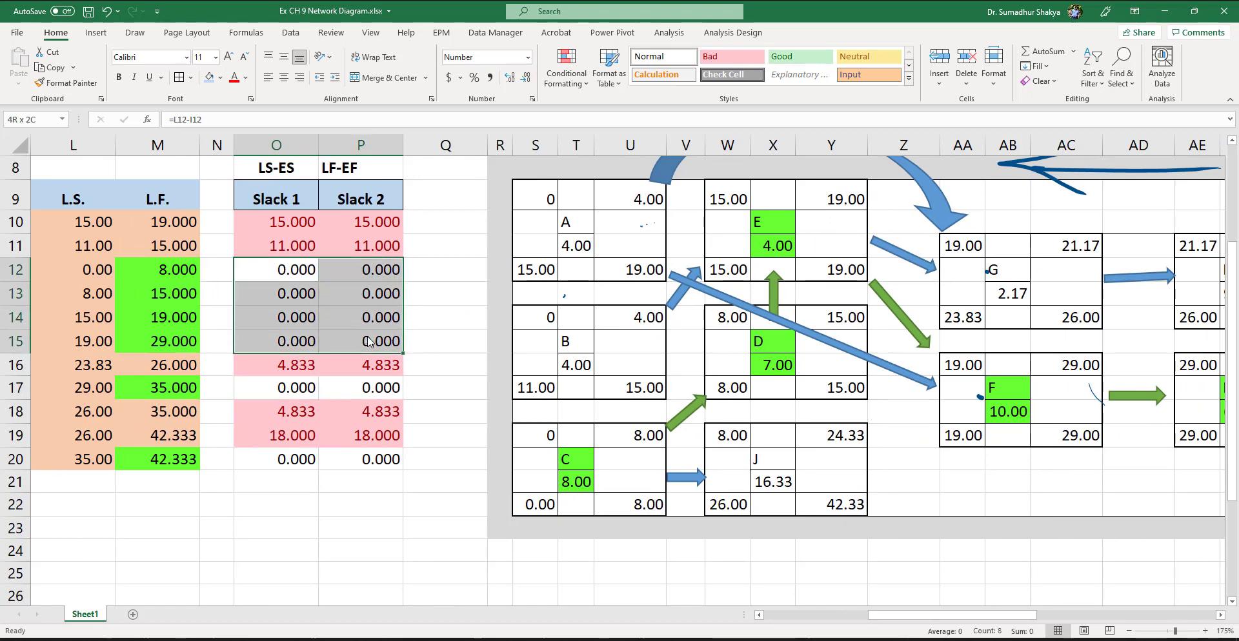
left_click(276, 292)
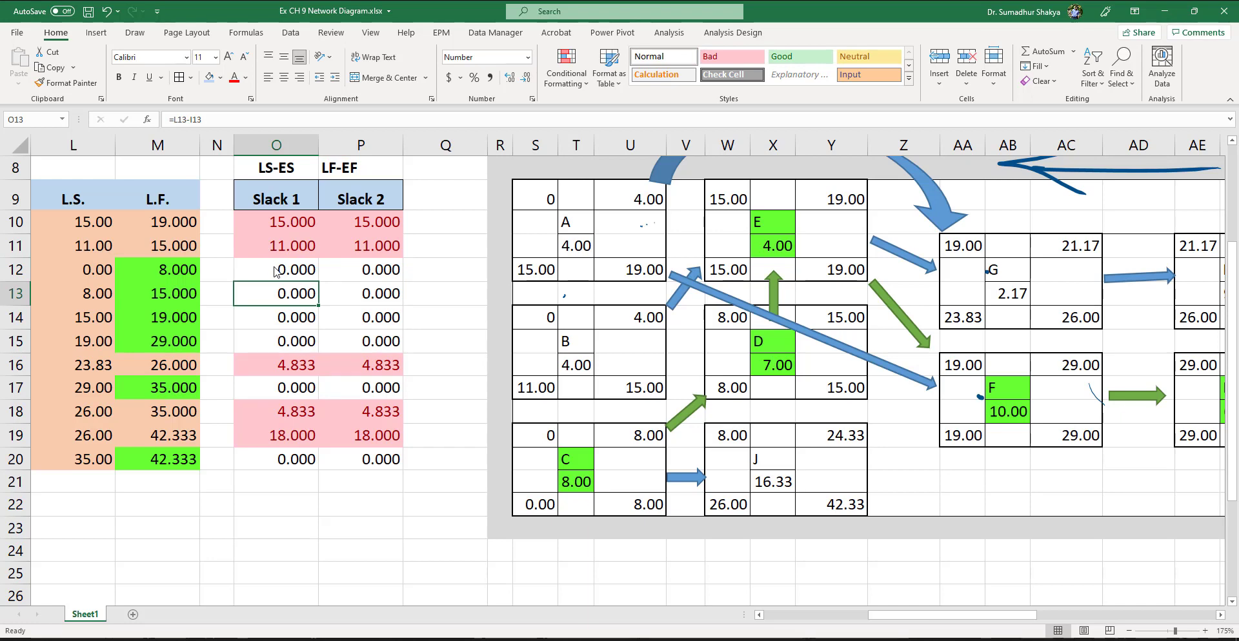
left_click_drag(300, 270, 361, 345)
left_click_drag(284, 390, 394, 398)
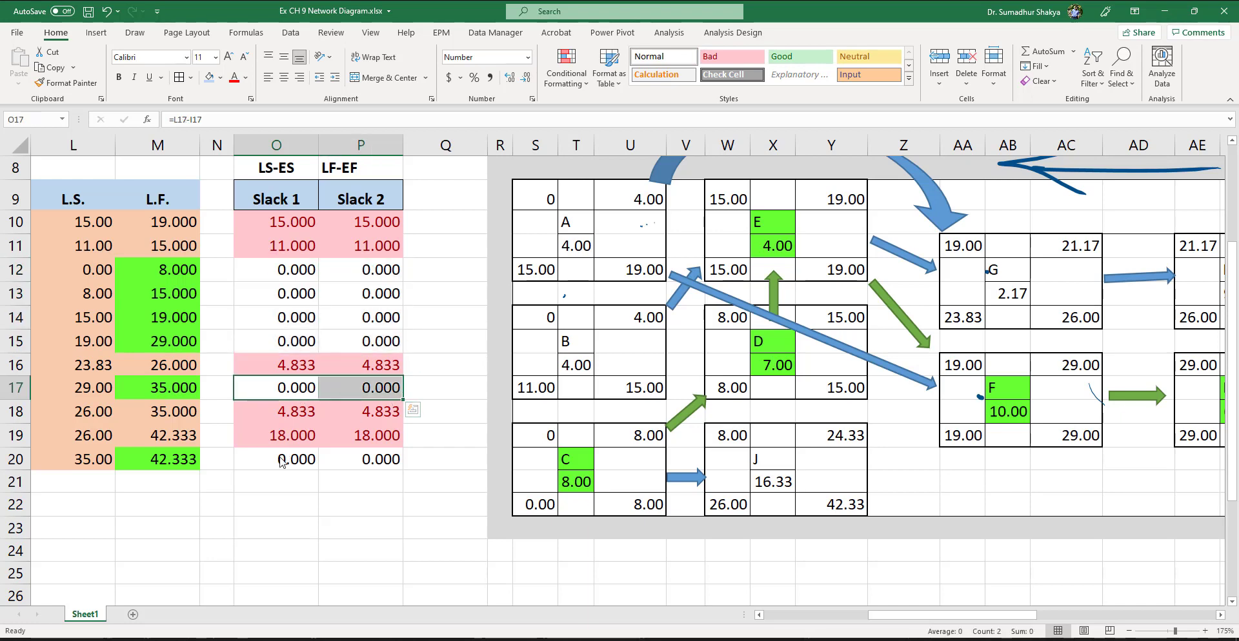
left_click_drag(282, 461, 361, 461)
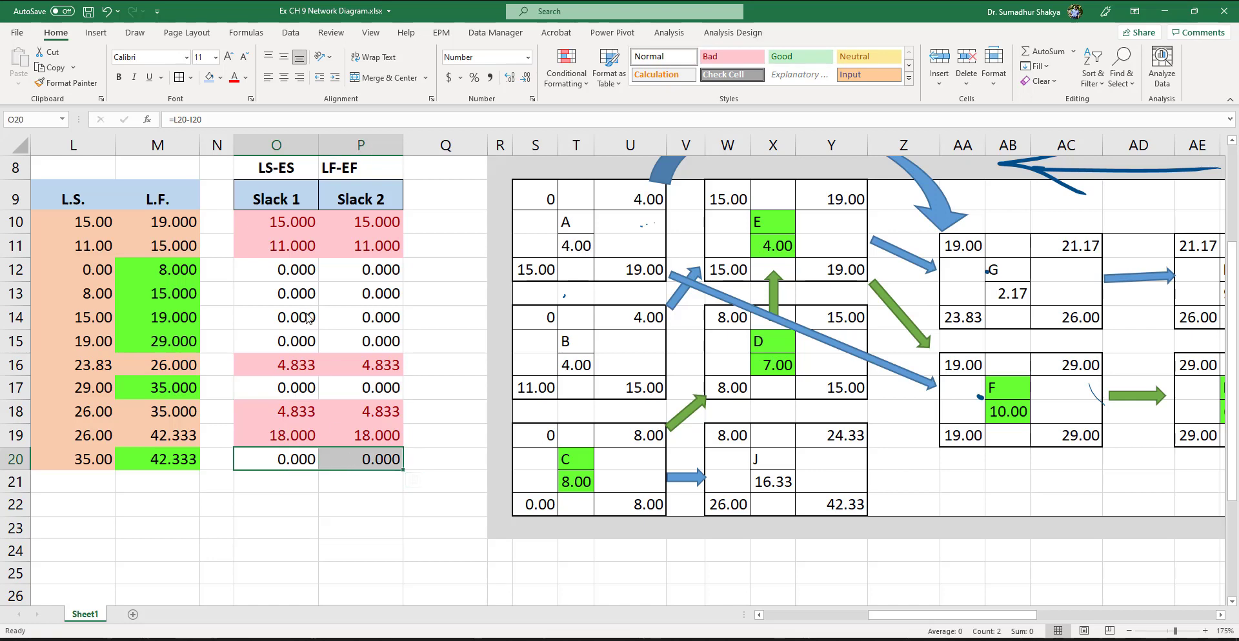
left_click(286, 272)
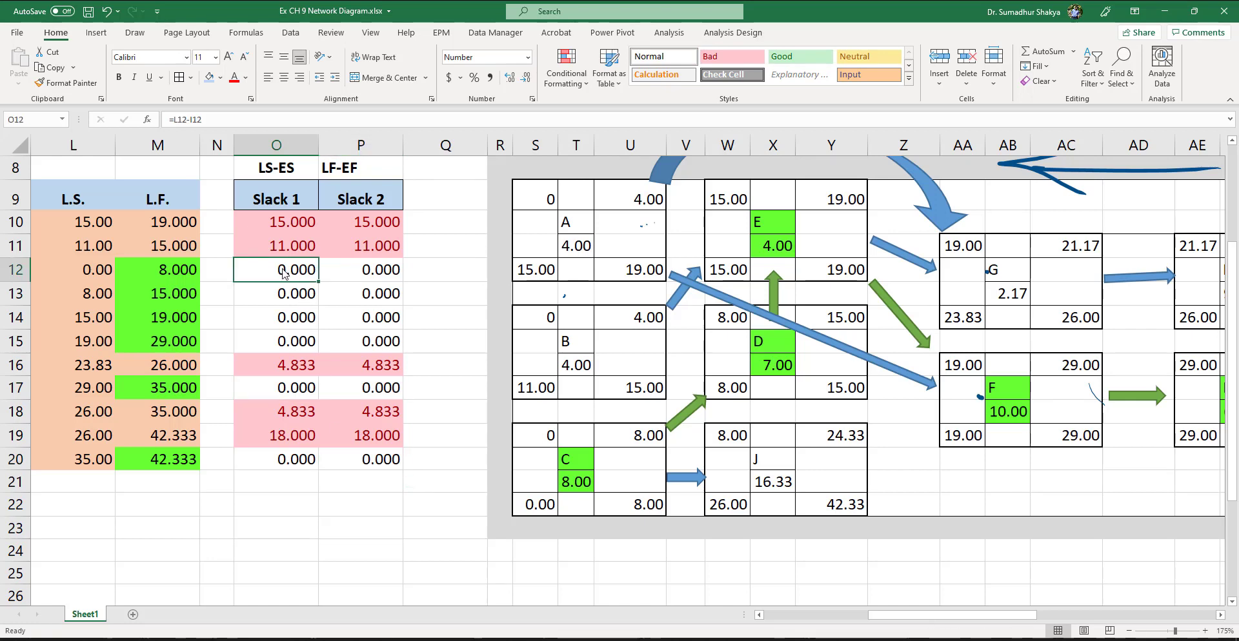
scroll(286, 272, "left", 5)
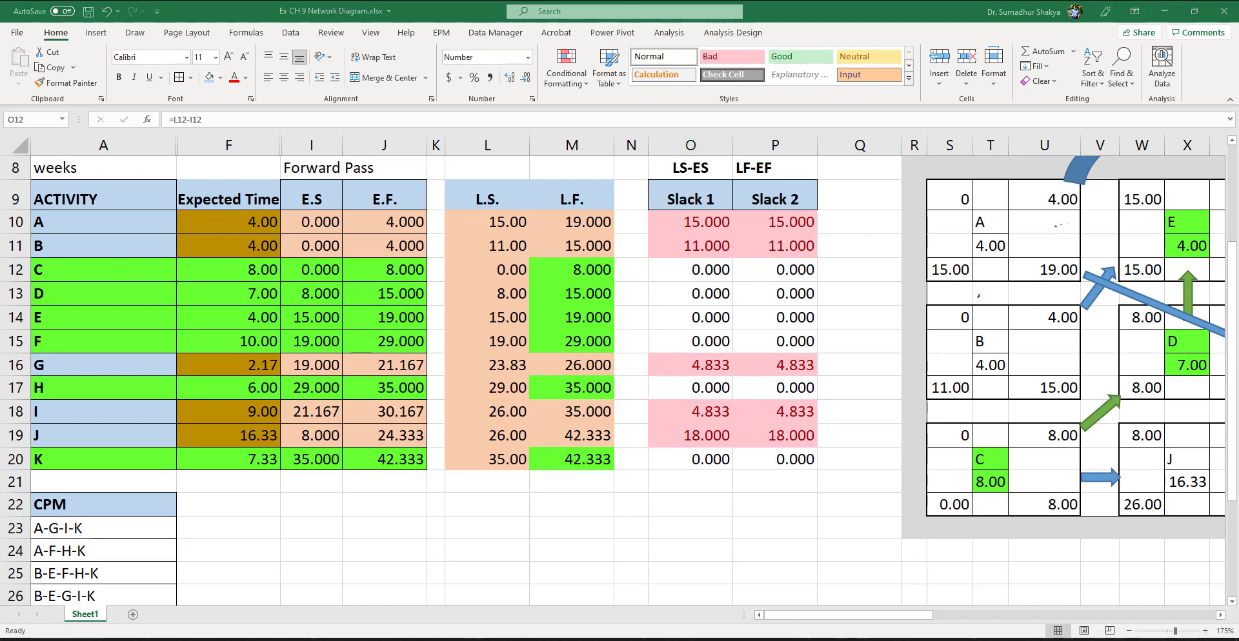
left_click(287, 243)
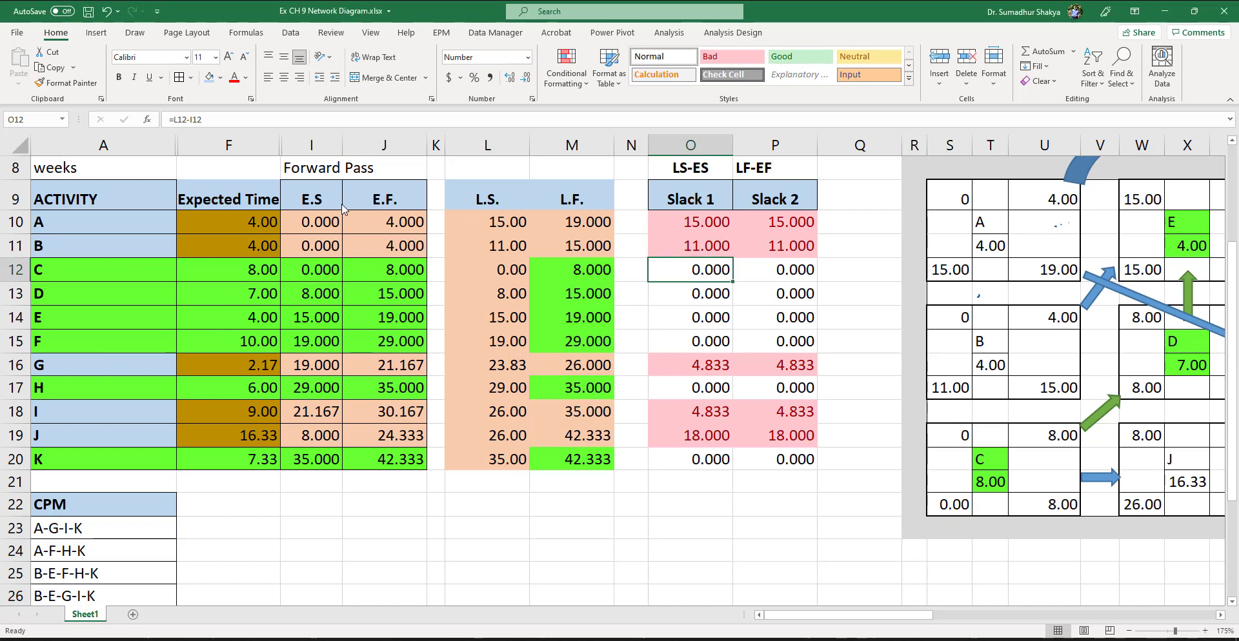
- Copy the E.S column I9:I20 and paste it as values starting at O31
left_click_drag(312, 194, 317, 460)
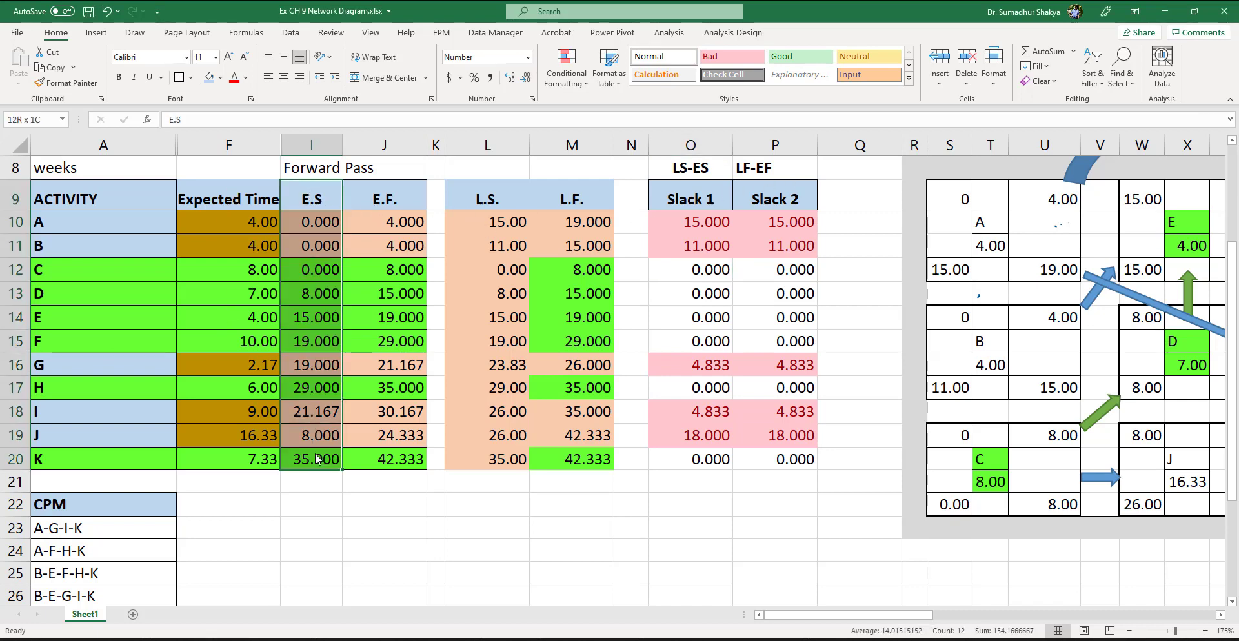
key("ctrl+c")
scroll(303, 455, "down", 5)
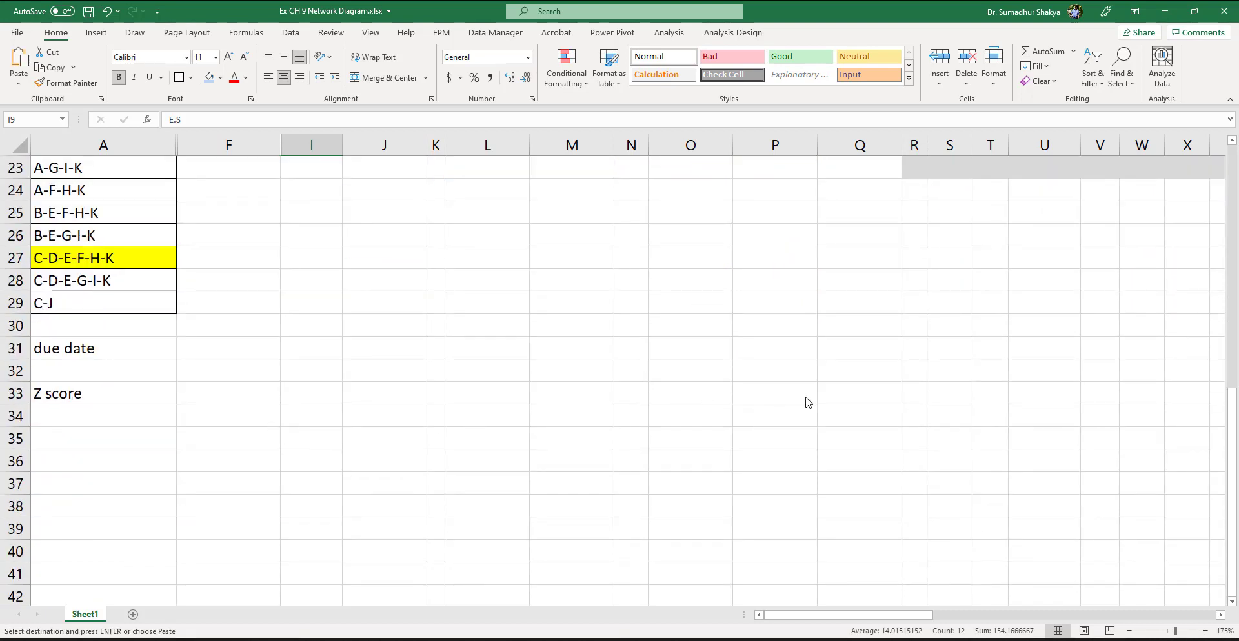
left_click(685, 350)
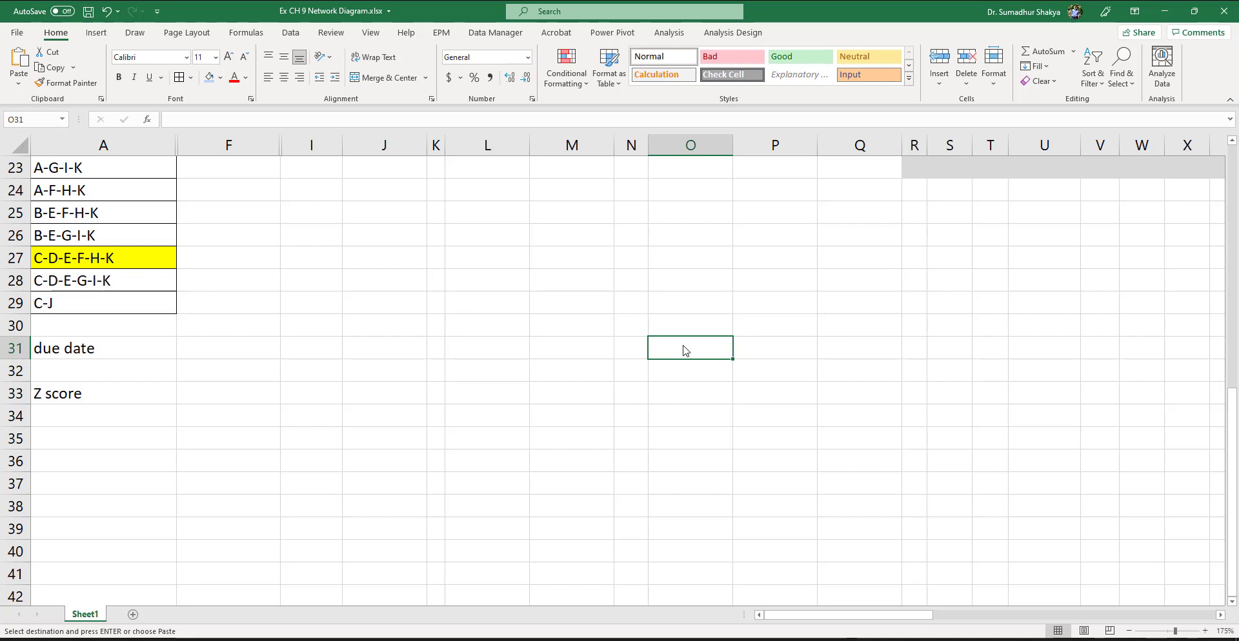
right_click(686, 350)
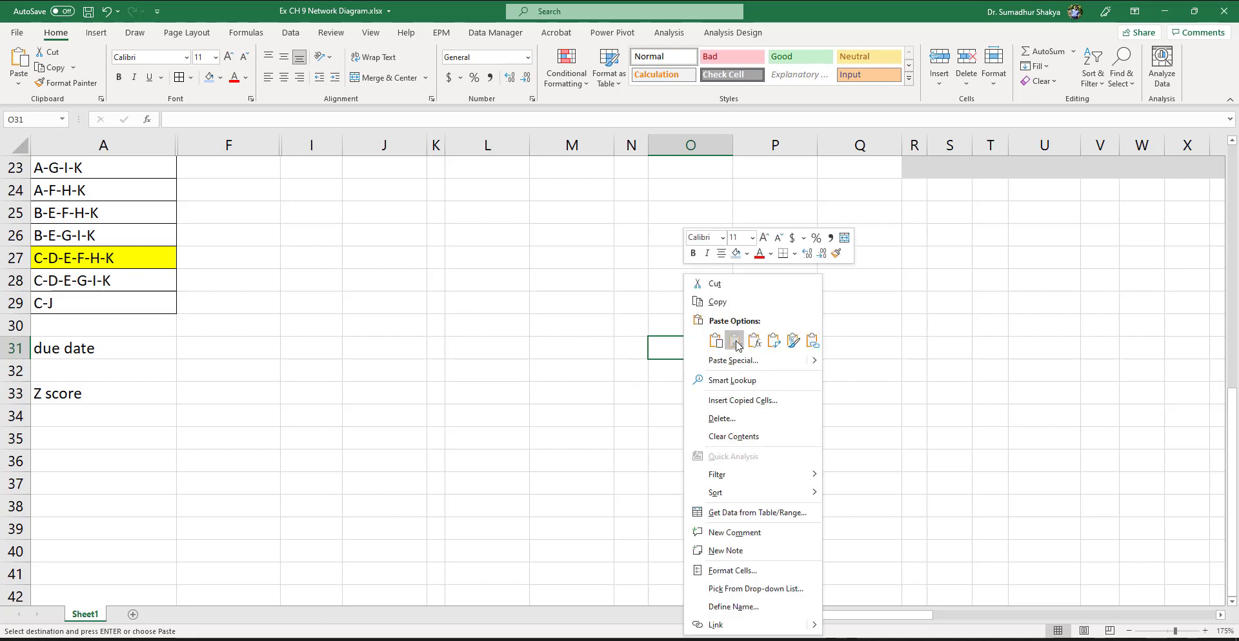
left_click(735, 340)
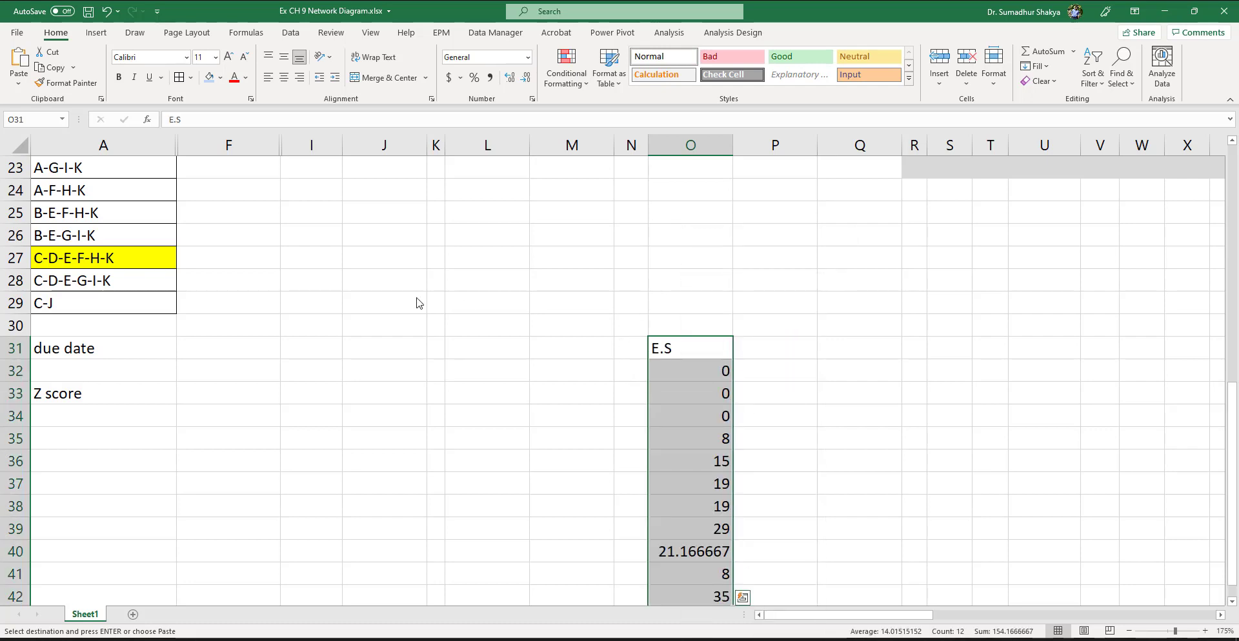
- Copy the Expected Time column F9:F20 and paste it as values starting at P31
scroll(417, 303, "up", 7)
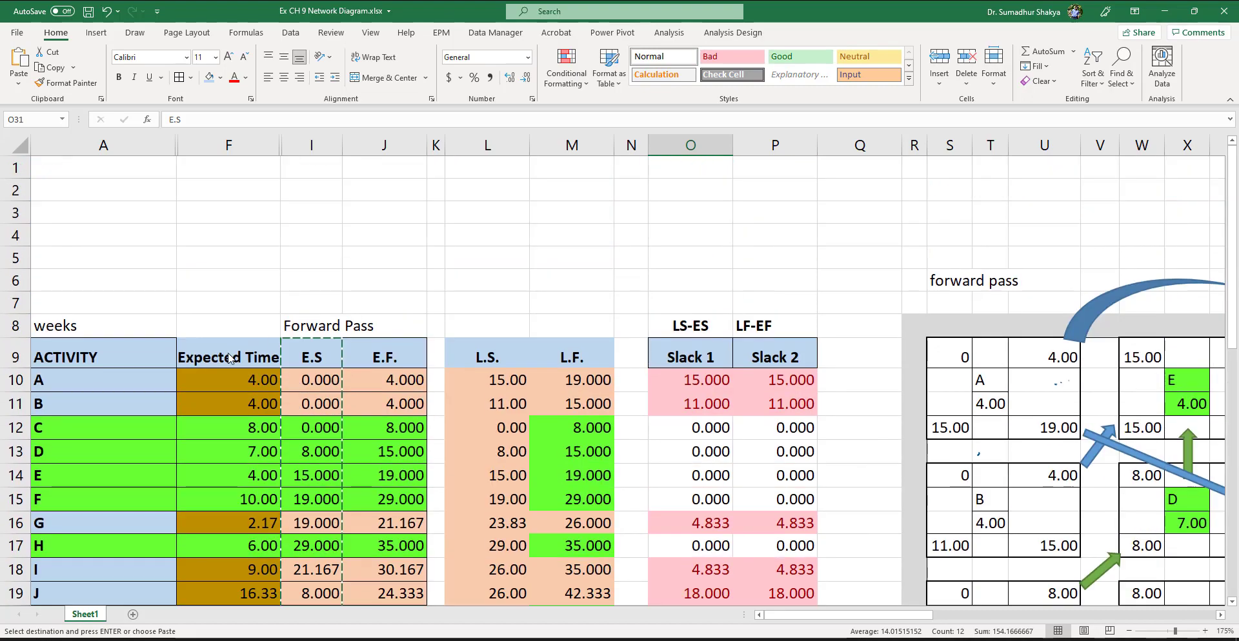
left_click_drag(229, 358, 236, 407)
scroll(232, 591, "down", 3)
scroll(236, 406, "down", 6)
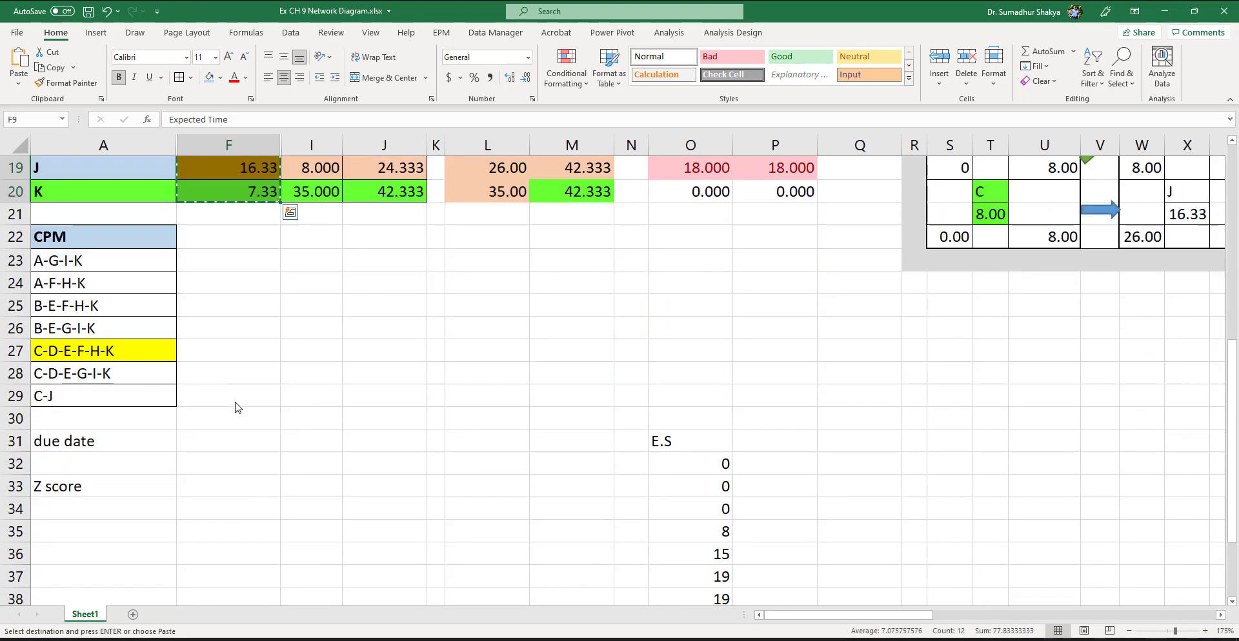
left_click(776, 241)
right_click(776, 240)
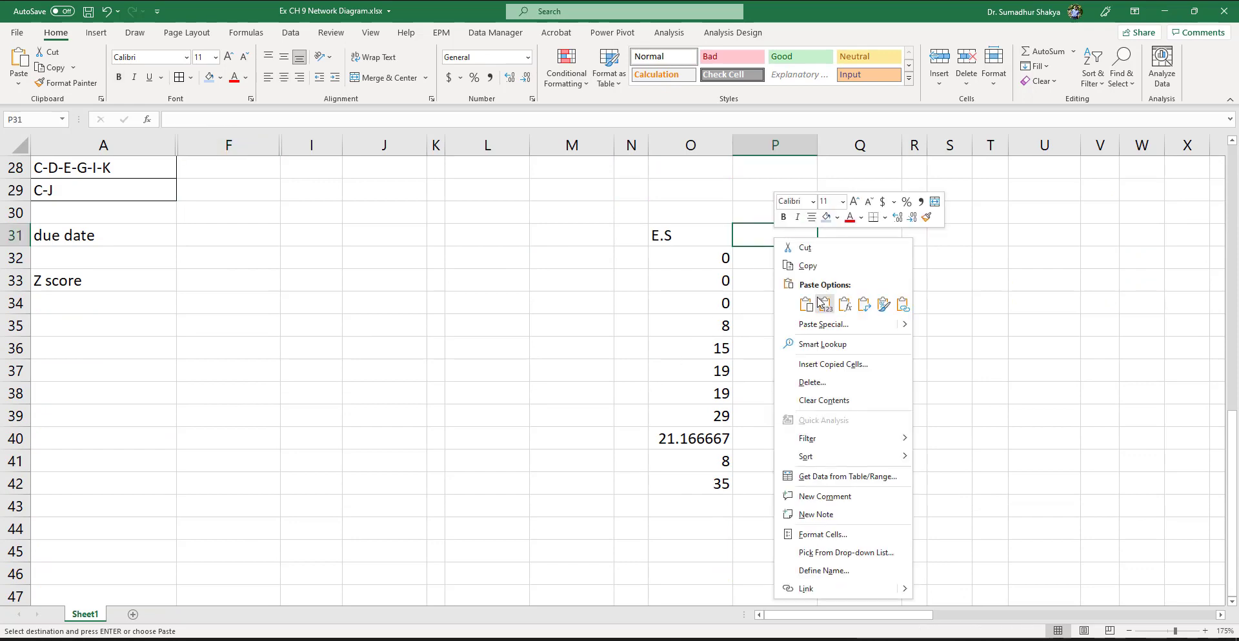
left_click(822, 305)
- Copy the ACTIVITY column A9:A20 and paste it as values starting at N31
scroll(428, 200, "up", 9)
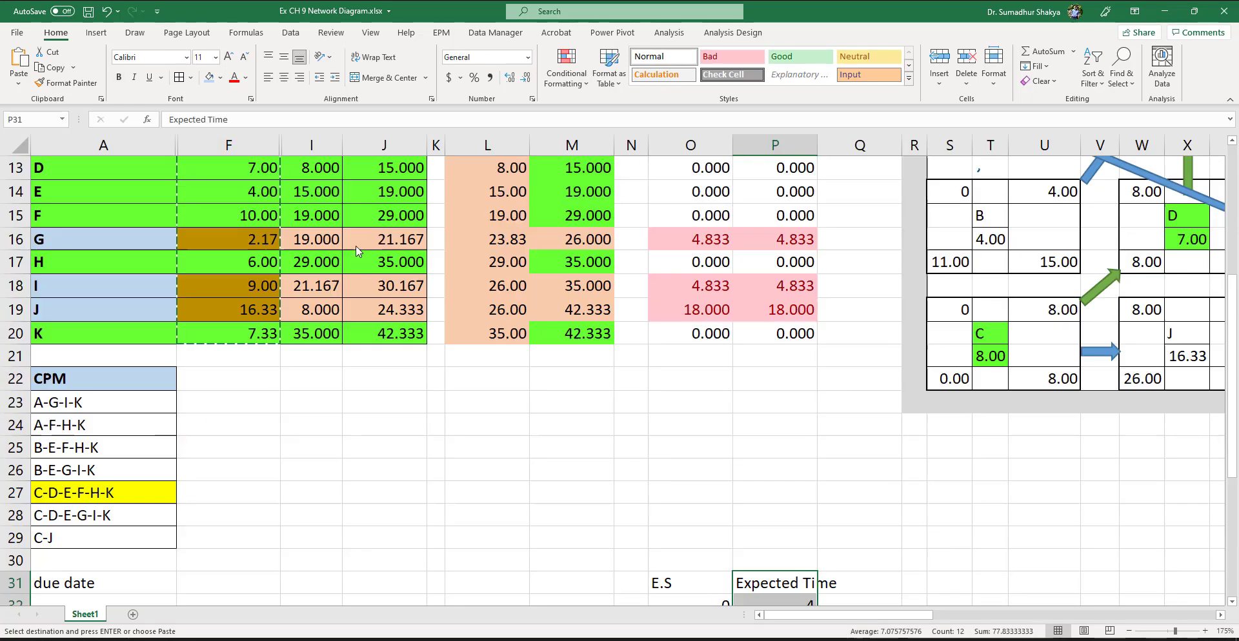
left_click(88, 350)
scroll(87, 348, "down", 4)
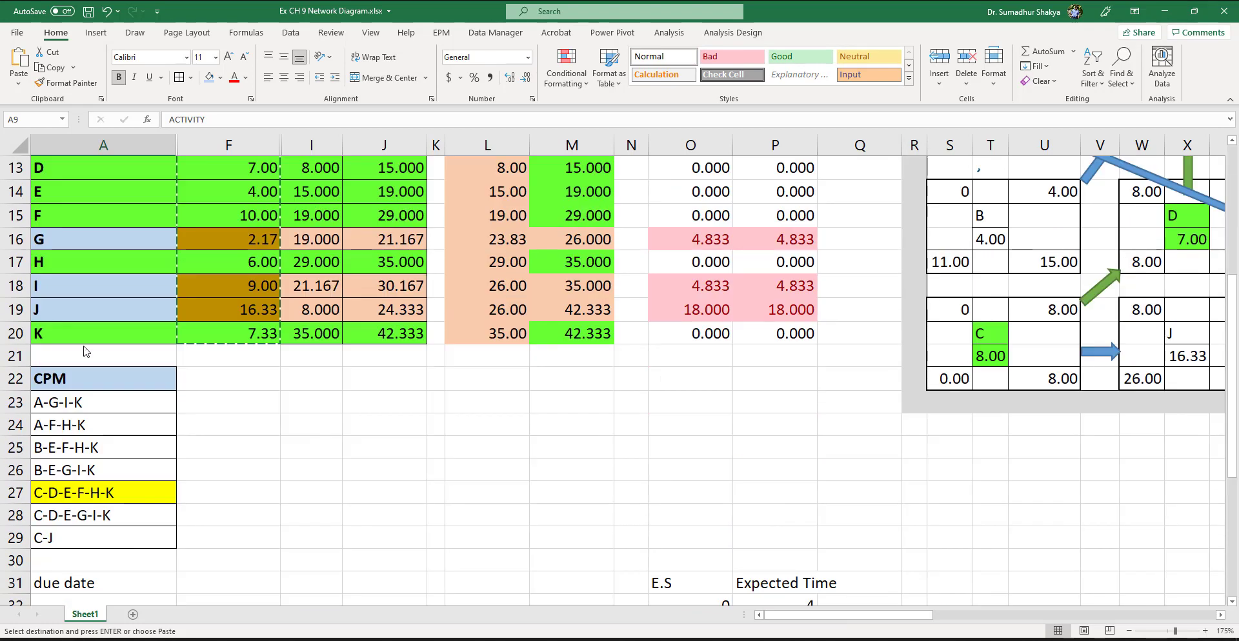
left_click(84, 331, "shift")
scroll(768, 405, "down", 4)
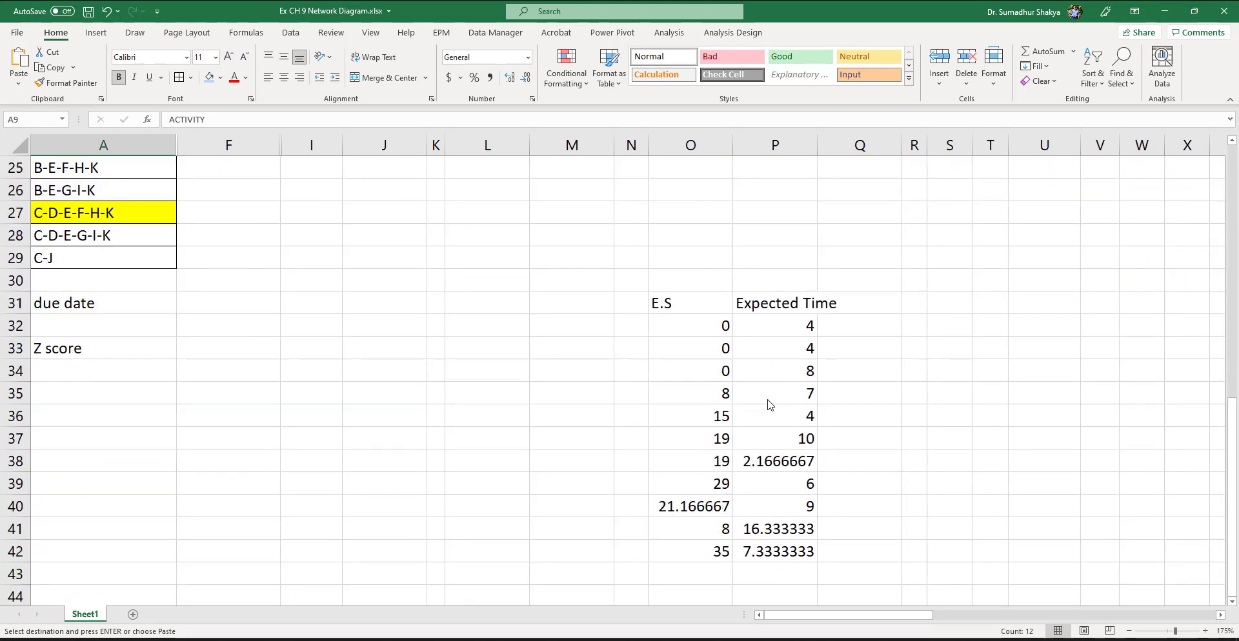
left_click(630, 311)
right_click(630, 310)
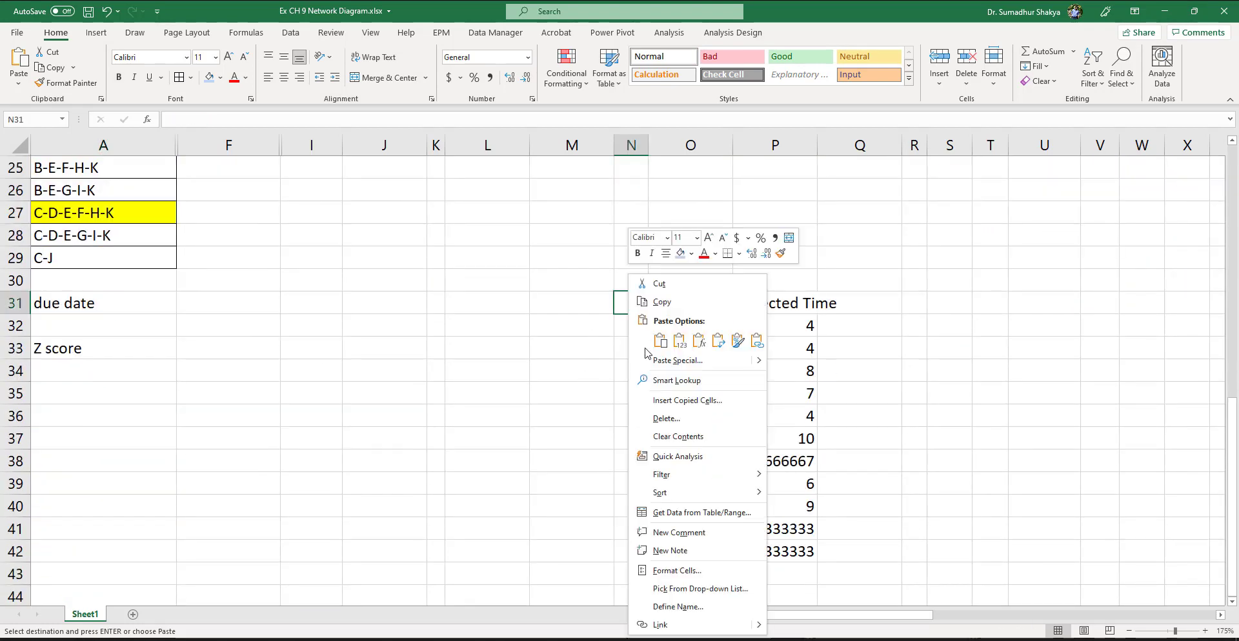
left_click(680, 347)
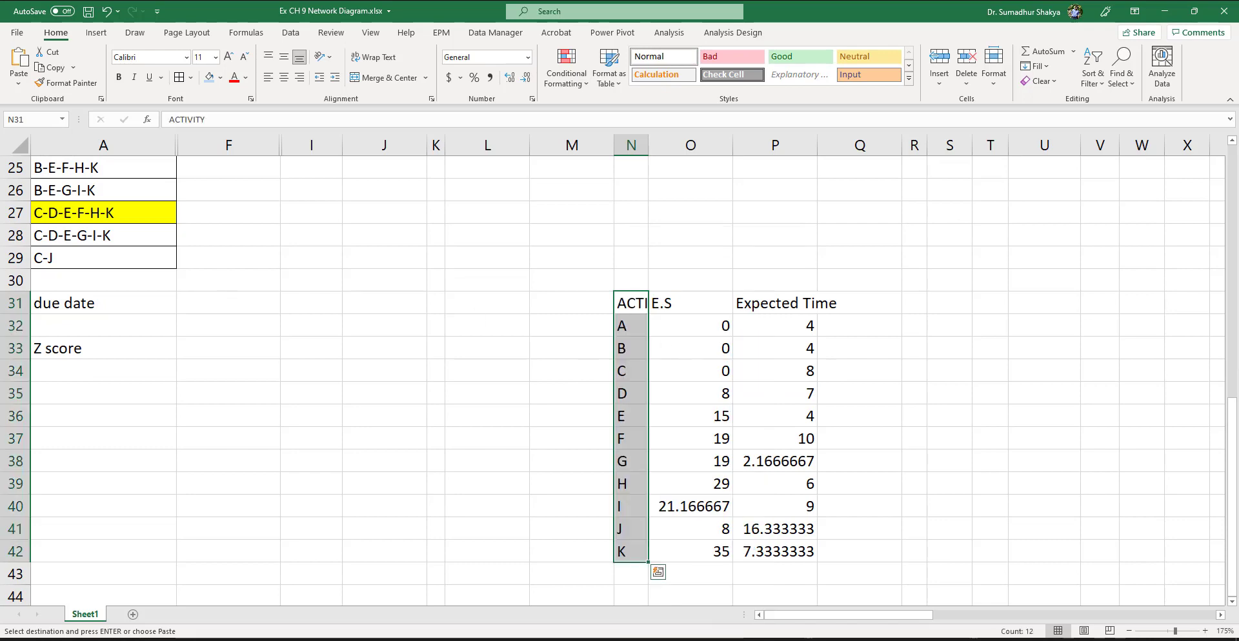
- Copy the Slack 1 column O9:O20 and paste it as values starting at Q31
left_click(567, 211)
scroll(568, 212, "up", 8)
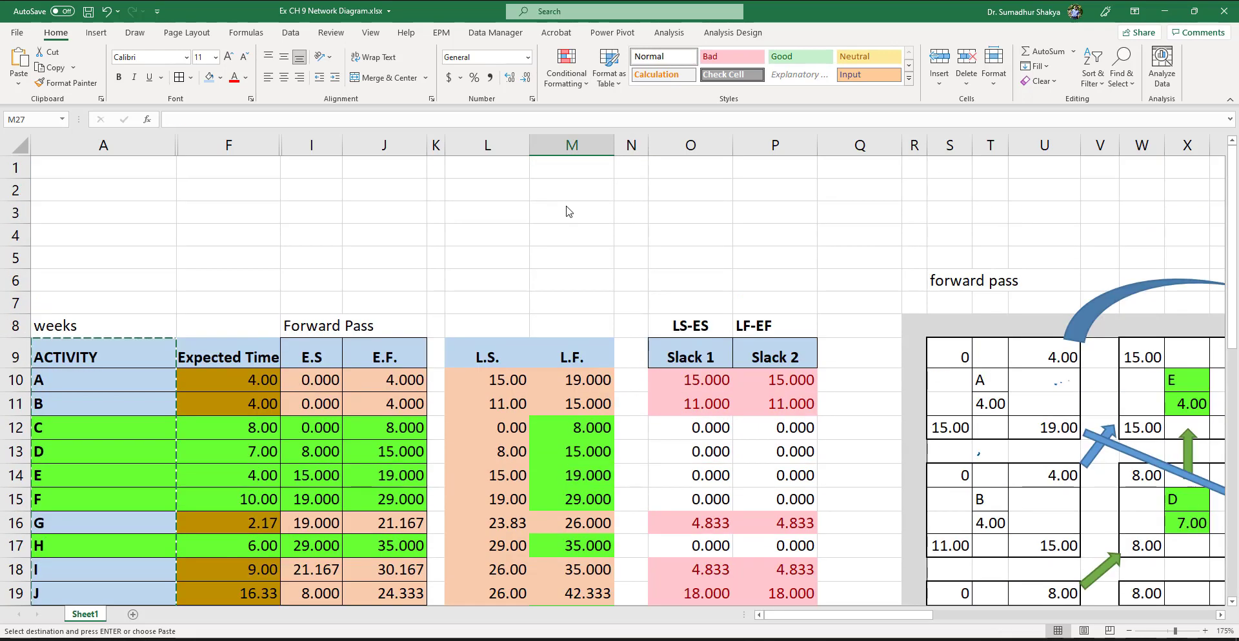
left_click(692, 349)
scroll(696, 355, "down", 4)
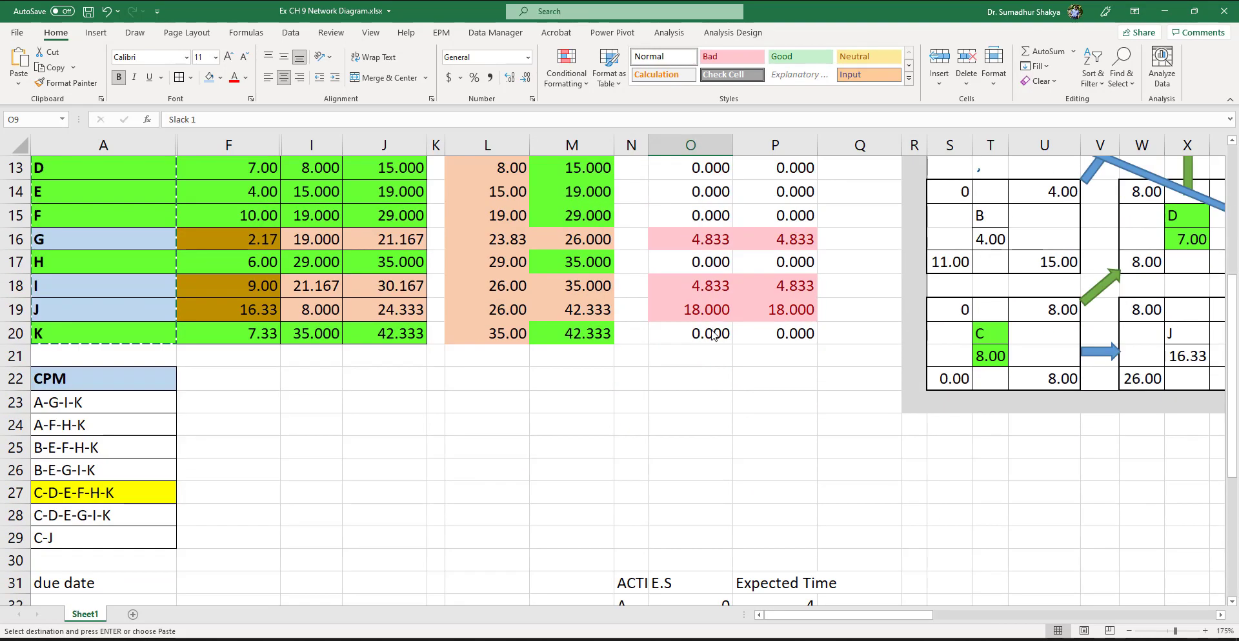
left_click(712, 333, "shift")
key("ctrl+c")
scroll(711, 334, "down", 1)
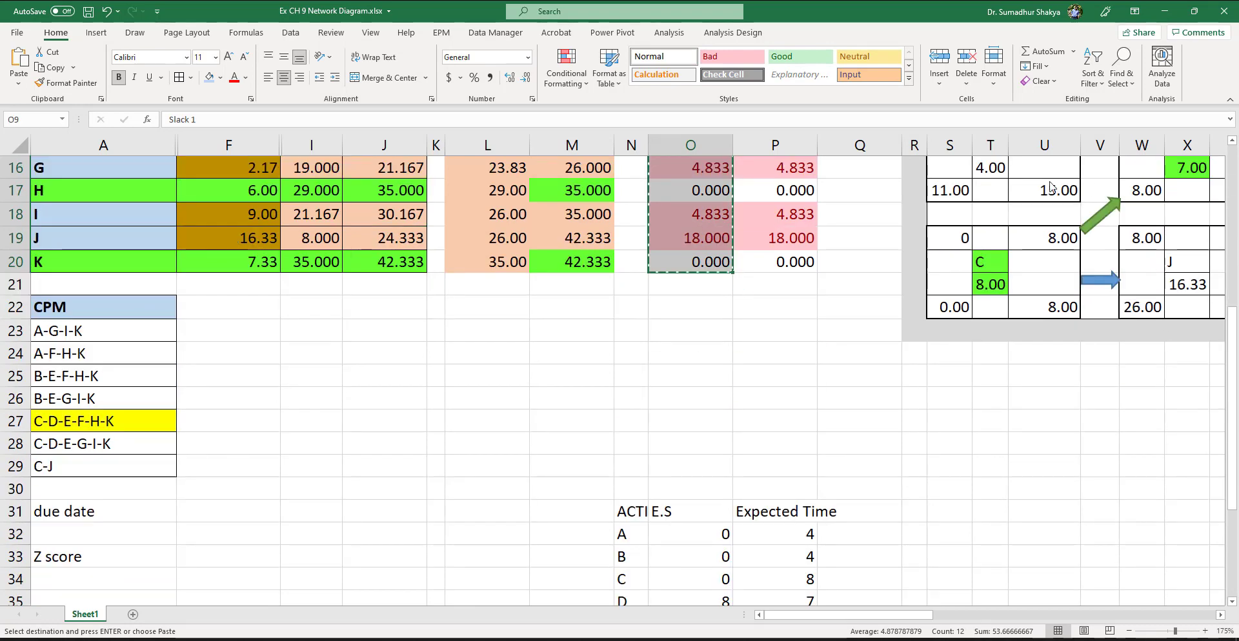
scroll(1010, 286, "down", 4)
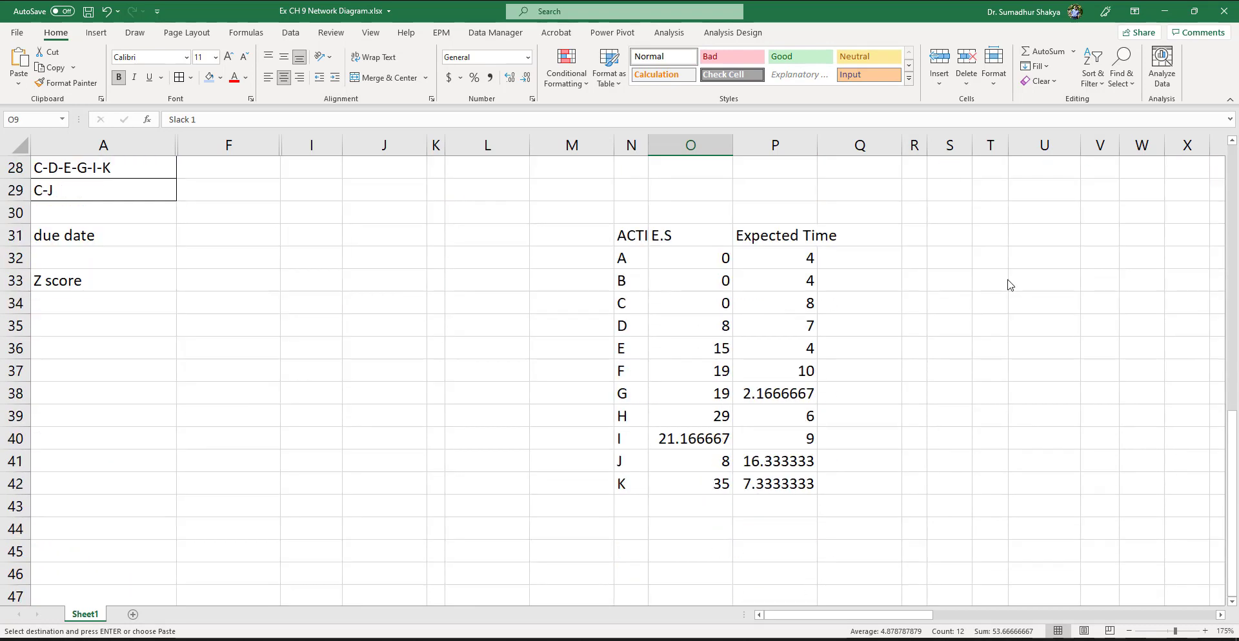
left_click(849, 237)
right_click(849, 238)
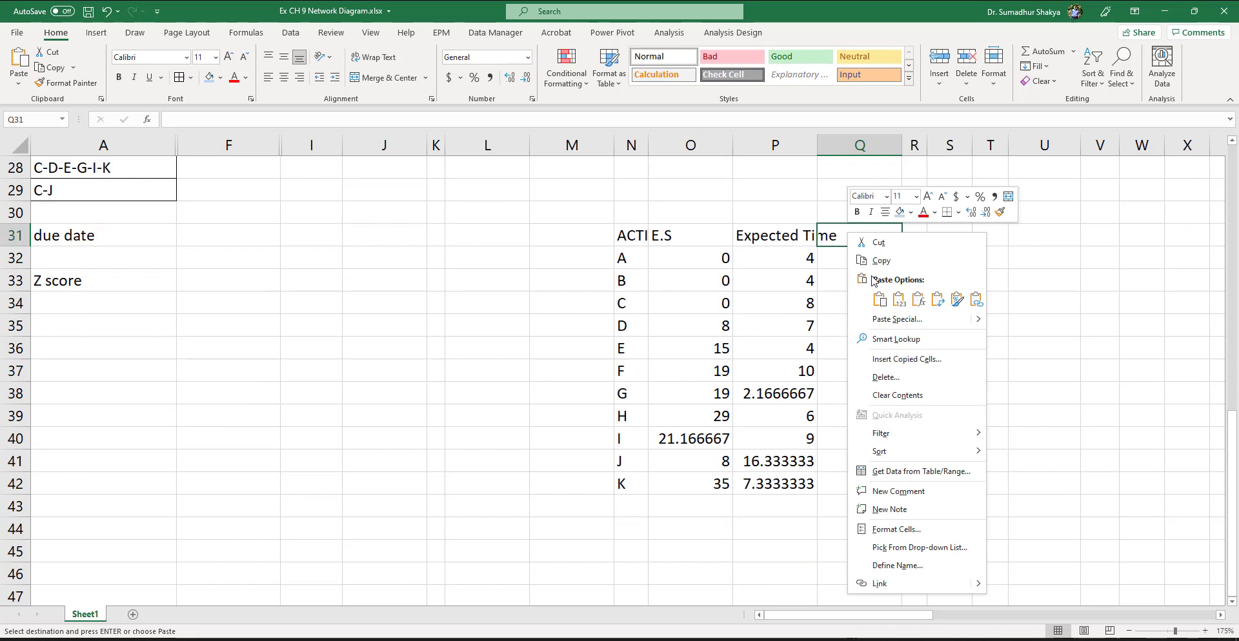
left_click(898, 302)
- Apply the Number format to the whole pasted table N31:Q42
left_click_drag(636, 237, 871, 462)
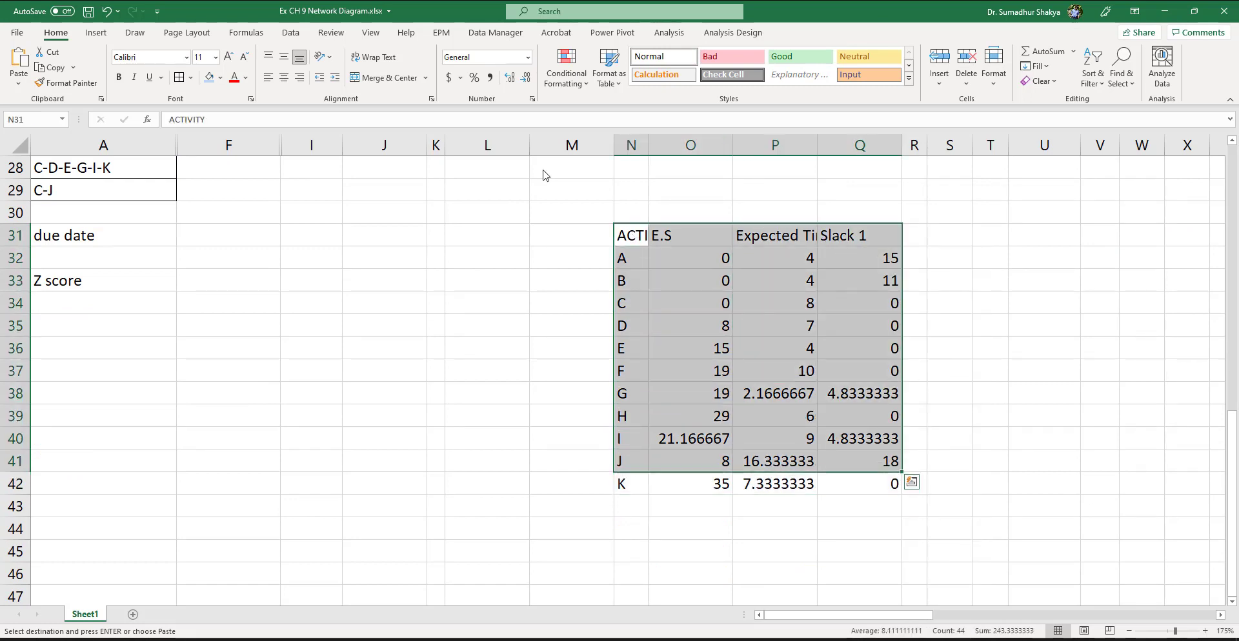
left_click(528, 57)
left_click(515, 120)
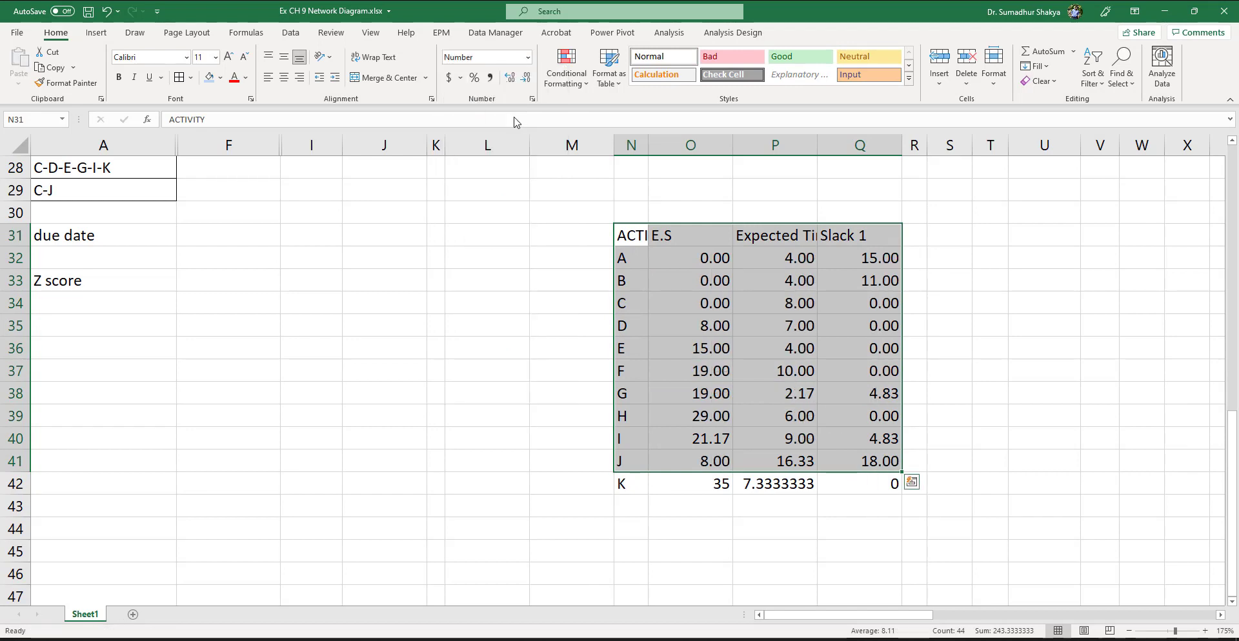
left_click(872, 488)
left_click(645, 242, "shift")
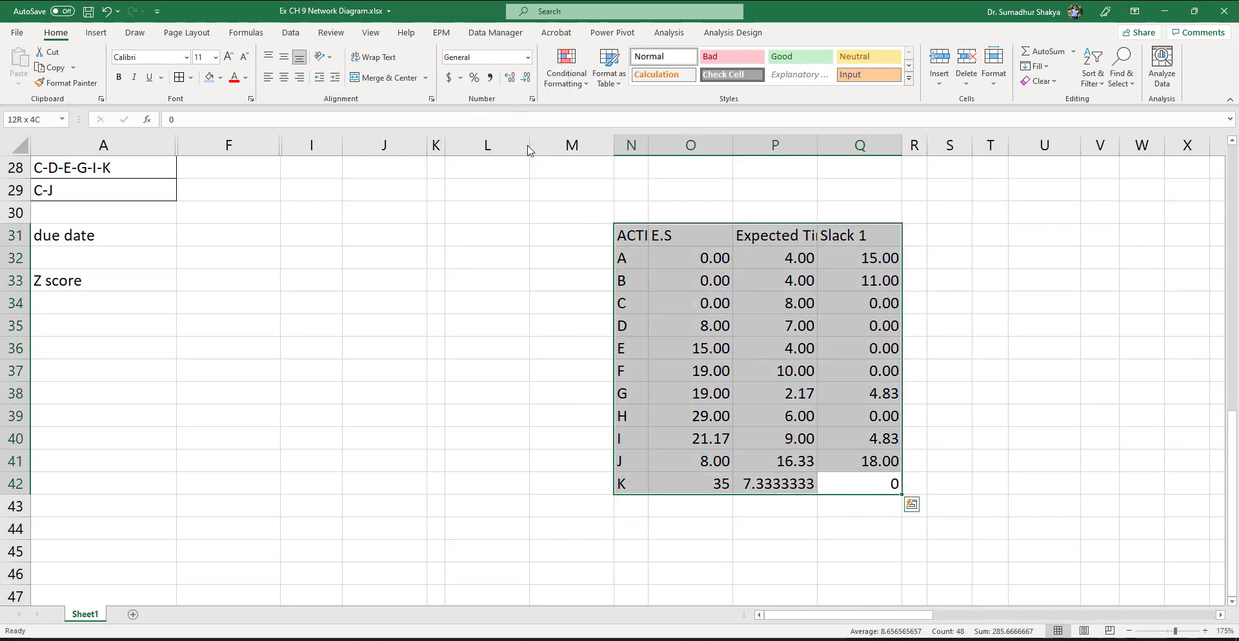
left_click(528, 57)
left_click(498, 116)
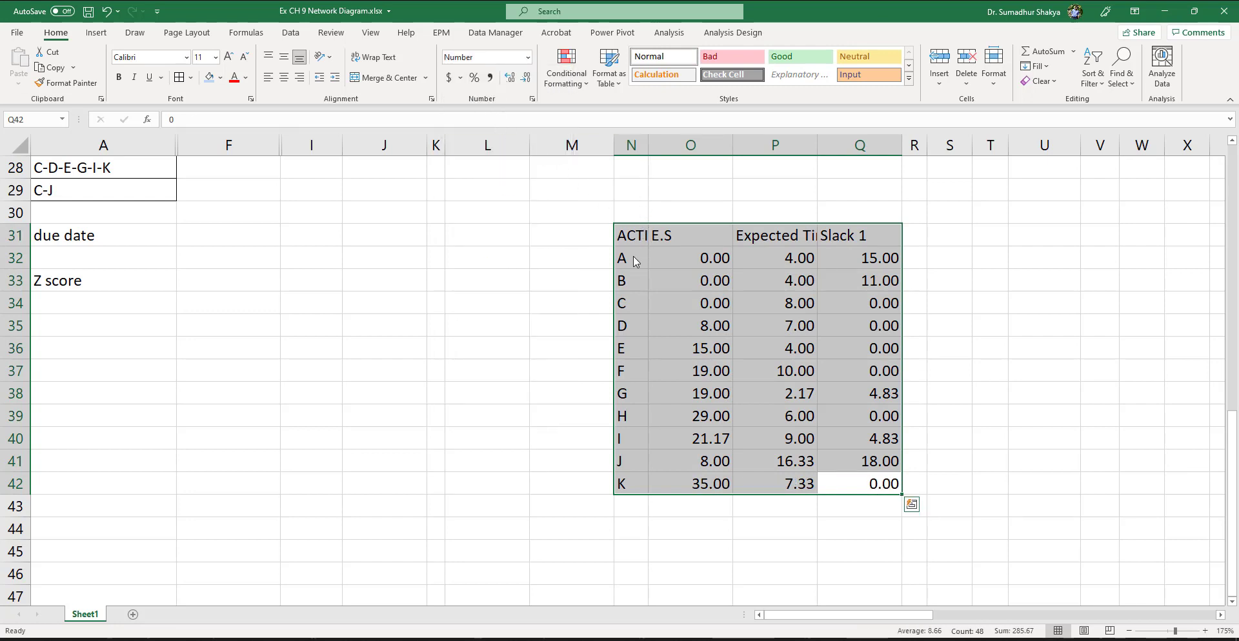
- Move the table N31:Q42 so that it starts at A35, below the Z score label
left_click_drag(627, 244, 822, 489)
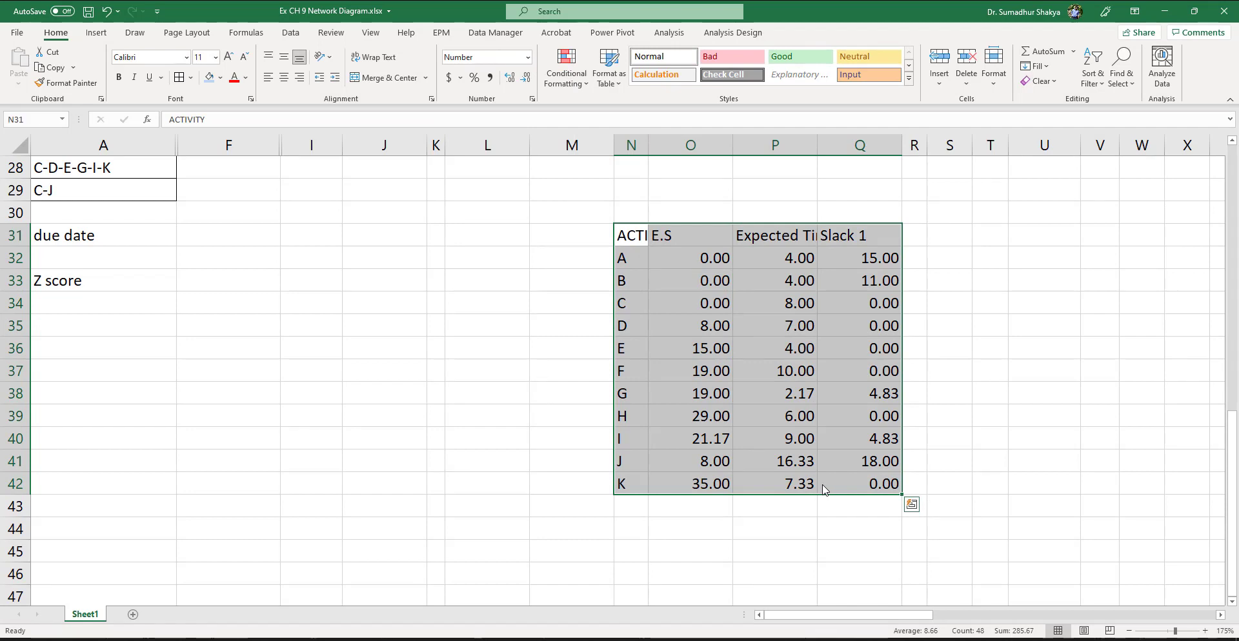
key("ctrl+c")
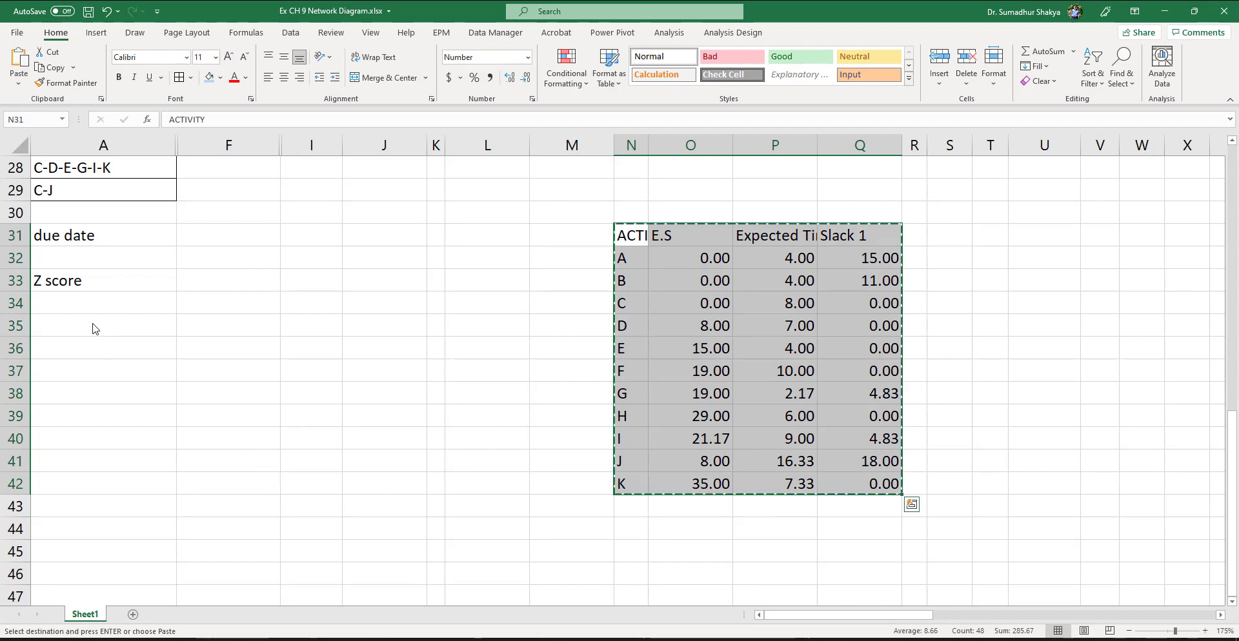
left_click(97, 327)
key("ctrl+v")
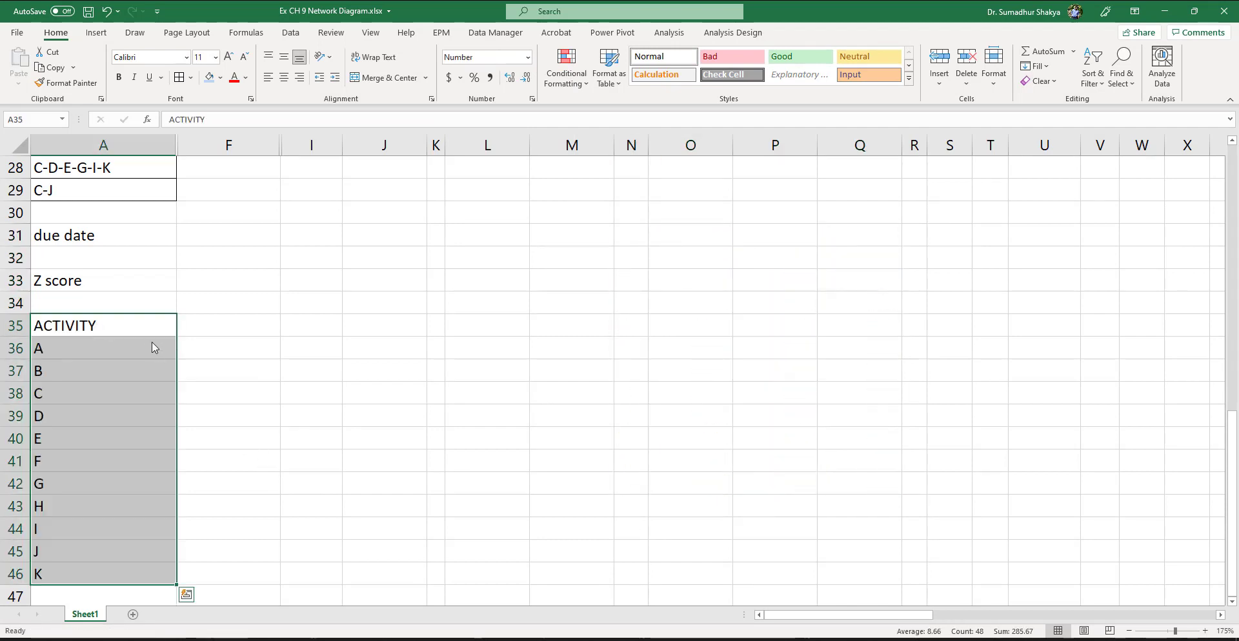
- Unhide the hidden columns between A and F
left_click_drag(161, 146, 209, 145)
right_click(210, 145)
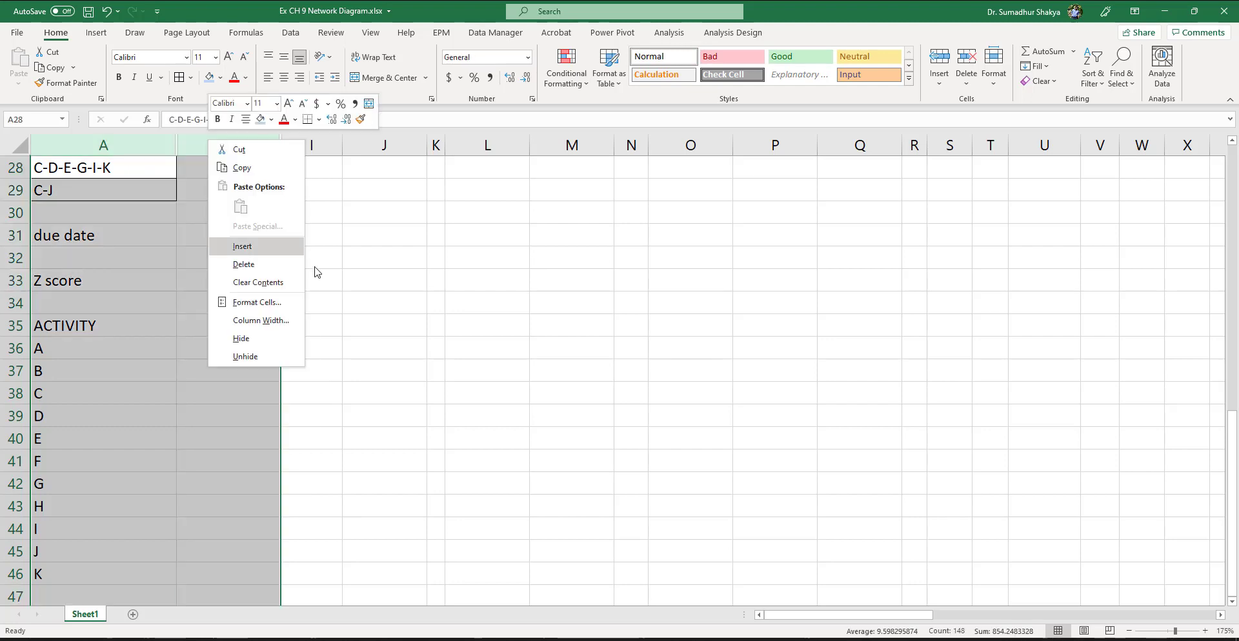
left_click(261, 352)
- Apply all borders to the activity, E.S, Expected Time and Slack 1 table in A35:D46
scroll(260, 350, "down", 2)
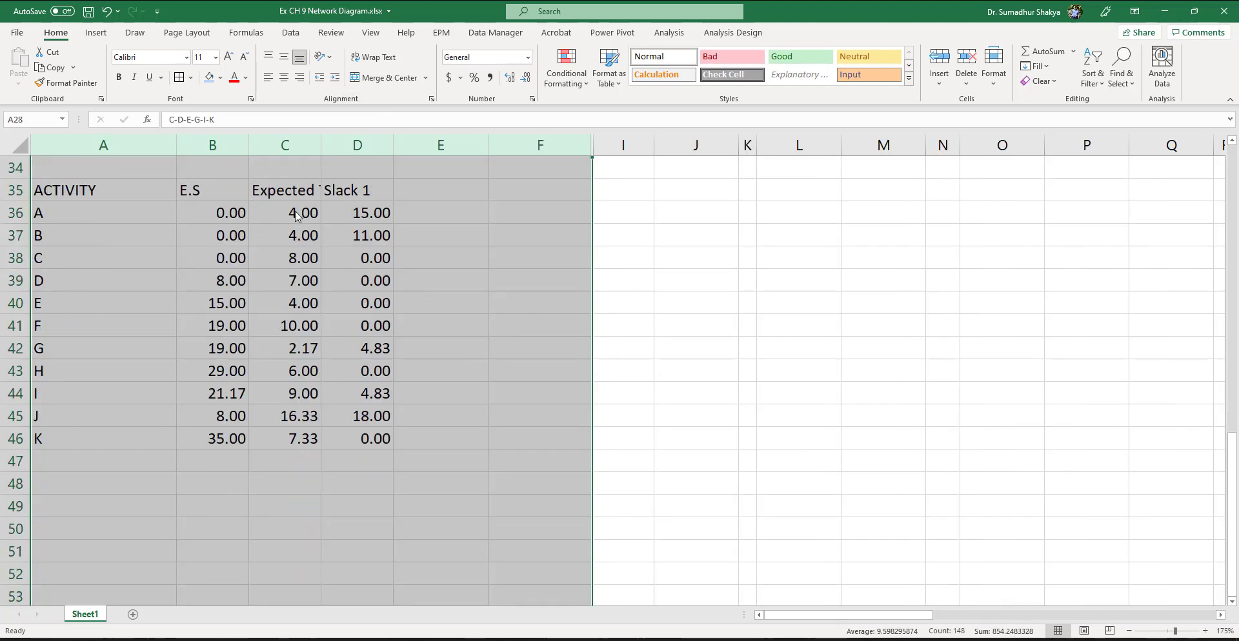
left_click(117, 197)
left_click_drag(117, 197, 381, 442)
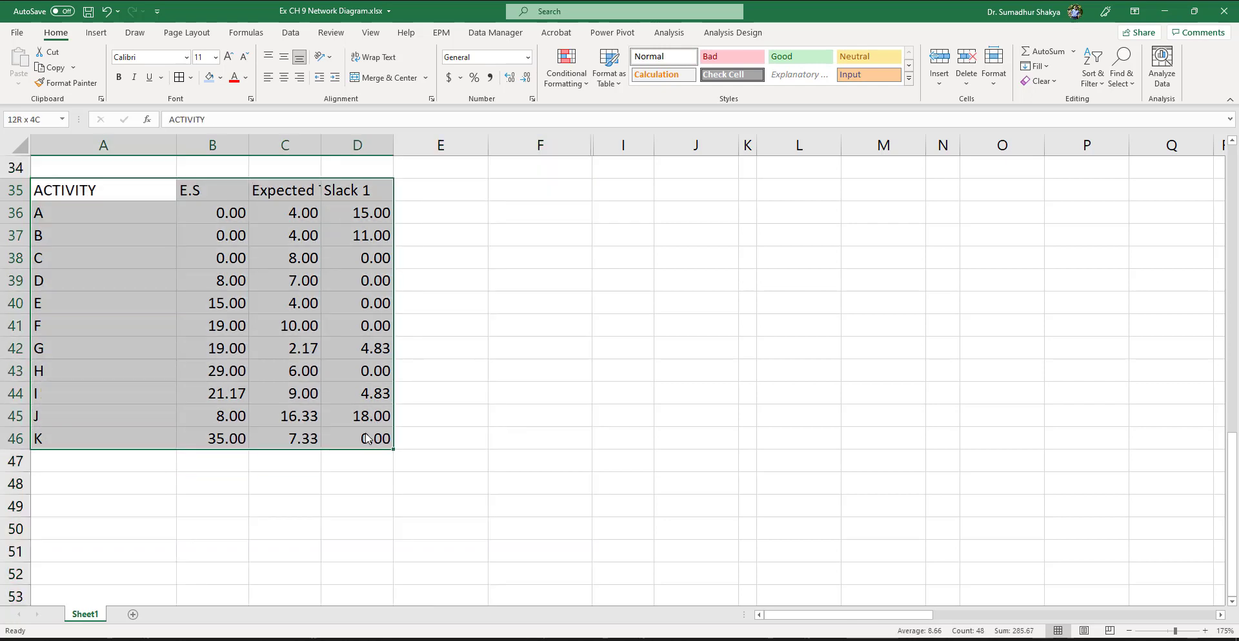
left_click(180, 78)
- Insert a 2-D Stacked Bar chart from the table A35:D46 and place it beside the table without covering the data
left_click(96, 34)
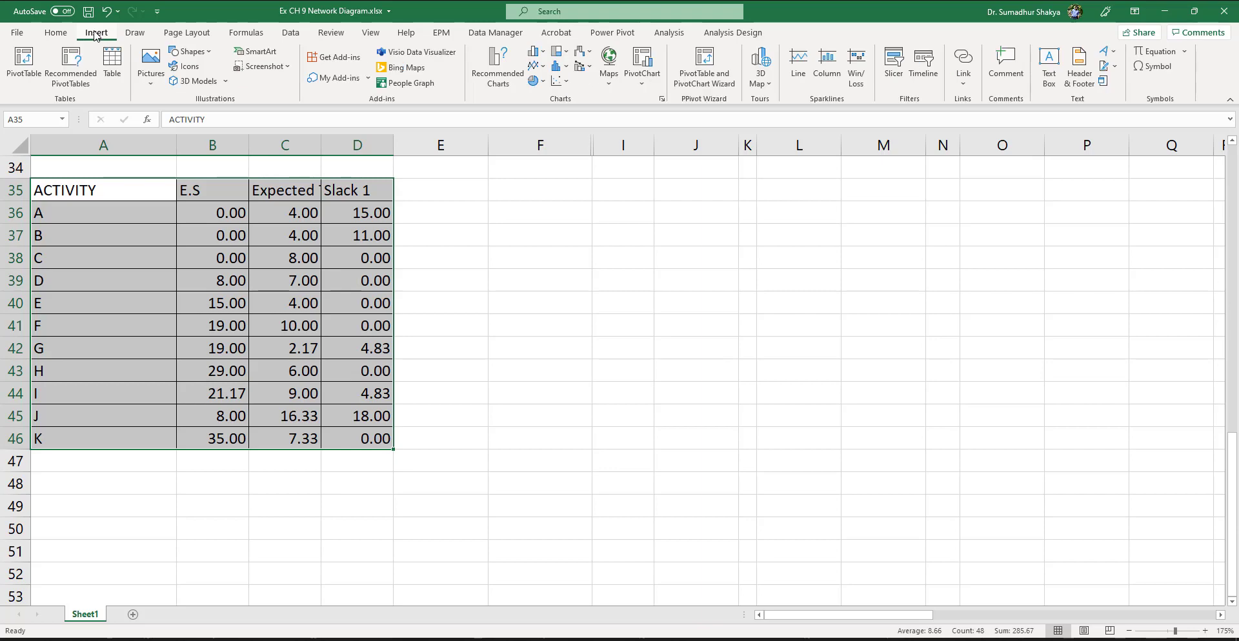
scroll(303, 232, "up", 1)
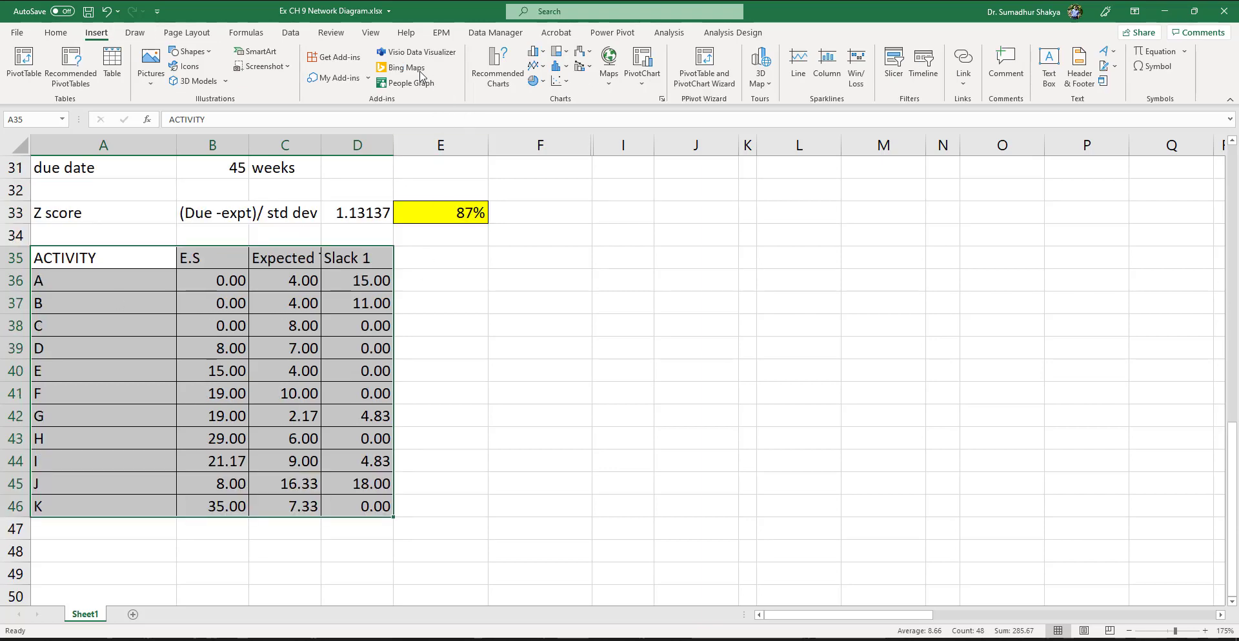
left_click(543, 57)
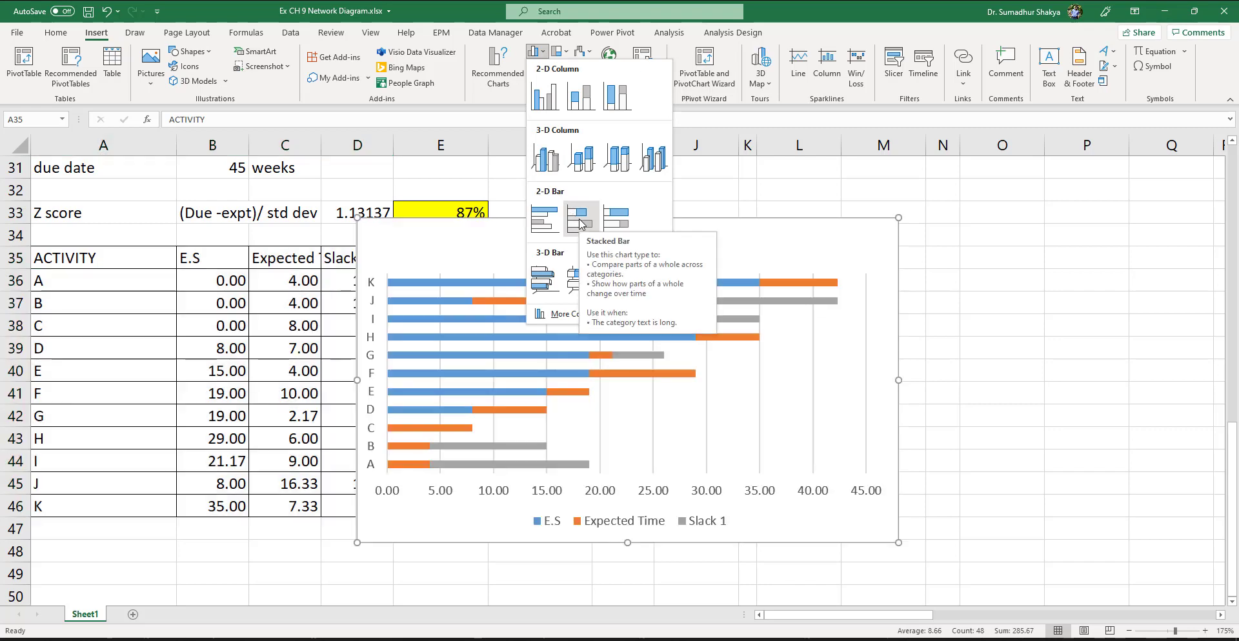
left_click(580, 224)
left_click_drag(500, 242, 537, 251)
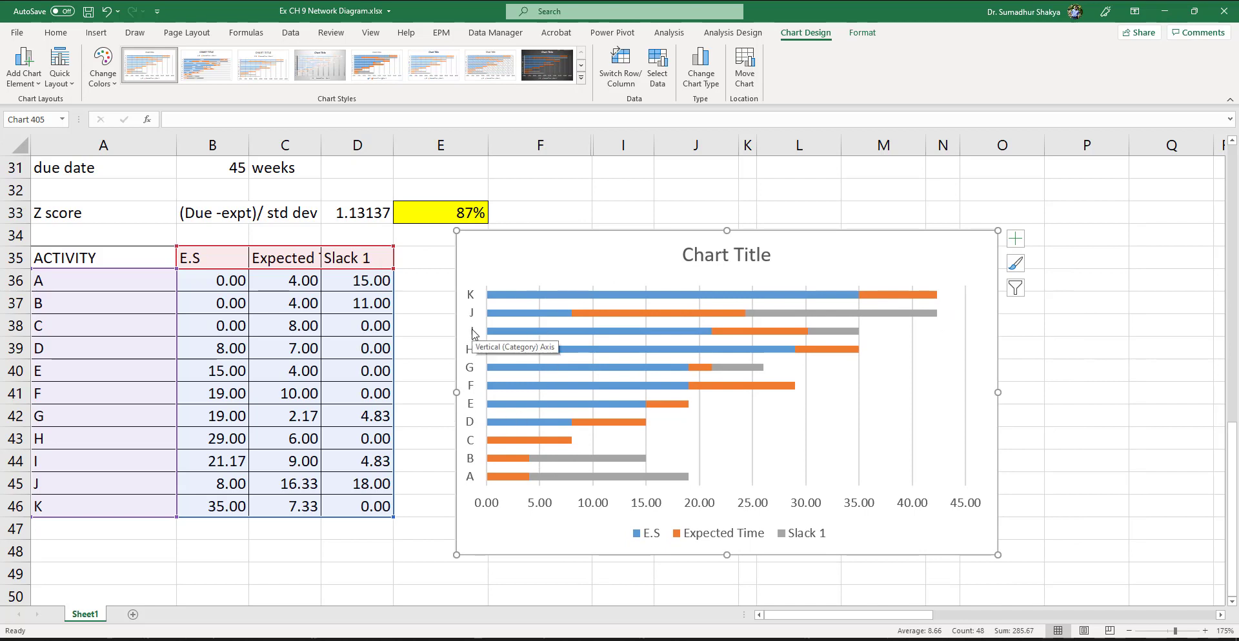
- Set the chart's vertical activity axis to show its categories in reverse order
right_click(473, 333)
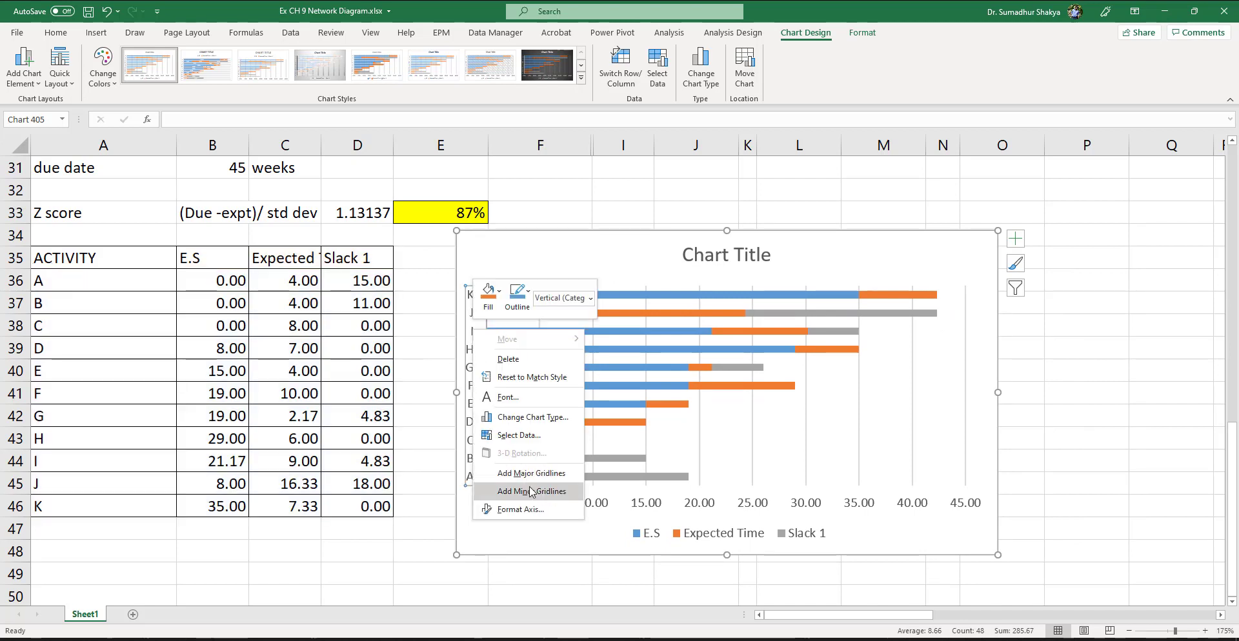
left_click(520, 509)
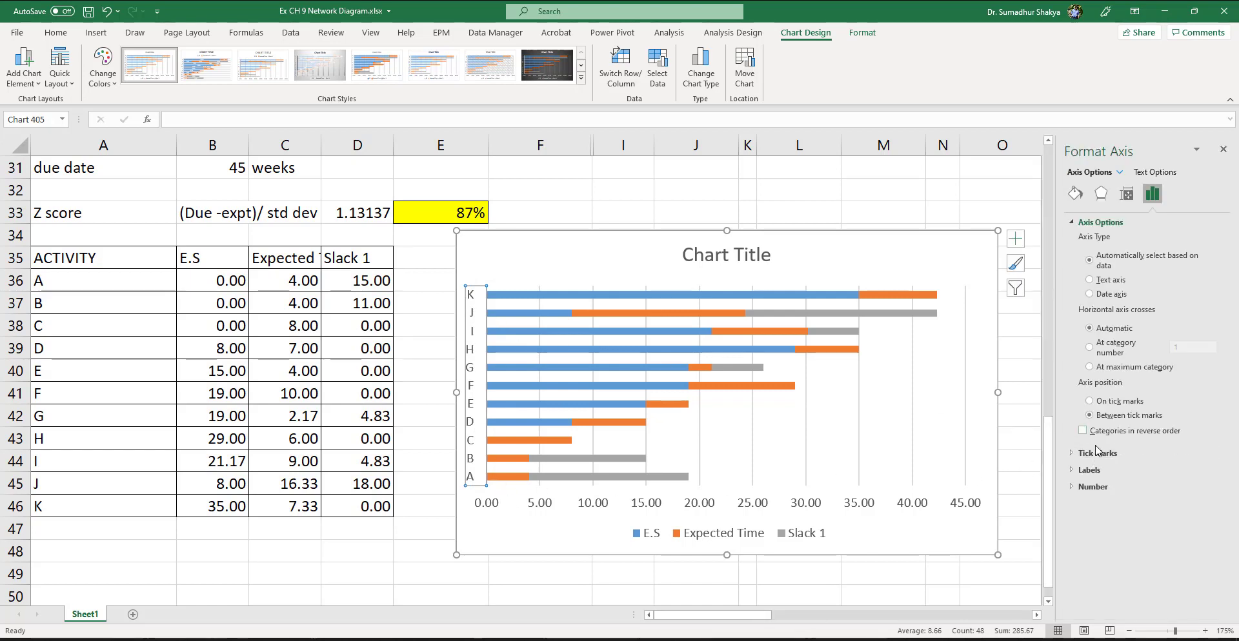
left_click(1082, 431)
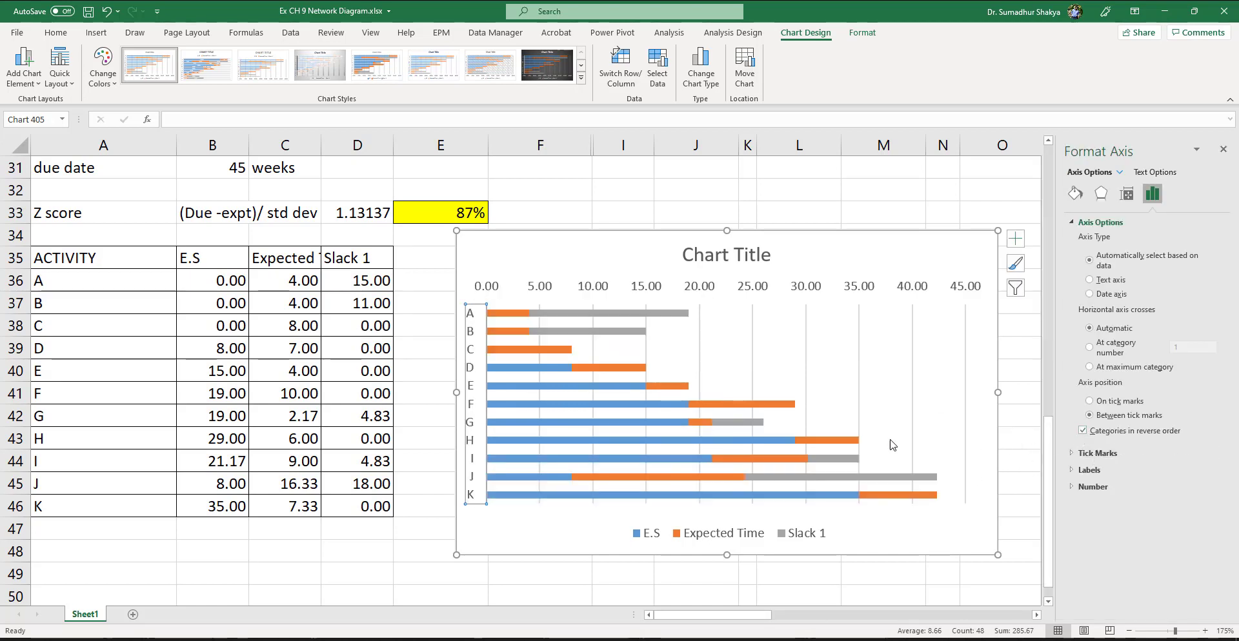
left_click(583, 528)
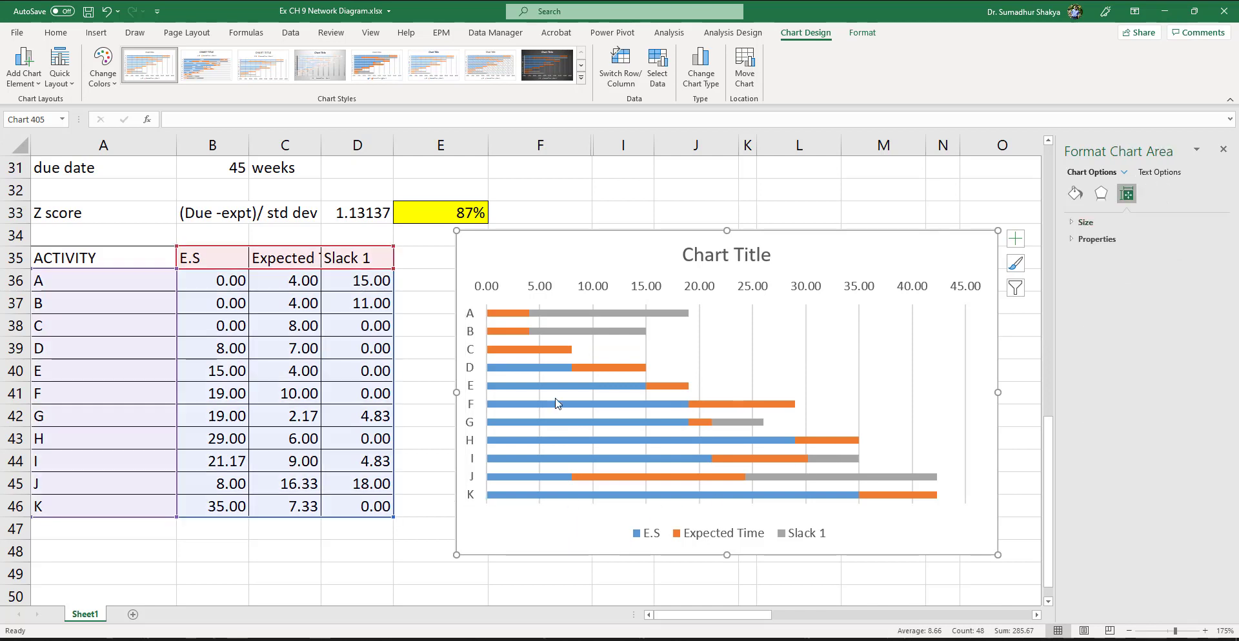
- Set the E.S series bars in the chart to No fill
left_click(526, 385)
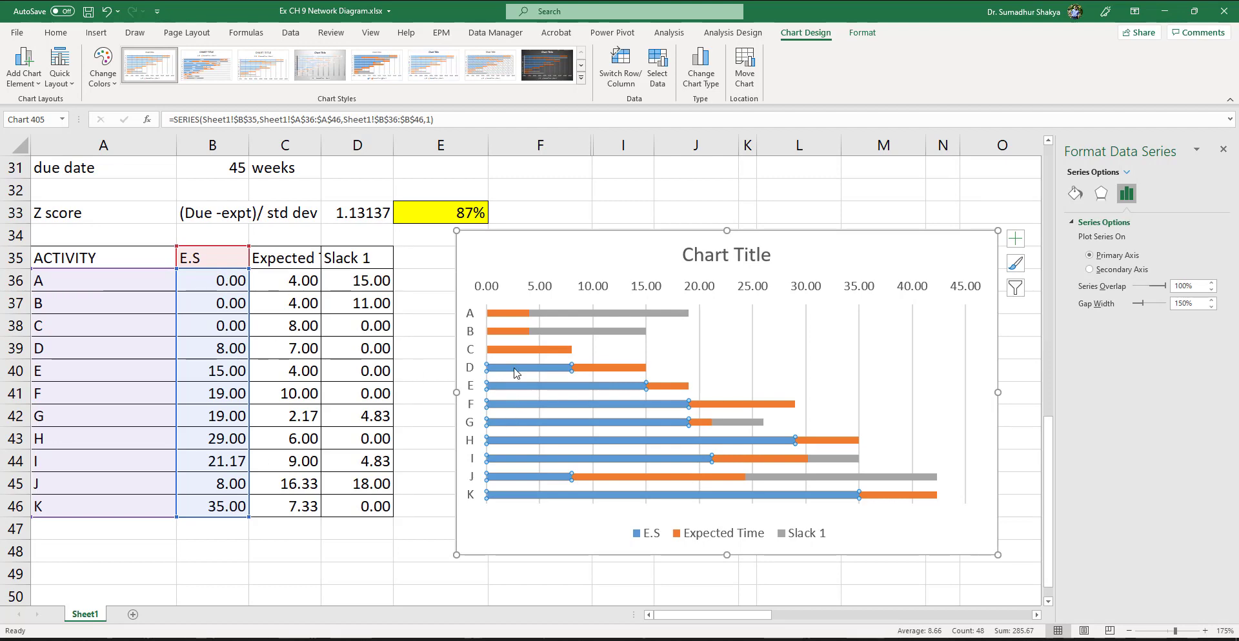
right_click(516, 368)
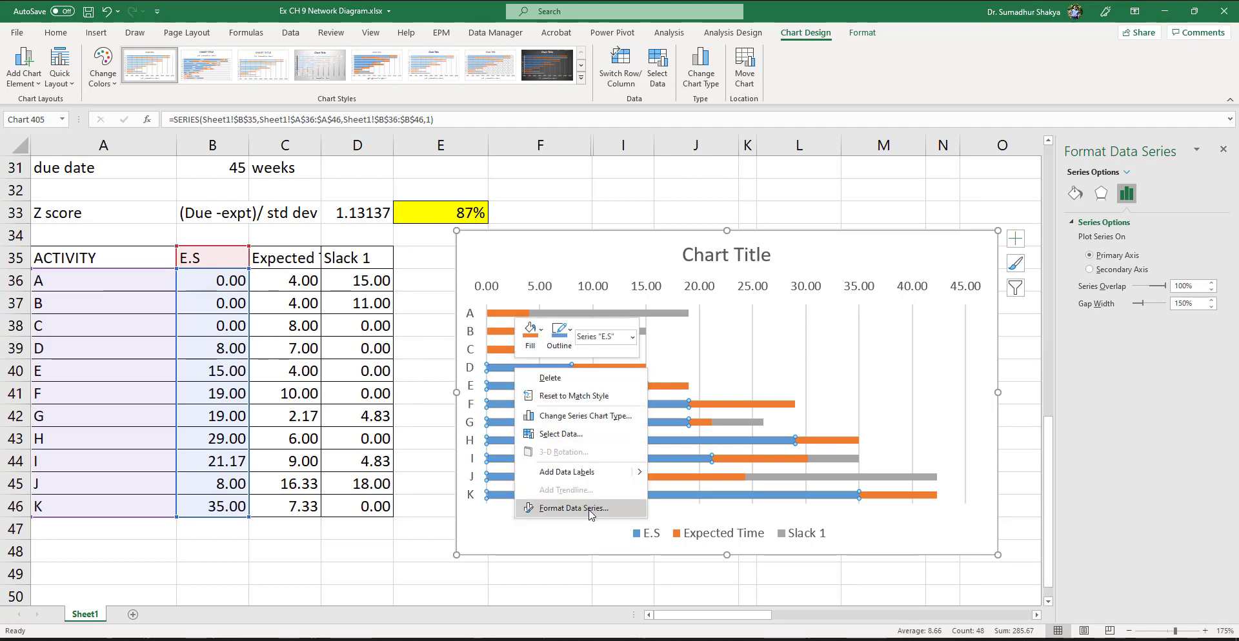
left_click(1074, 195)
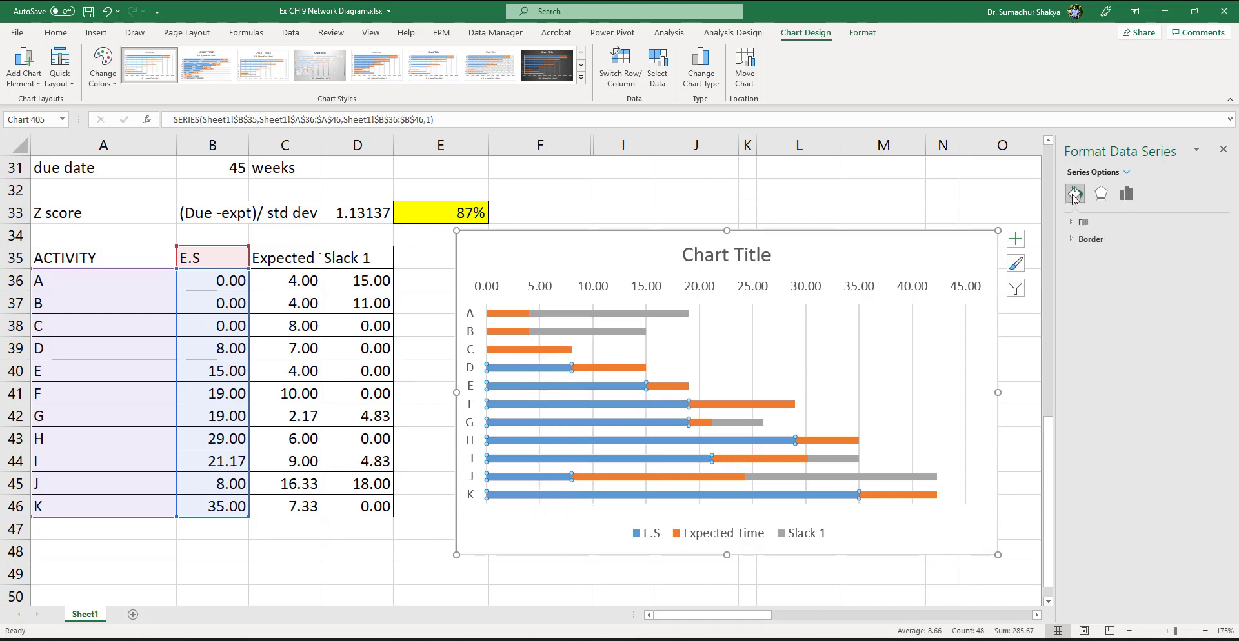
left_click(1082, 222)
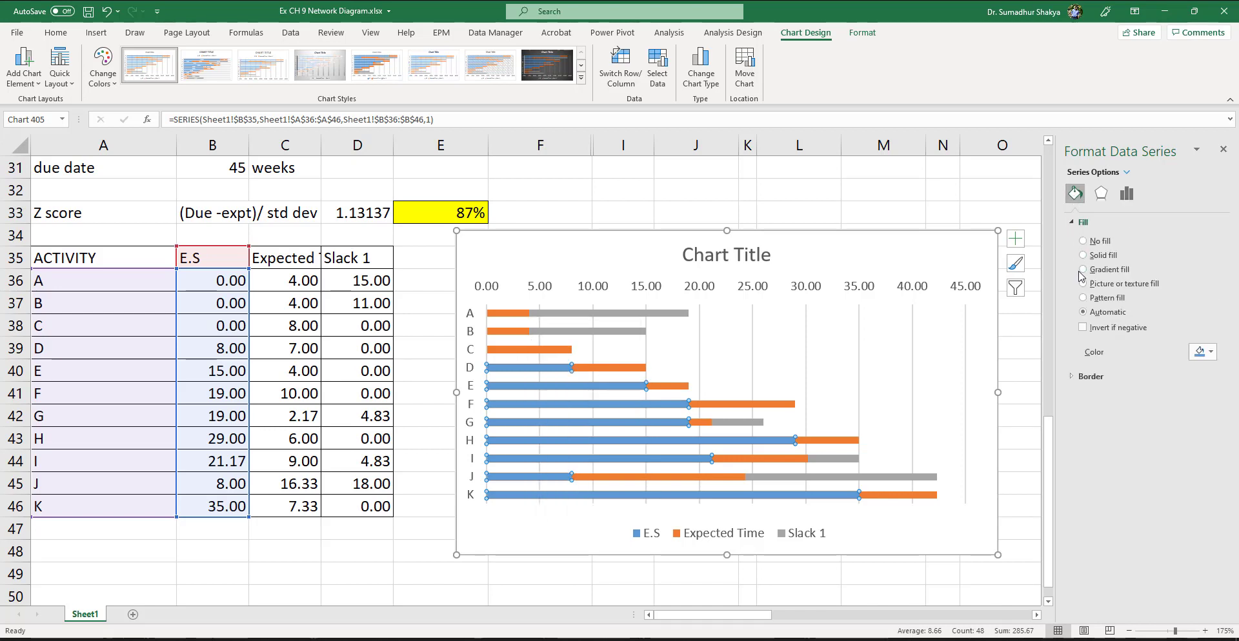
left_click(1082, 241)
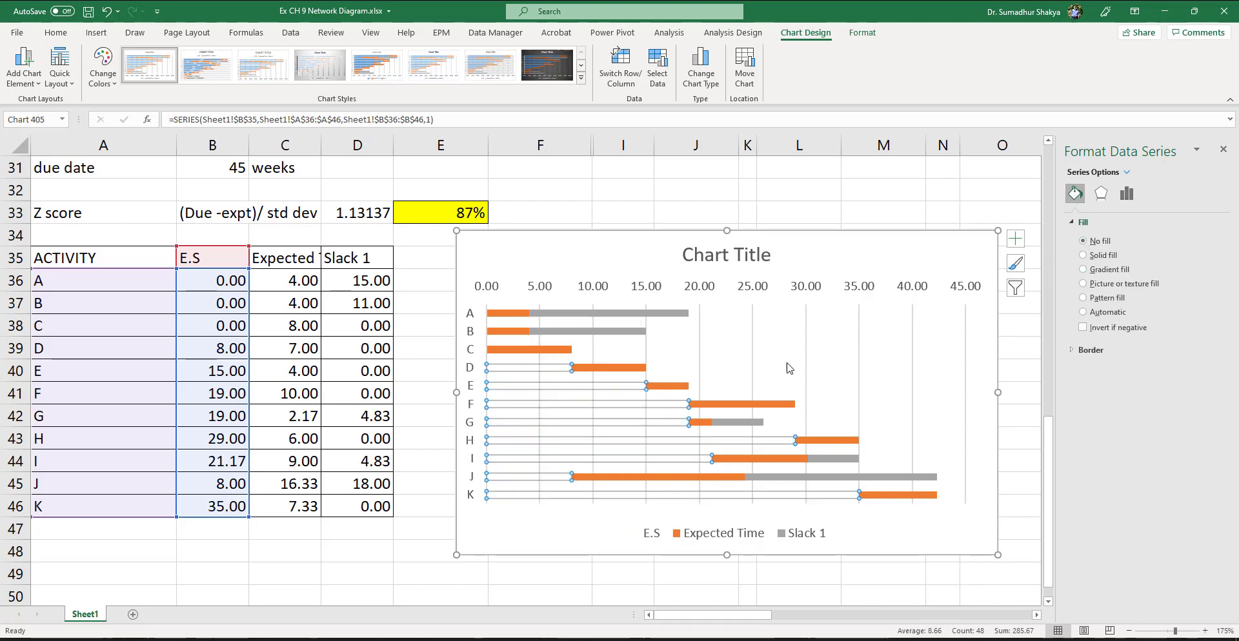
left_click(709, 339)
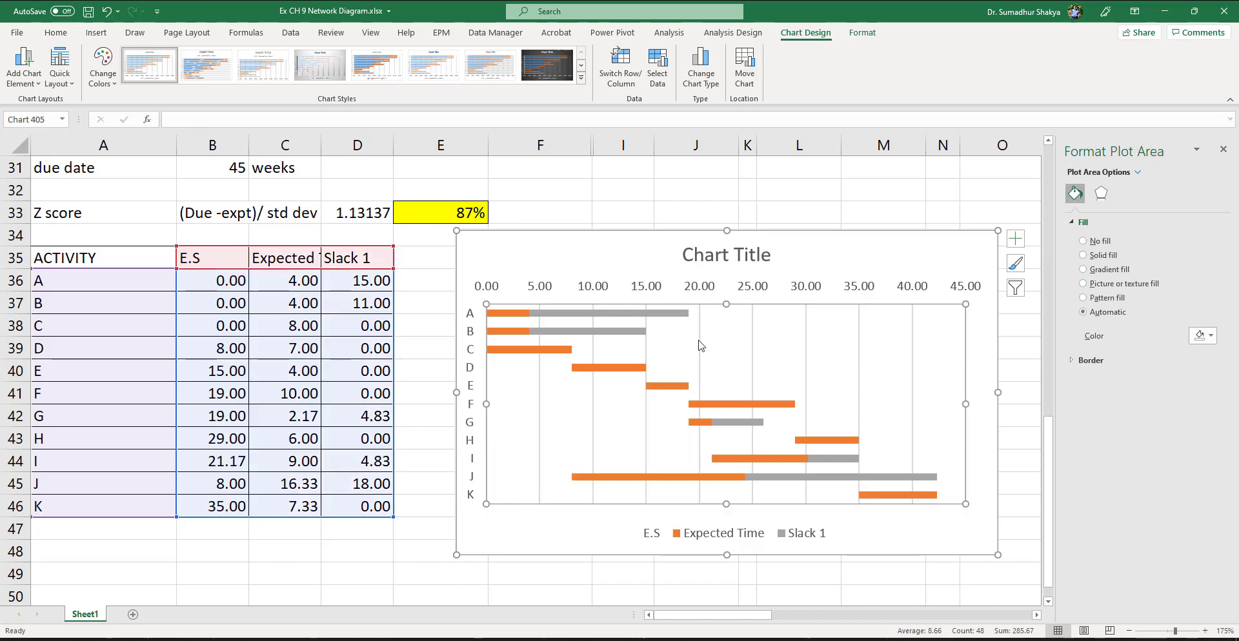
- Give only activity C's Expected Time bar a solid magenta fill from the recent colors
left_click(542, 352)
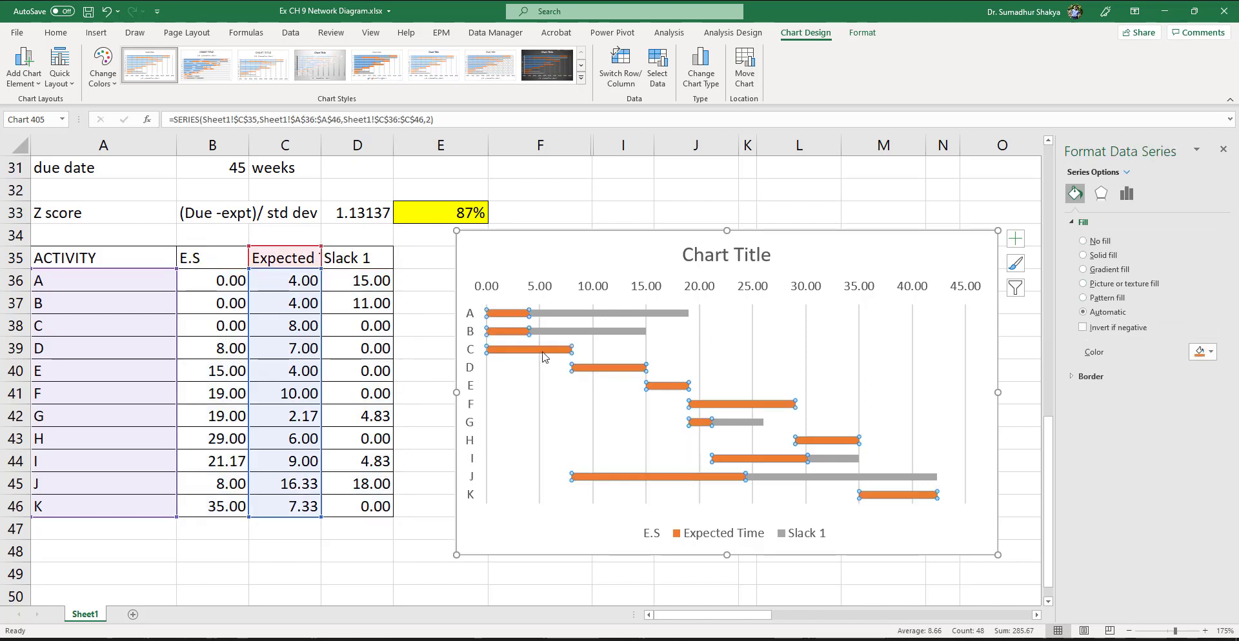
left_click(543, 352)
key("Escape")
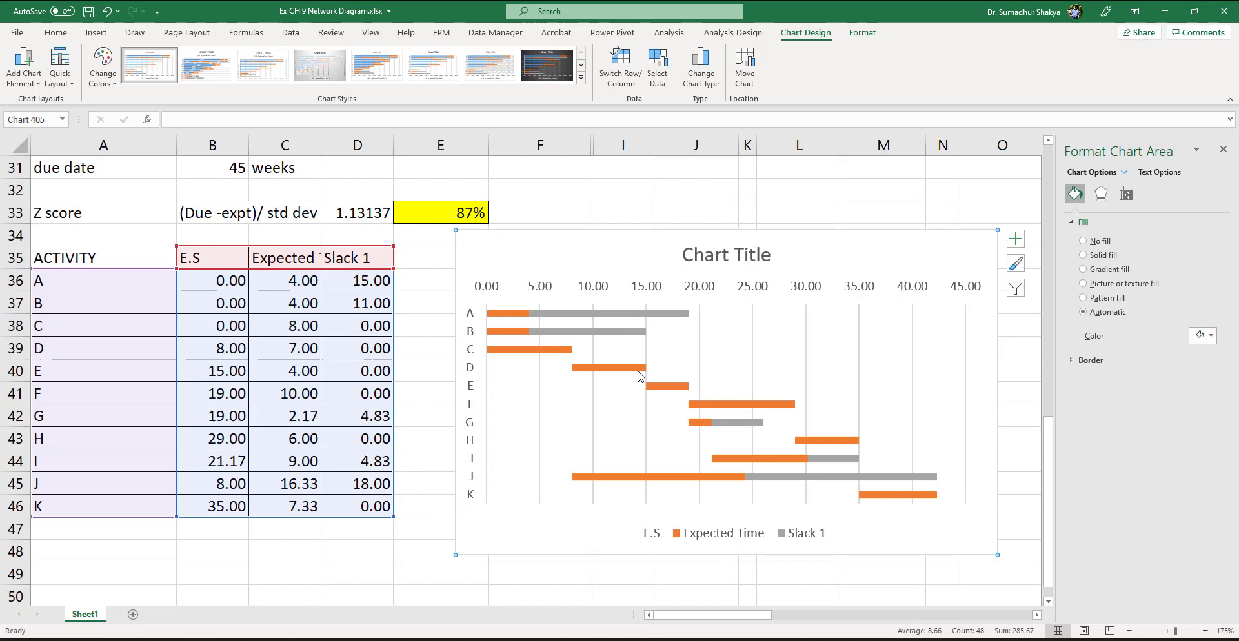
left_click(563, 353)
left_click(566, 352)
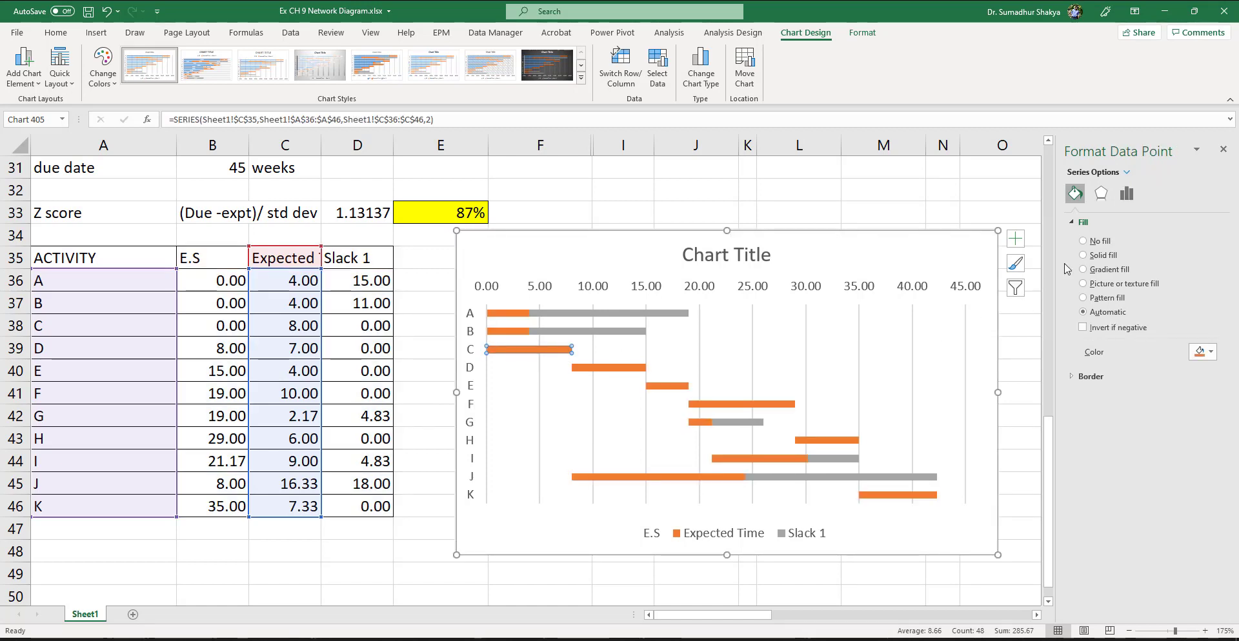
left_click(1083, 256)
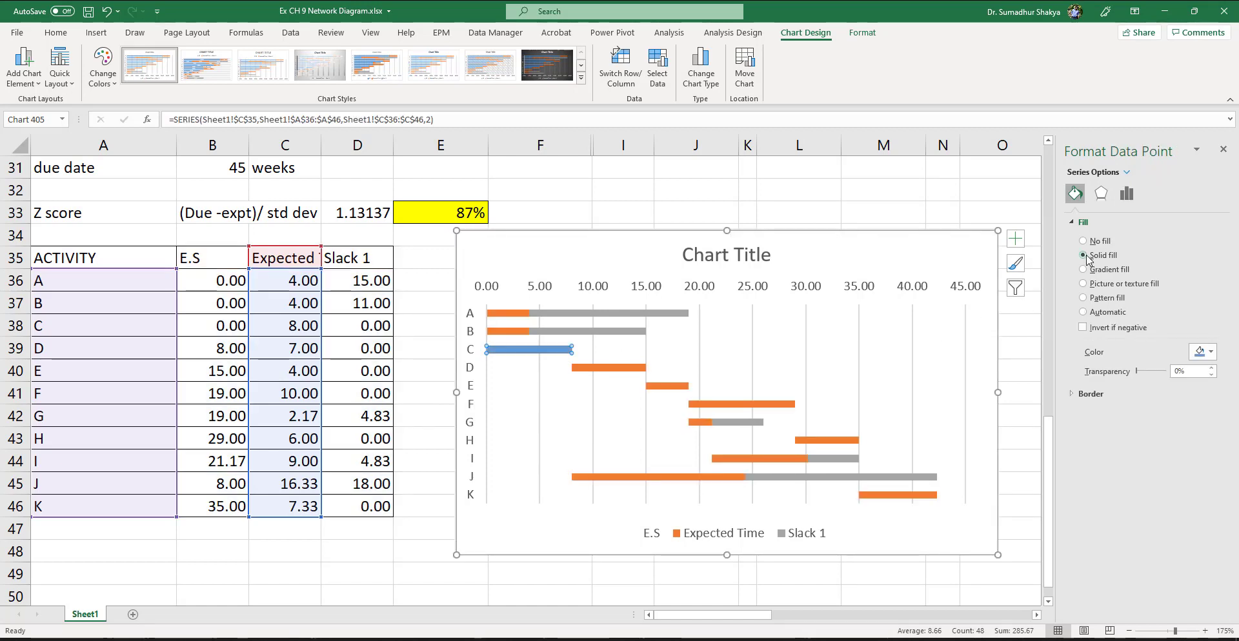
left_click(1210, 355)
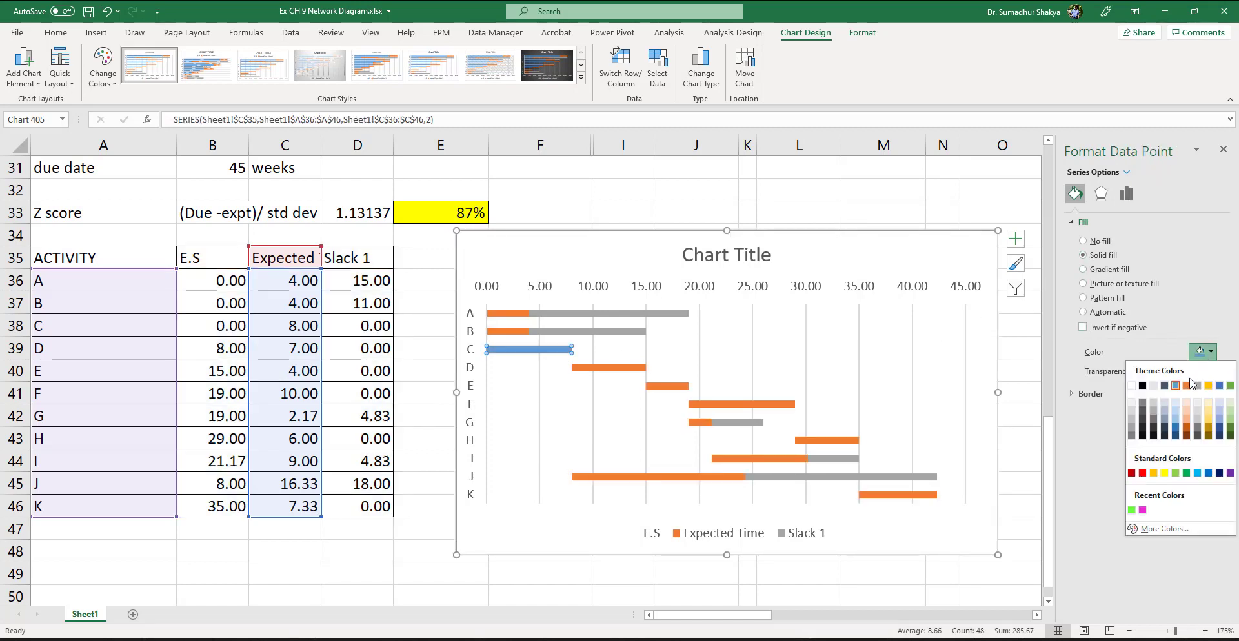
left_click(1142, 510)
- Fill the Expected Time bars of activities D and E with the same magenta as activity C
left_click(607, 368)
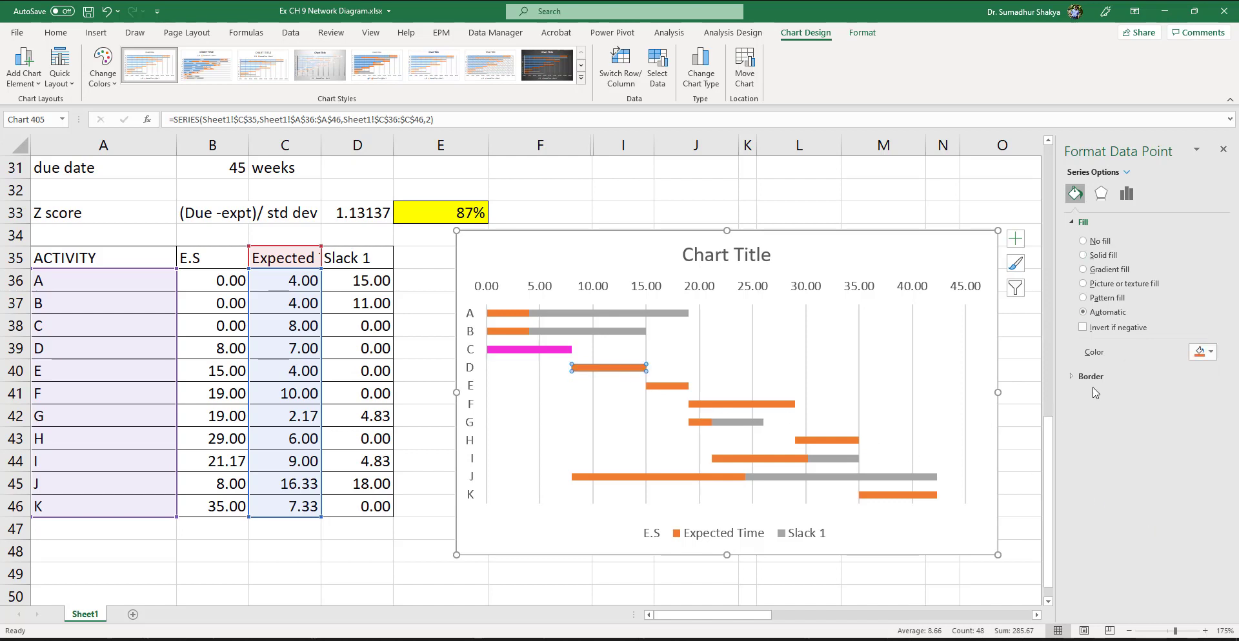
left_click(1210, 352)
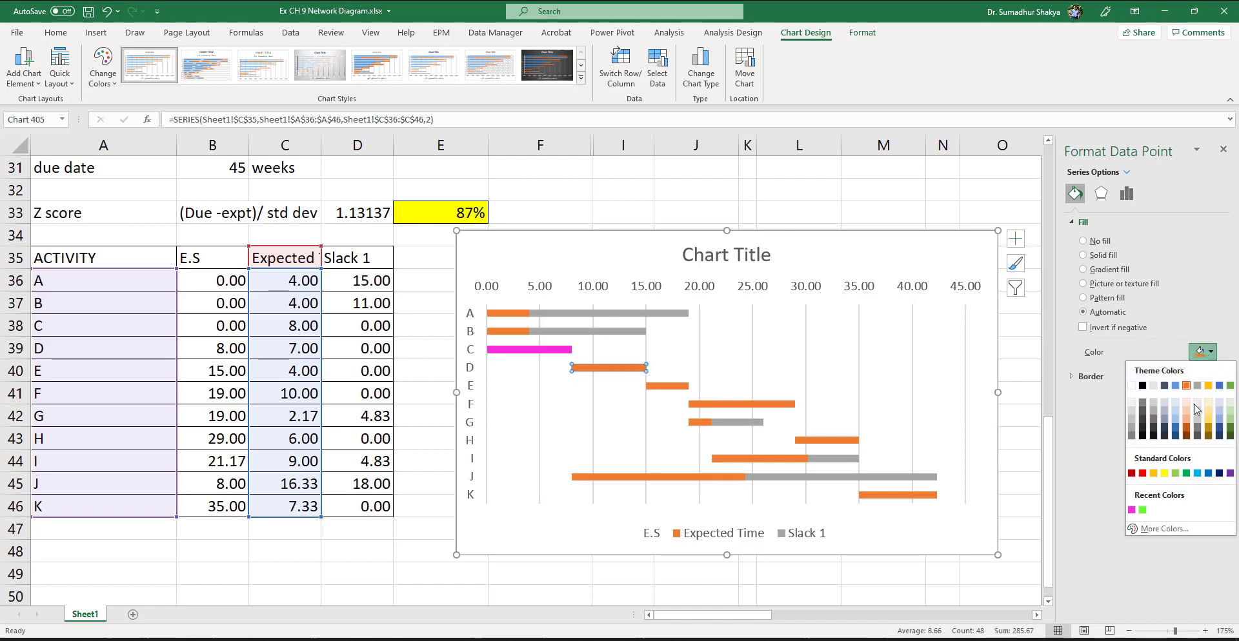
left_click(1132, 511)
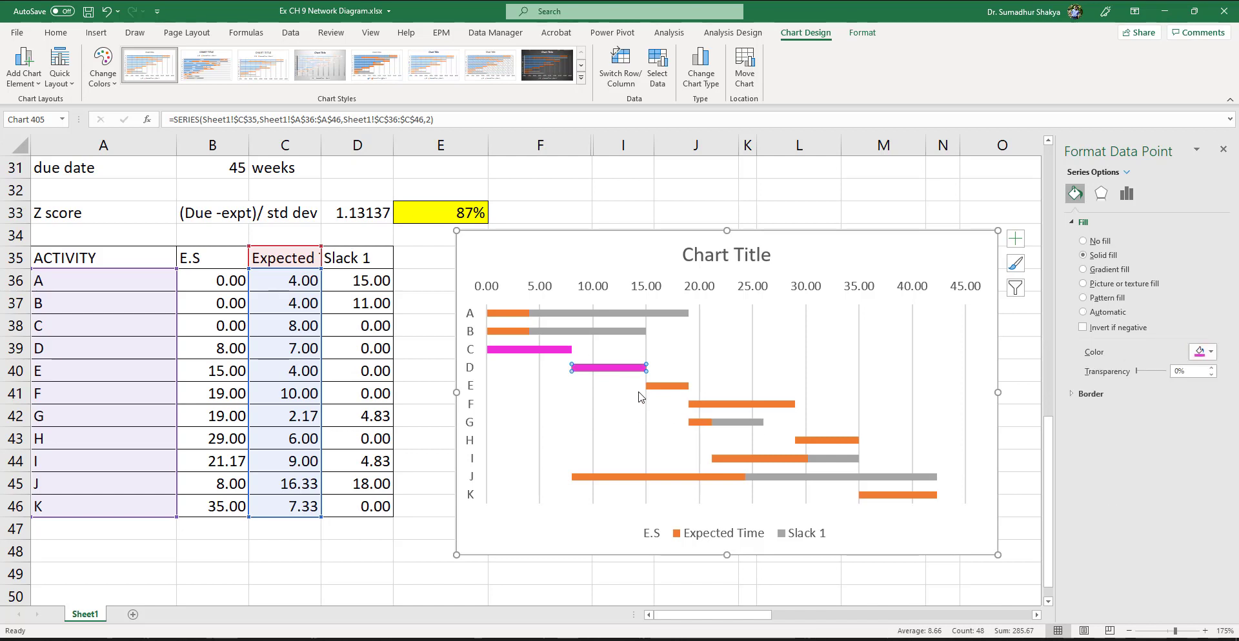
left_click(685, 386)
left_click(1210, 352)
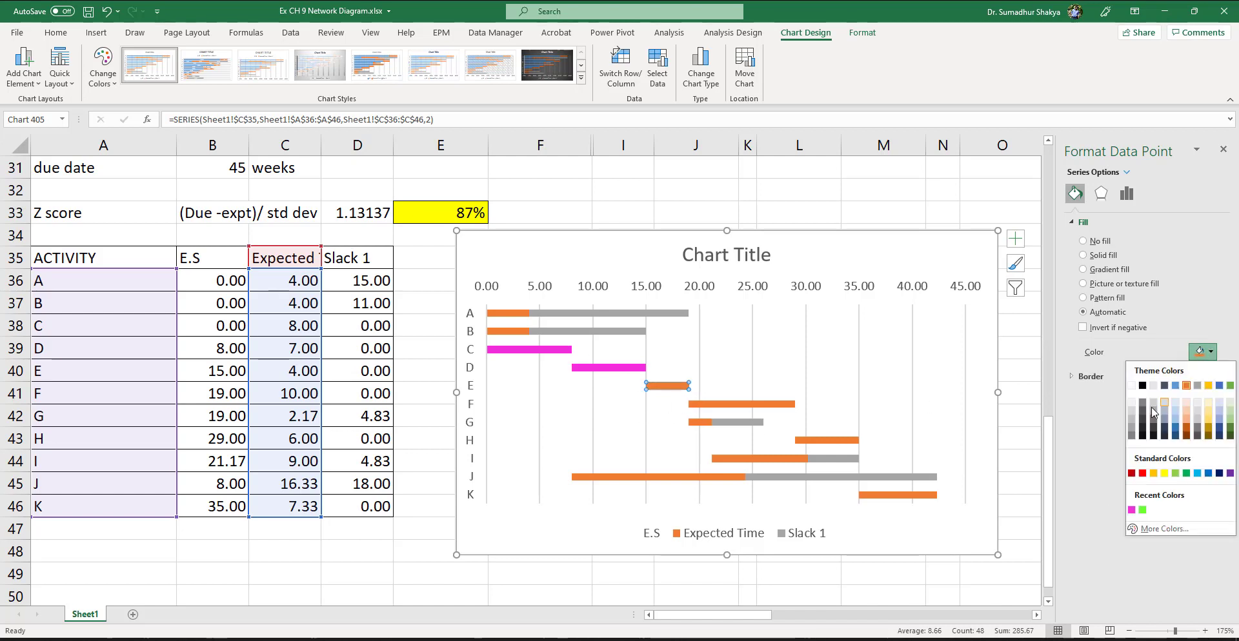
left_click(1132, 510)
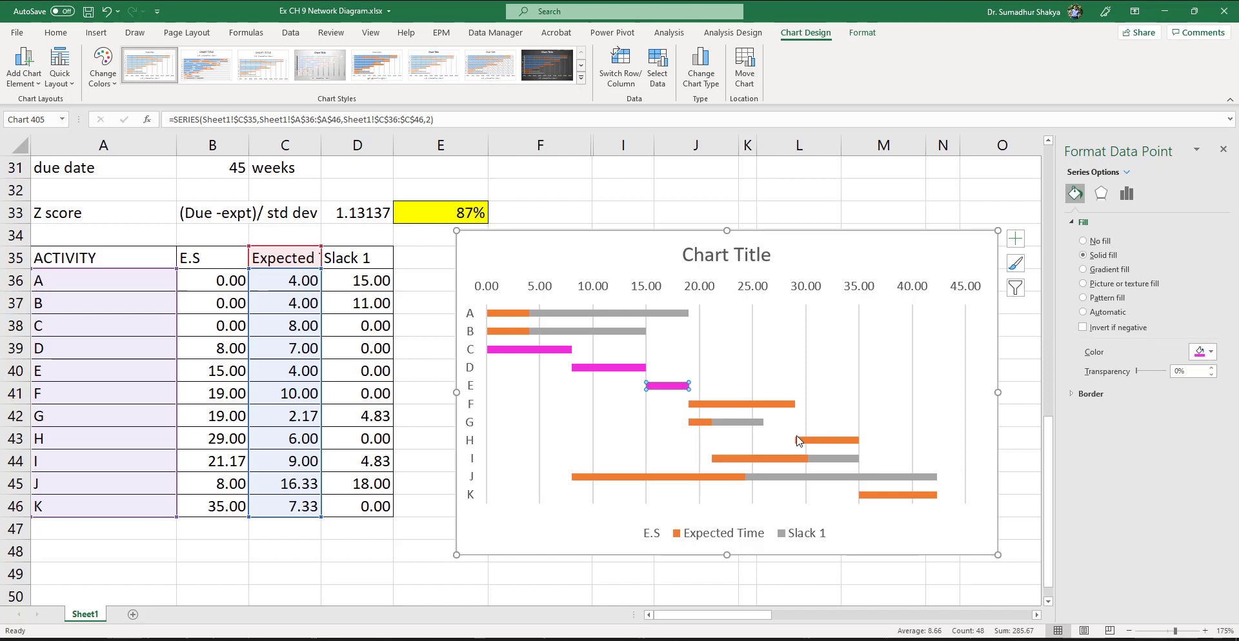
- Fill the Expected Time bars of activities F, H and K with the same magenta
left_click(724, 404)
left_click(1203, 352)
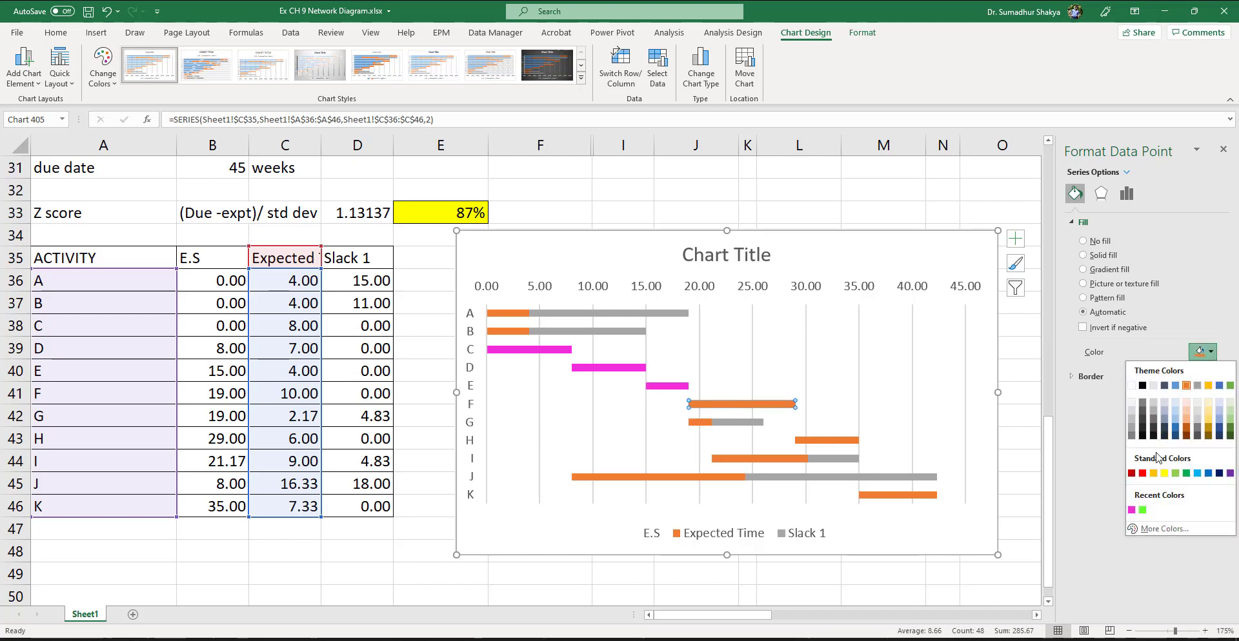
left_click(1132, 510)
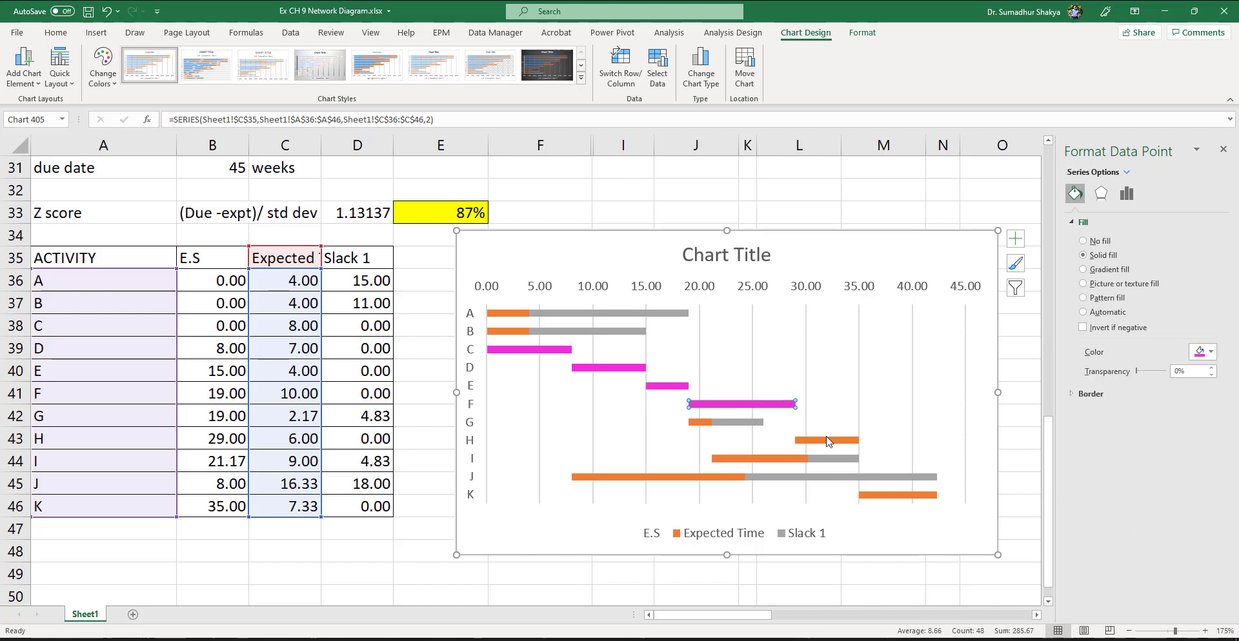
left_click(840, 441)
left_click(1204, 352)
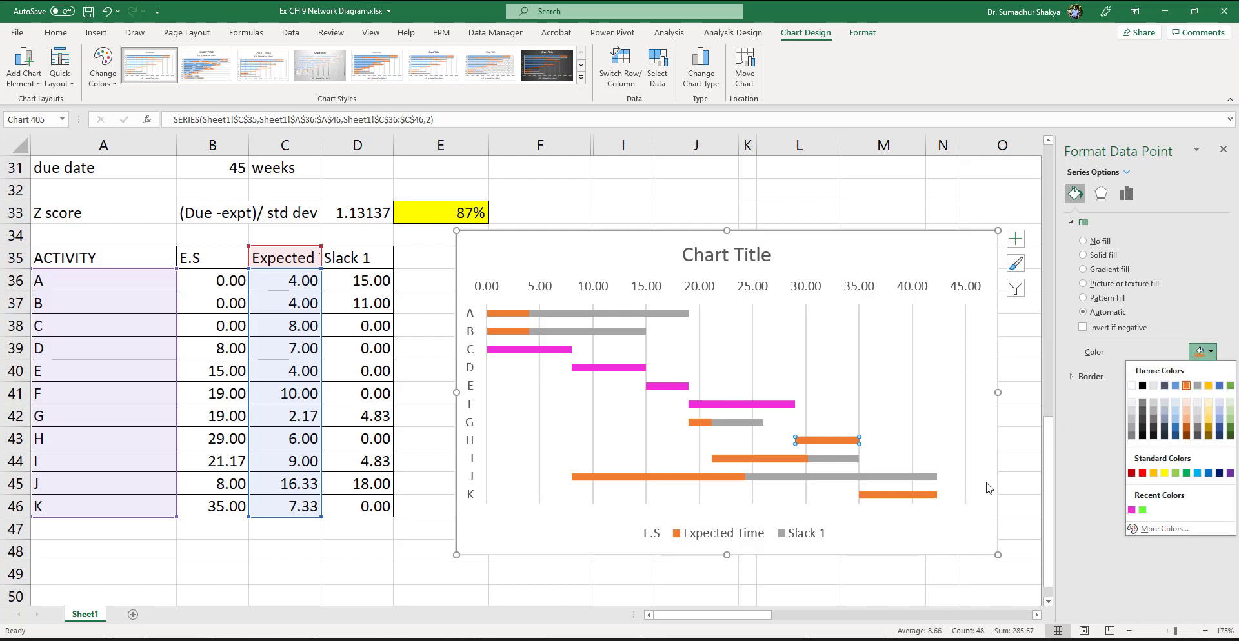
left_click(1131, 510)
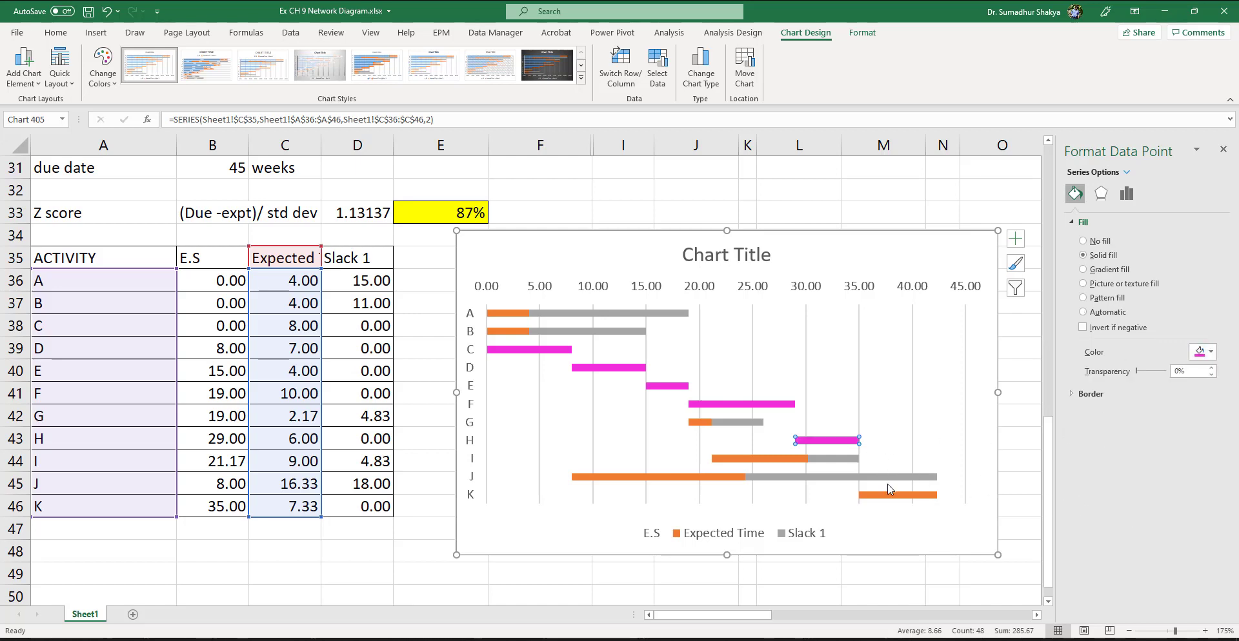
left_click(908, 495)
left_click(1204, 352)
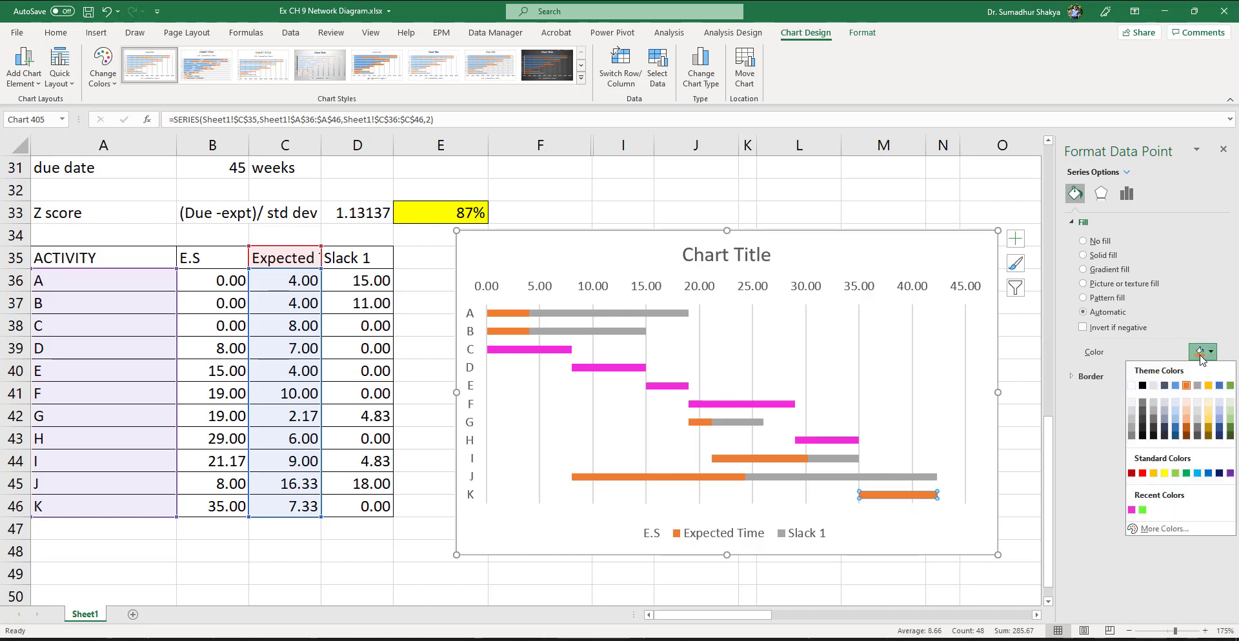
left_click(1131, 510)
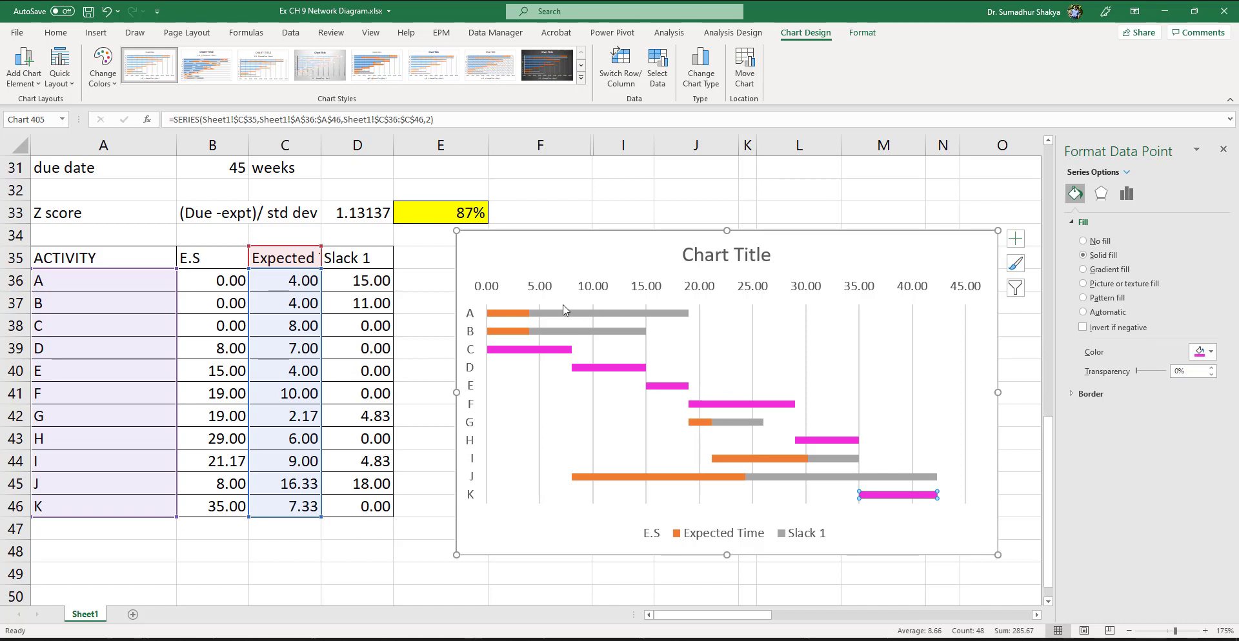
- Add data labels to the Expected Time series bars in the chart
left_click(540, 316)
left_click(510, 363)
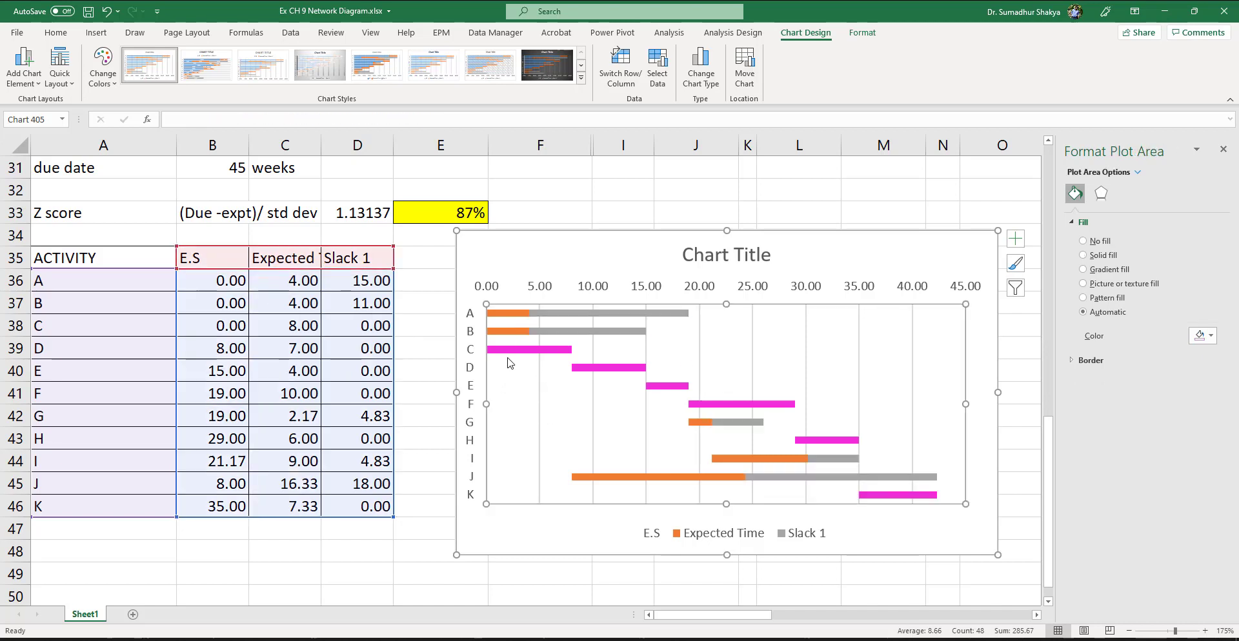
left_click(507, 316)
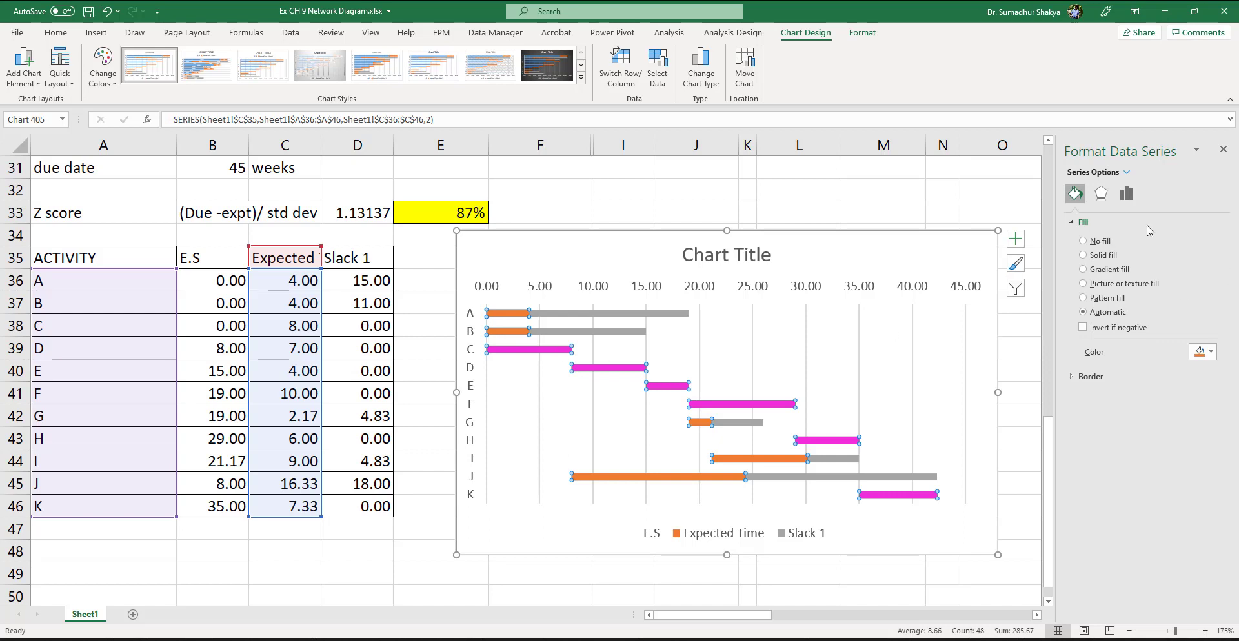
right_click(553, 349)
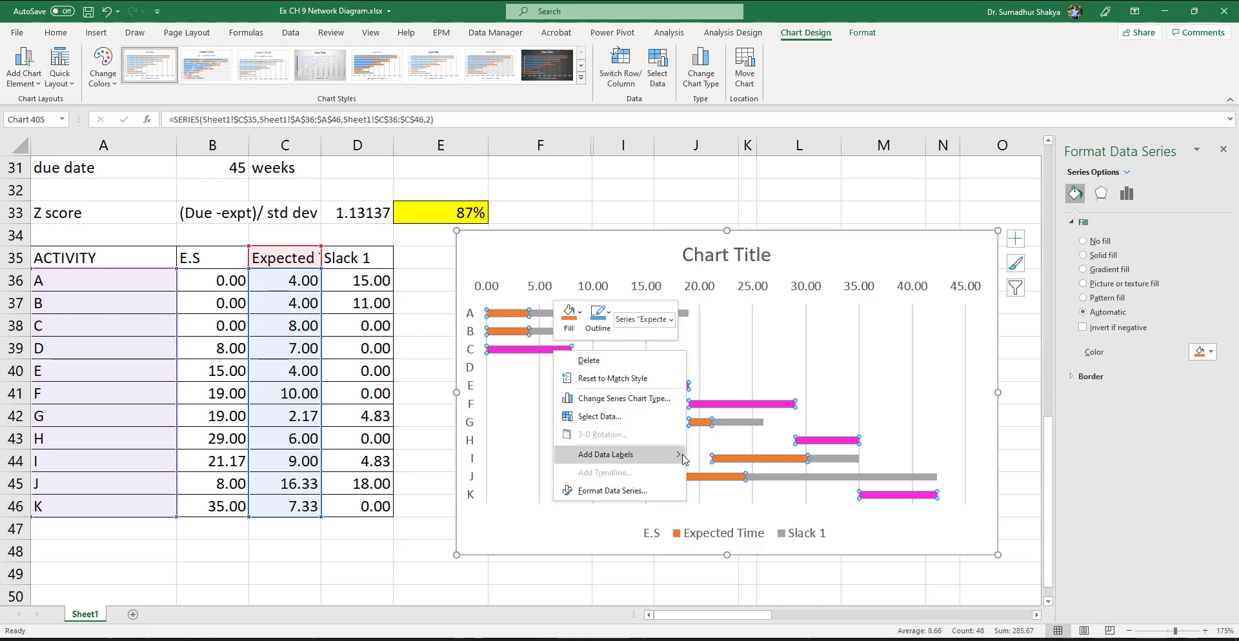
mouse_move(683, 459)
left_click(749, 459)
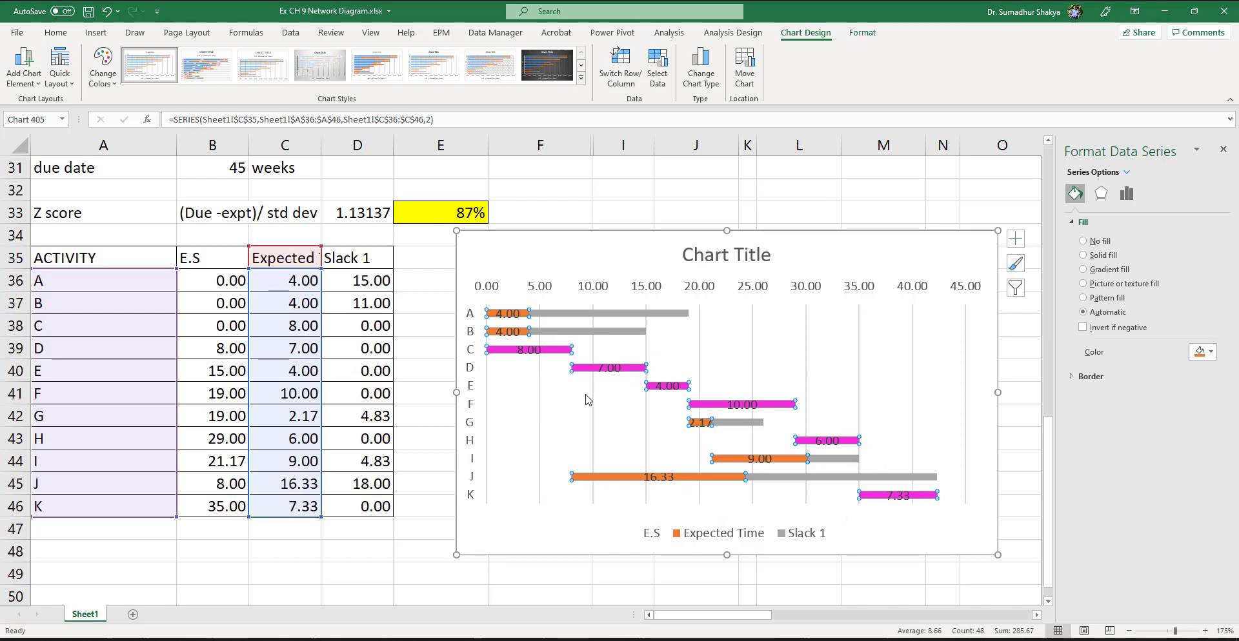
- Change the chart title to "Gantt Chart"
left_click(528, 341)
left_click(733, 261)
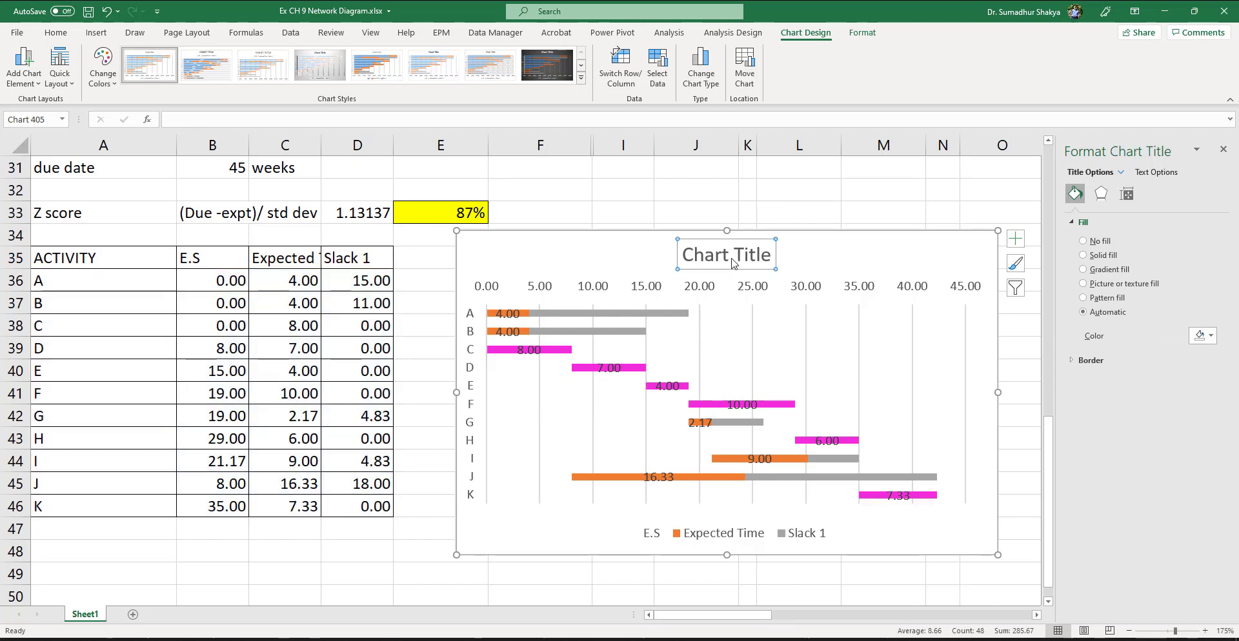
triple_click(733, 261)
type("G")
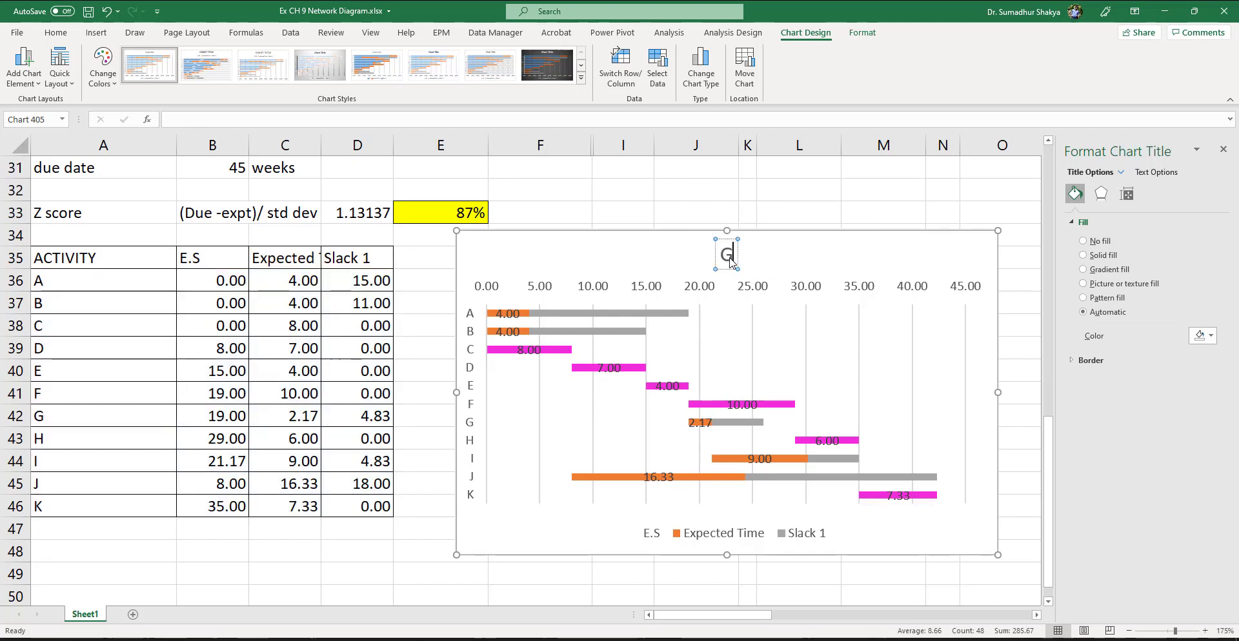
type("antt Chart")
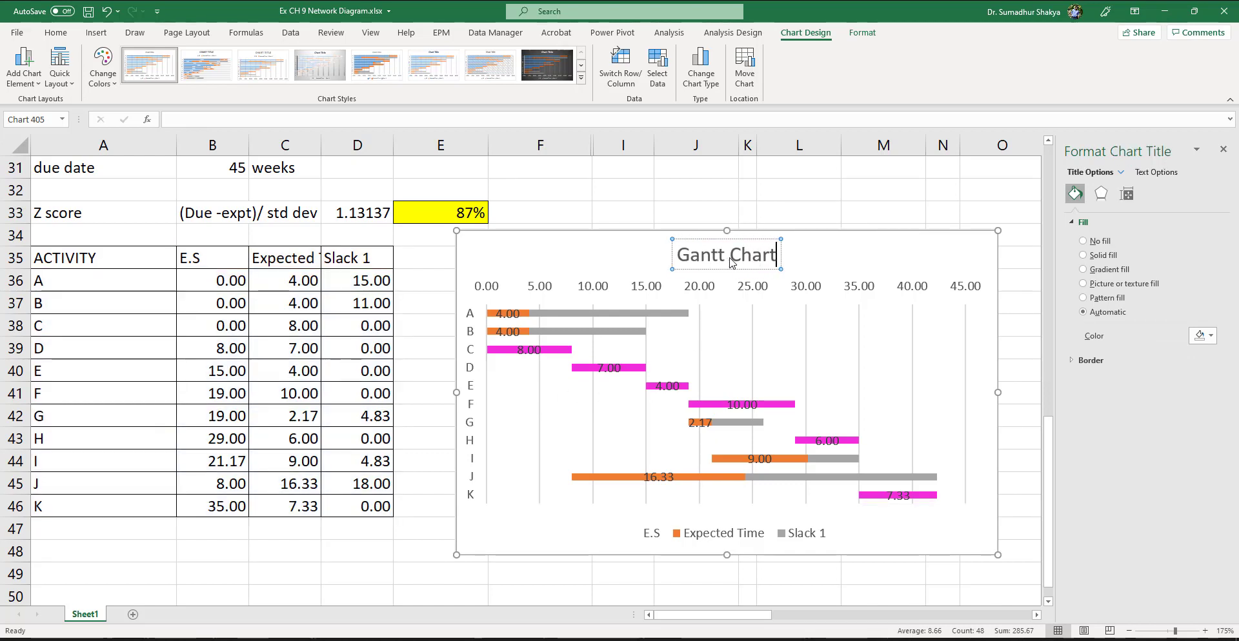
left_click(568, 250)
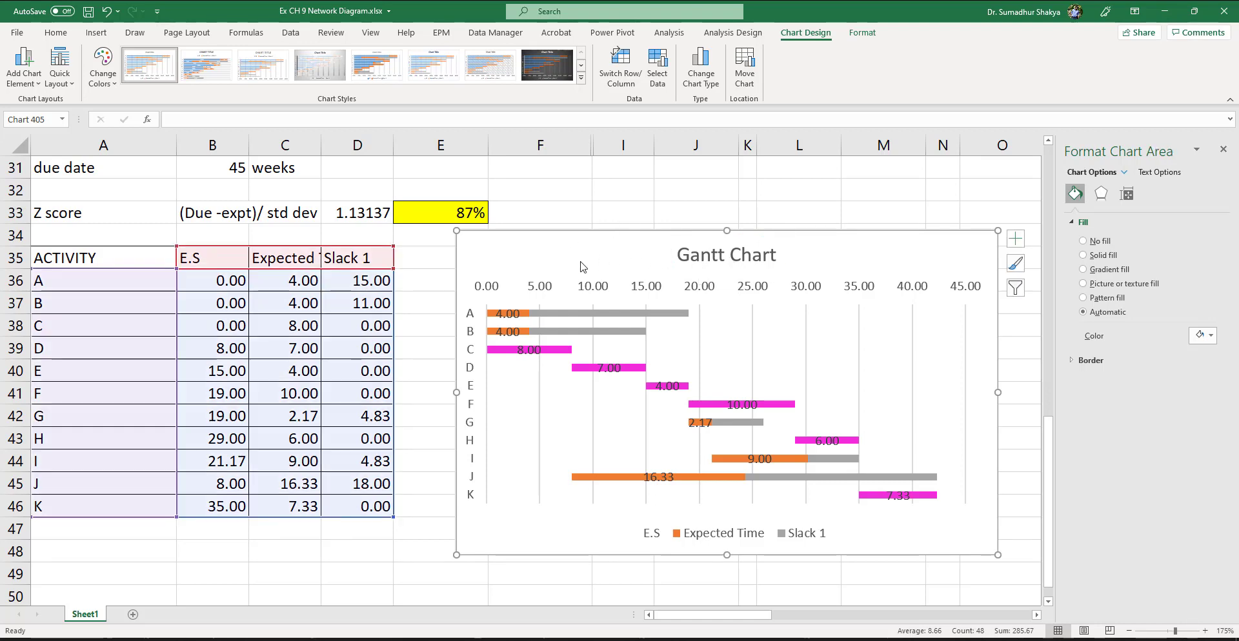
- Examine the activity network diagram in AM9:AV22, with its magenta critical activities and the expected times below the nodes
scroll(561, 277, "up", 1)
scroll(715, 338, "up", 8)
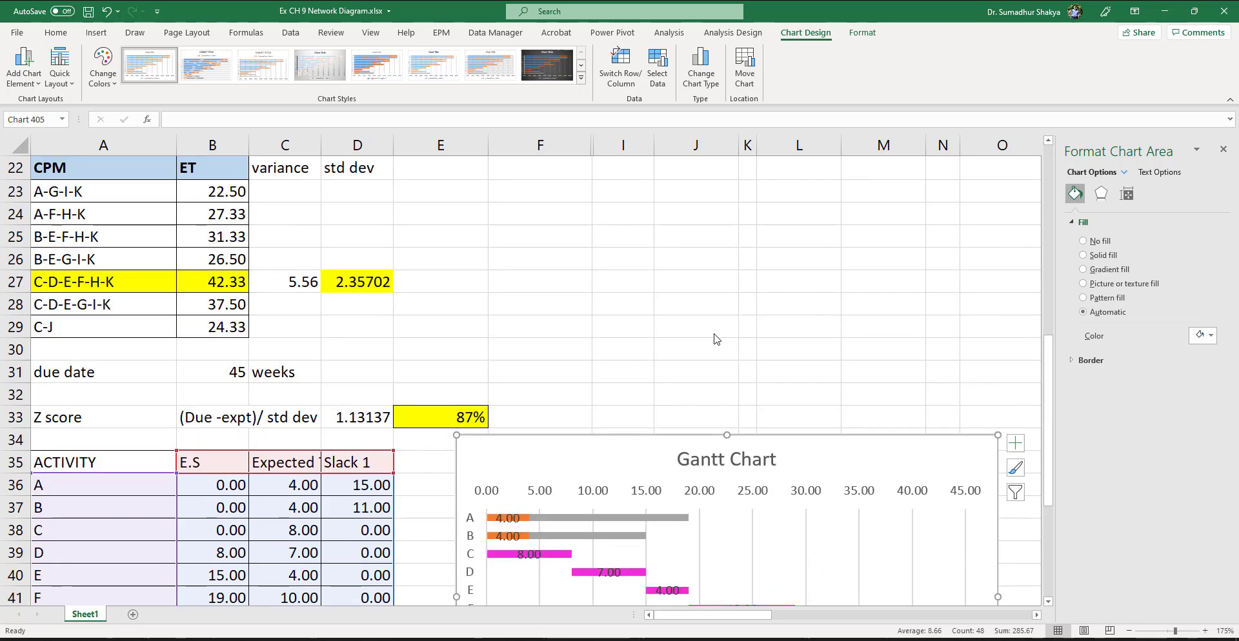
scroll(715, 339, "right", 2)
scroll(715, 339, "right", 5)
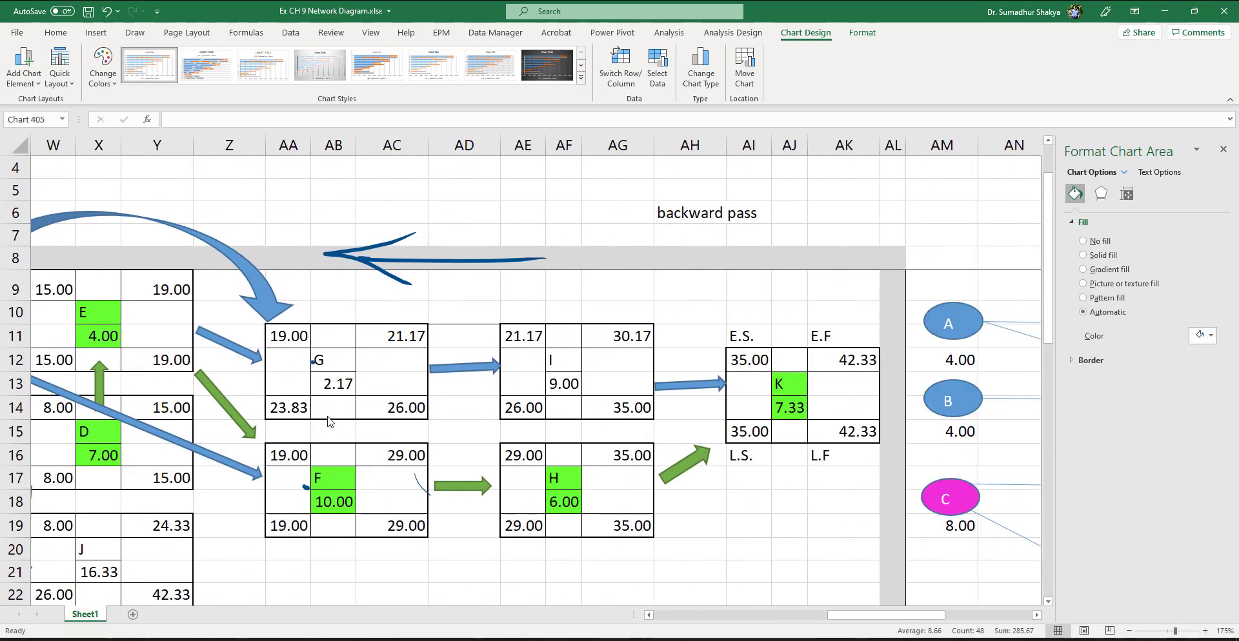
scroll(348, 412, "right", 5)
scroll(290, 376, "down", 1)
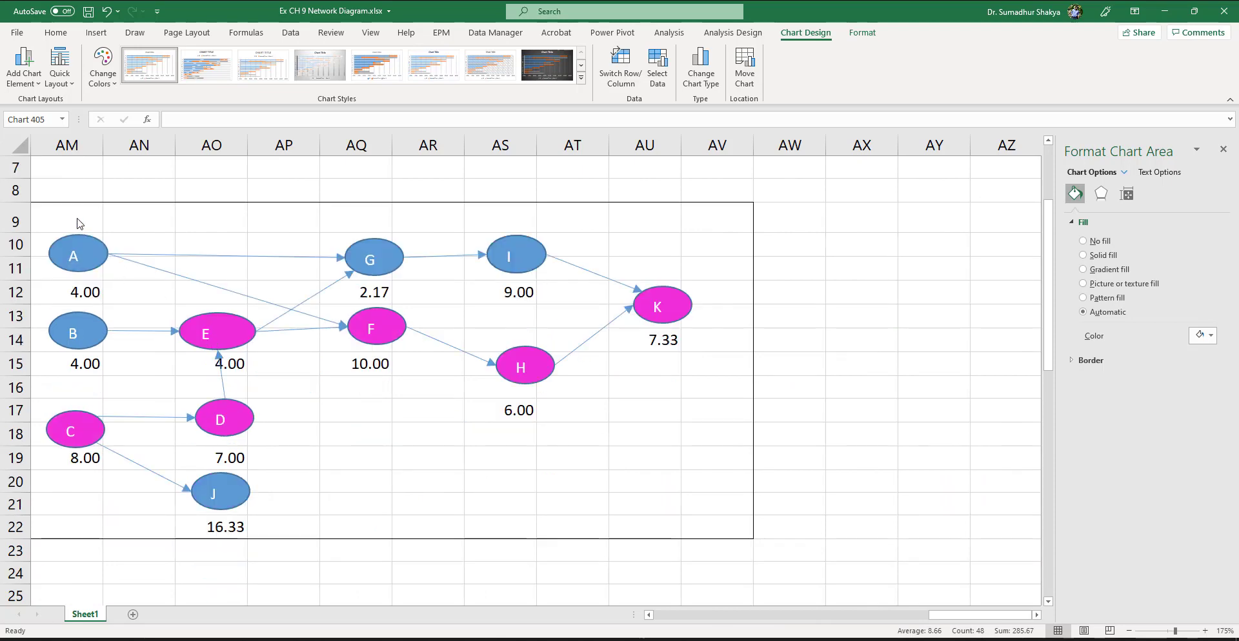
left_click_drag(61, 216, 750, 527)
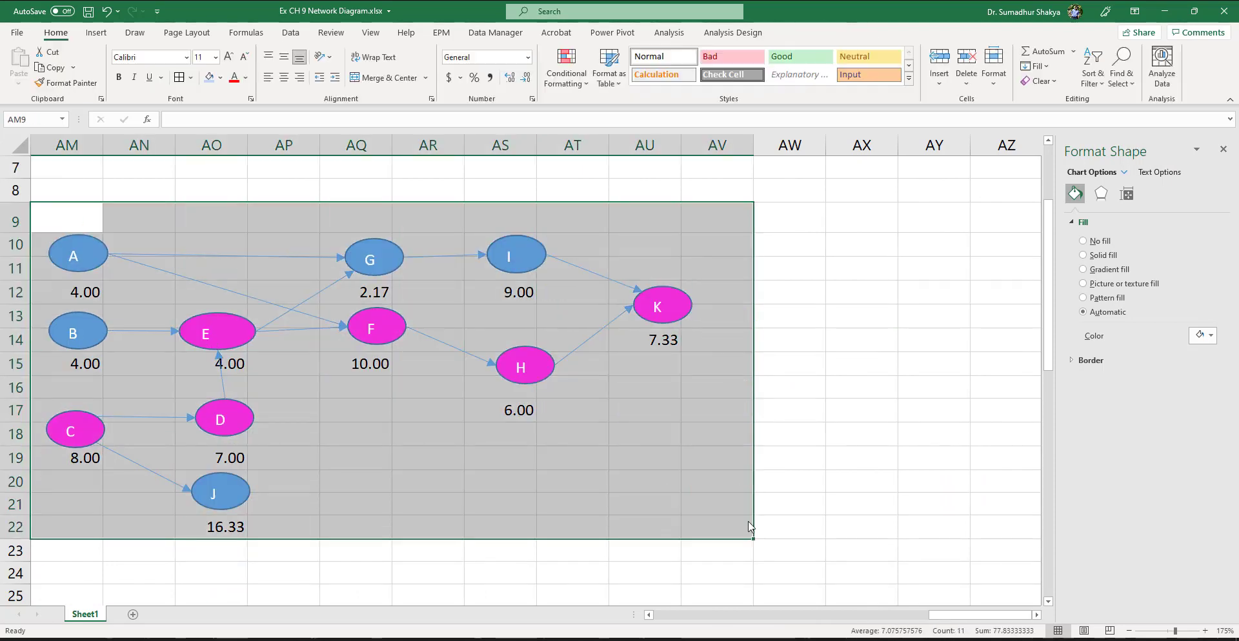
scroll(750, 527, "left", 2)
scroll(750, 527, "right", 2)
scroll(750, 527, "left", 2)
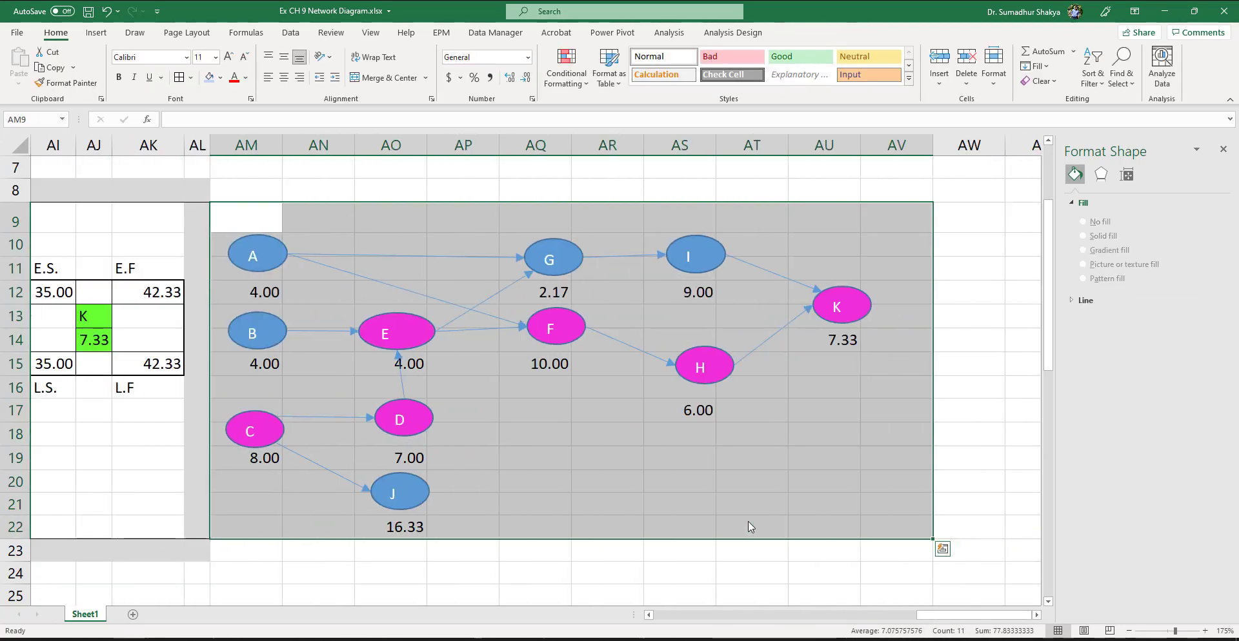
scroll(751, 527, "right", 1)
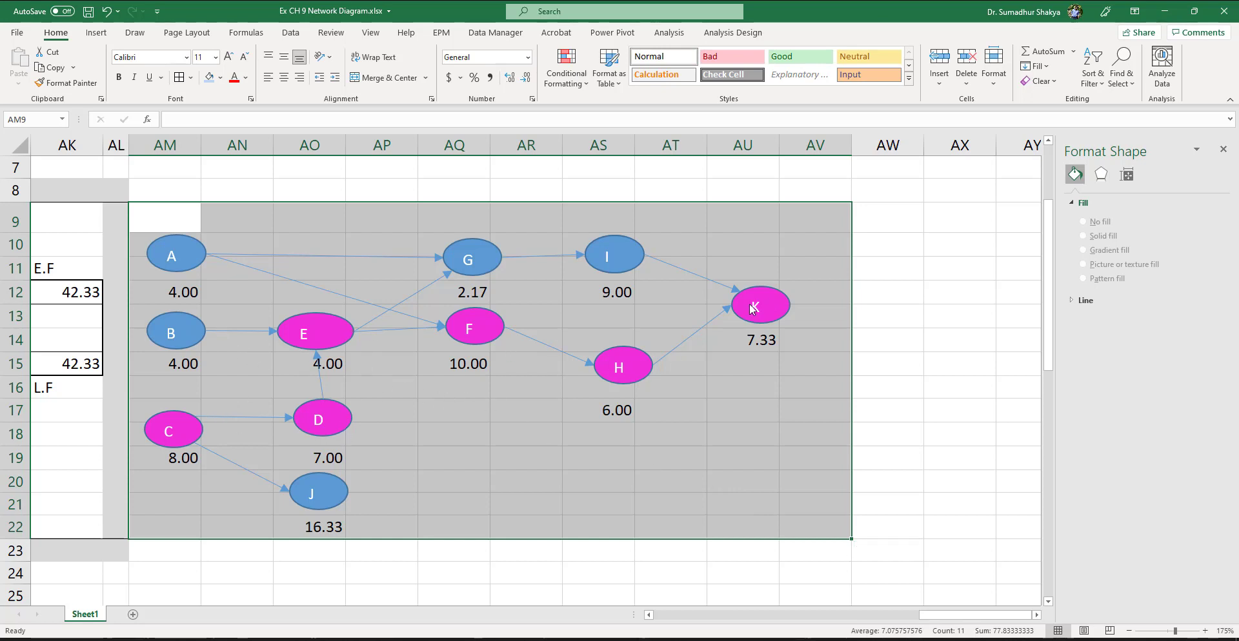
- Return to the Gantt chart and review its labelled activity bars
scroll(755, 316, "left", 3)
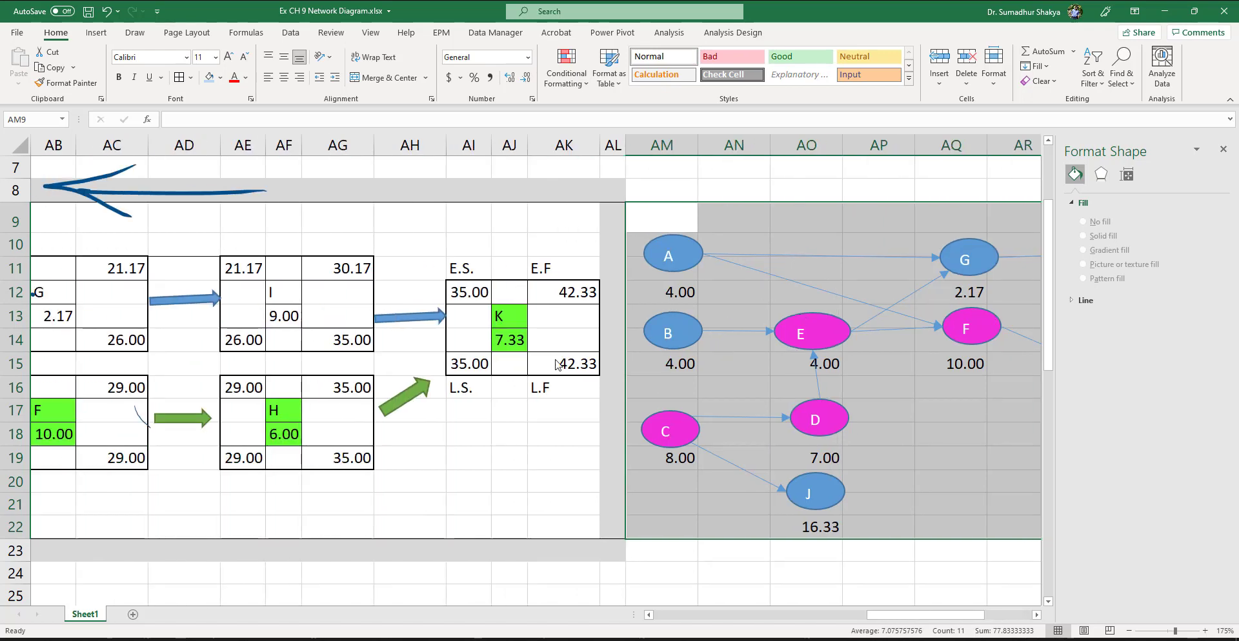
scroll(467, 349, "down", 2)
scroll(467, 349, "down", 4)
scroll(466, 348, "left", 10)
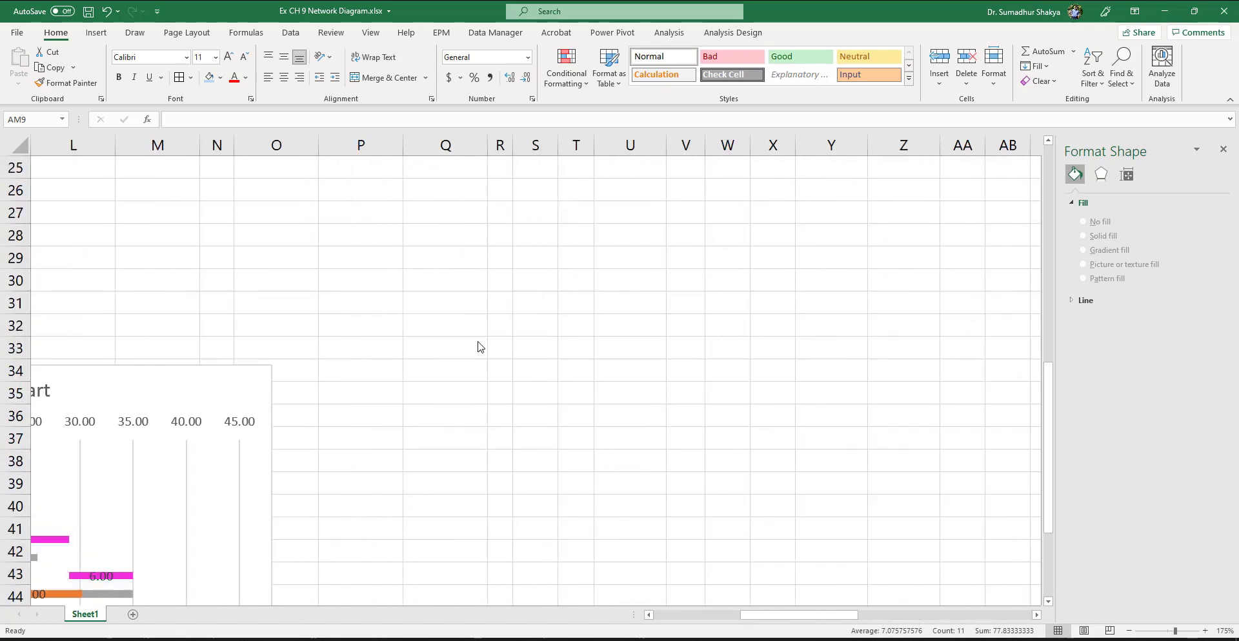
scroll(782, 368, "down", 2)
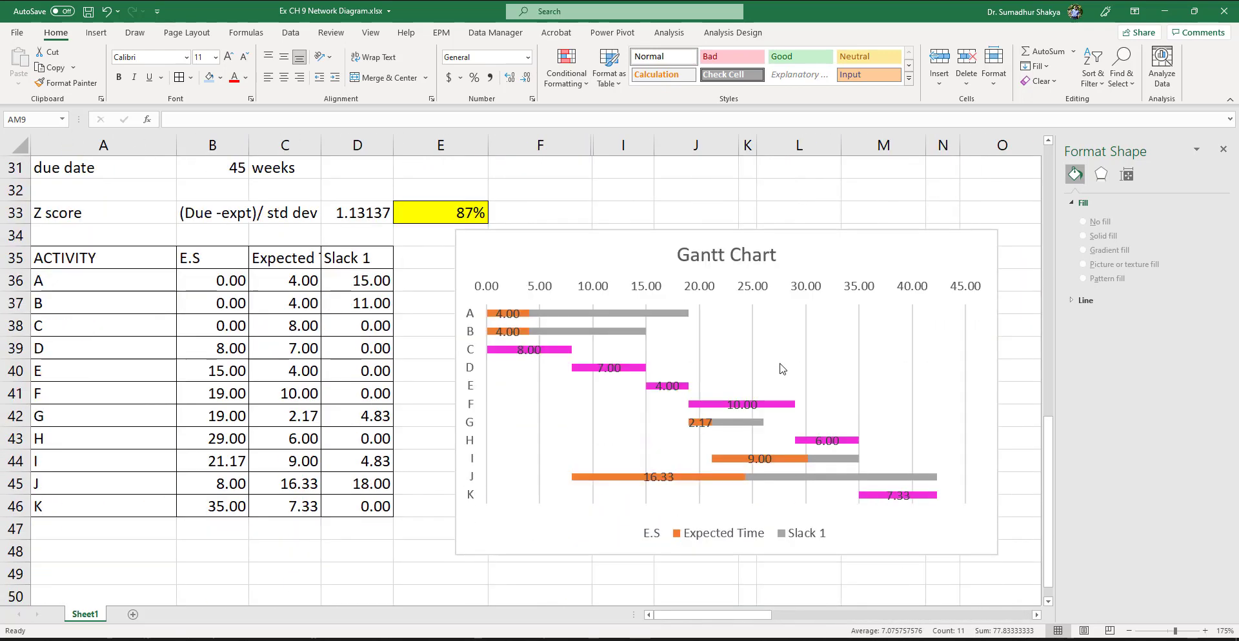
left_click(890, 257)
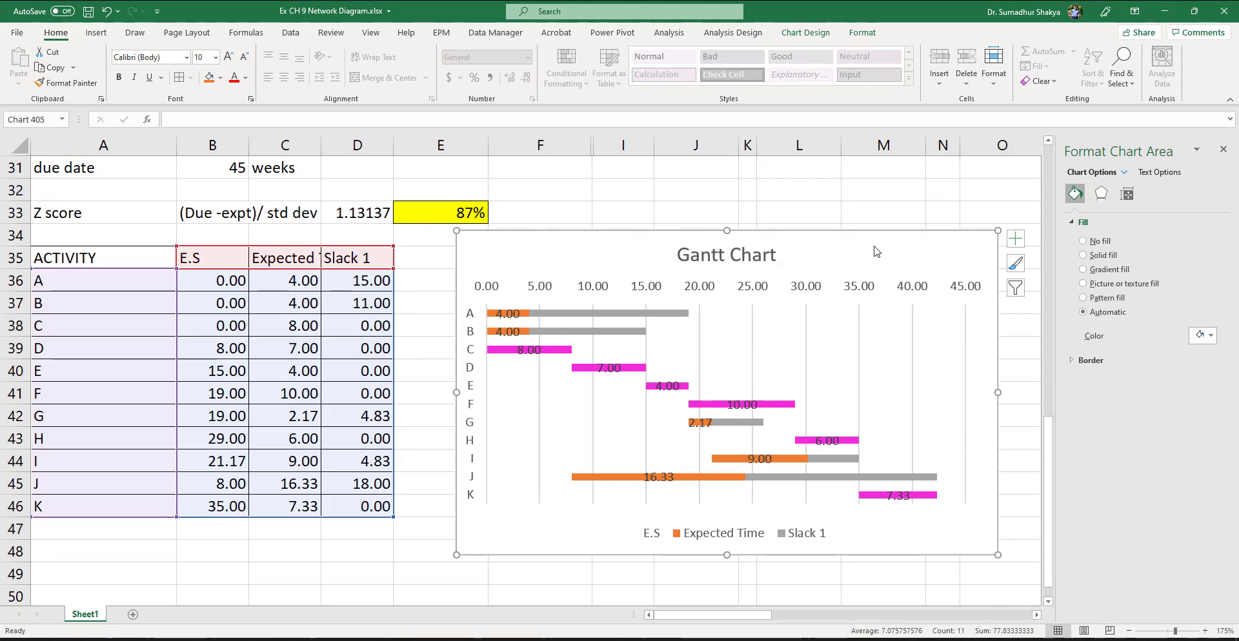
- Compare the due date in B31 with the completion probability formula in E33
scroll(875, 251, "up", 1)
left_click(204, 244)
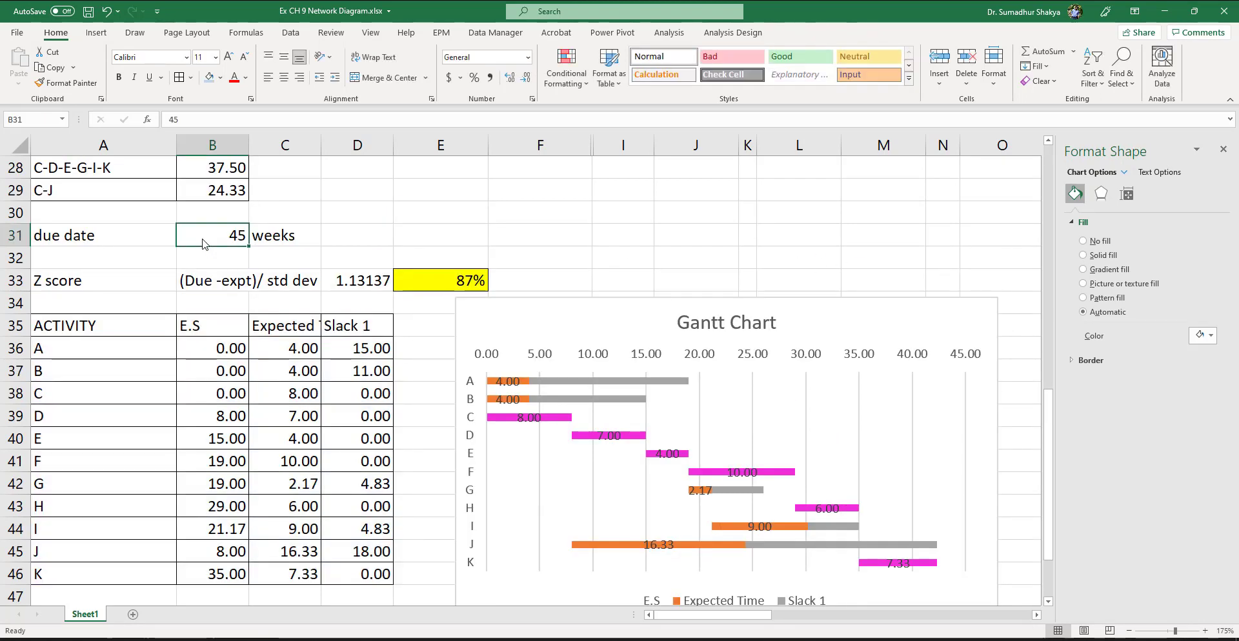
left_click(455, 280)
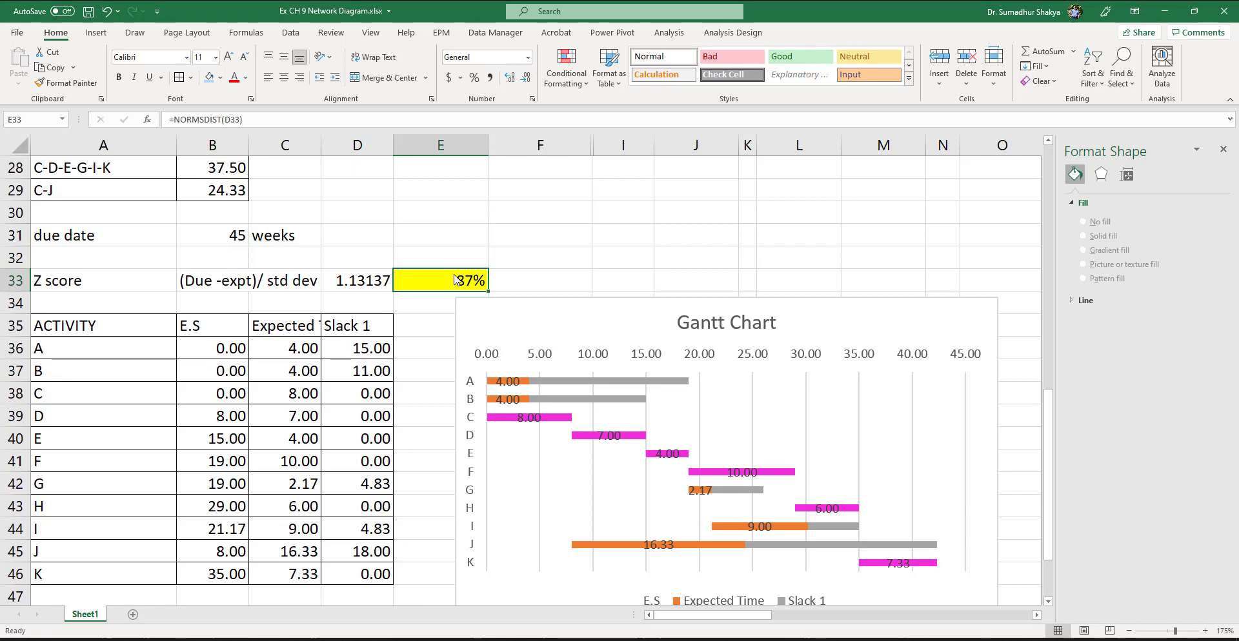
left_click(216, 236)
left_click(455, 281)
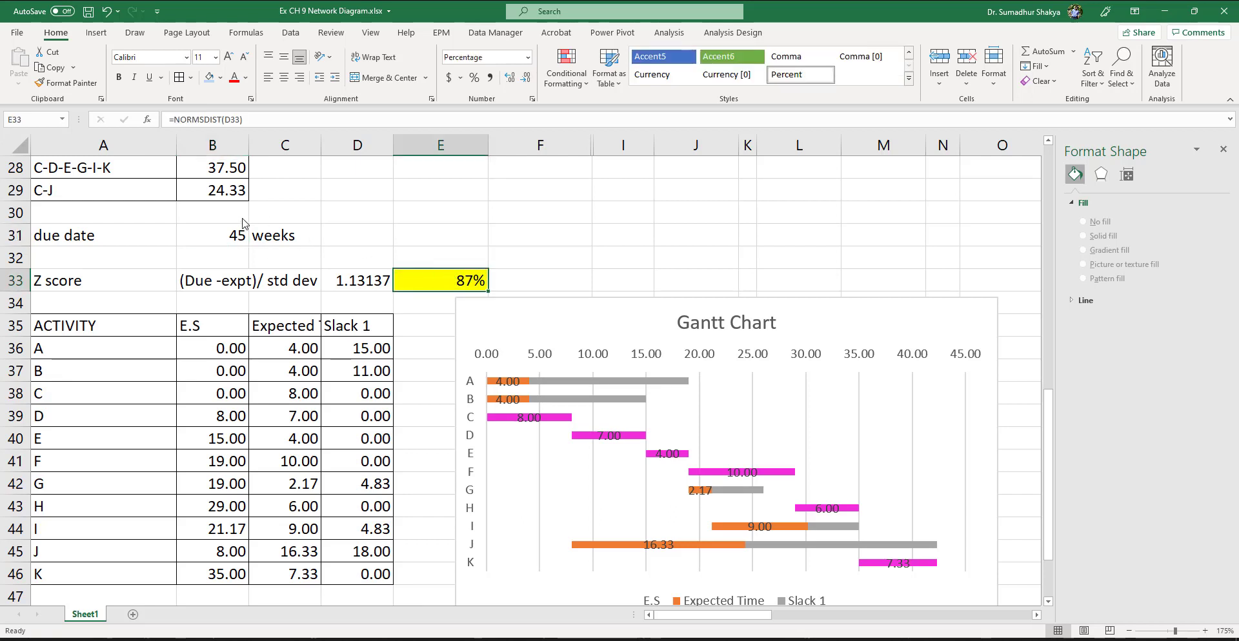
left_click(229, 240)
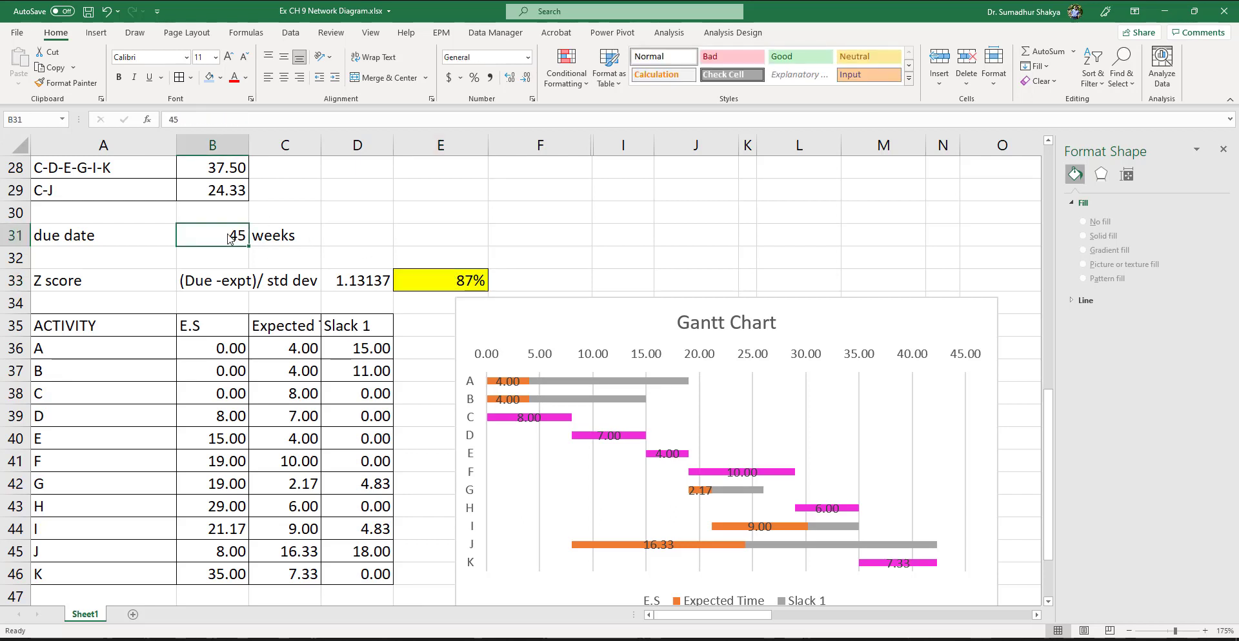
left_click(463, 284)
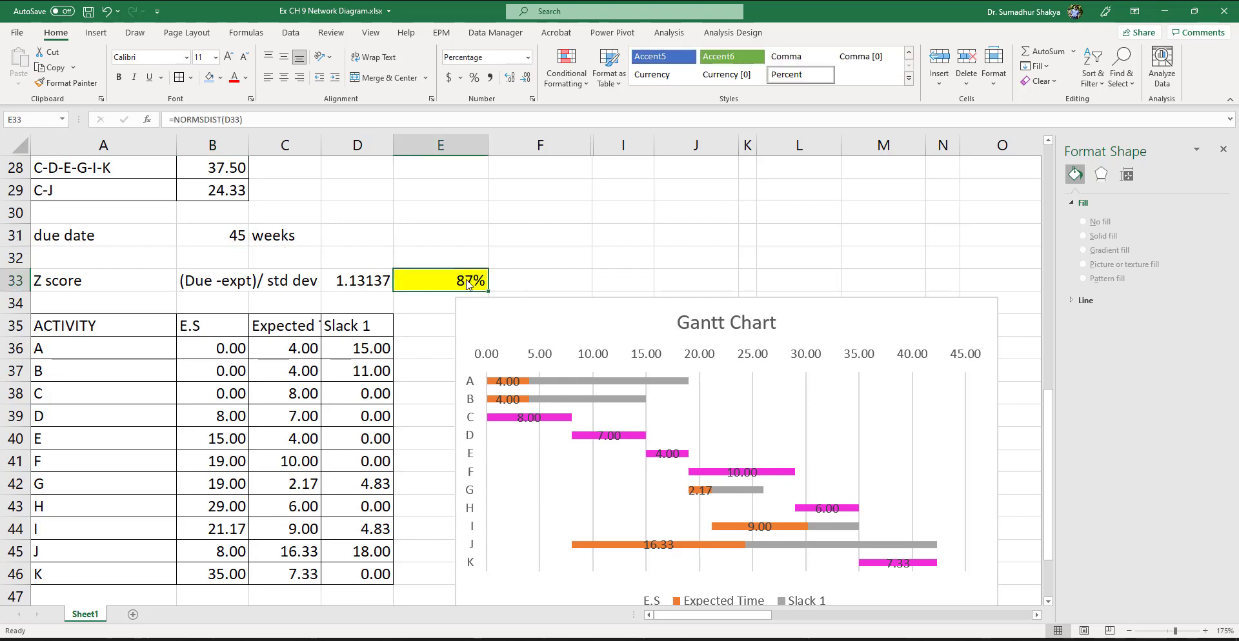
- Review the Expected Time through L.S. columns of the main activity table and the expected time formula in F12
scroll(469, 306, "down", 2)
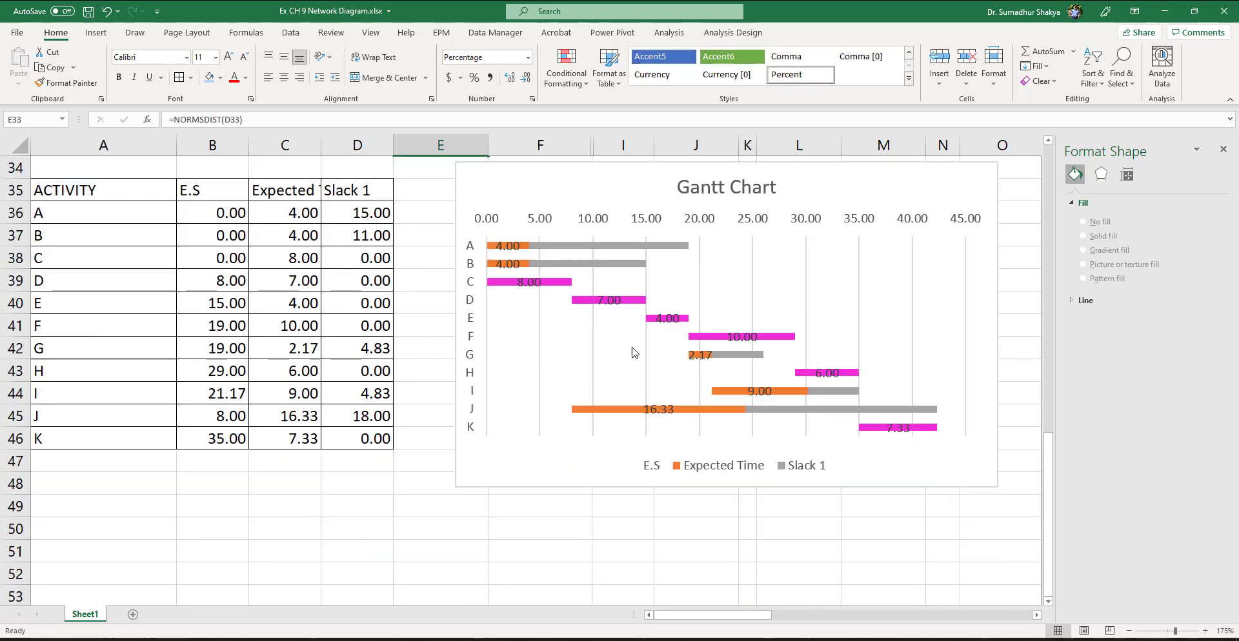
left_click(968, 471)
scroll(968, 471, "right", 2)
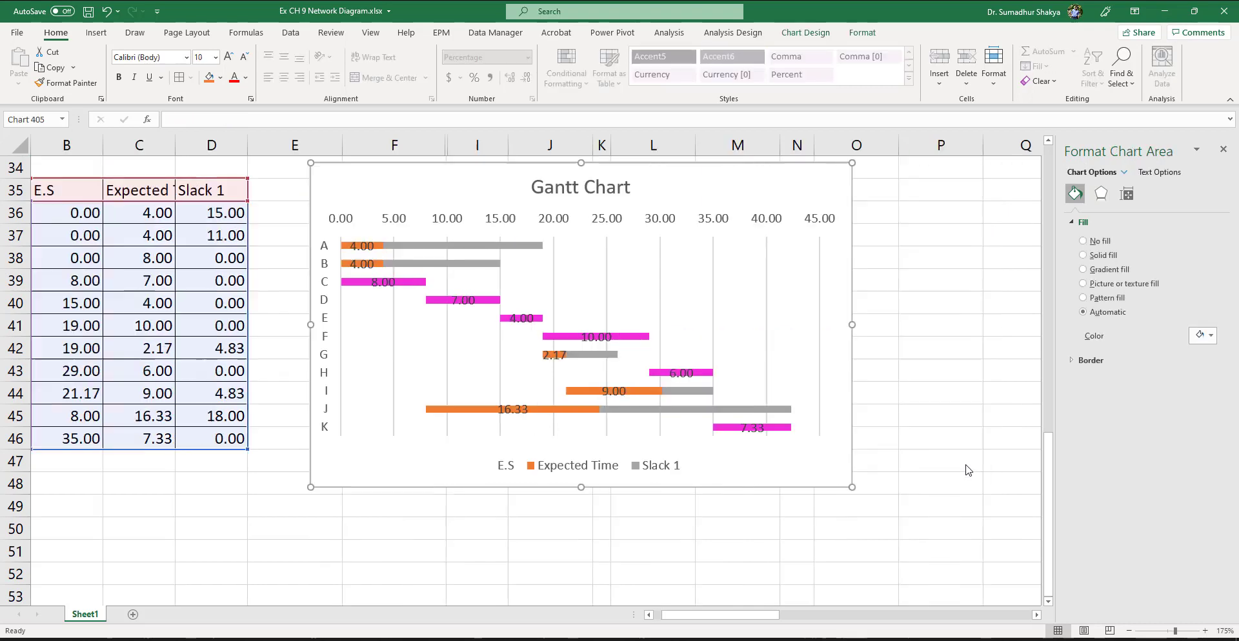
scroll(650, 321, "up", 11)
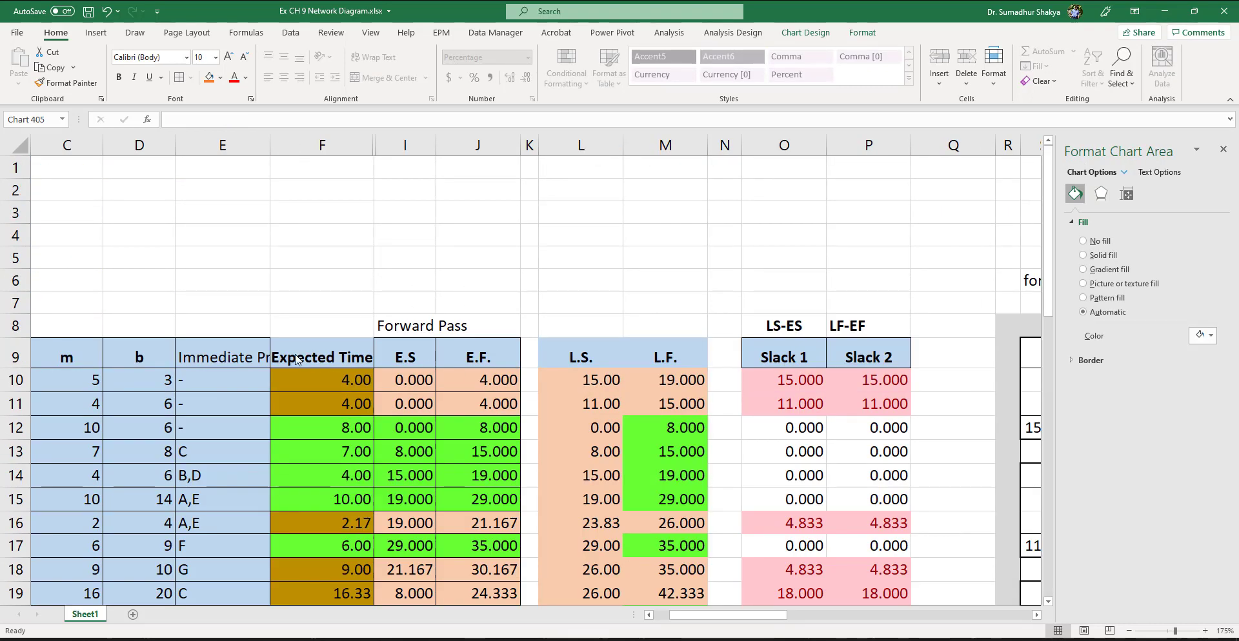
left_click_drag(322, 357, 581, 519)
scroll(589, 522, "down", 2)
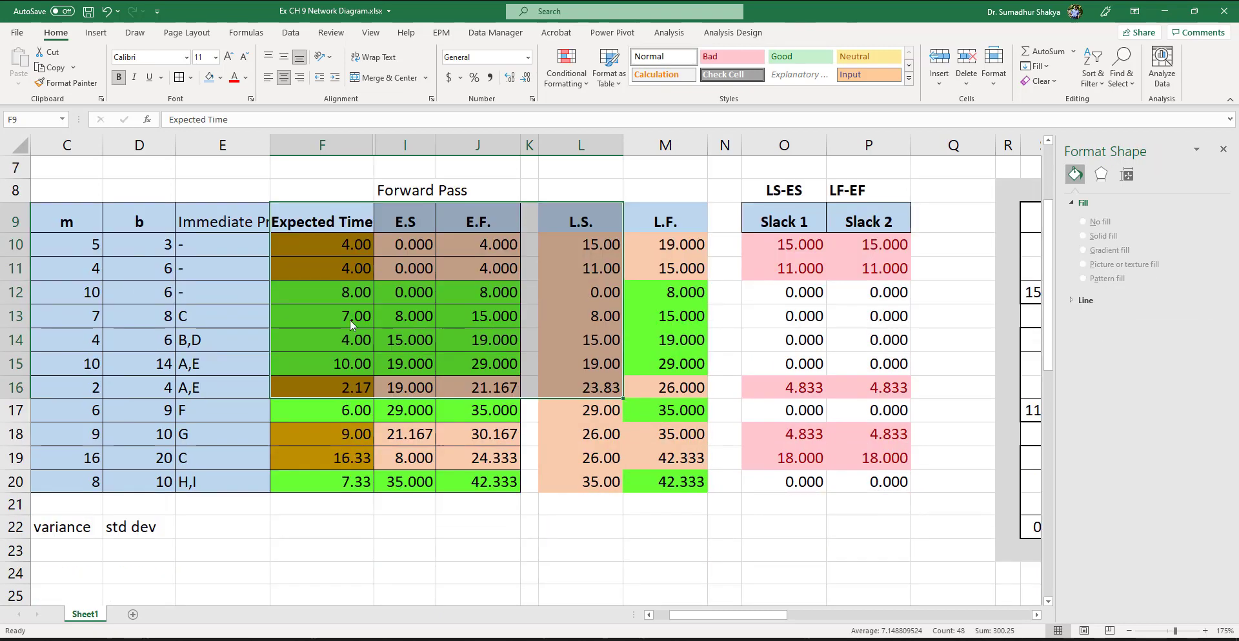
left_click(344, 295)
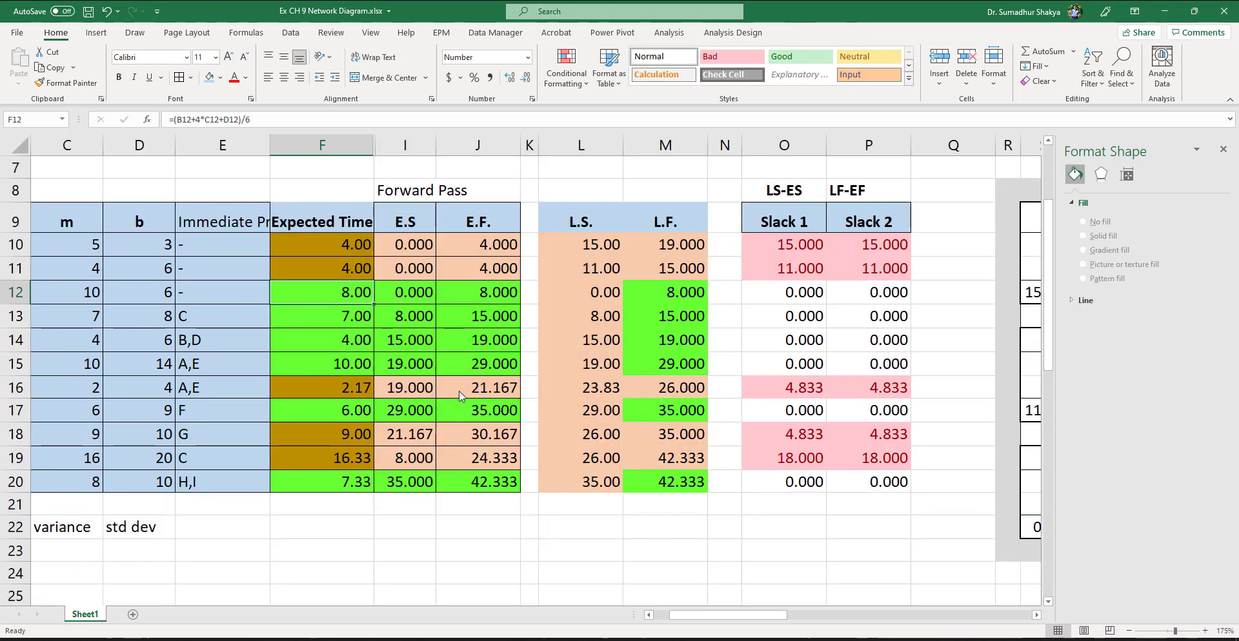
- Inspect the start and finish times in the boxes of activities A and E in the forward and backward pass diagram
scroll(629, 381, "right", 6)
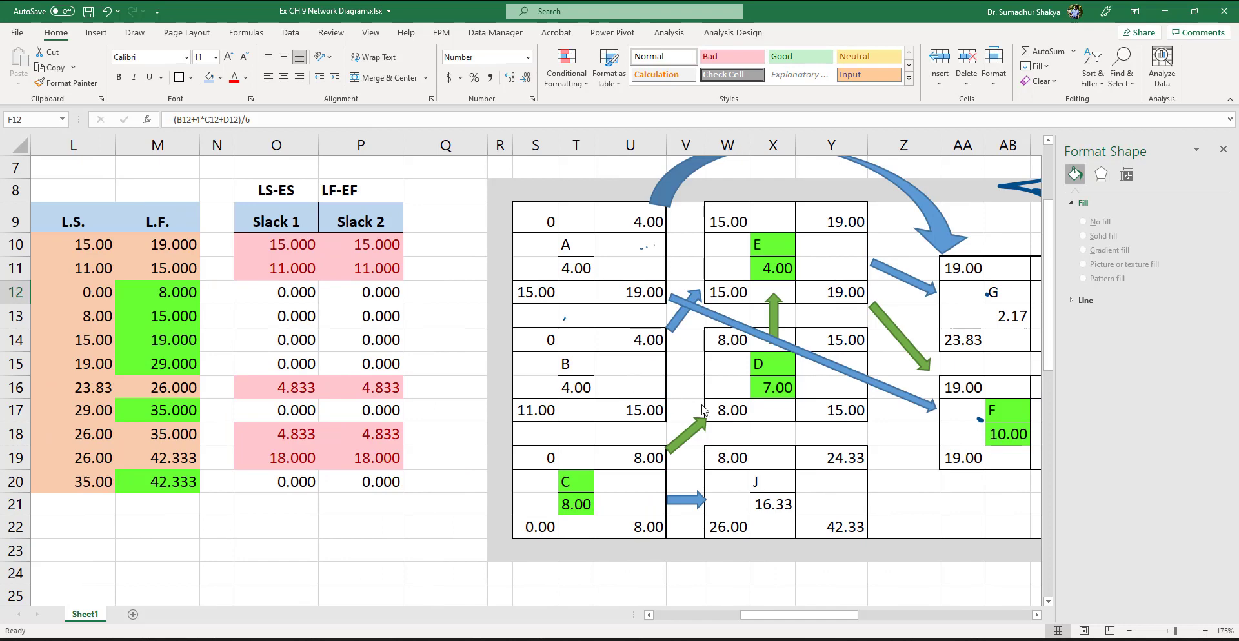
scroll(703, 410, "right", 4)
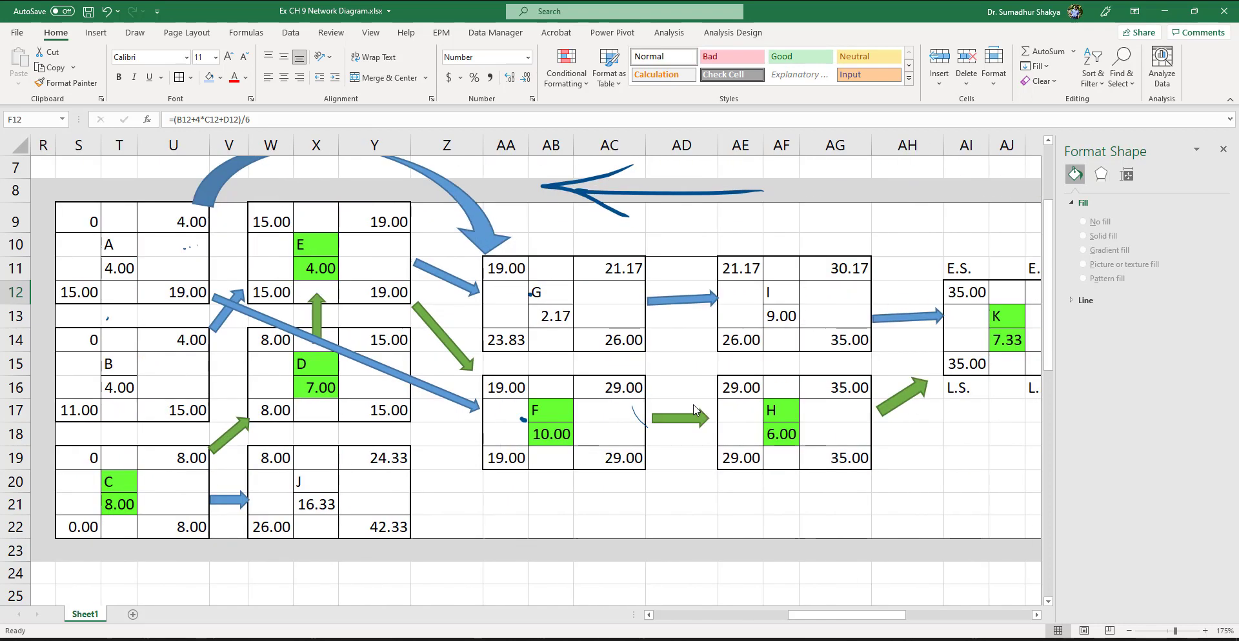
left_click(80, 291)
left_click(187, 293)
left_click(175, 220)
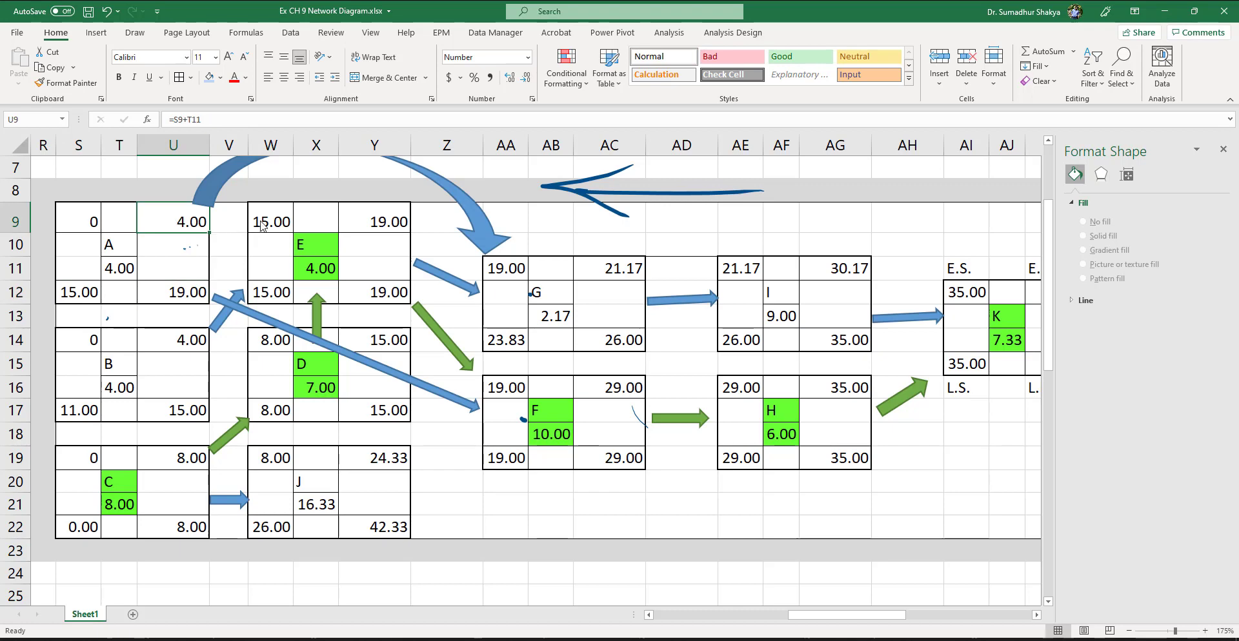
left_click(264, 225)
left_click(384, 228)
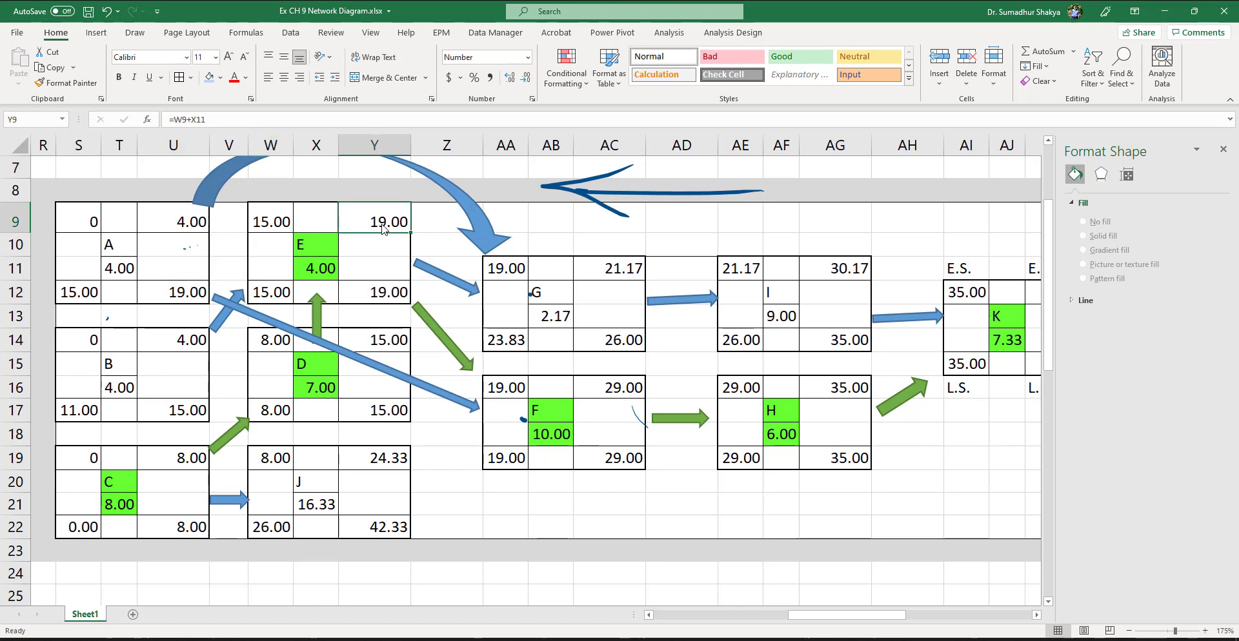
- Examine activities A and G in the main activity table along with their times and slack
scroll(385, 229, "left", 8)
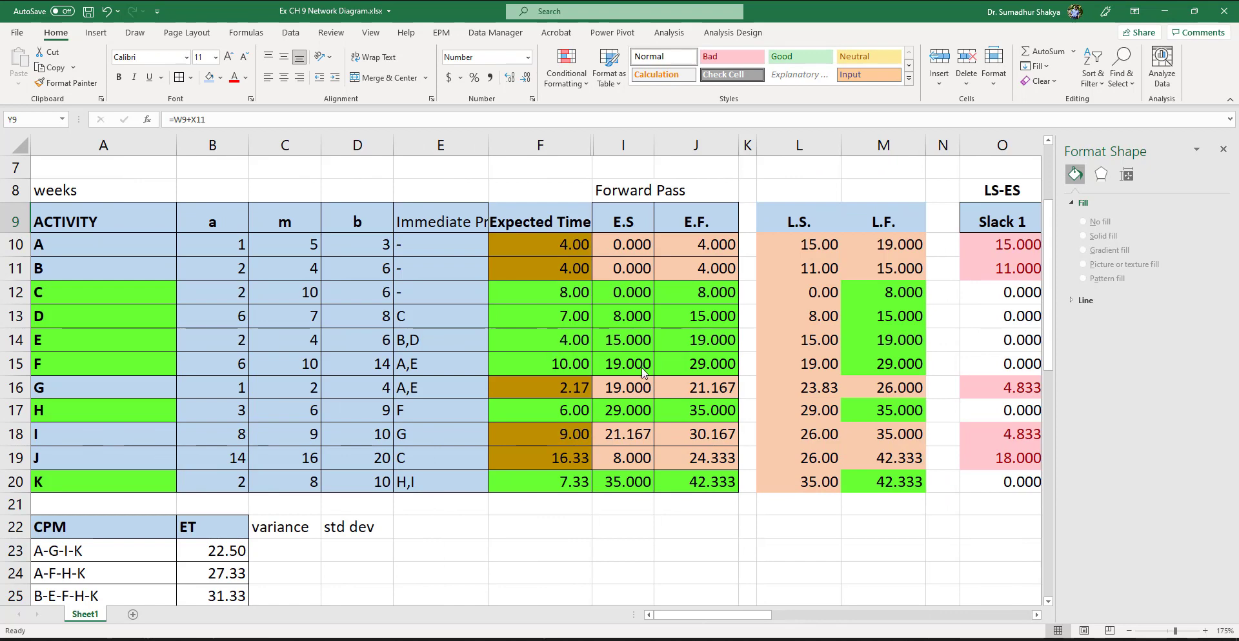
left_click(123, 259)
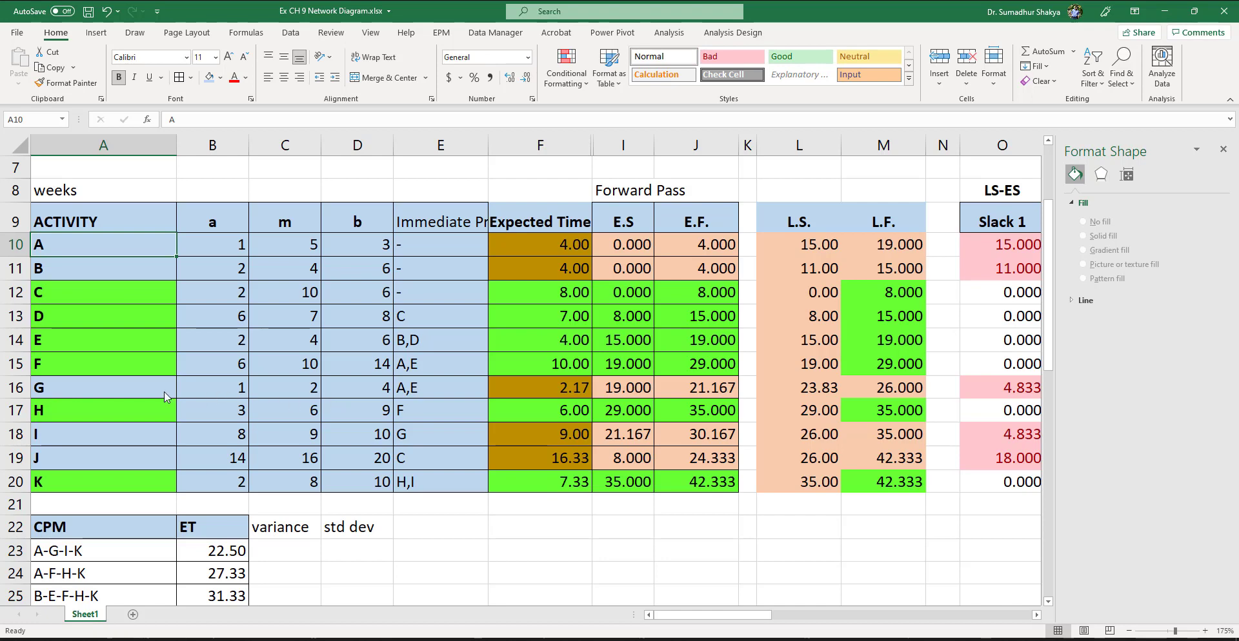
left_click(102, 394)
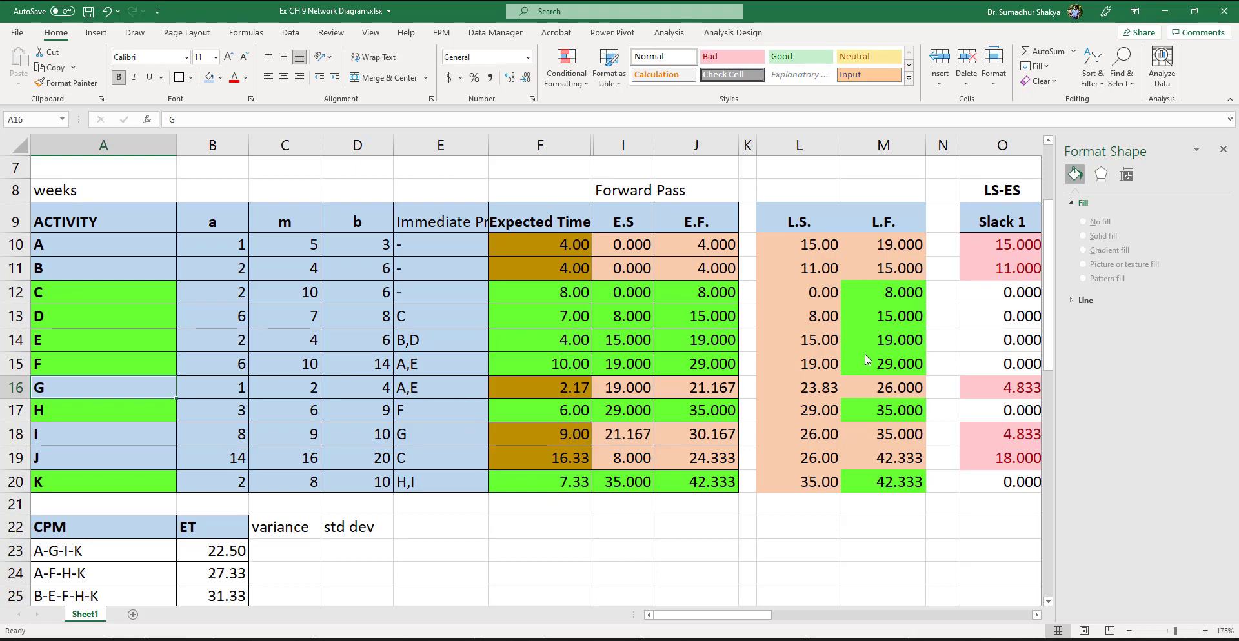
- Inspect the oval network diagram and select activity G's node
scroll(869, 359, "right", 3)
scroll(869, 359, "right", 6)
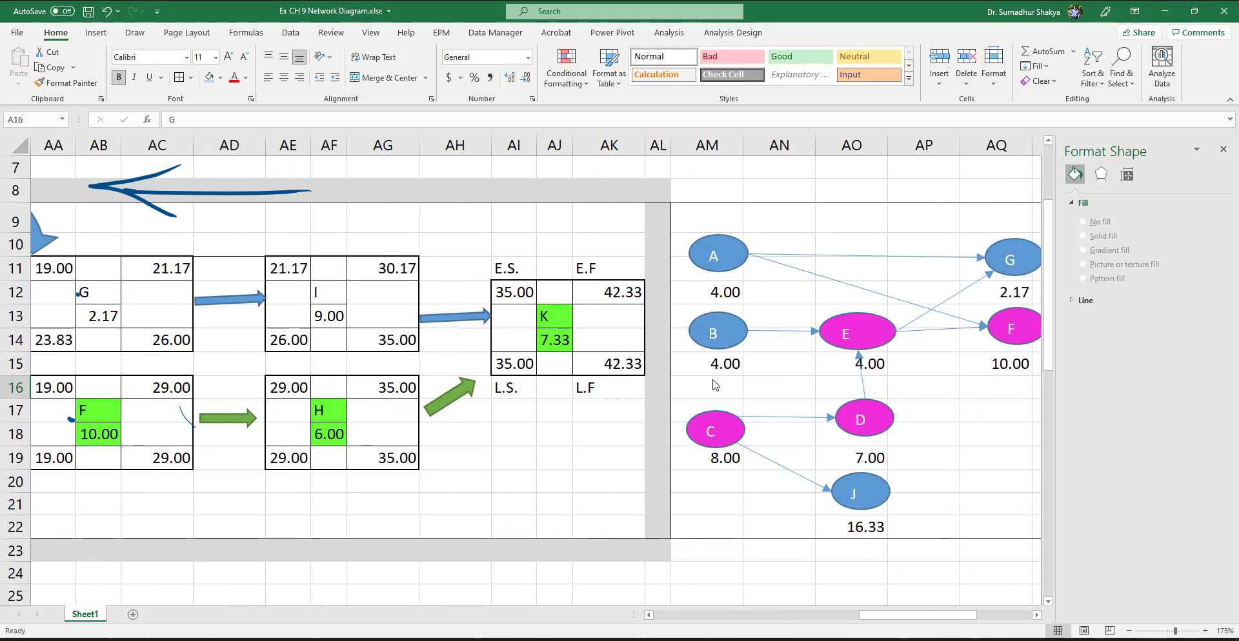
scroll(730, 436, "right", 2)
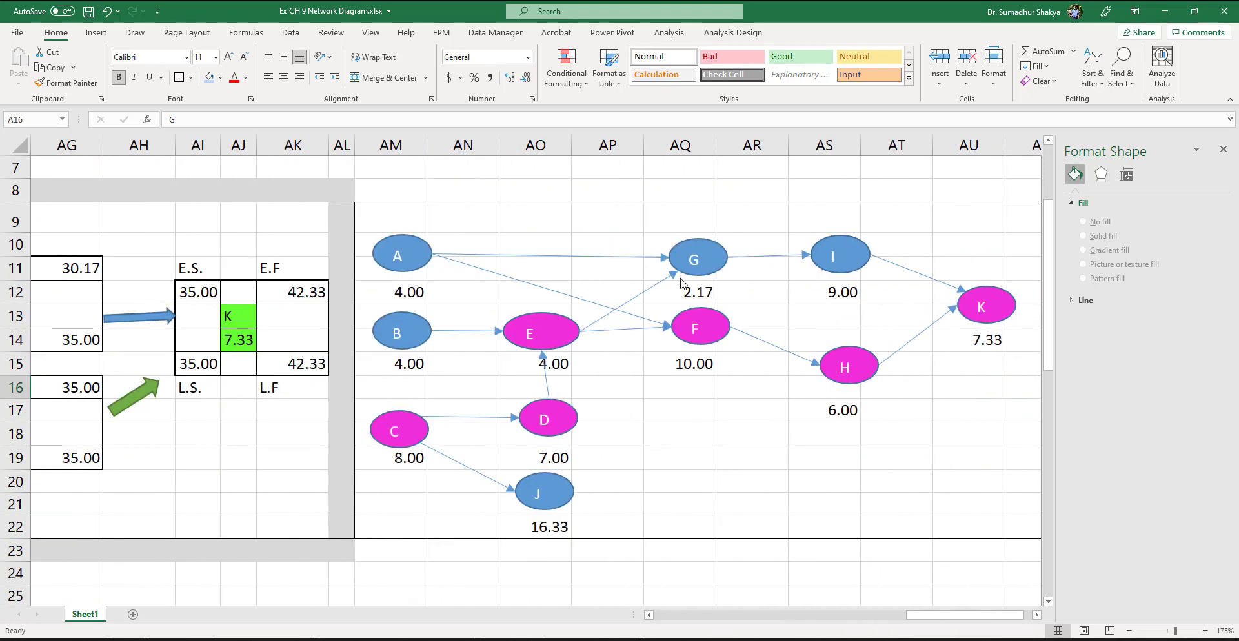
right_click(703, 255)
key("Escape")
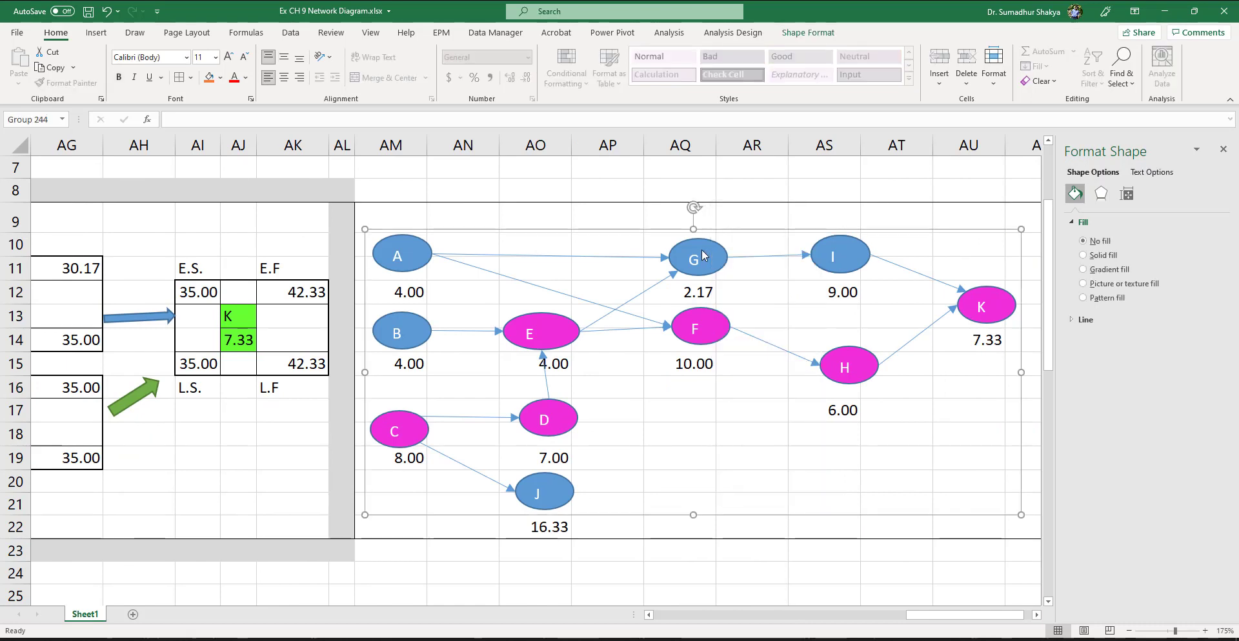
right_click(704, 255)
key("Escape")
left_click(700, 254)
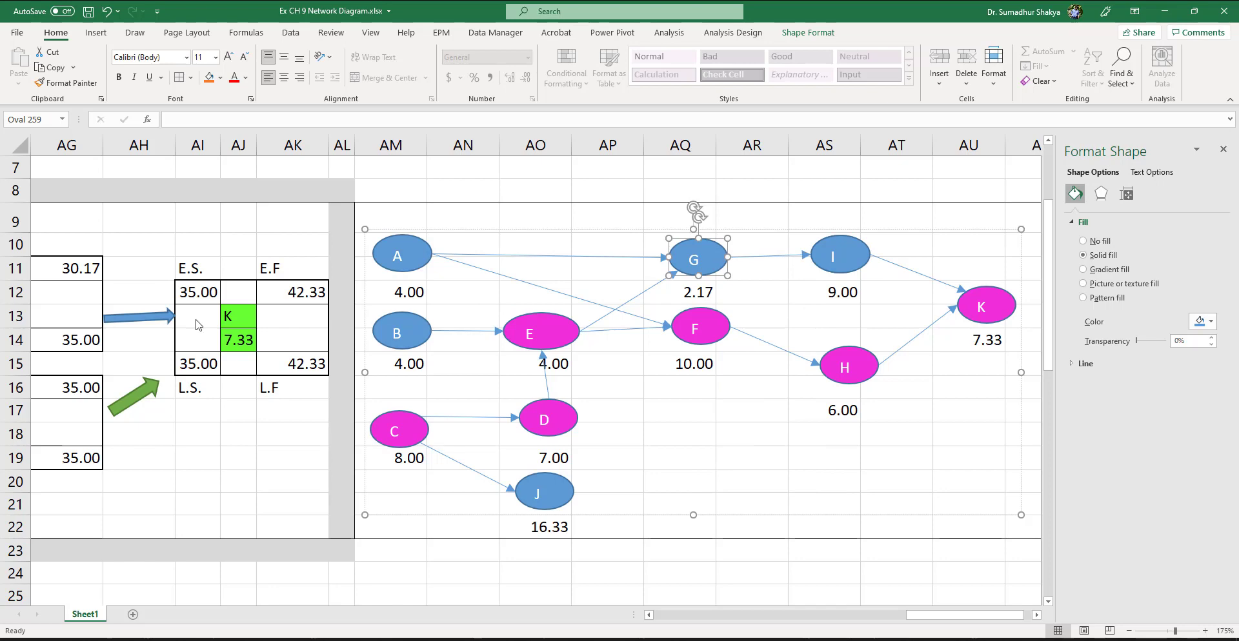
- Review the Gantt chart together with the completion probability formula in E33
scroll(500, 387, "left", 5)
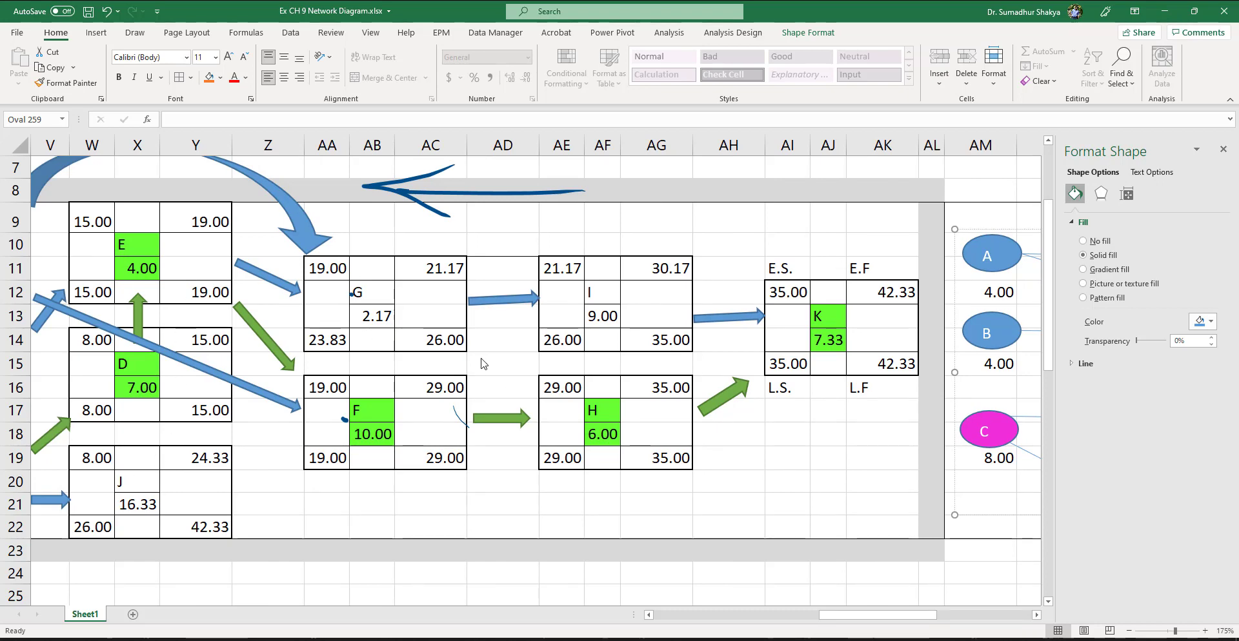
scroll(449, 360, "left", 10)
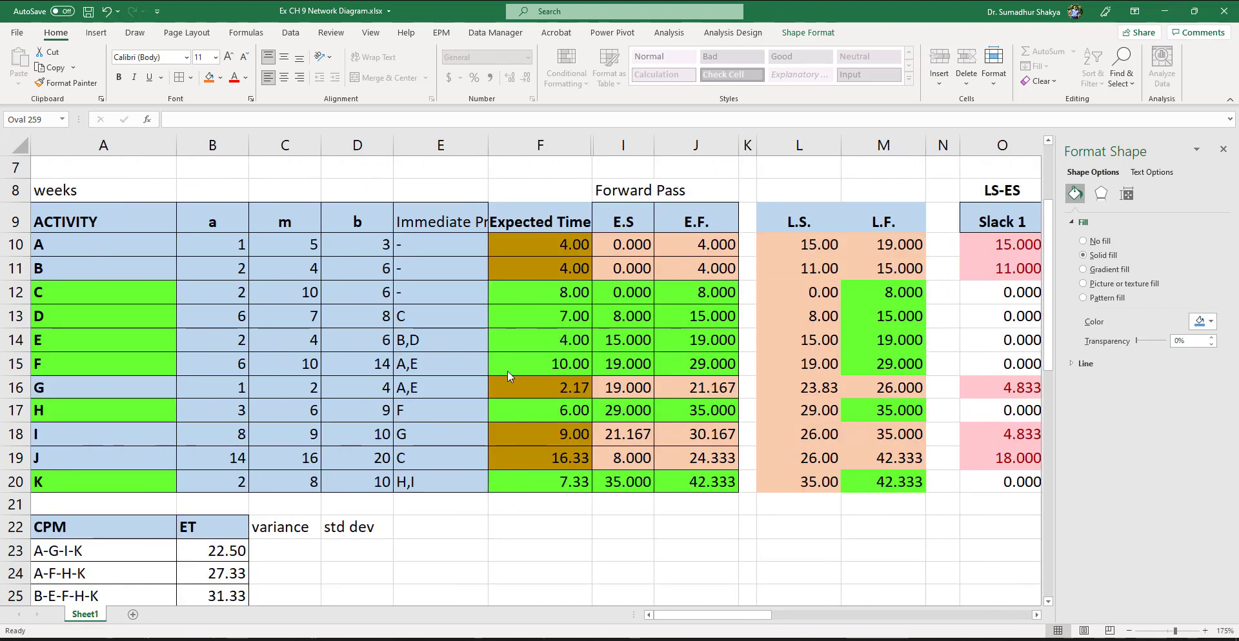
scroll(507, 370, "down", 7)
scroll(509, 376, "down", 1)
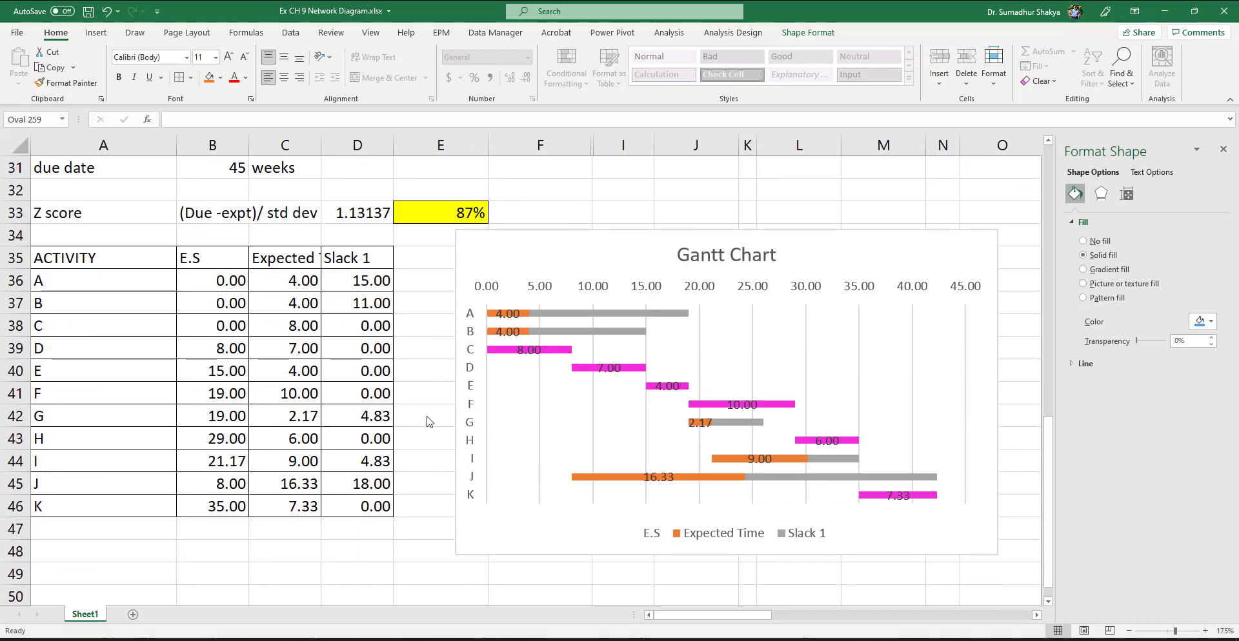
left_click(487, 532)
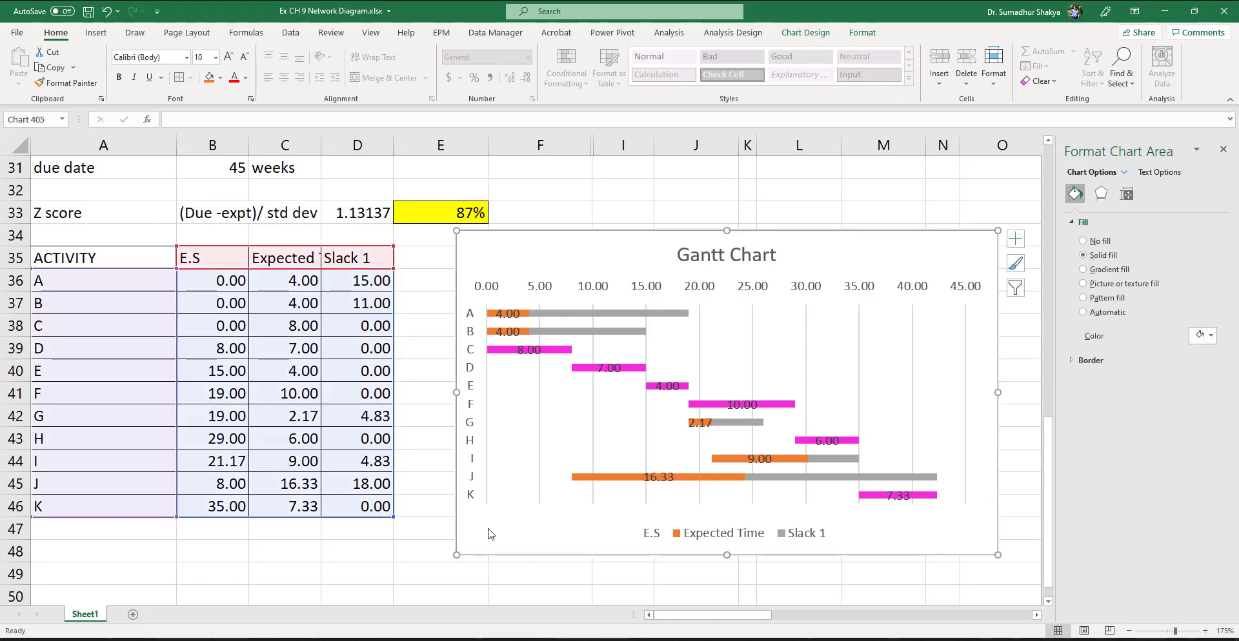
scroll(477, 473, "up", 2)
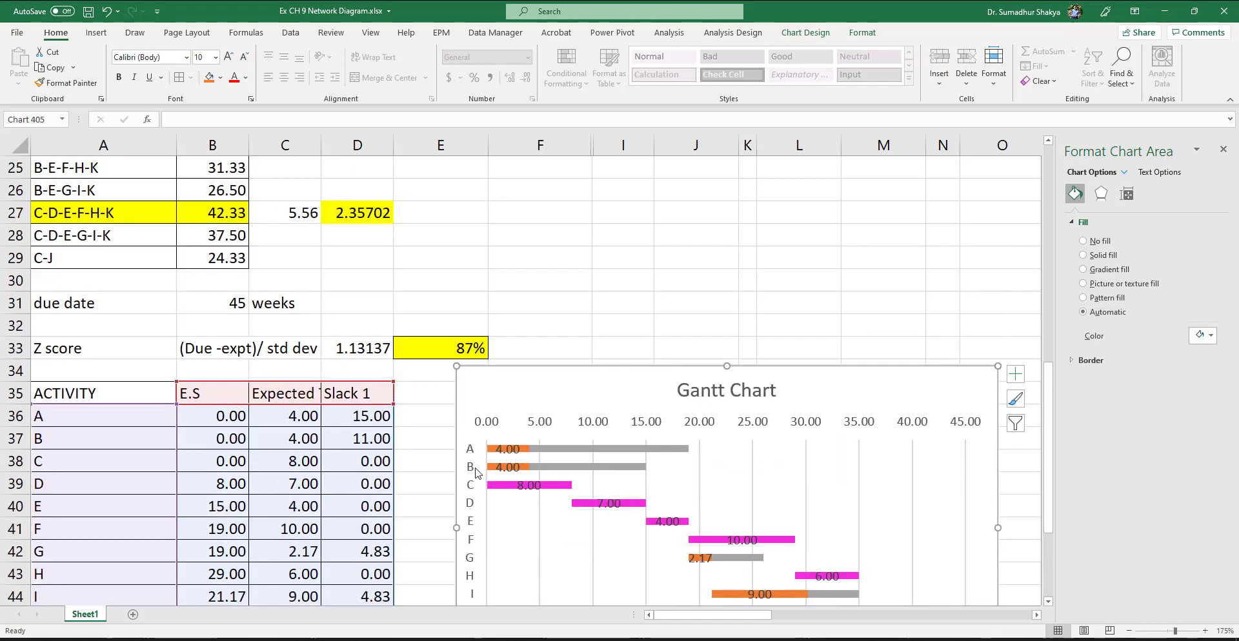
left_click(440, 350)
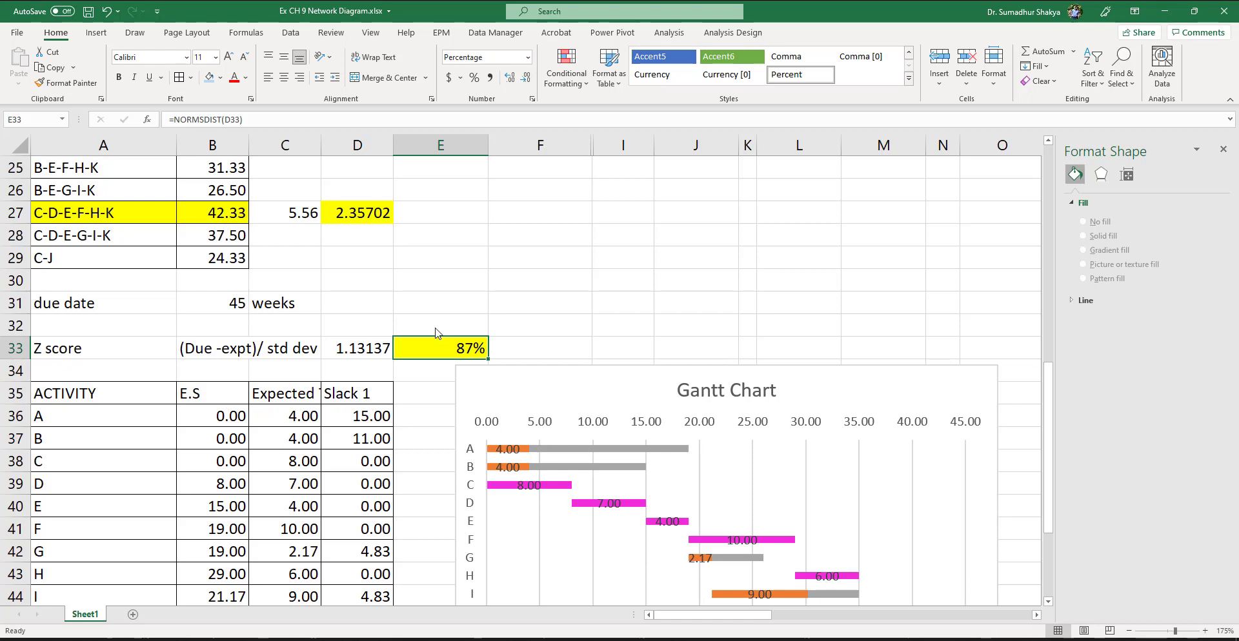
- Check activity A's a, m and b estimates against the critical path's standard deviation in D27 and the probability in E33
scroll(436, 333, "up", 8)
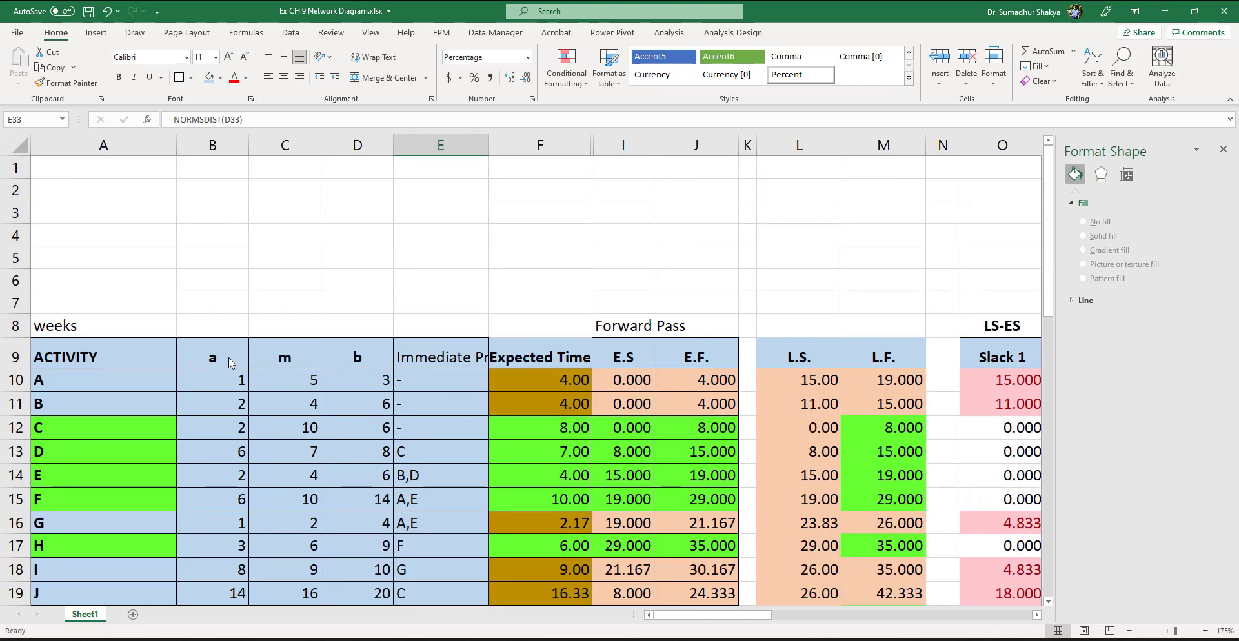
left_click(236, 385)
left_click(287, 386)
left_click(373, 380)
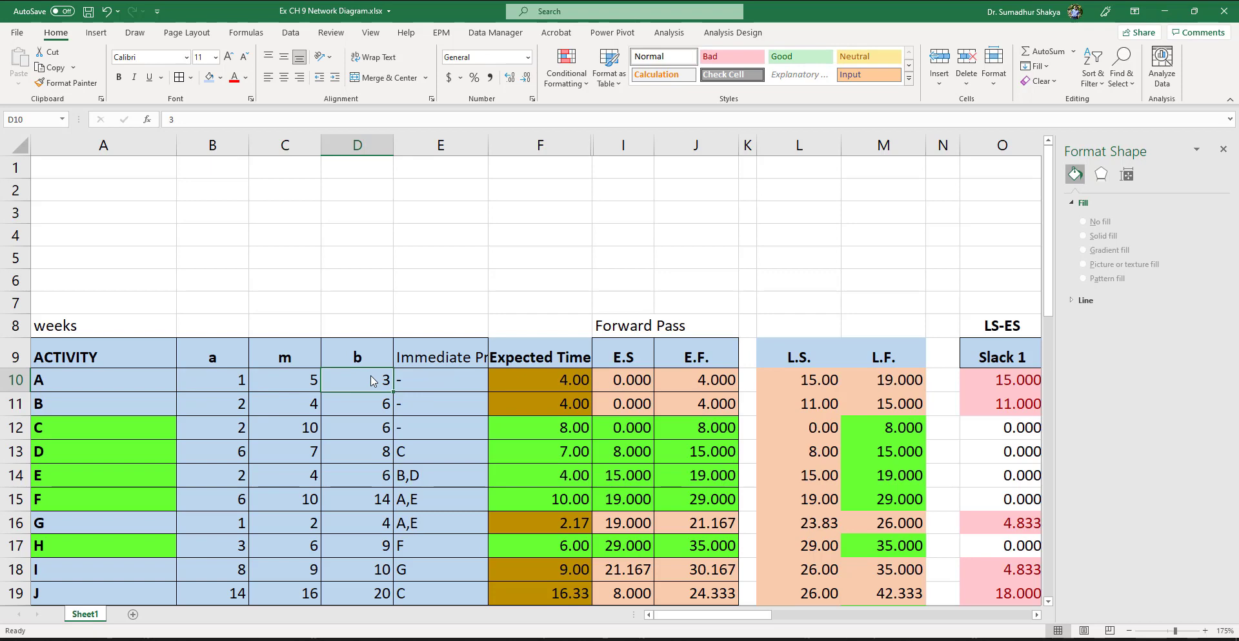
scroll(372, 381, "down", 2)
scroll(426, 397, "down", 3)
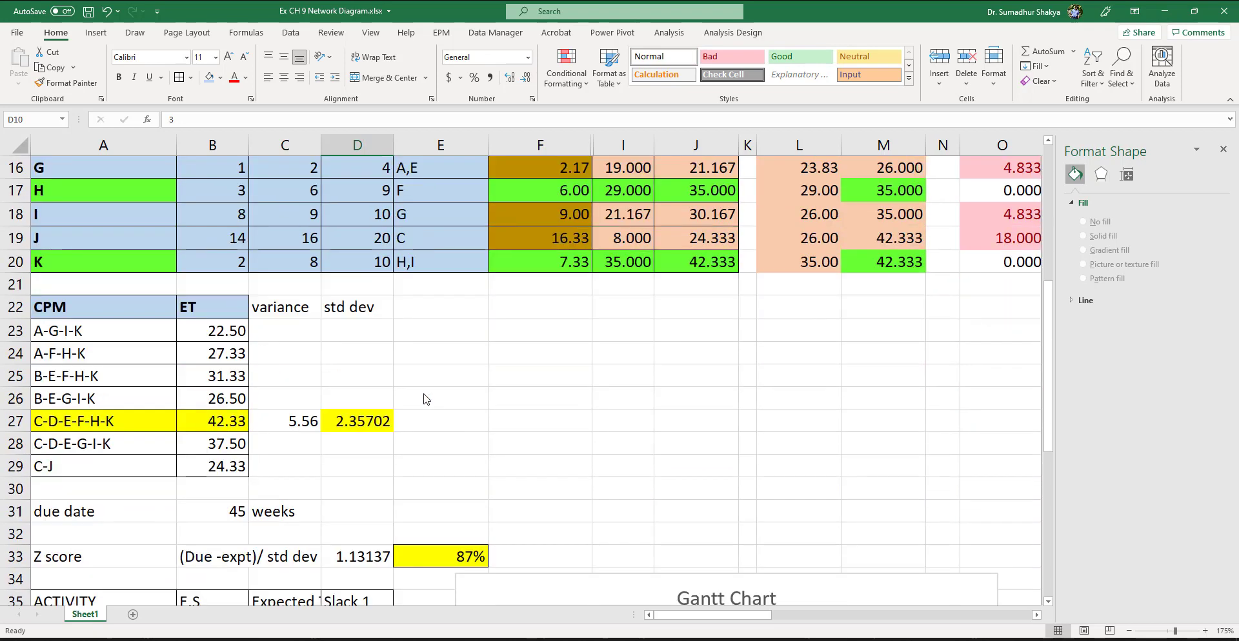
left_click(340, 428)
left_click(438, 559)
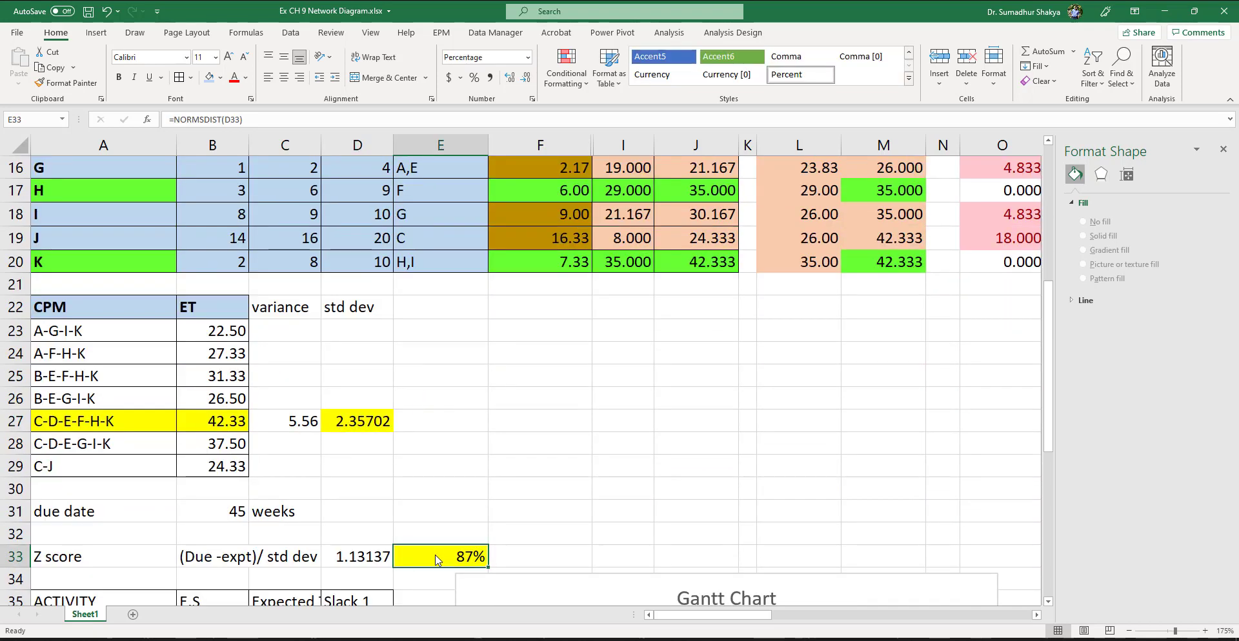
- Compare the Gantt chart with the forward and backward pass diagram and the slack columns
scroll(438, 559, "down", 6)
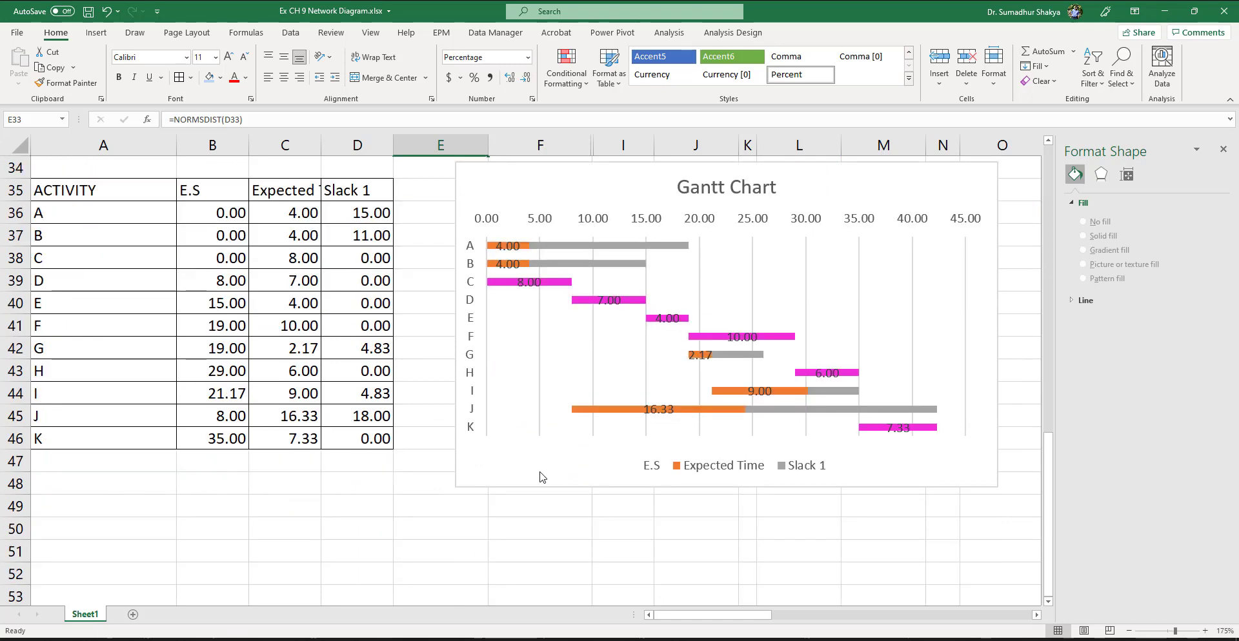
left_click(541, 477)
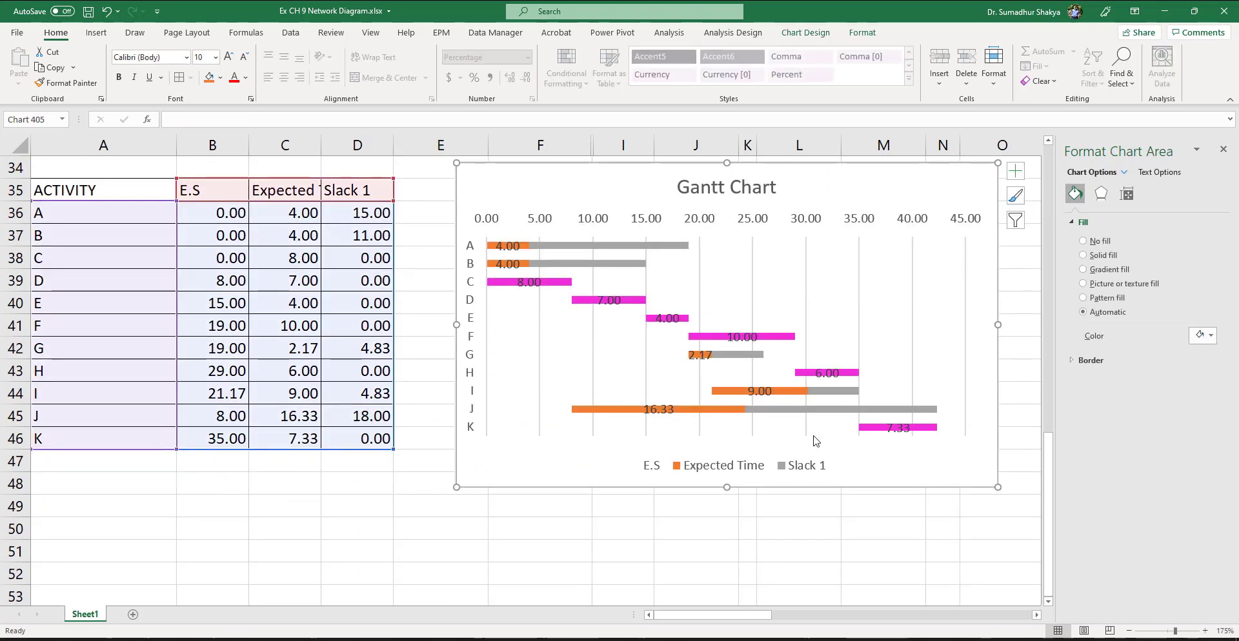
scroll(814, 441, "right", 5)
scroll(820, 438, "up", 9)
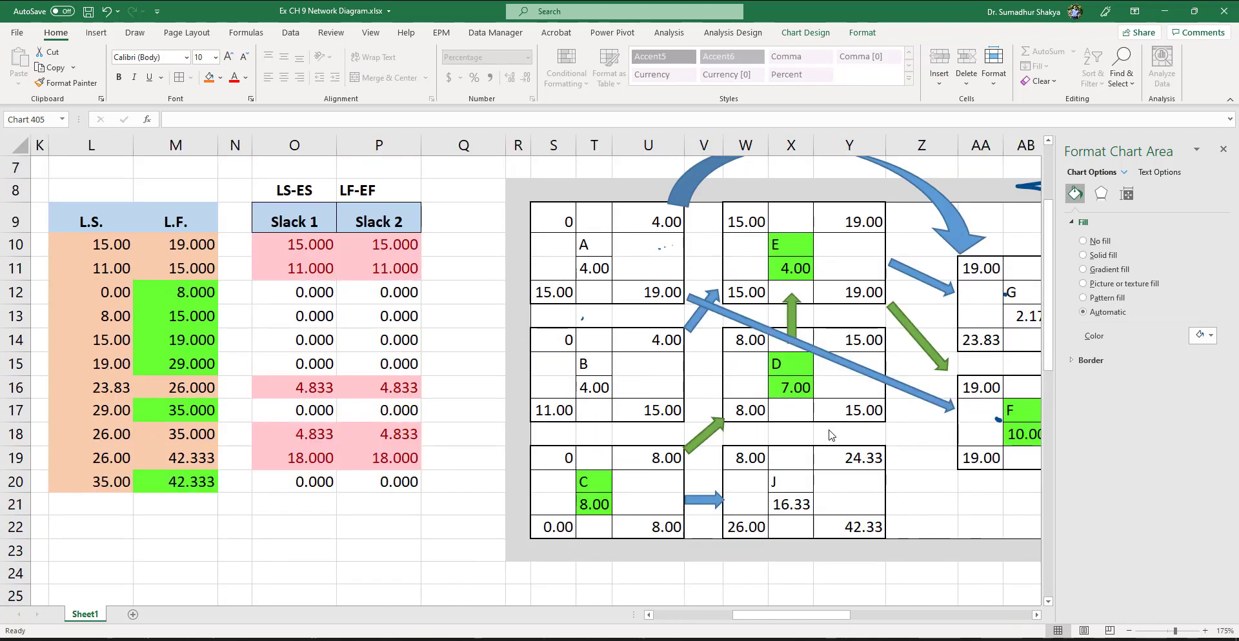
scroll(828, 435, "right", 3)
scroll(741, 442, "left", 6)
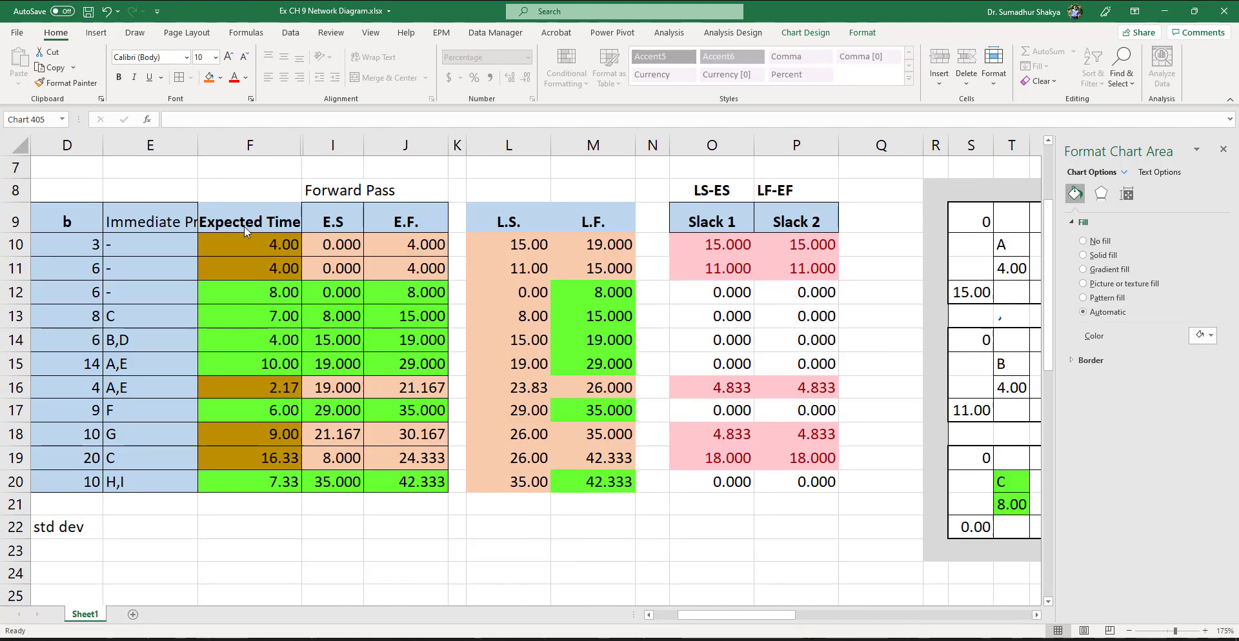
- Unhide the Variance and Std Dev columns between columns F and I of the activity table
left_click_drag(245, 233, 293, 494)
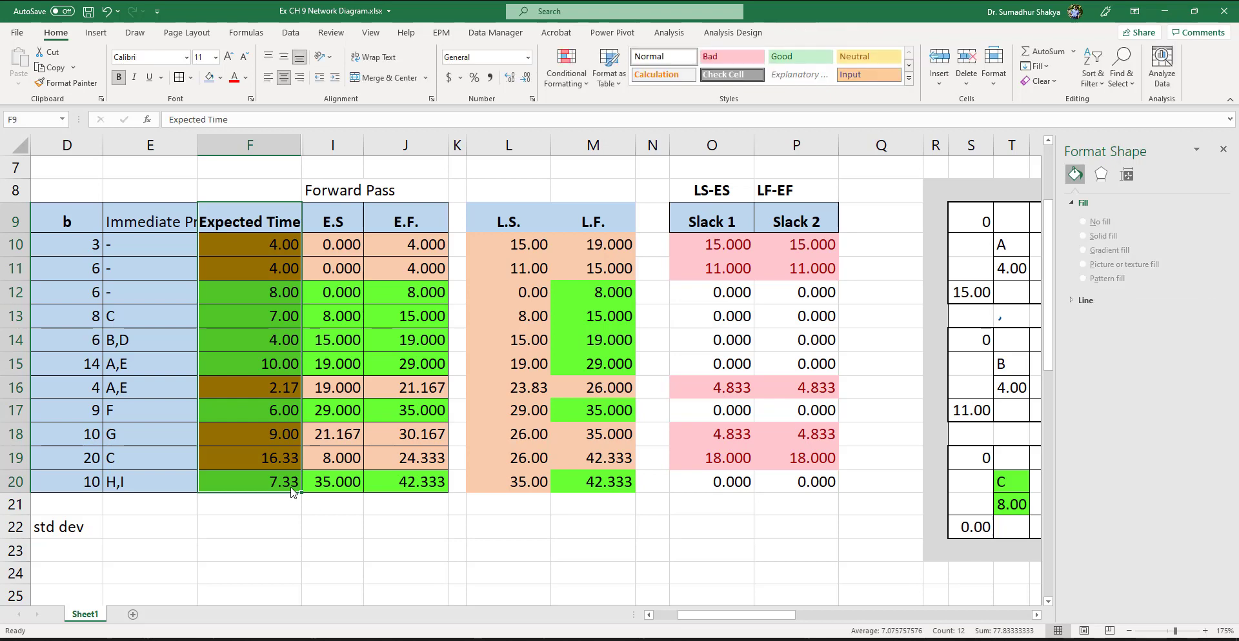
left_click_drag(285, 136, 341, 147)
right_click(342, 145)
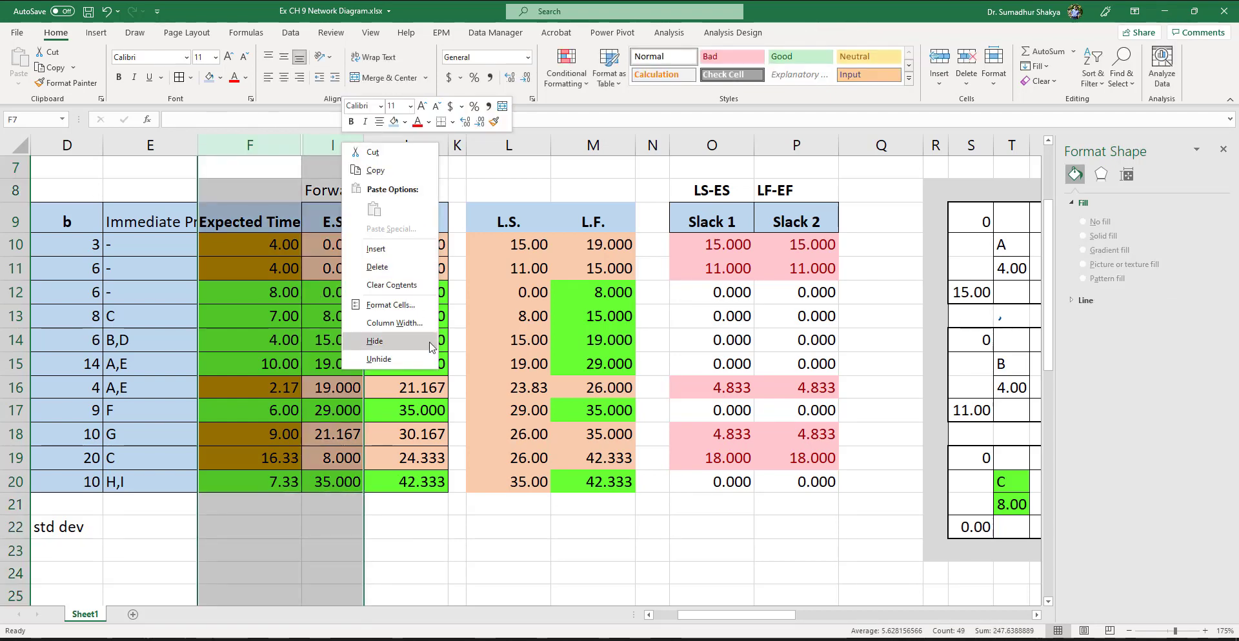
left_click(385, 359)
- Examine the CPM path list with its variance formula in C27, and the E.S. and E.F. columns of the activity table
scroll(386, 355, "right", 10)
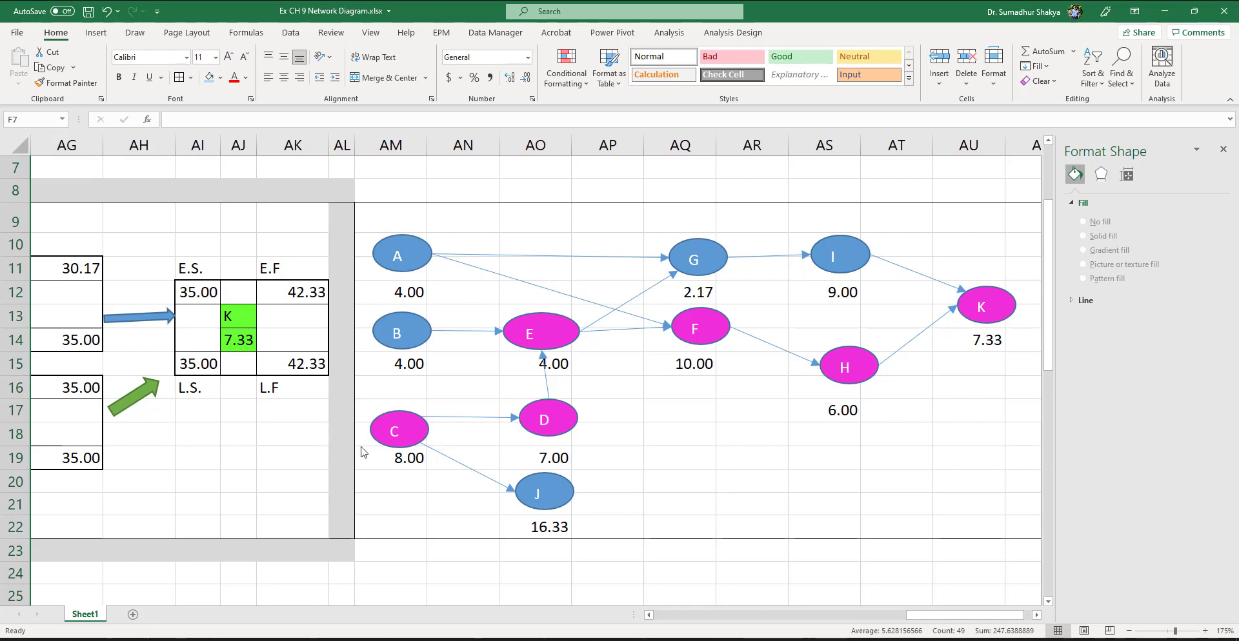
scroll(363, 452, "left", 10)
scroll(366, 454, "down", 2)
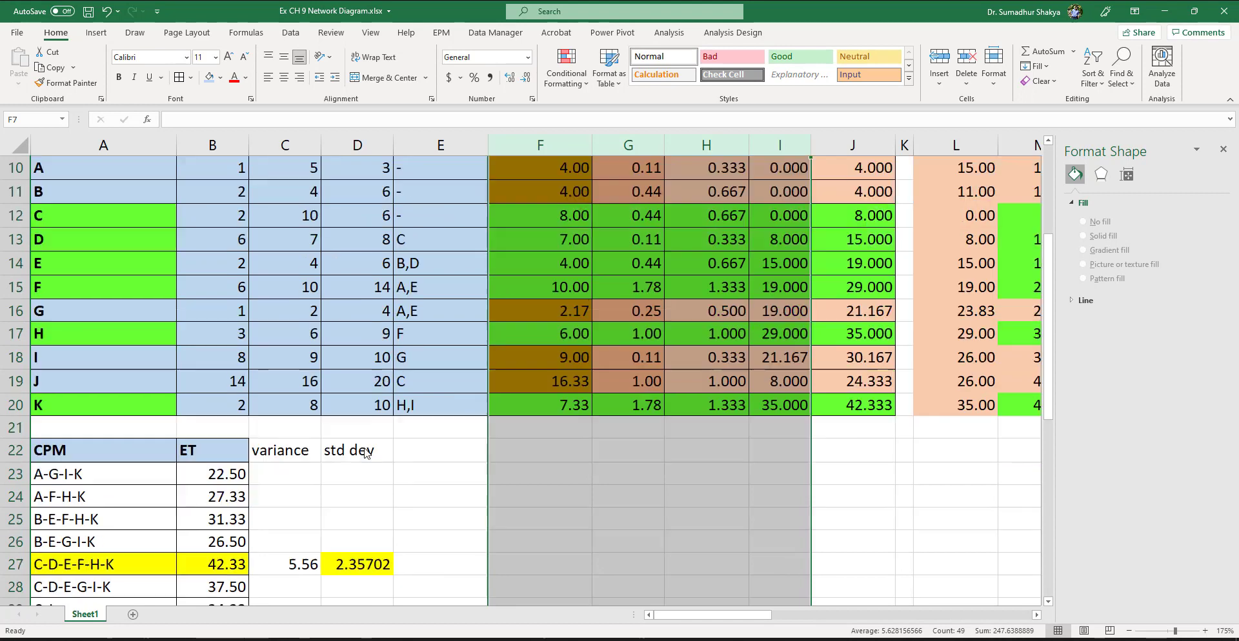
left_click(66, 402)
left_click_drag(92, 439, 348, 535)
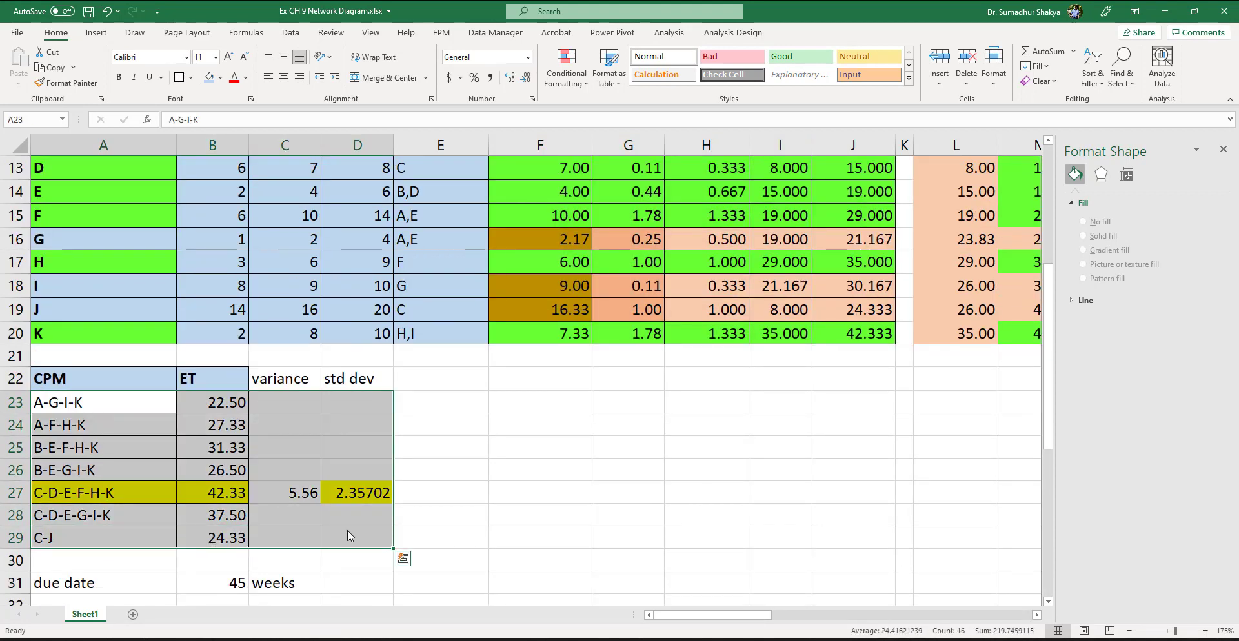
left_click(281, 489)
scroll(676, 420, "up", 4)
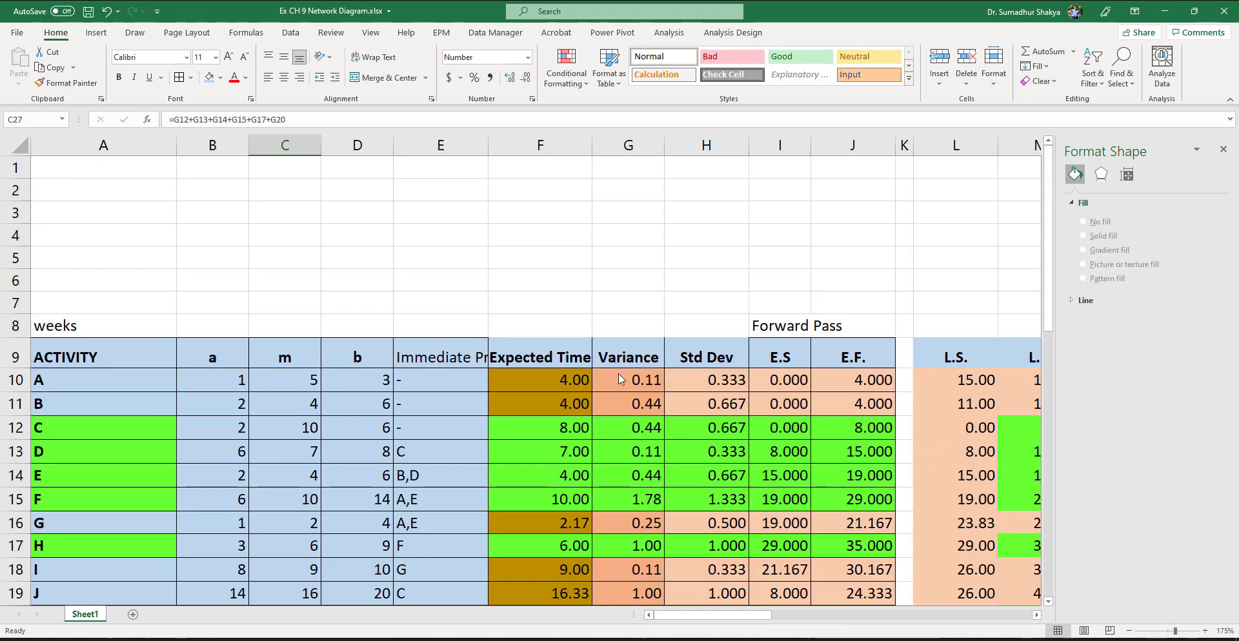
left_click(781, 359)
left_click(843, 358)
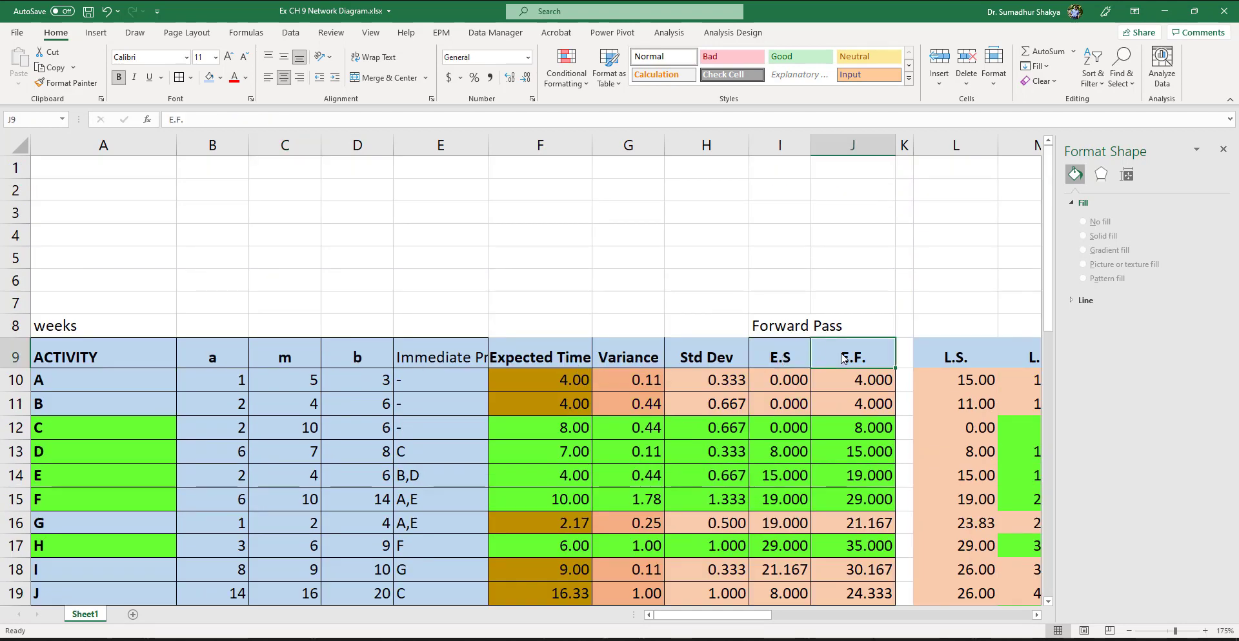
- Add the heading "Backward pass" in L8 above the L.S. and L.F. columns
scroll(843, 358, "right", 3)
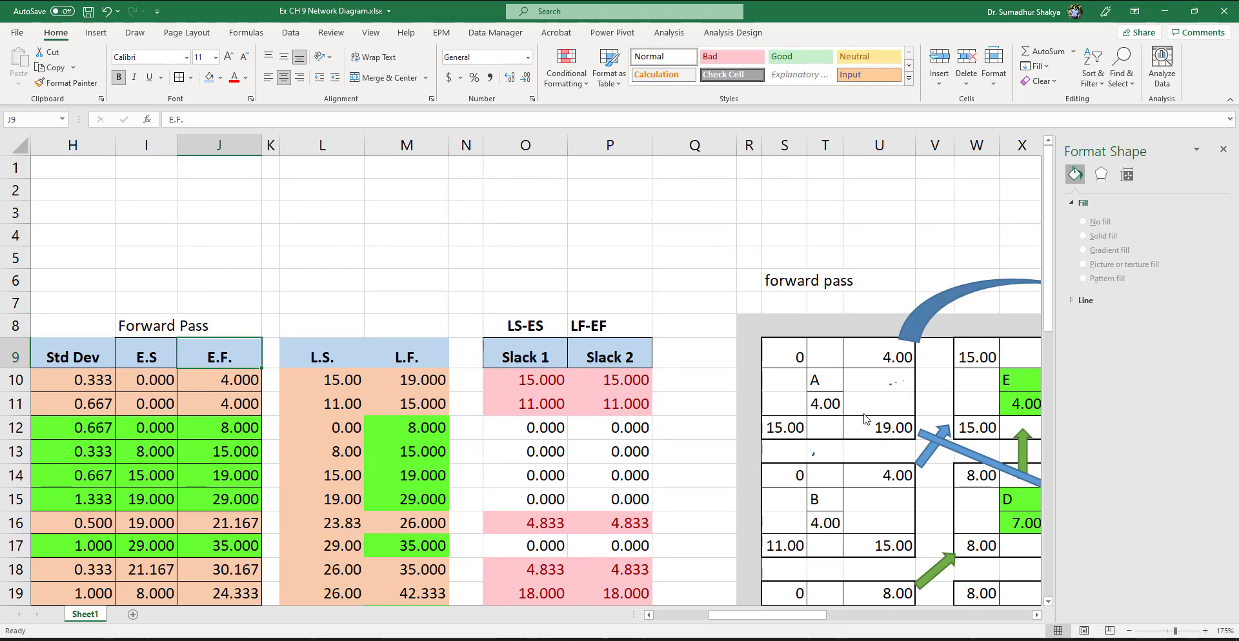
left_click(326, 329)
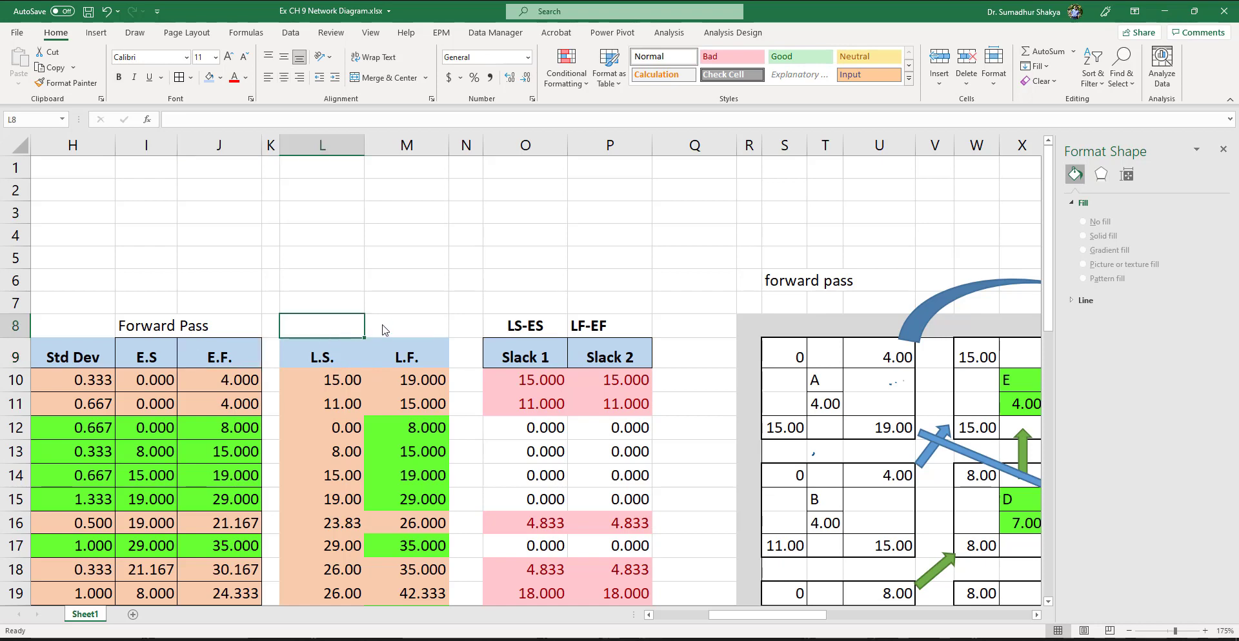
type("Backward p")
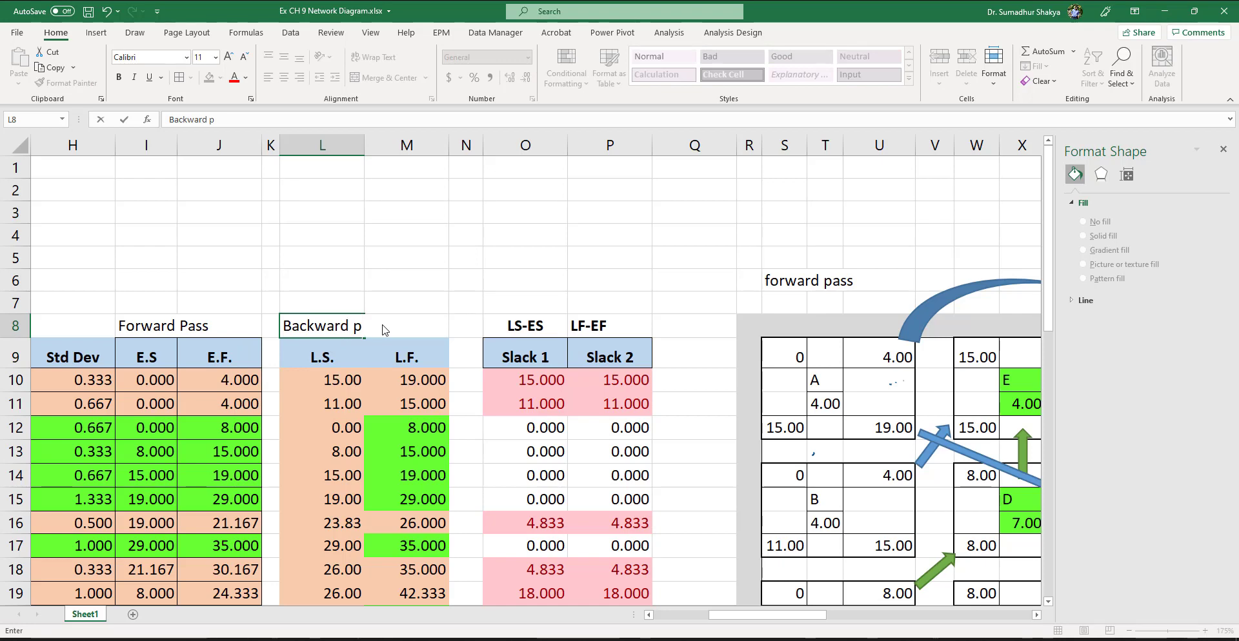
type("Ass")
key("BackSpace")
key("BackSpace")
key("BackSpace")
type("ass")
key("Return")
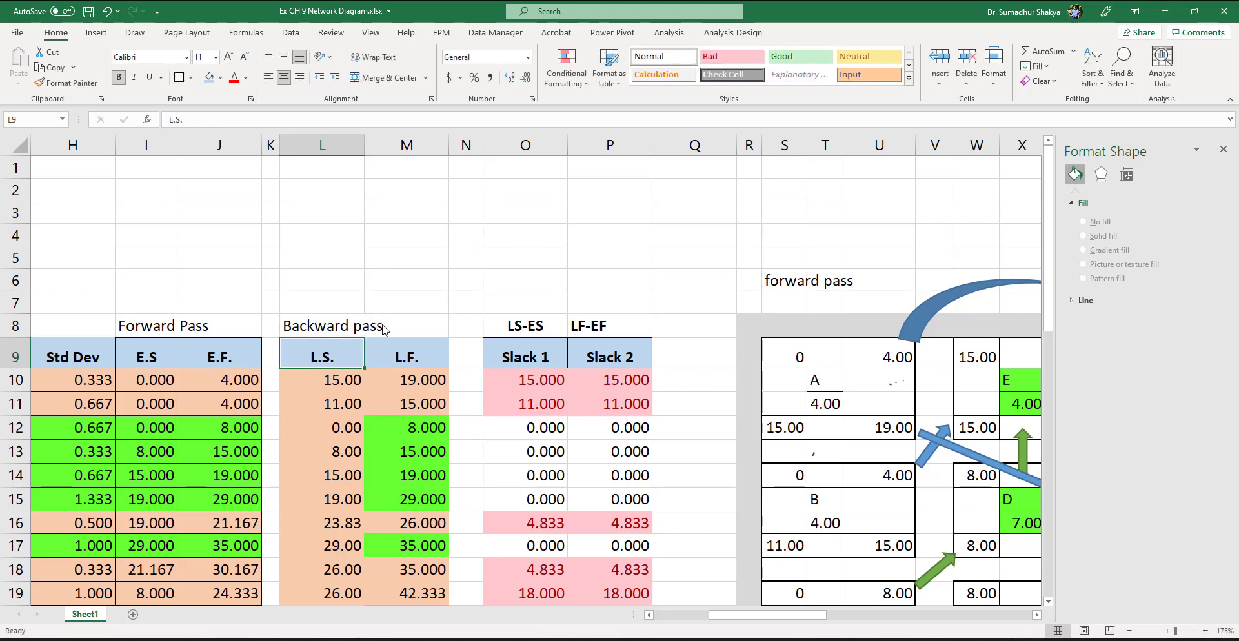
- Review the pass diagram and the Slack 1 and Slack 2 columns, including the slack formula in O10
scroll(753, 377, "right", 5)
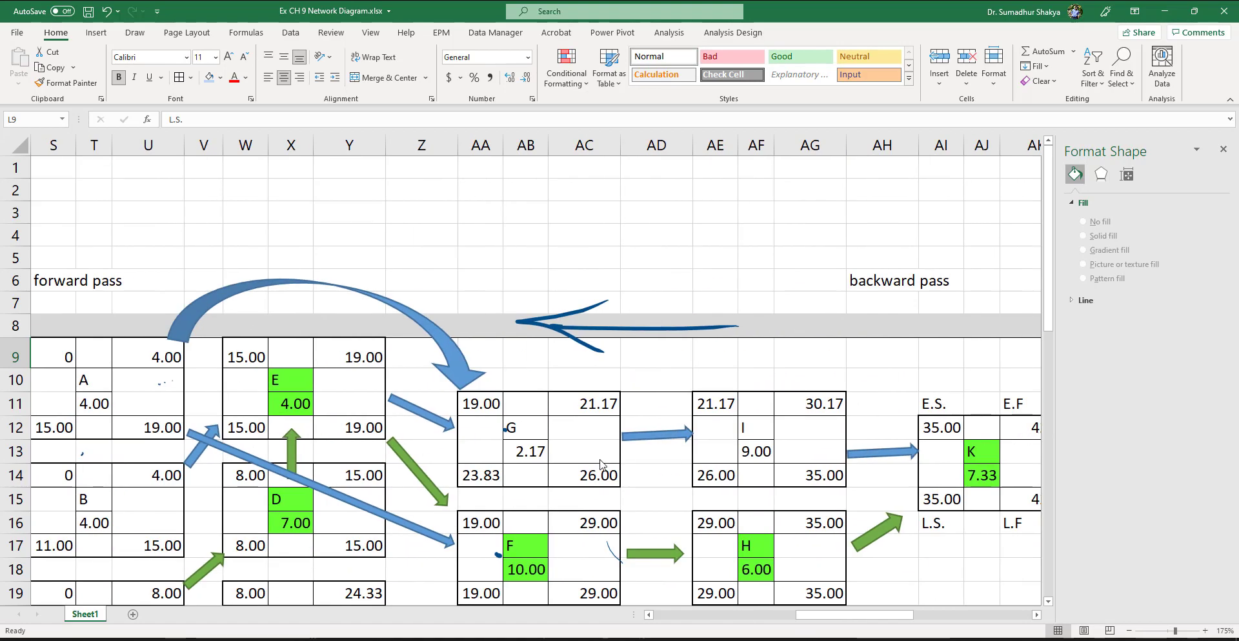
scroll(599, 464, "left", 4)
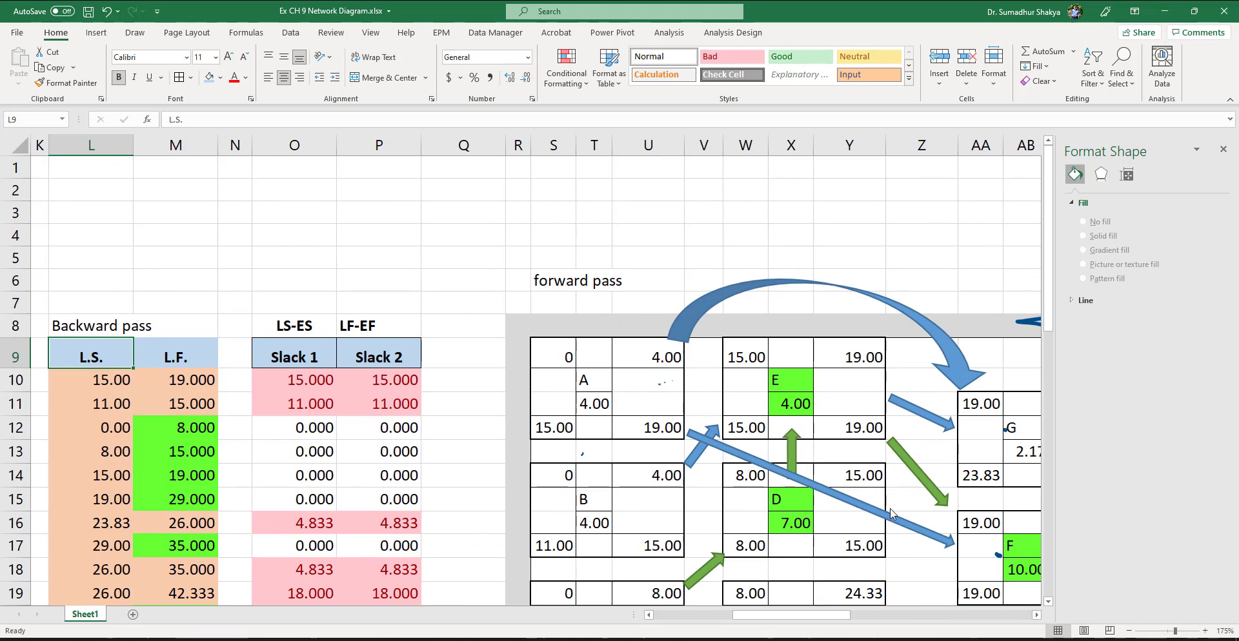
scroll(891, 513, "down", 1)
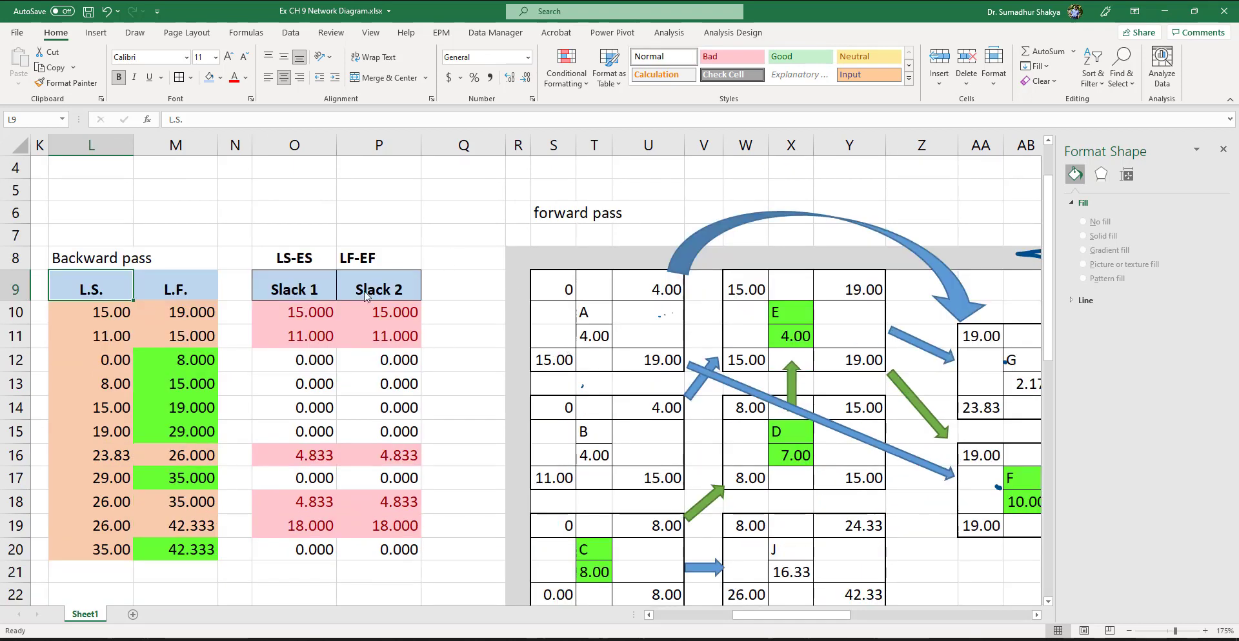
left_click_drag(318, 290, 411, 555)
left_click(324, 317)
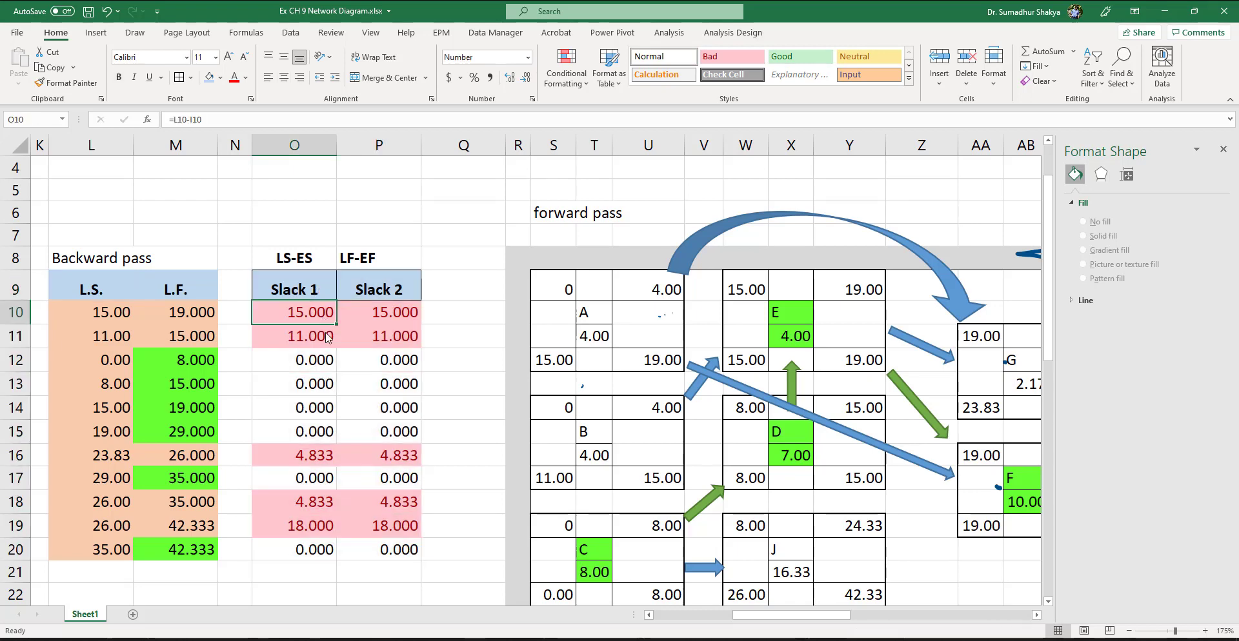
- Review the Gantt chart alongside the due date, Z score and completion probability rows
scroll(327, 342, "down", 3)
scroll(327, 342, "down", 3)
scroll(395, 349, "left", 4)
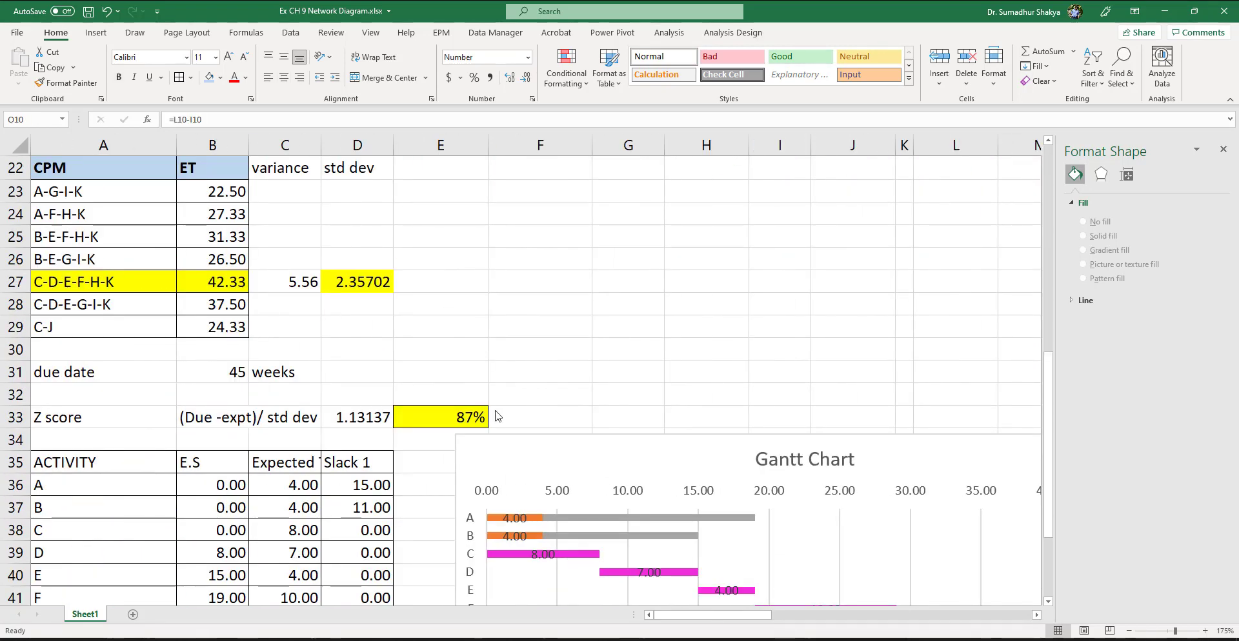
scroll(655, 539, "down", 2)
left_click(631, 318)
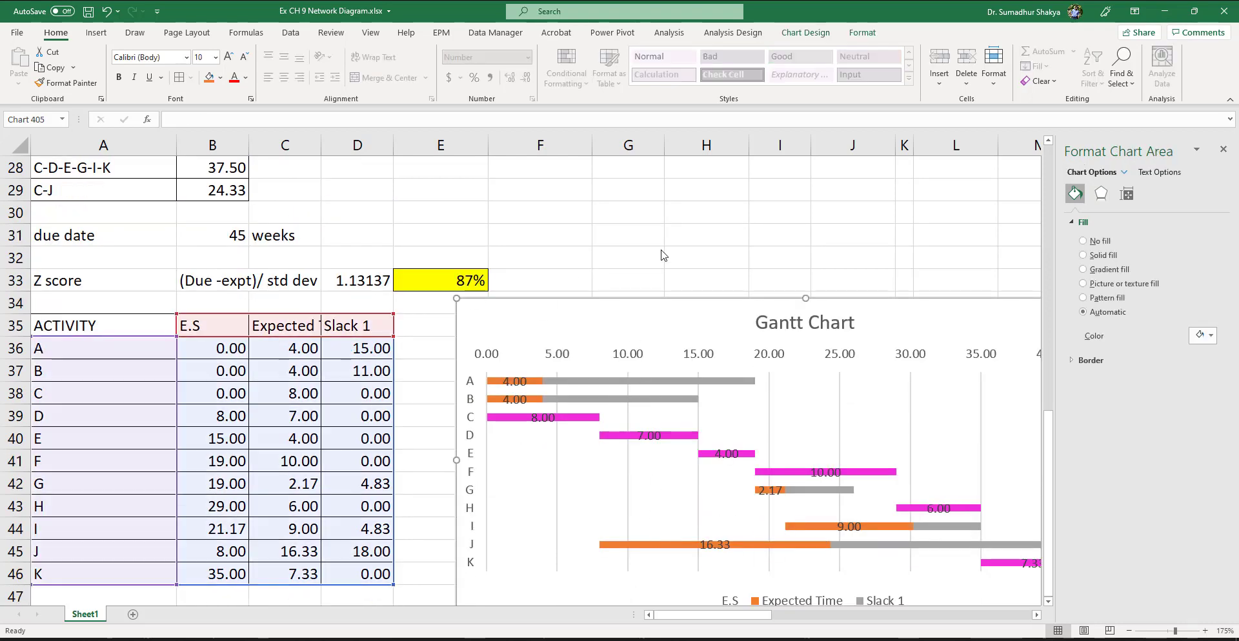
left_click(233, 257)
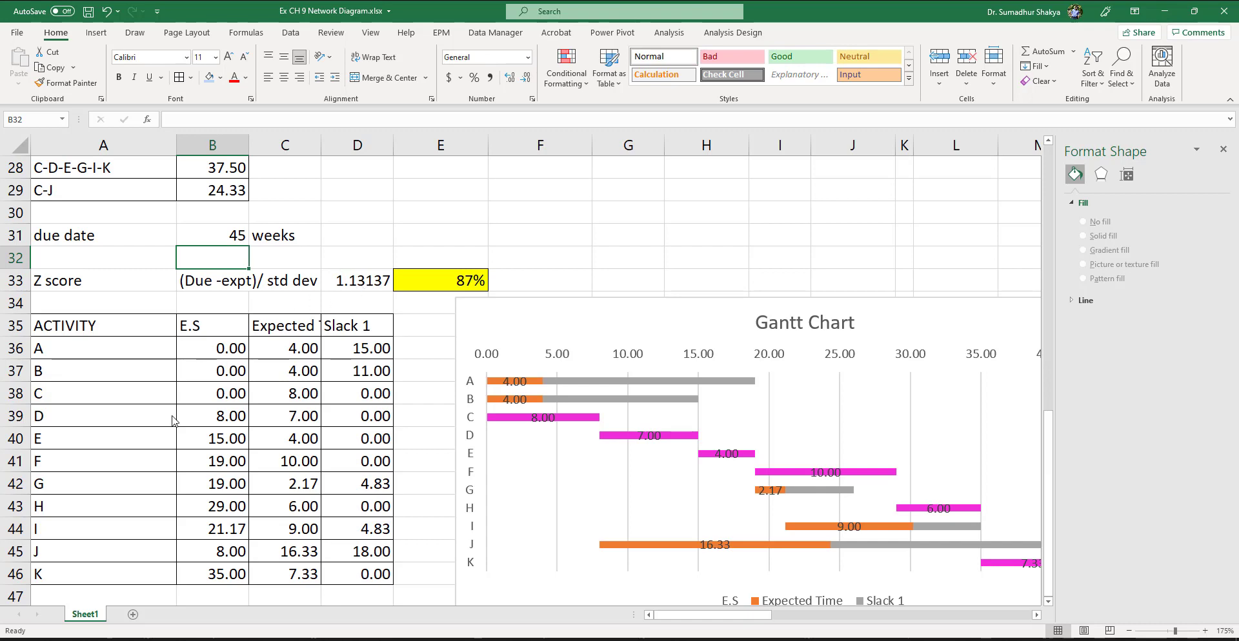
scroll(173, 420, "up", 1)
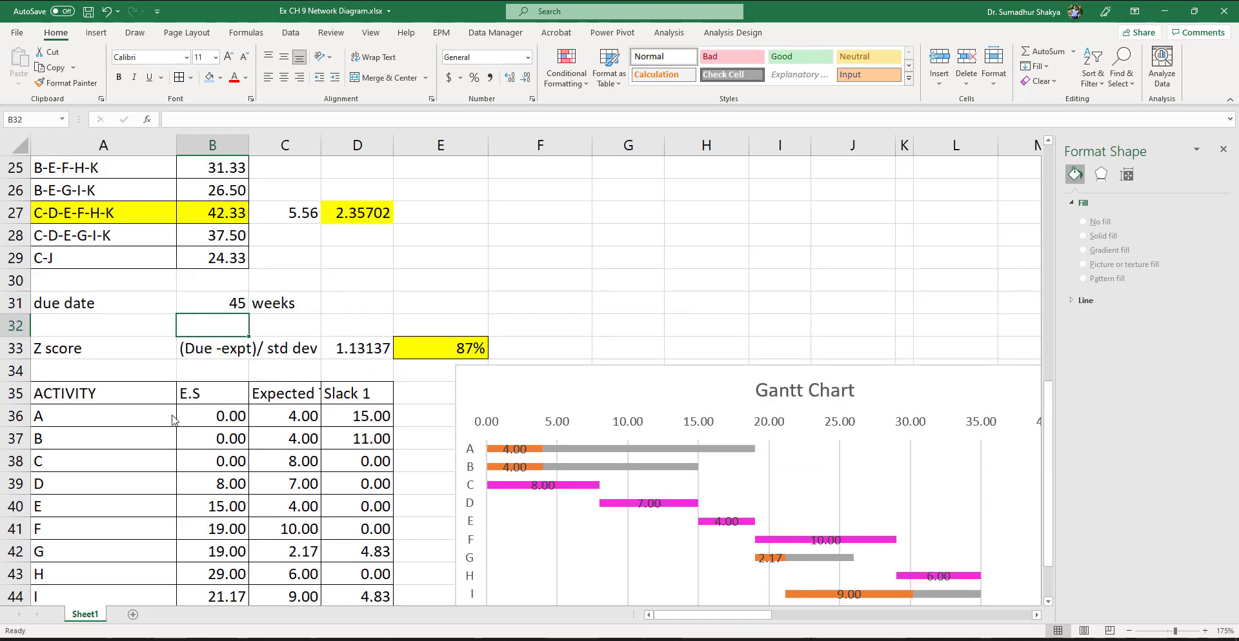